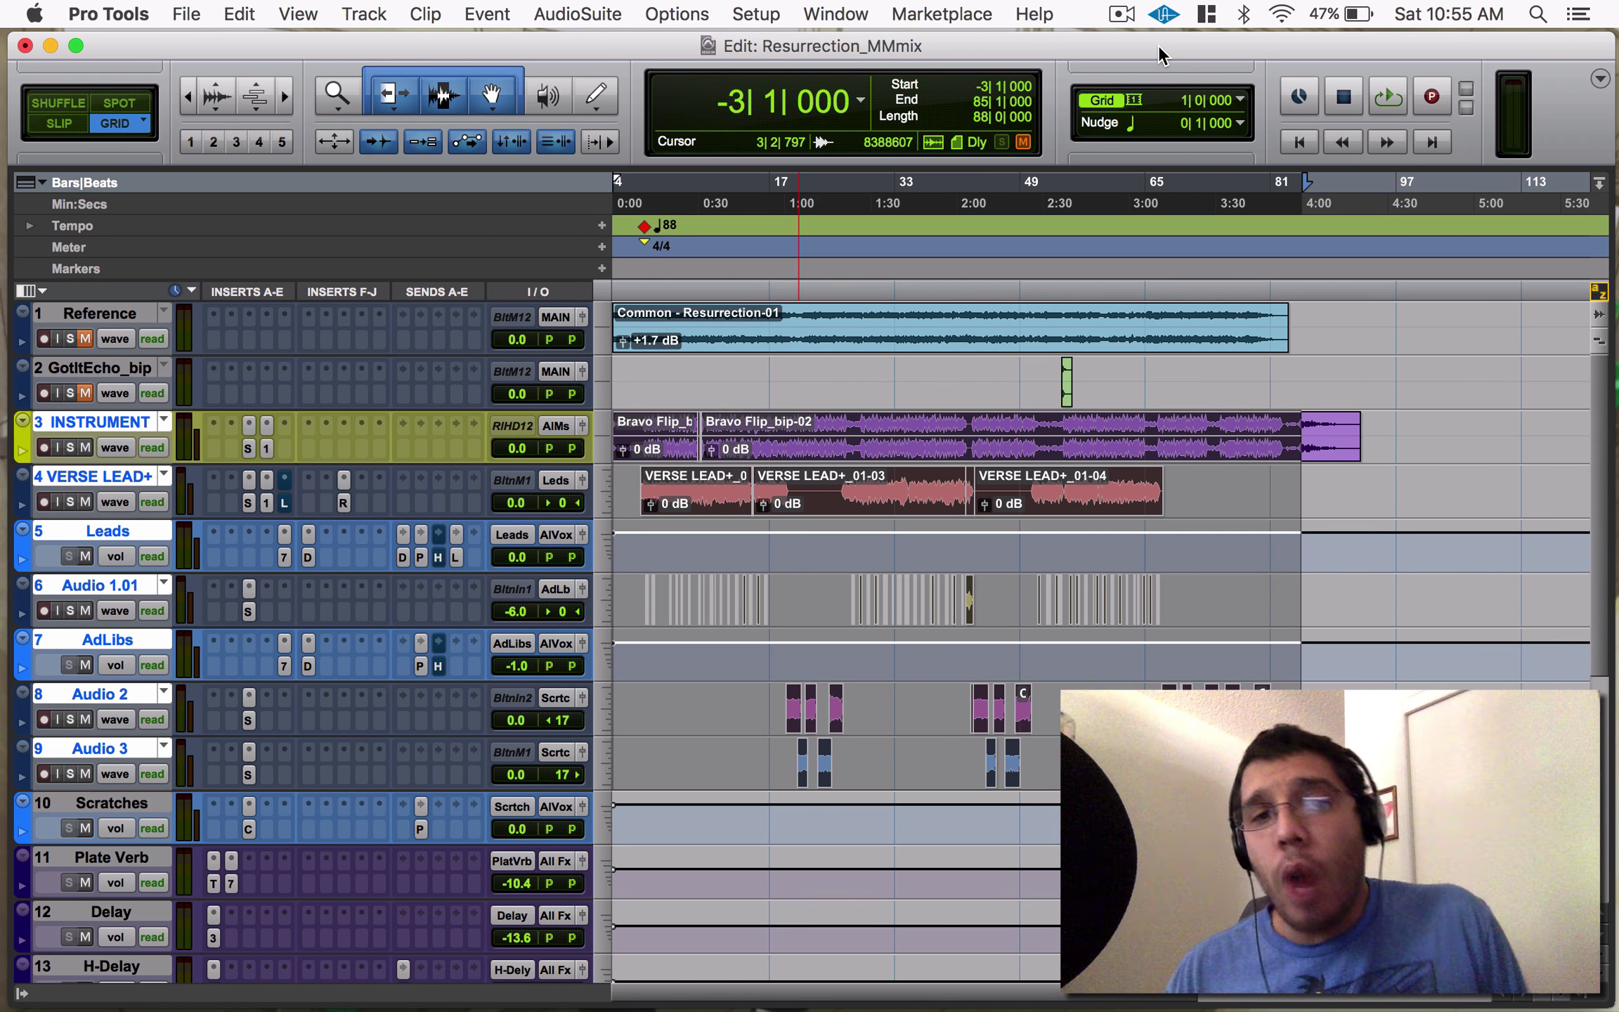
Play the mix from 7|1|000 past the Straight Outta clip on the INSTRUMENT track.
{"action": "key", "text": "super+bracketright"}
{"action": "key", "text": "super+bracketright"}
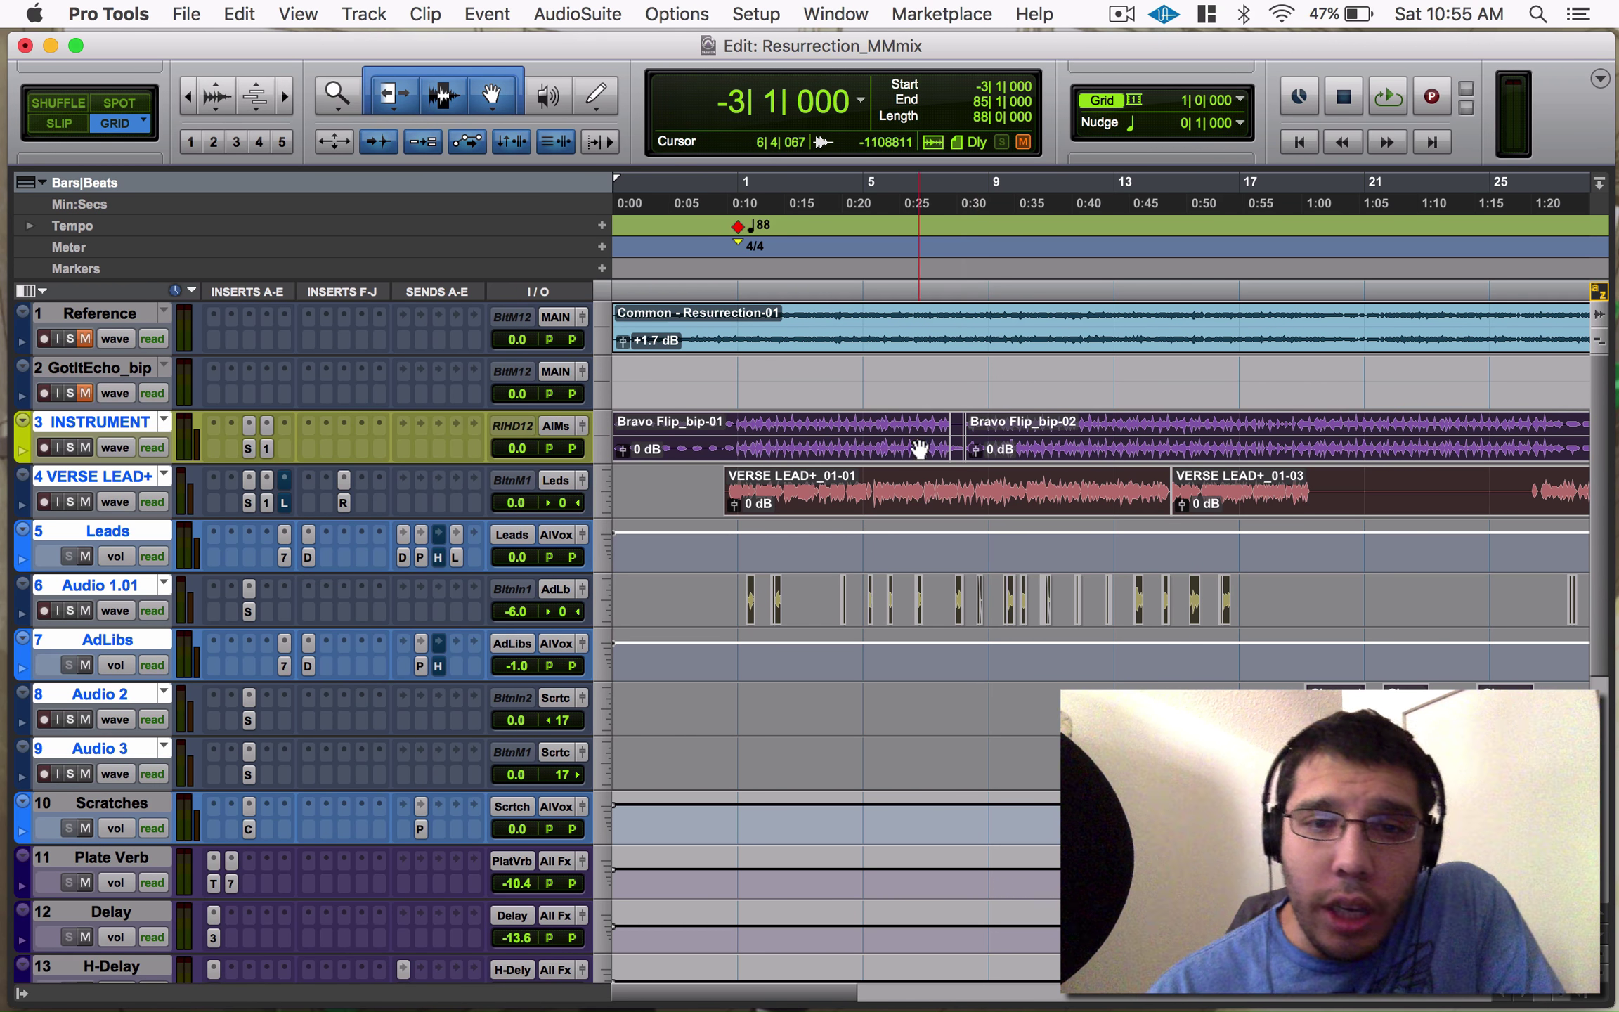
{"action": "key", "text": "super+bracketright"}
{"action": "key", "text": "super+bracketright"}
{"action": "scroll", "coordinate": [927, 458], "scroll_direction": "right", "scroll_amount": 10}
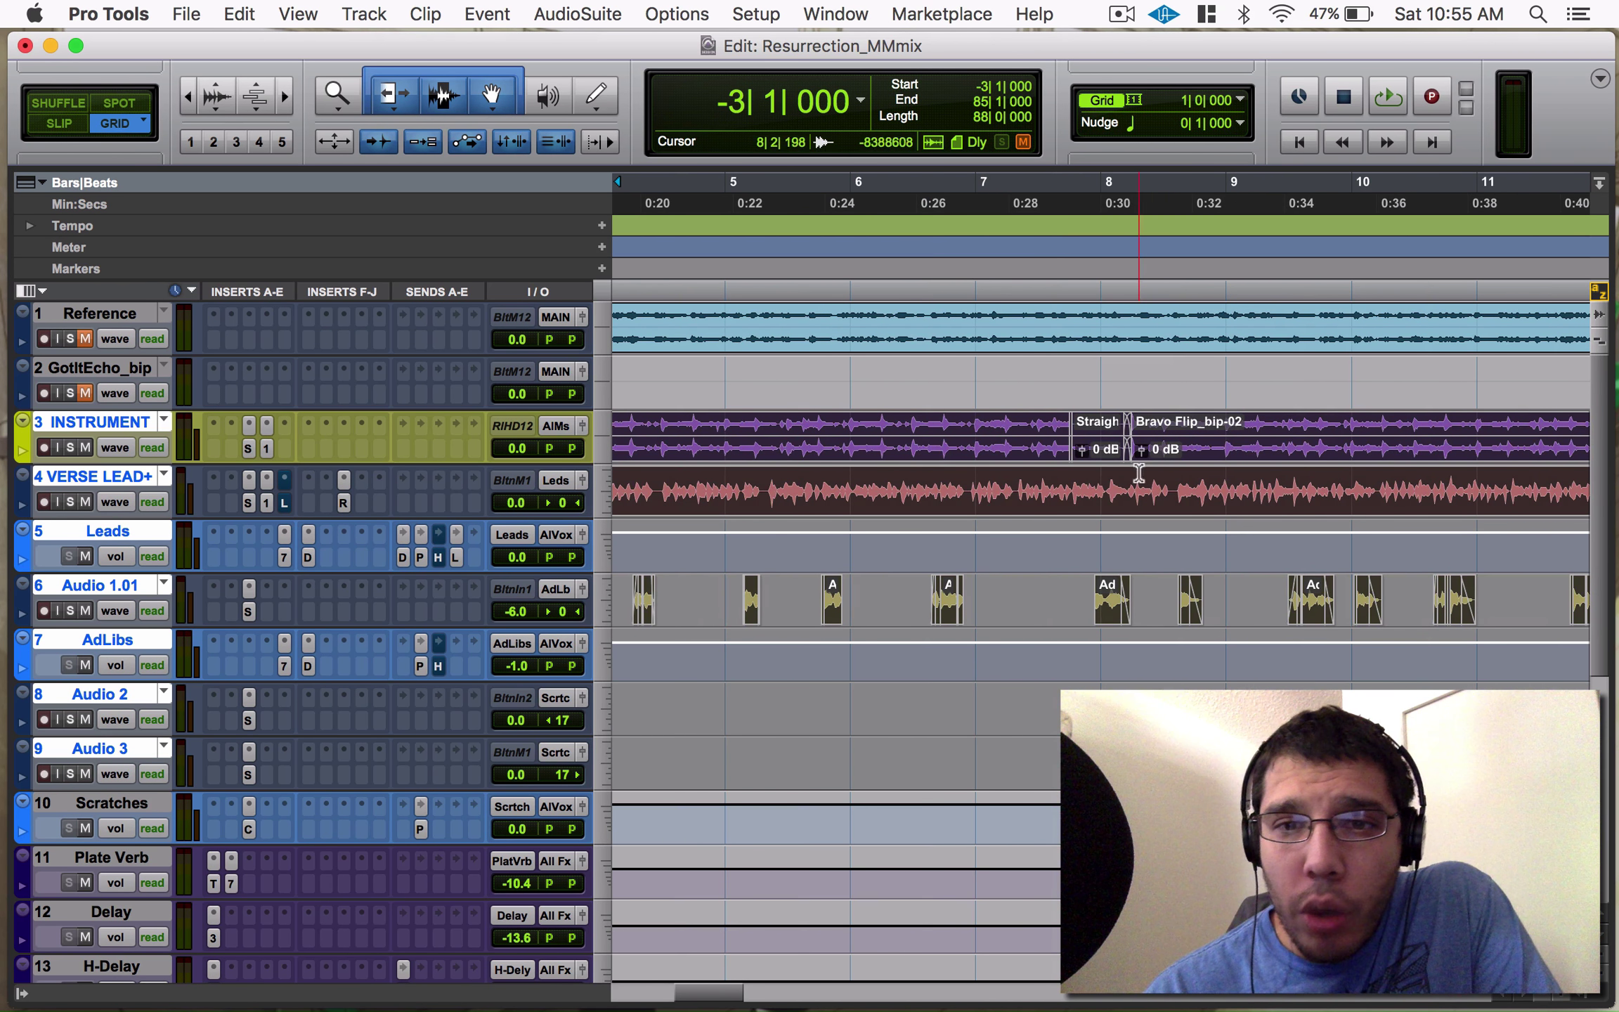
{"action": "left_click", "coordinate": [1001, 204]}
{"action": "key", "text": "space"}
{"action": "key", "text": "super+bracketright"}
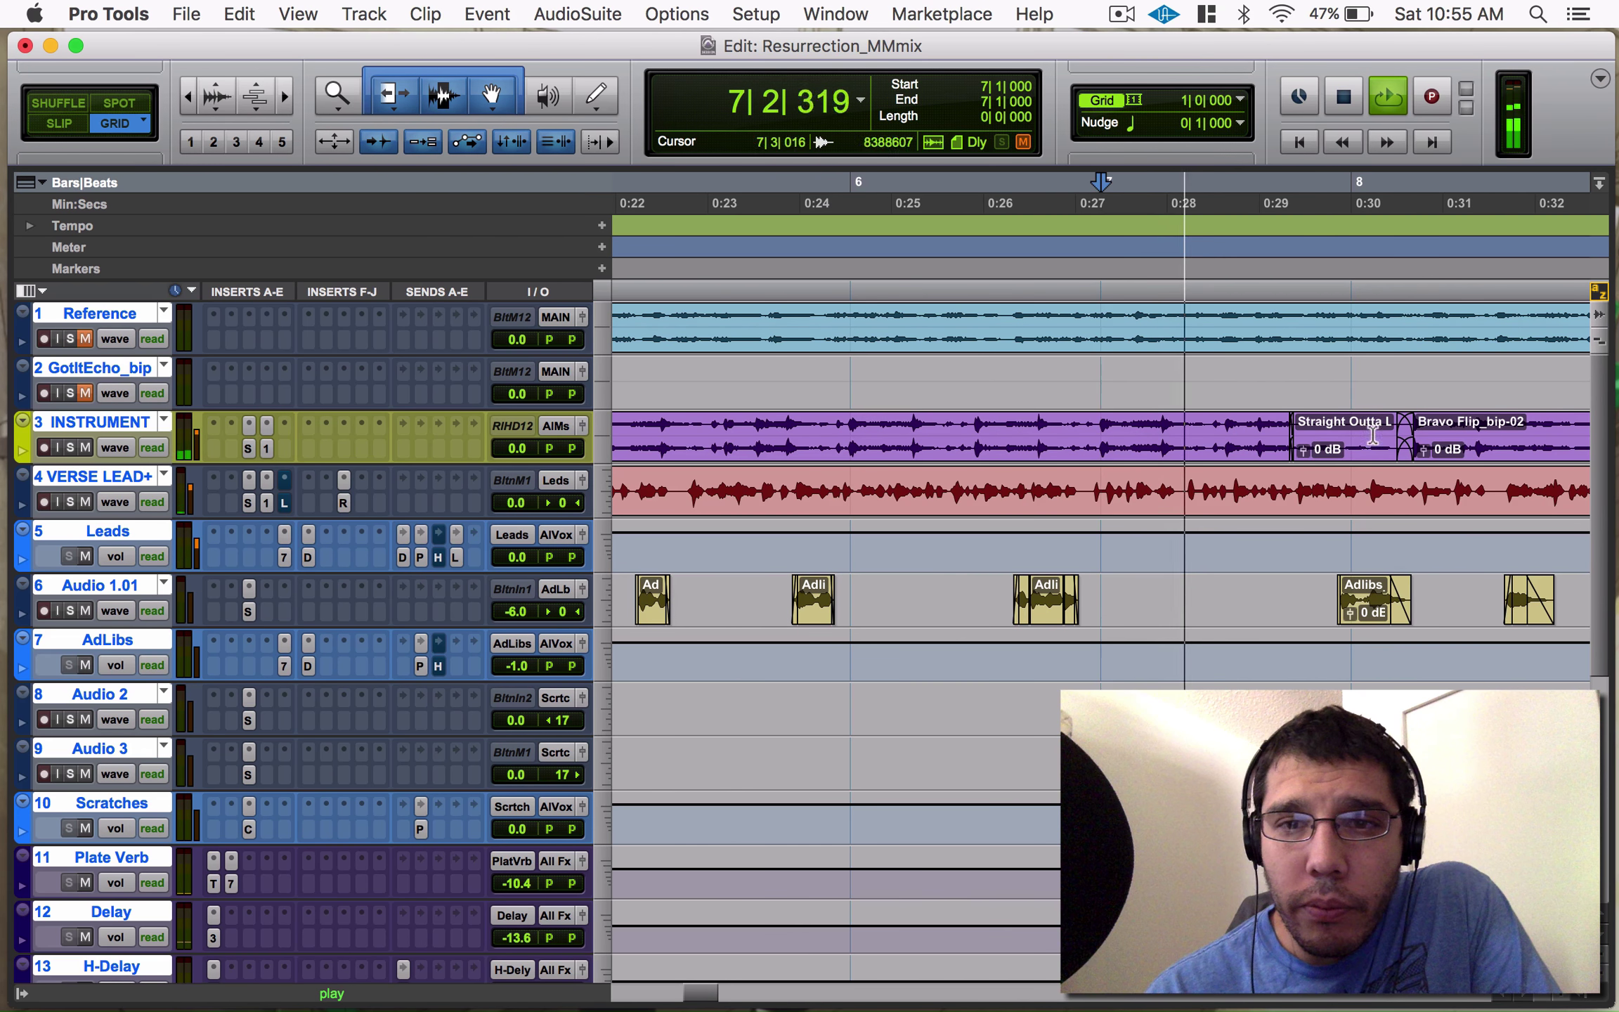
{"action": "scroll", "coordinate": [1354, 467], "scroll_direction": "right", "scroll_amount": 5}
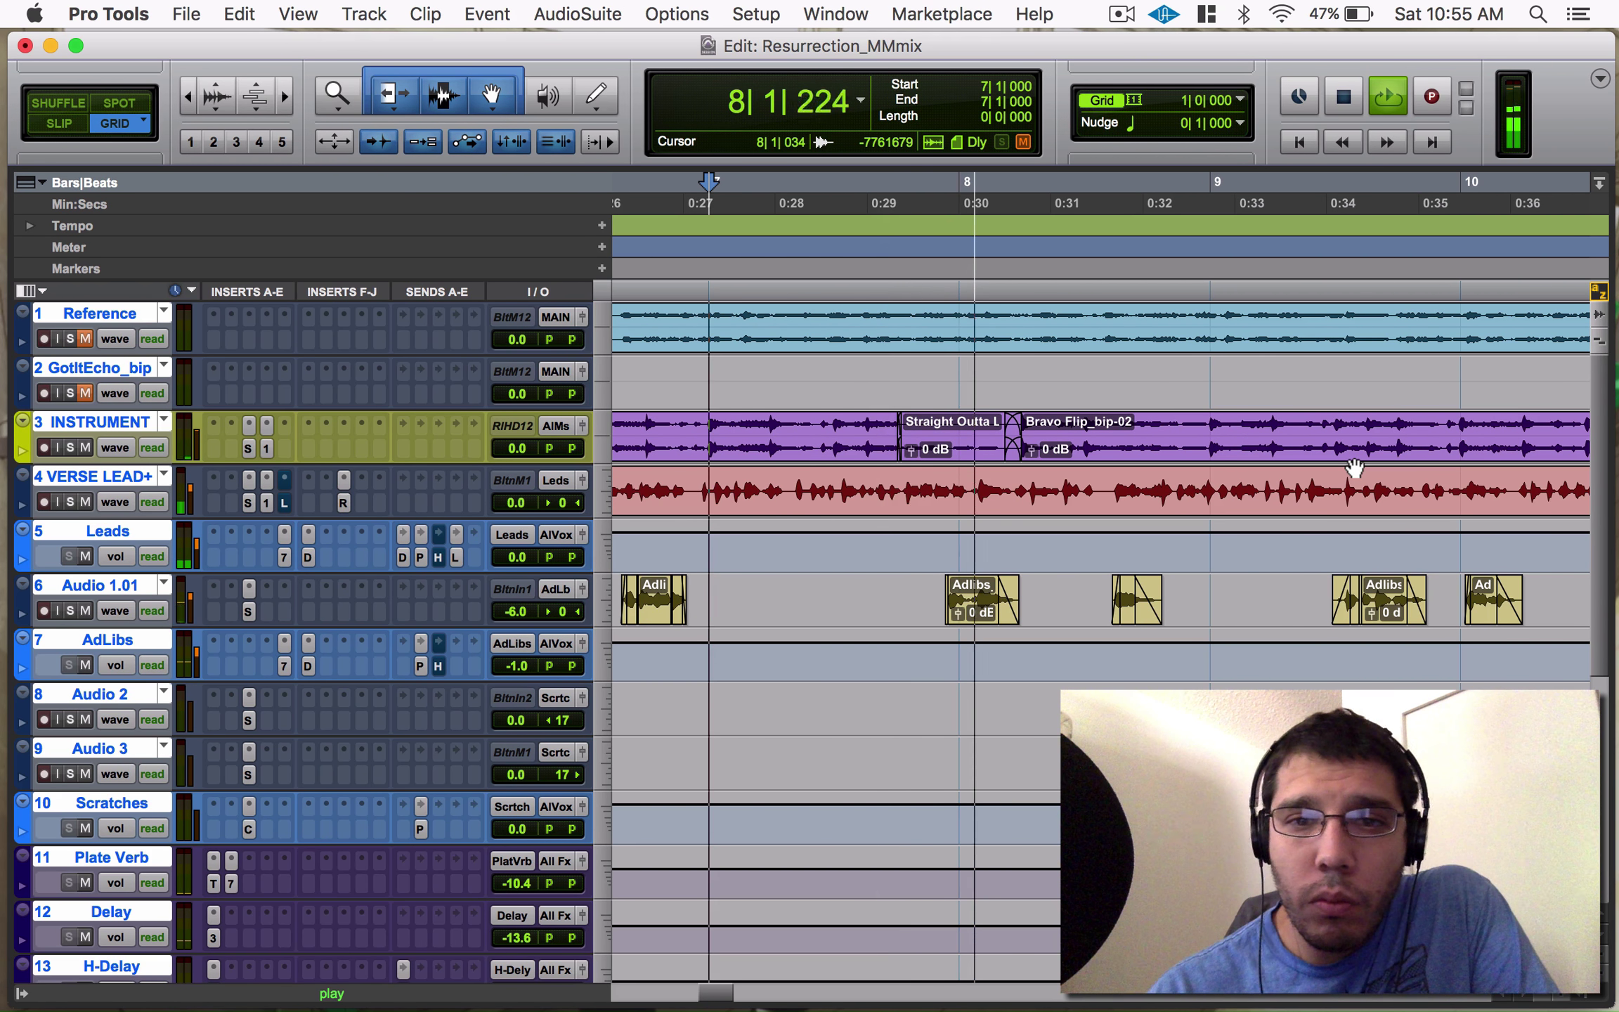
{"action": "key", "text": "space"}
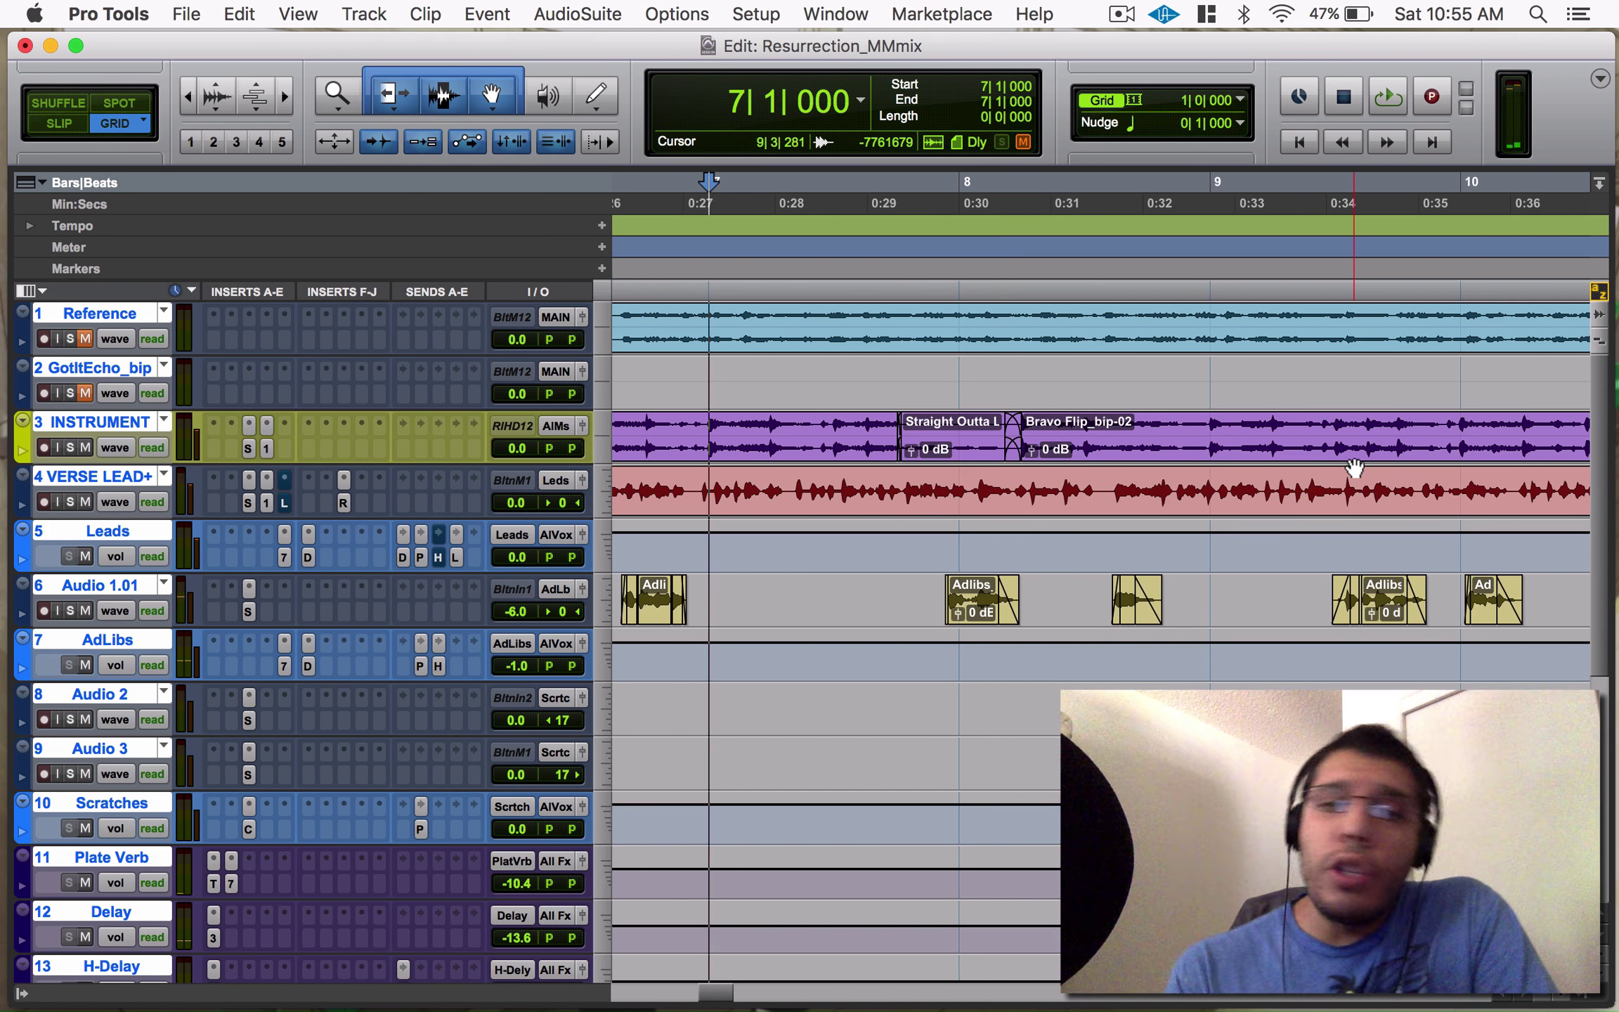
Select the pair of ad-lib clips just after bar 2 on the Audio 1.01 track.
{"action": "key", "text": "super+bracketleft"}
{"action": "key", "text": "super+bracketleft"}
{"action": "key", "text": "super+bracketleft"}
{"action": "key", "text": "super+bracketleft"}
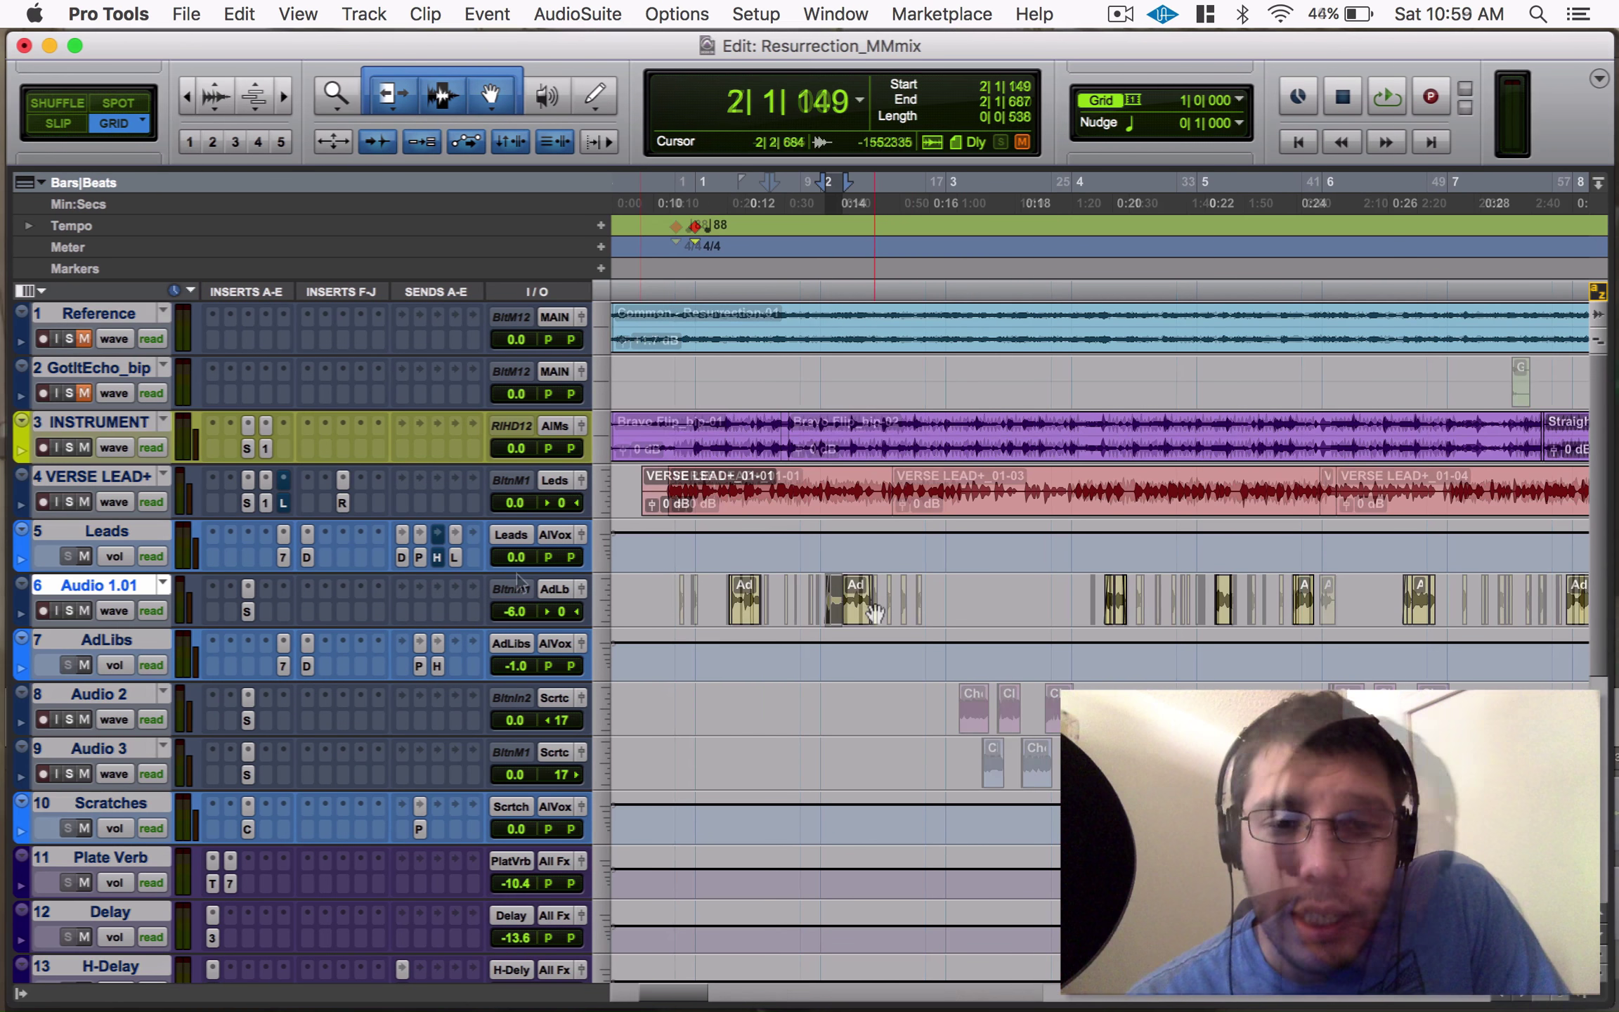
{"action": "left_click", "coordinate": [857, 611]}
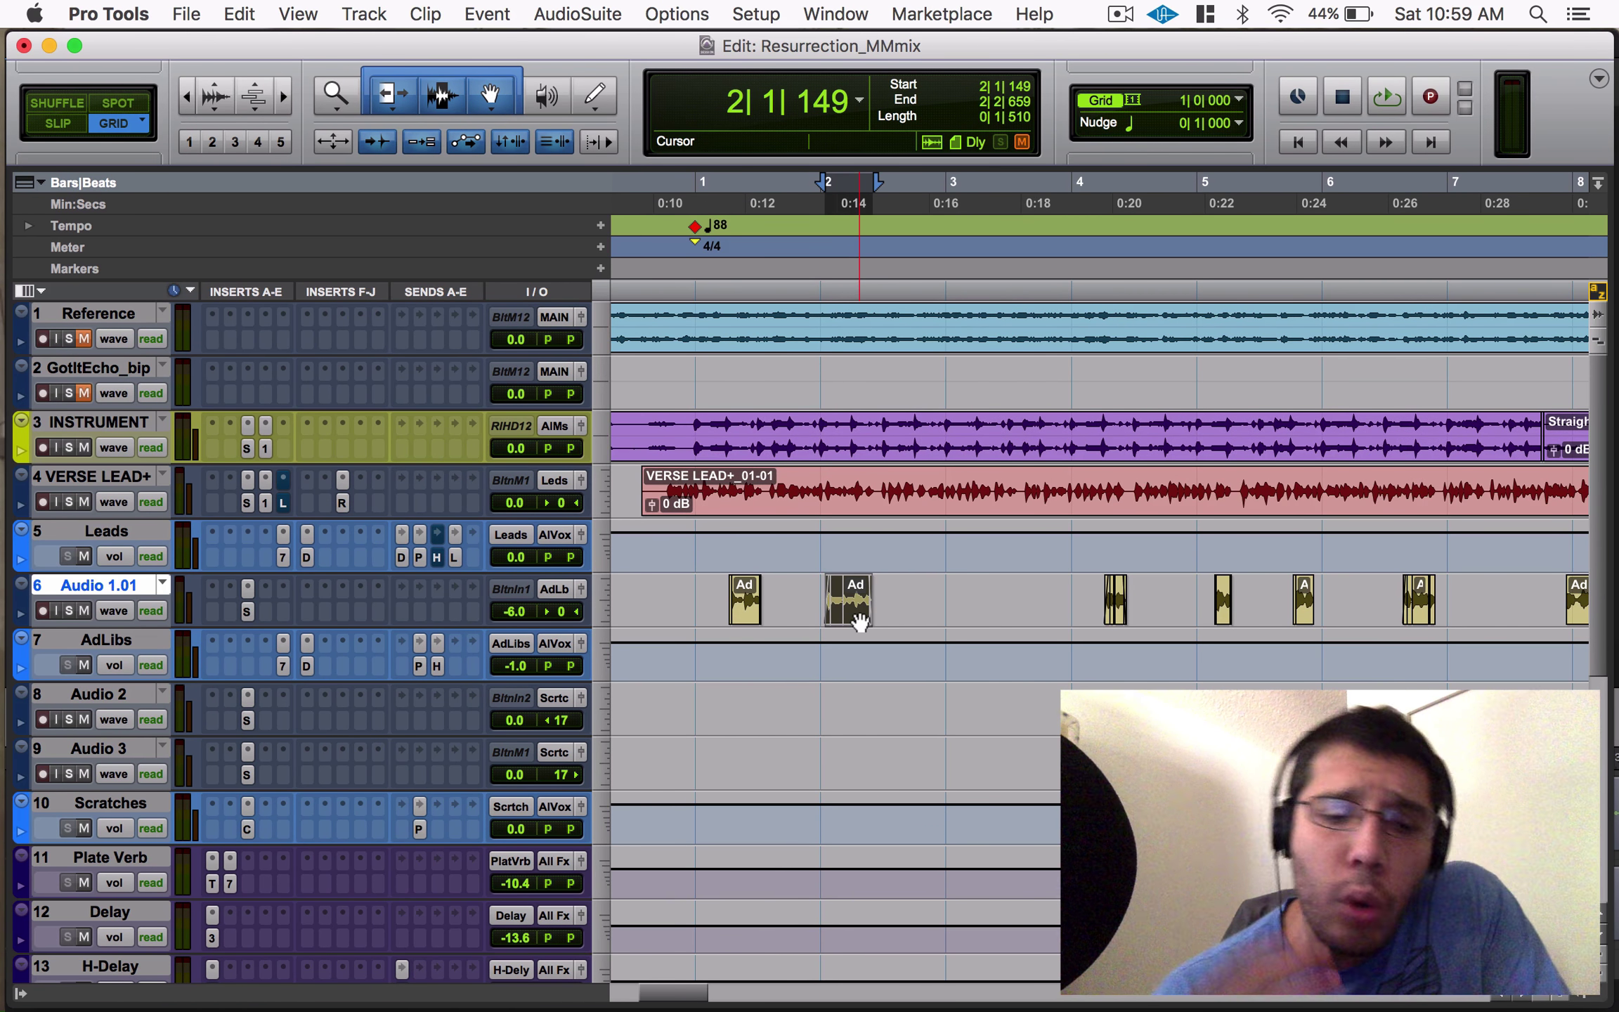
{"action": "key", "text": "super+bracketright"}
{"action": "key", "text": "super+bracketright"}
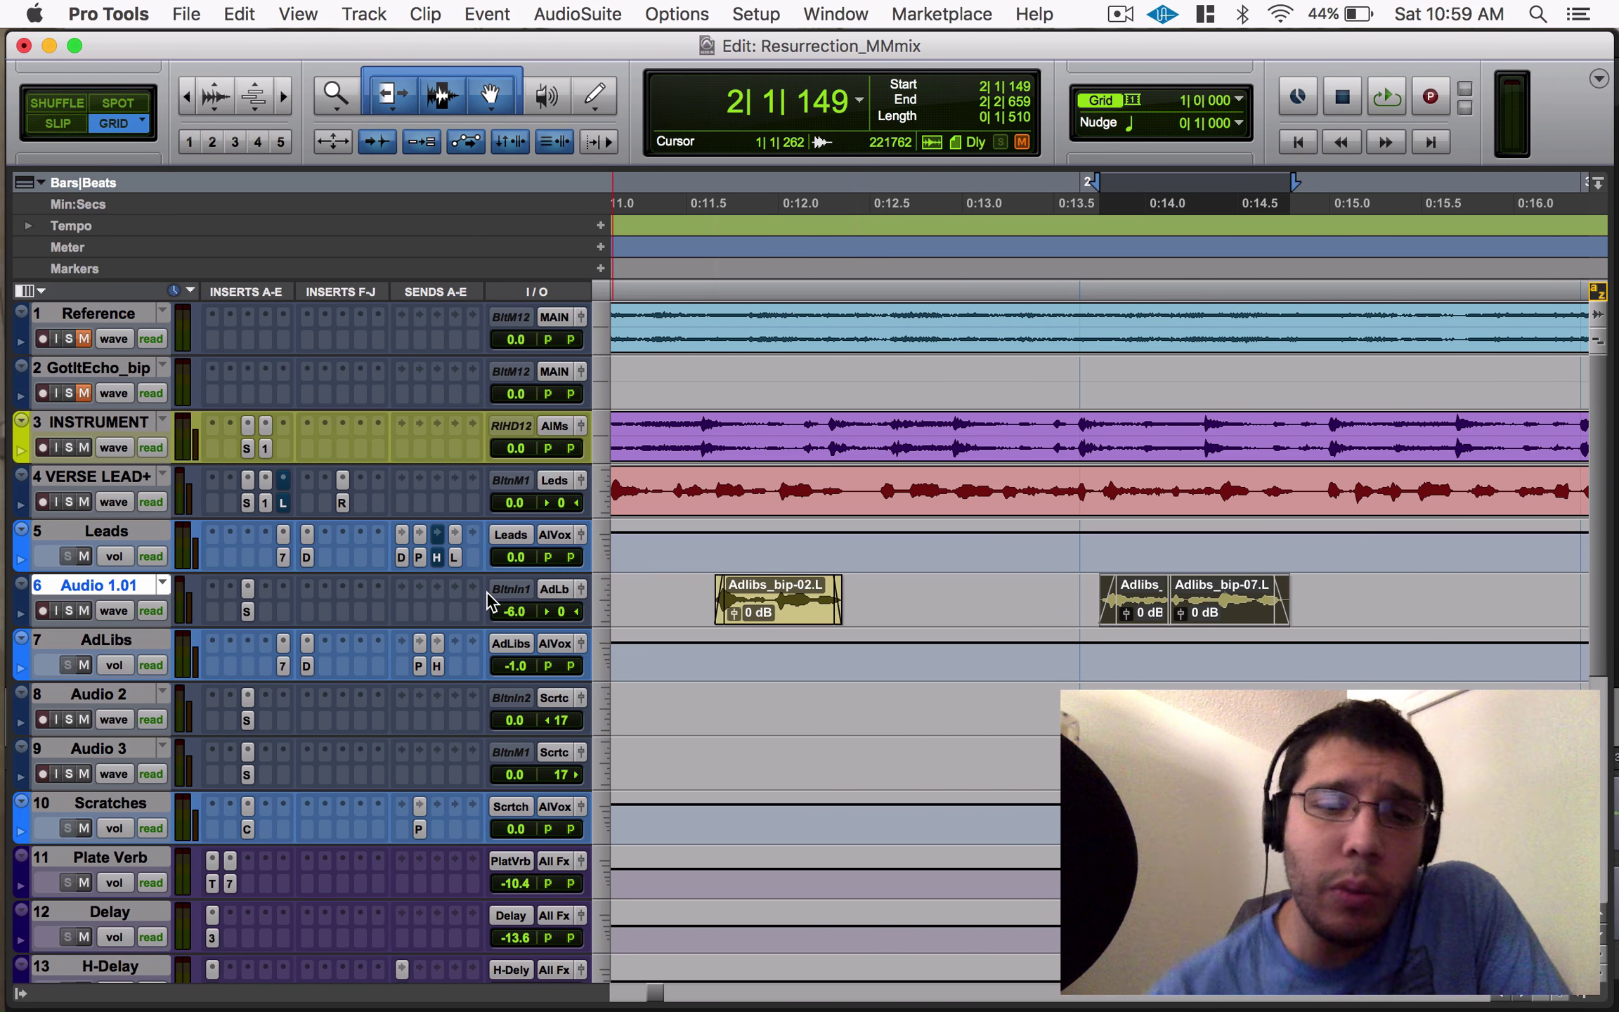
Insert Black Op Distortion after the existing plug-in on the Audio 1.01 track and load its MM KayLibs preset.
{"action": "left_click", "coordinate": [265, 591]}
{"action": "mouse_move", "coordinate": [334, 640]}
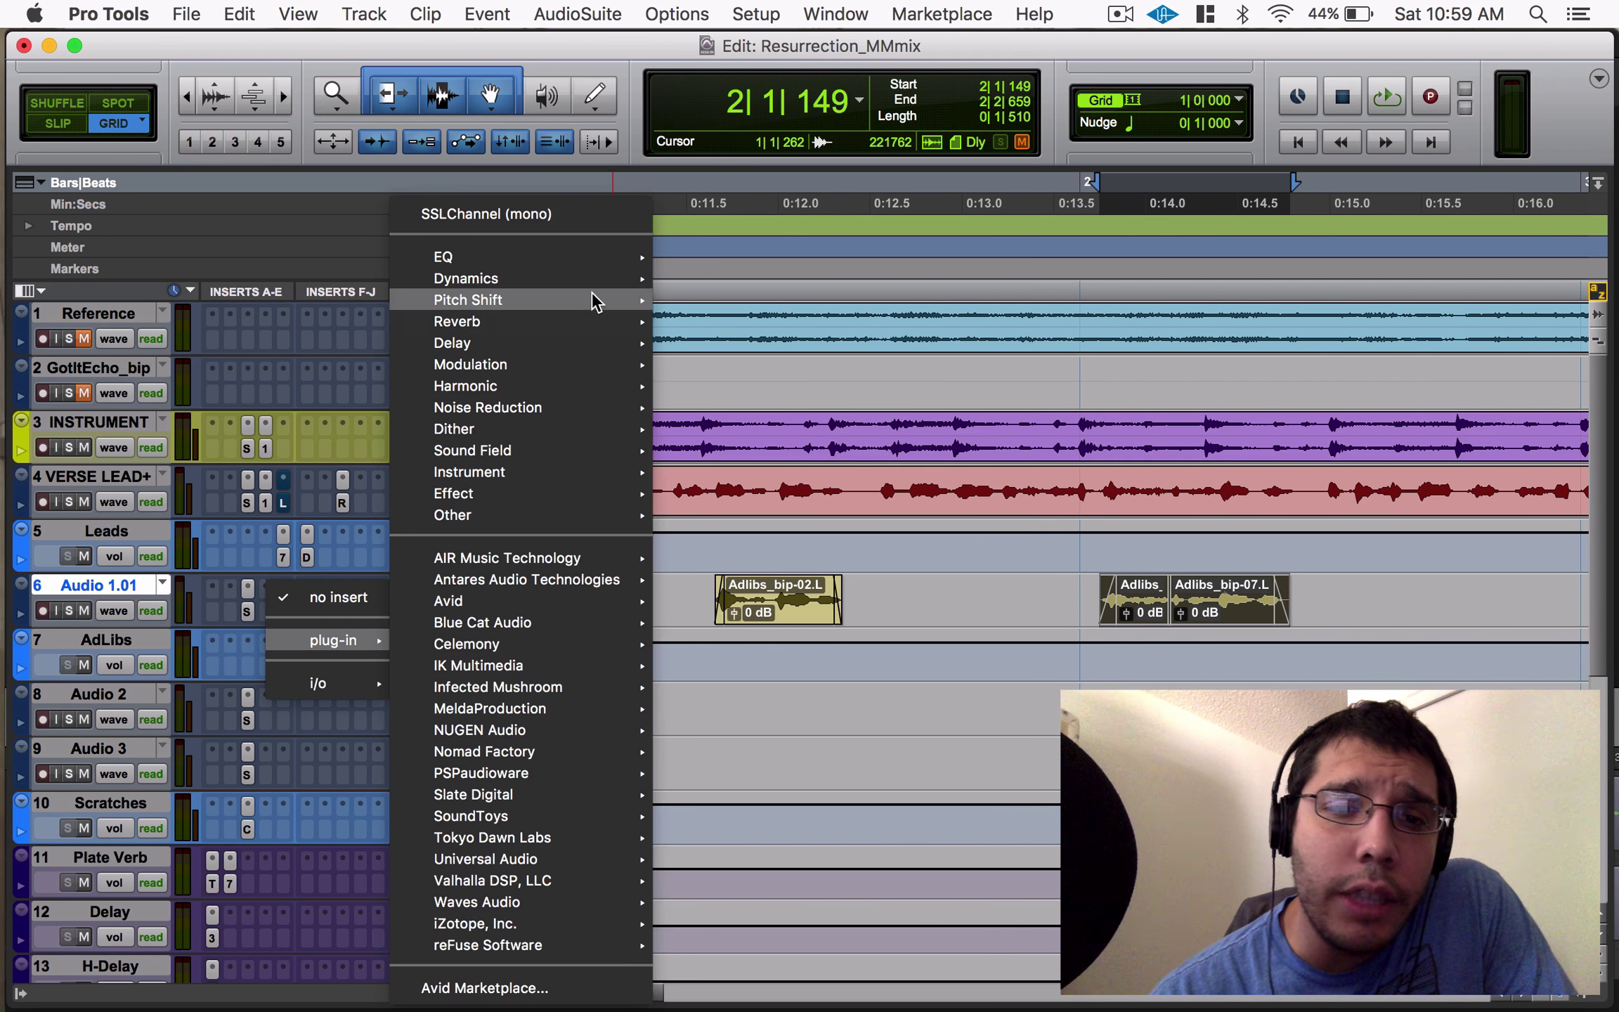
{"action": "mouse_move", "coordinate": [576, 321]}
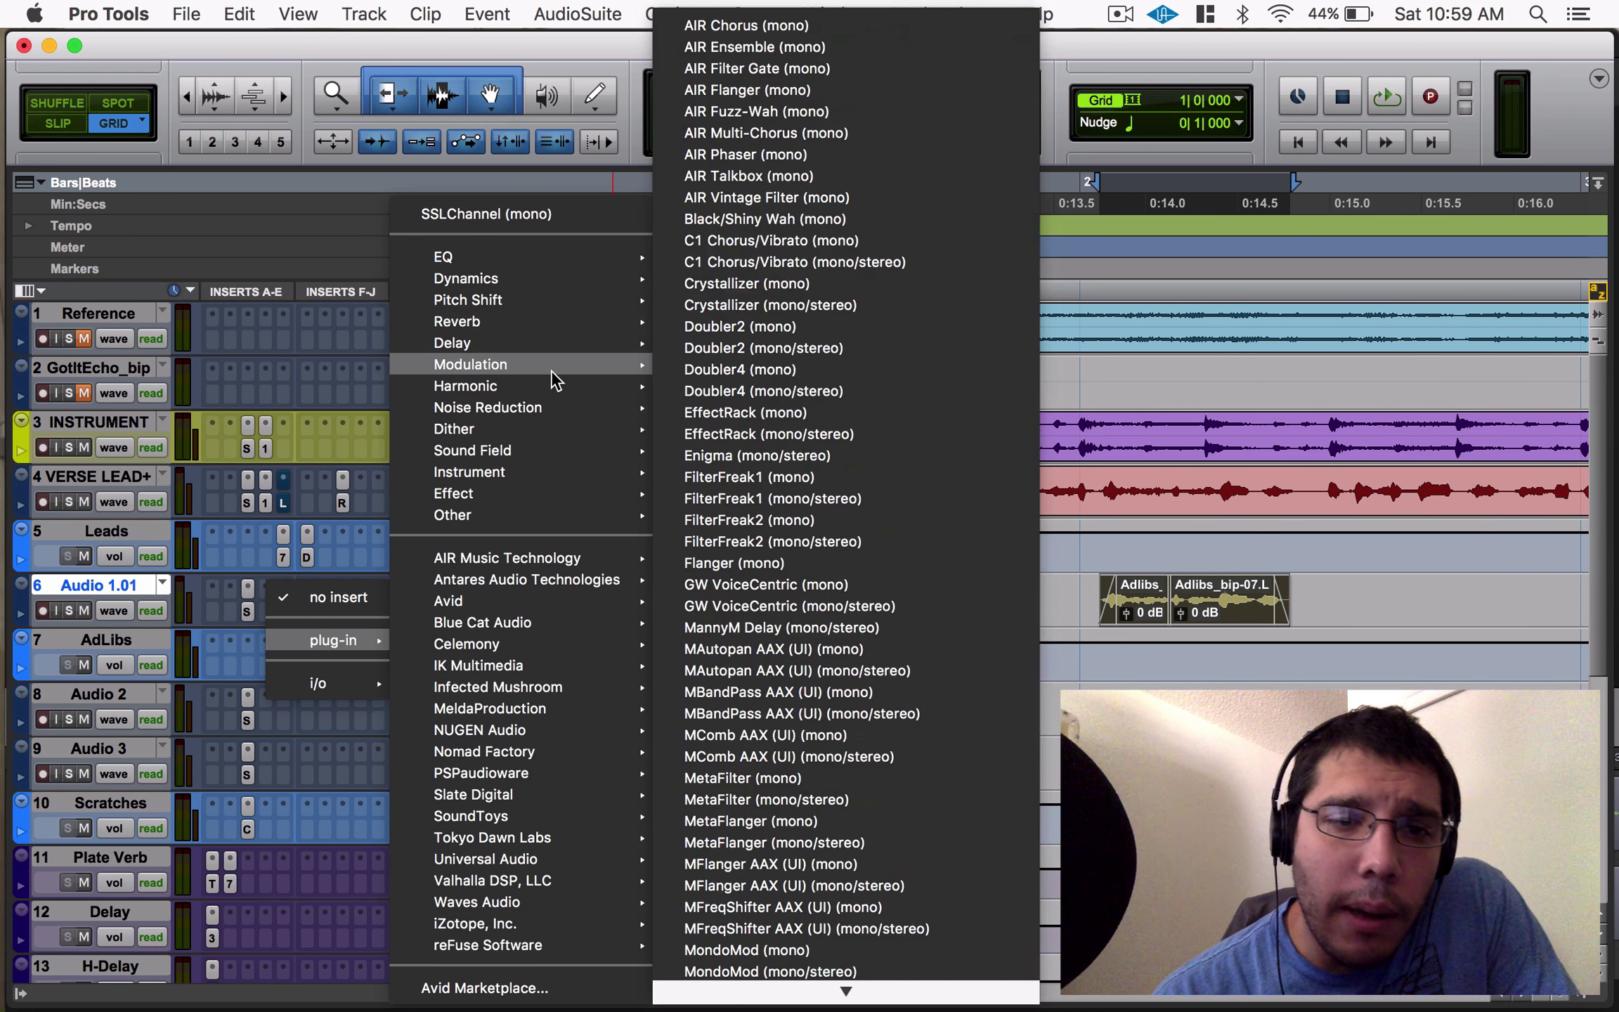
{"action": "mouse_move", "coordinate": [552, 386]}
{"action": "left_click", "coordinate": [820, 262]}
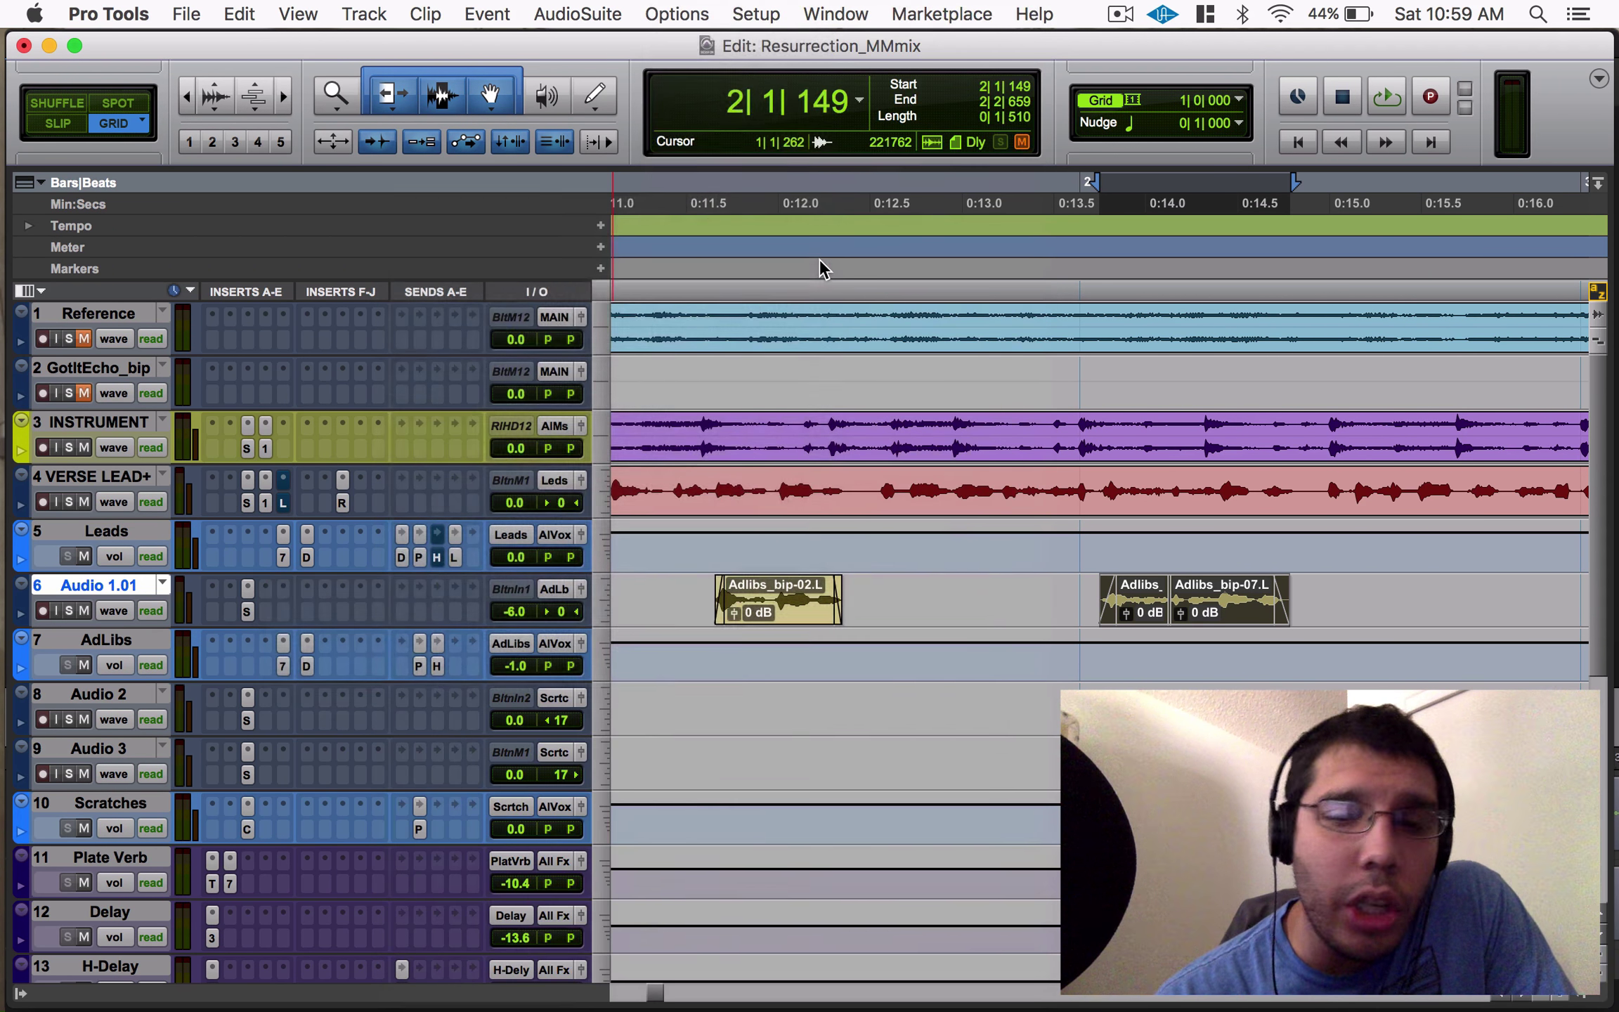
{"action": "left_click", "coordinate": [502, 88]}
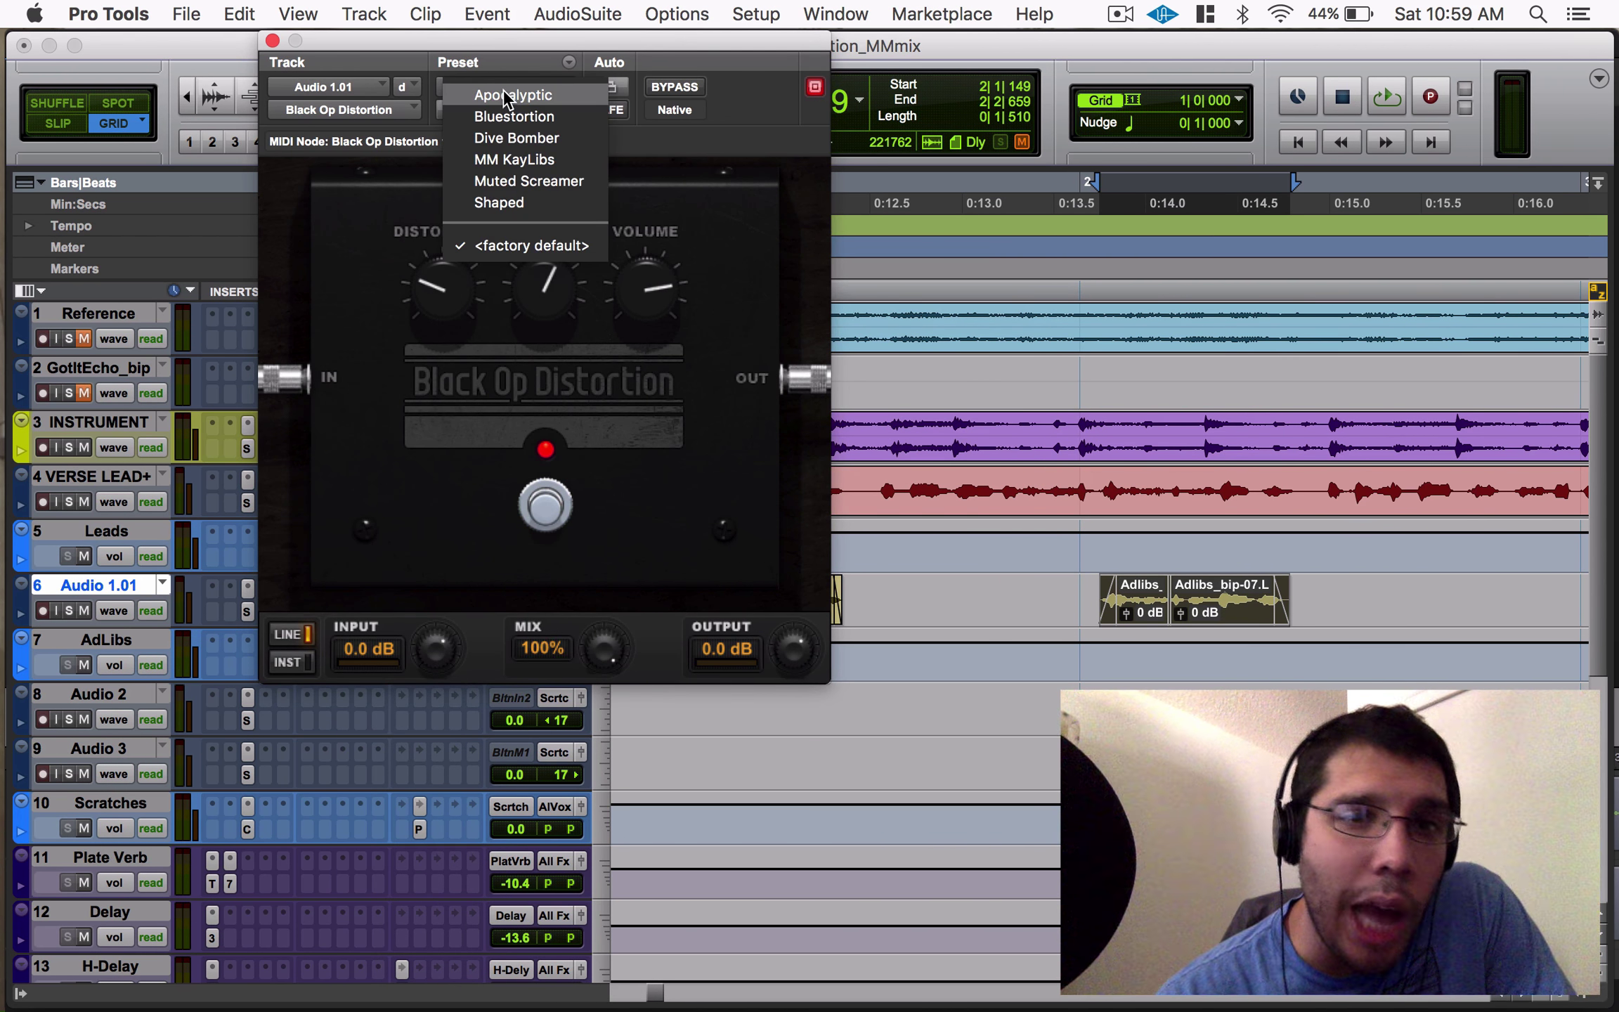
{"action": "left_click", "coordinate": [527, 159]}
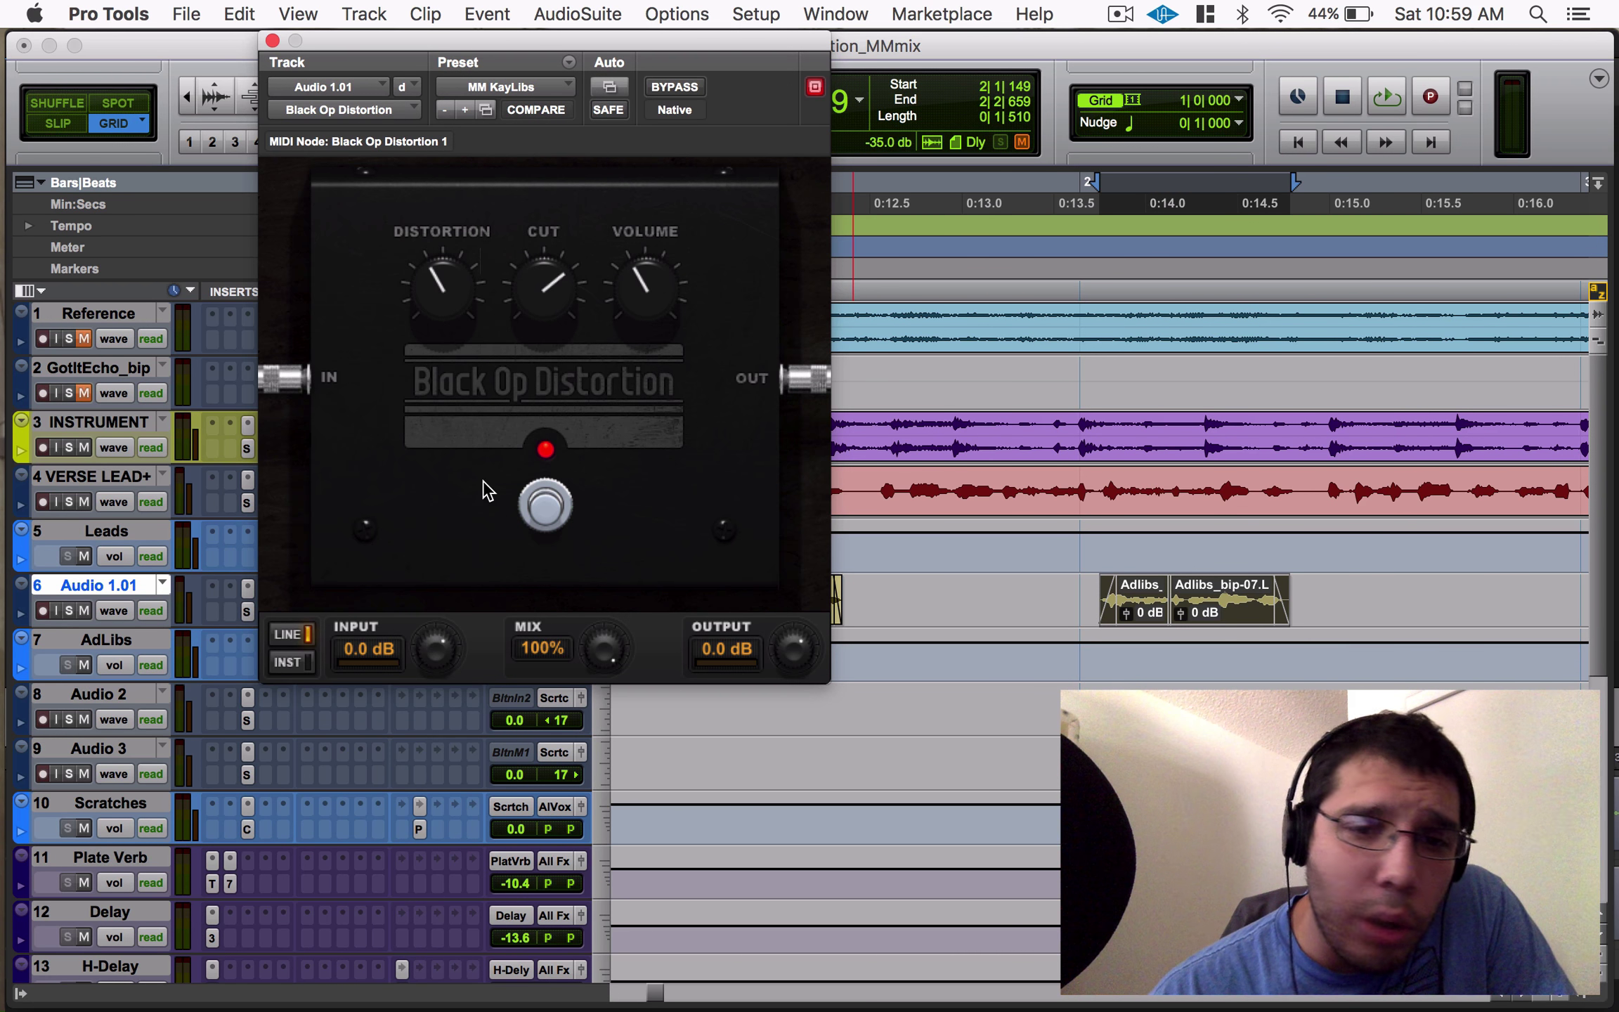
{"action": "left_click", "coordinate": [272, 40]}
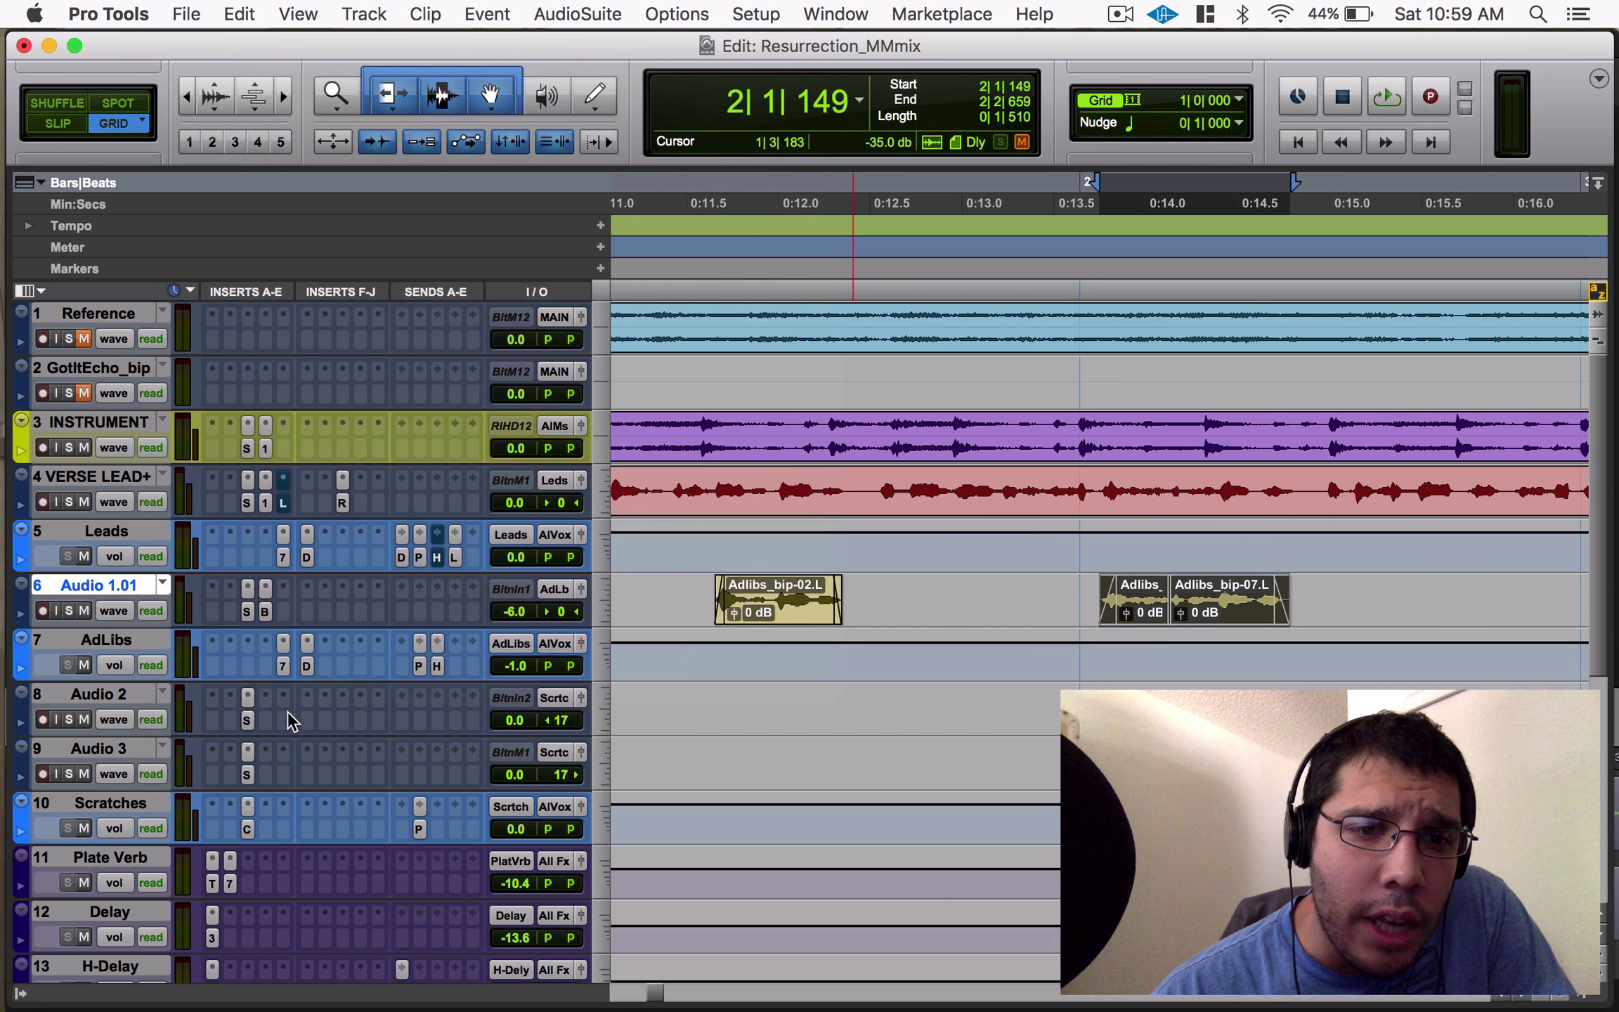
Insert a mono EQ3 7-Band equalizer after the distortion on the Audio 1.01 track and browse its presets.
{"action": "left_click", "coordinate": [286, 588]}
{"action": "mouse_move", "coordinate": [355, 641]}
{"action": "mouse_move", "coordinate": [576, 254]}
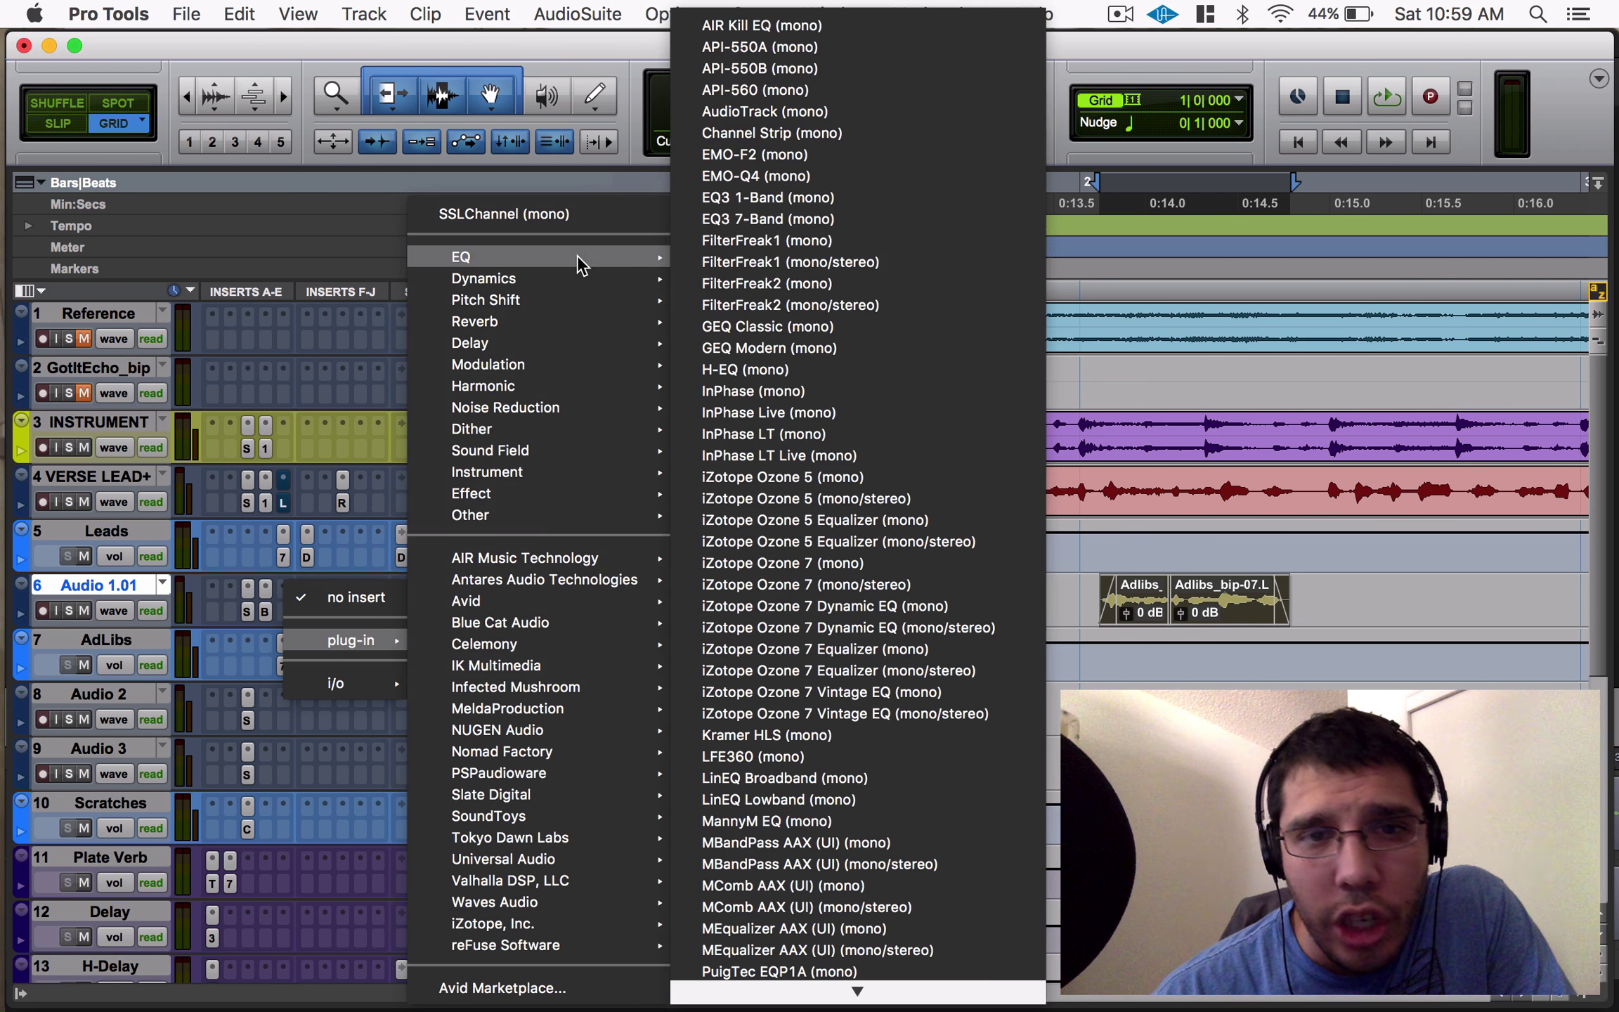
{"action": "left_click", "coordinate": [779, 212]}
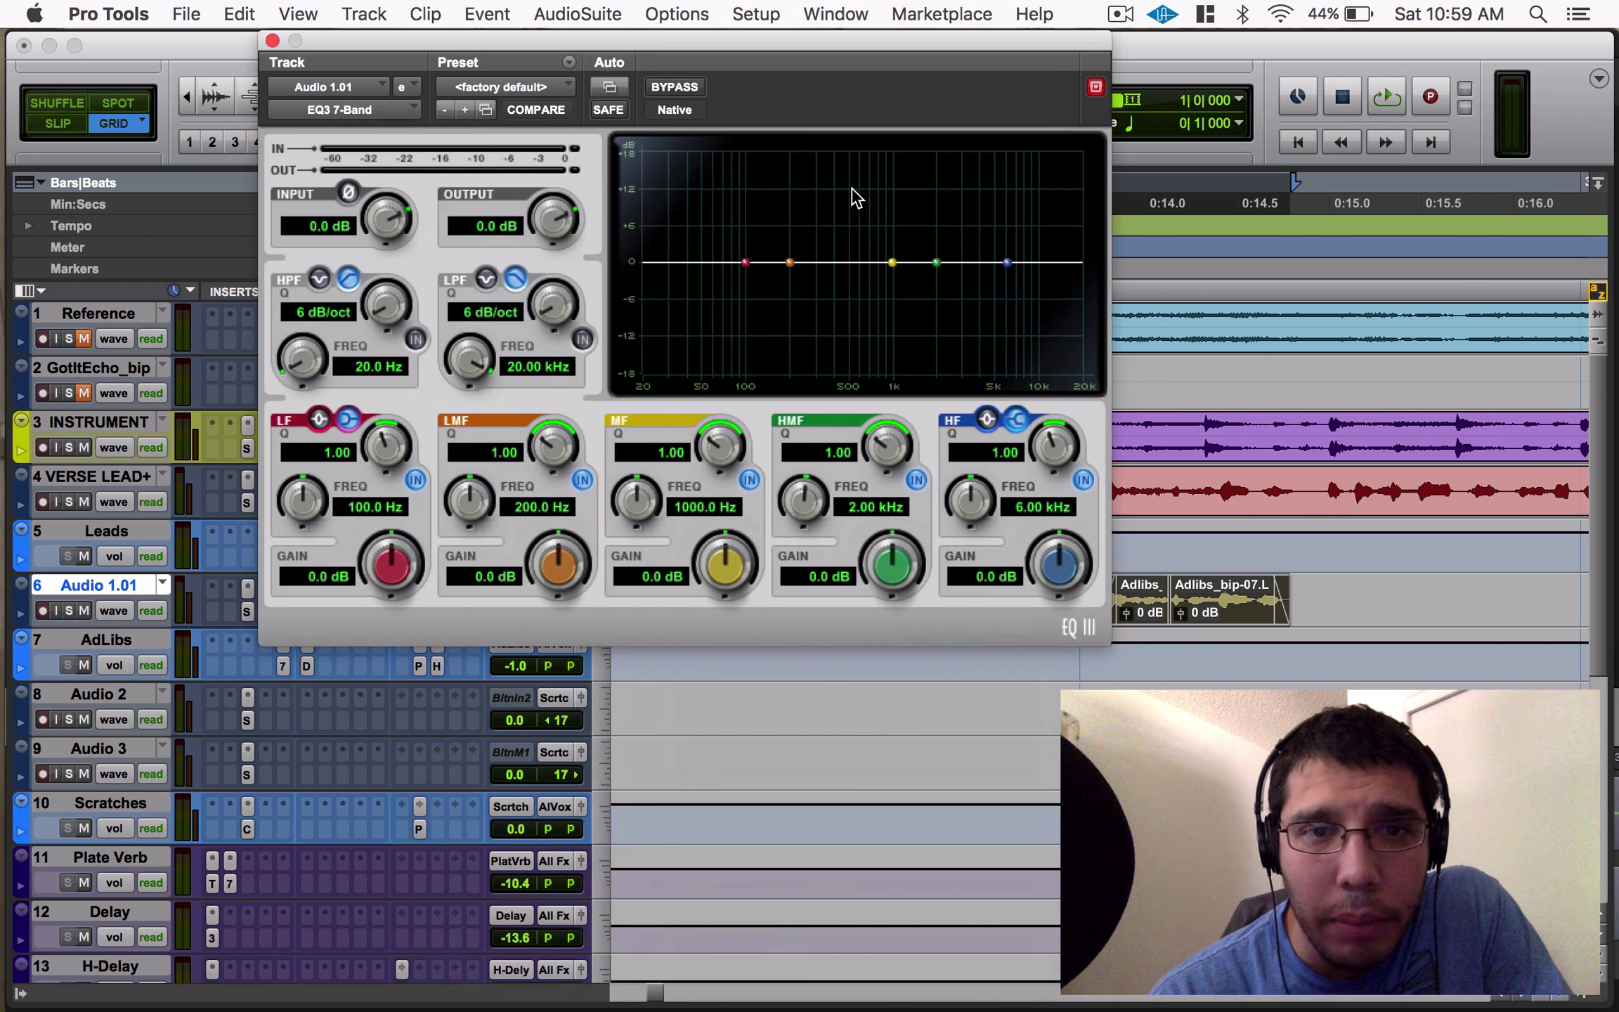
{"action": "left_click", "coordinate": [556, 73]}
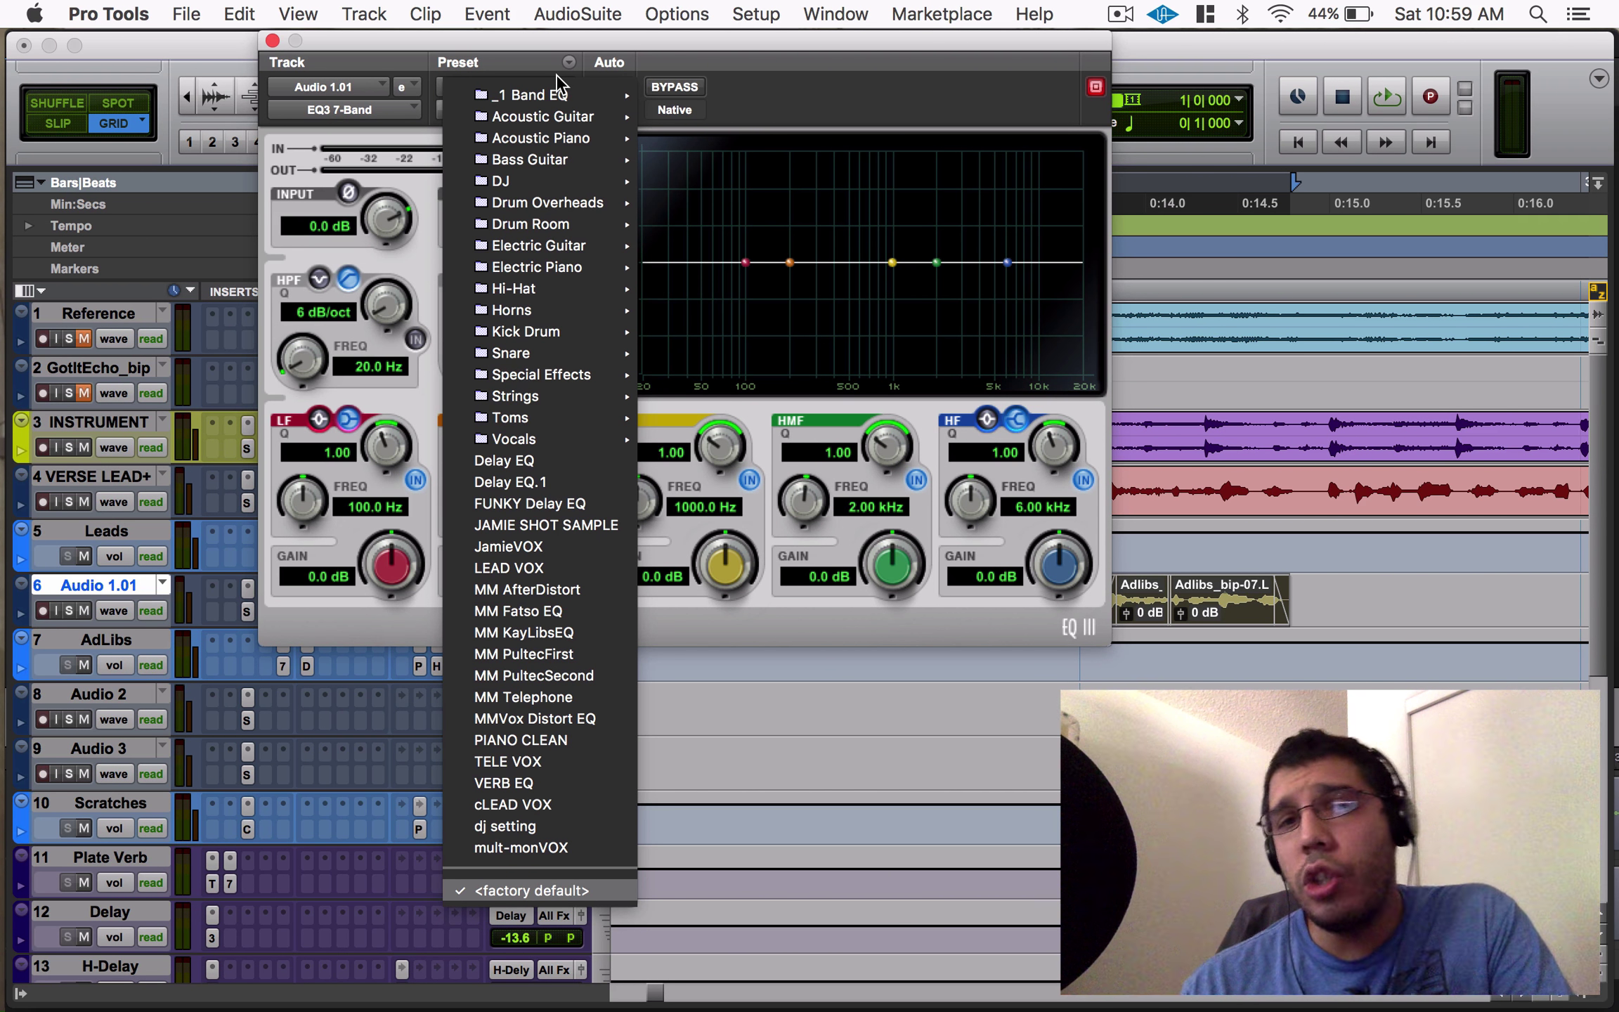
{"action": "left_click", "coordinate": [555, 73]}
{"action": "left_click", "coordinate": [272, 41]}
Solo the Audio 1.01 track and play the selected ad-lib clips.
{"action": "left_click", "coordinate": [68, 611]}
{"action": "key", "text": "space"}
{"action": "key", "text": "space"}
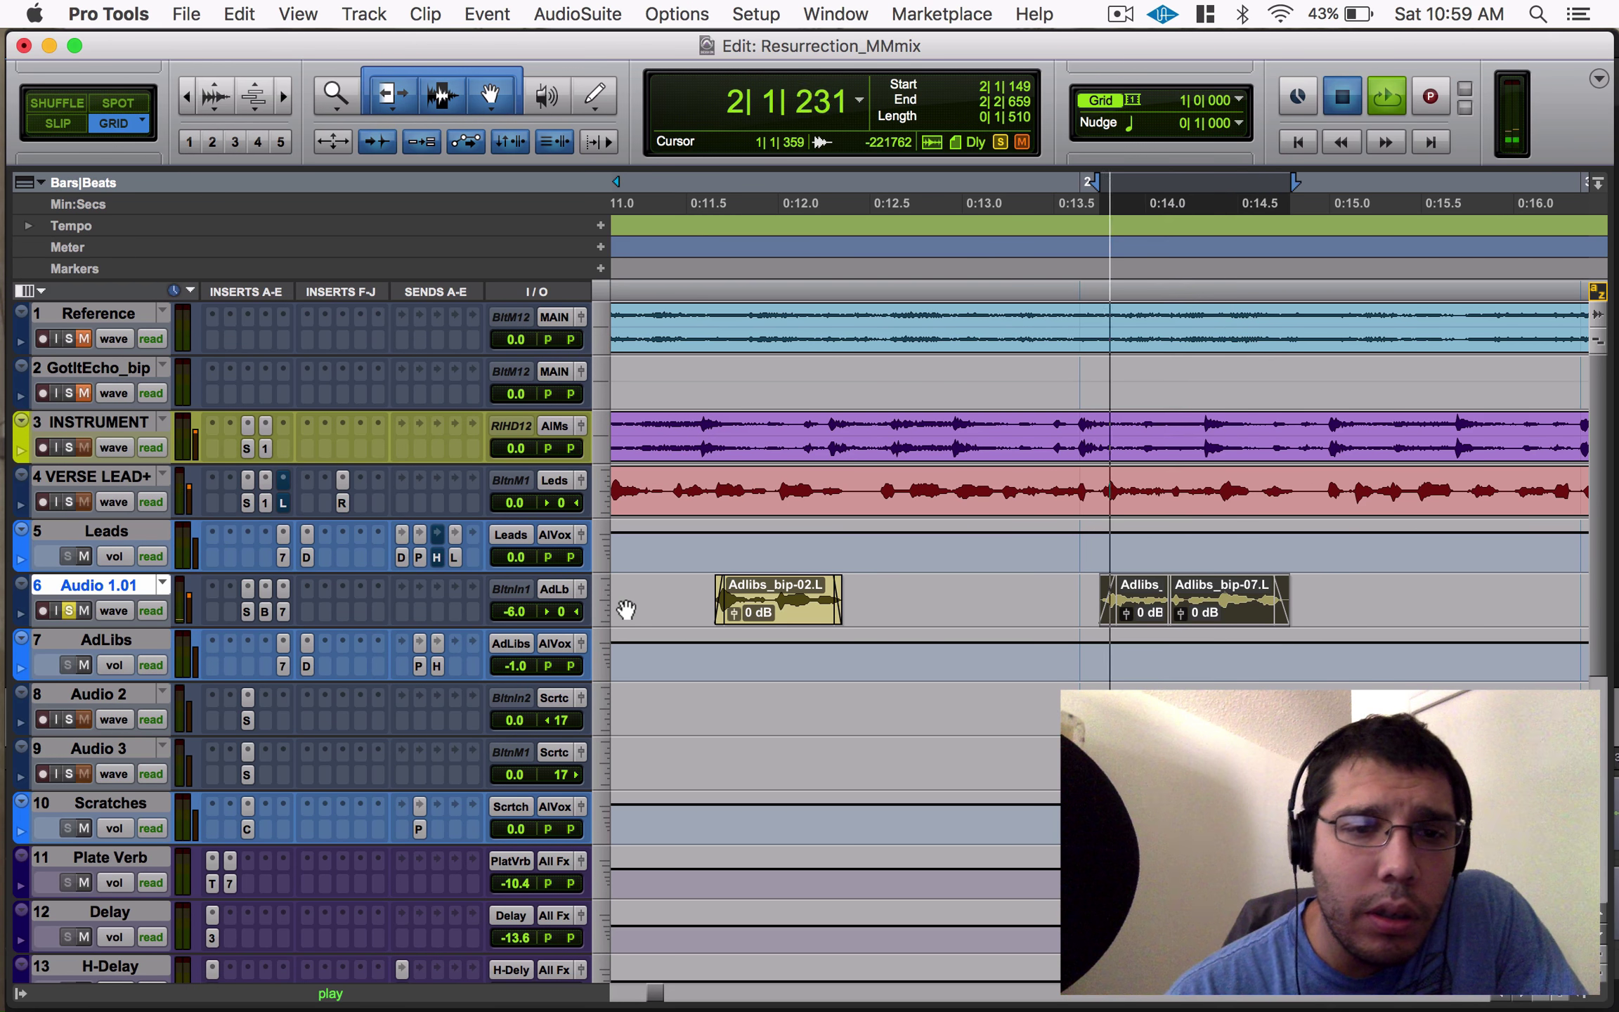
{"action": "key", "text": "r"}
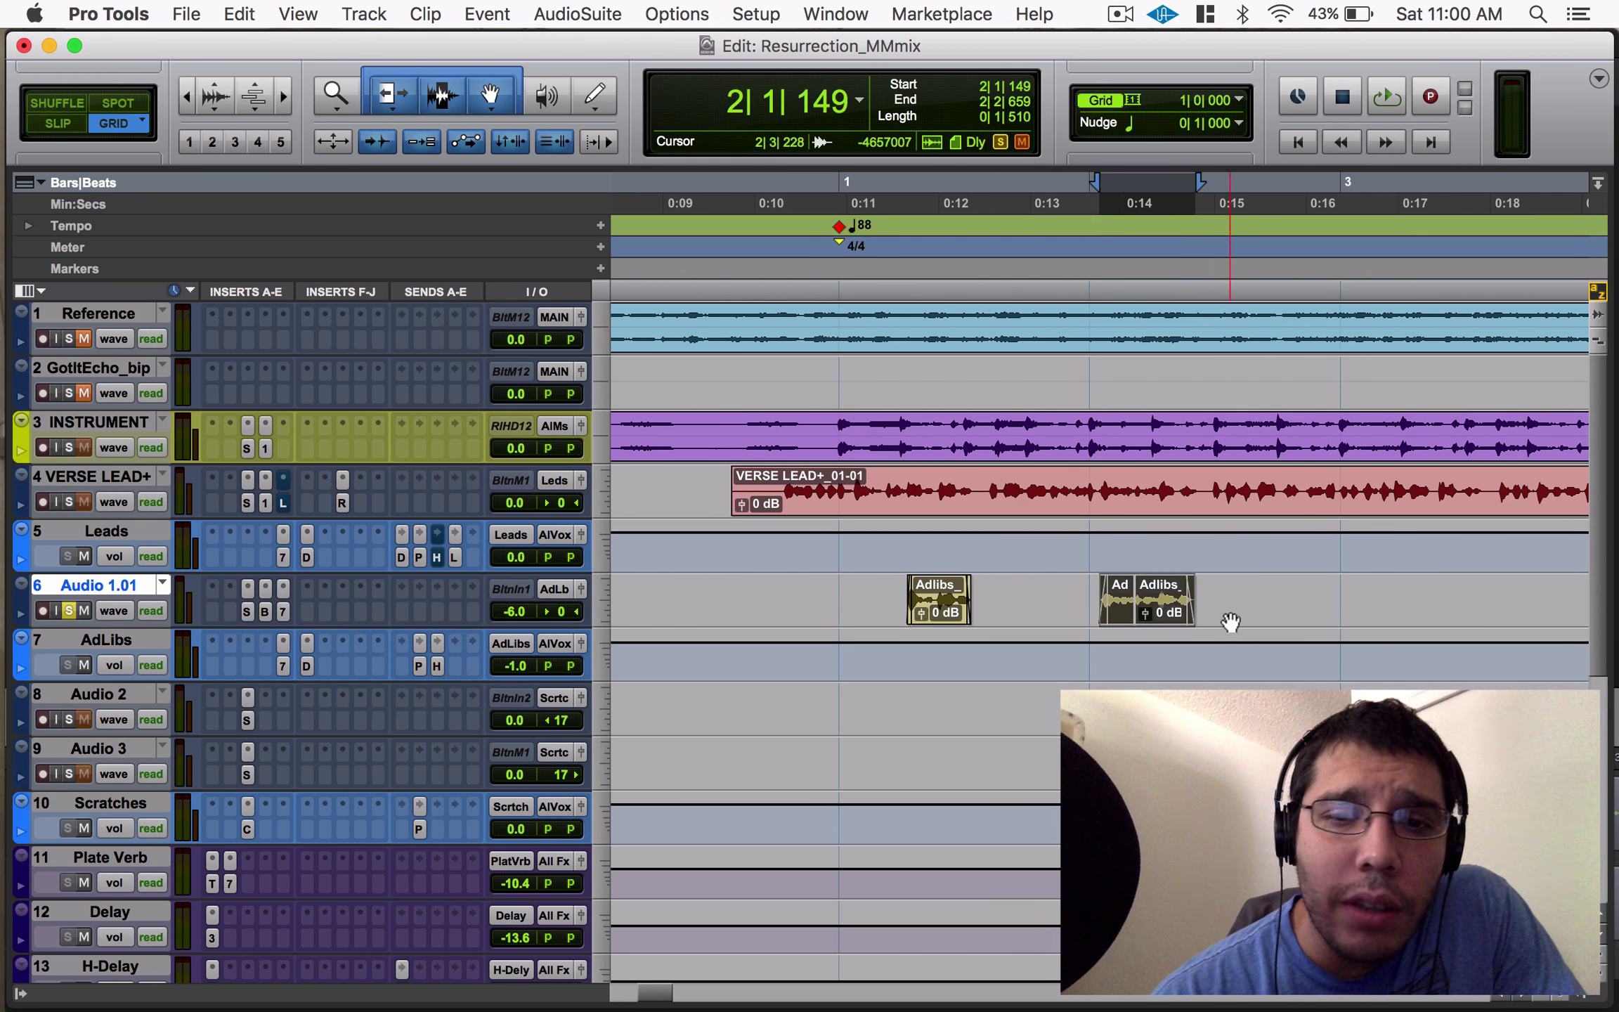
{"action": "key", "text": "t"}
{"action": "key", "text": "t"}
{"action": "scroll", "coordinate": [1205, 627], "scroll_direction": "right", "scroll_amount": 3}
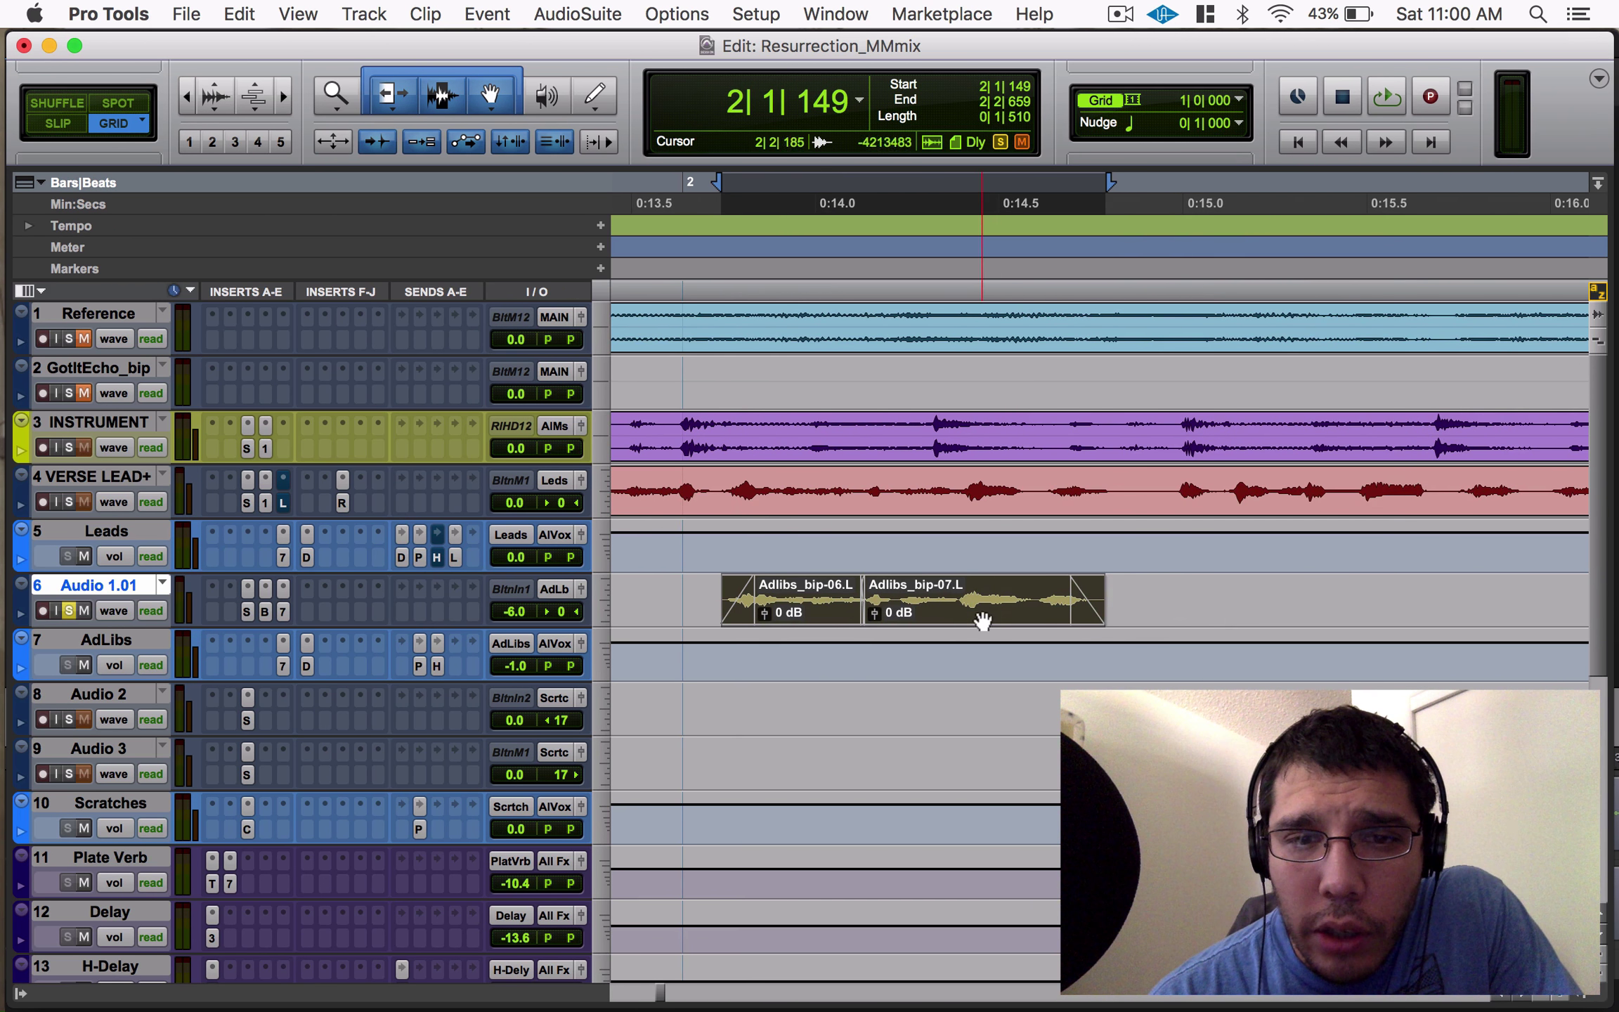
{"action": "left_click_drag", "start_coordinate": [983, 620], "coordinate": [1267, 617]}
{"action": "key", "text": "super+bracketleft"}
{"action": "key", "text": "super+bracketleft"}
{"action": "key", "text": "super+bracketleft"}
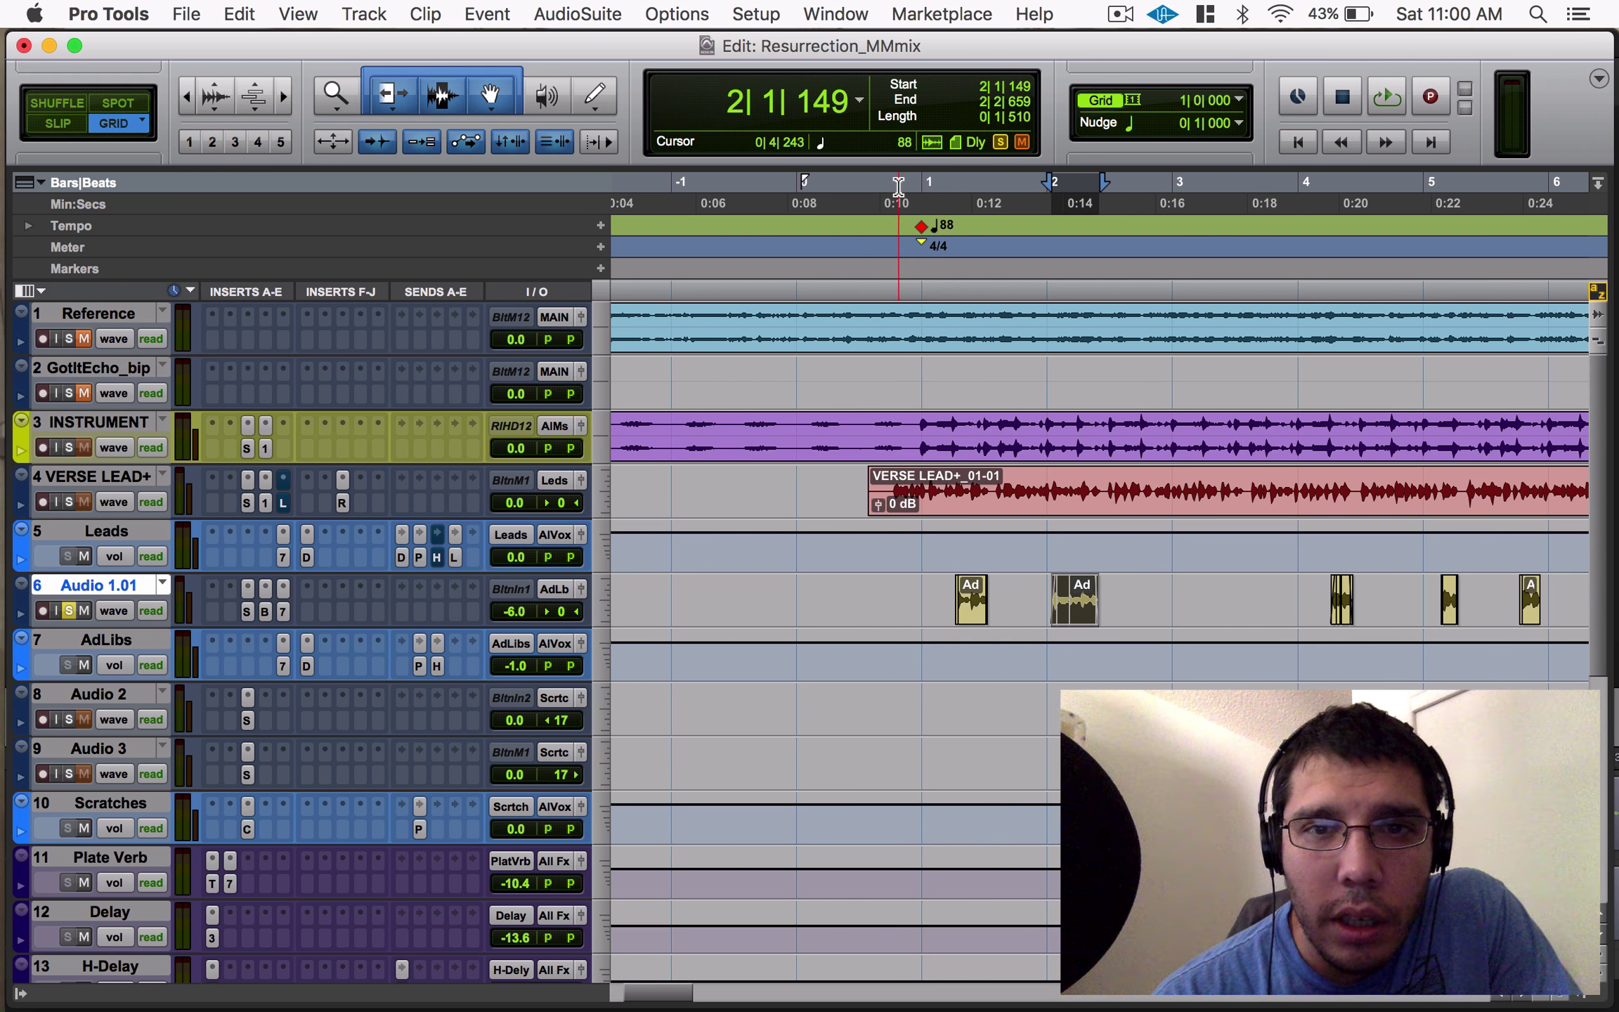
Set the AdLibs track's volume to +4.2 dB and play the mix from 0|1|000.
{"action": "left_click", "coordinate": [881, 270]}
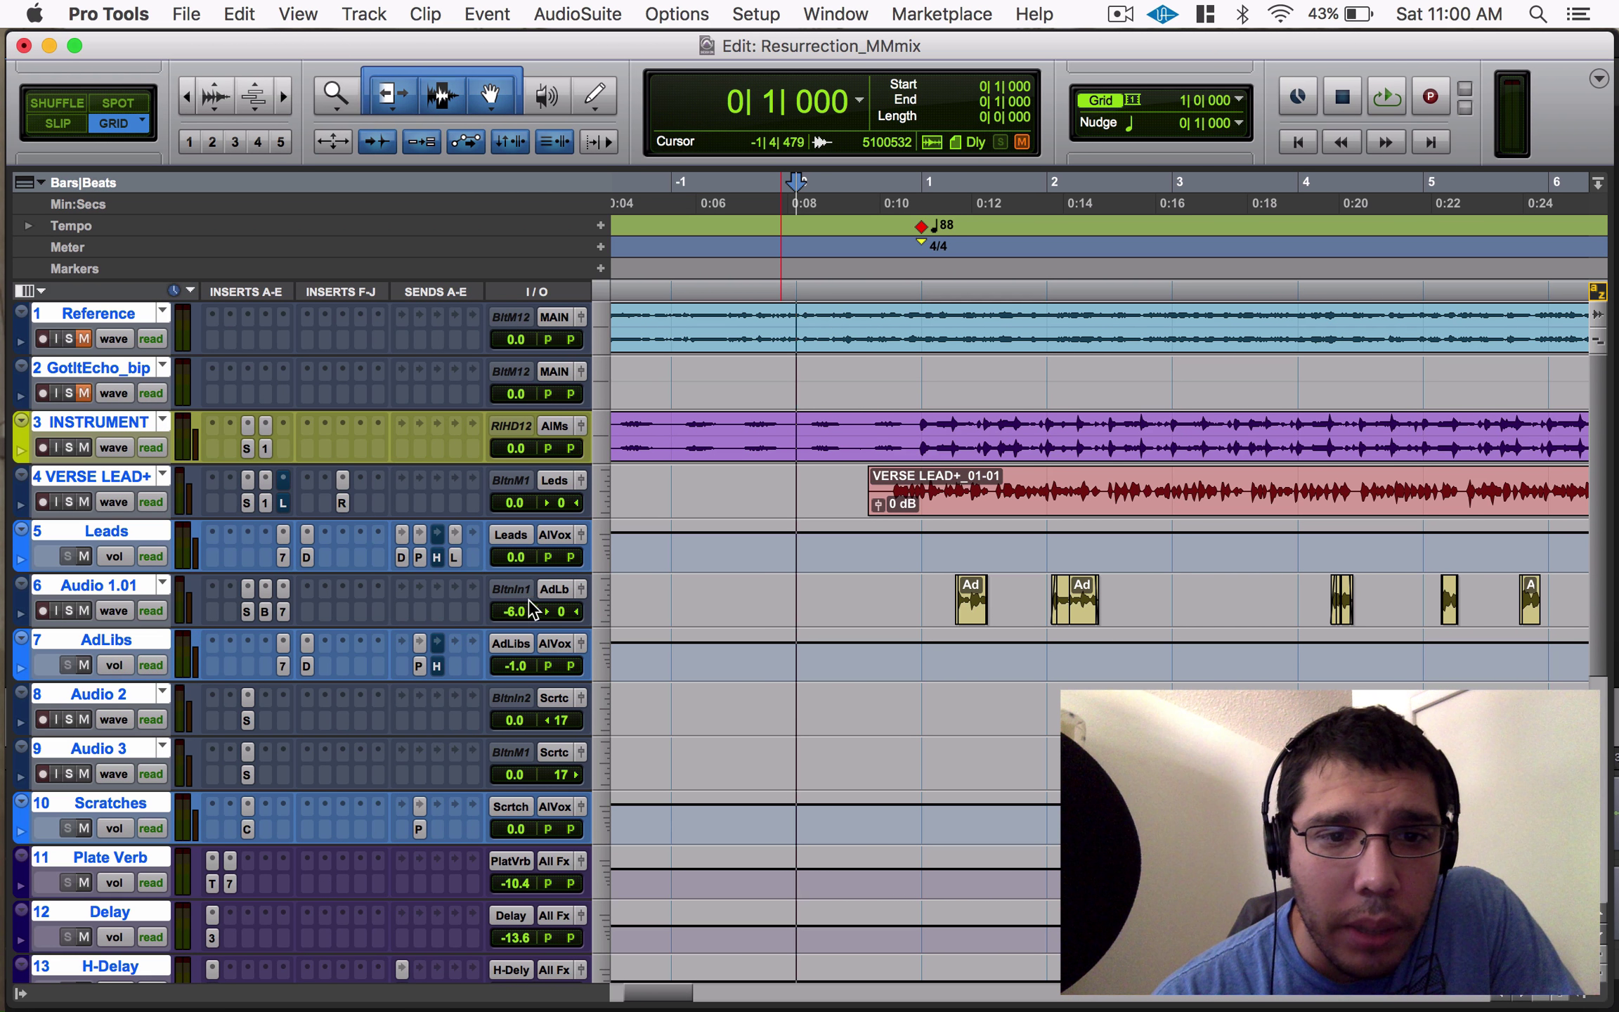
{"action": "left_click_drag", "start_coordinate": [511, 663], "coordinate": [524, 669]}
{"action": "key", "text": "space"}
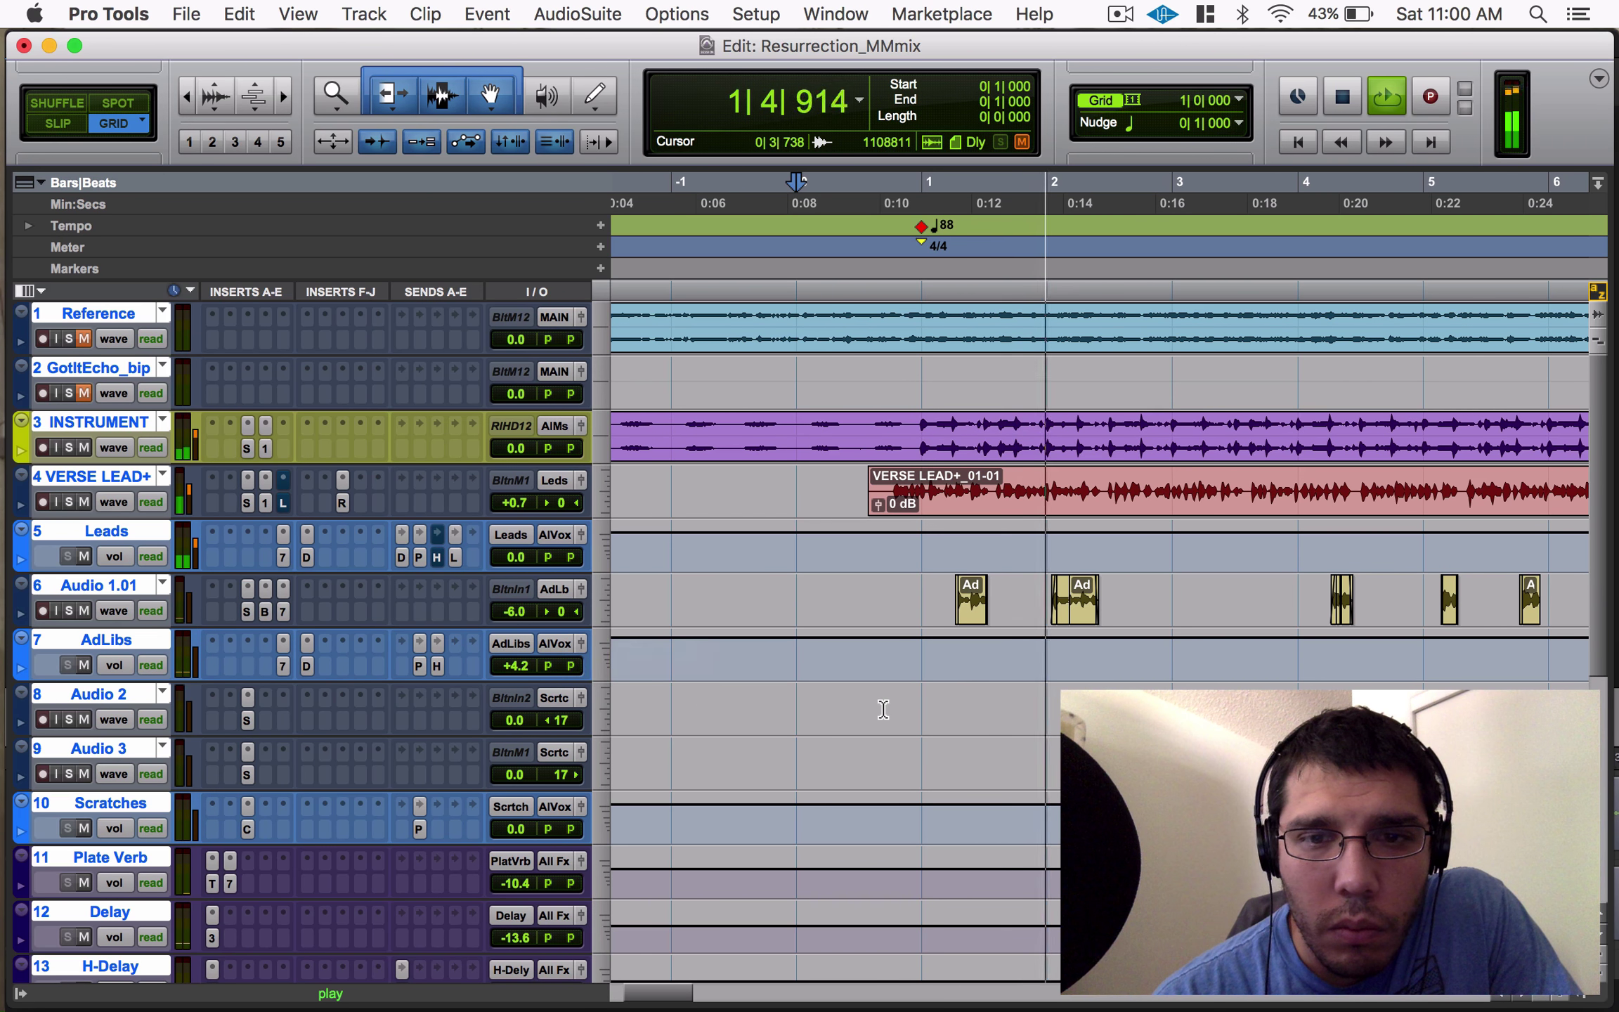
{"action": "key", "text": "space"}
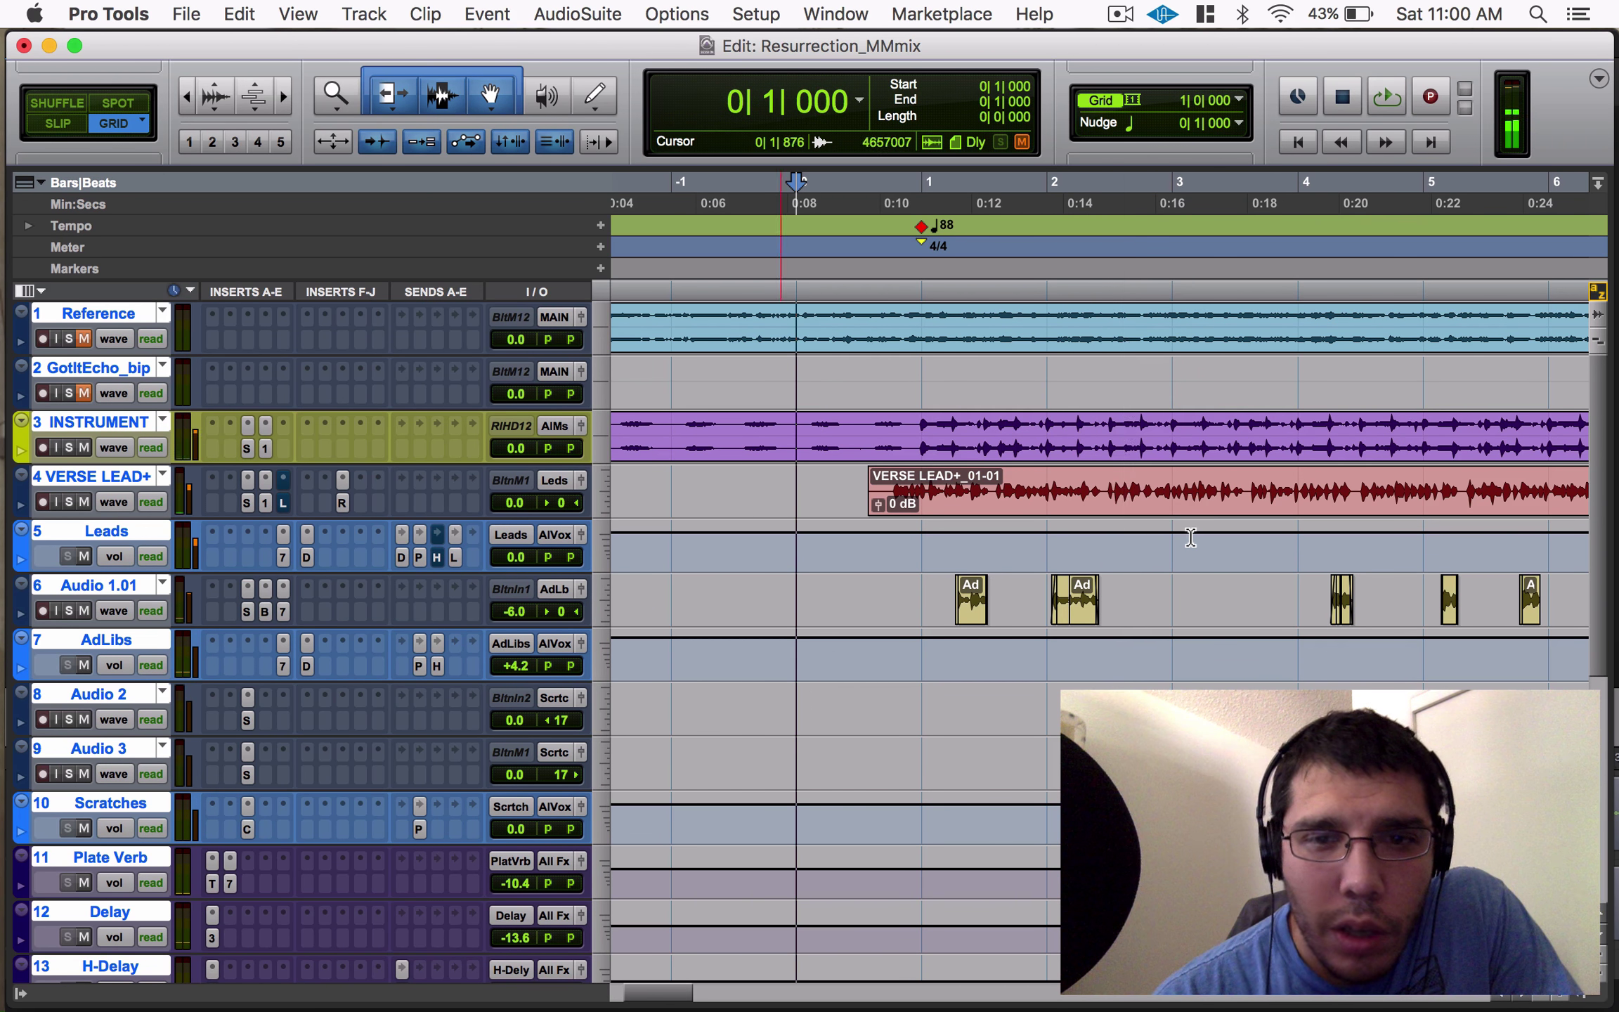
Move the Adlibs_bip-06.L and Adlibs_bip-07.L clips together on the Audio 1.01 track so they start at 2|2|215.
{"action": "scroll", "coordinate": [1191, 538], "scroll_direction": "up", "scroll_amount": 10}
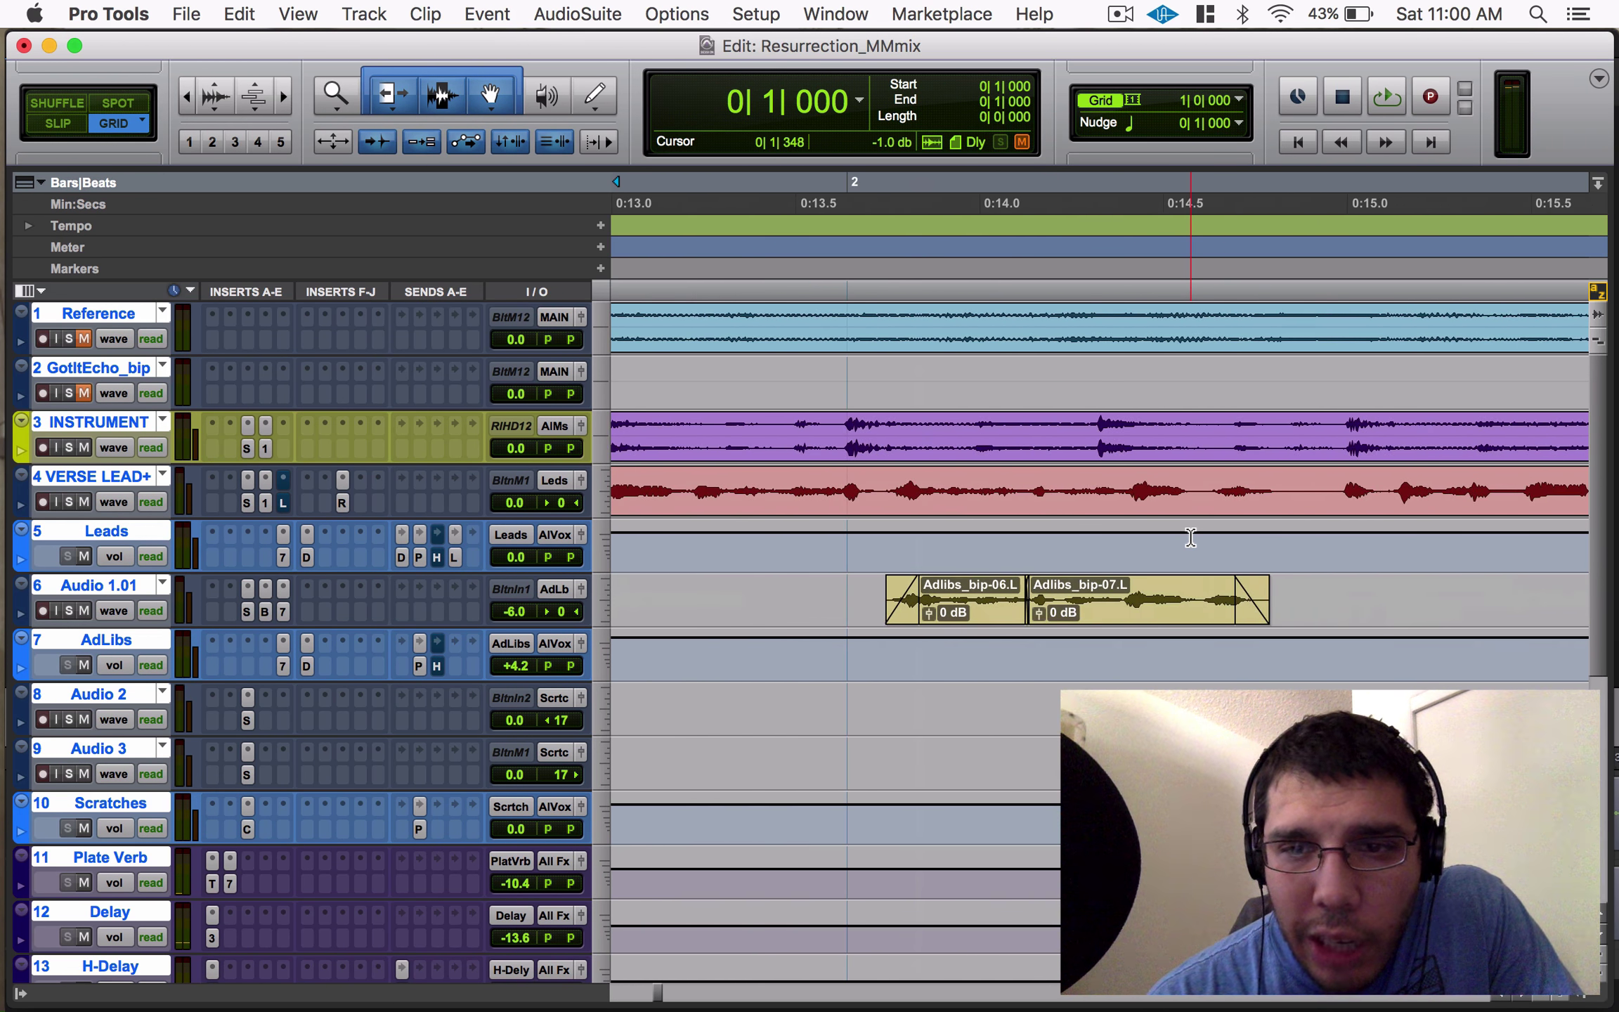
{"action": "left_click", "coordinate": [1175, 615]}
{"action": "left_click", "coordinate": [968, 622], "text": "shift"}
{"action": "left_click_drag", "start_coordinate": [968, 622], "coordinate": [1242, 621]}
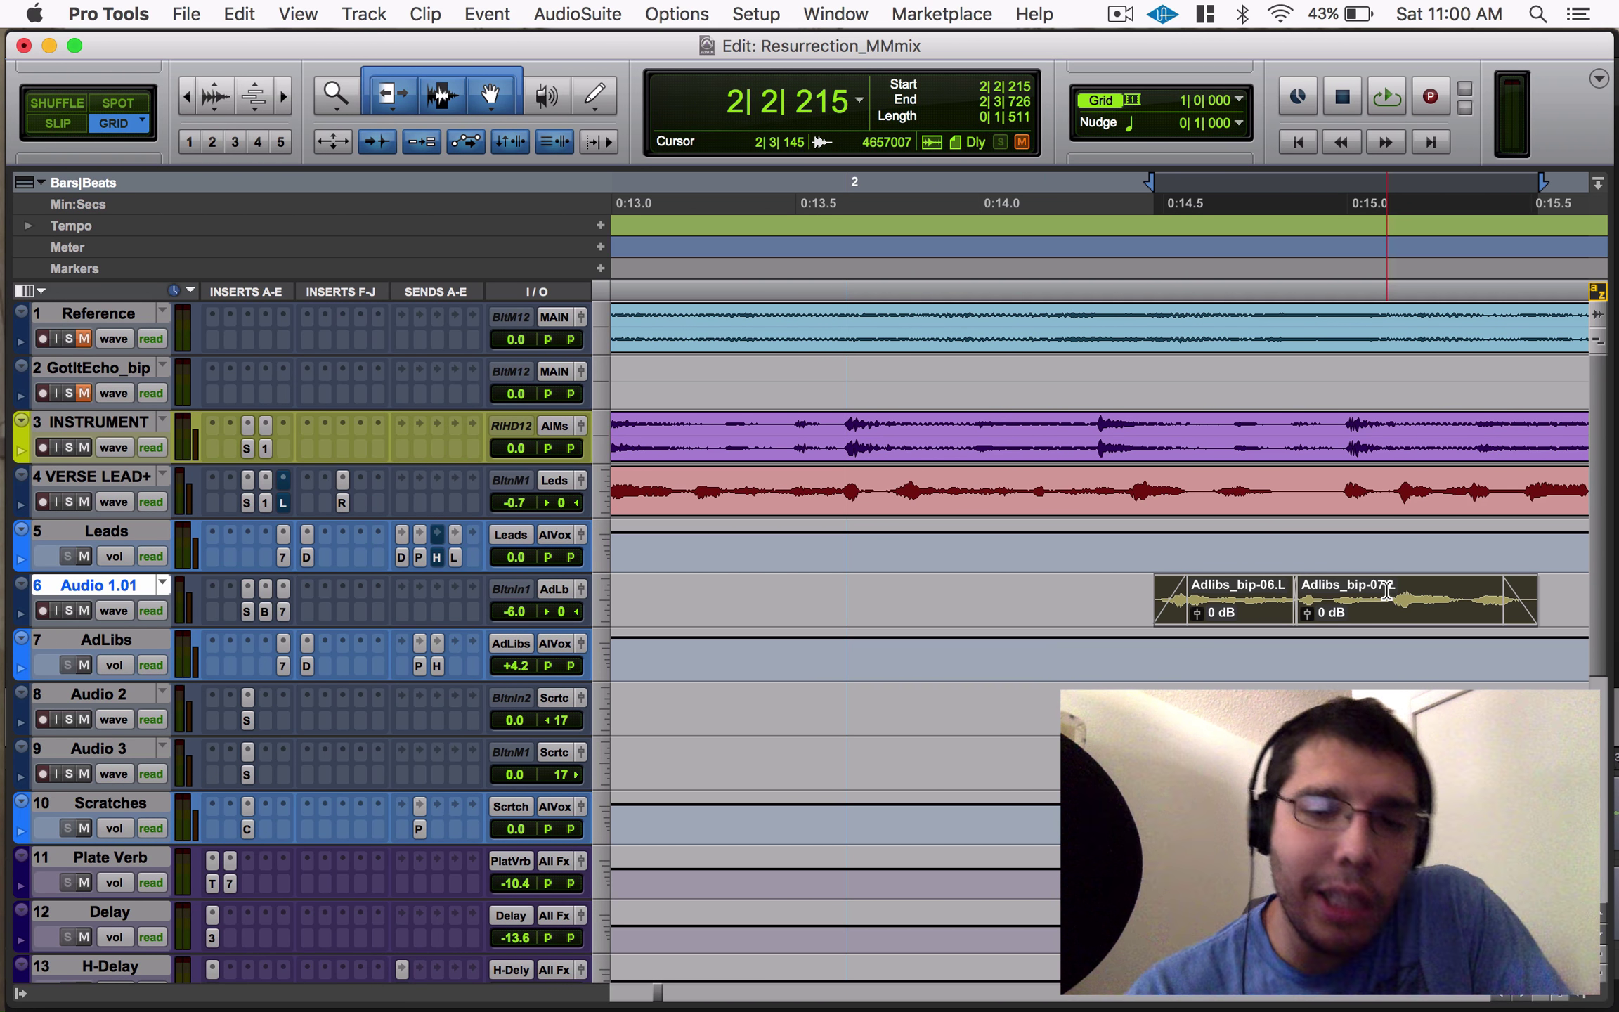
Play the mix from 1|1|000 to check the ad-lib timing.
{"action": "key", "text": "super+bracketleft"}
{"action": "key", "text": "super+bracketleft"}
{"action": "left_click", "coordinate": [798, 189]}
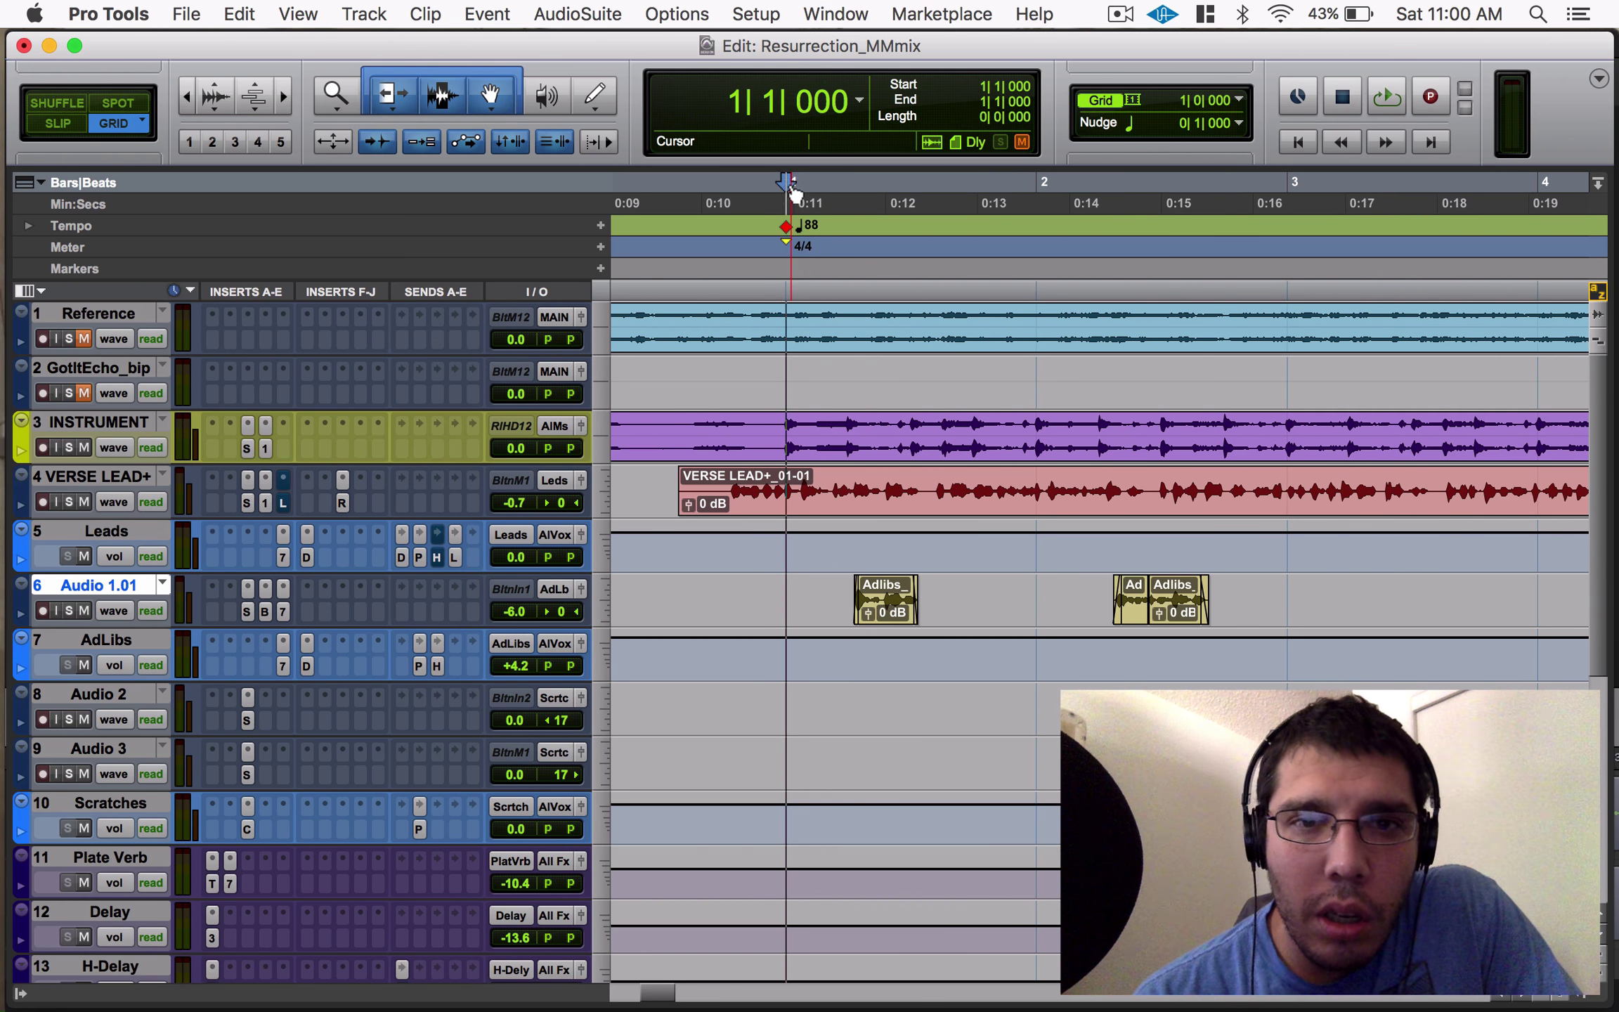
{"action": "key", "text": "space"}
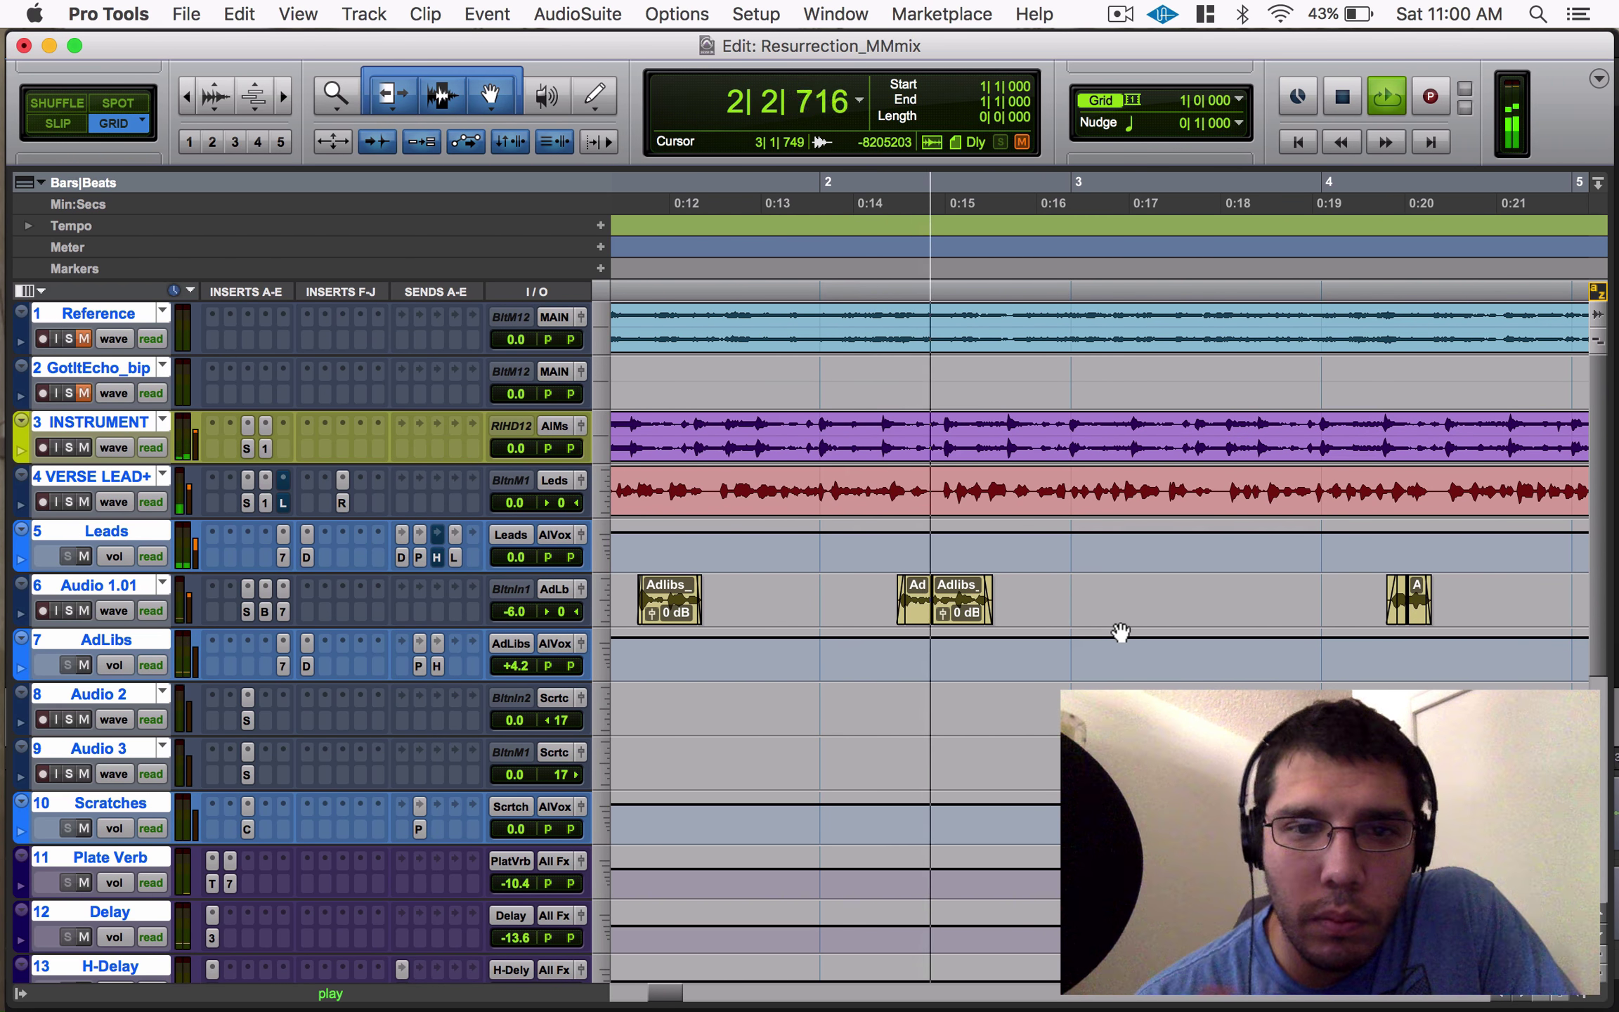
Move the ad-lib clips in bar 4 of the Audio 1.01 track so they start at 4|2|486.
{"action": "left_click", "coordinate": [1402, 618]}
{"action": "left_click_drag", "start_coordinate": [1399, 628], "coordinate": [1427, 627]}
{"action": "scroll", "coordinate": [1448, 618], "scroll_direction": "right", "scroll_amount": 10}
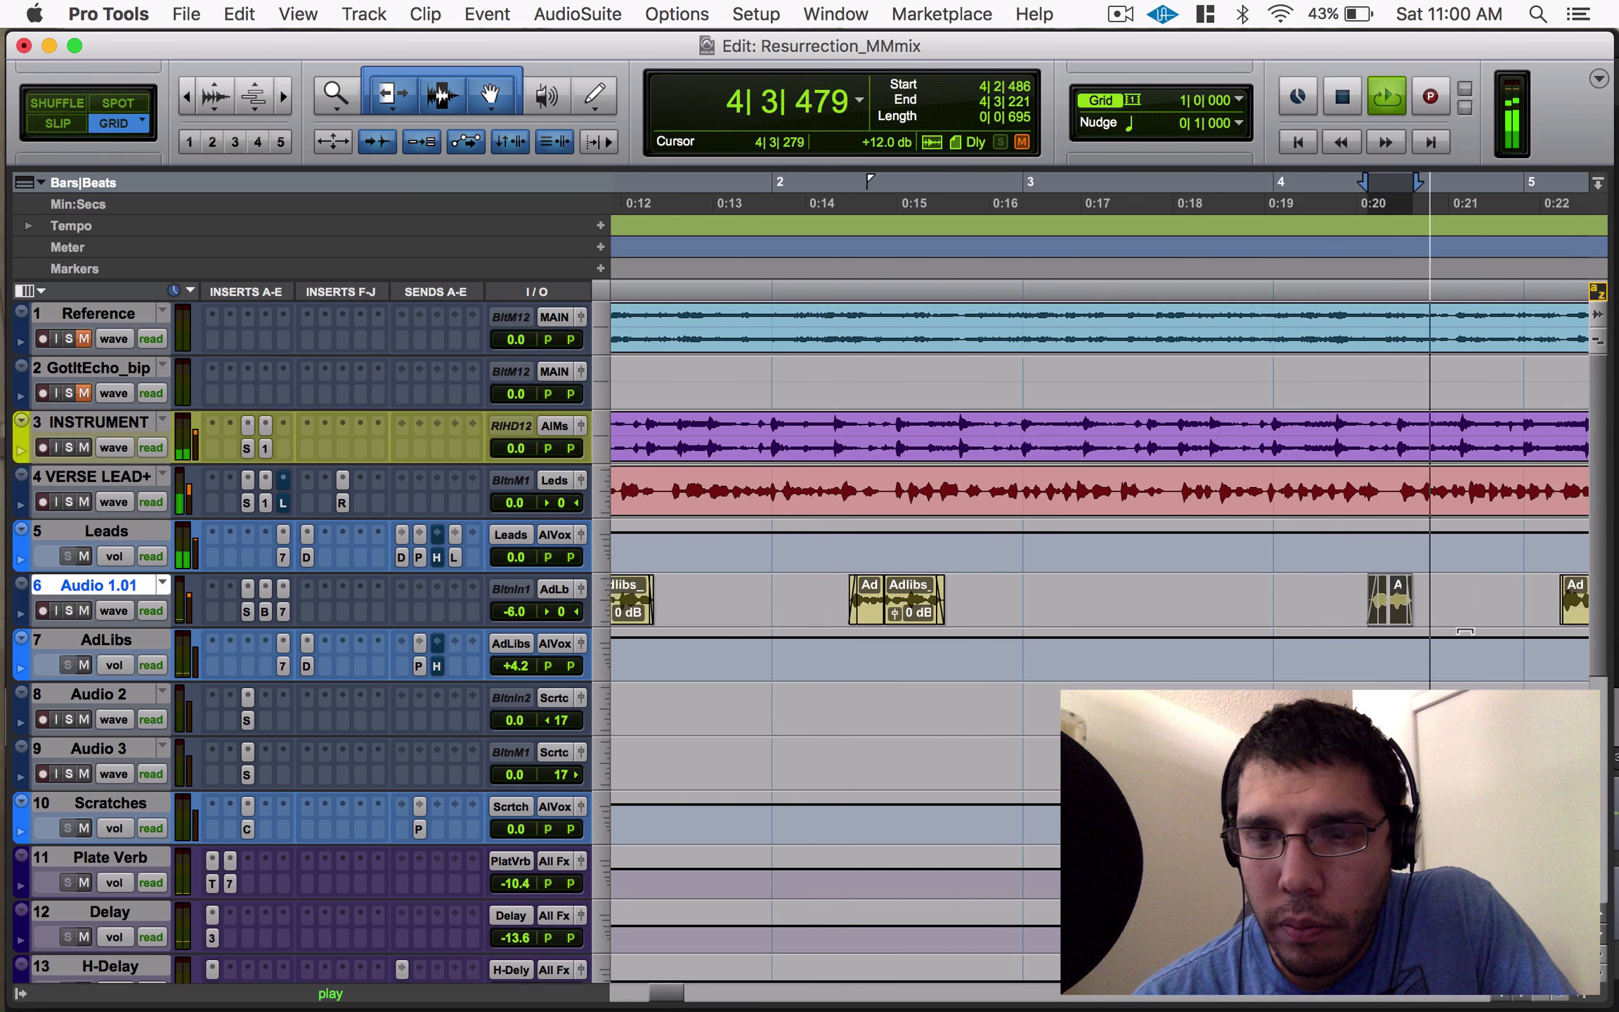
Shift the first ad-lib clip in bar 5 of the Audio 1.01 track slightly forward in time and play from 5|1|000.
{"action": "key", "text": "space"}
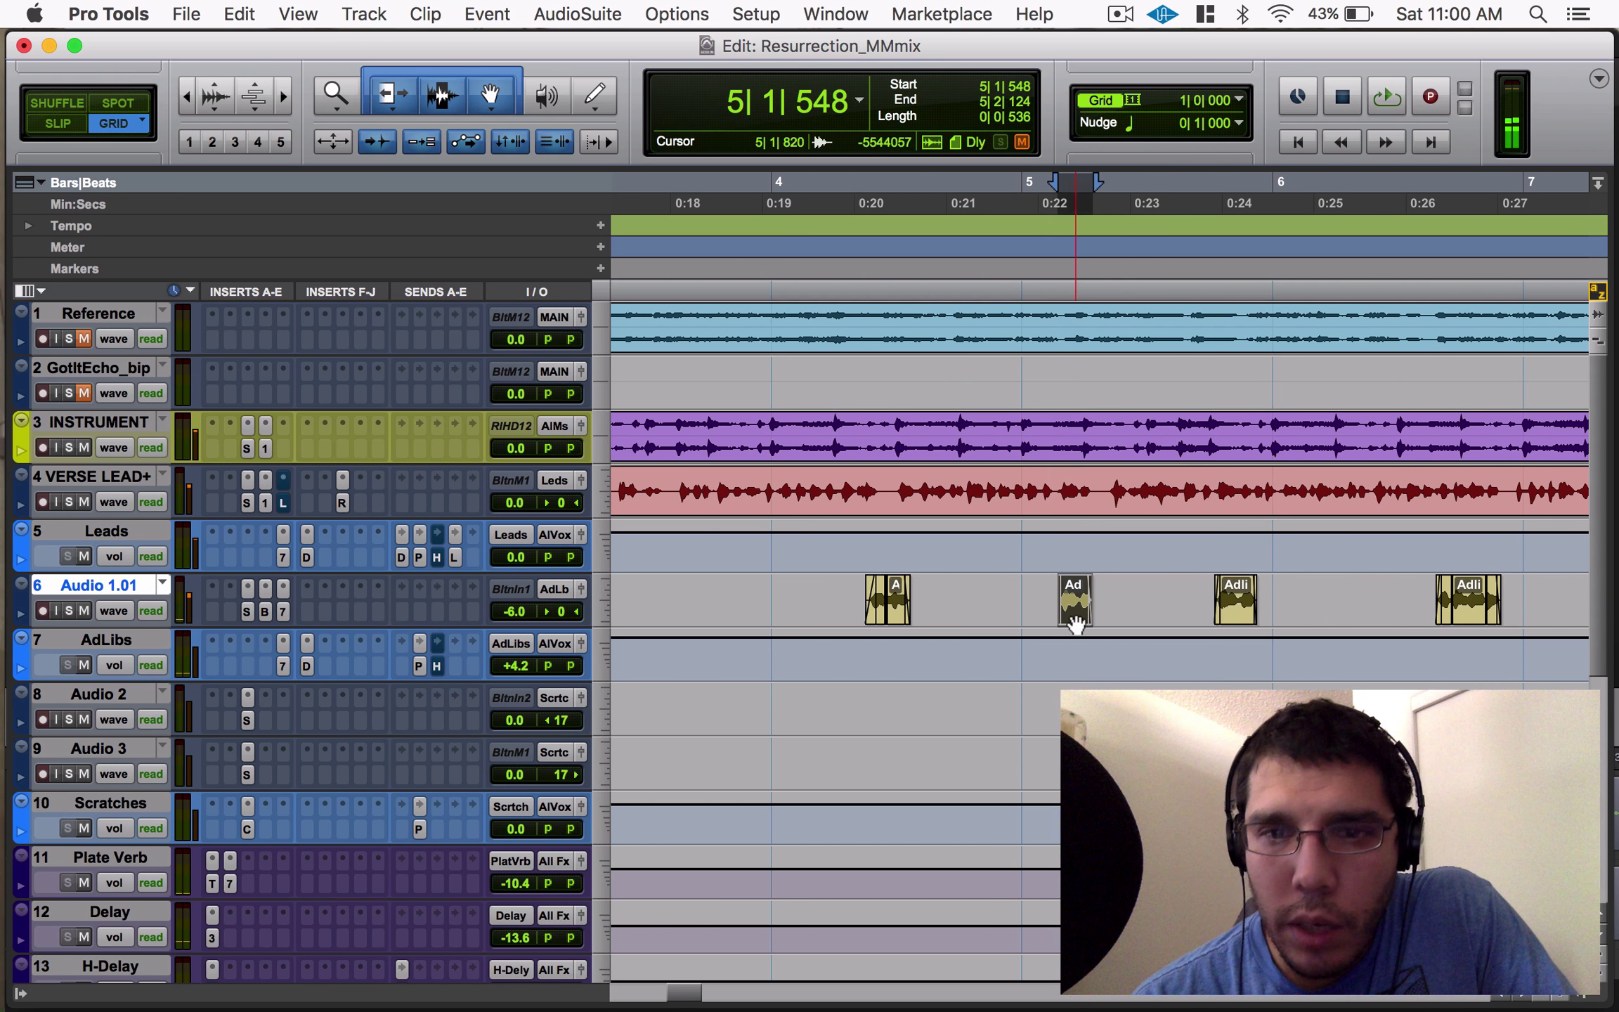
{"action": "left_click_drag", "start_coordinate": [1074, 616], "coordinate": [1104, 633]}
{"action": "left_click", "coordinate": [1024, 583]}
{"action": "key", "text": "space"}
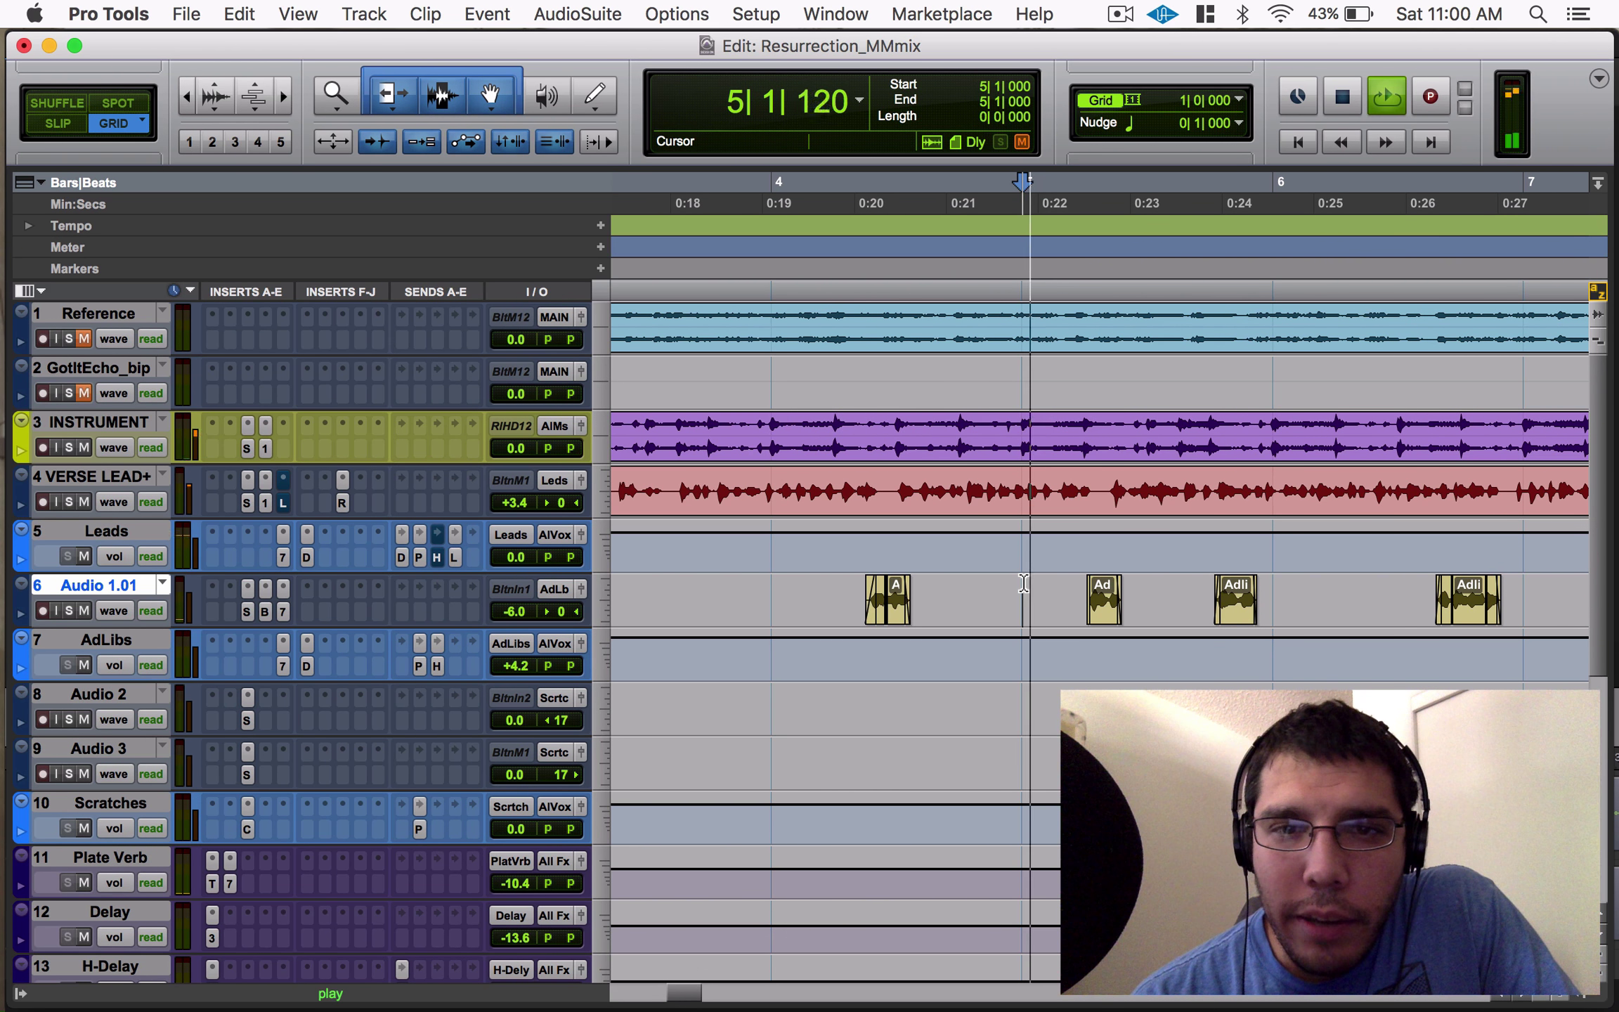
{"action": "key", "text": "space"}
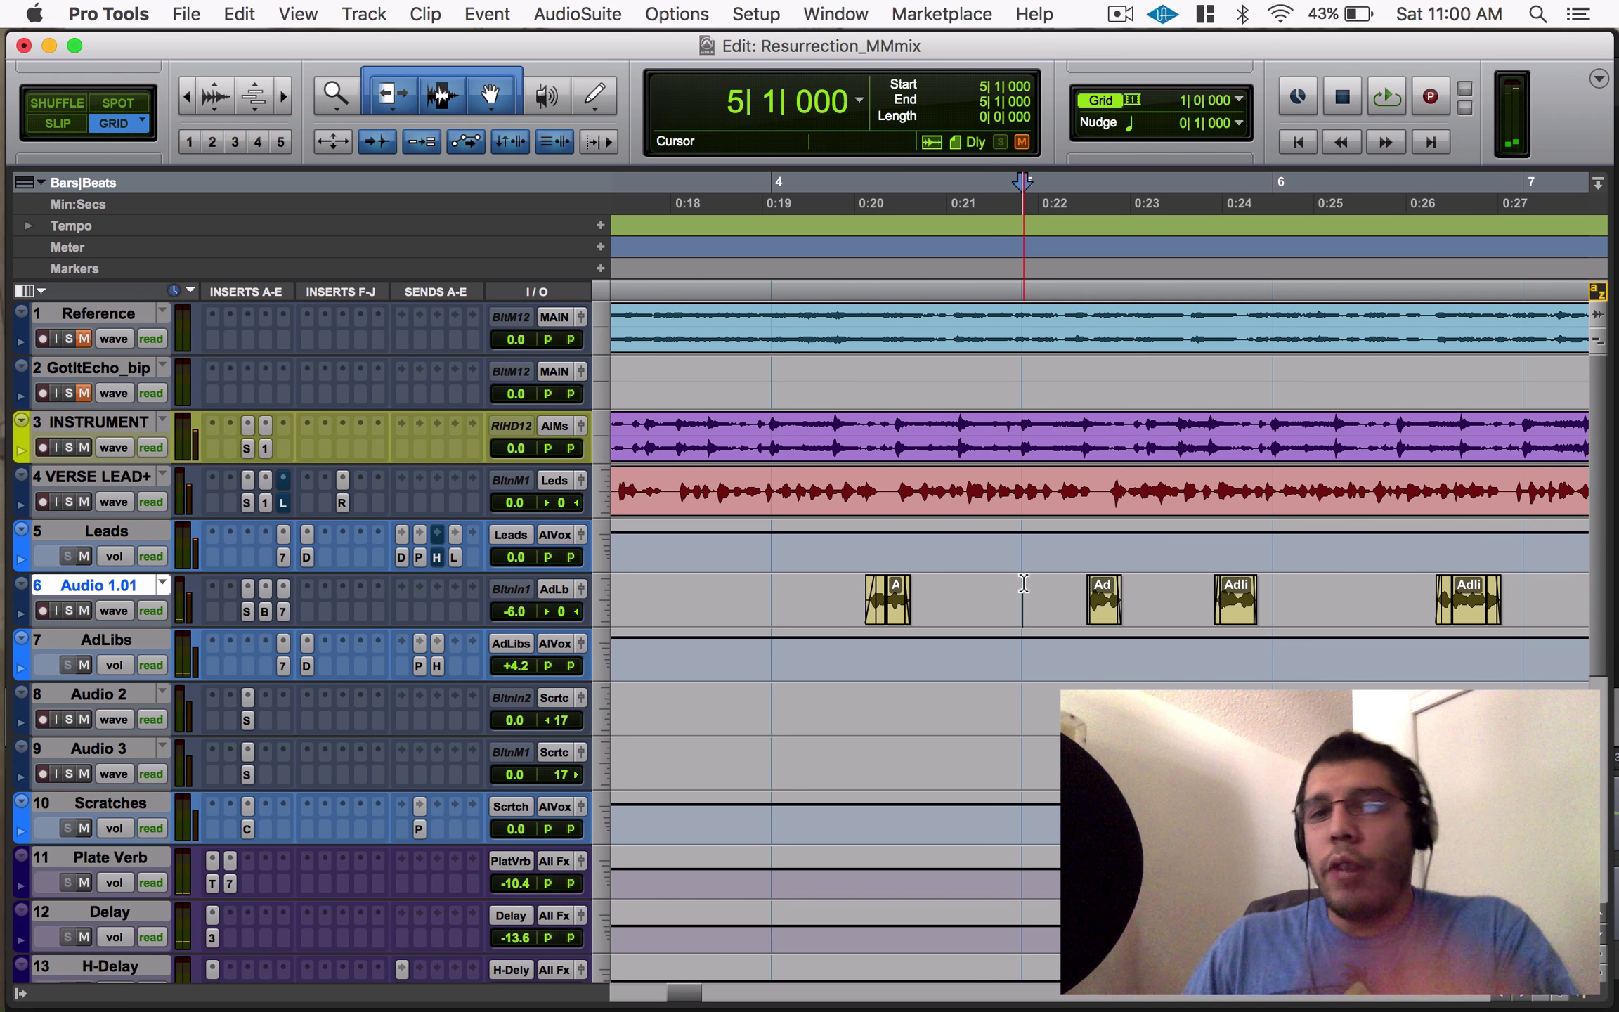
Move the Adlibs_bip-02.L clip in bar 1 of the Audio 1.01 track so it starts at 1|3|013.
{"action": "key", "text": "r"}
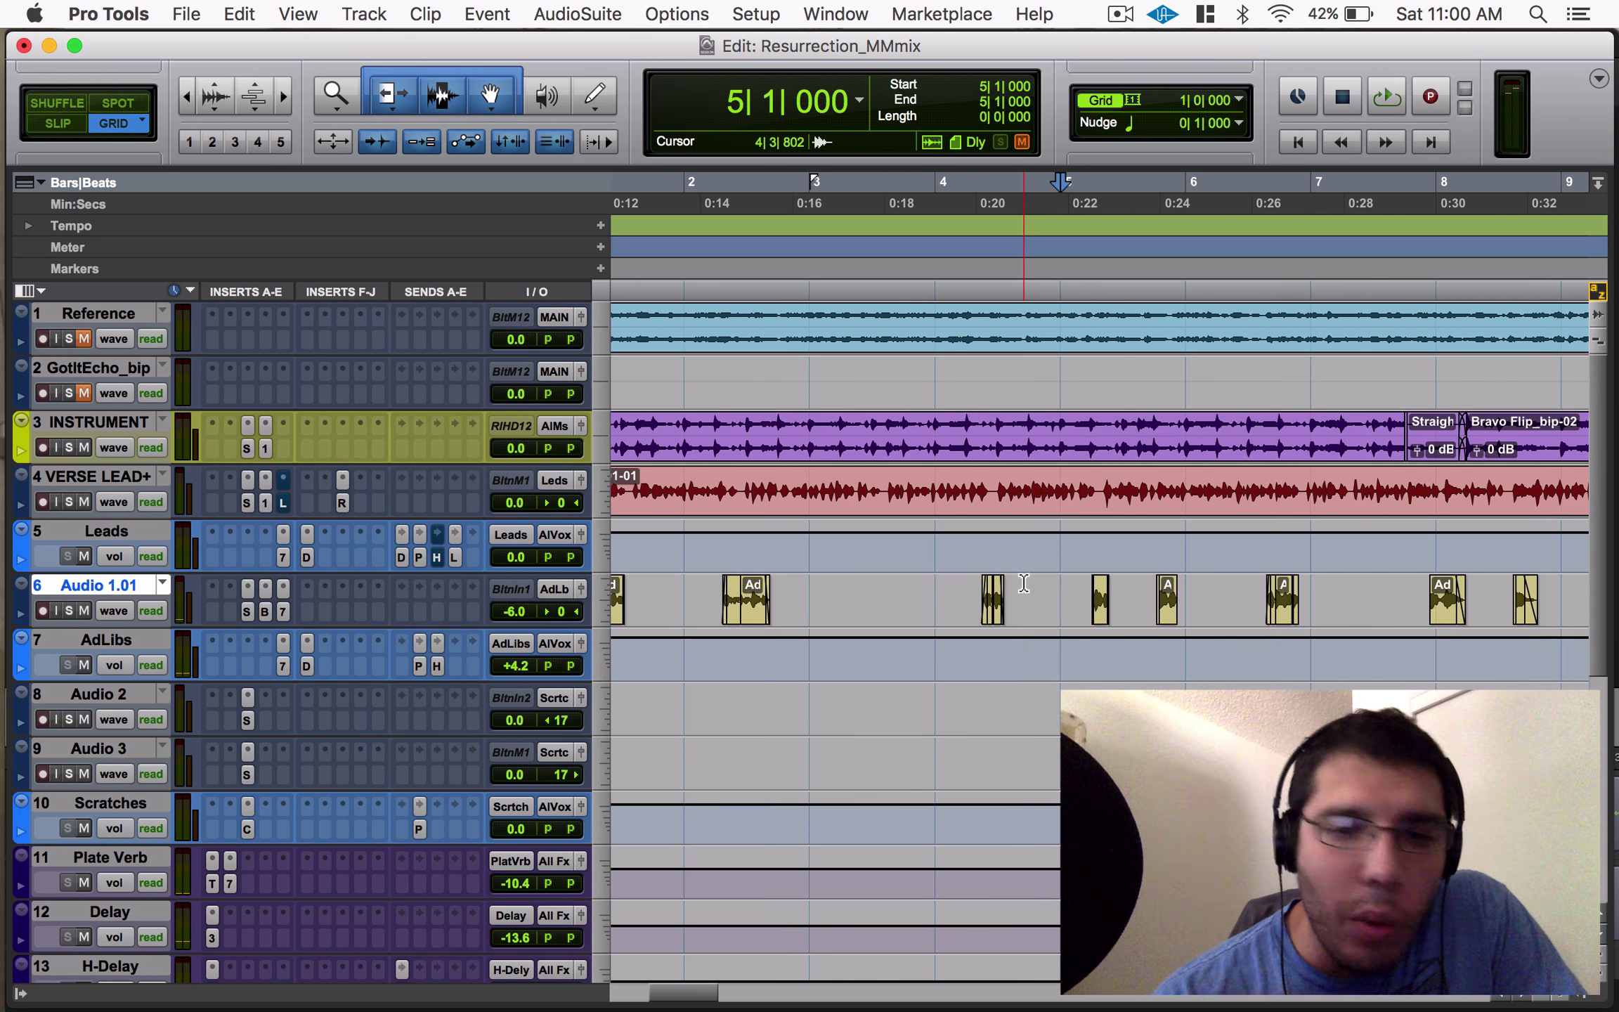
{"action": "scroll", "coordinate": [946, 593], "scroll_direction": "left", "scroll_amount": 5}
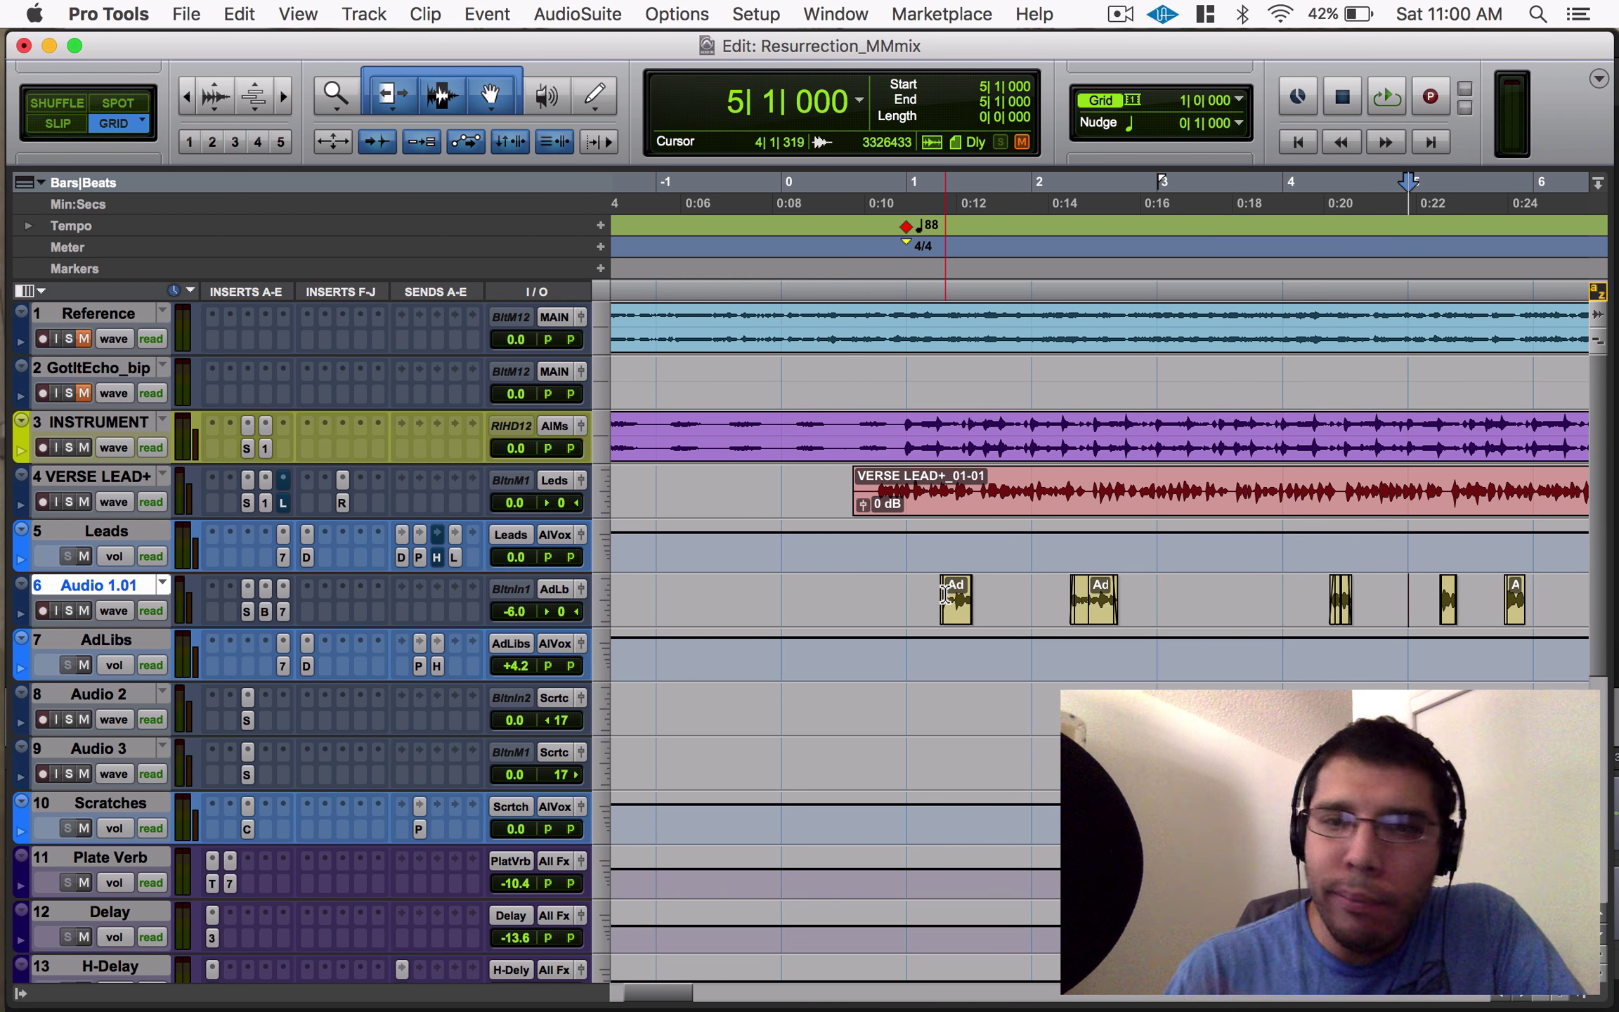
{"action": "left_click", "coordinate": [948, 615]}
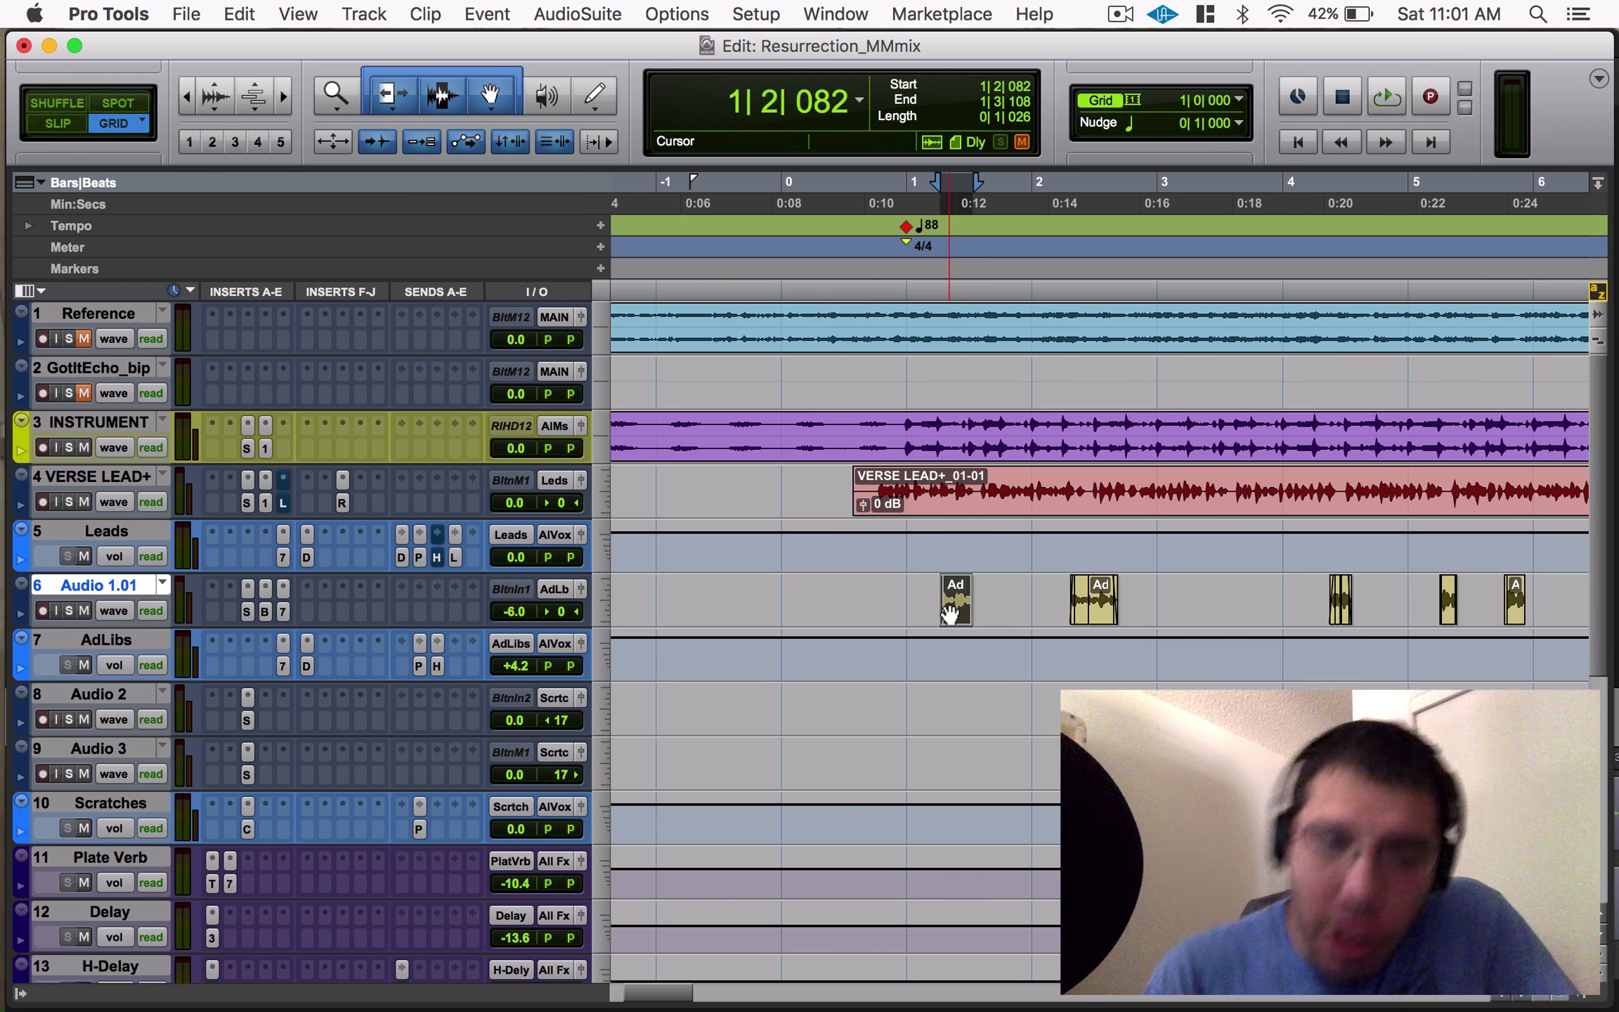
{"action": "key", "text": "t"}
{"action": "key", "text": "t"}
{"action": "key", "text": "t"}
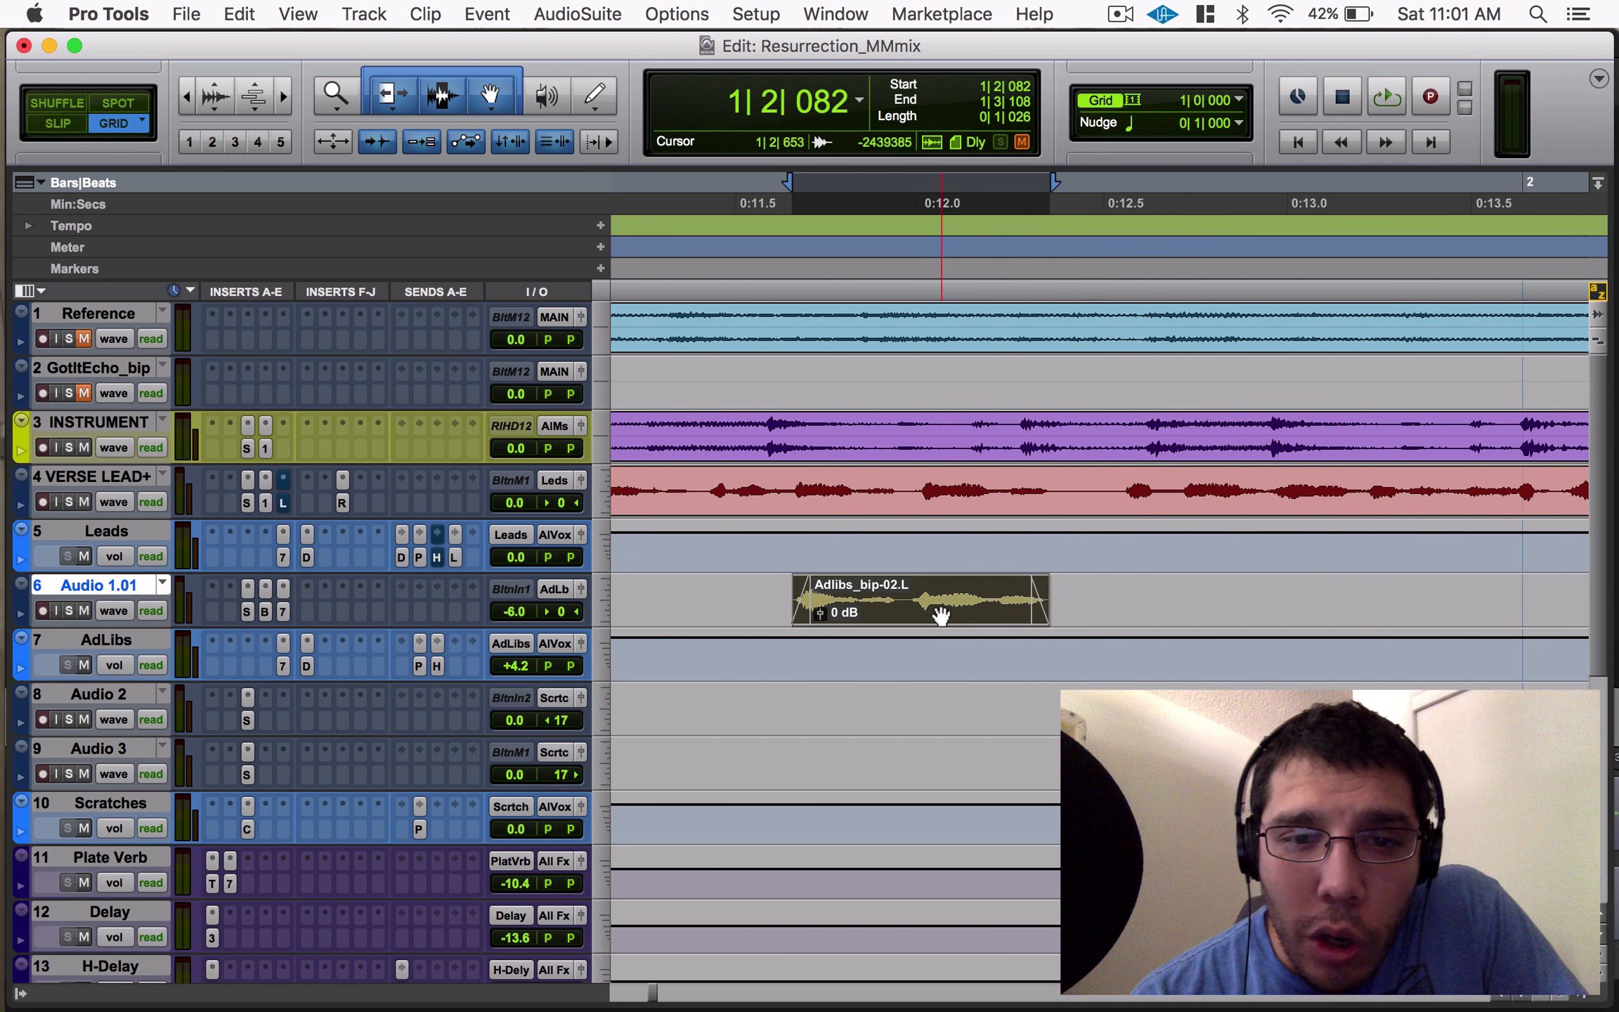
{"action": "left_click_drag", "start_coordinate": [942, 616], "coordinate": [1173, 609]}
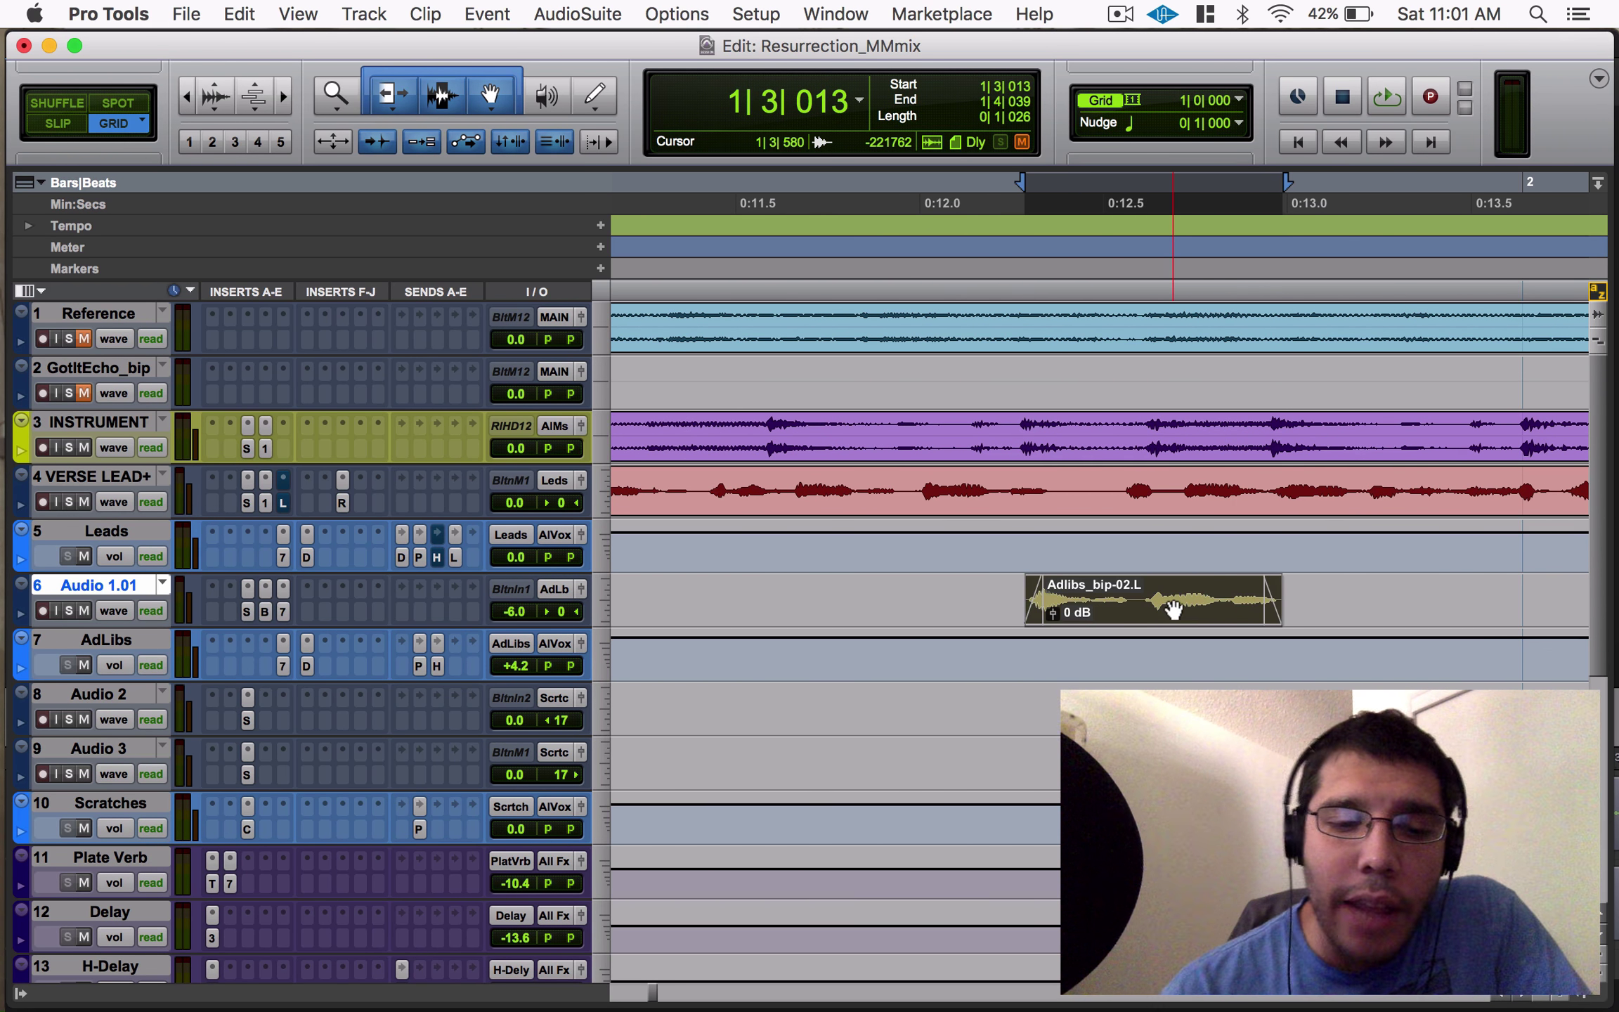
Play the mix from 0|3|138 to hear the shifted ad-libs against the lead verse.
{"action": "key", "text": "r"}
{"action": "key", "text": "r"}
{"action": "left_click", "coordinate": [853, 585]}
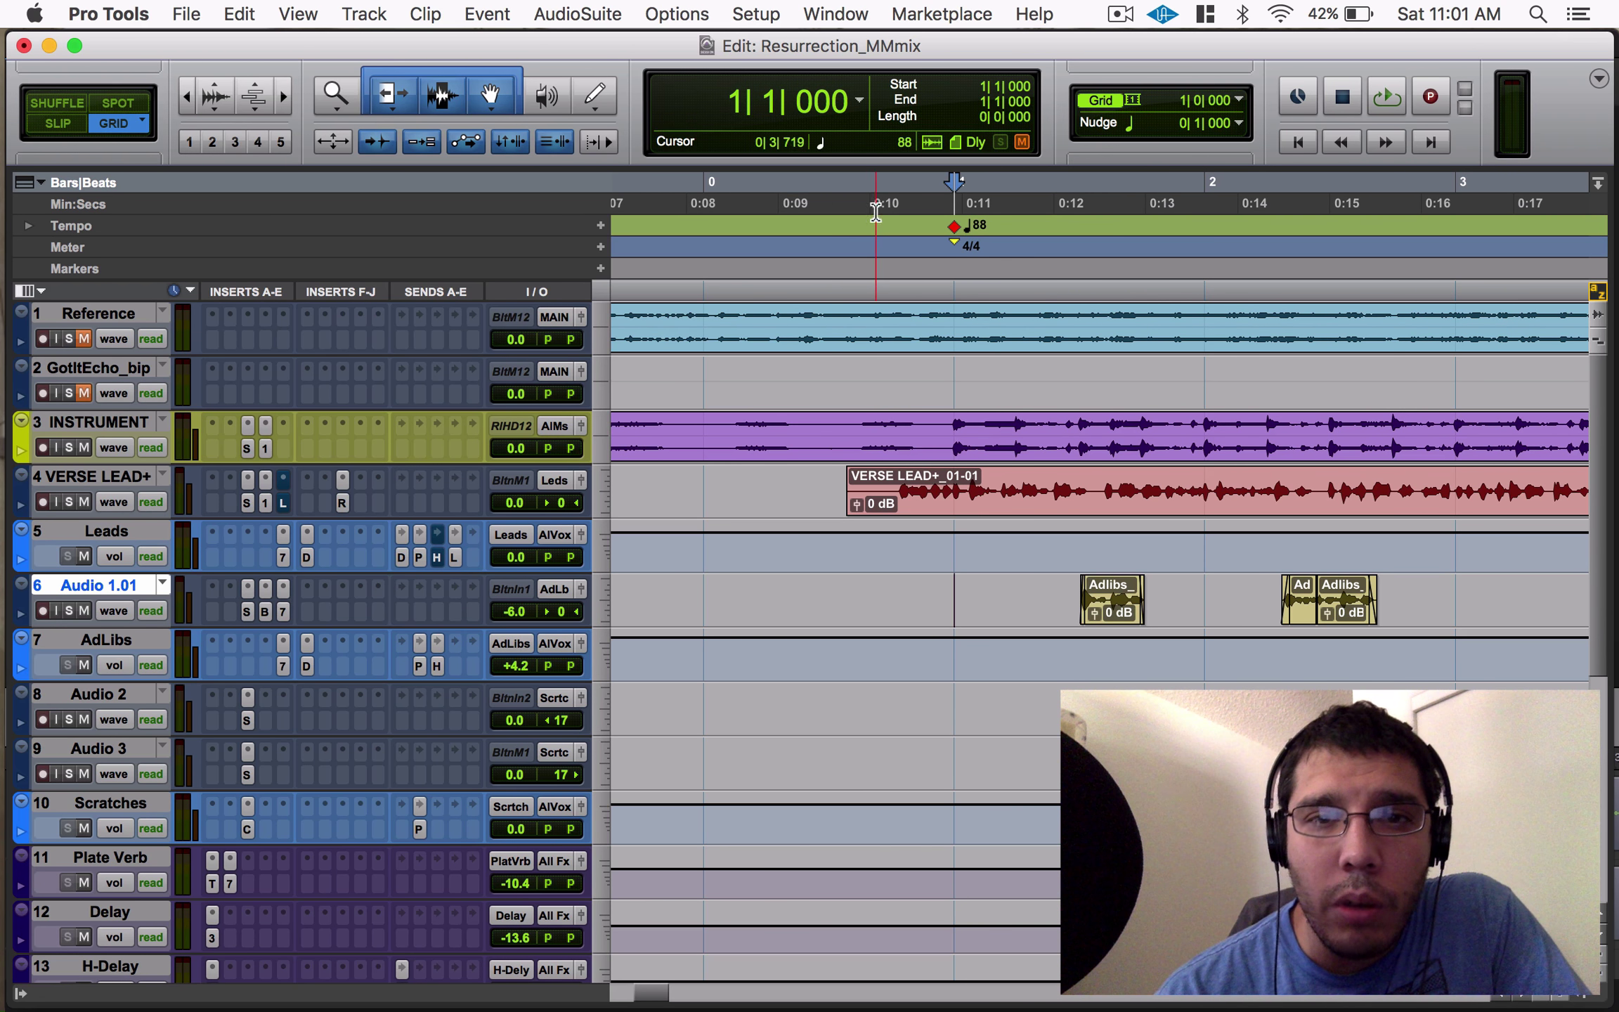
{"action": "left_click", "coordinate": [838, 180]}
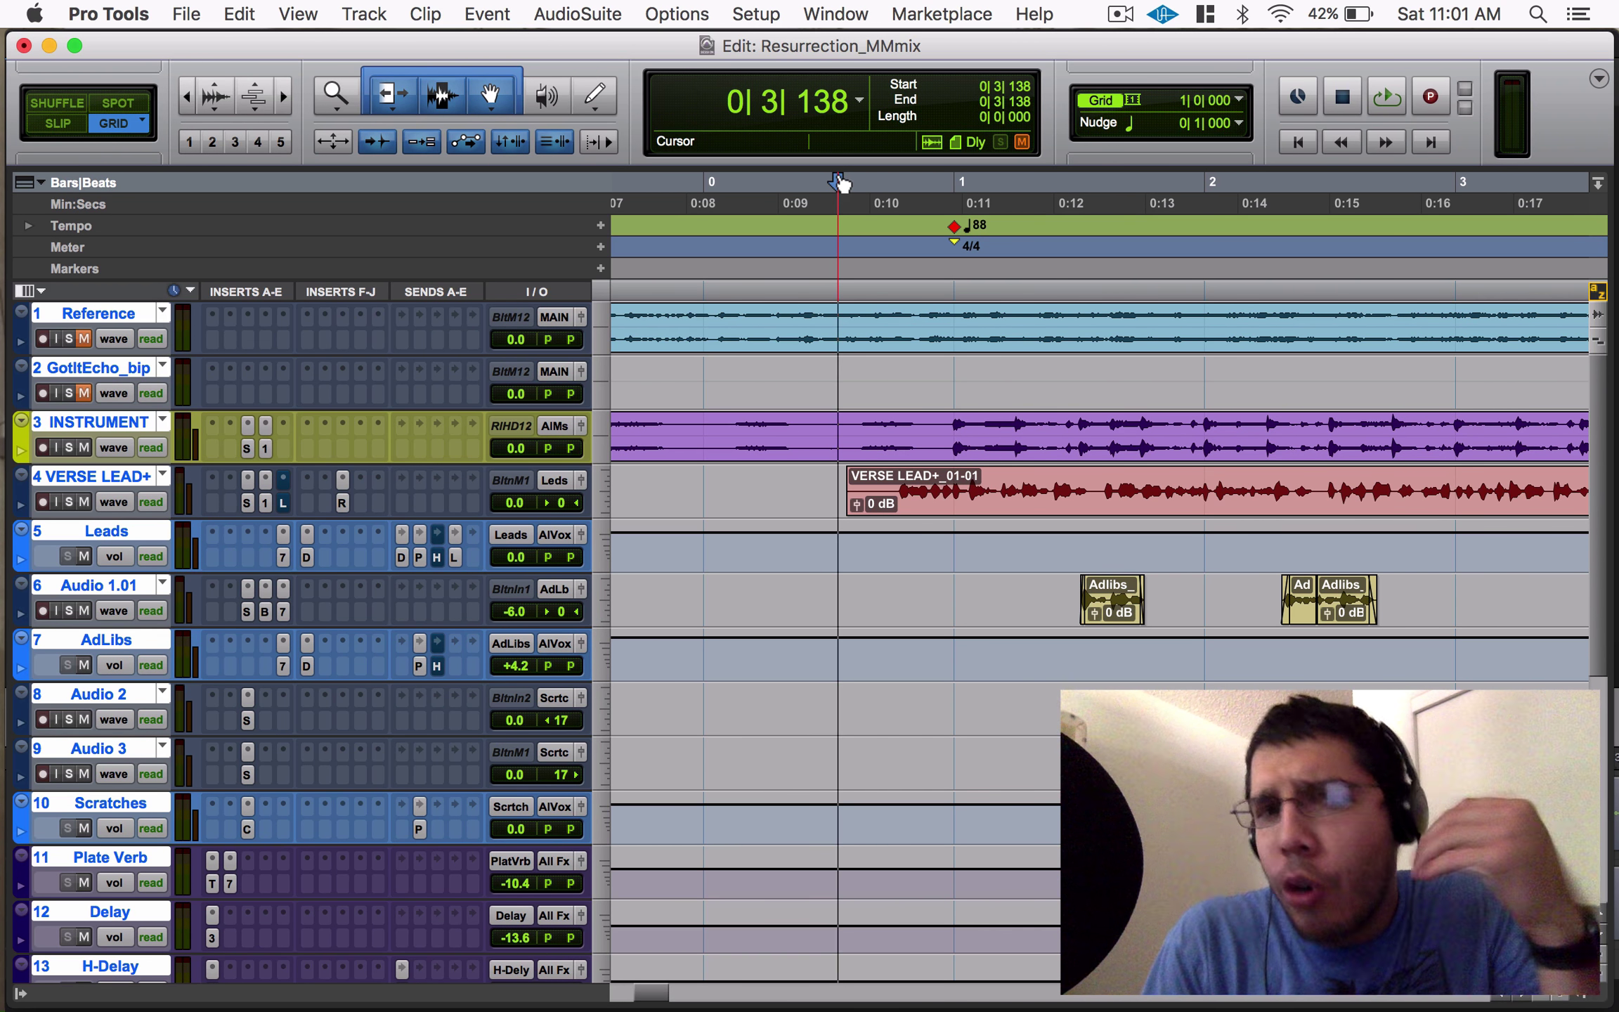
{"action": "key", "text": "space"}
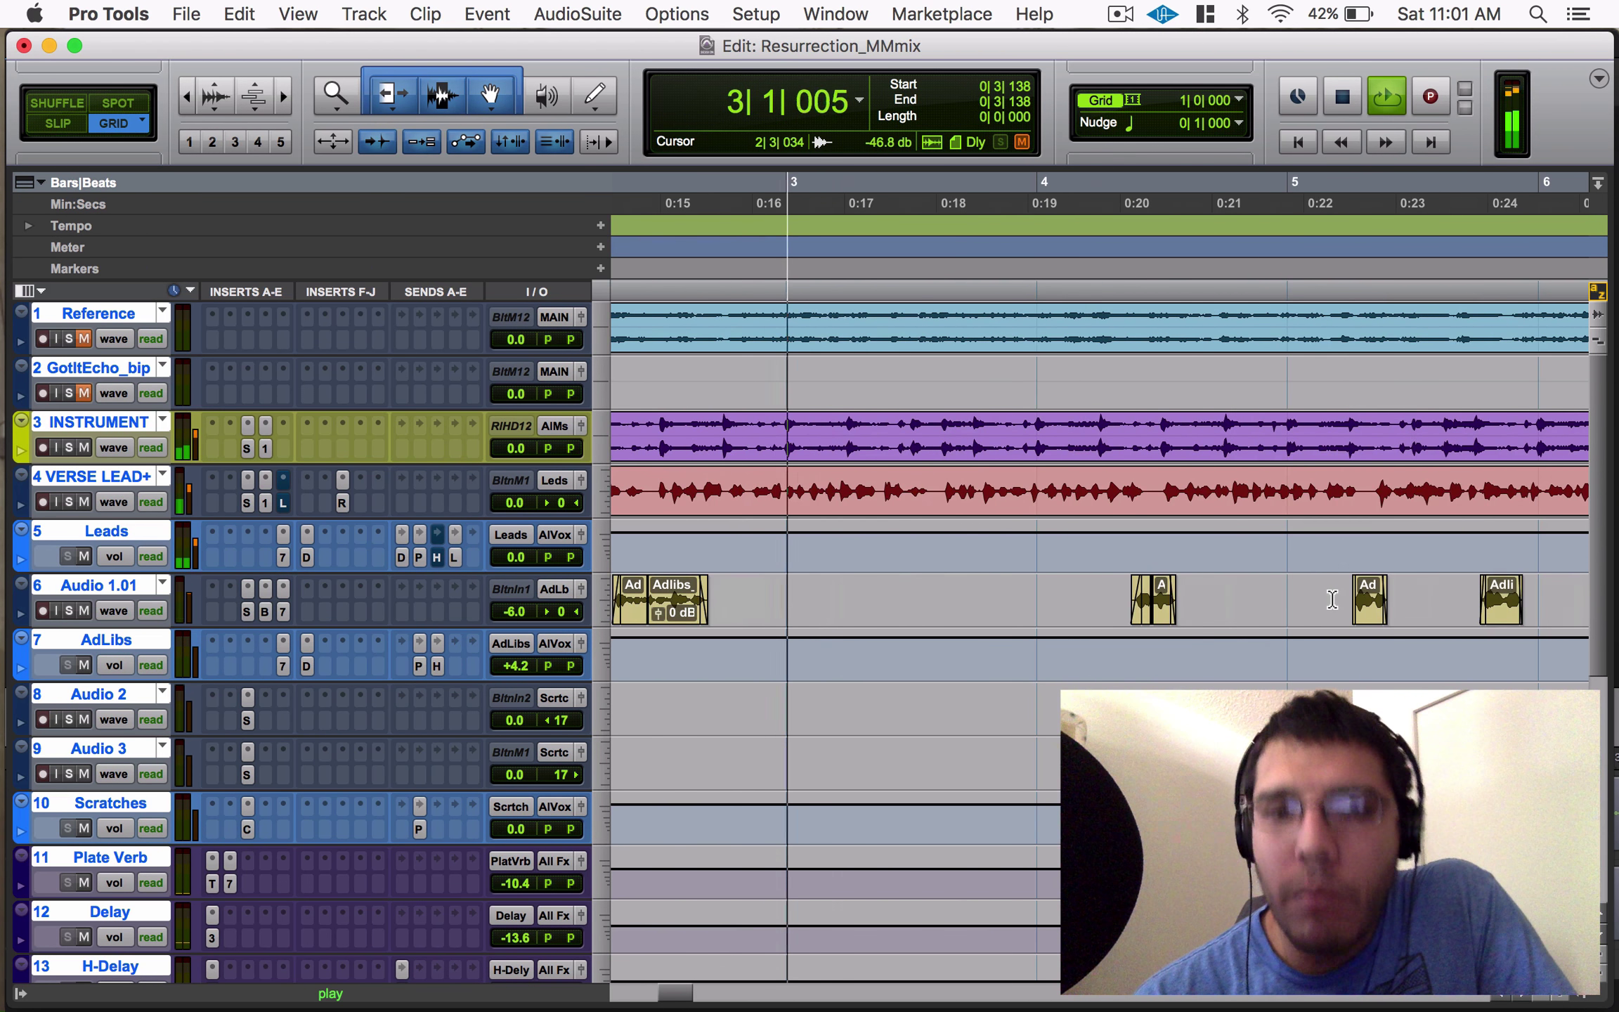
Move the pair of ad-lib clips in bar 2 of the Audio 1.01 track to start at 2|2|429 and stop playback.
{"action": "left_click", "coordinate": [627, 619]}
{"action": "left_click_drag", "start_coordinate": [667, 626], "coordinate": [692, 614]}
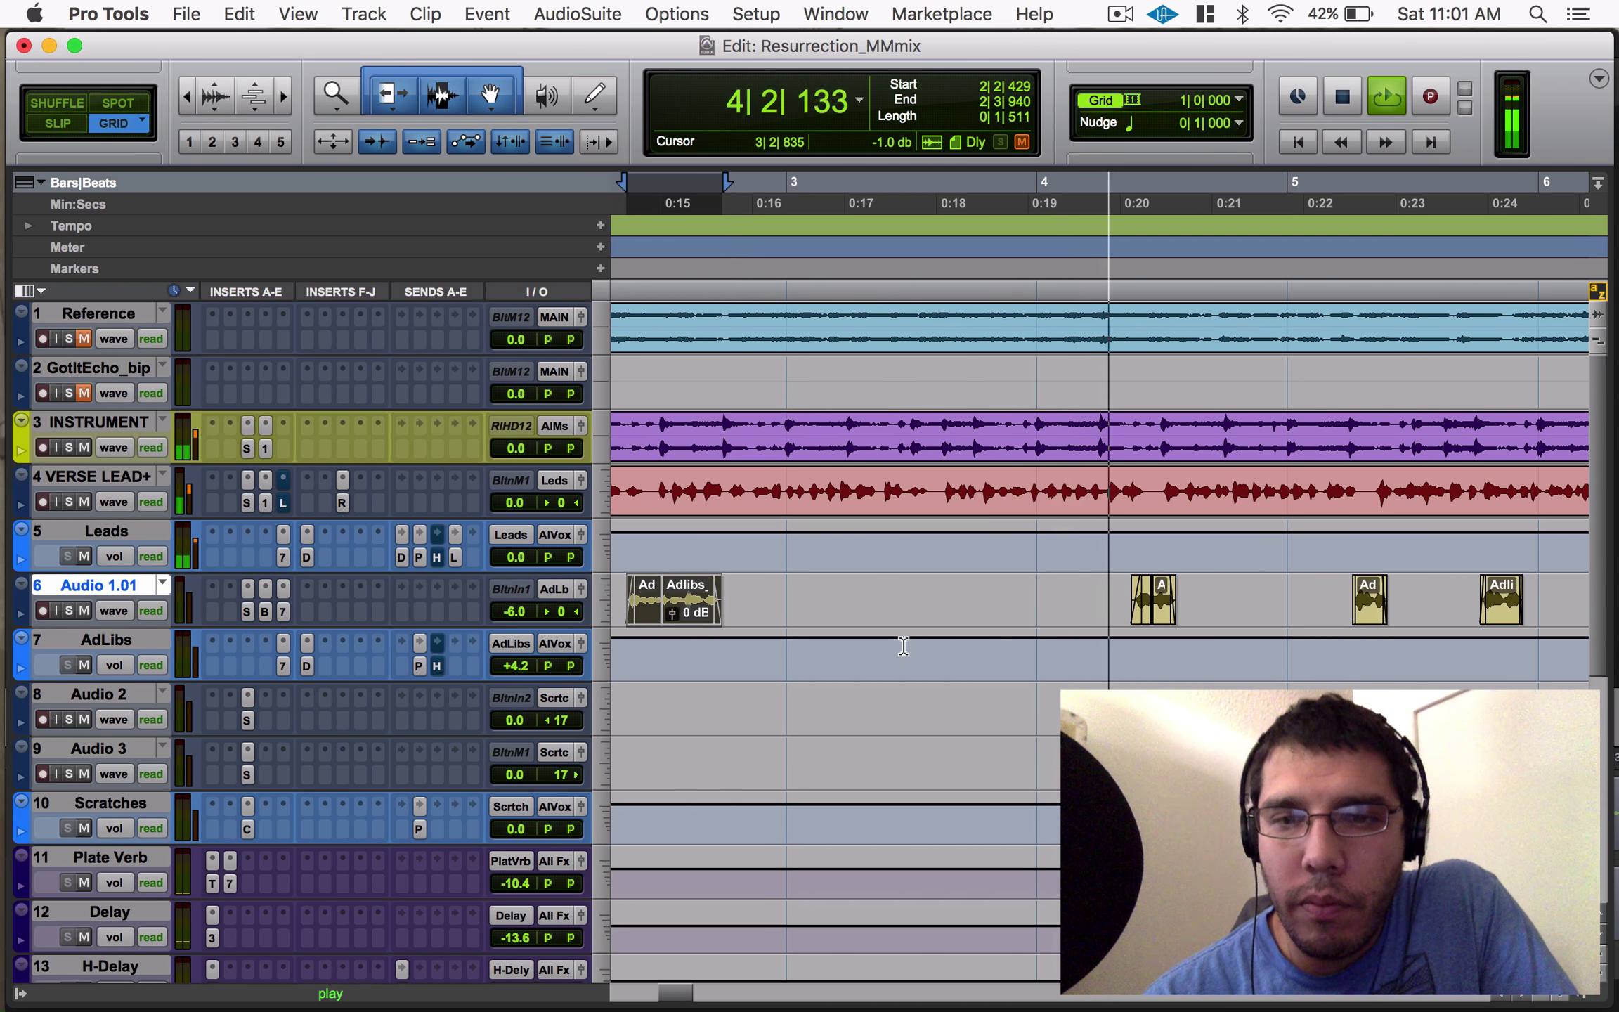
{"action": "scroll", "coordinate": [903, 645], "scroll_direction": "right", "scroll_amount": 5}
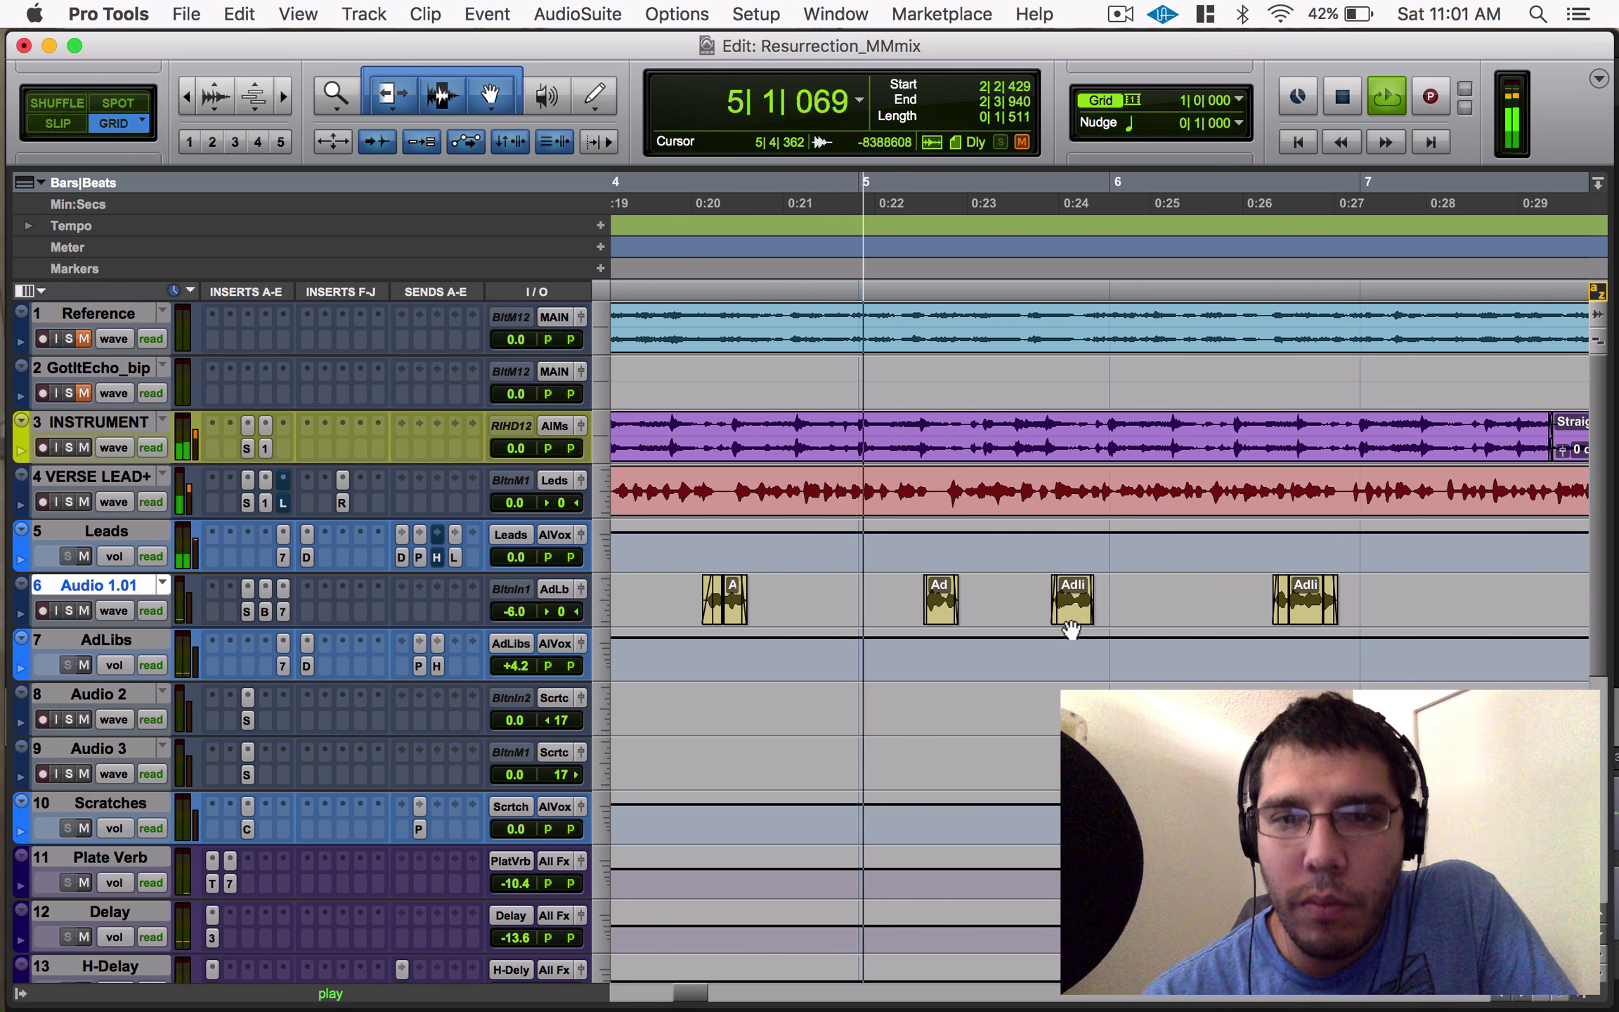
{"action": "key", "text": "space"}
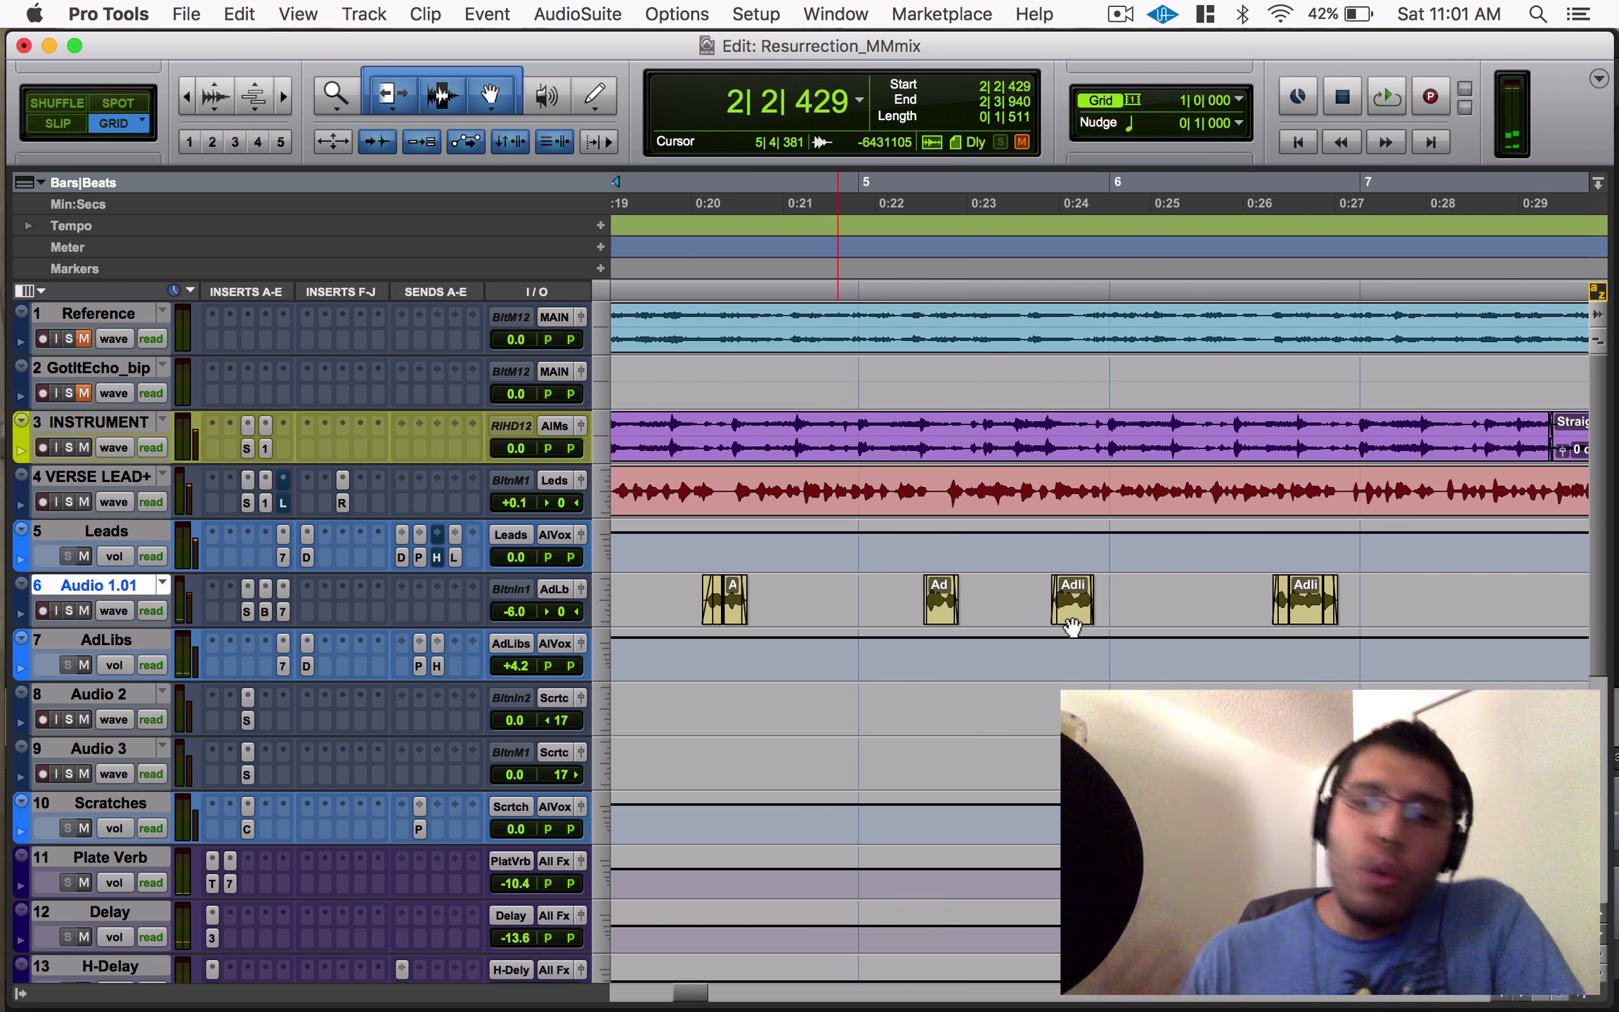
Undo the recent ad-lib clip moves on the Audio 1.01 track and redo them to compare the clip positions.
{"action": "key", "text": "super+bracketleft"}
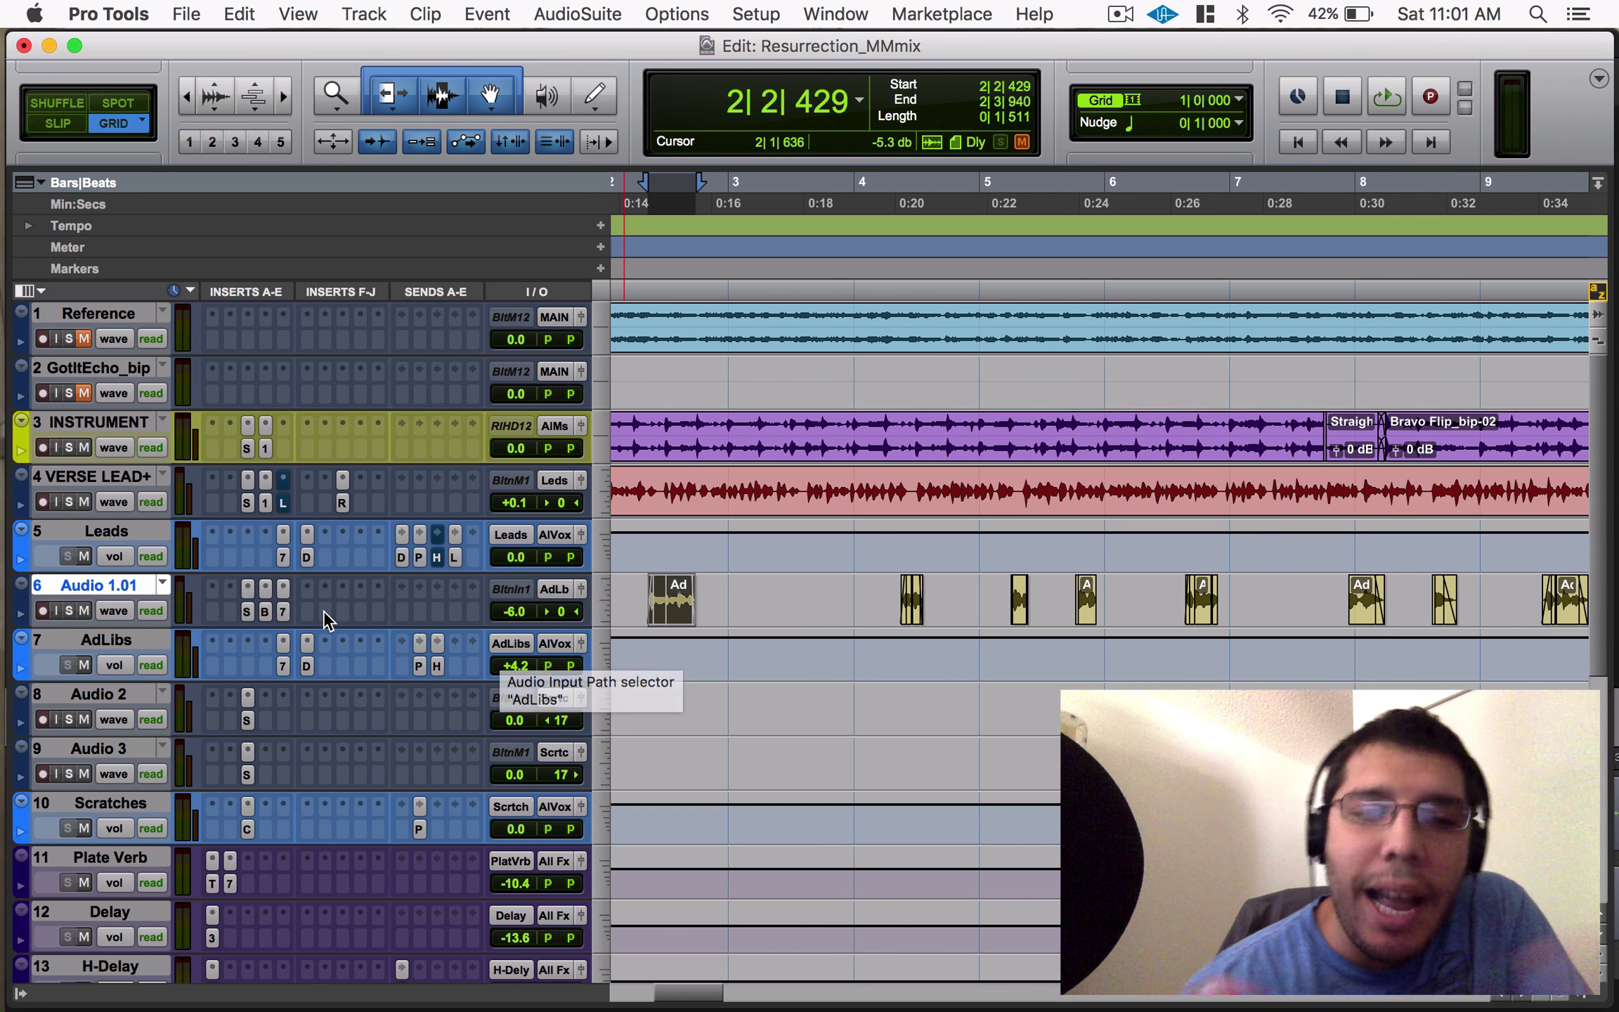
{"action": "key", "text": "ctrl+Tab"}
{"action": "key", "text": "ctrl+Tab"}
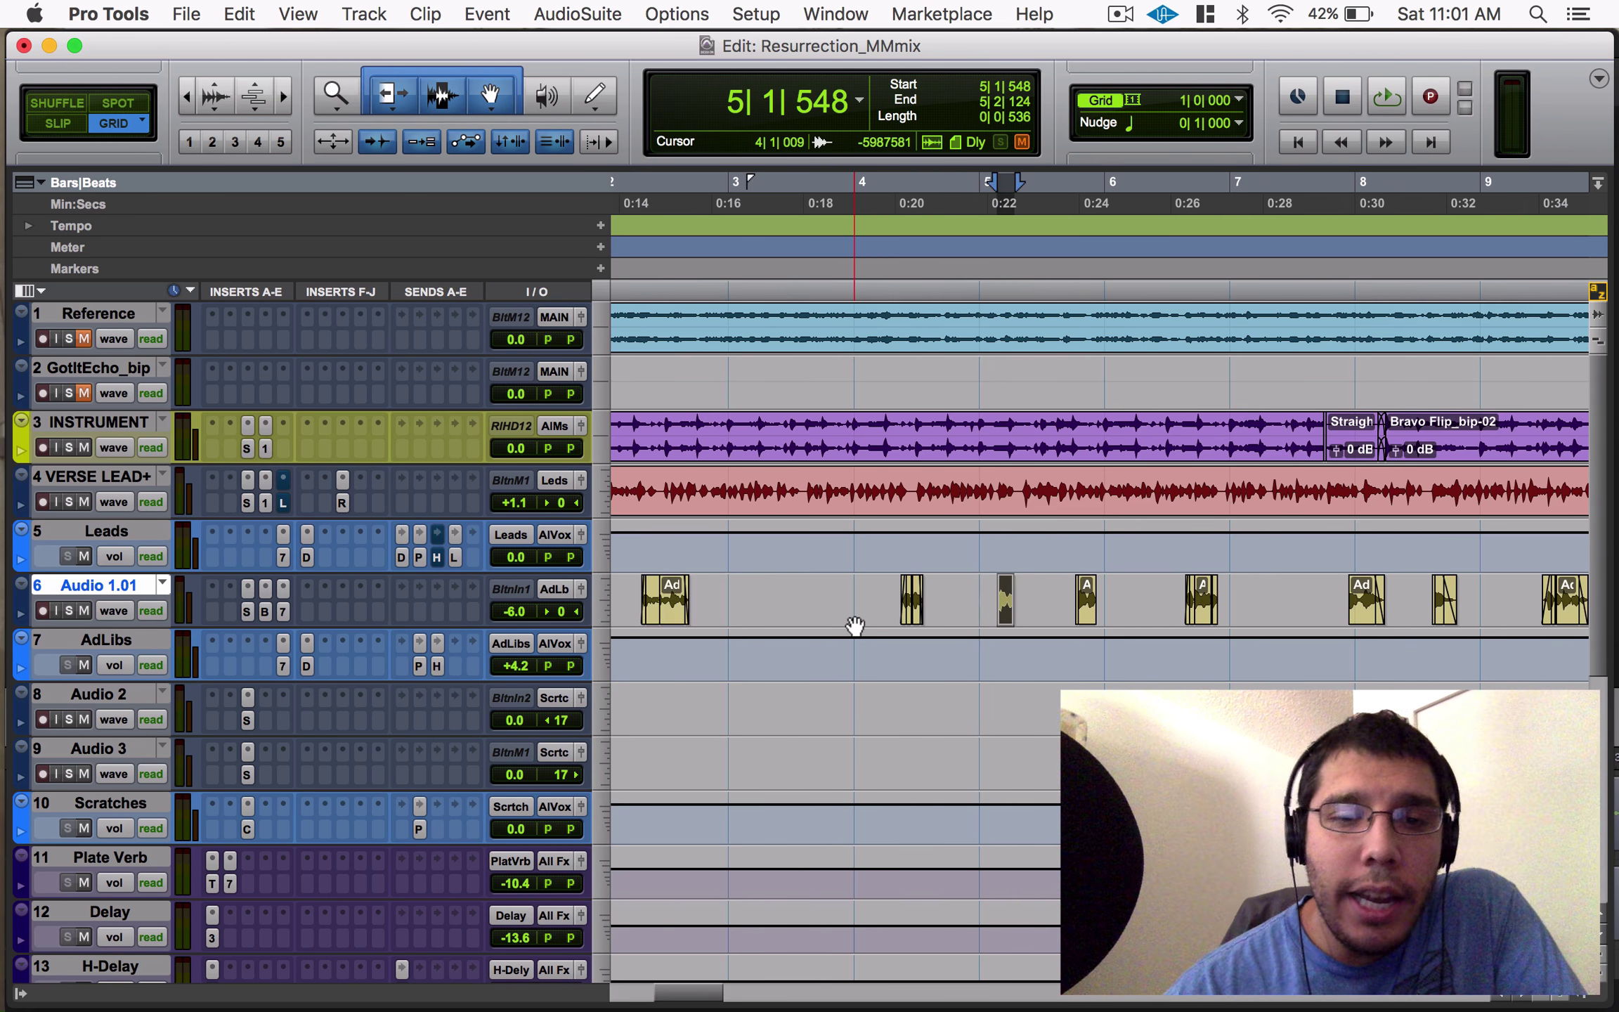
{"action": "key", "text": "super+bracketleft"}
{"action": "key", "text": "super+z"}
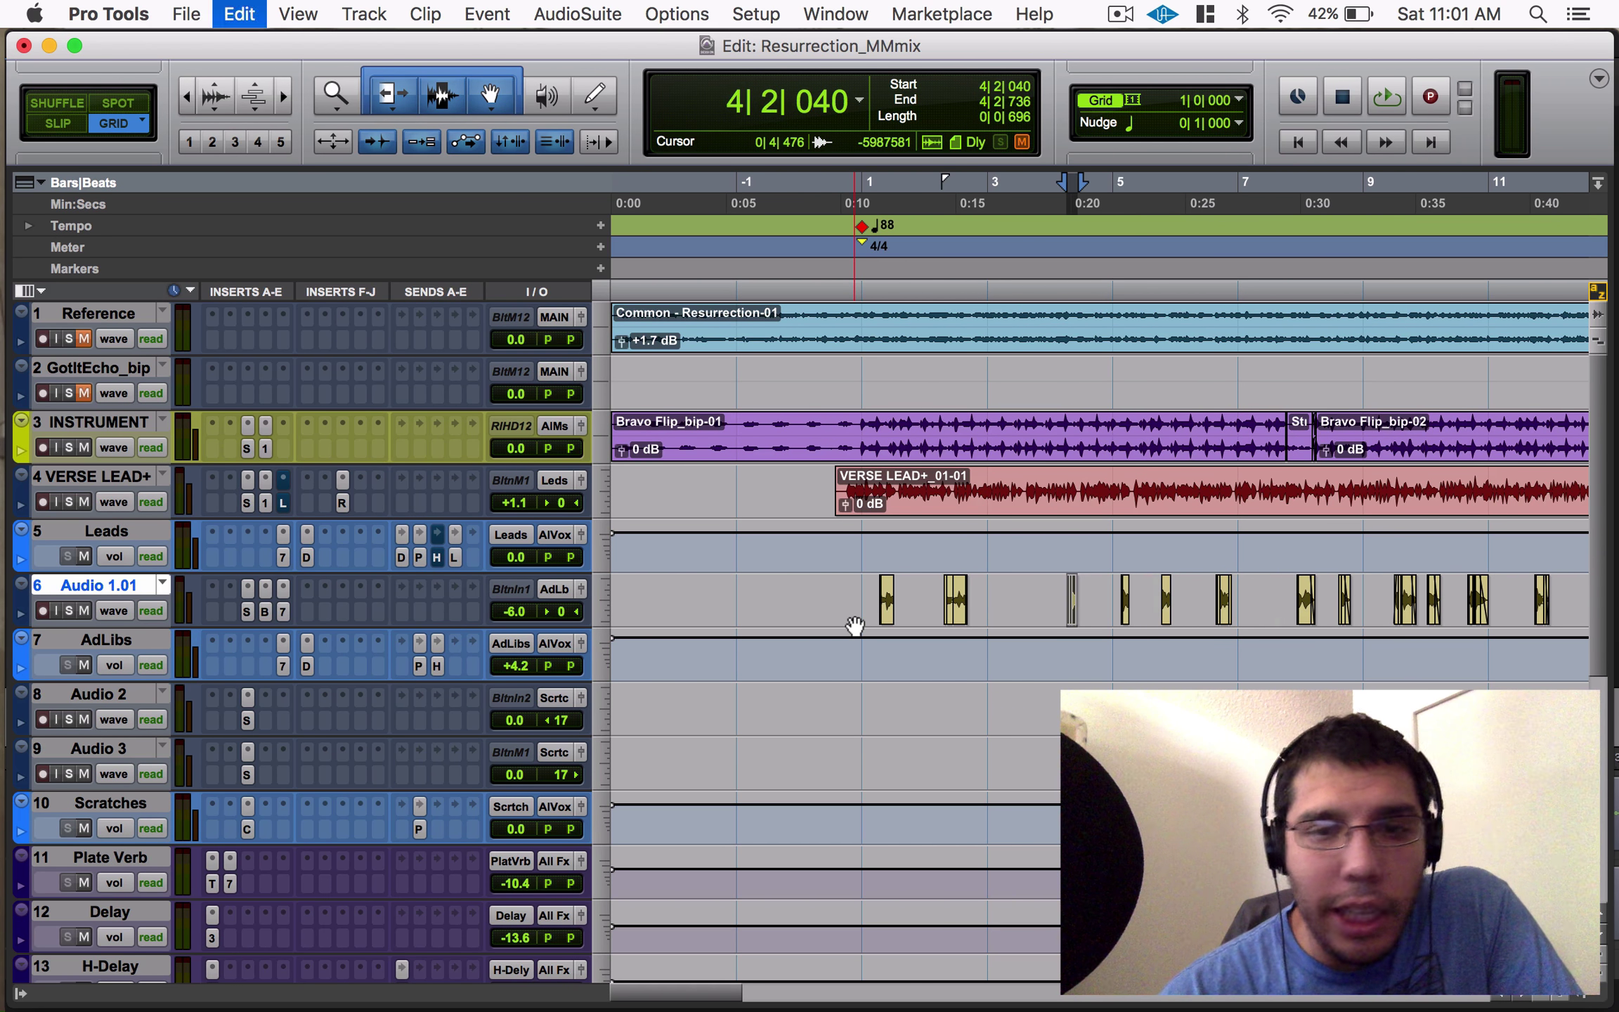
{"action": "key", "text": "super+z"}
{"action": "key", "text": "super+z"}
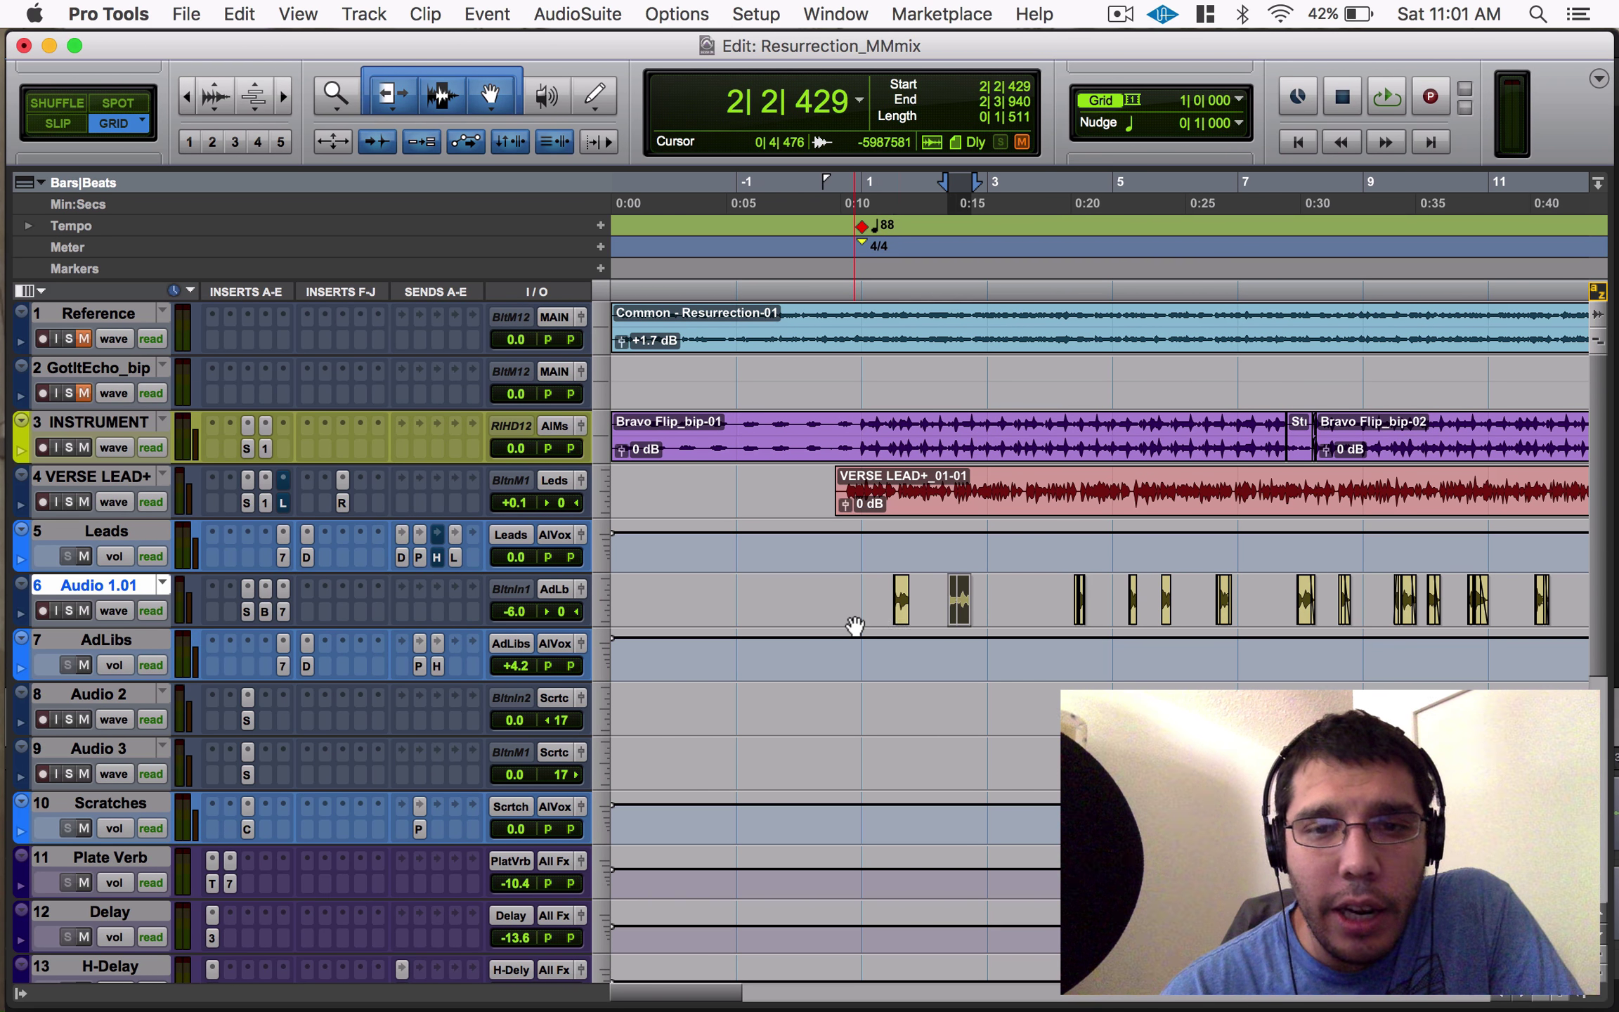
Place the edit cursor on the Audio 1.01 track at 27|1|820 and examine the start of the second verse.
{"action": "scroll", "coordinate": [1065, 596], "scroll_direction": "right", "scroll_amount": 15}
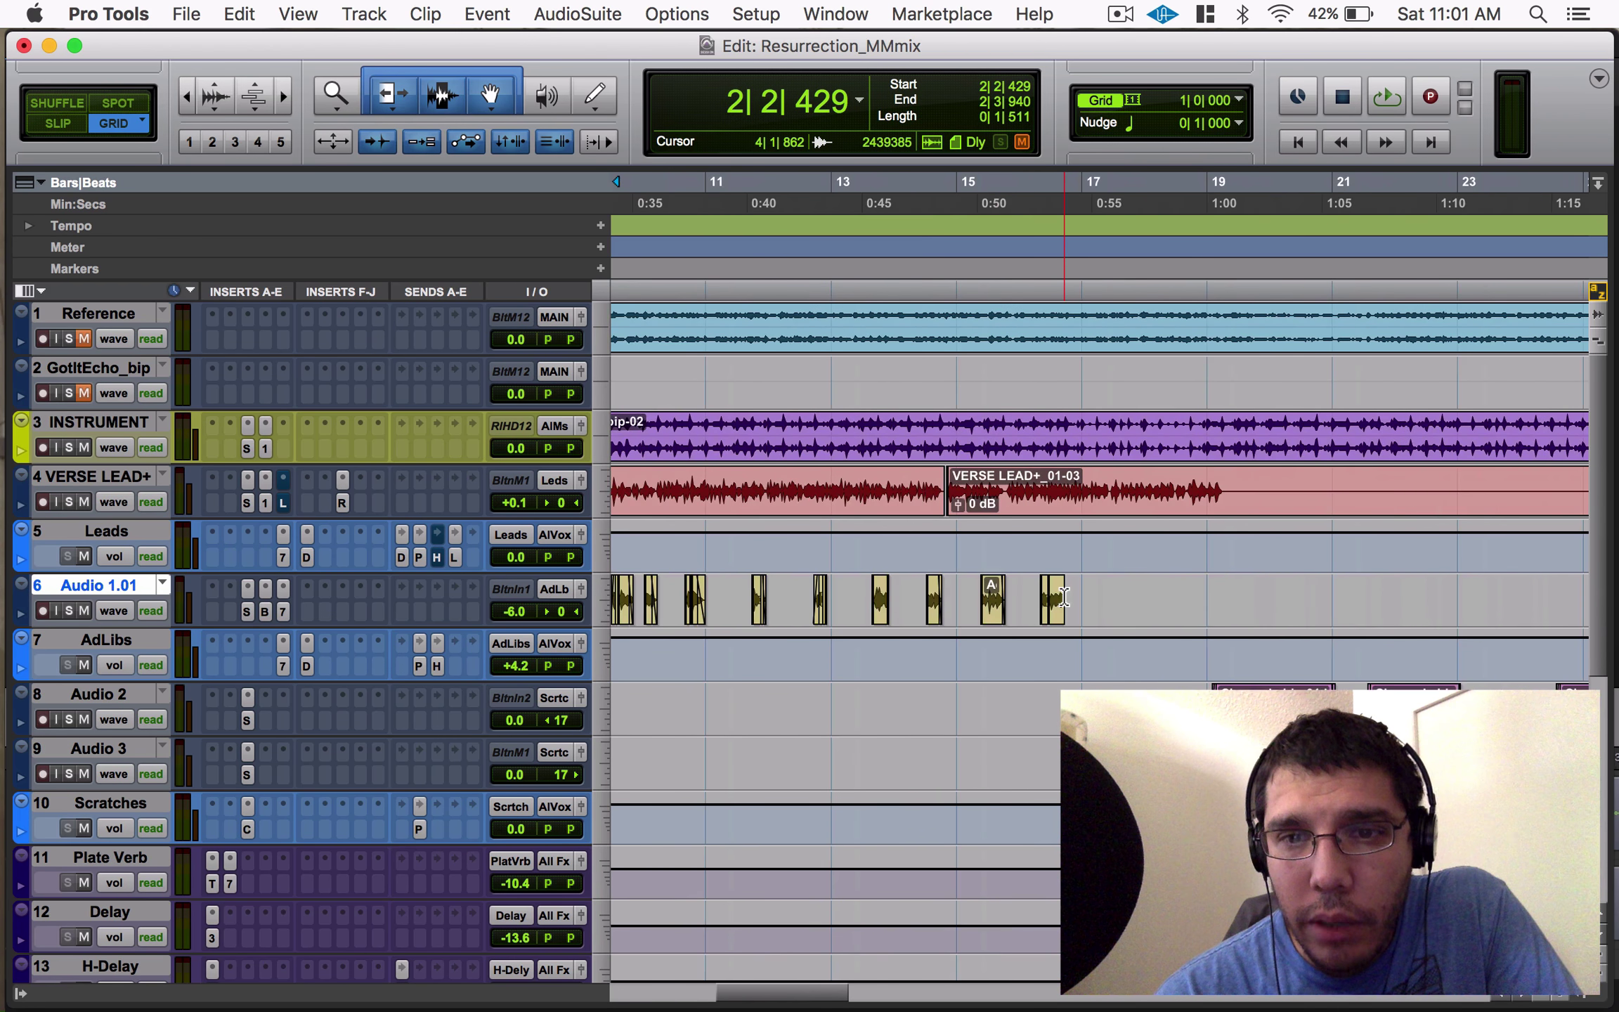
{"action": "left_click", "coordinate": [758, 596]}
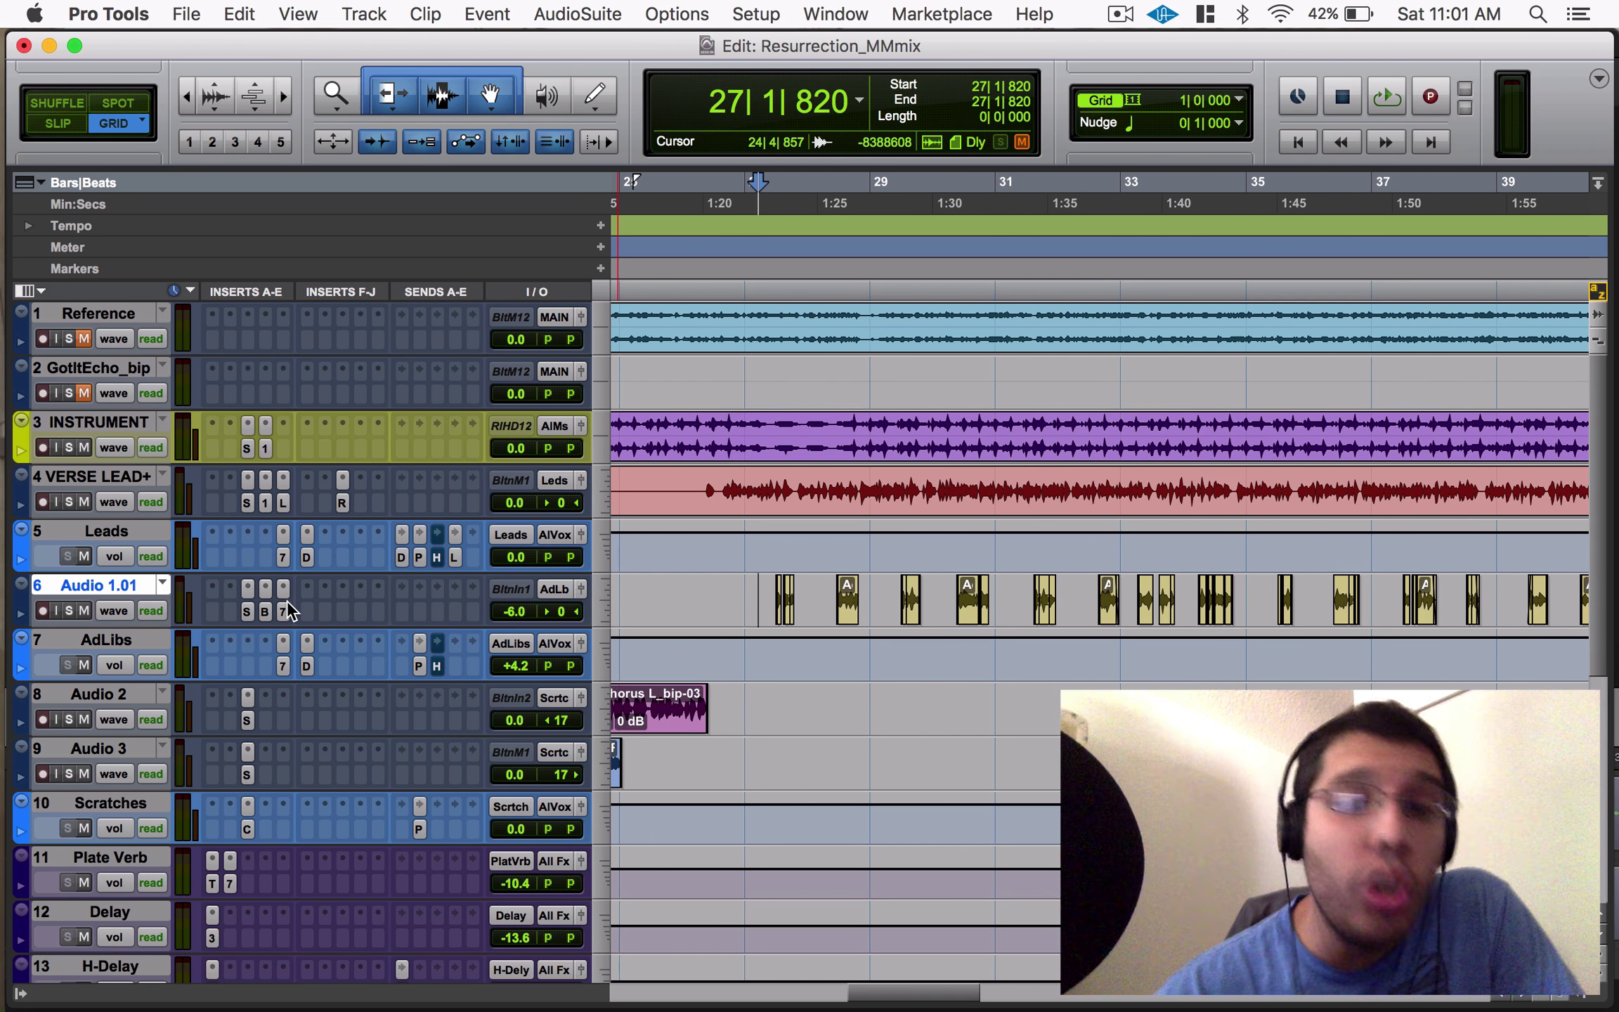
{"action": "scroll", "coordinate": [703, 654], "scroll_direction": "up", "scroll_amount": 4}
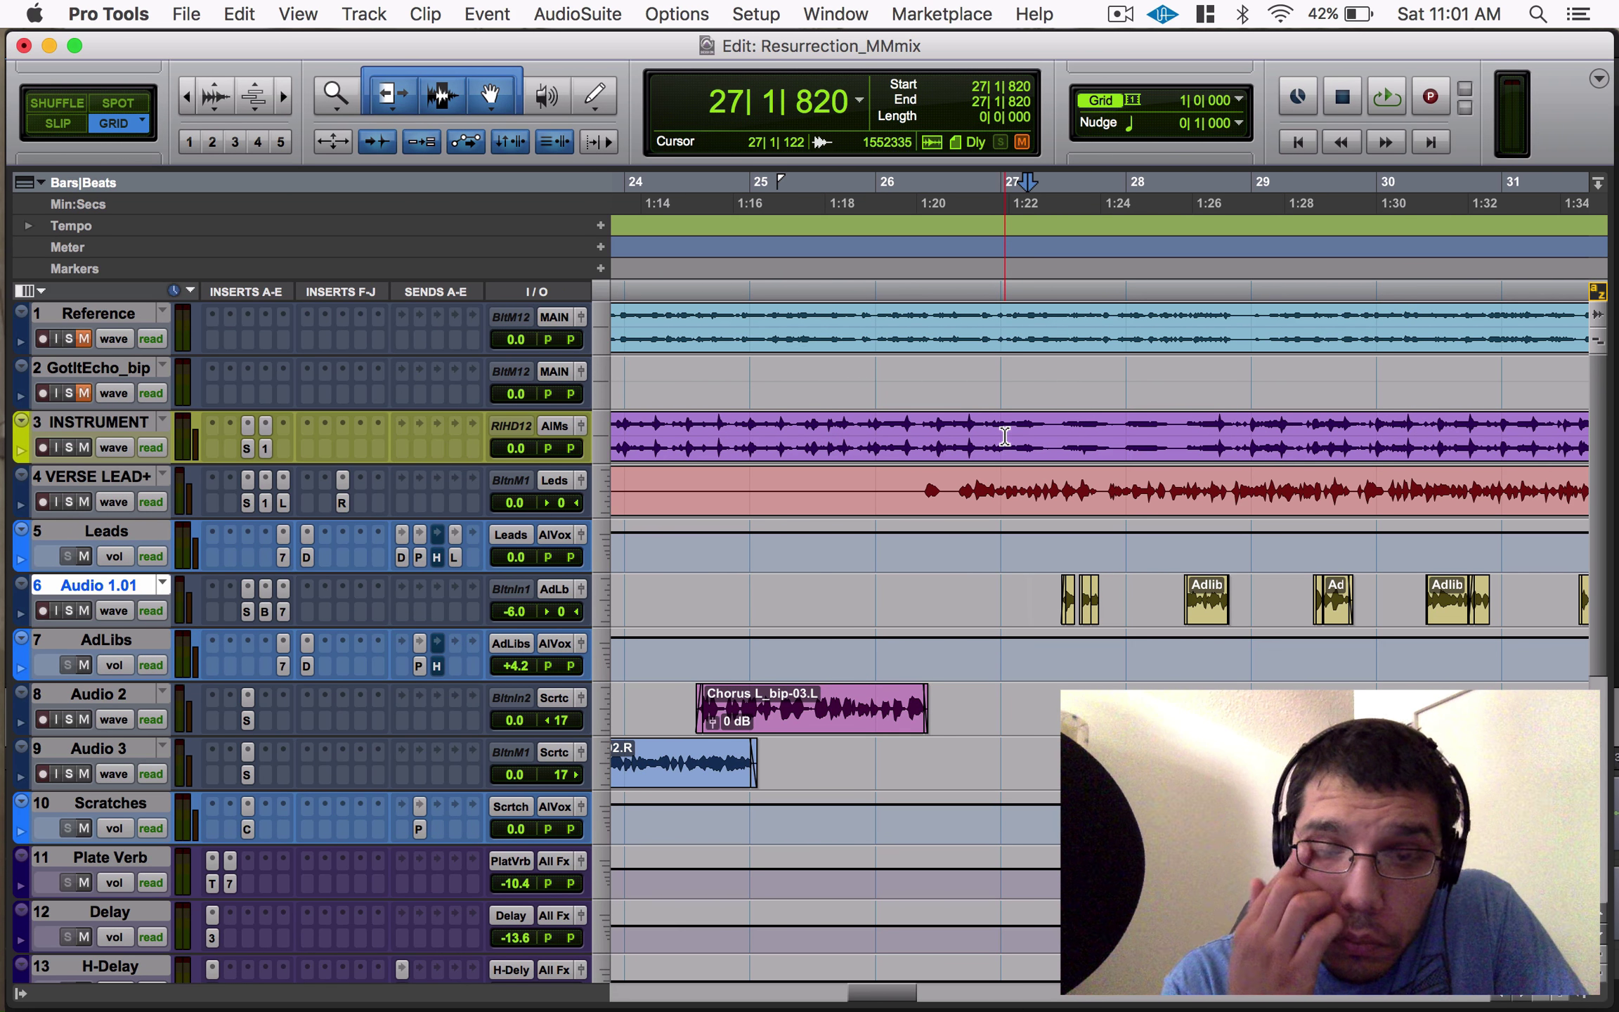
{"action": "scroll", "coordinate": [1005, 437], "scroll_direction": "down", "scroll_amount": 1}
{"action": "scroll", "coordinate": [899, 415], "scroll_direction": "down", "scroll_amount": 1}
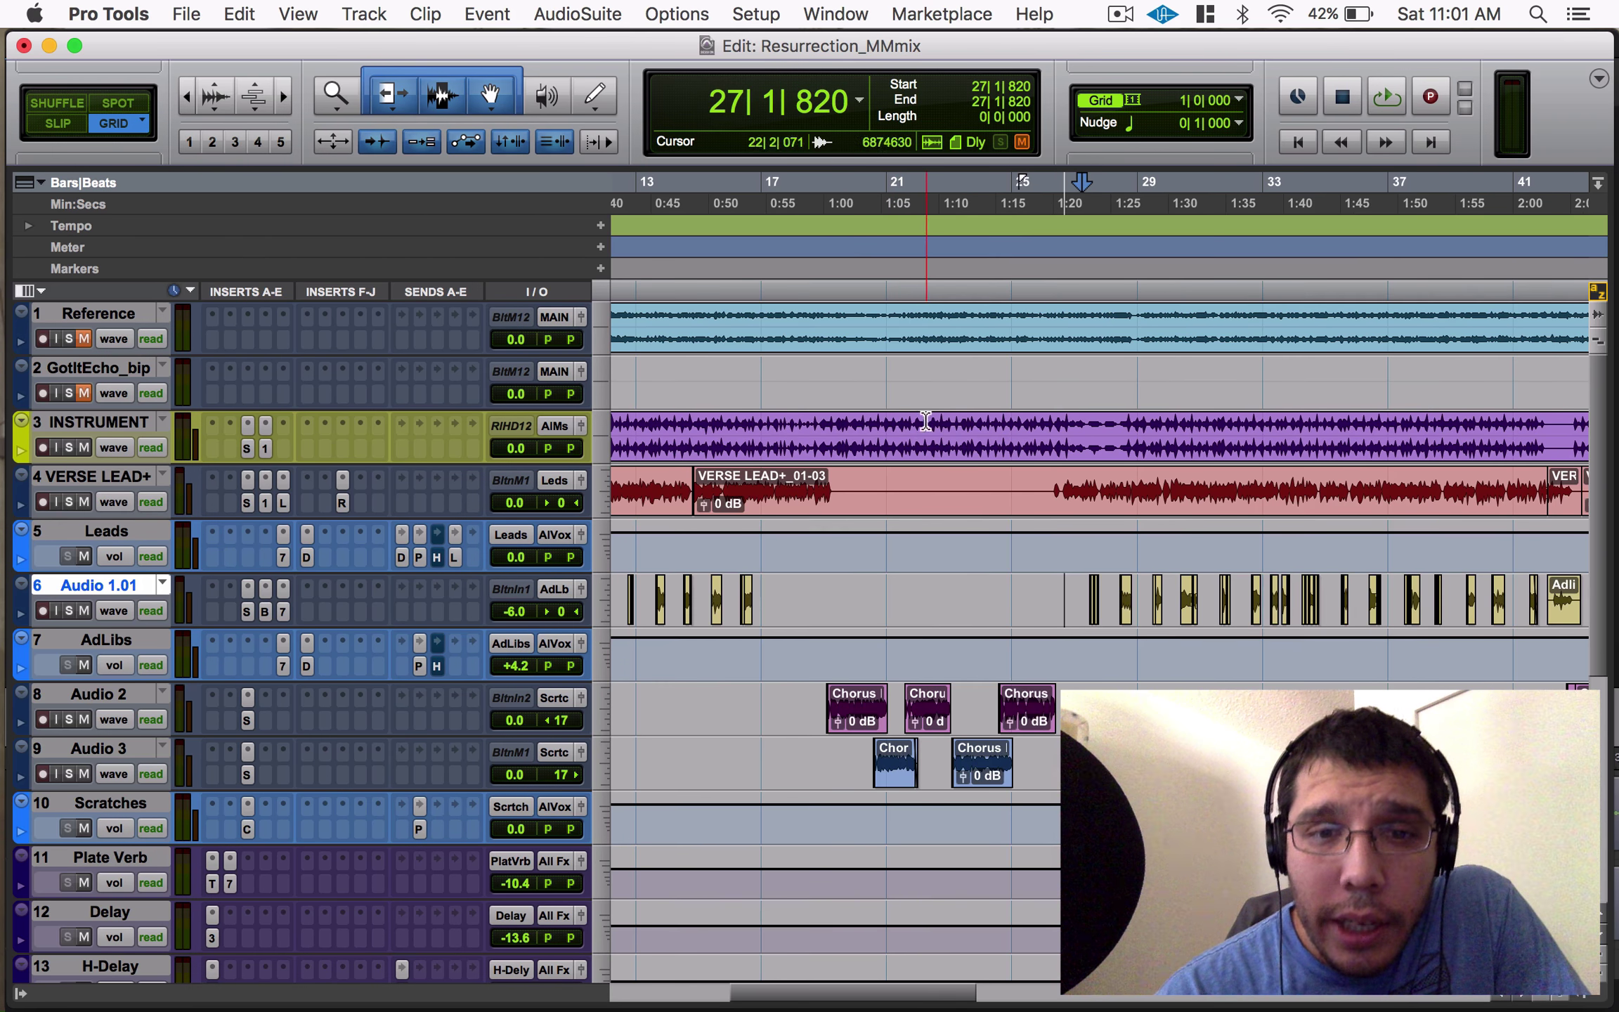
Select bars 19 to 26 on the INSTRUMENT track to mark the chorus and survey the rest of the arrangement.
{"action": "left_click_drag", "start_coordinate": [827, 427], "coordinate": [1051, 443]}
{"action": "scroll", "coordinate": [1054, 453], "scroll_direction": "right", "scroll_amount": 10}
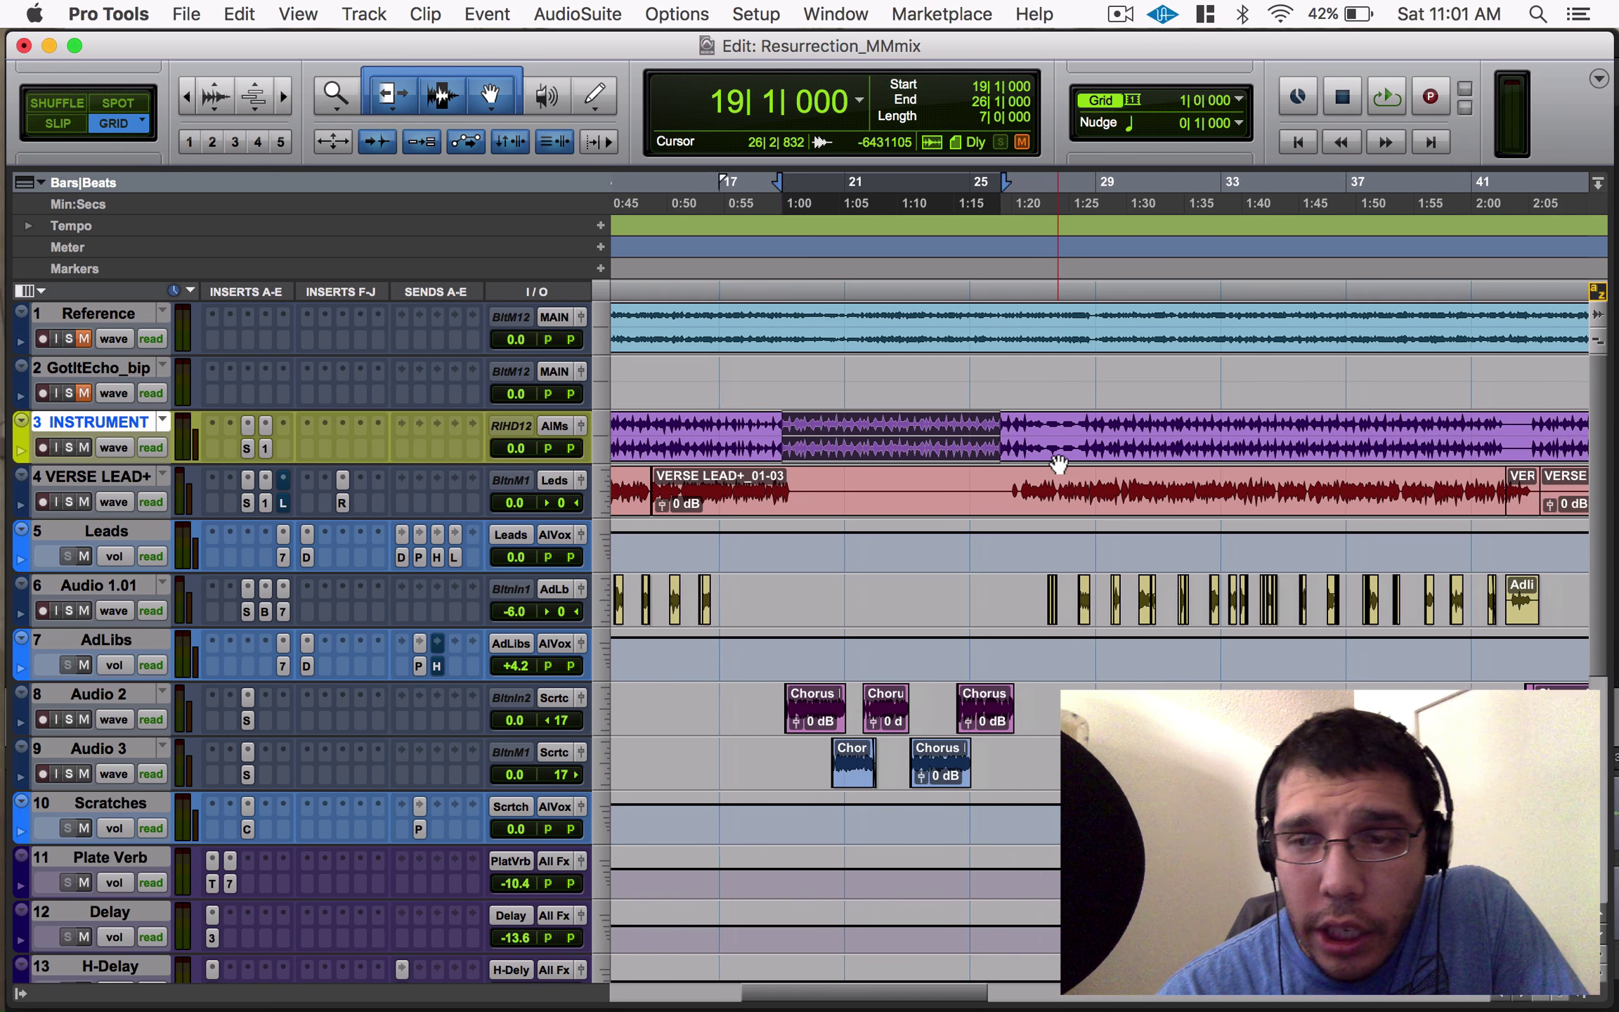
{"action": "scroll", "coordinate": [1057, 462], "scroll_direction": "down", "scroll_amount": 2}
{"action": "scroll", "coordinate": [709, 540], "scroll_direction": "up", "scroll_amount": 1}
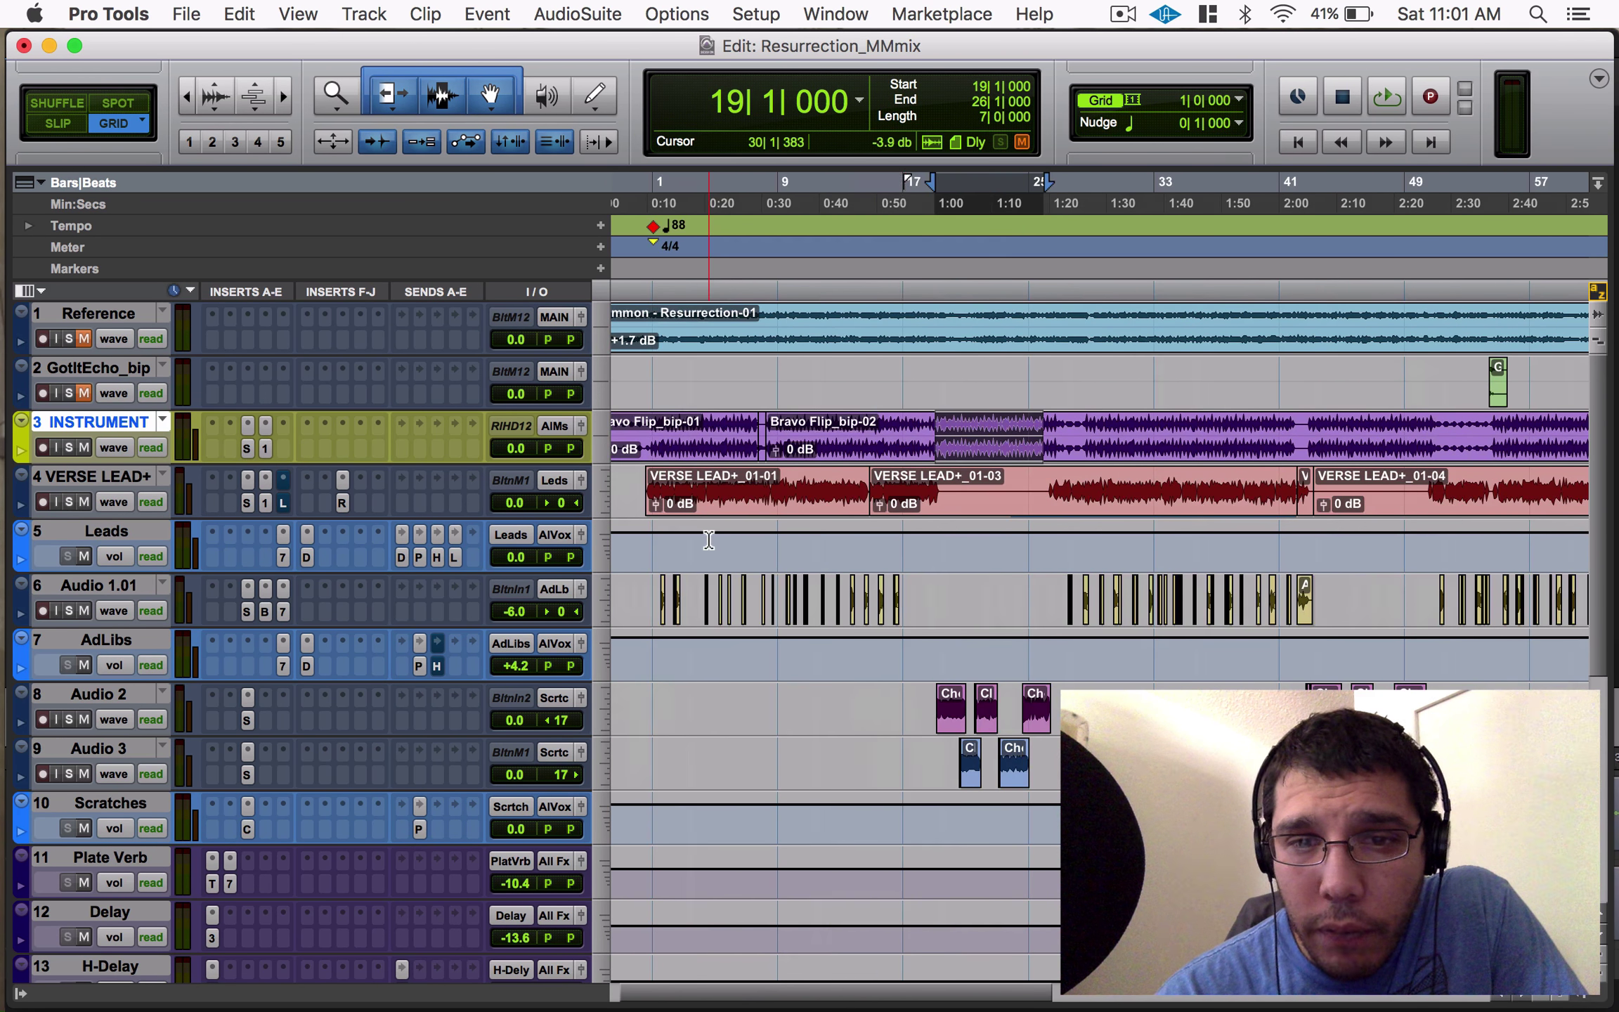
{"action": "scroll", "coordinate": [1100, 492], "scroll_direction": "right", "scroll_amount": 10}
{"action": "scroll", "coordinate": [1099, 491], "scroll_direction": "left", "scroll_amount": 2}
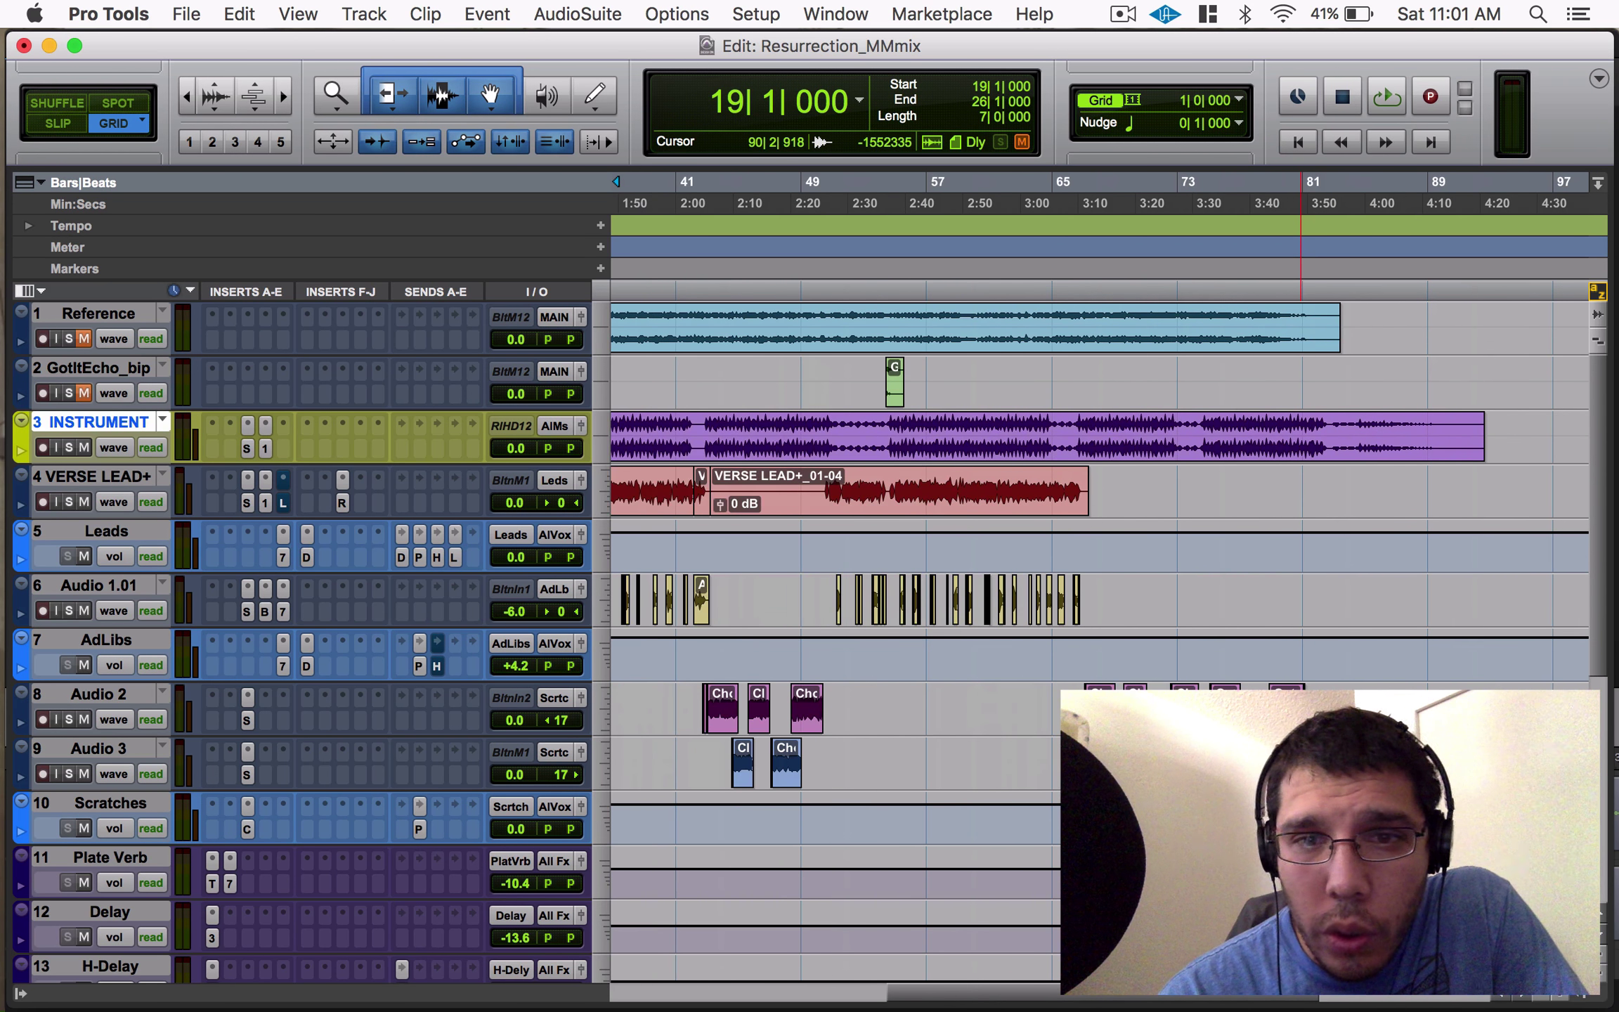
Play the mix from 66|1|412 into the closing chorus while examining the surrounding sections of the arrangement.
{"action": "left_click", "coordinate": [1069, 427]}
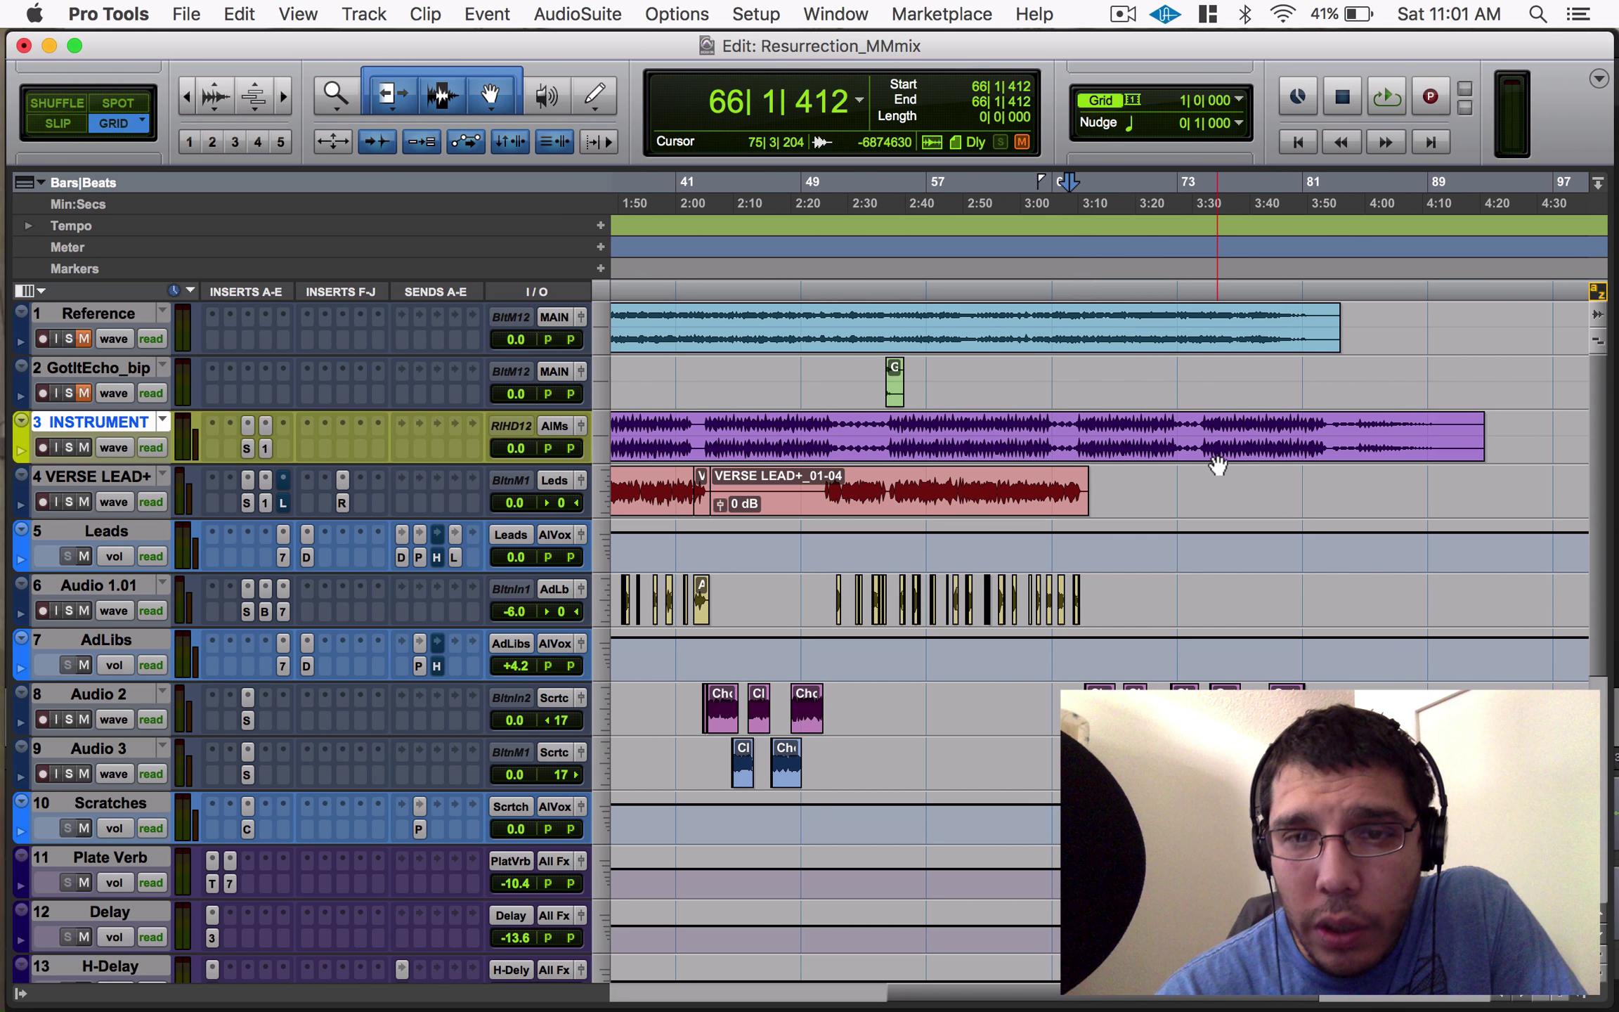
{"action": "key", "text": "space"}
{"action": "key", "text": "super+bracketright"}
{"action": "key", "text": "super+bracketright"}
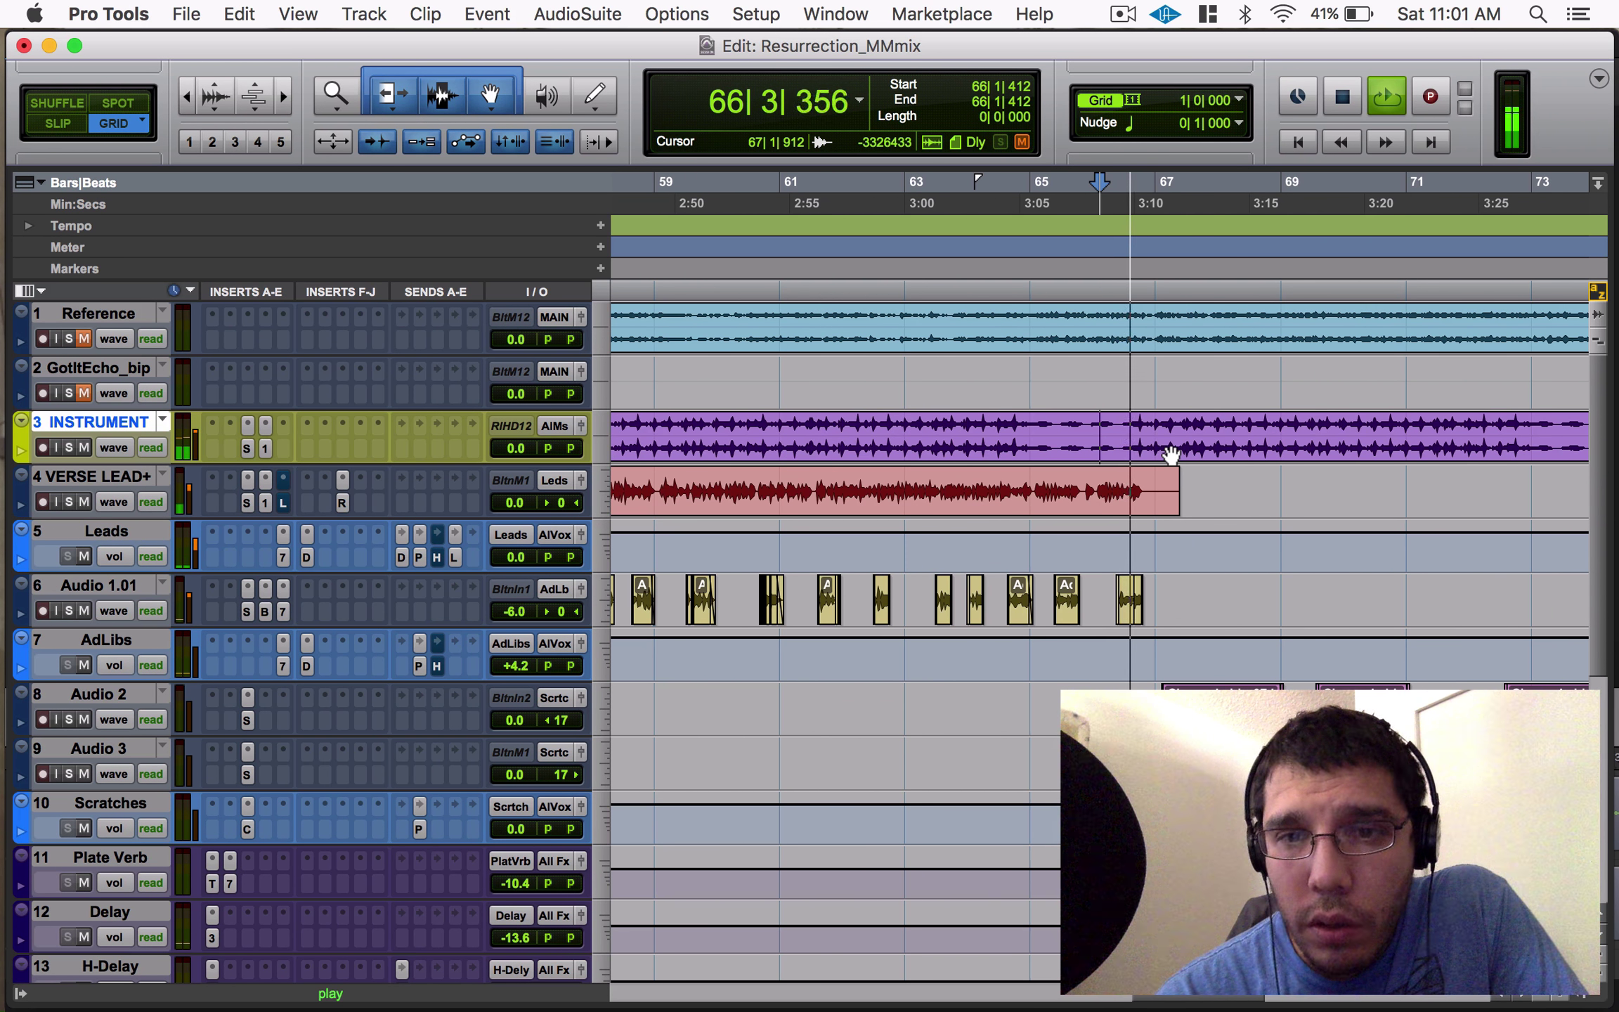
{"action": "scroll", "coordinate": [1170, 455], "scroll_direction": "right", "scroll_amount": 3}
{"action": "scroll", "coordinate": [1170, 455], "scroll_direction": "right", "scroll_amount": 5}
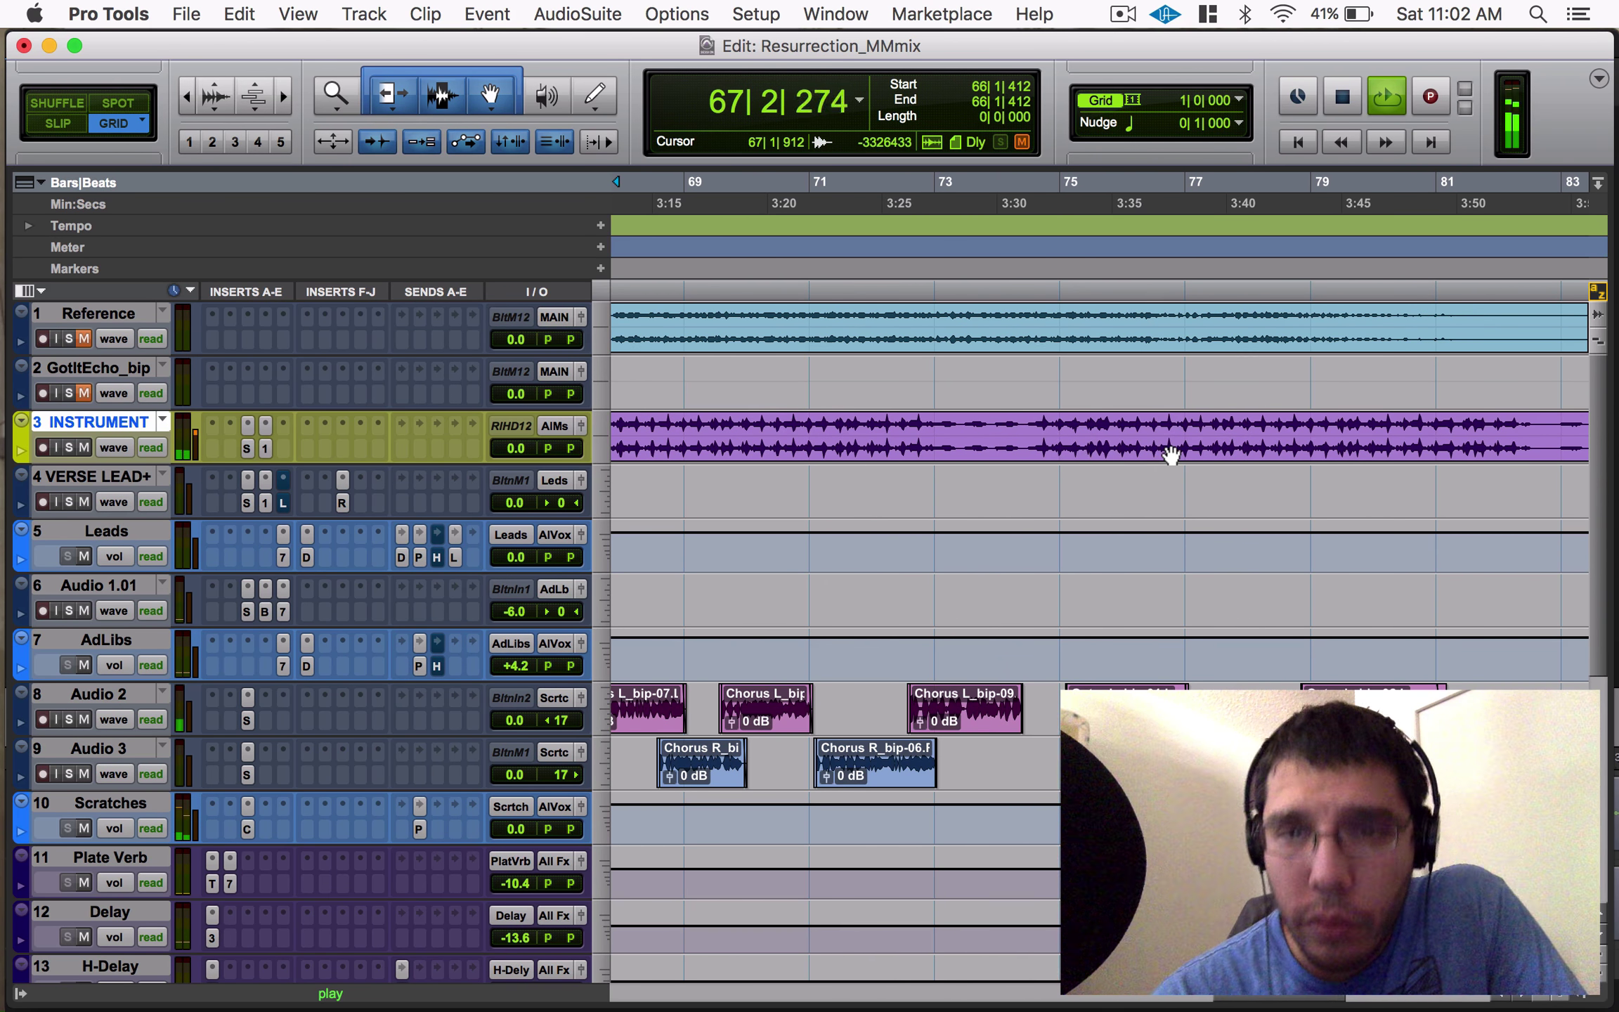
{"action": "key", "text": "super+bracketleft"}
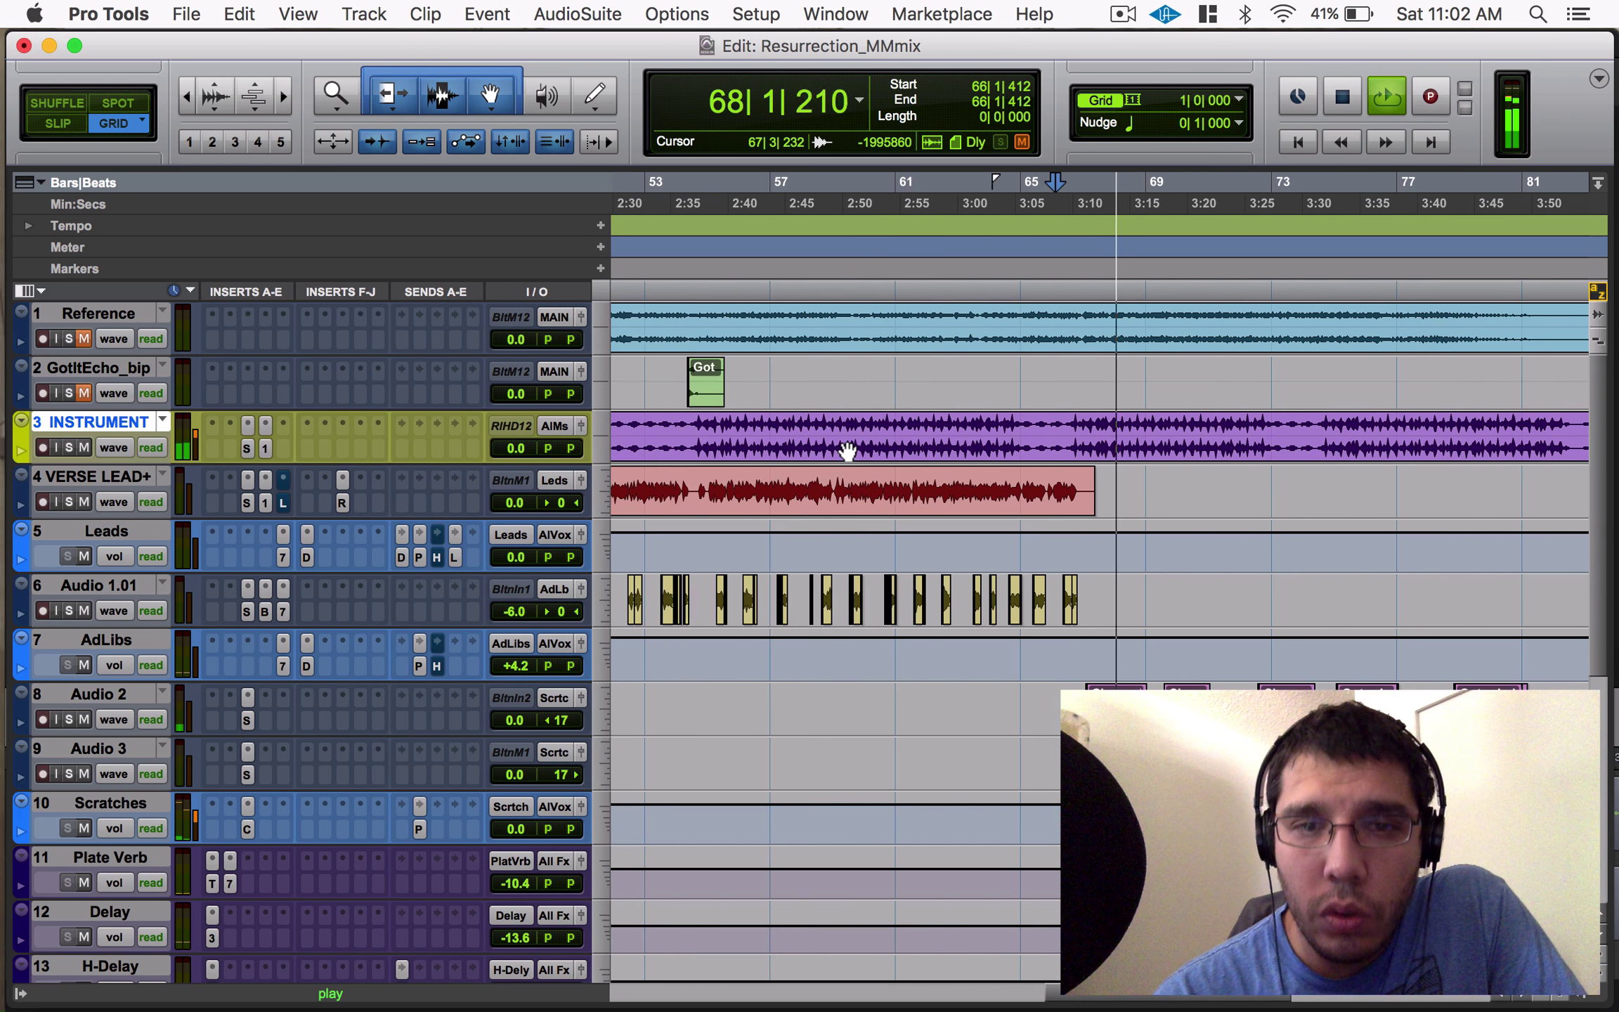
{"action": "scroll", "coordinate": [847, 452], "scroll_direction": "left", "scroll_amount": 10}
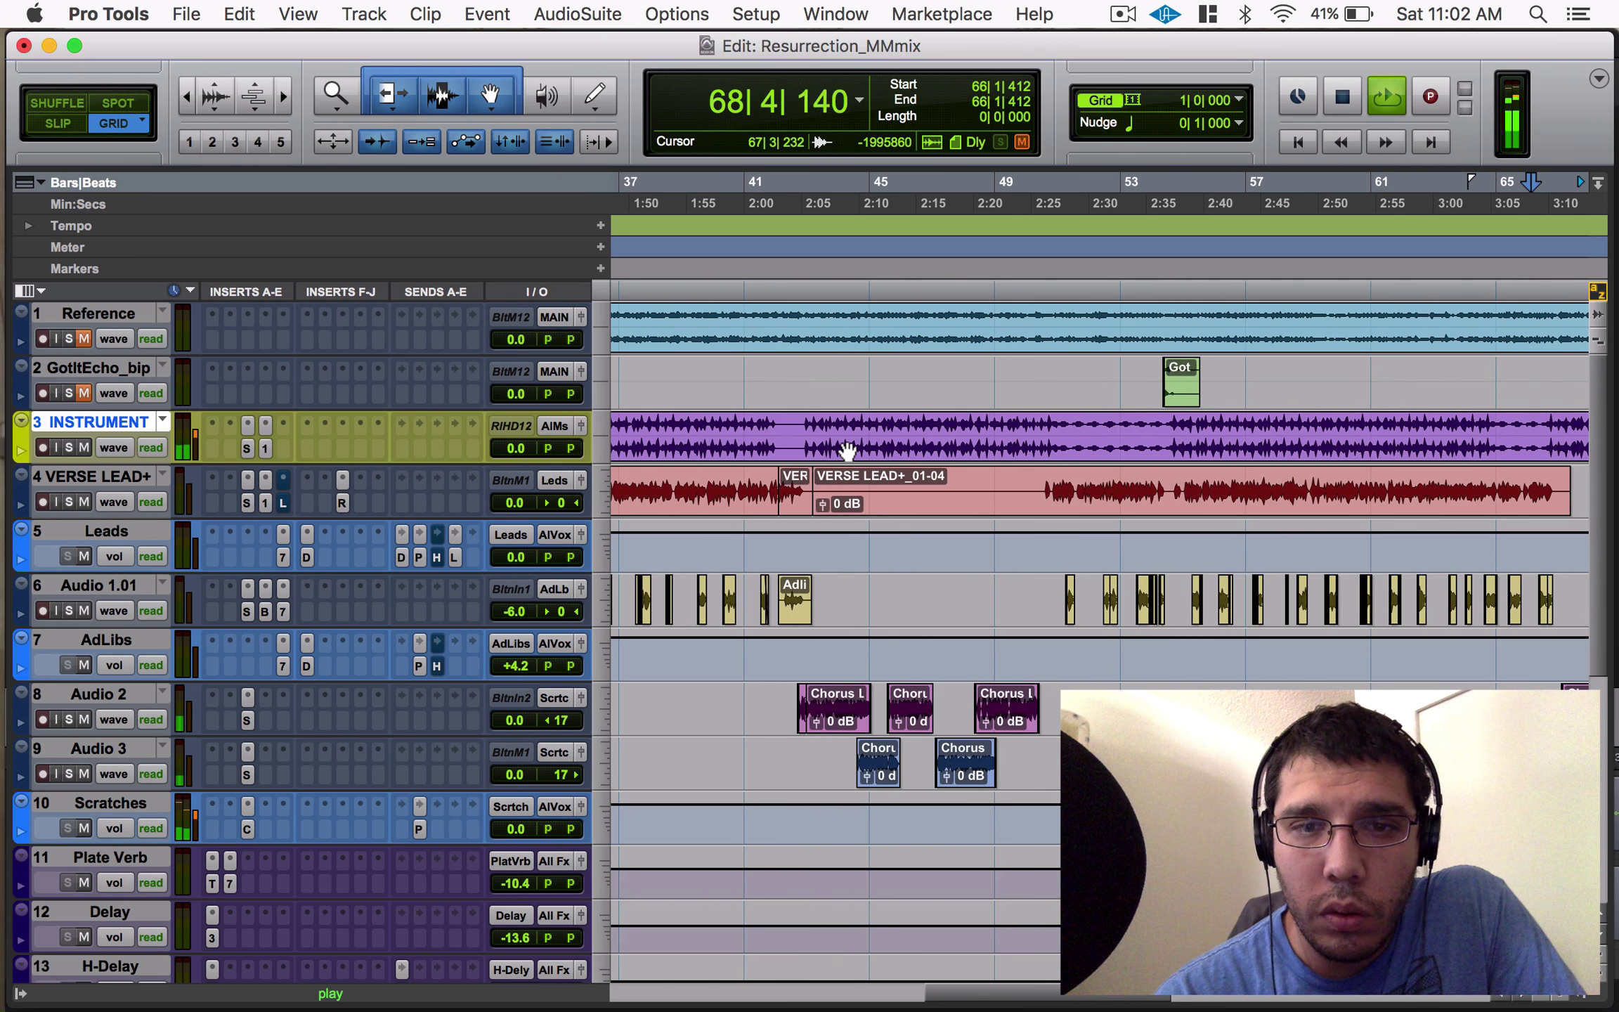
{"action": "scroll", "coordinate": [1100, 491], "scroll_direction": "right", "scroll_amount": 7}
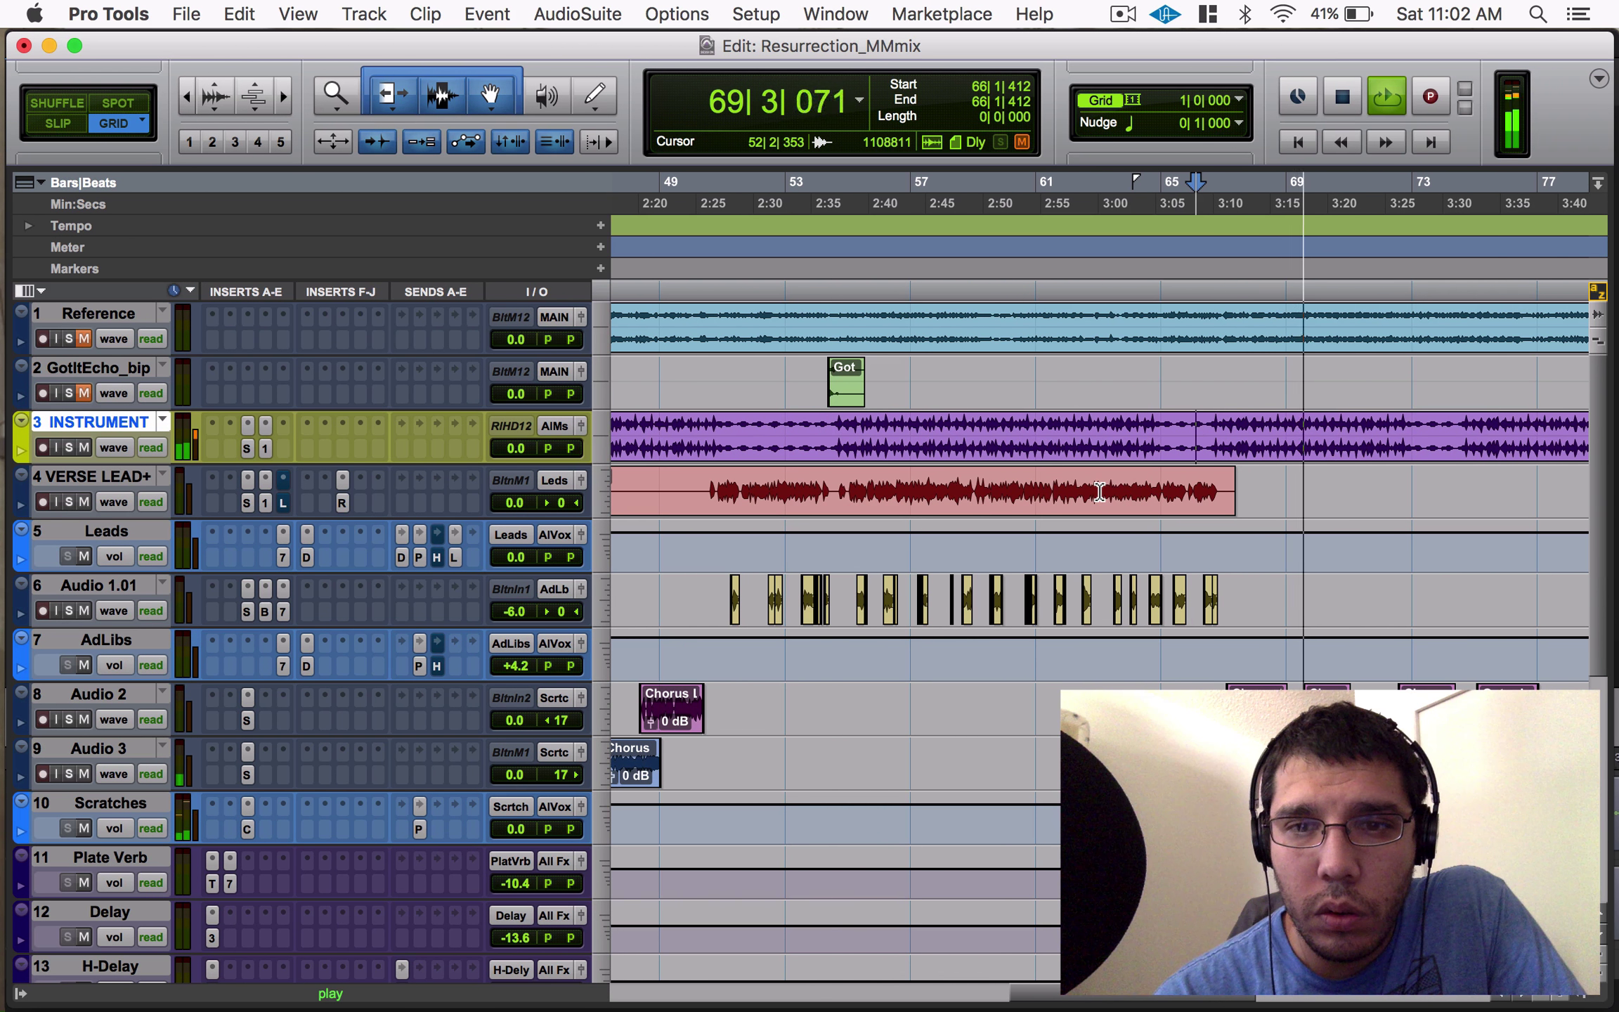
{"action": "key", "text": "space"}
Play the mix from 50|3|253 and examine the start of the third verse around the GotItEcho_bip clip.
{"action": "left_click", "coordinate": [709, 430]}
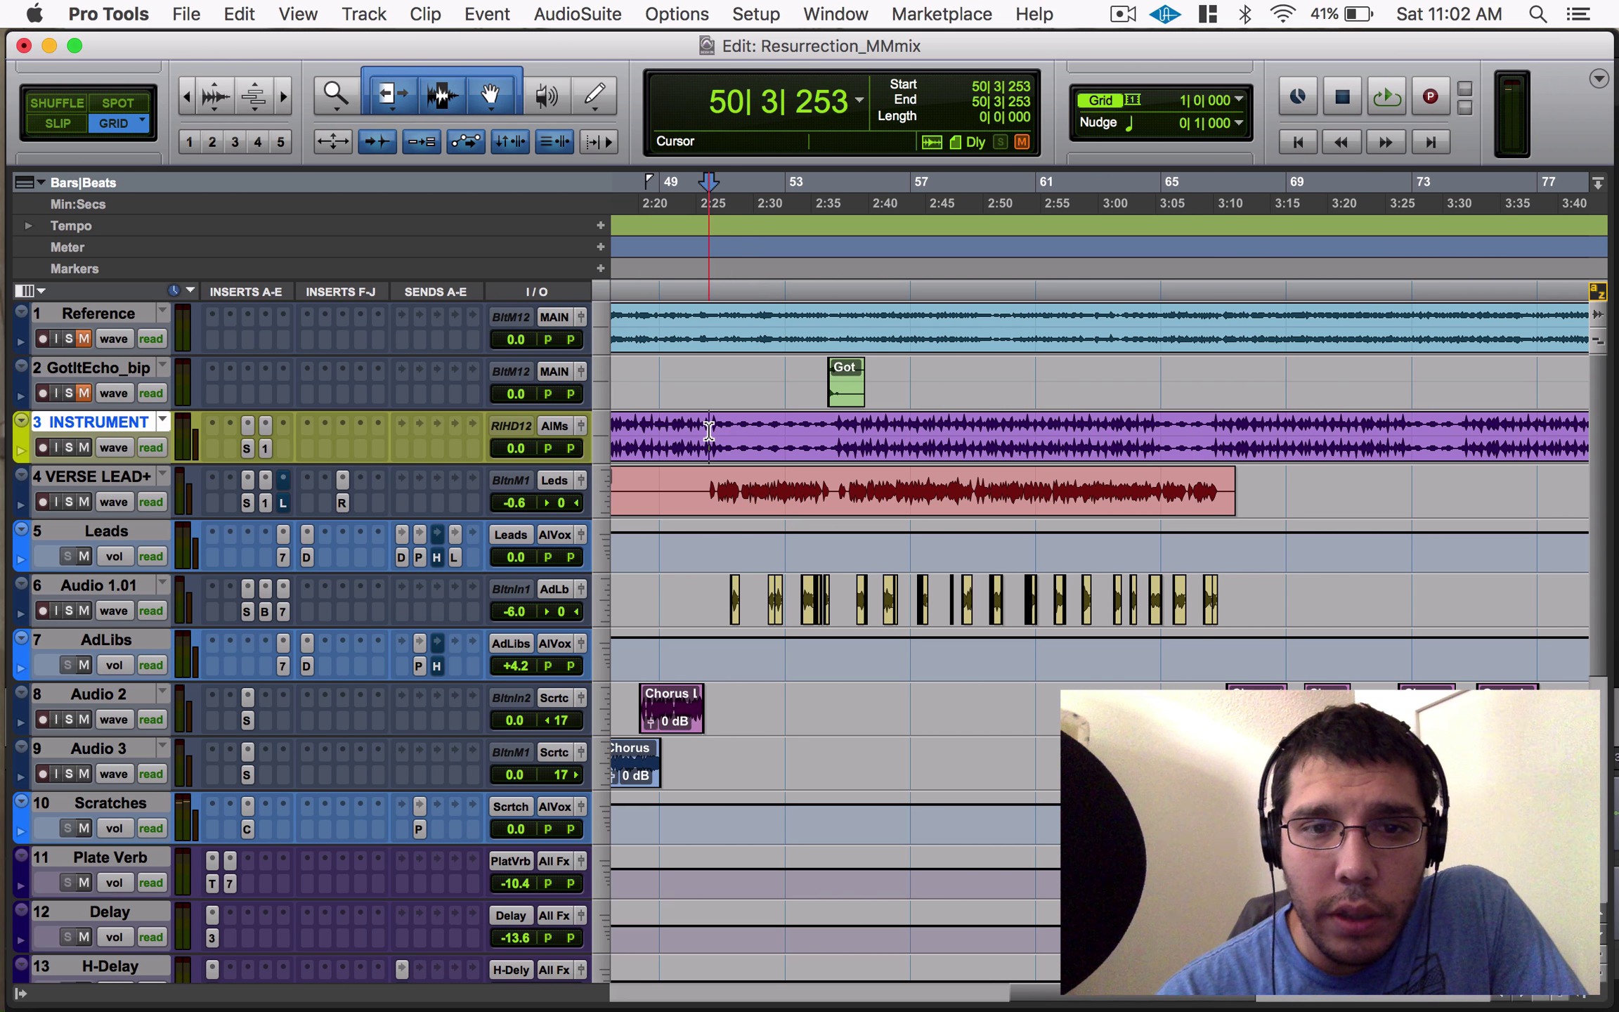
{"action": "key", "text": "space"}
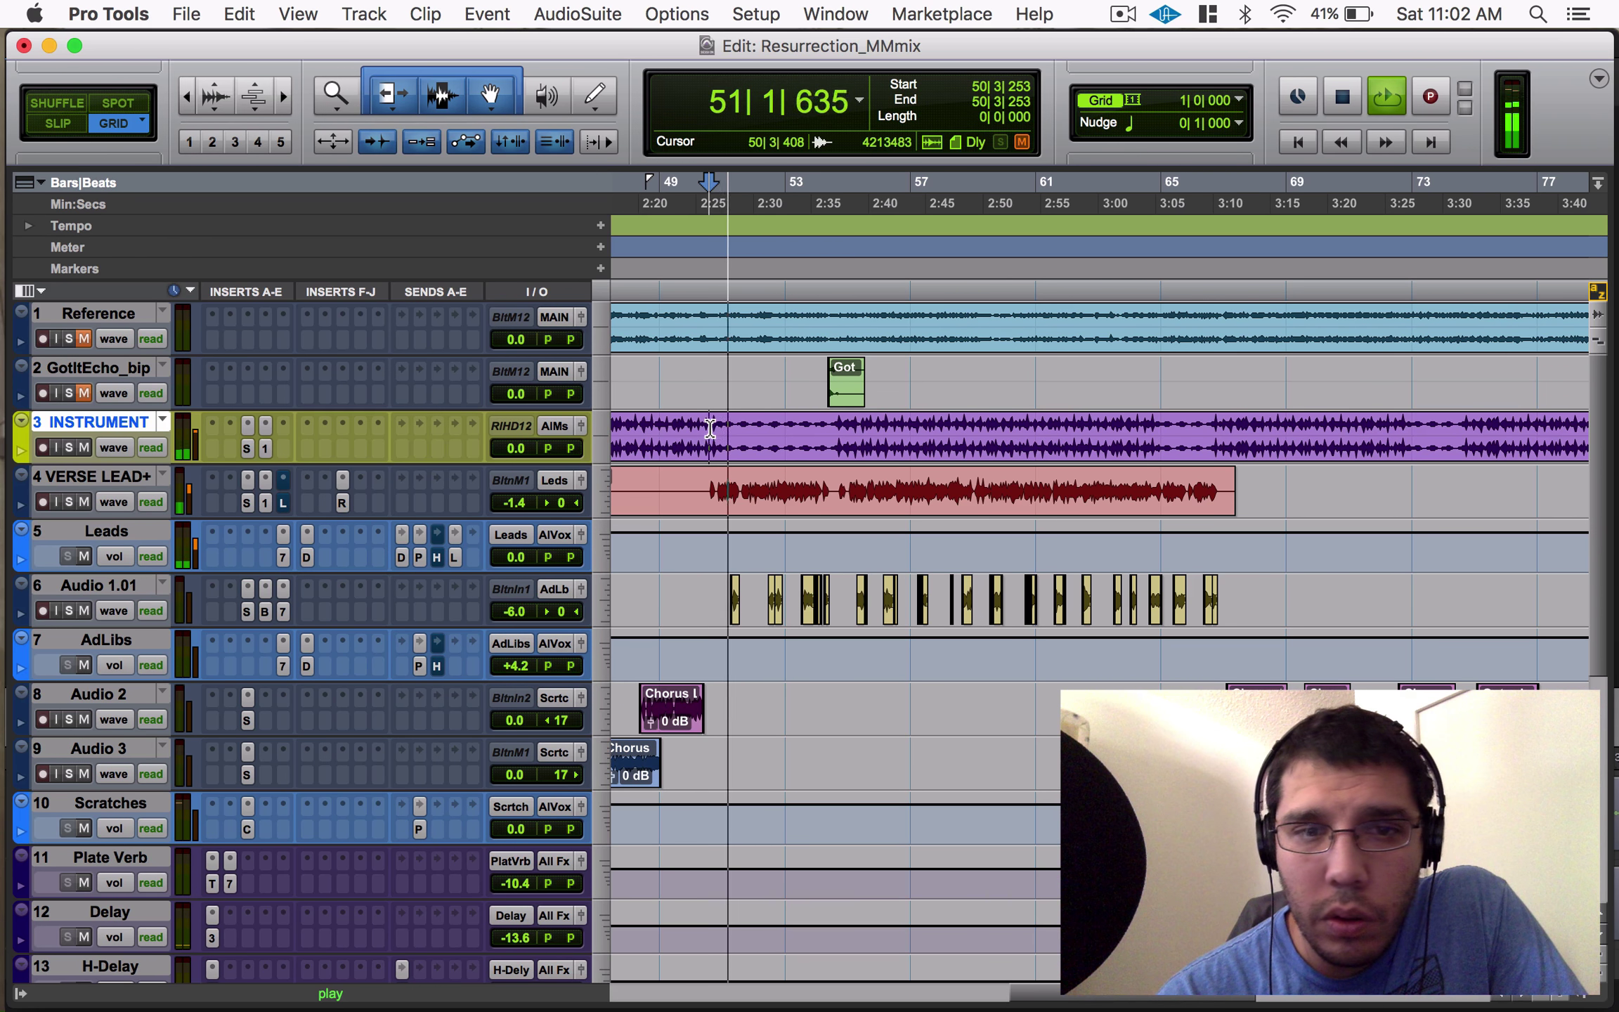
{"action": "scroll", "coordinate": [773, 427], "scroll_direction": "left", "scroll_amount": 9}
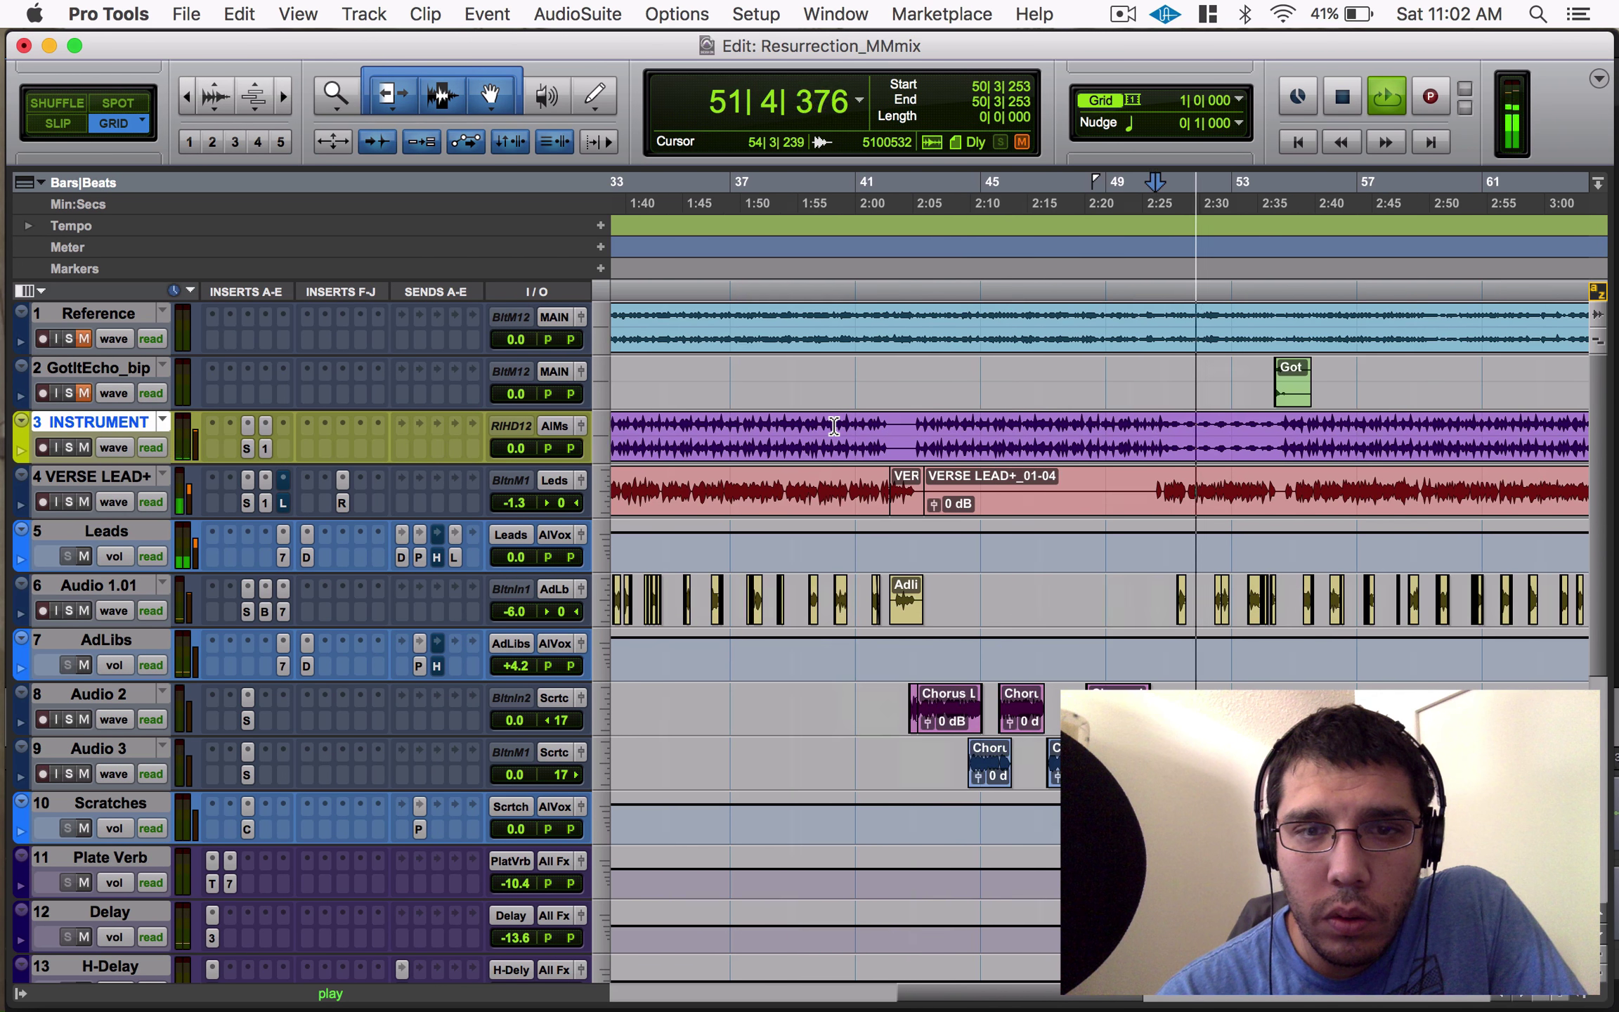
{"action": "scroll", "coordinate": [833, 426], "scroll_direction": "left", "scroll_amount": 6}
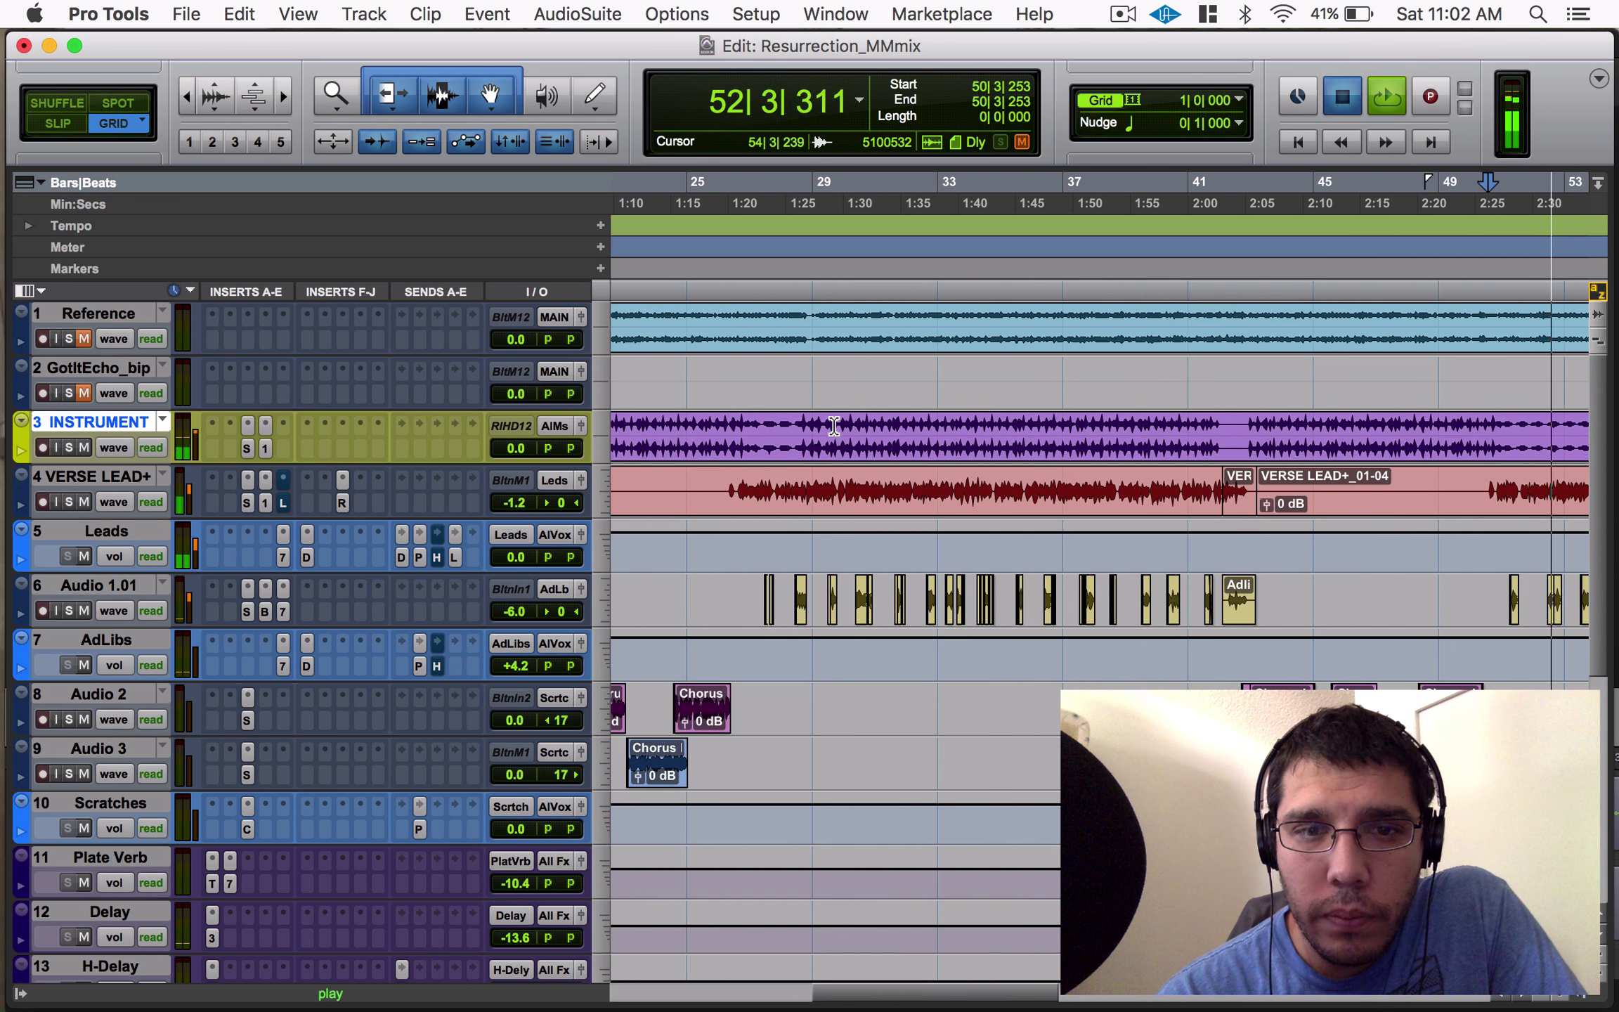
{"action": "key", "text": "space"}
{"action": "scroll", "coordinate": [948, 443], "scroll_direction": "right", "scroll_amount": 7}
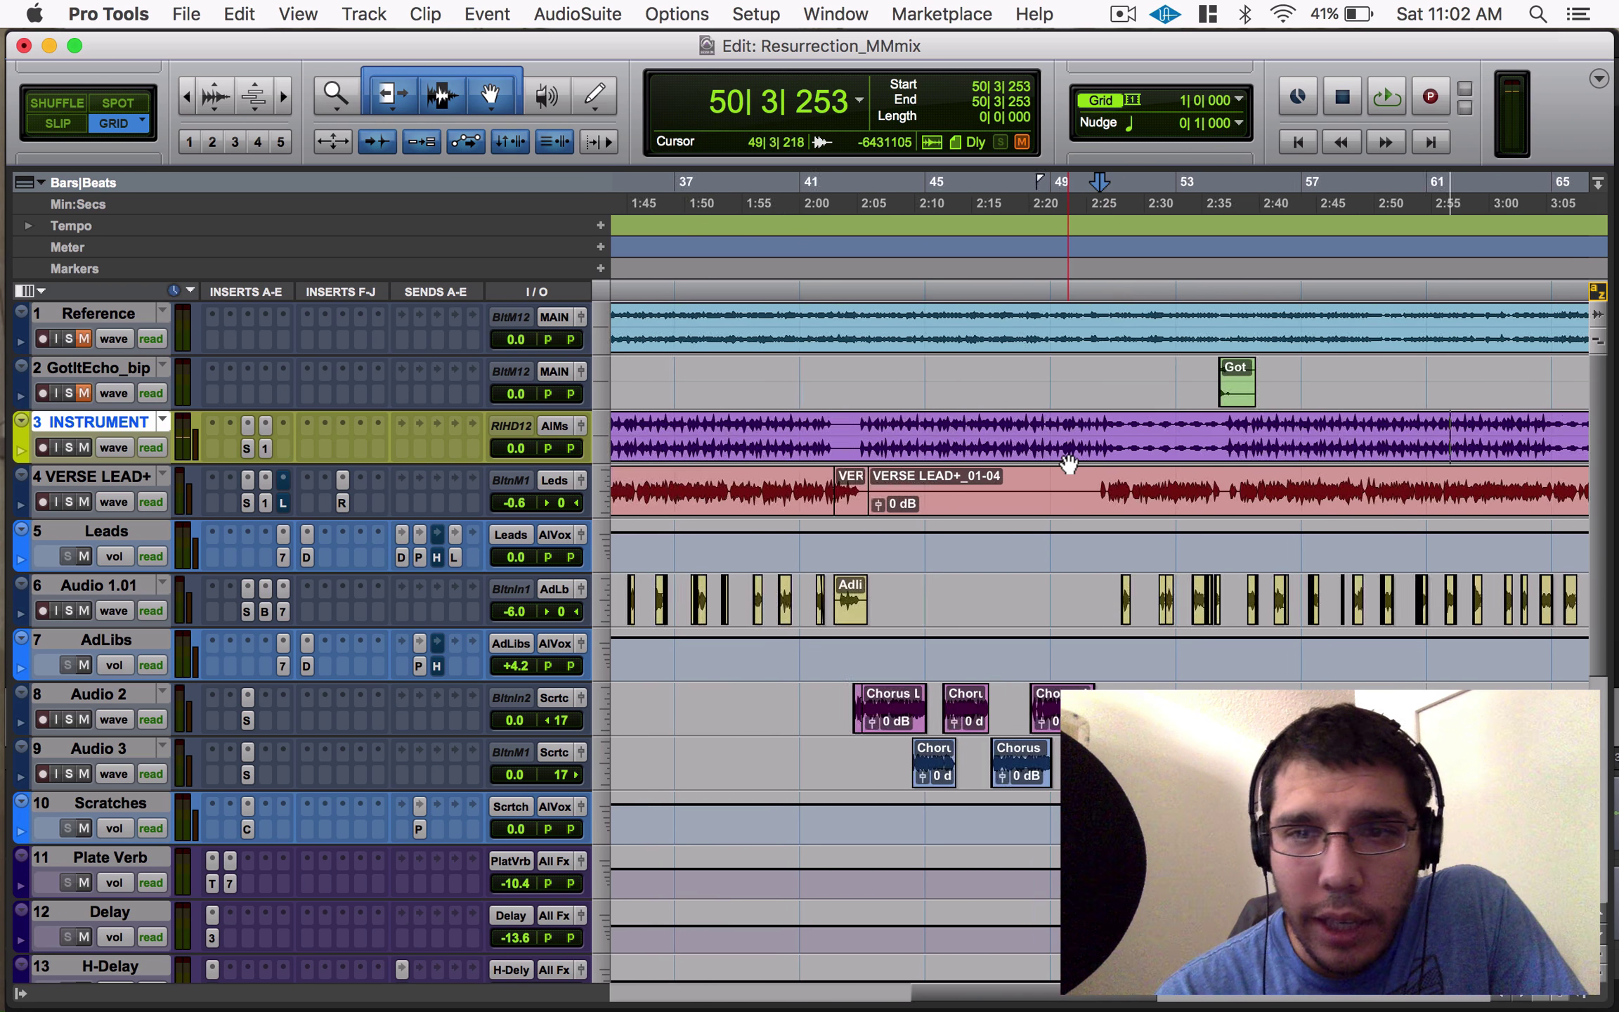
{"action": "key", "text": "super+bracketright"}
{"action": "scroll", "coordinate": [1069, 464], "scroll_direction": "right", "scroll_amount": 3}
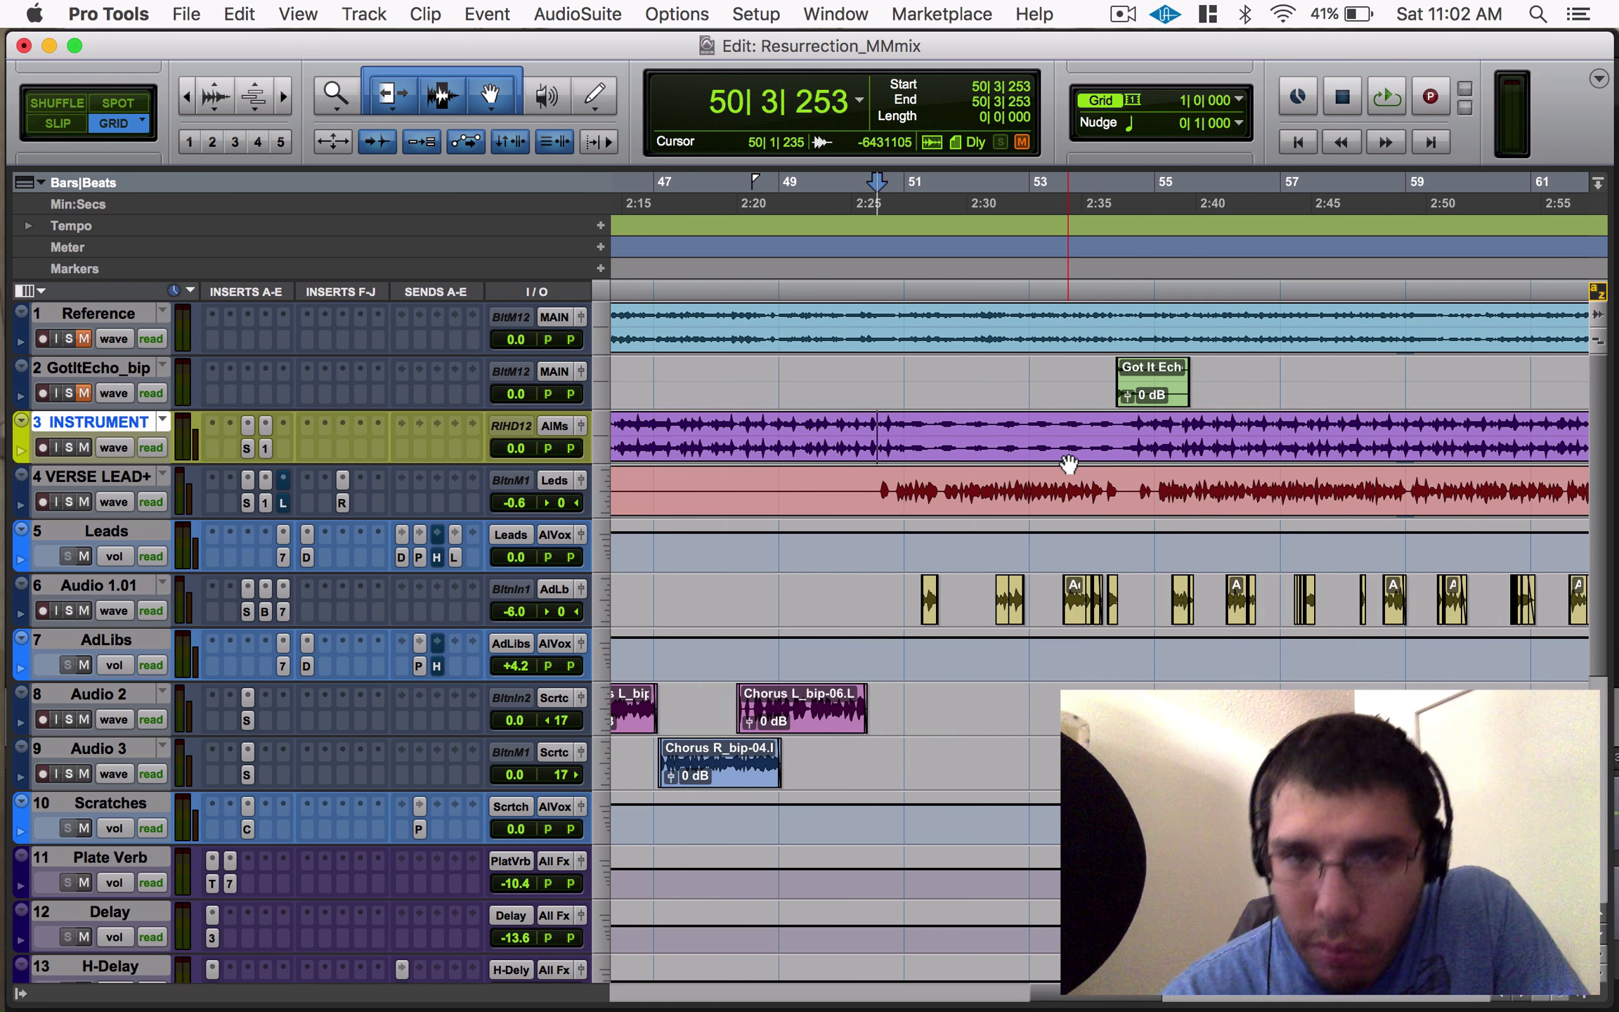
{"action": "scroll", "coordinate": [1068, 464], "scroll_direction": "right", "scroll_amount": 1}
{"action": "key", "text": "super+bracketleft"}
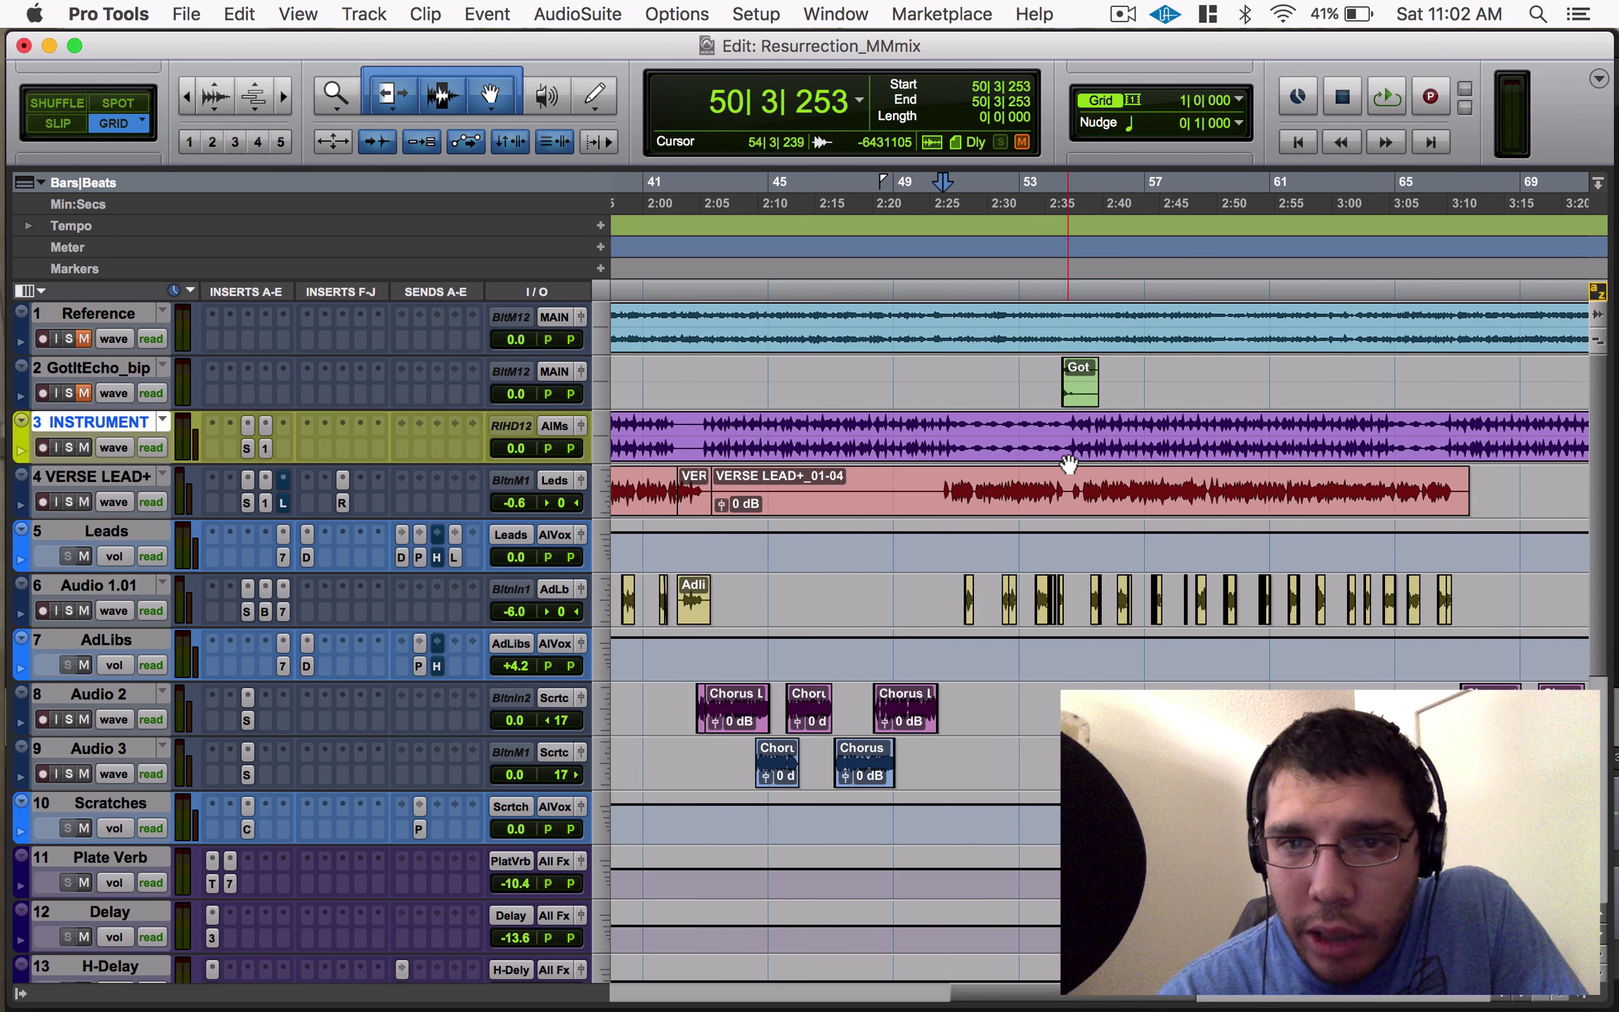
Play the mix from 53|4|794 and examine how the third verse continues around bars 54 to 57.
{"action": "left_click", "coordinate": [1063, 439]}
{"action": "key", "text": "space"}
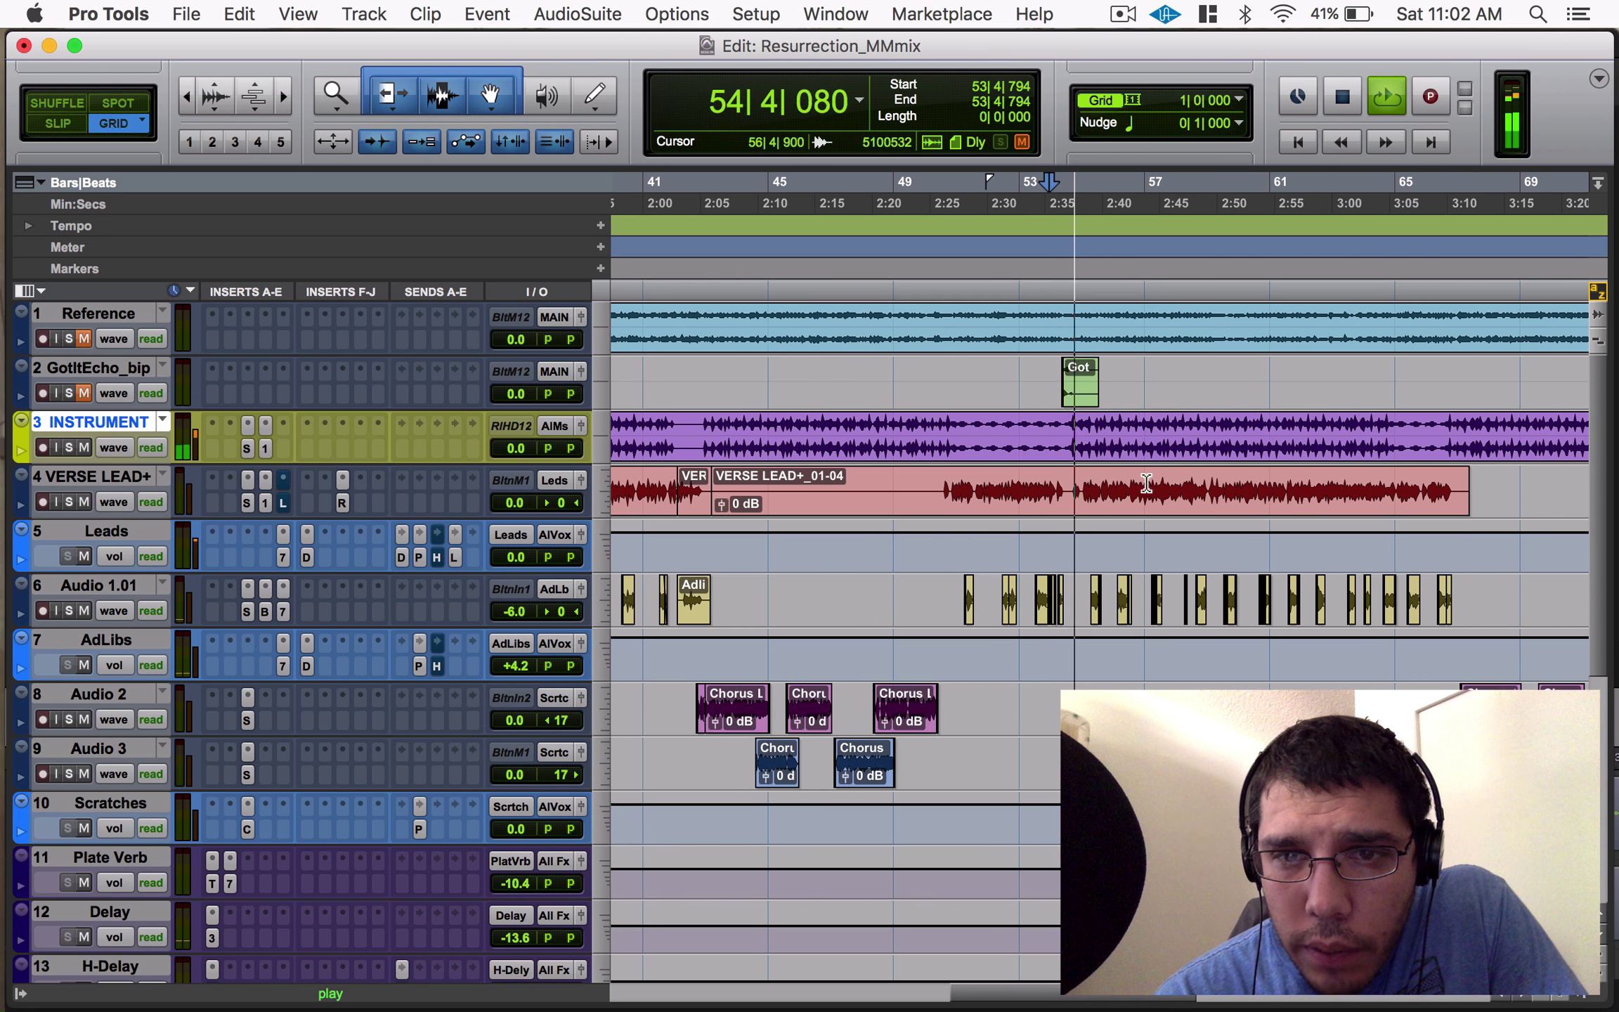
{"action": "scroll", "coordinate": [1147, 478], "scroll_direction": "right", "scroll_amount": 5}
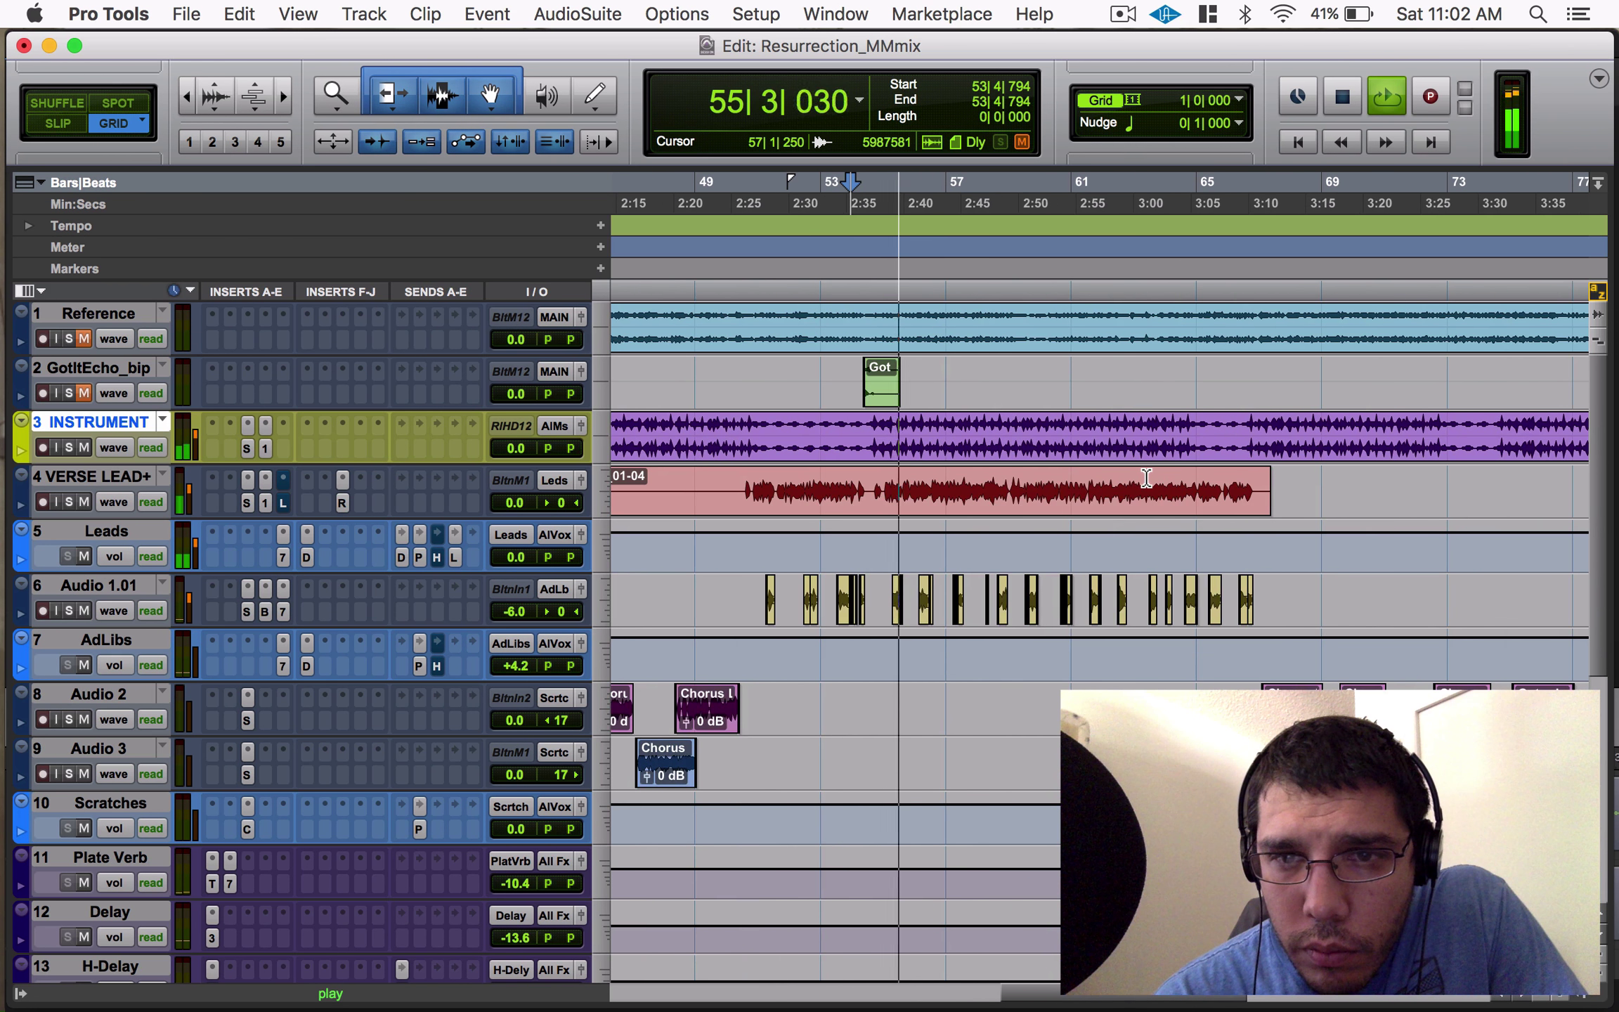
{"action": "key", "text": "space"}
{"action": "scroll", "coordinate": [1147, 478], "scroll_direction": "left", "scroll_amount": 3}
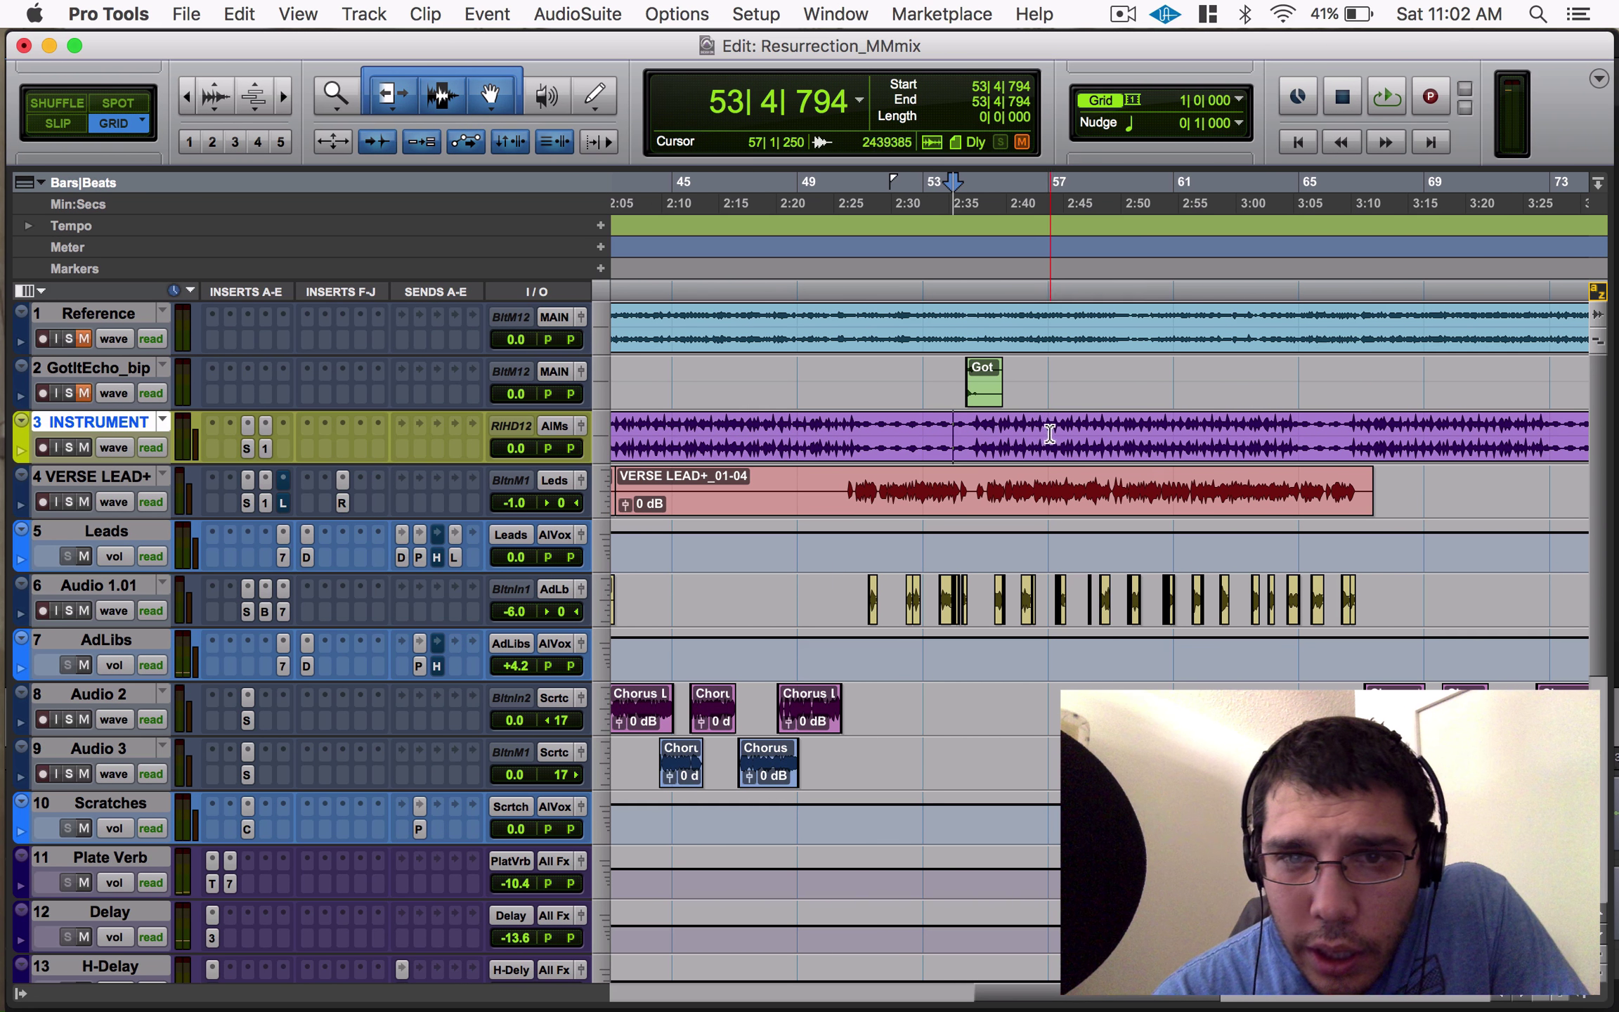
{"action": "left_click_drag", "start_coordinate": [1049, 433], "coordinate": [969, 447]}
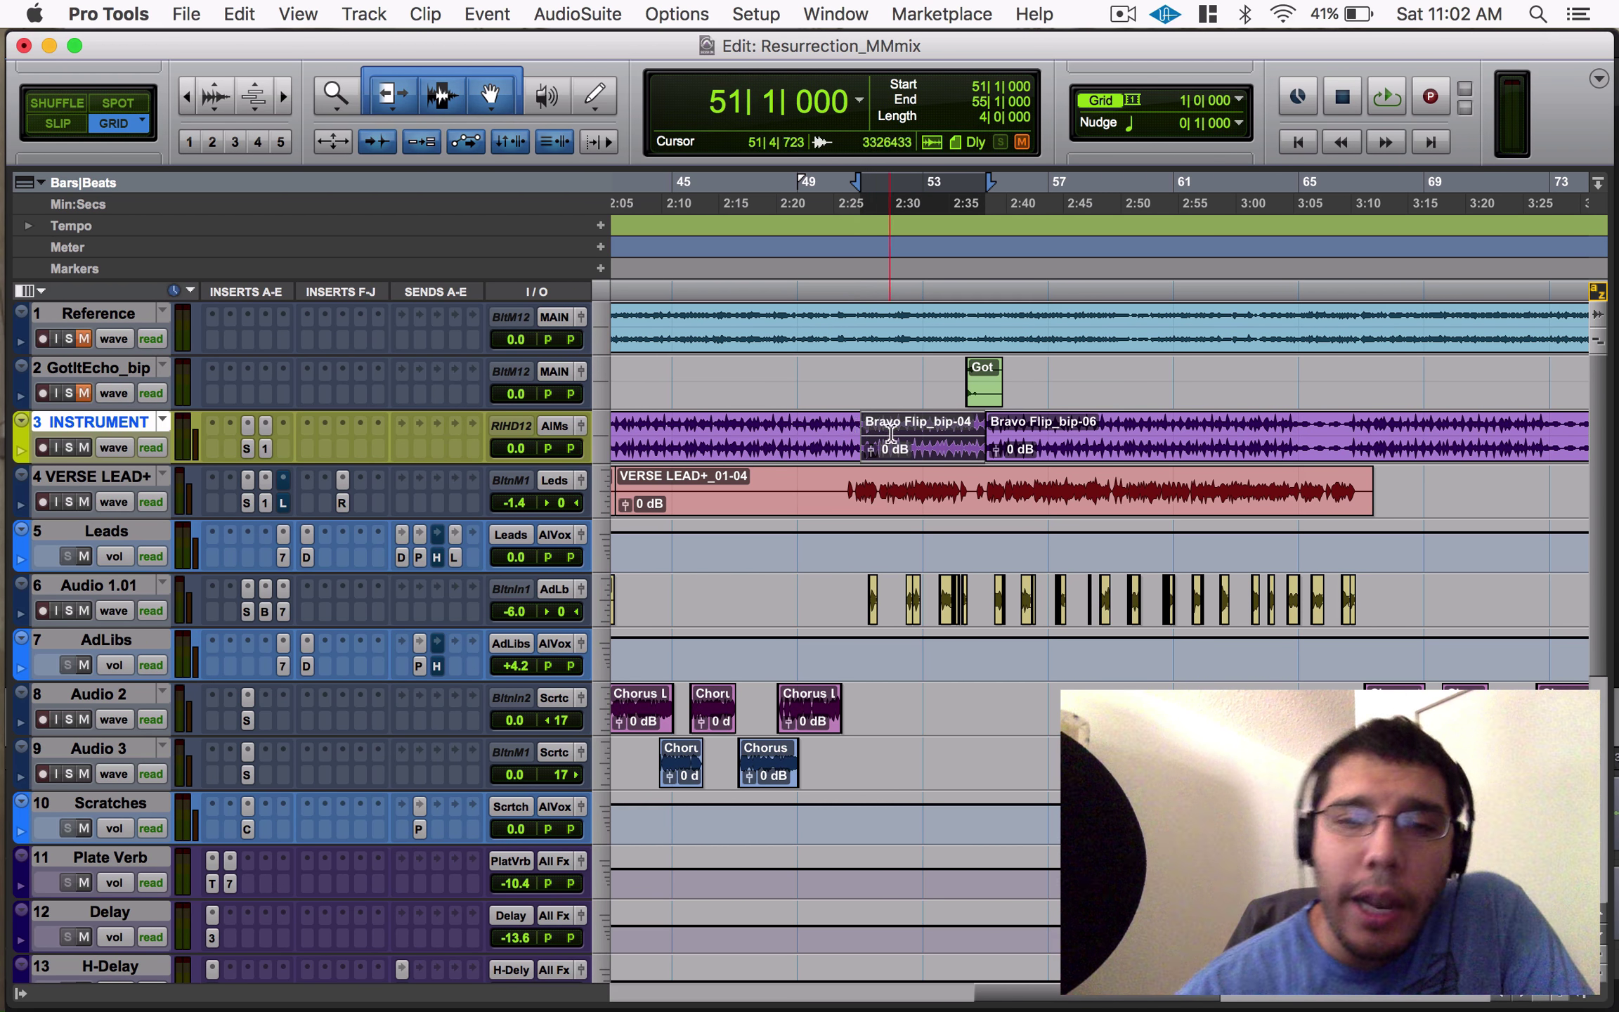
{"action": "key", "text": "super+z"}
{"action": "key", "text": "super+bracketright"}
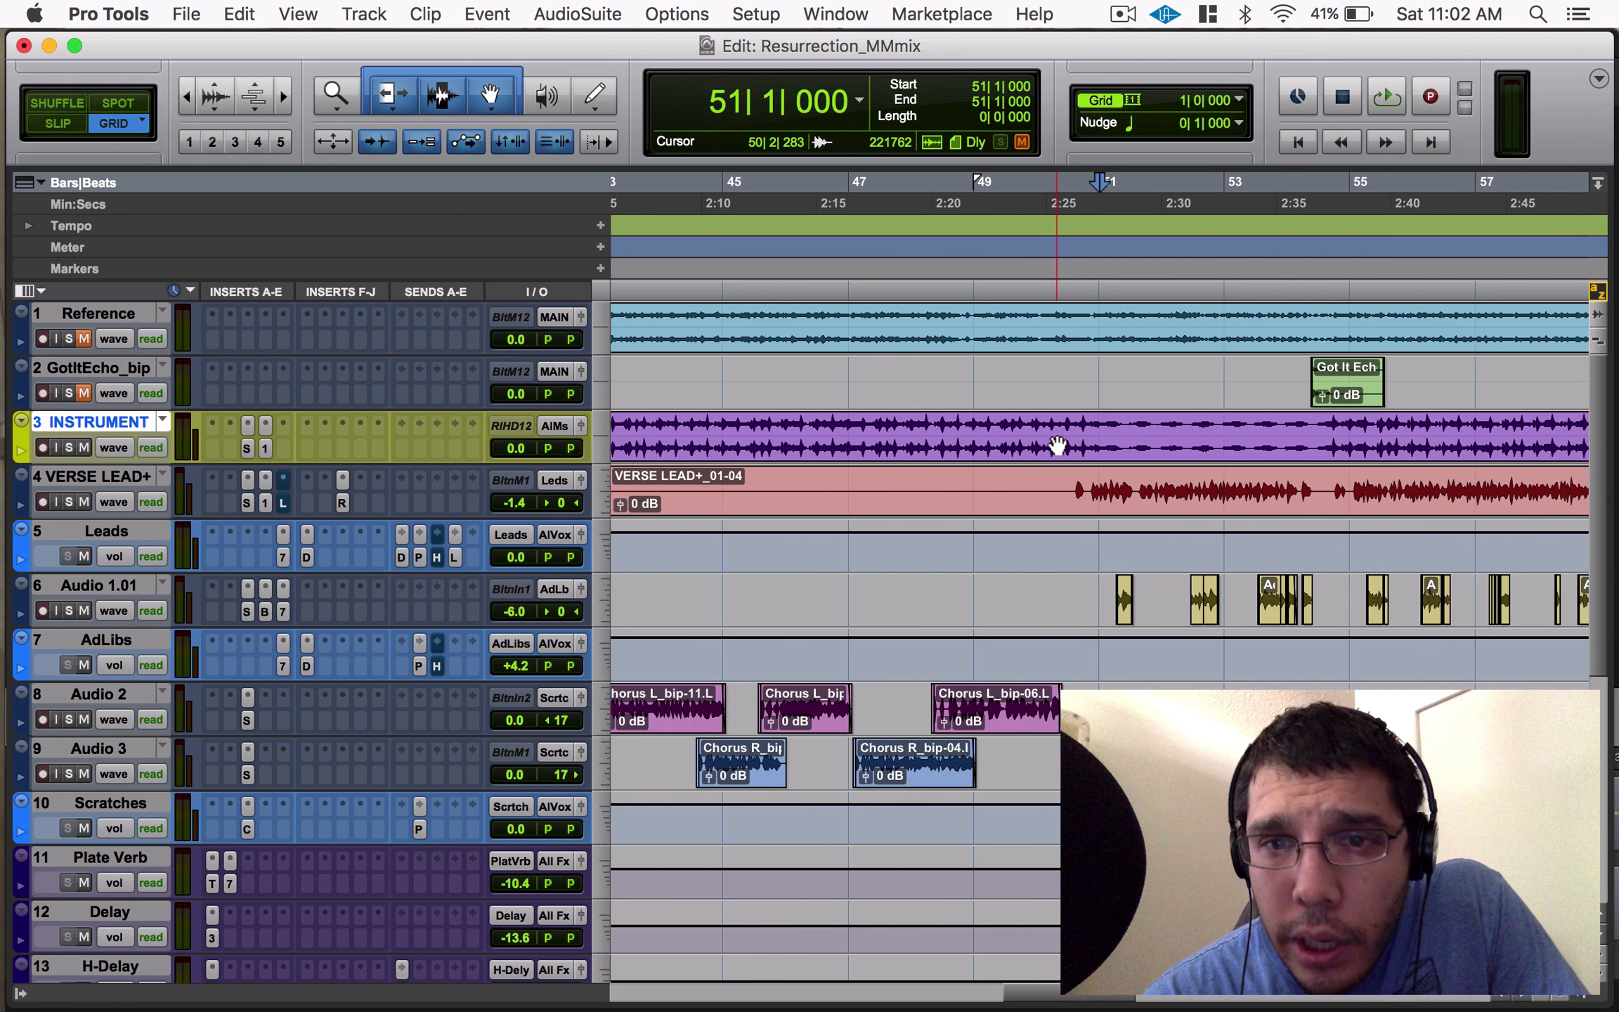
Copy bars 55 to 59 of the INSTRUMENT track and paste them over the breakdown at bar 51, checking the playback start point.
{"action": "scroll", "coordinate": [1057, 445], "scroll_direction": "right", "scroll_amount": 5}
{"action": "left_click_drag", "start_coordinate": [1118, 425], "coordinate": [1376, 443]}
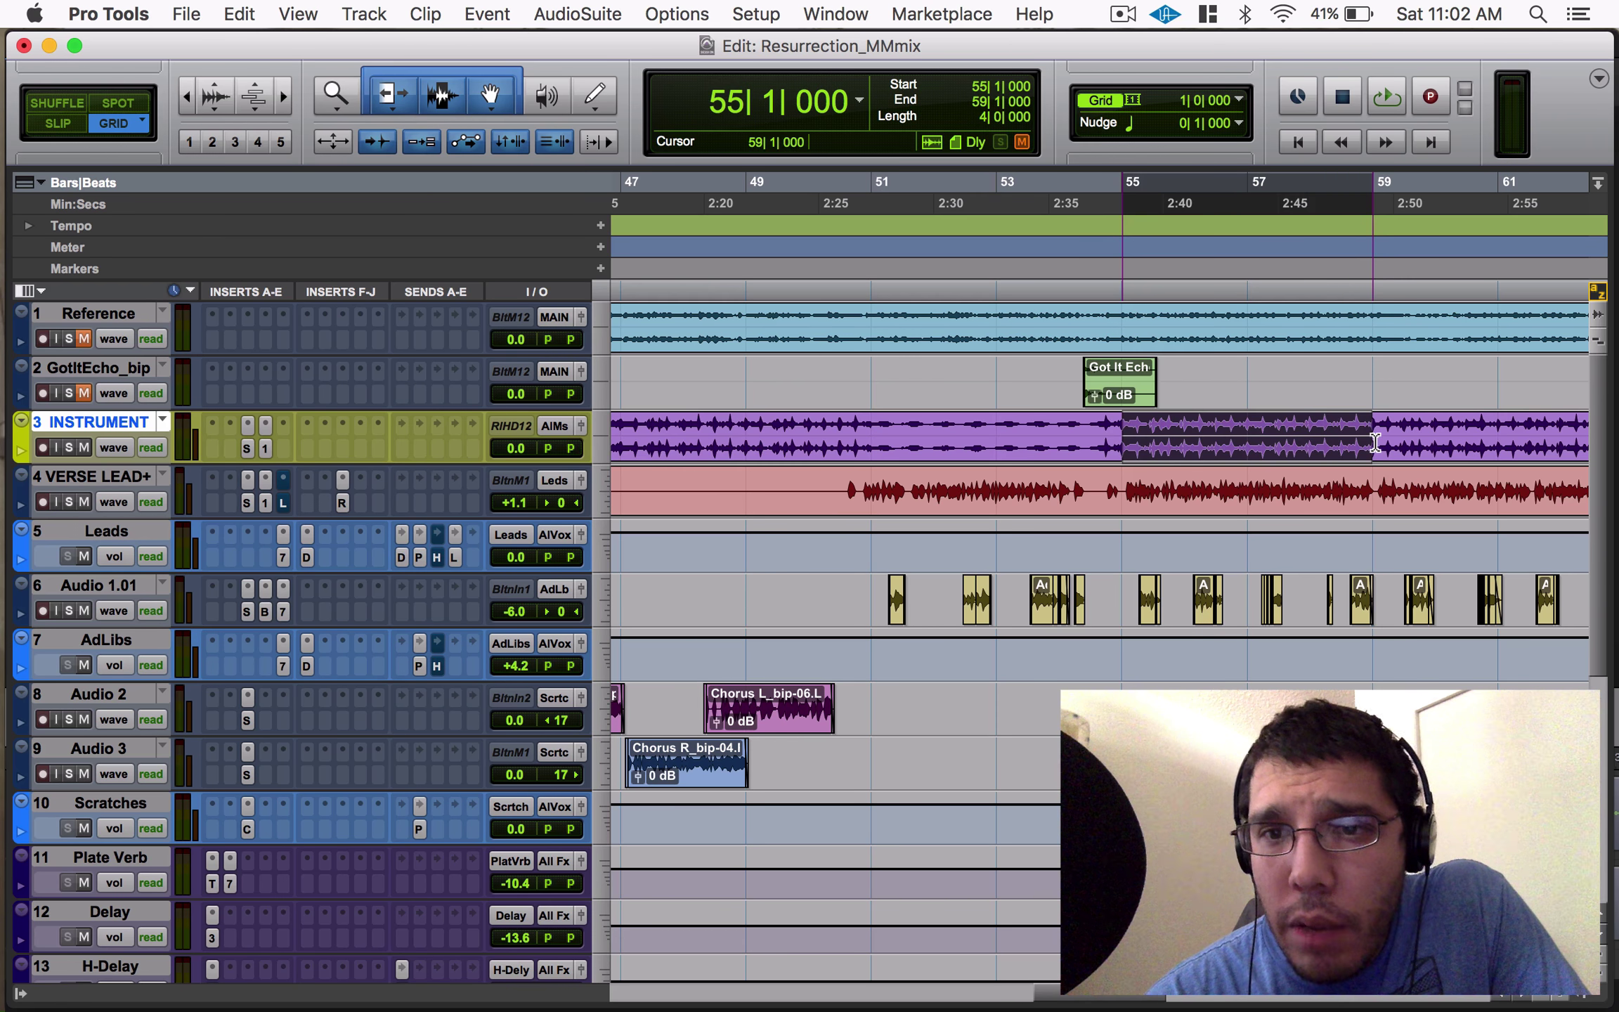
{"action": "left_click", "coordinate": [863, 432]}
{"action": "key", "text": "super+v"}
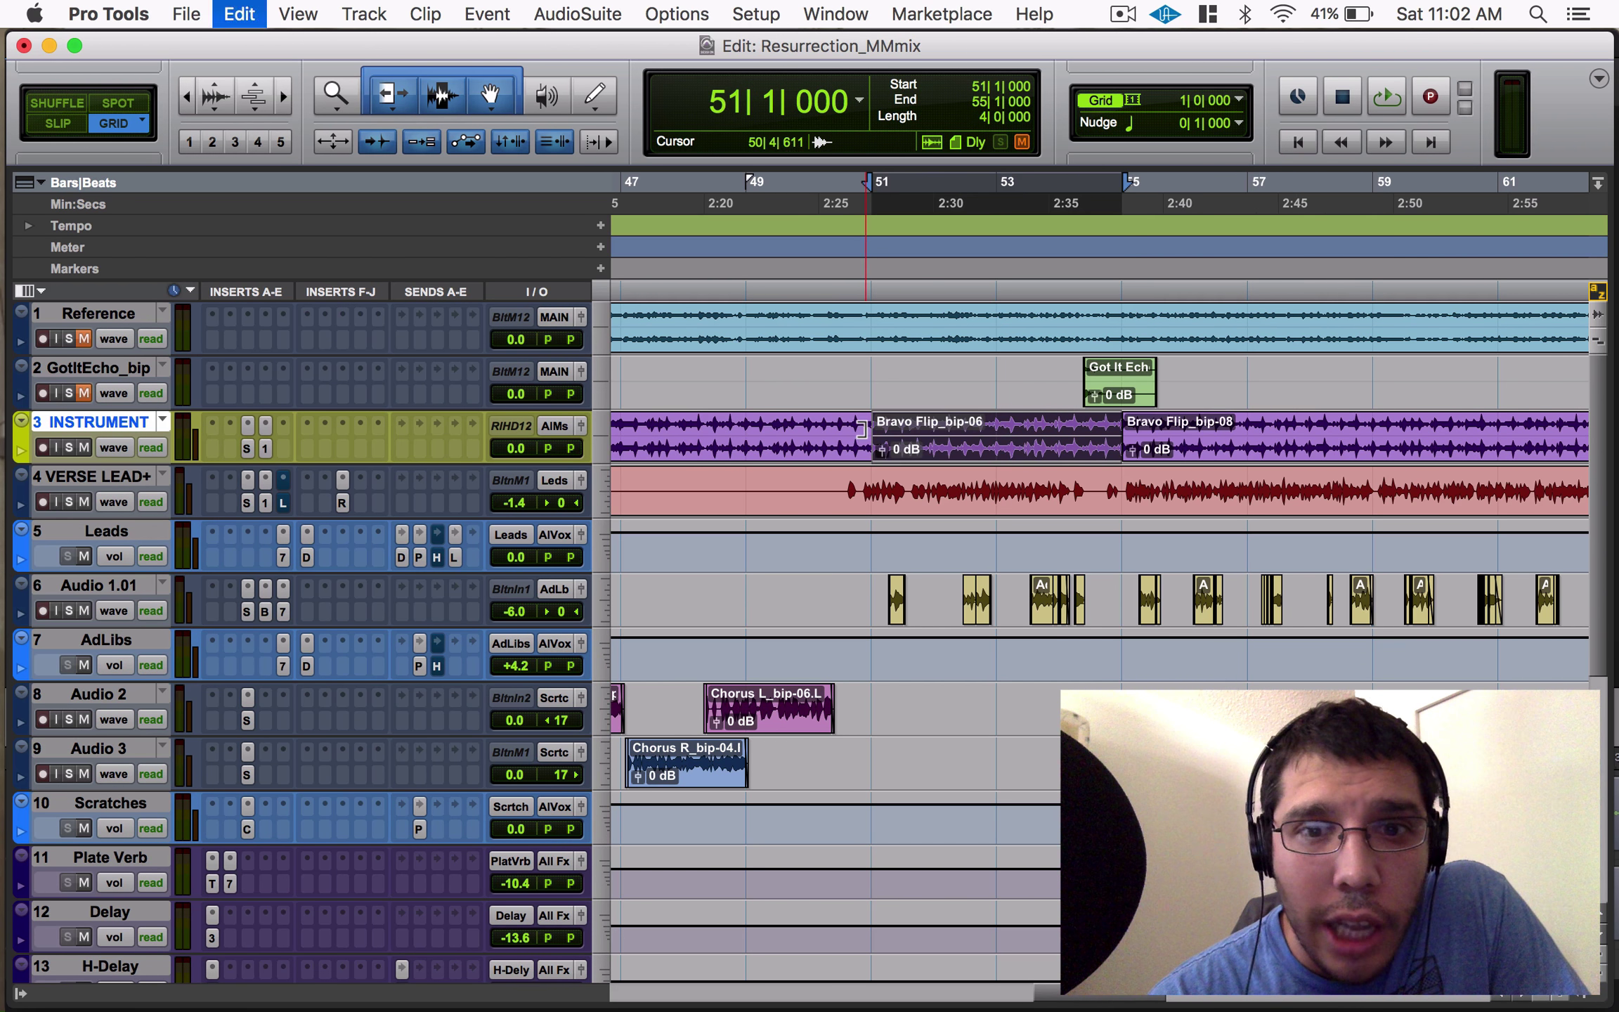
{"action": "key", "text": "super+z"}
{"action": "key", "text": "space"}
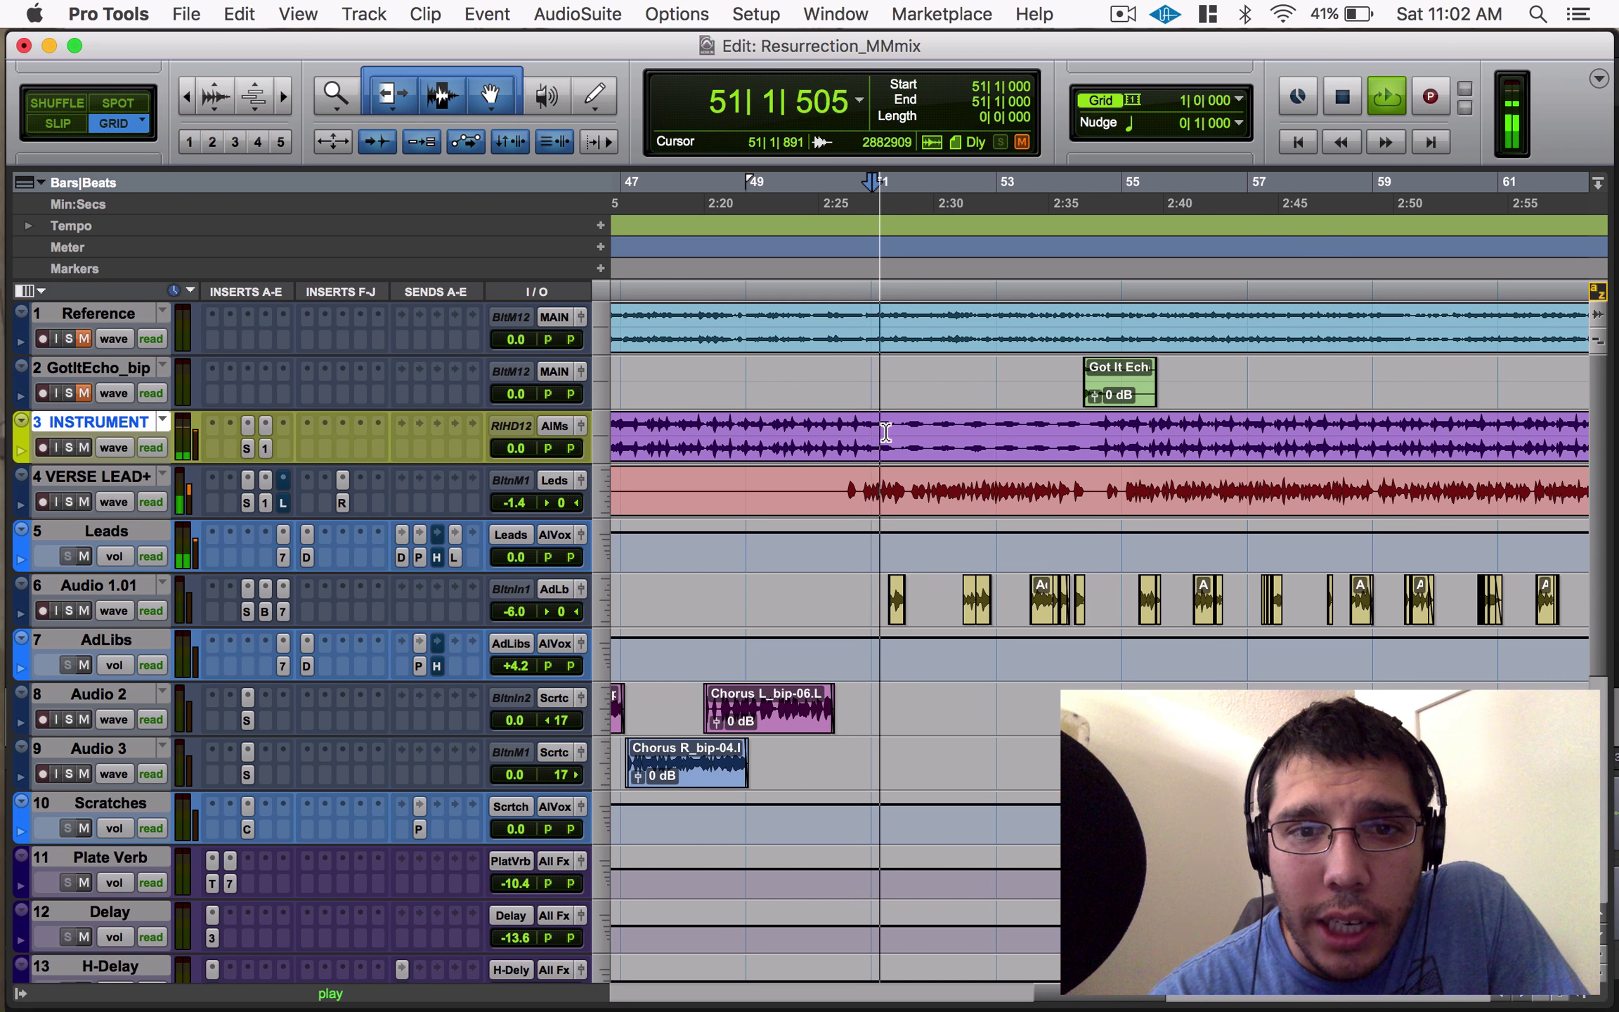
{"action": "key", "text": "space"}
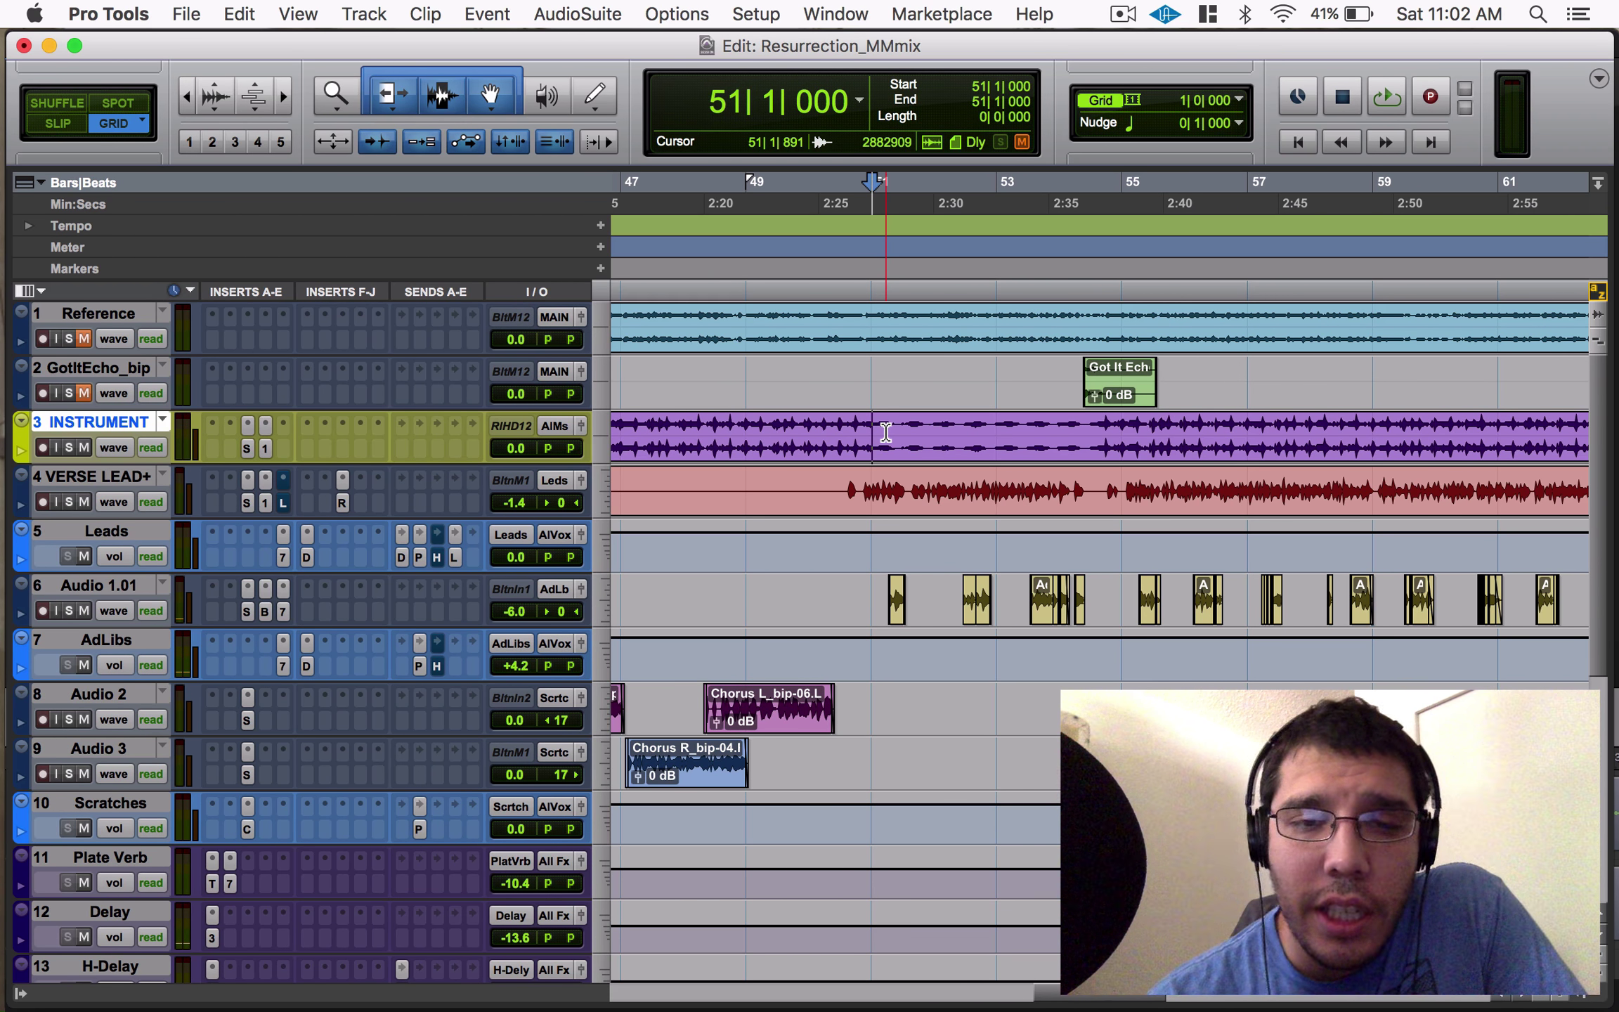
{"action": "key", "text": "super+v"}
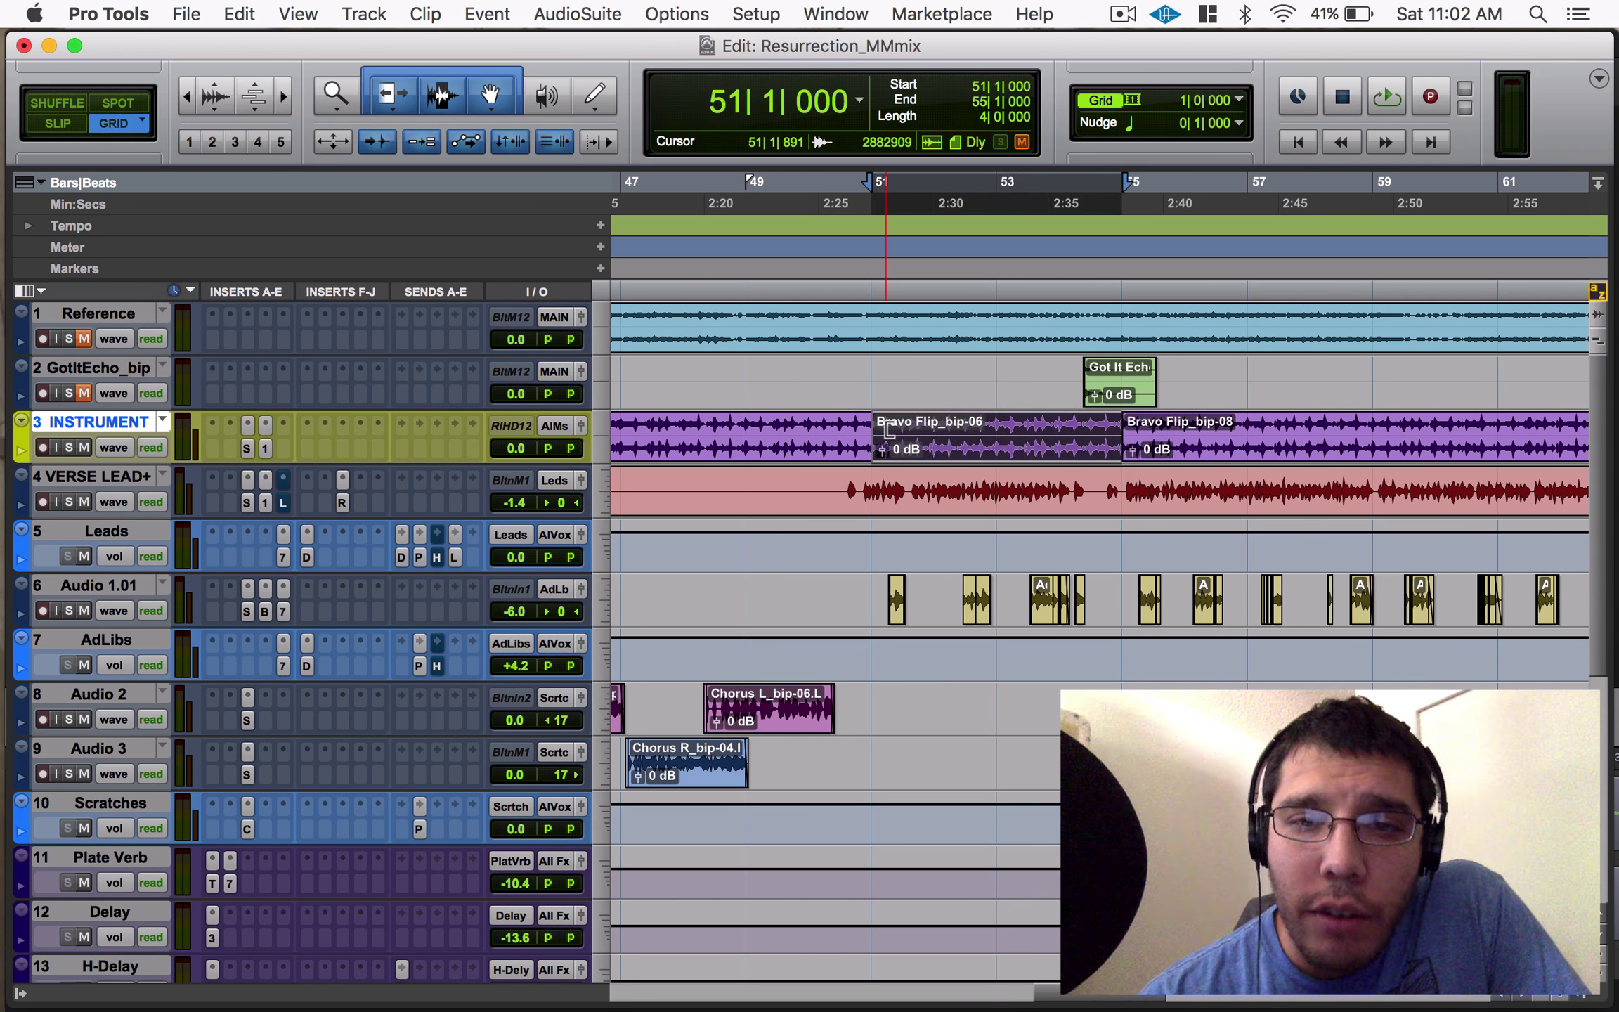
Play the mix from 50|1|000 through the replaced beat up to bar 55.
{"action": "key", "text": "space"}
{"action": "left_click", "coordinate": [808, 181]}
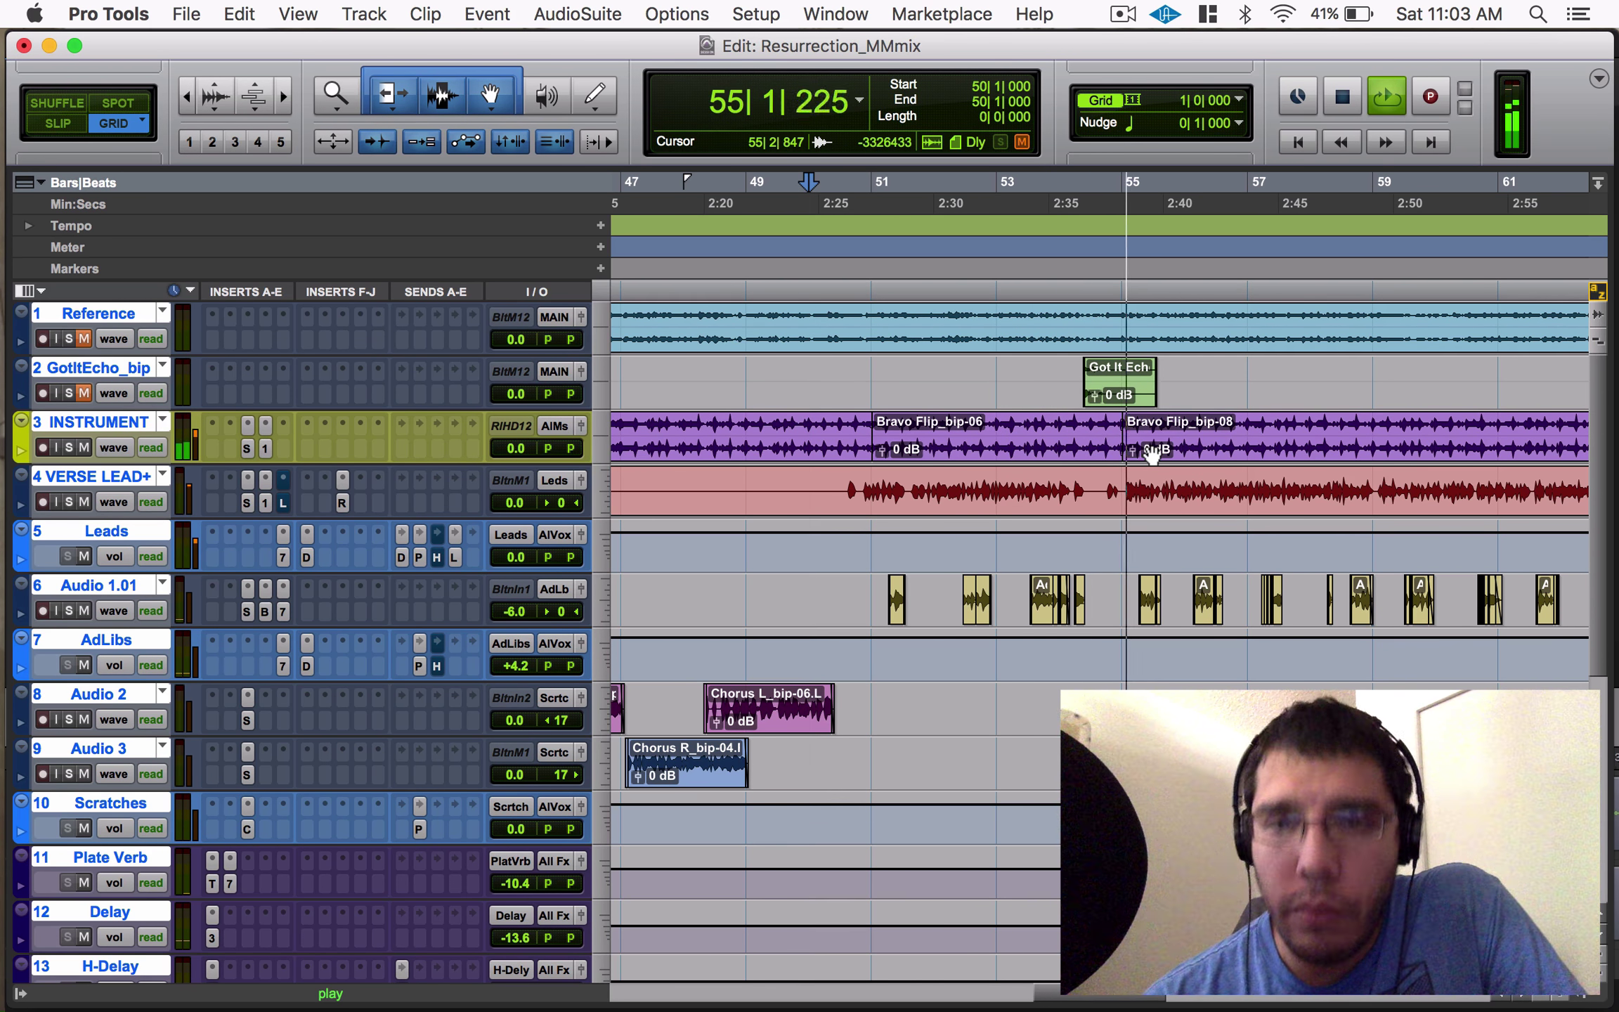
{"action": "key", "text": "space"}
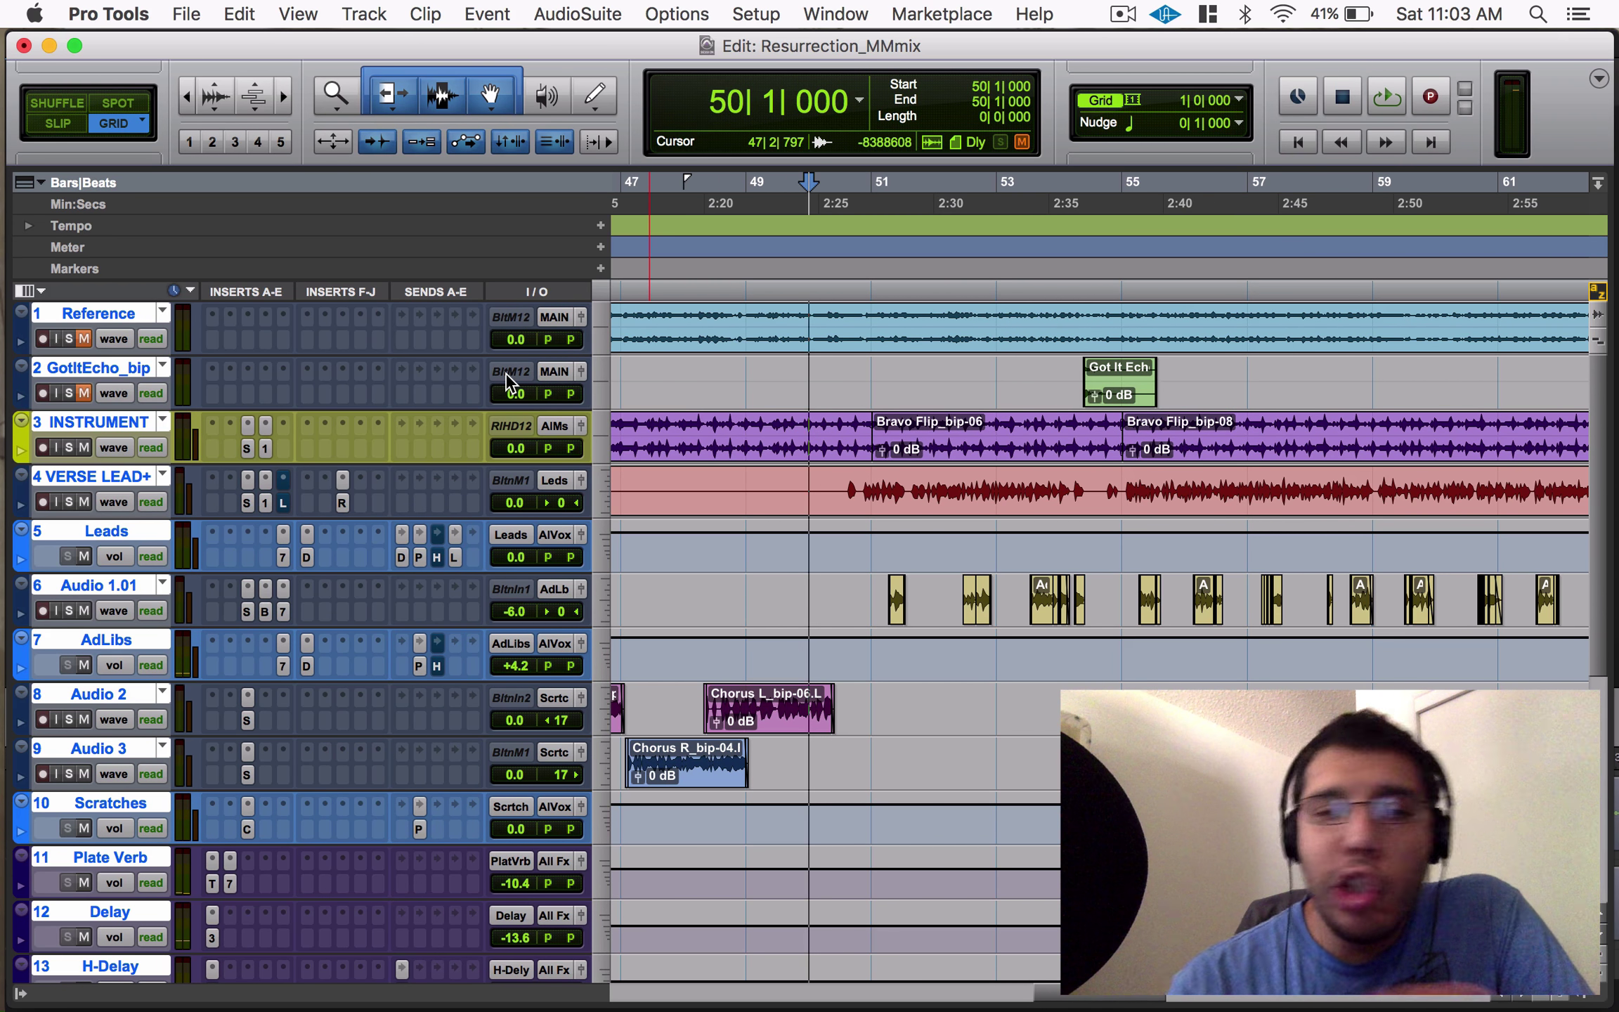
Insert a multichannel EQ3 7-Band on the INSTRUMENT track and reposition its plug-in window.
{"action": "left_click", "coordinate": [285, 422]}
{"action": "mouse_move", "coordinate": [407, 477]}
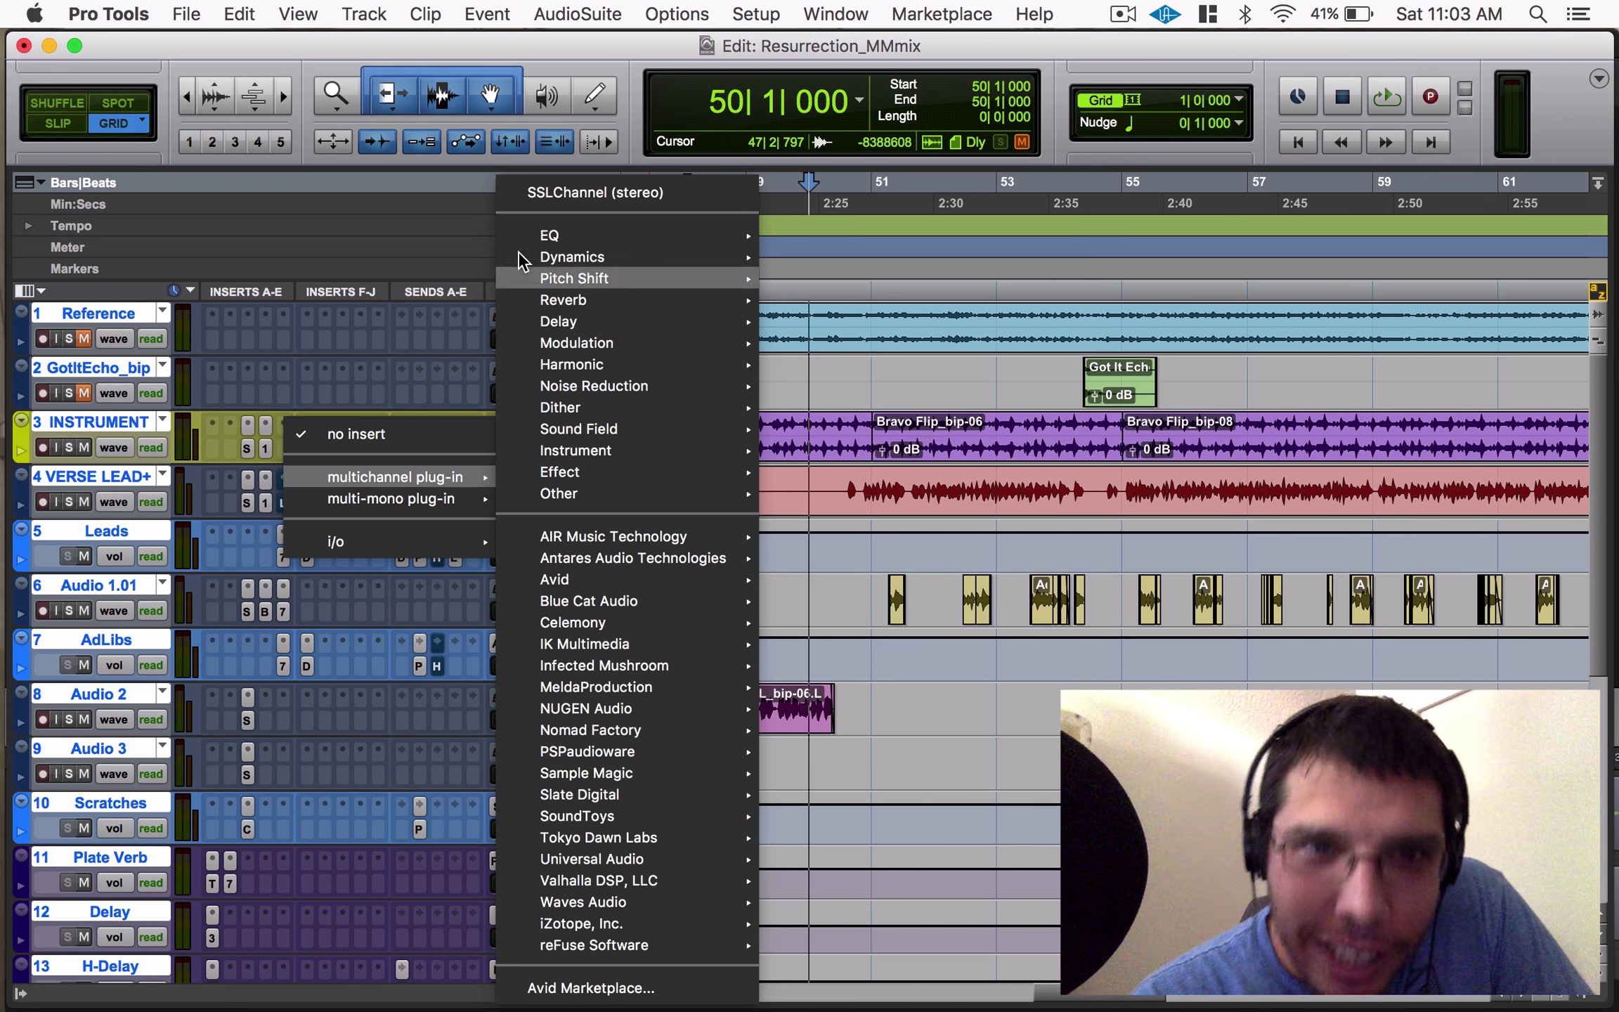
{"action": "mouse_move", "coordinate": [597, 235]}
{"action": "left_click", "coordinate": [865, 219]}
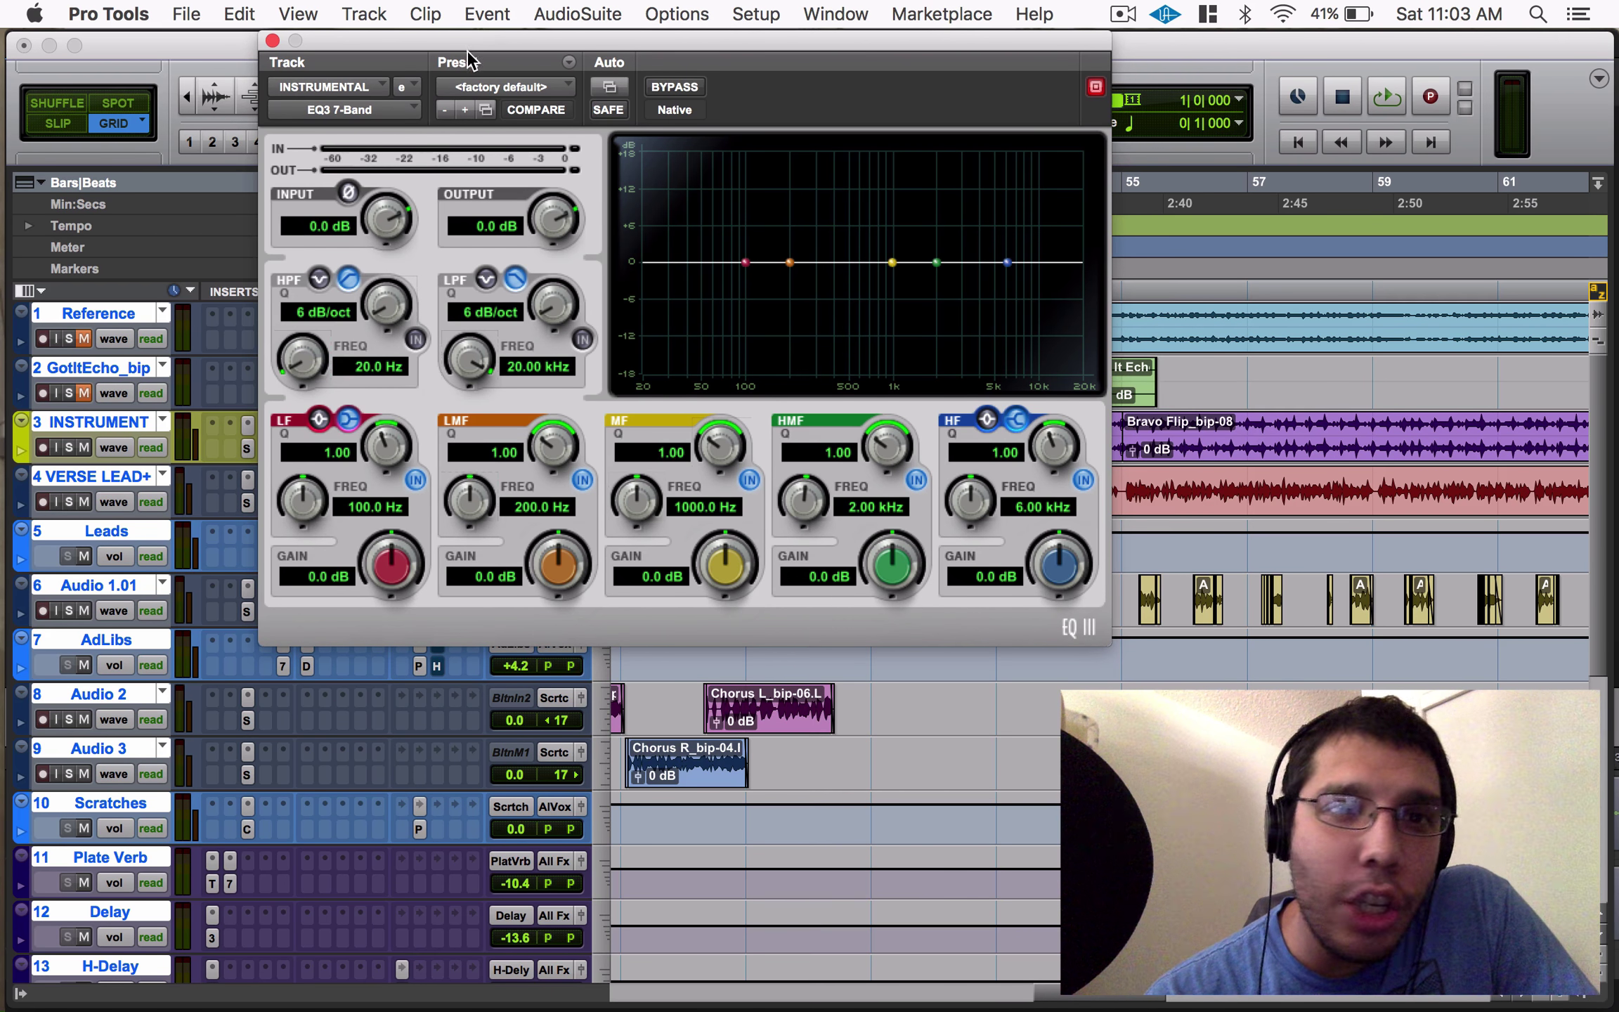
{"action": "left_click_drag", "start_coordinate": [467, 51], "coordinate": [498, 163]}
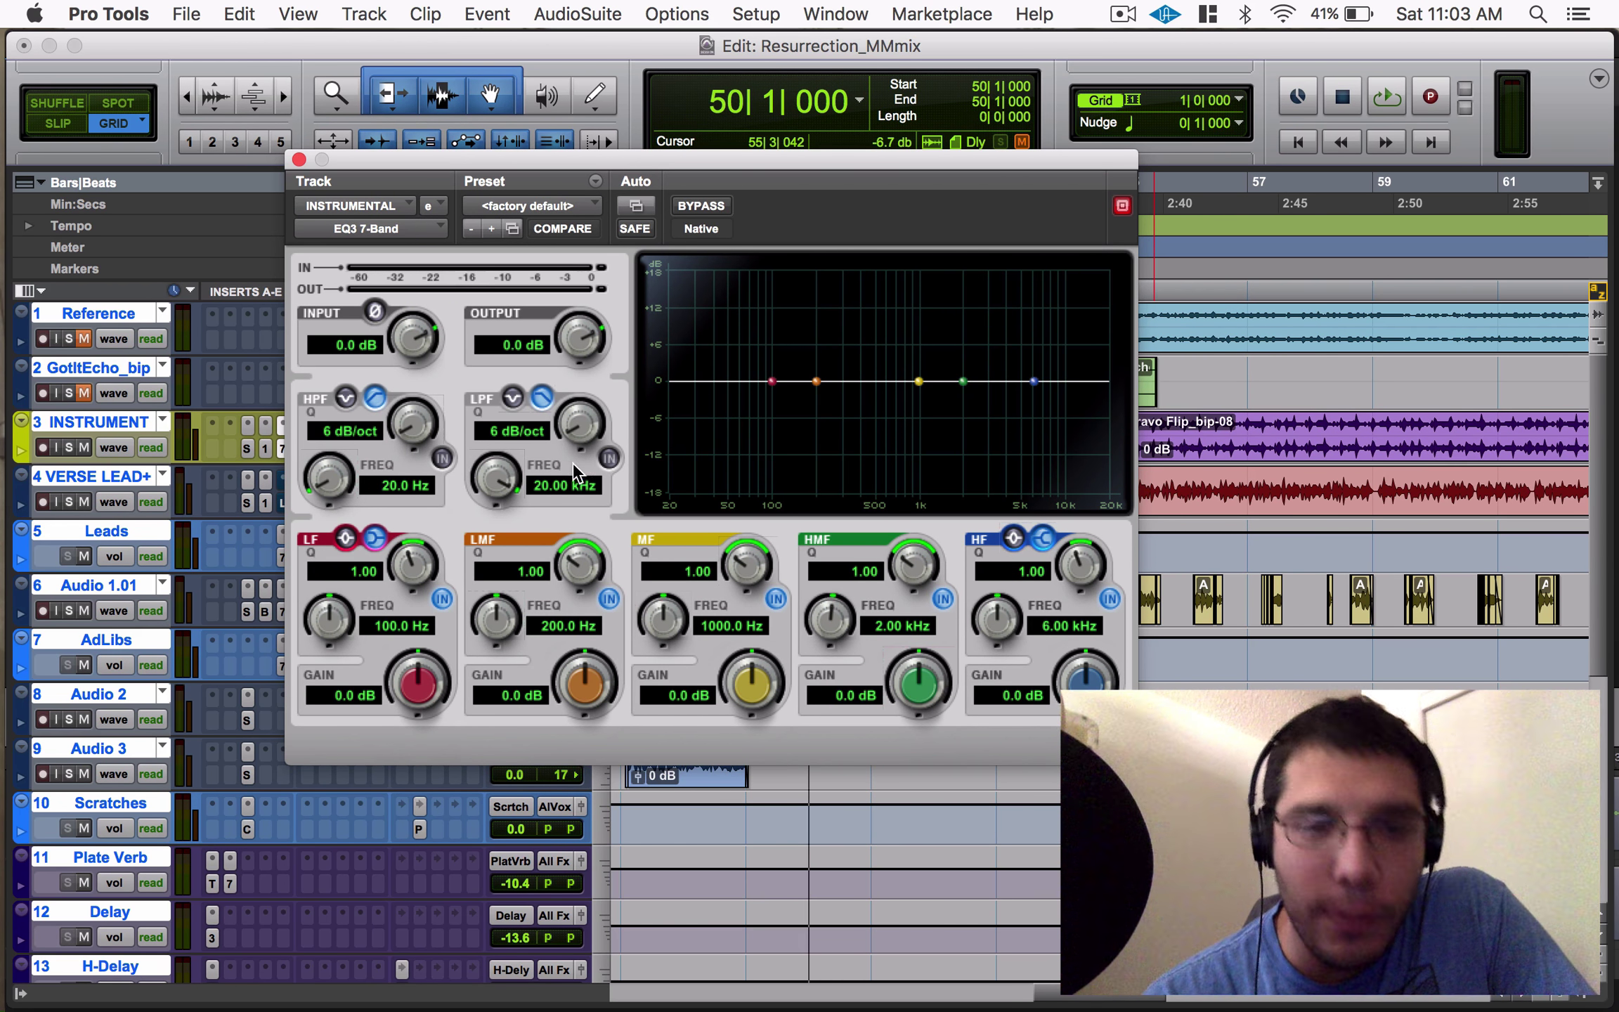
Set the EQ's low-pass filter to 550 Hz at 24 dB/oct, leaving the plug-in bypassed and its window closed.
{"action": "left_click", "coordinate": [609, 458]}
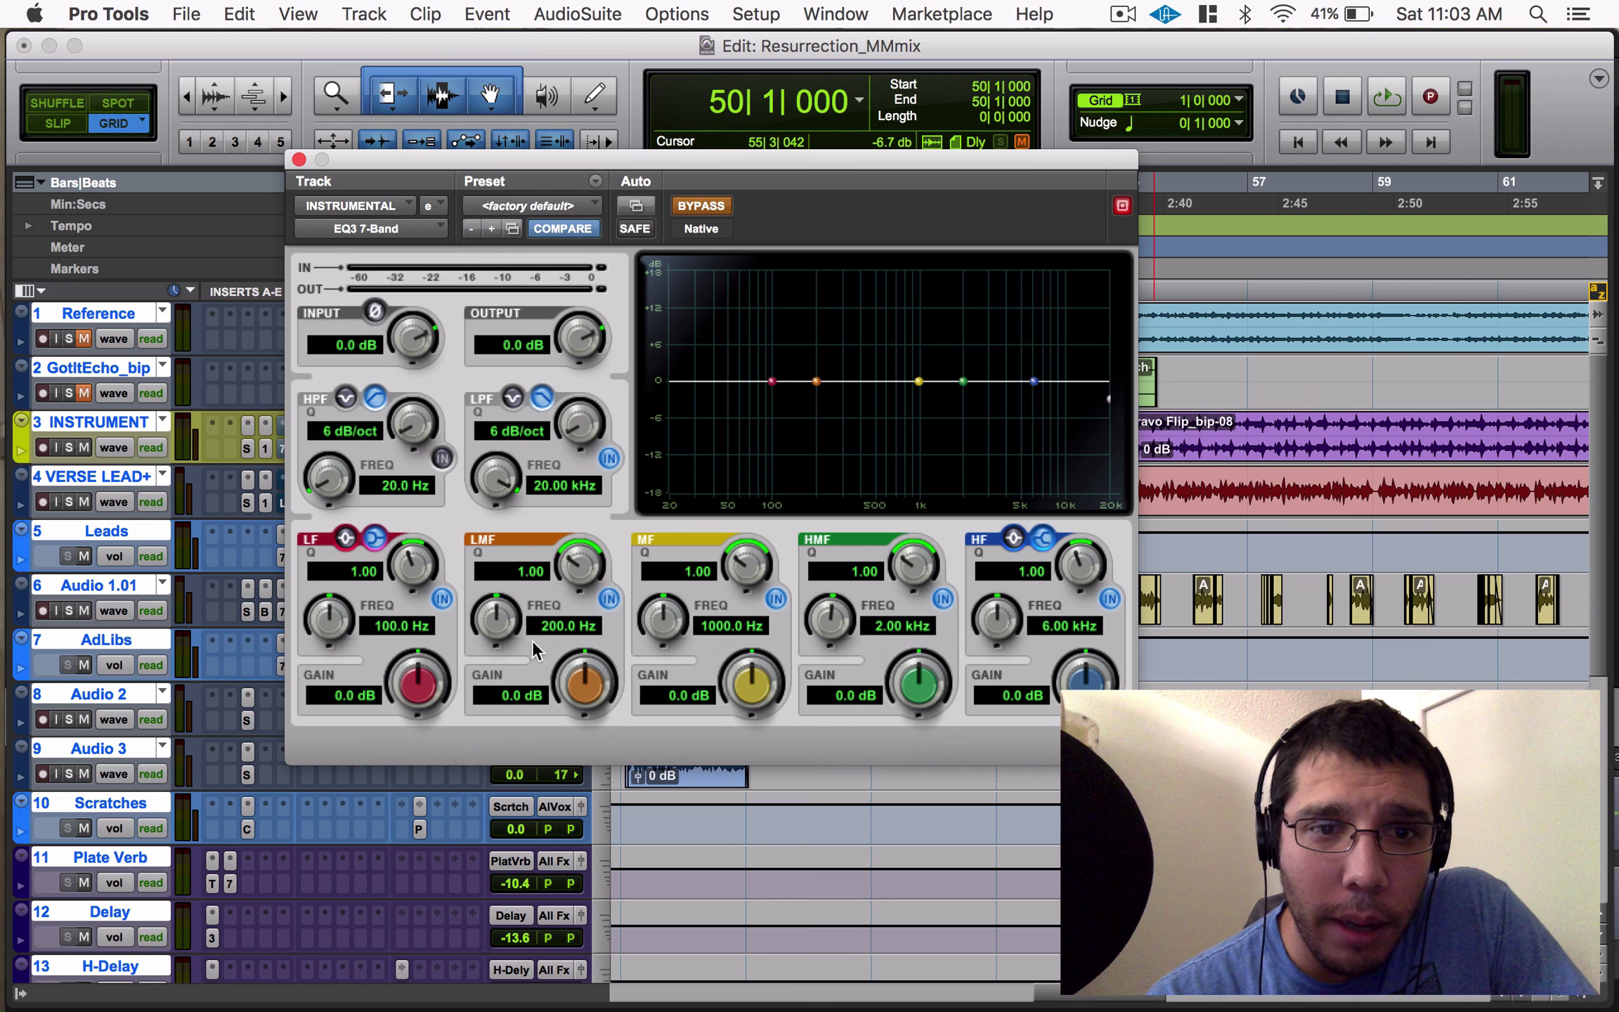
{"action": "left_click", "coordinate": [701, 206]}
{"action": "left_click_drag", "start_coordinate": [495, 478], "coordinate": [495, 534]}
{"action": "left_click_drag", "start_coordinate": [579, 423], "coordinate": [580, 393]}
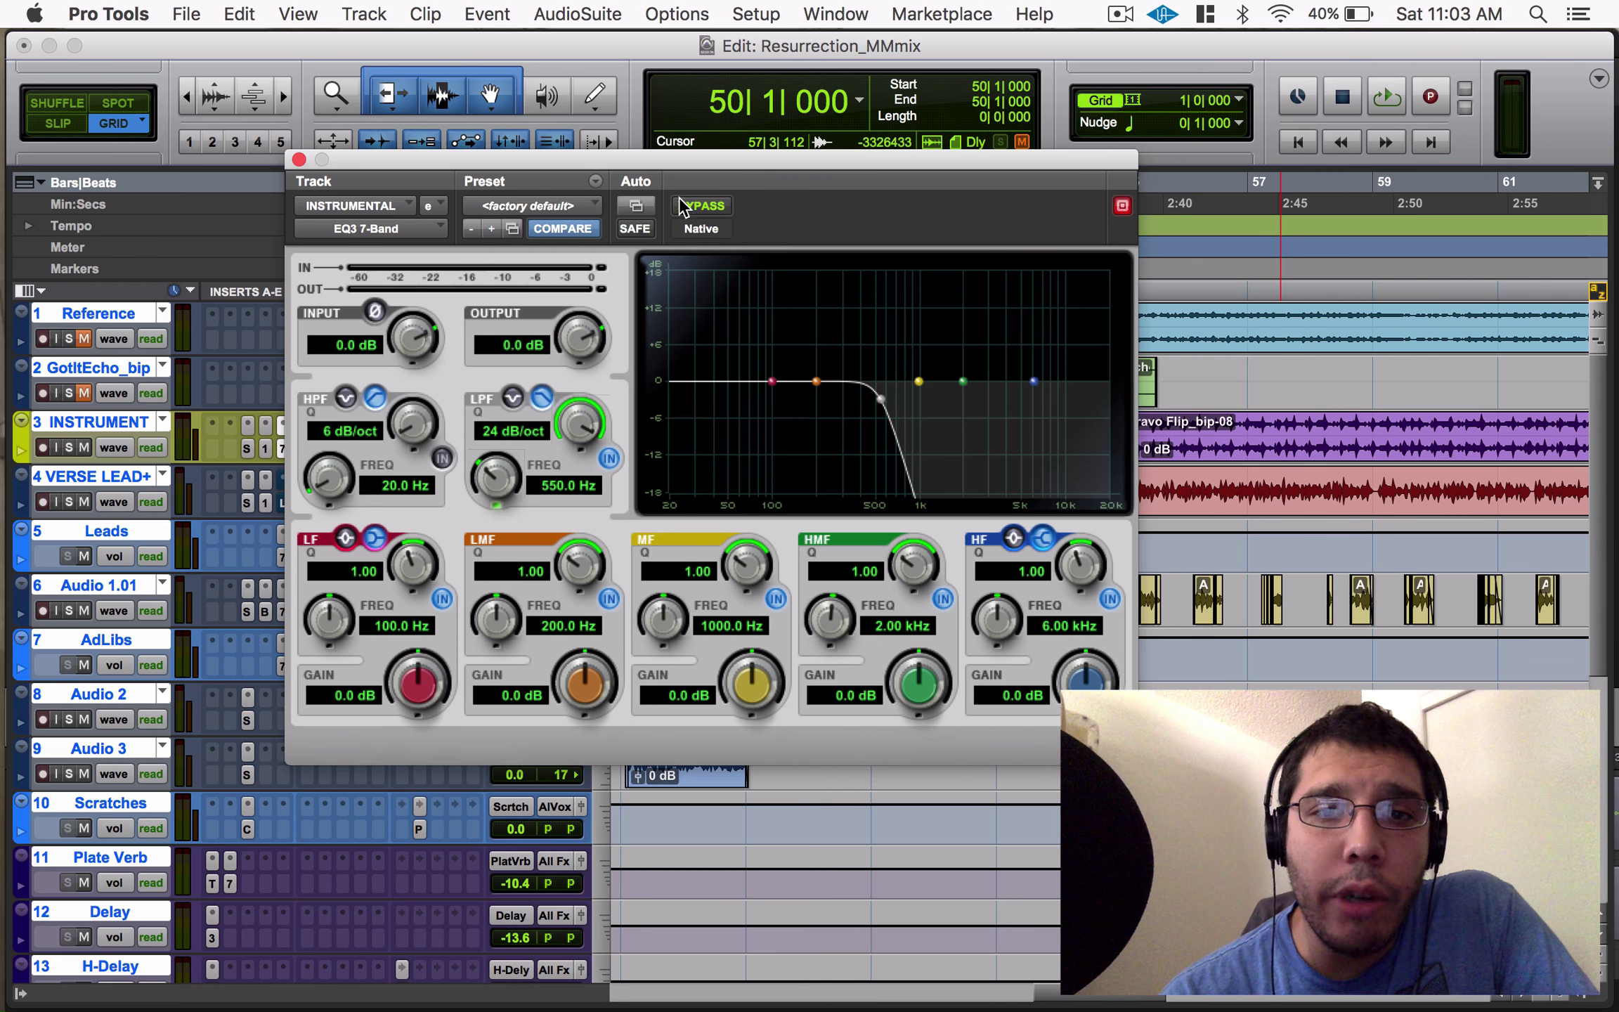
{"action": "left_click", "coordinate": [701, 205]}
{"action": "left_click", "coordinate": [299, 160]}
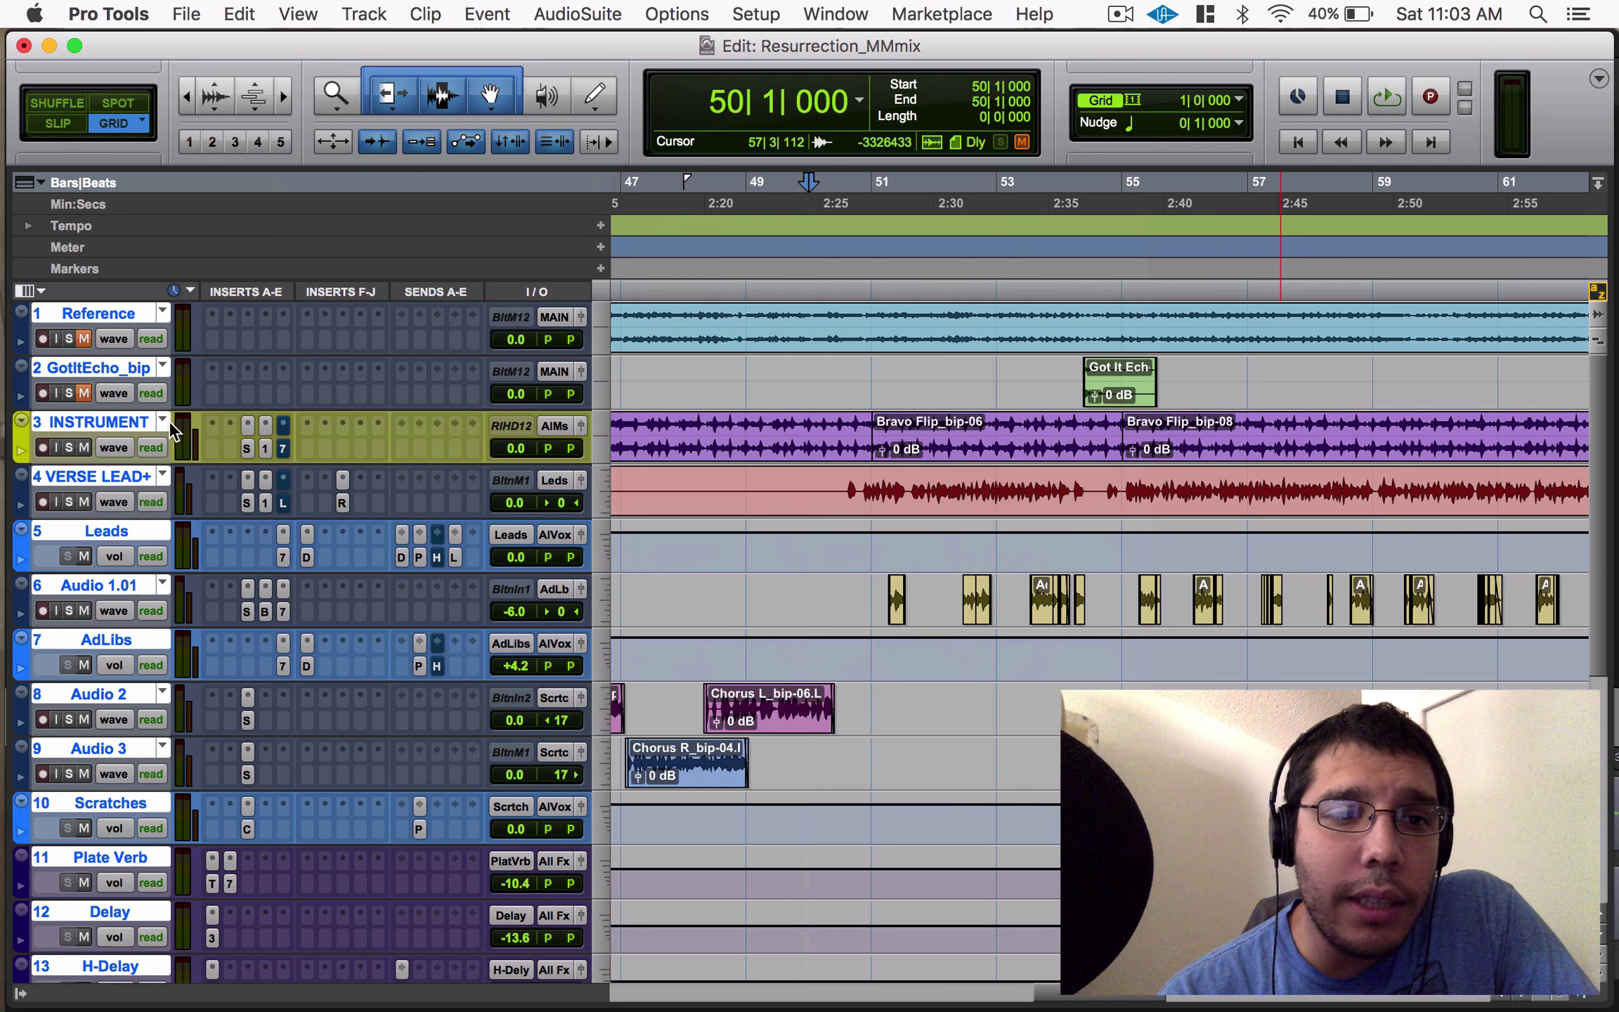
Automate the EQ's Master Bypass on the INSTRUMENT track so the filter is active only from bar 51 to bar 55.
{"action": "left_click", "coordinate": [124, 443]}
{"action": "mouse_move", "coordinate": [267, 556]}
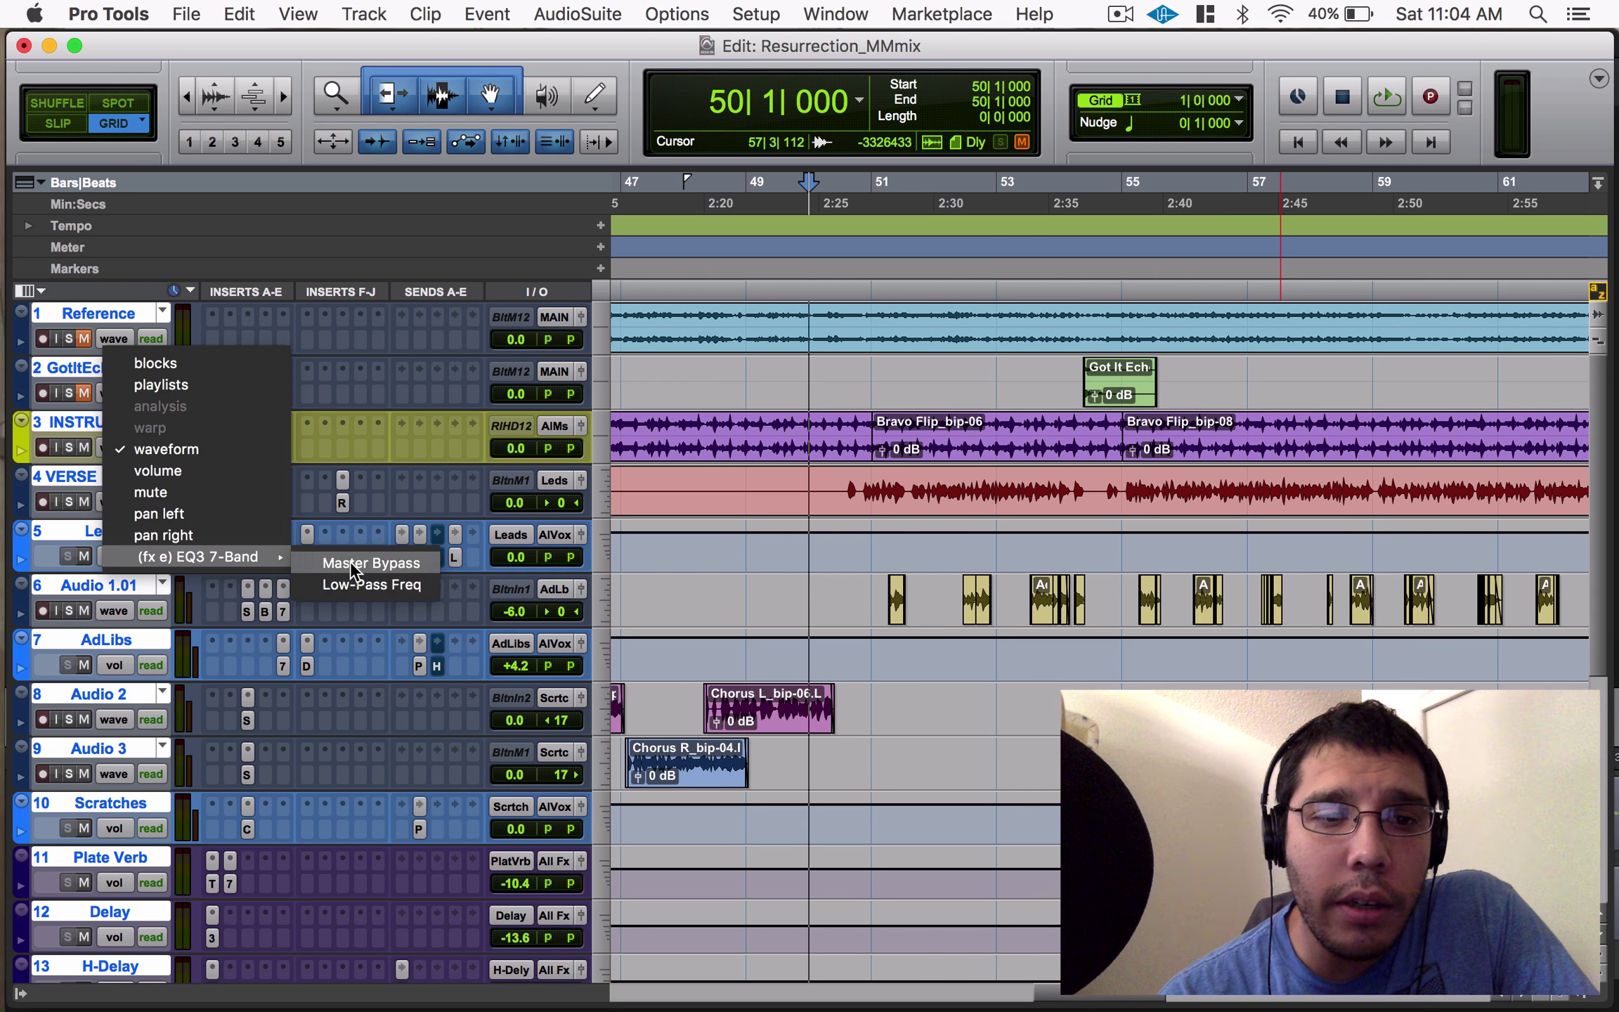
{"action": "left_click", "coordinate": [351, 560]}
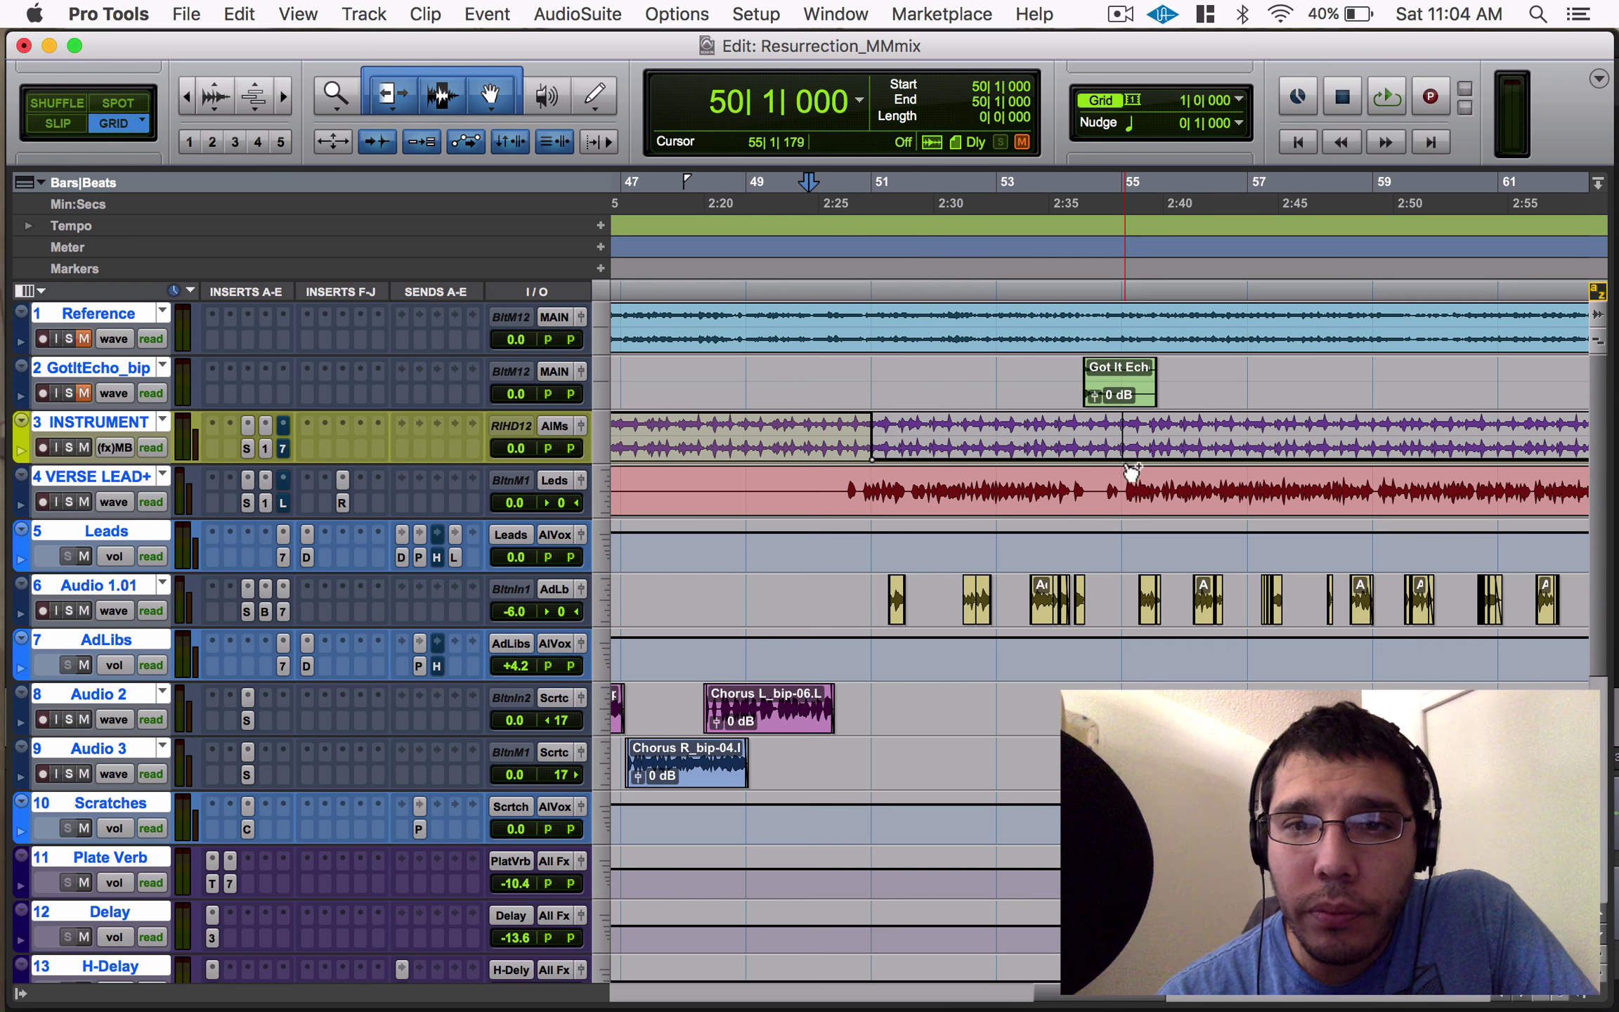
{"action": "key", "text": "space"}
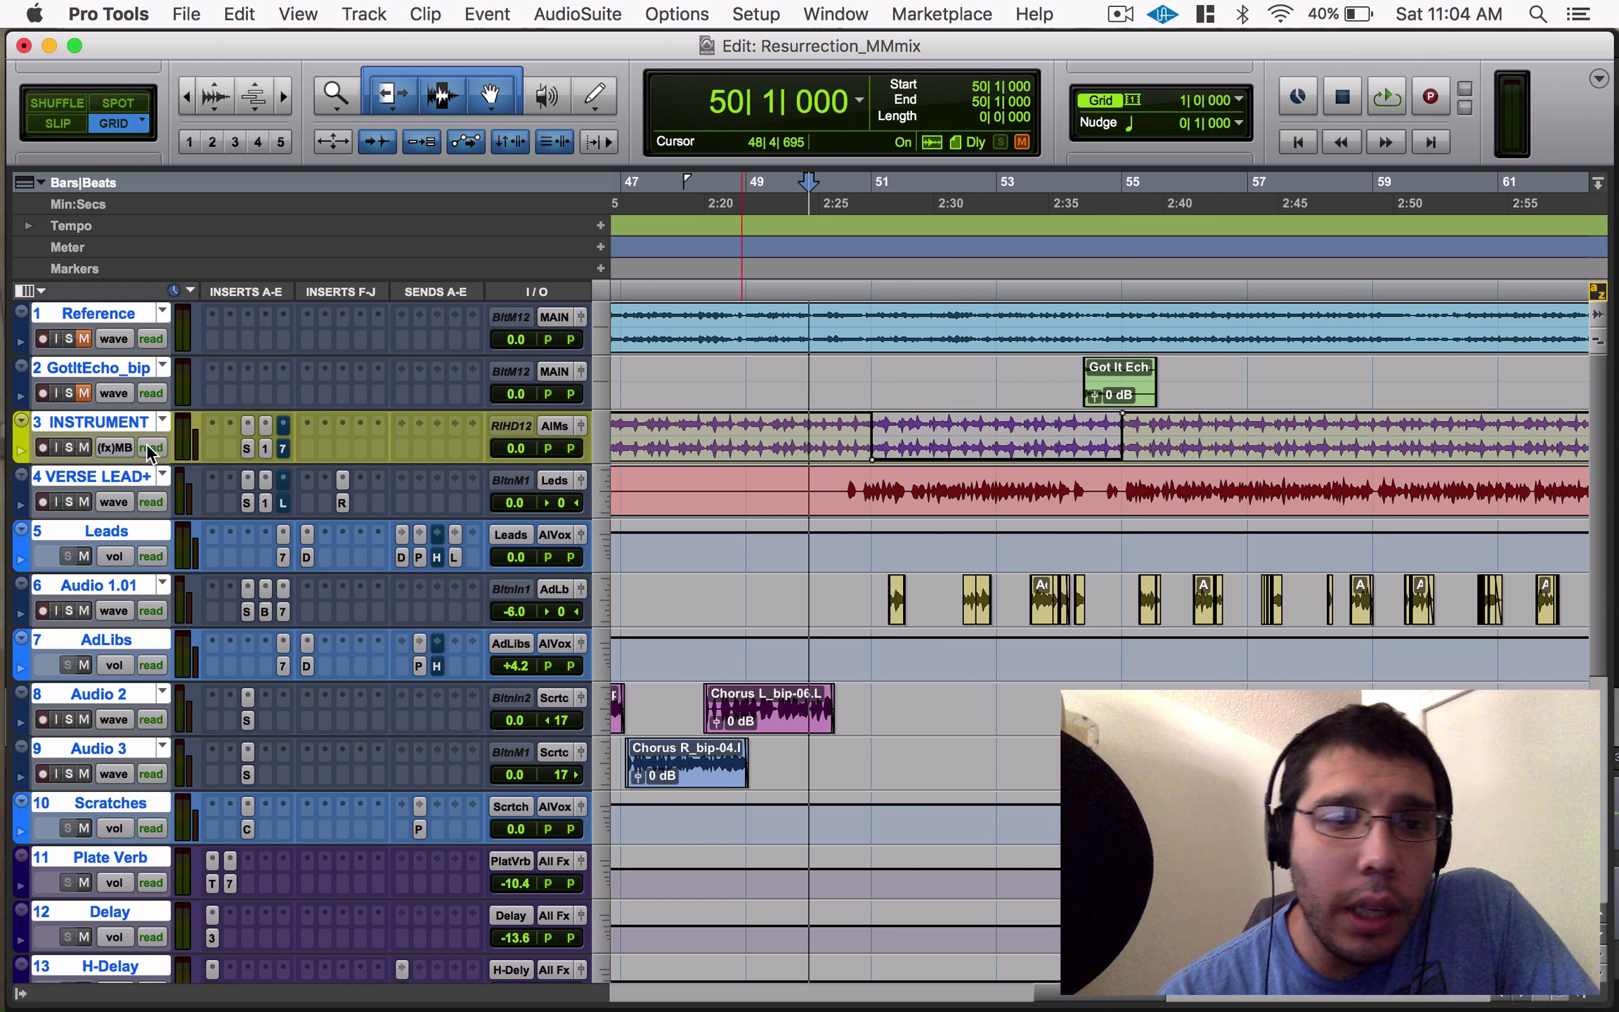
Show a Low-Pass Freq automation lane under the INSTRUMENT track and keep the EQ window open clear of bars 51 to 55.
{"action": "left_click", "coordinate": [21, 450]}
{"action": "left_click", "coordinate": [125, 486]}
{"action": "mouse_move", "coordinate": [260, 552]}
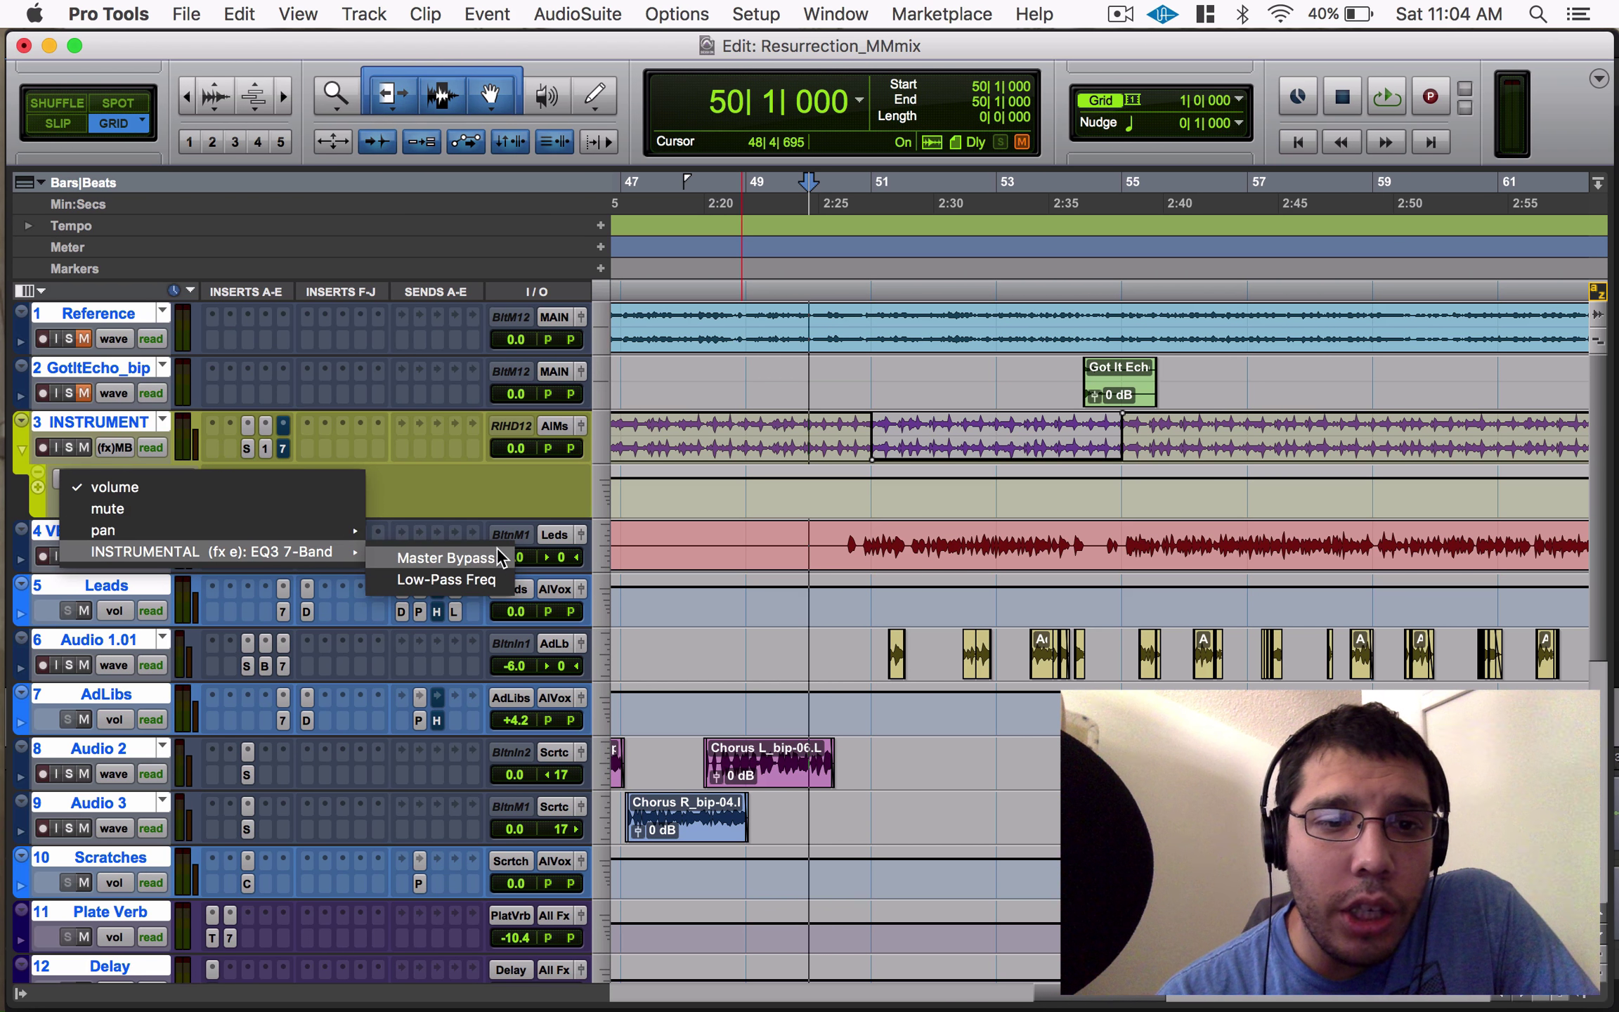
{"action": "left_click", "coordinate": [460, 578]}
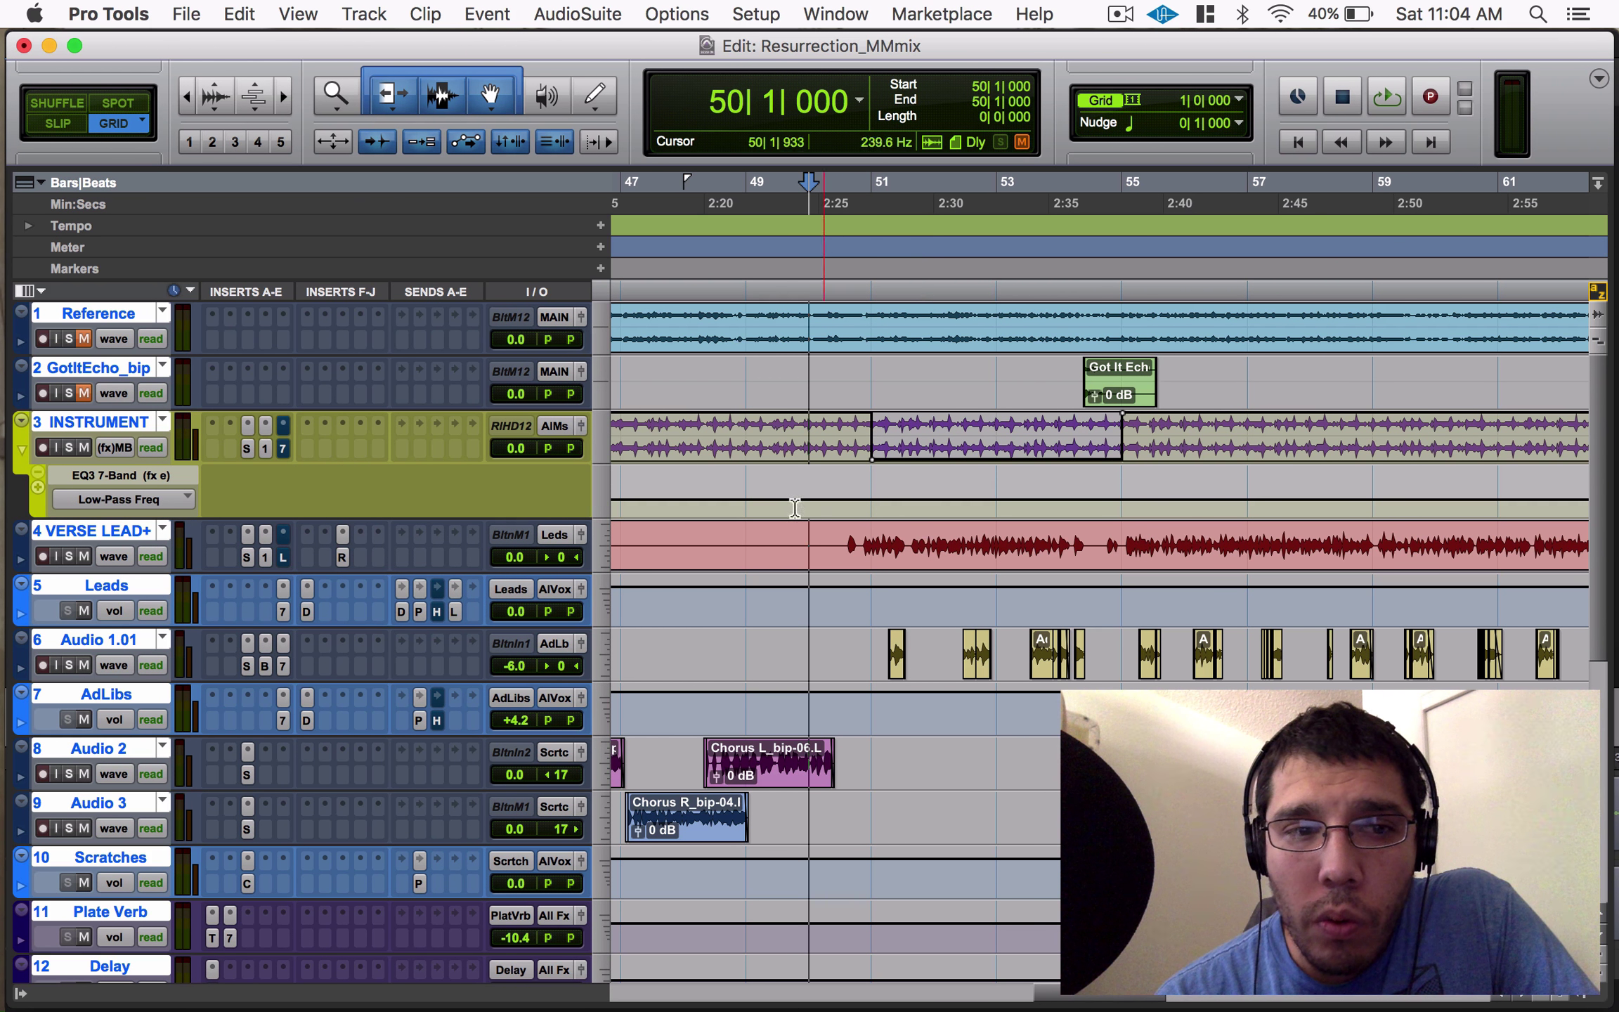
{"action": "left_click", "coordinate": [281, 450]}
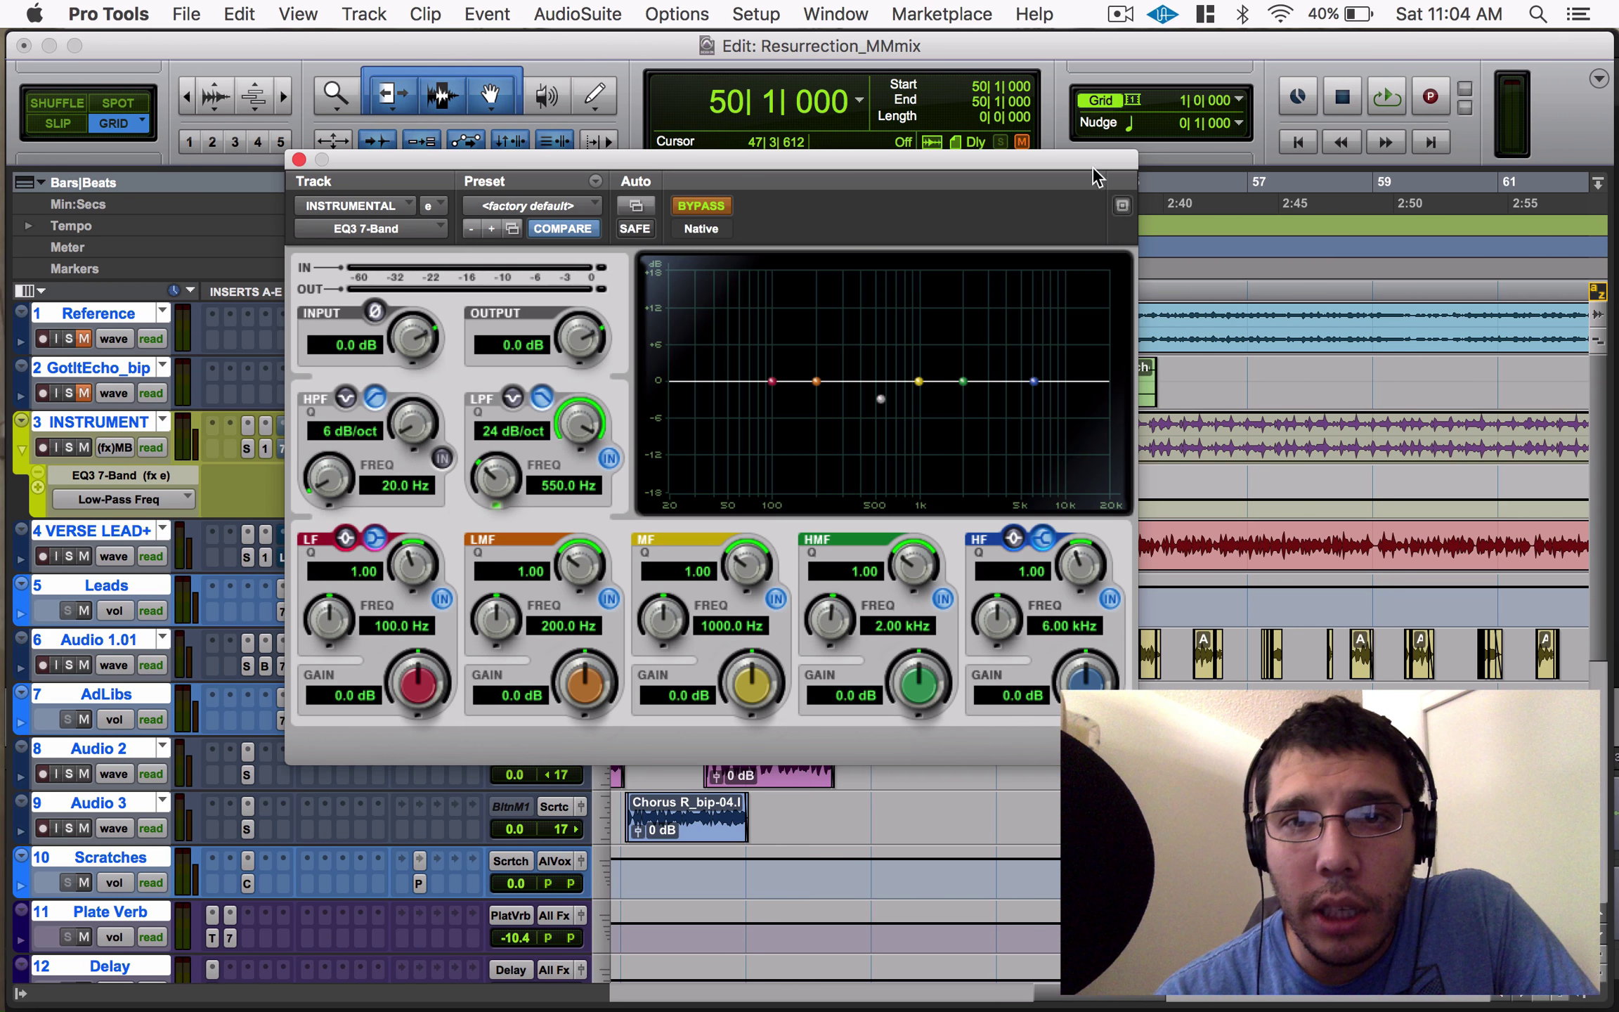
{"action": "left_click_drag", "start_coordinate": [1094, 172], "coordinate": [662, 91]}
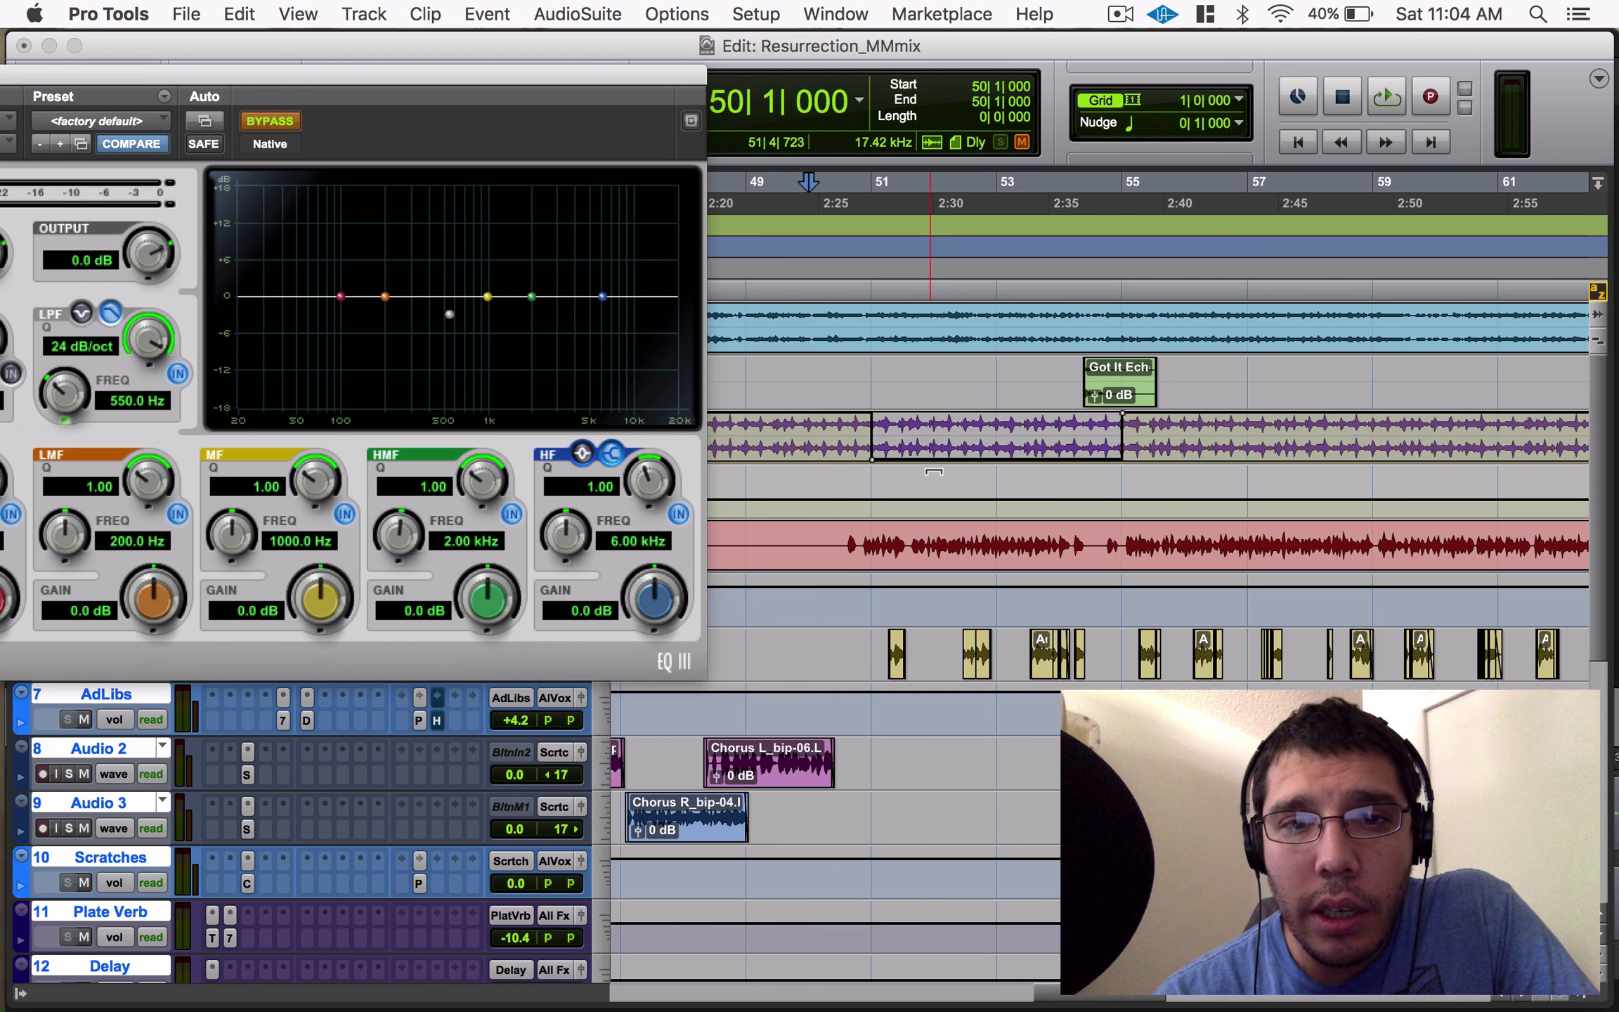
Draw a rising low-pass frequency sweep on the automation lane from about bar 54 to its peak at bar 55.
{"action": "left_click", "coordinate": [1122, 499]}
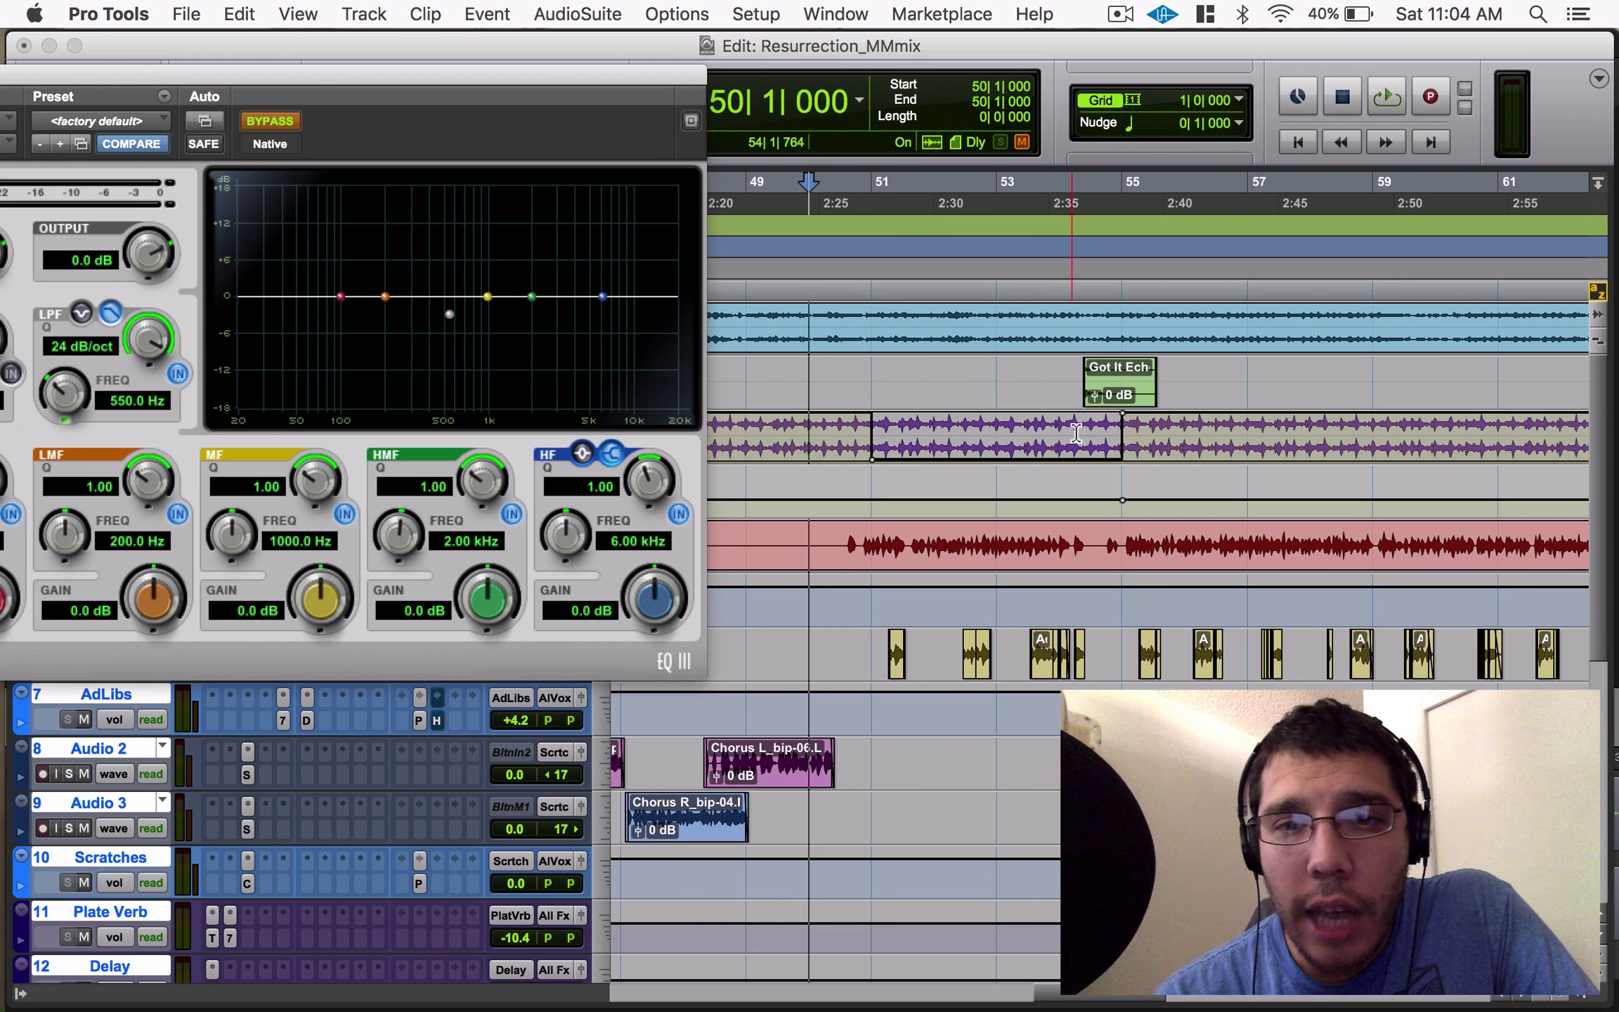
{"action": "left_click", "coordinate": [1054, 500]}
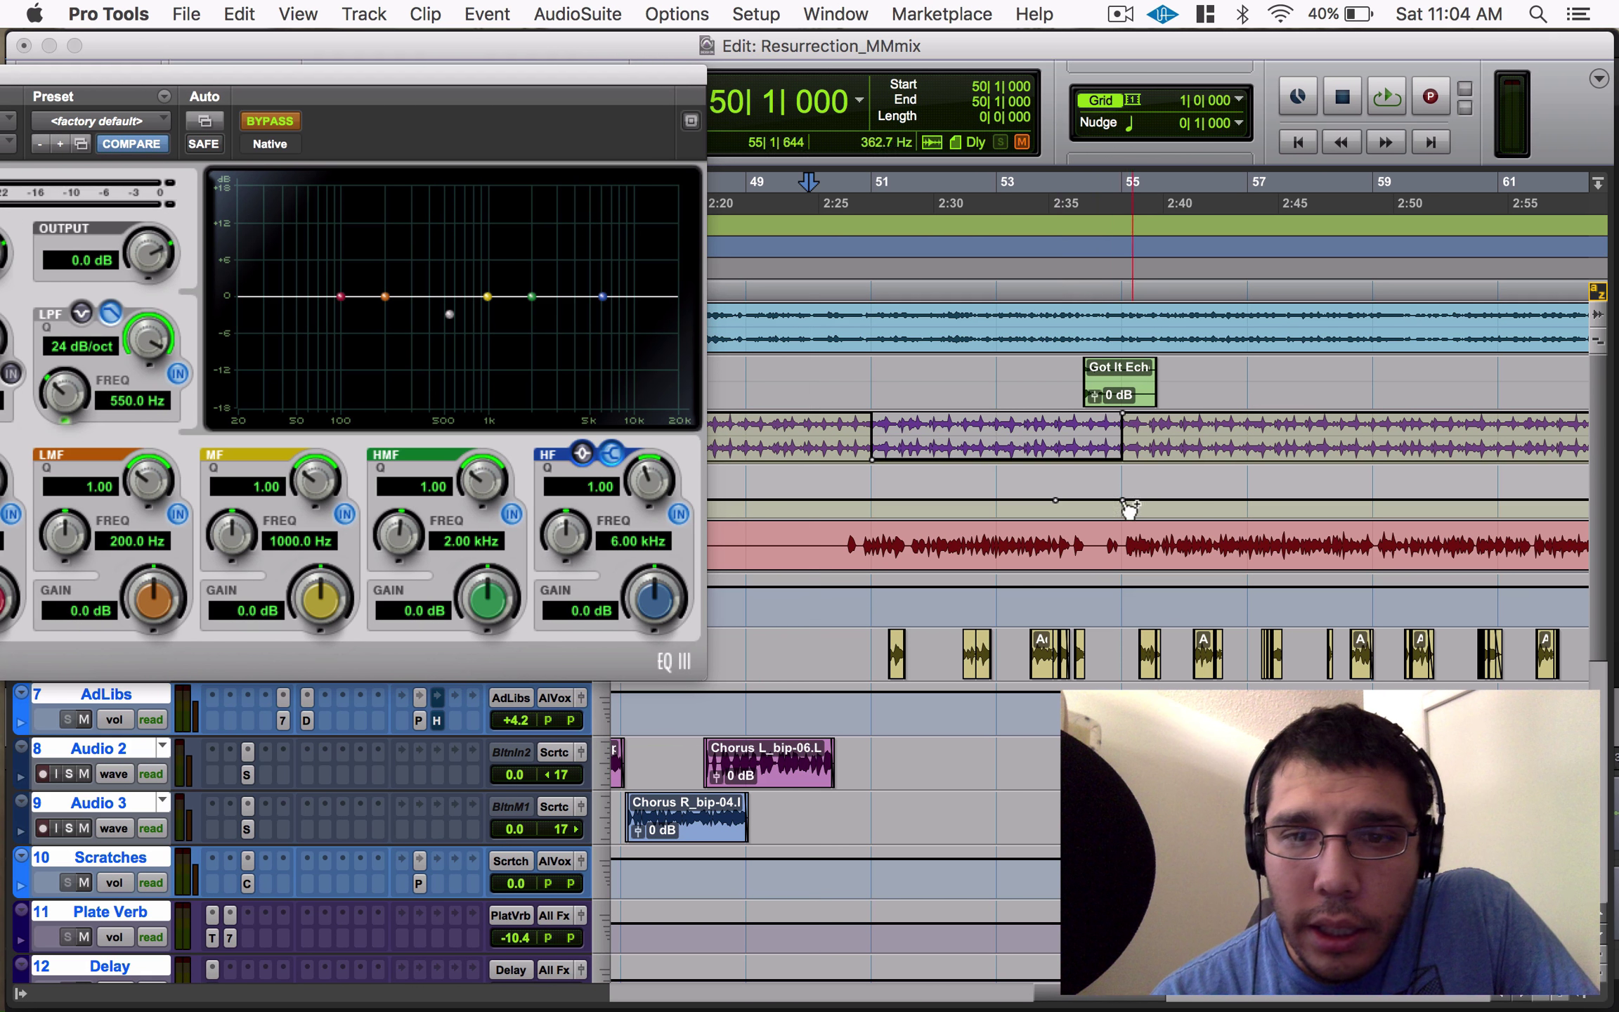
{"action": "left_click_drag", "start_coordinate": [1117, 500], "coordinate": [1124, 465]}
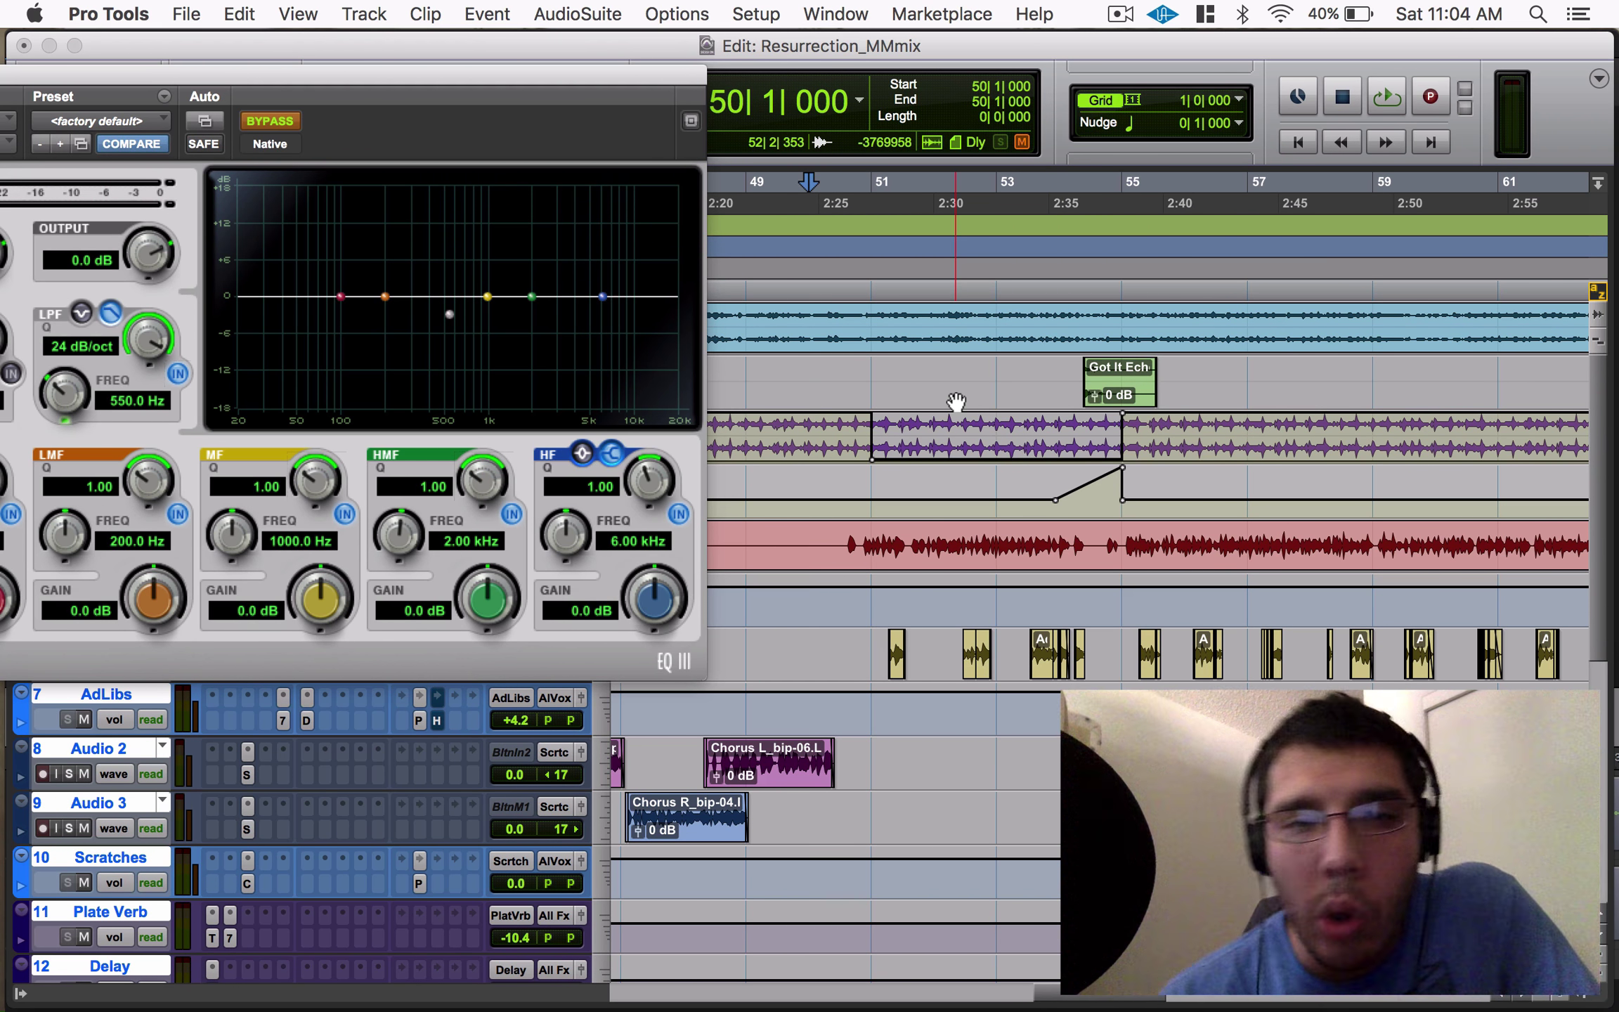
Play the mix from 49|1|000 to check the filtered beat against the EQ curve.
{"action": "key", "text": "1"}
{"action": "key", "text": "space"}
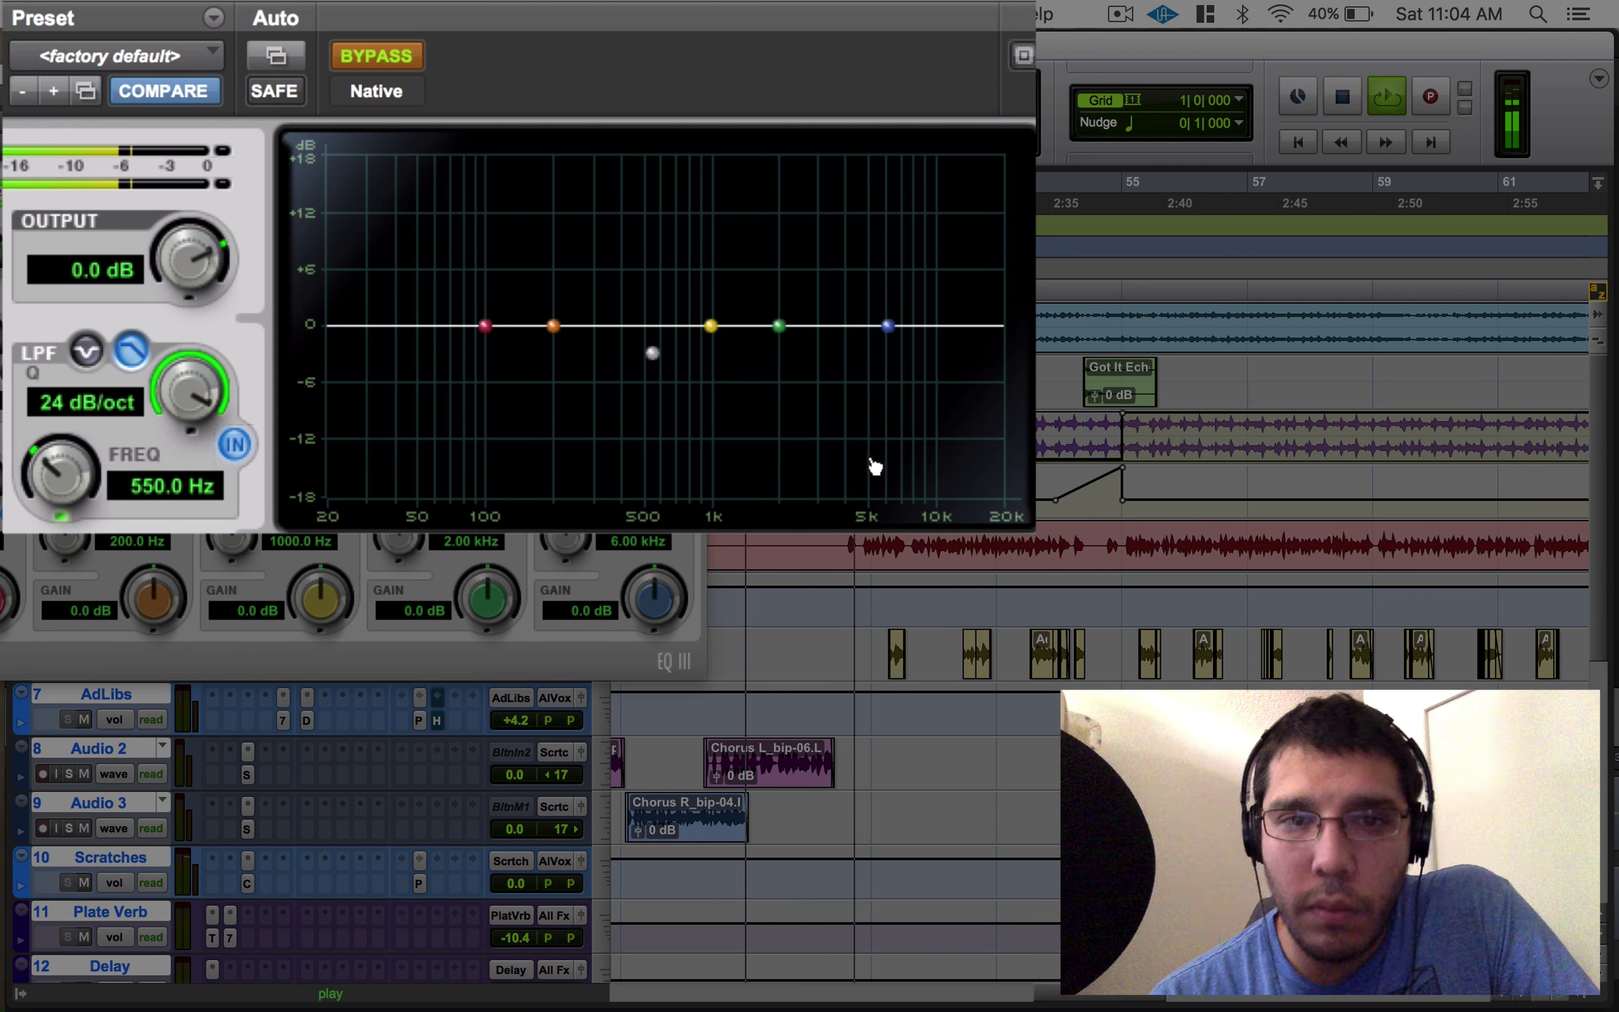
{"action": "key", "text": "super+shift+b"}
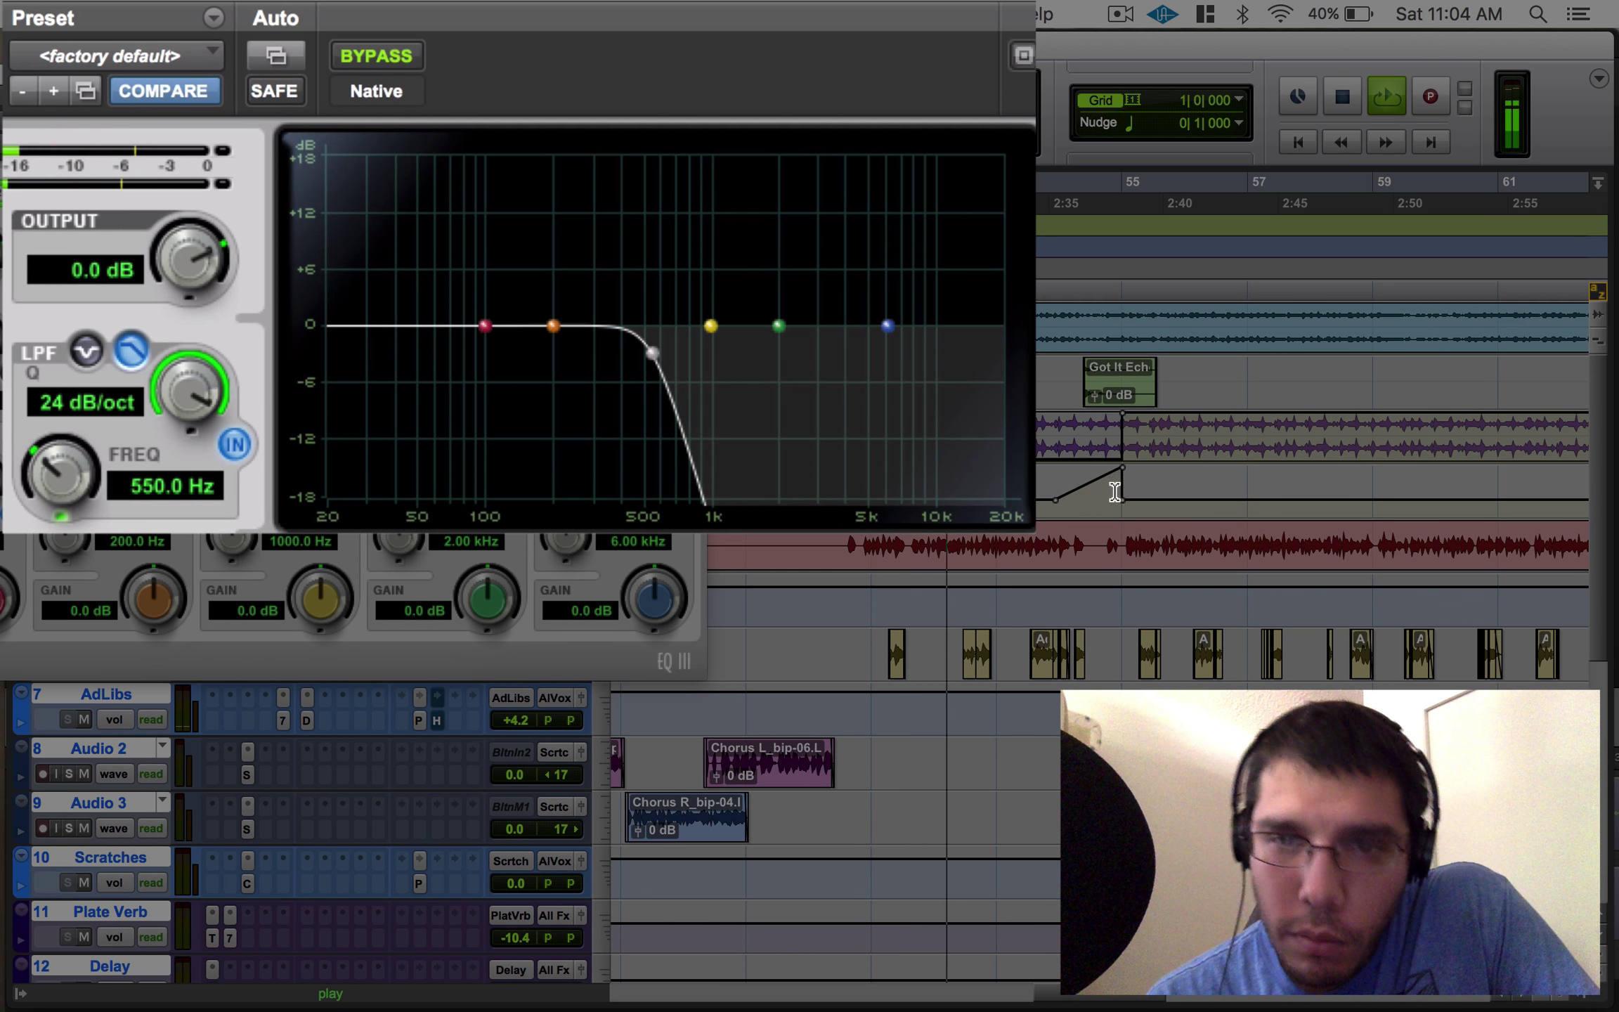
Move the sweep's closing 550 Hz breakpoint slightly past bar 55, check it in playback and close the EQ window.
{"action": "mouse_move", "coordinate": [1142, 498]}
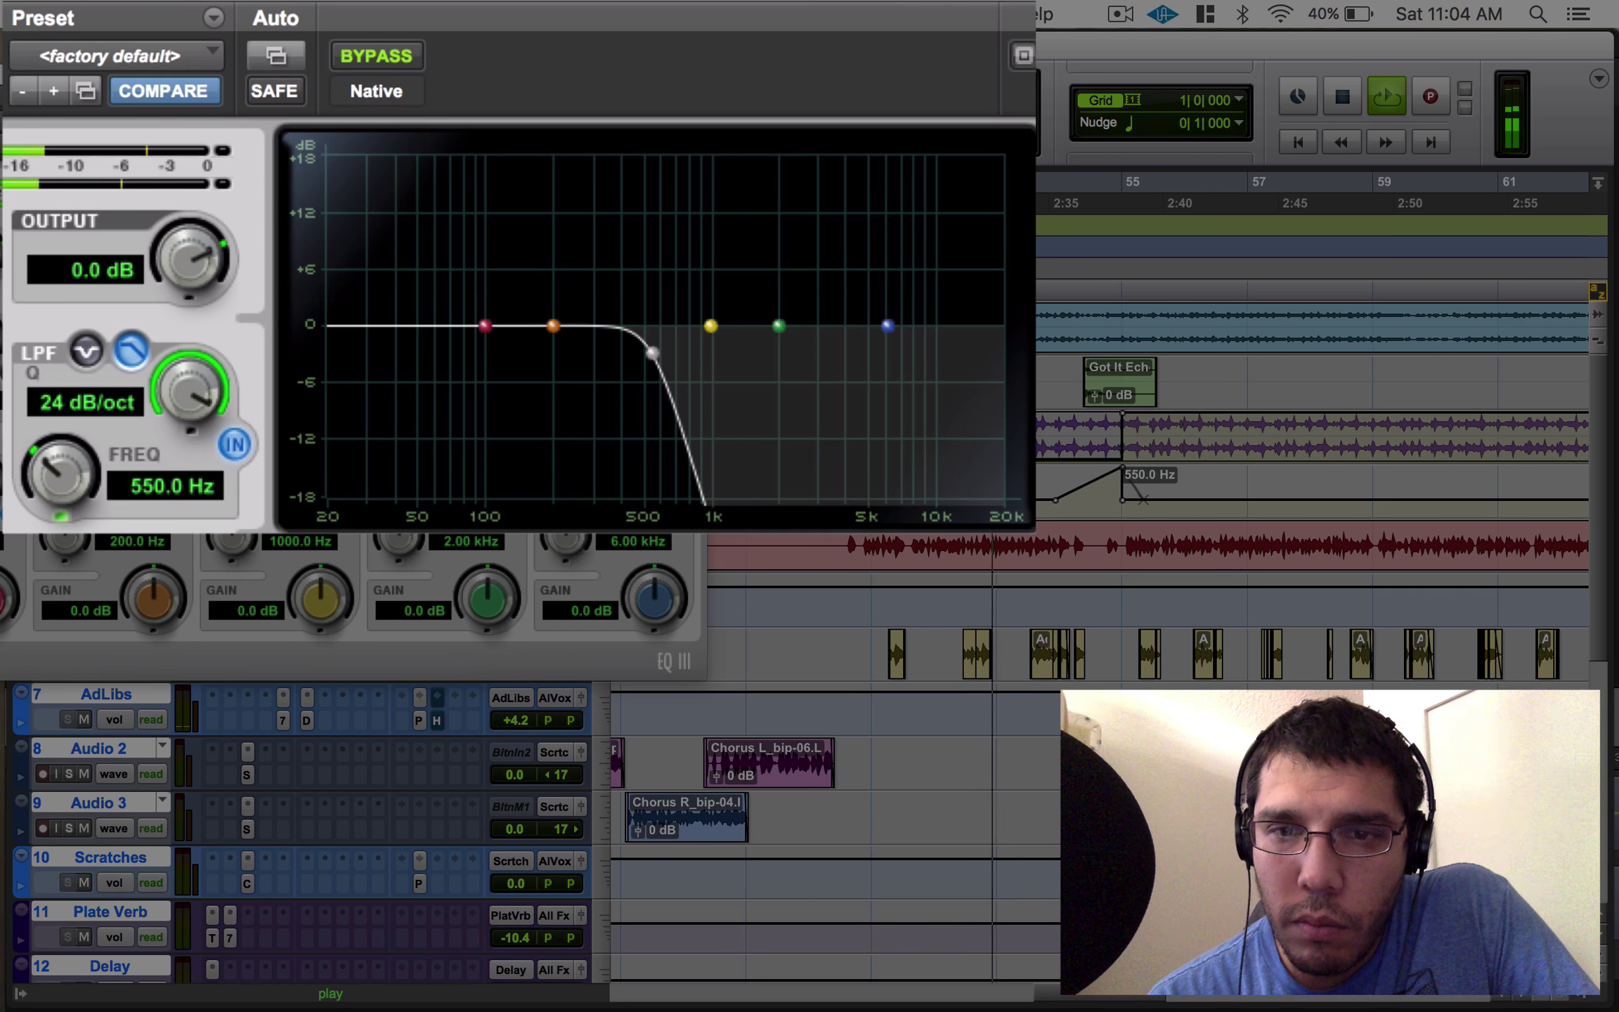
{"action": "left_click_drag", "start_coordinate": [1142, 498], "coordinate": [1146, 502]}
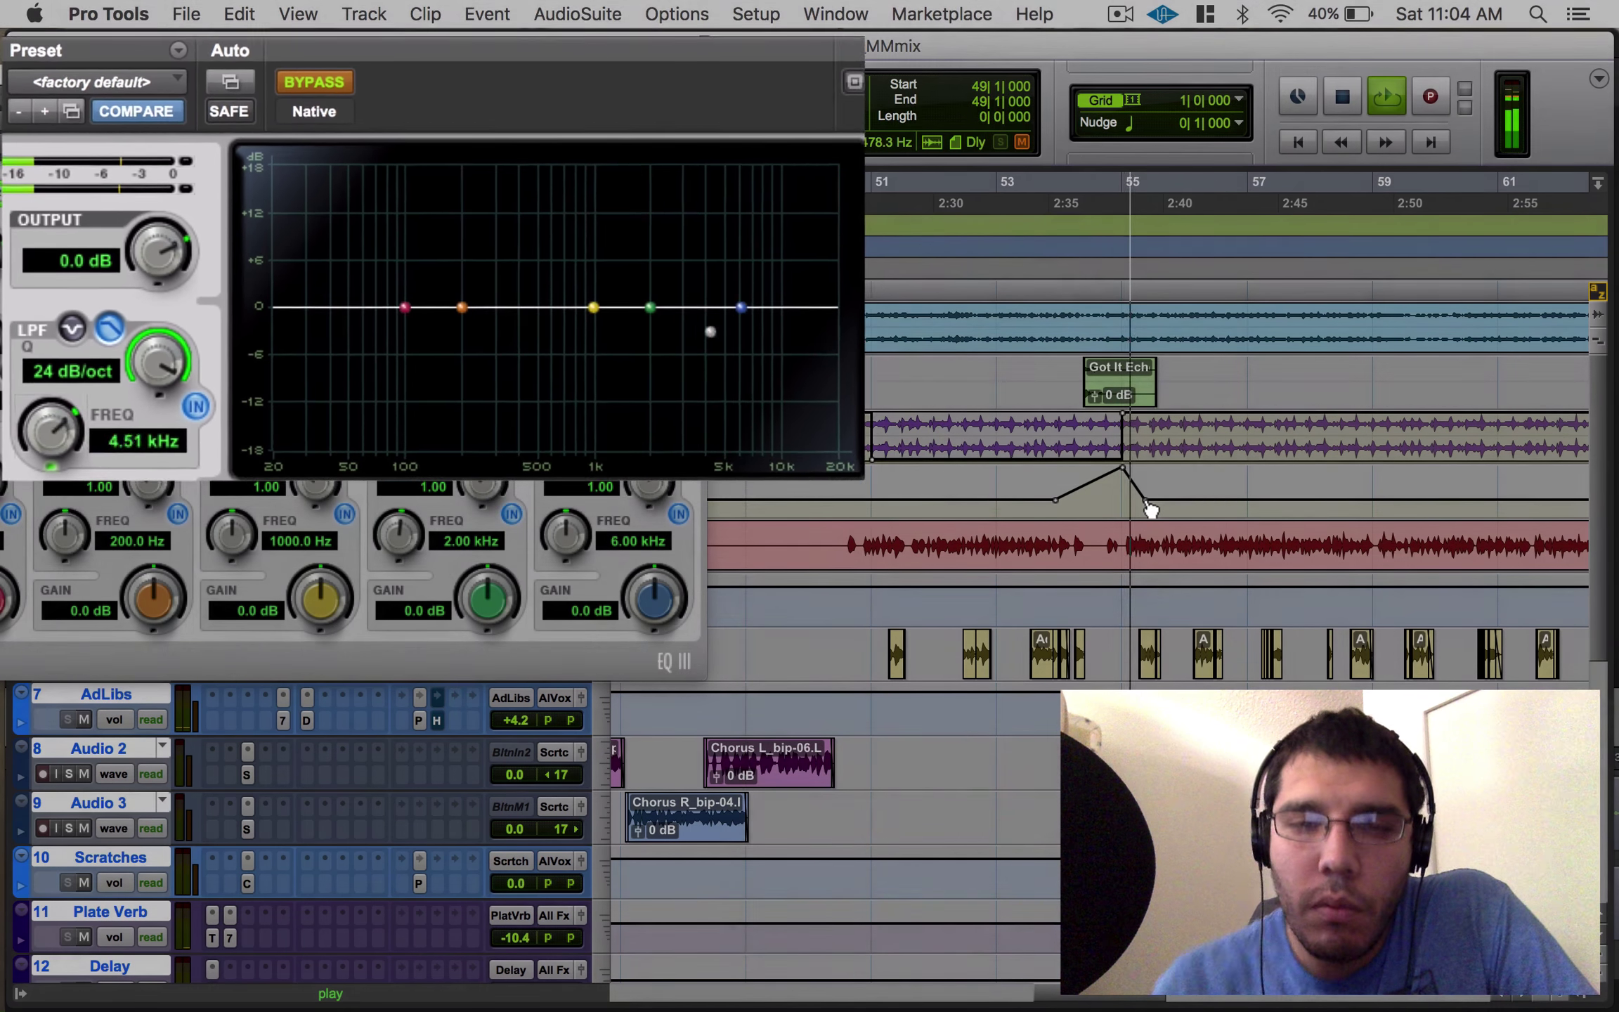
{"action": "key", "text": "space"}
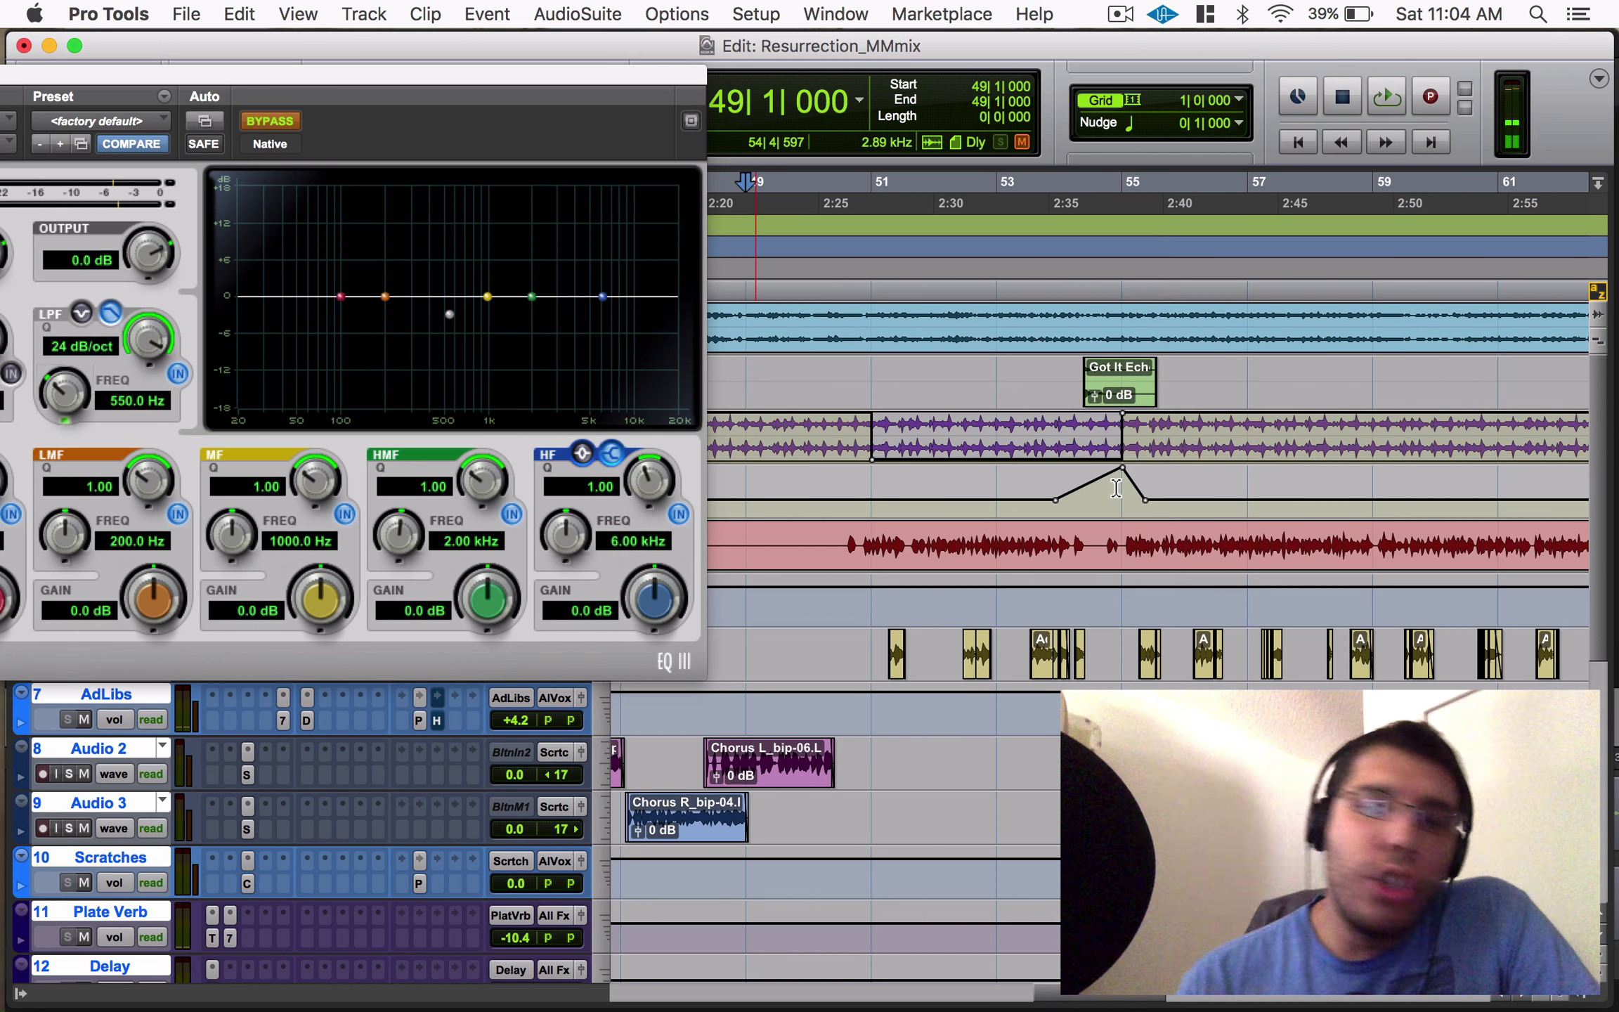
{"action": "left_click_drag", "start_coordinate": [299, 87], "coordinate": [468, 94]}
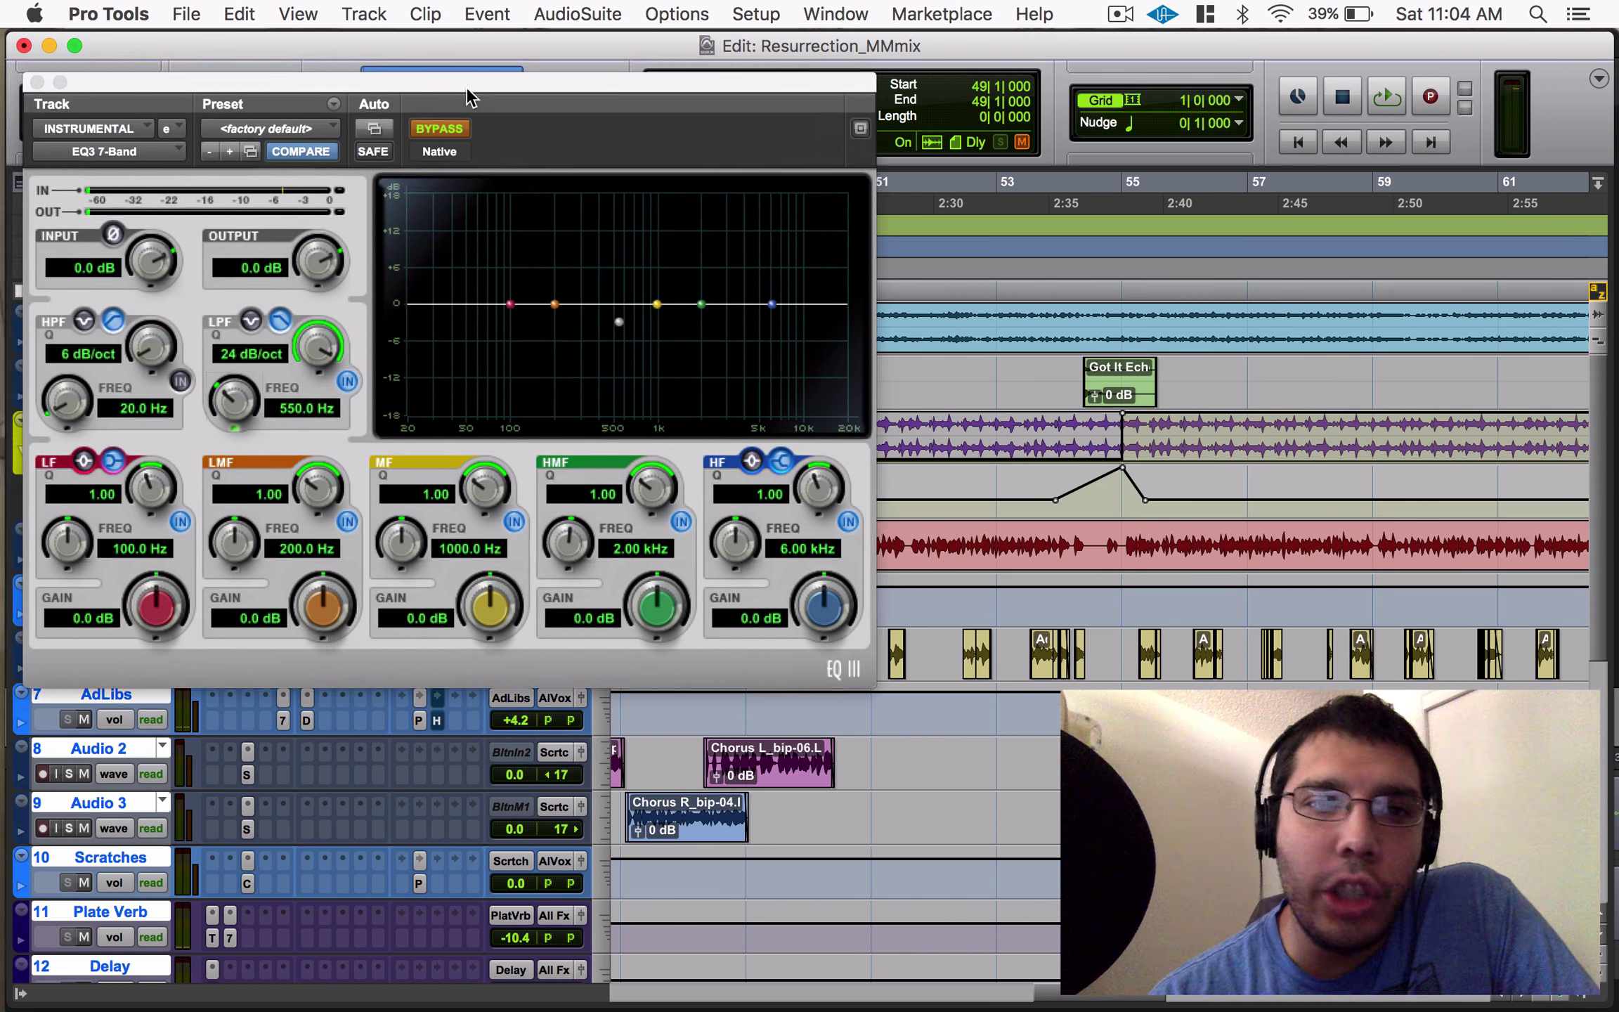
{"action": "left_click", "coordinate": [37, 82]}
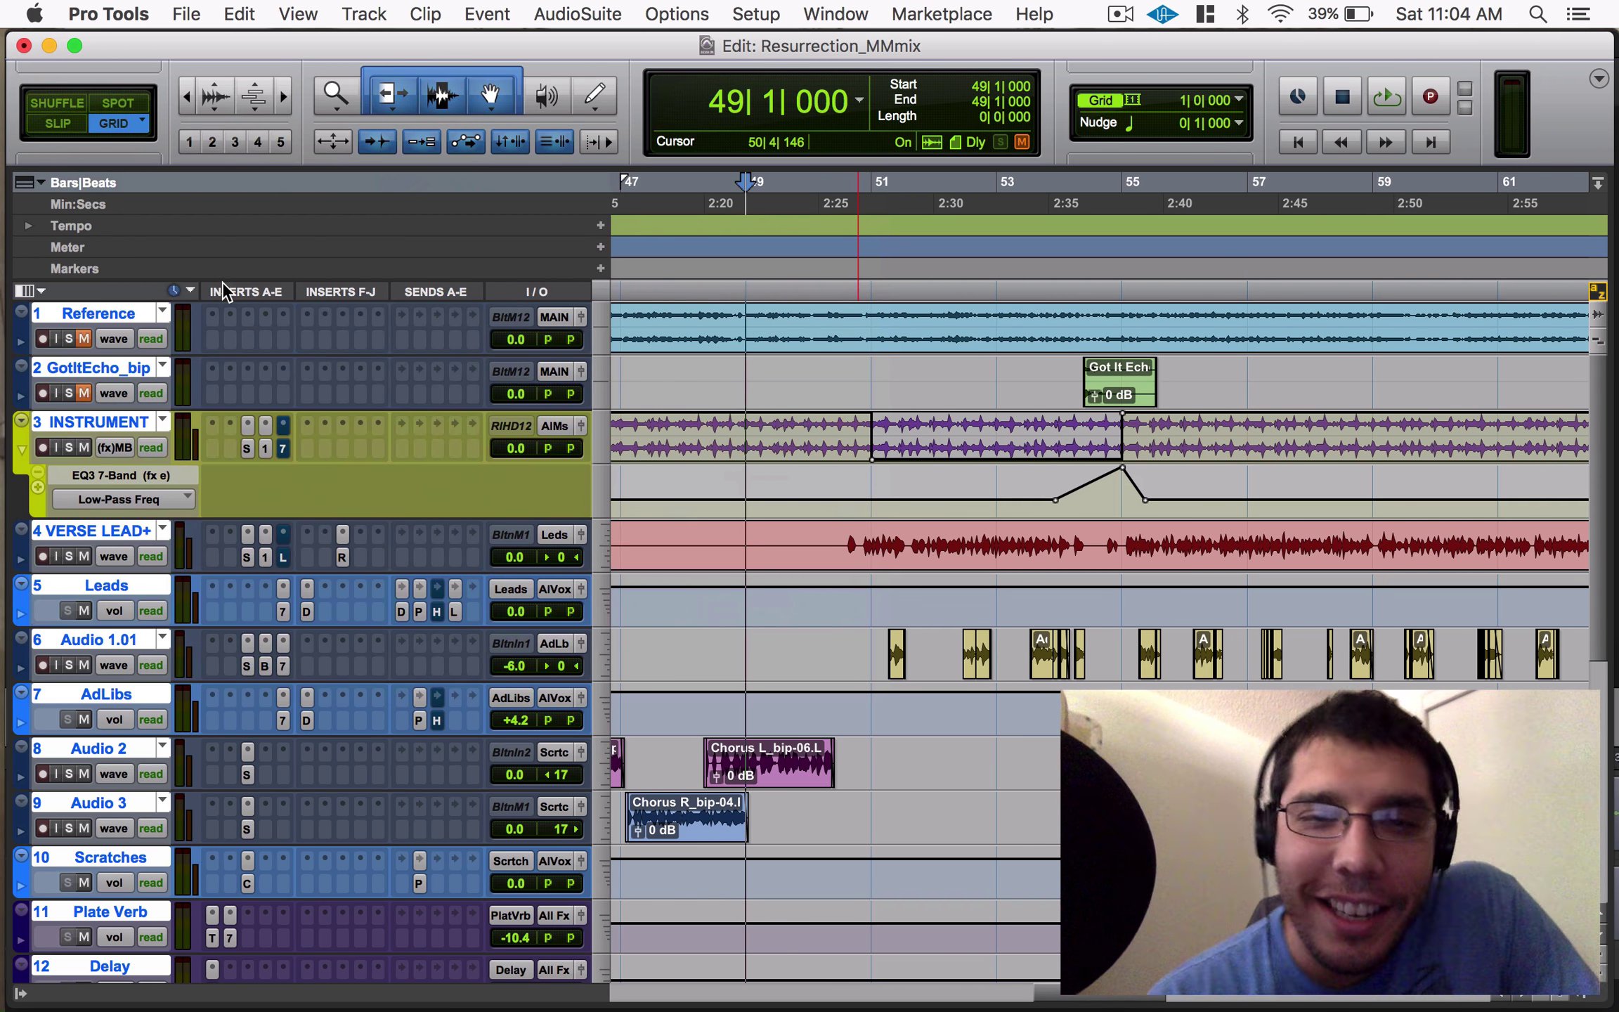
Add a low-pass frequency breakpoint in bar 50 on the INSTRUMENT lane and show the H-Delay send's mute automation on Leads.
{"action": "left_click", "coordinate": [823, 500]}
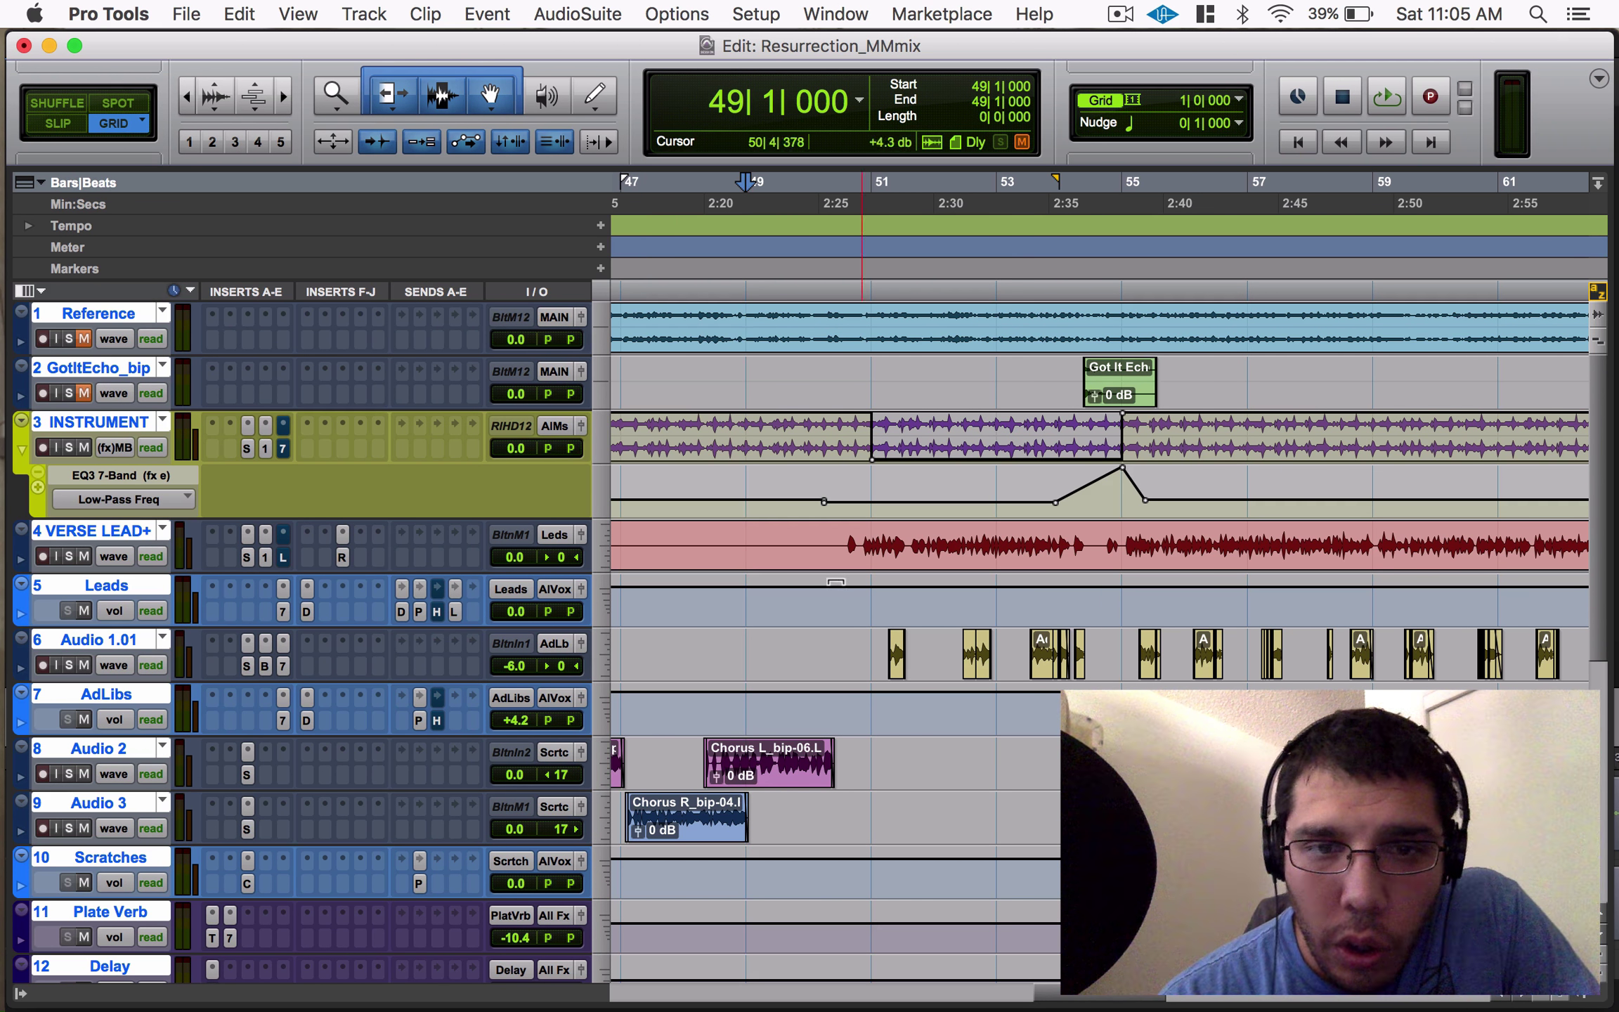
{"action": "left_click", "coordinate": [111, 669]}
{"action": "mouse_move", "coordinate": [246, 748]}
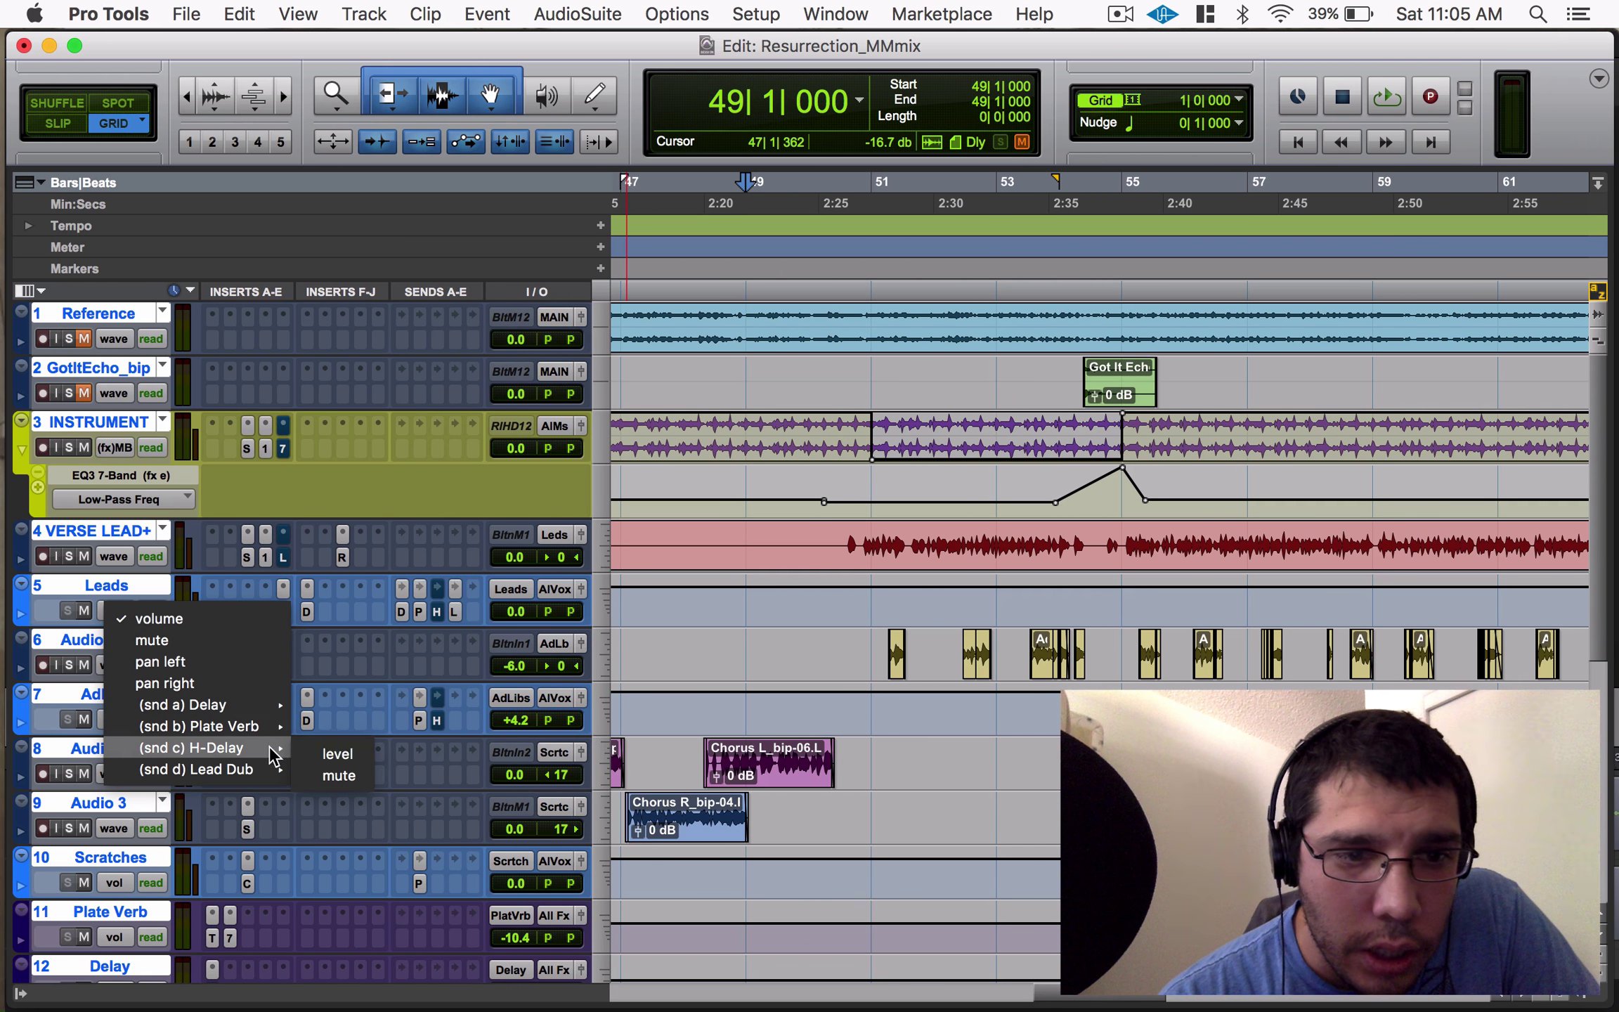
{"action": "left_click", "coordinate": [338, 776]}
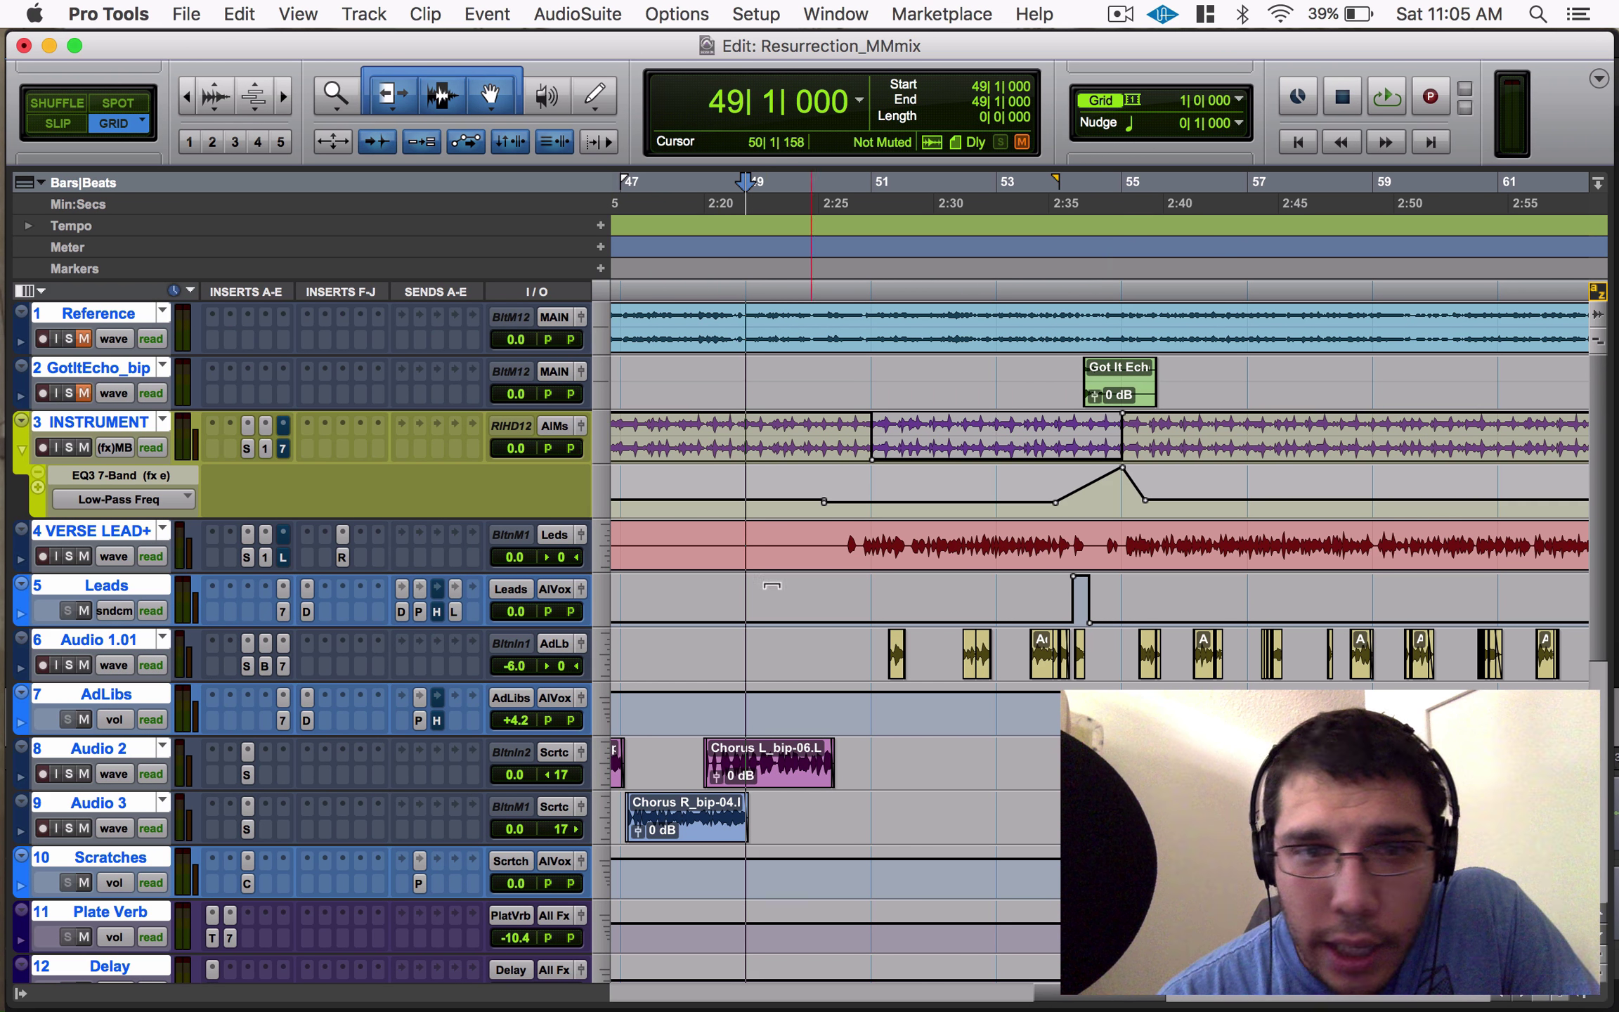
Show the Delay send's mute automation on Leads and mute the send from 50|3|098 to about bar 55.
{"action": "left_click", "coordinate": [134, 614]}
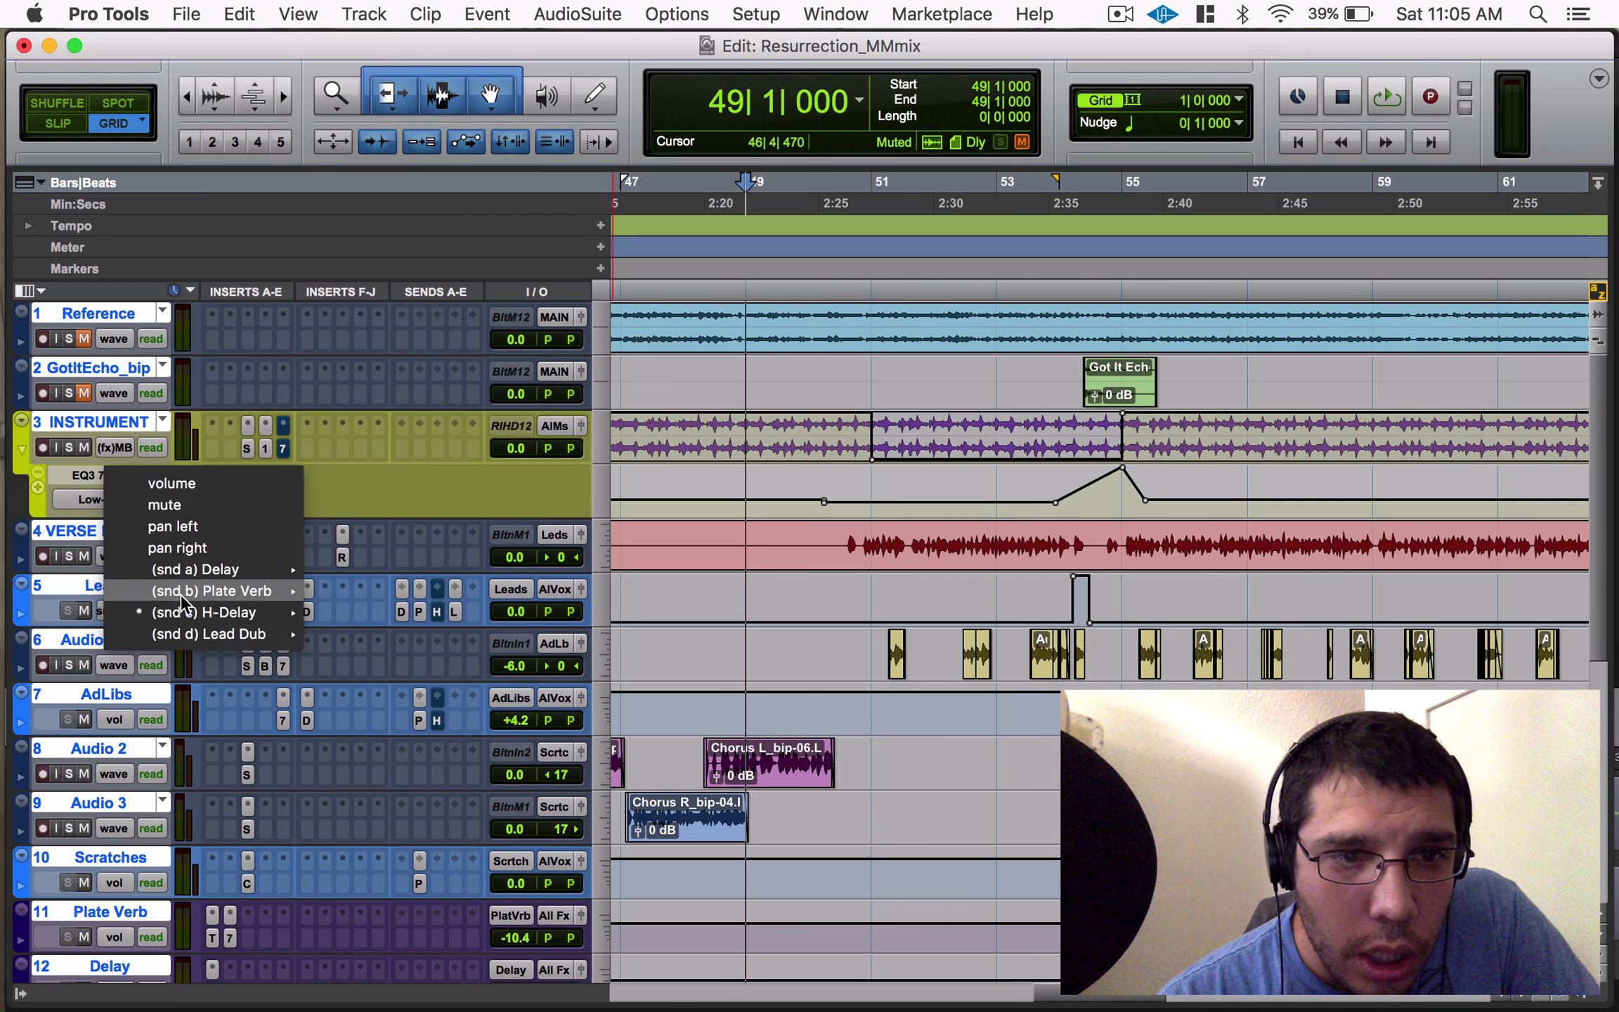
{"action": "mouse_move", "coordinate": [211, 569]}
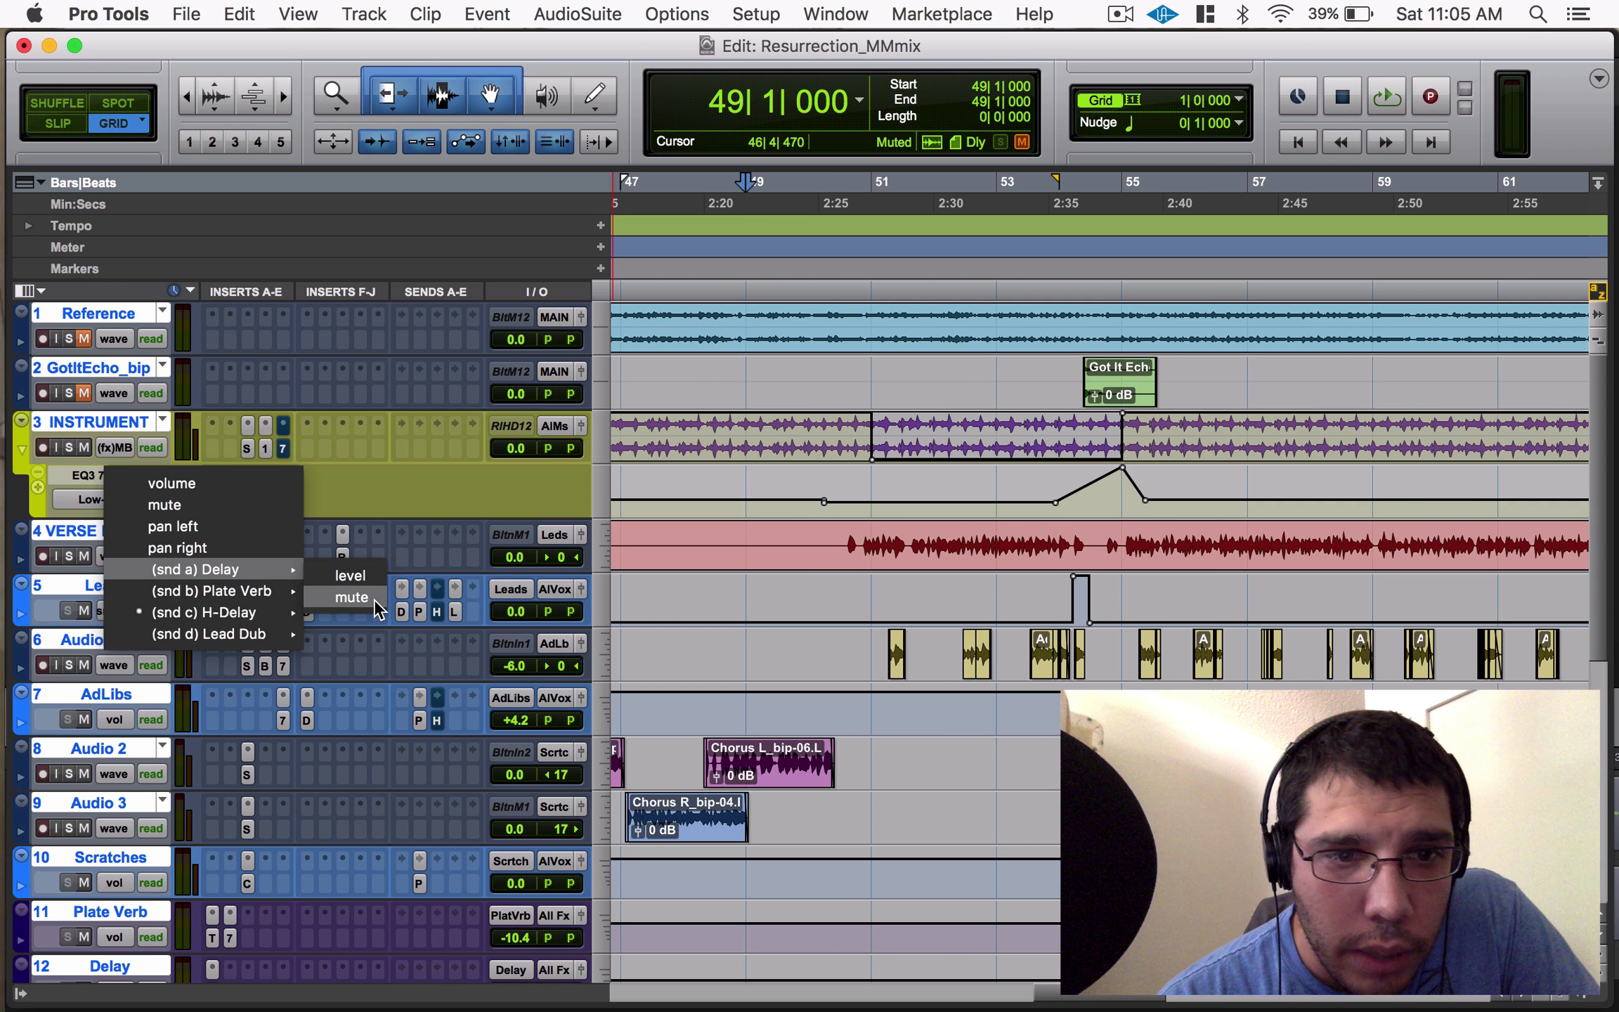
{"action": "left_click", "coordinate": [337, 594]}
{"action": "left_click", "coordinate": [842, 590]}
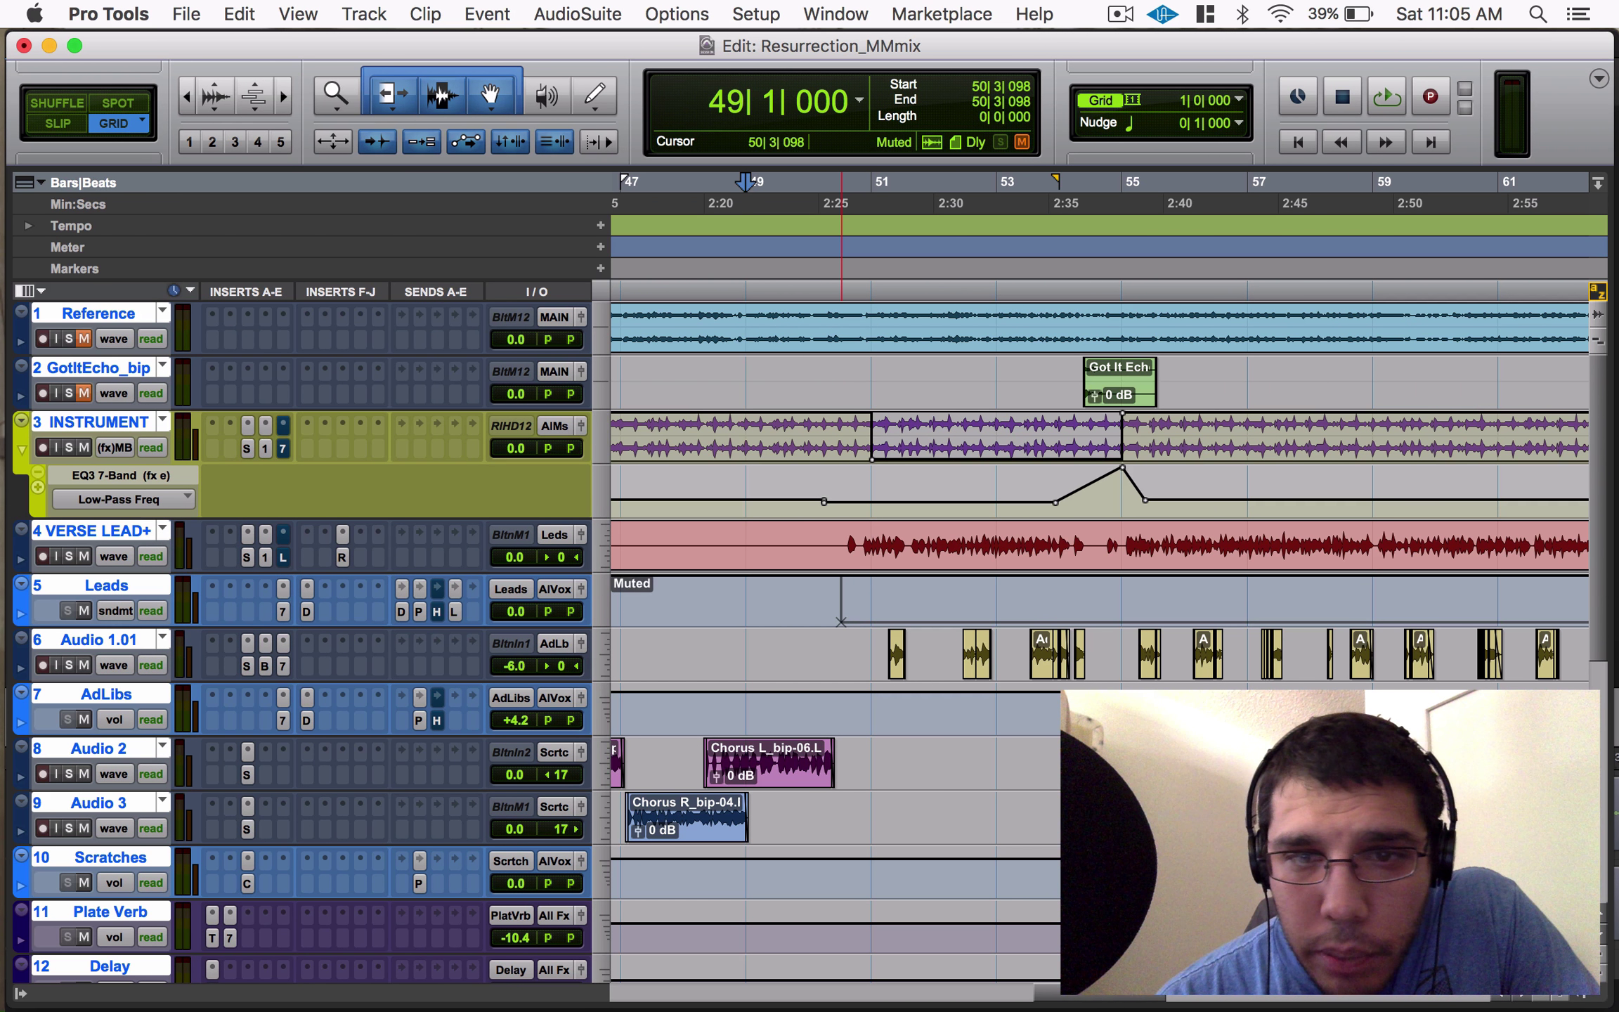
{"action": "left_click", "coordinate": [1135, 553]}
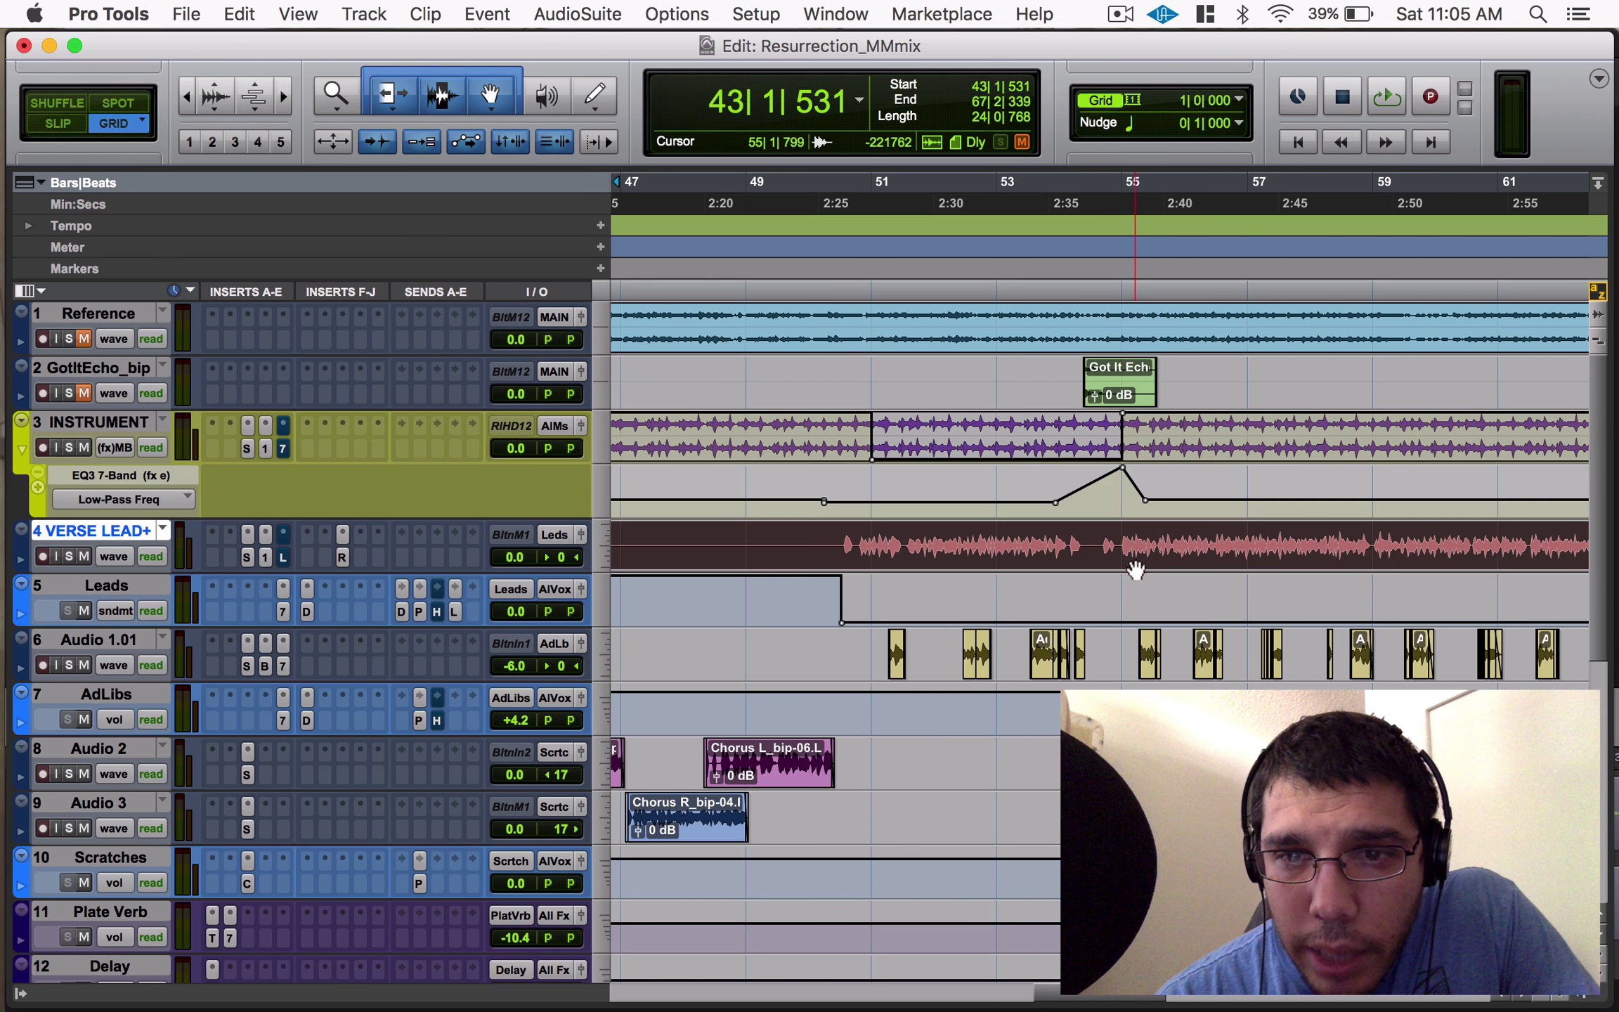
{"action": "key", "text": "cmd+c"}
{"action": "left_click", "coordinate": [1131, 598]}
{"action": "left_click", "coordinate": [1124, 576]}
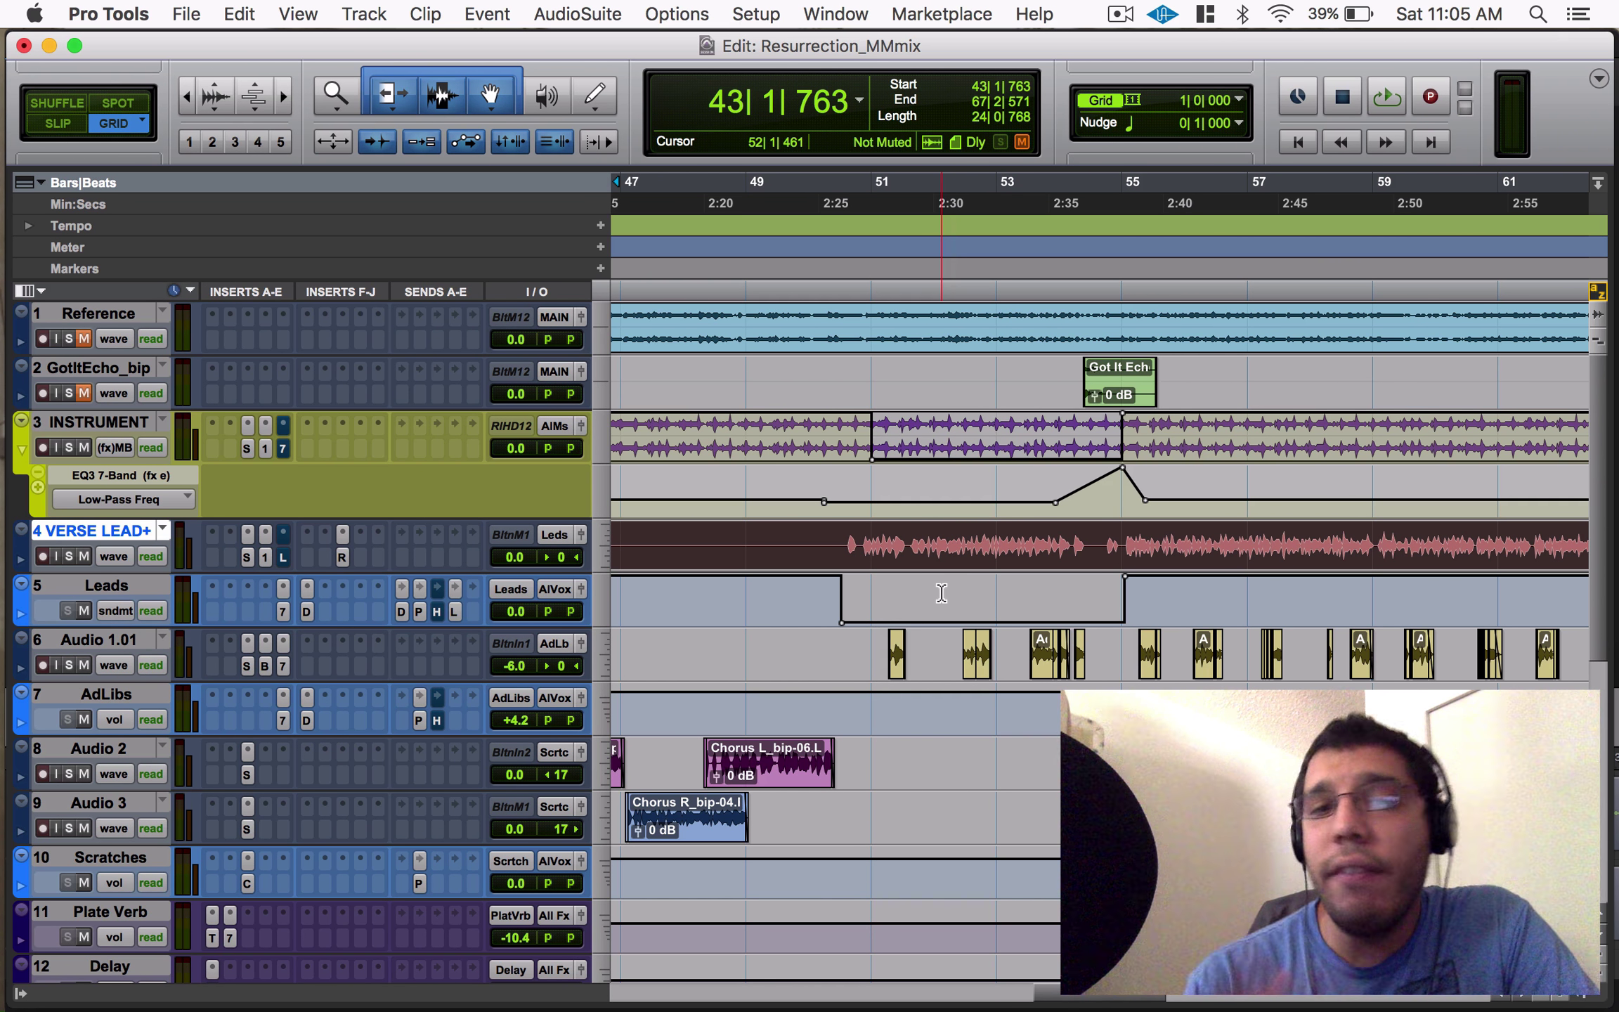
Play the mix from 49|1|000 and move the starting breakpoint of the low-pass rise to about 54|1|531.
{"action": "left_click", "coordinate": [748, 208]}
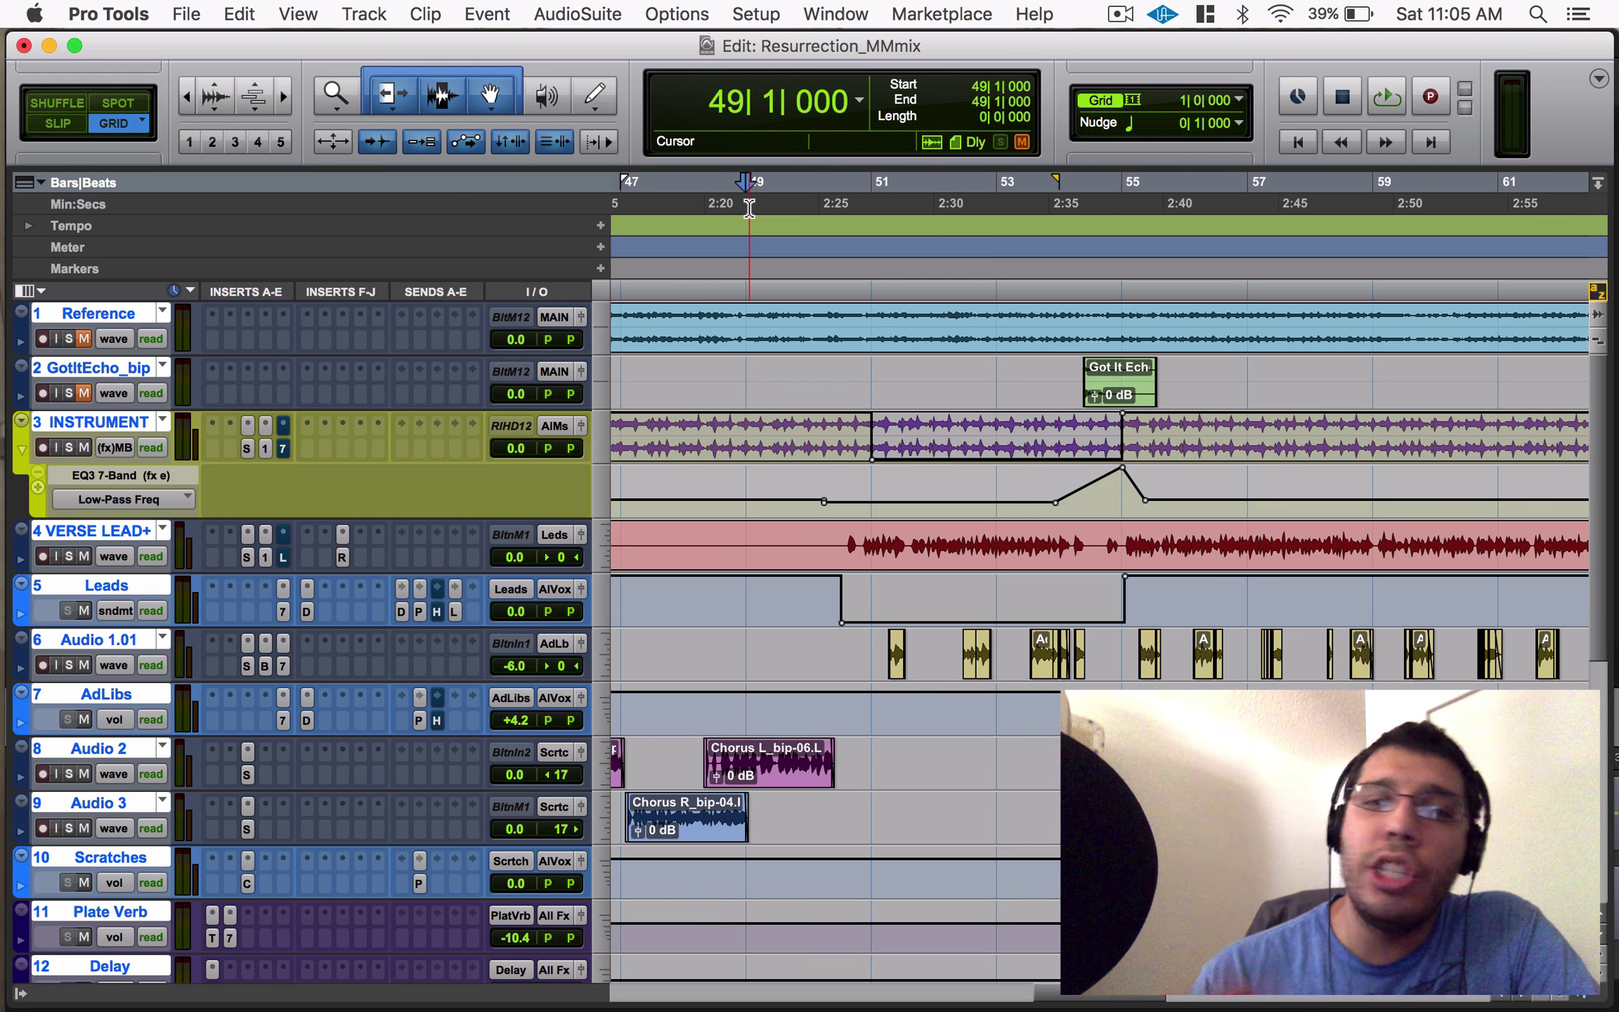
{"action": "key", "text": "space"}
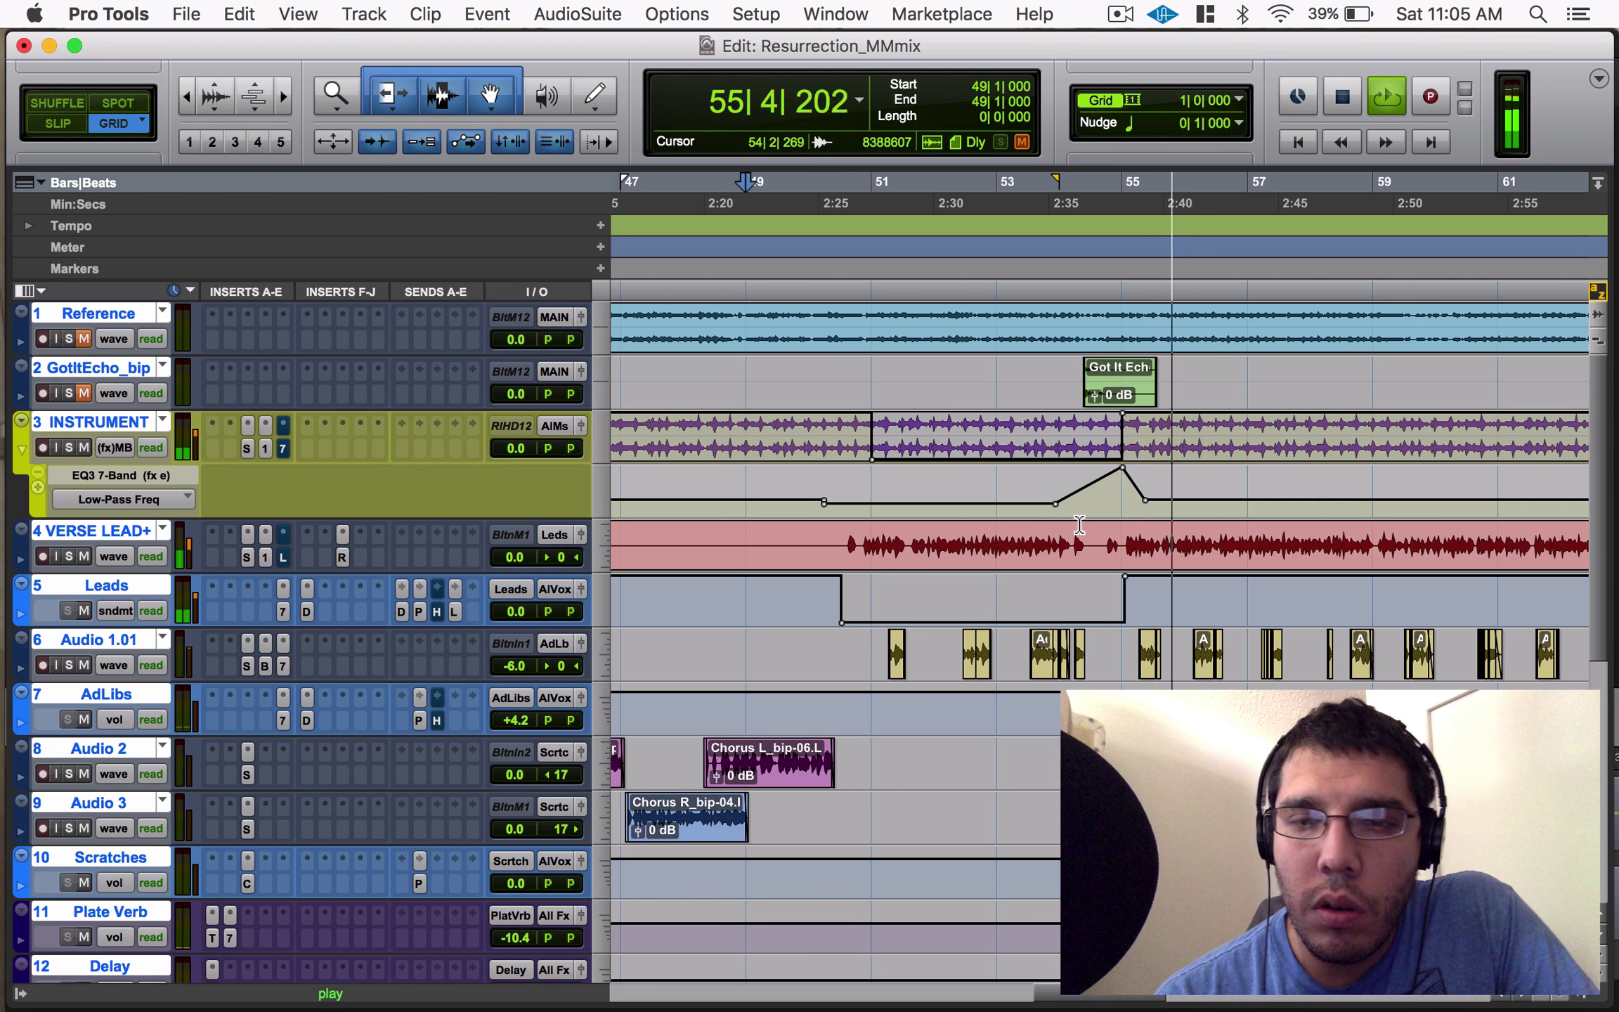
{"action": "key", "text": "space"}
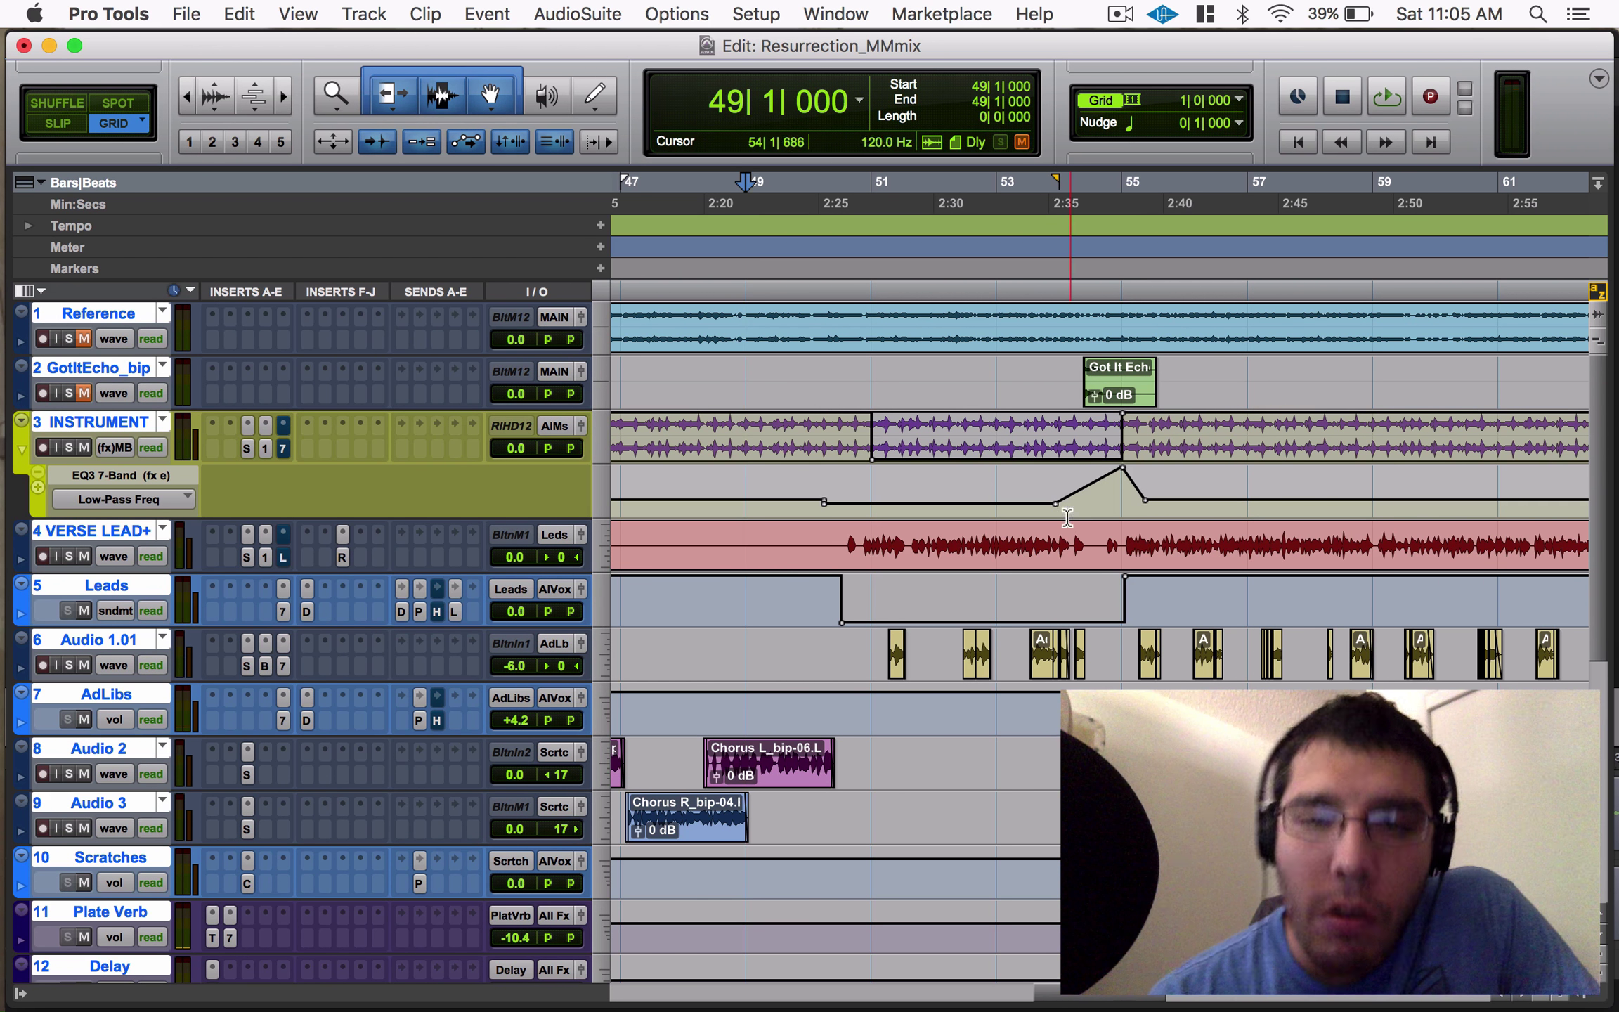
{"action": "left_click_drag", "start_coordinate": [1058, 508], "coordinate": [1068, 503]}
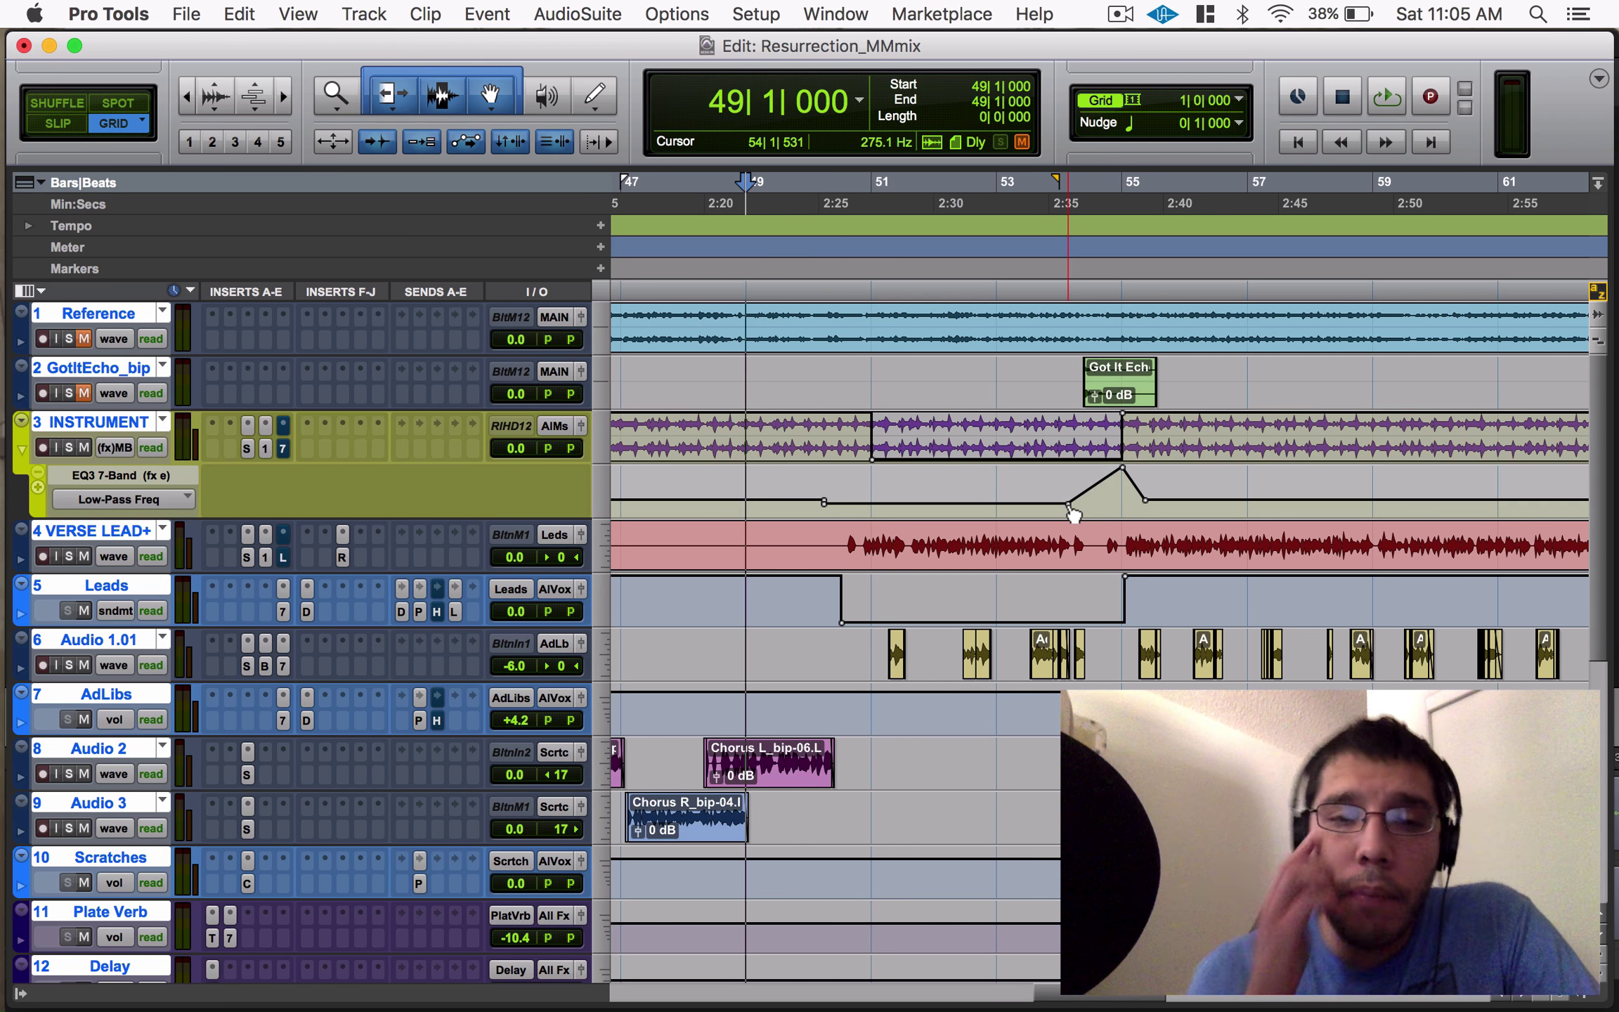
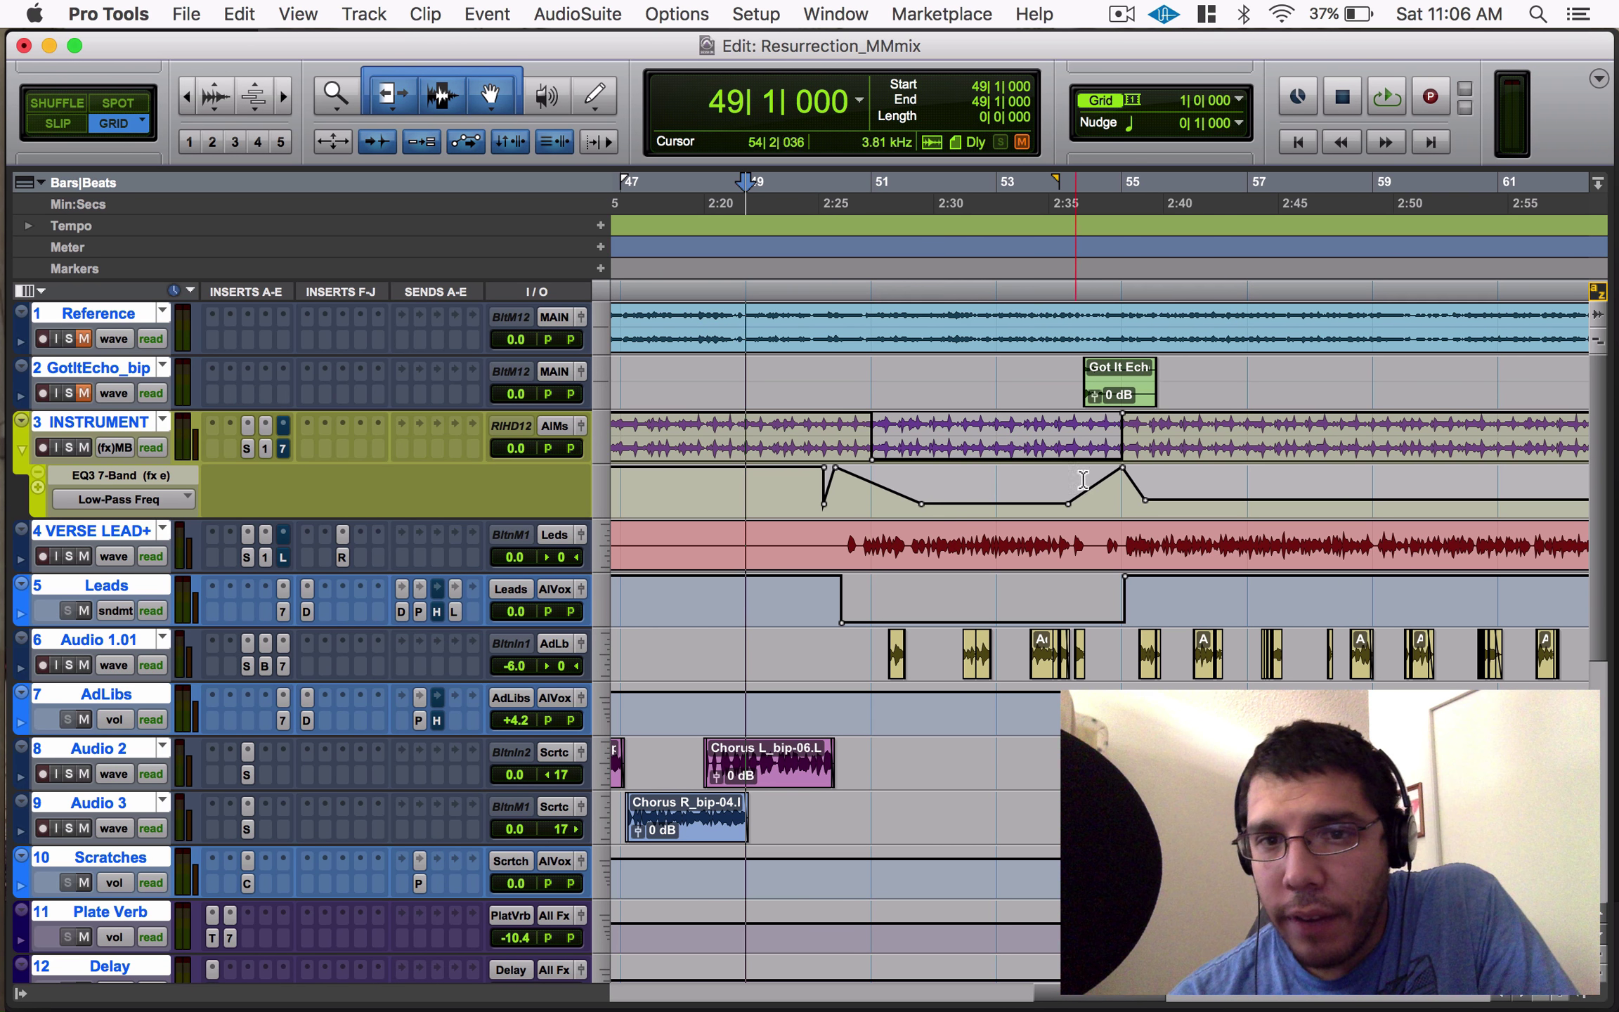
Switch to Spotify, listen to "Remember Summertime" from 2:16 to about 2:35, and return to the Pro Tools session.
{"action": "key", "text": "super+Tab"}
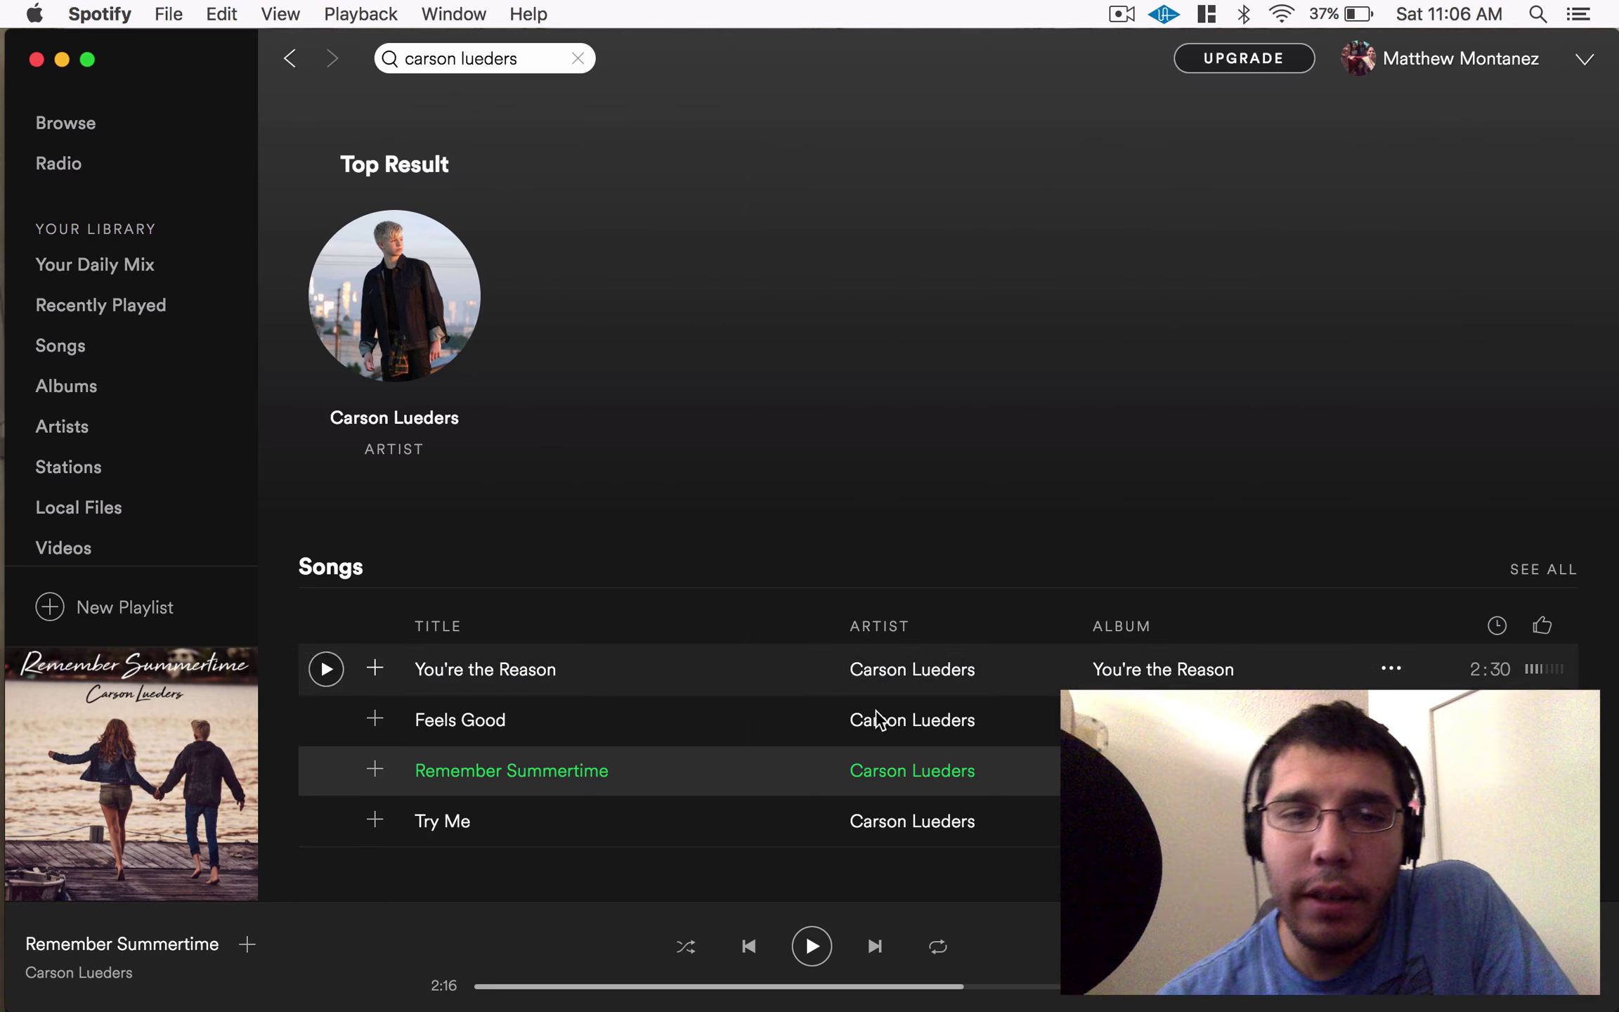
{"action": "left_click", "coordinate": [810, 940]}
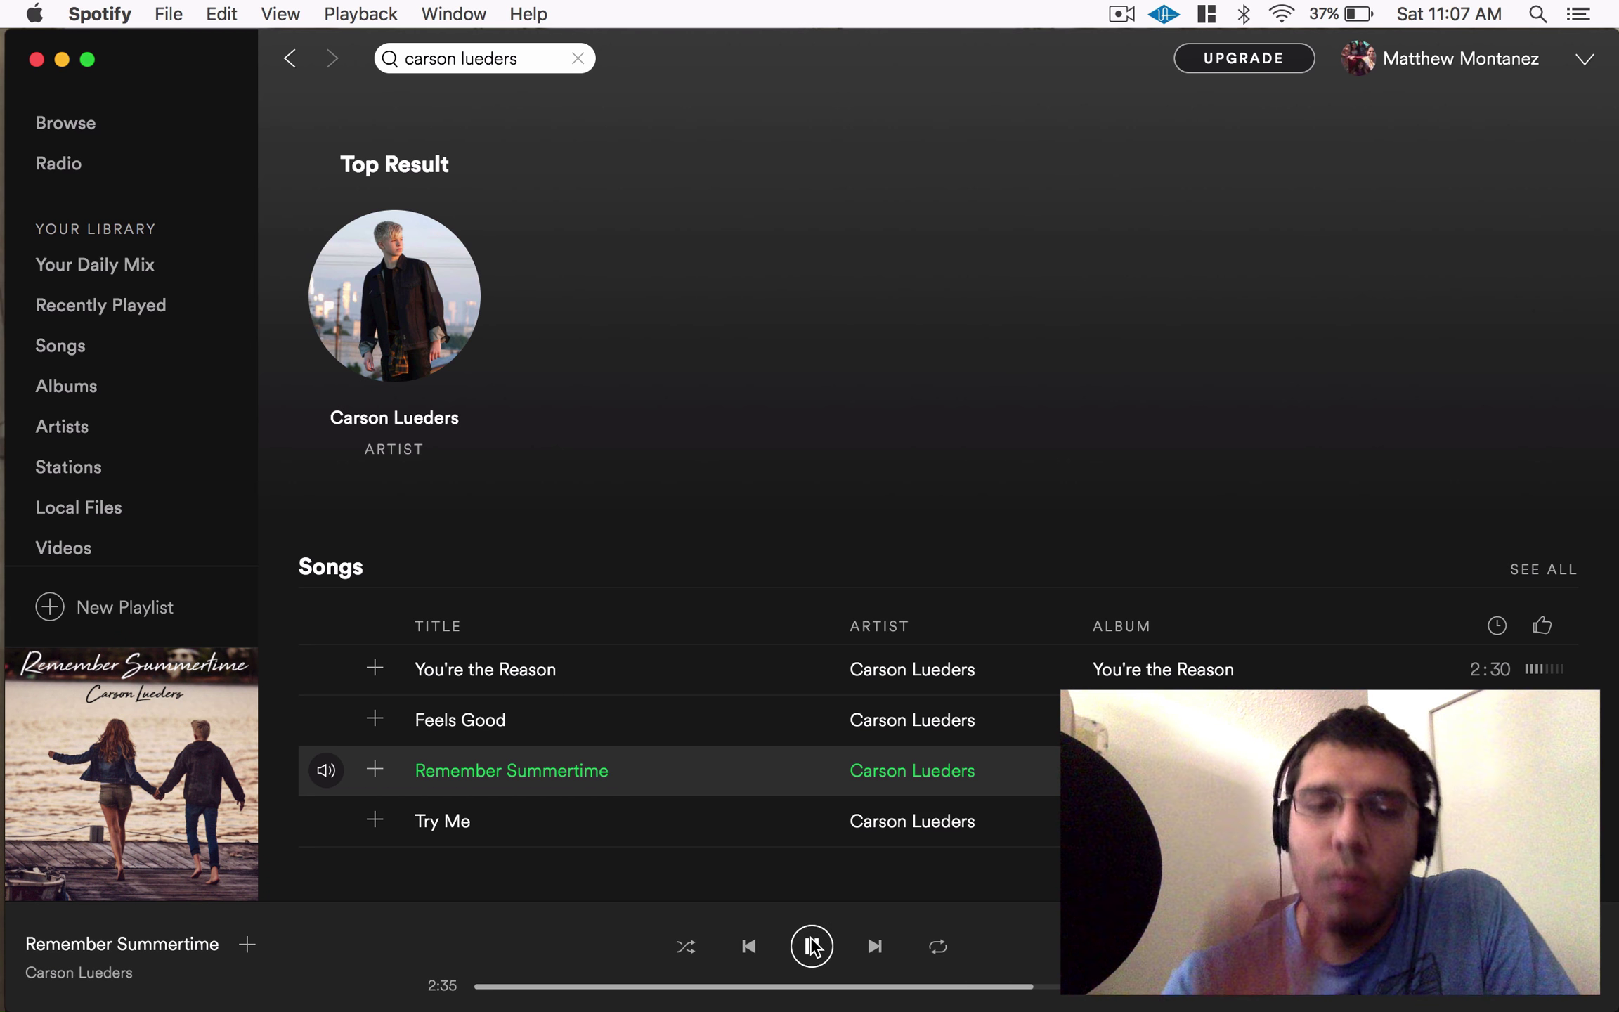
{"action": "left_click", "coordinate": [810, 946]}
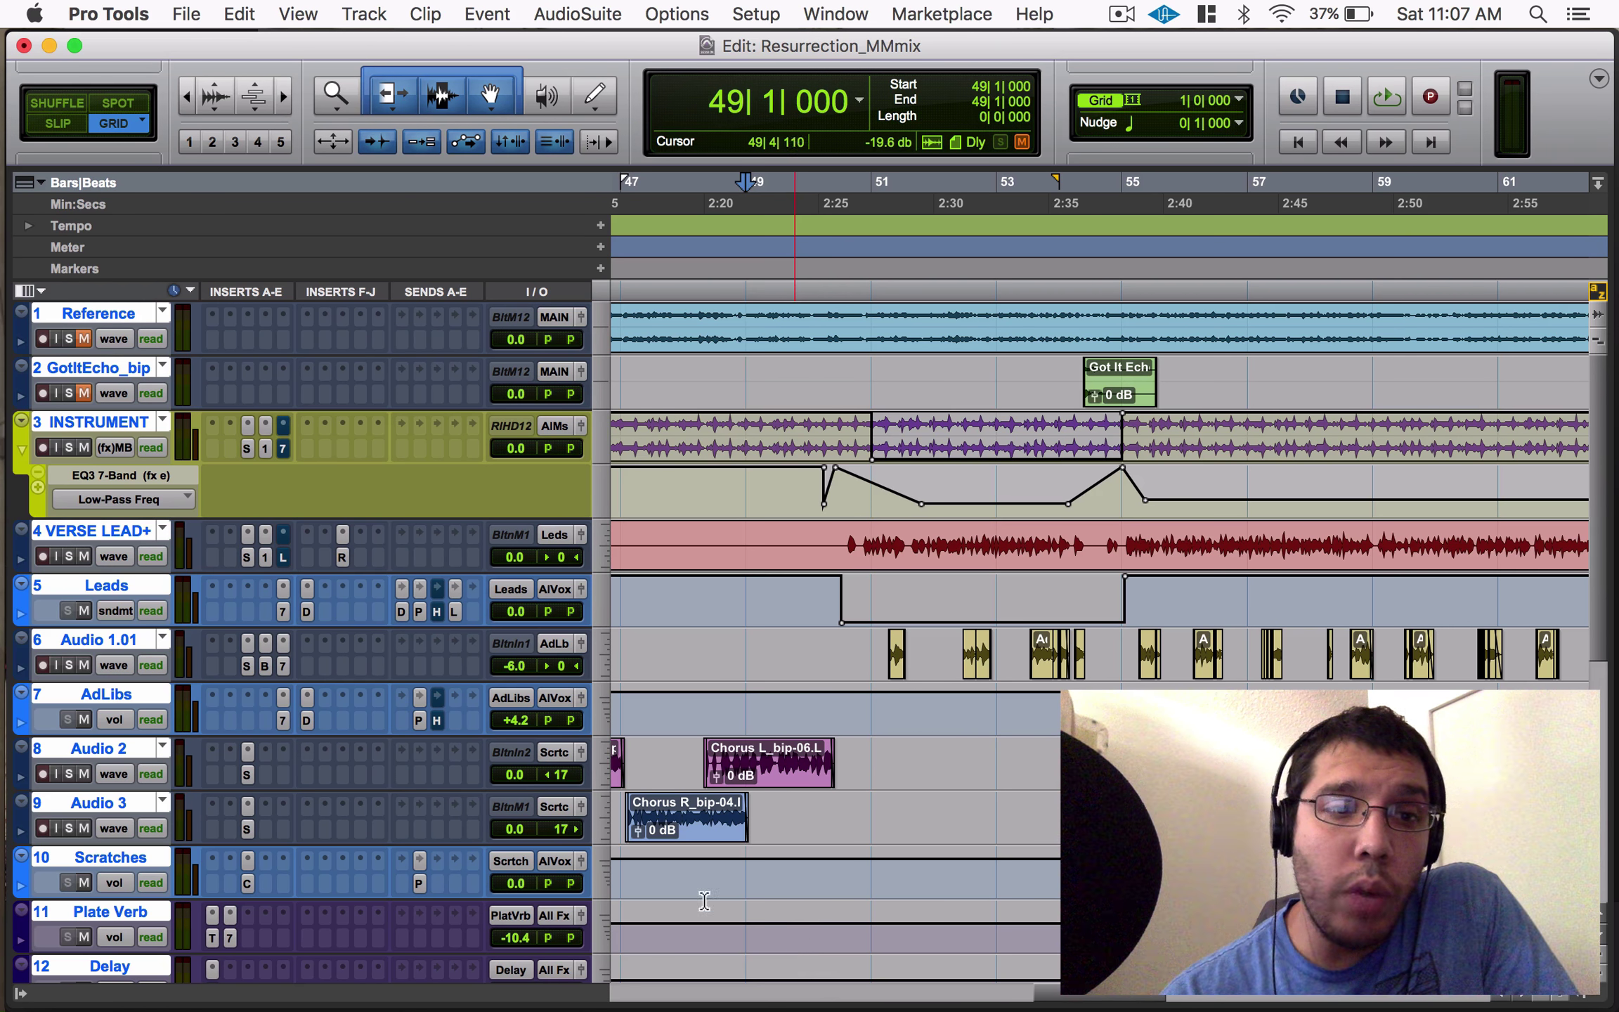
{"action": "mouse_move", "coordinate": [7, 770]}
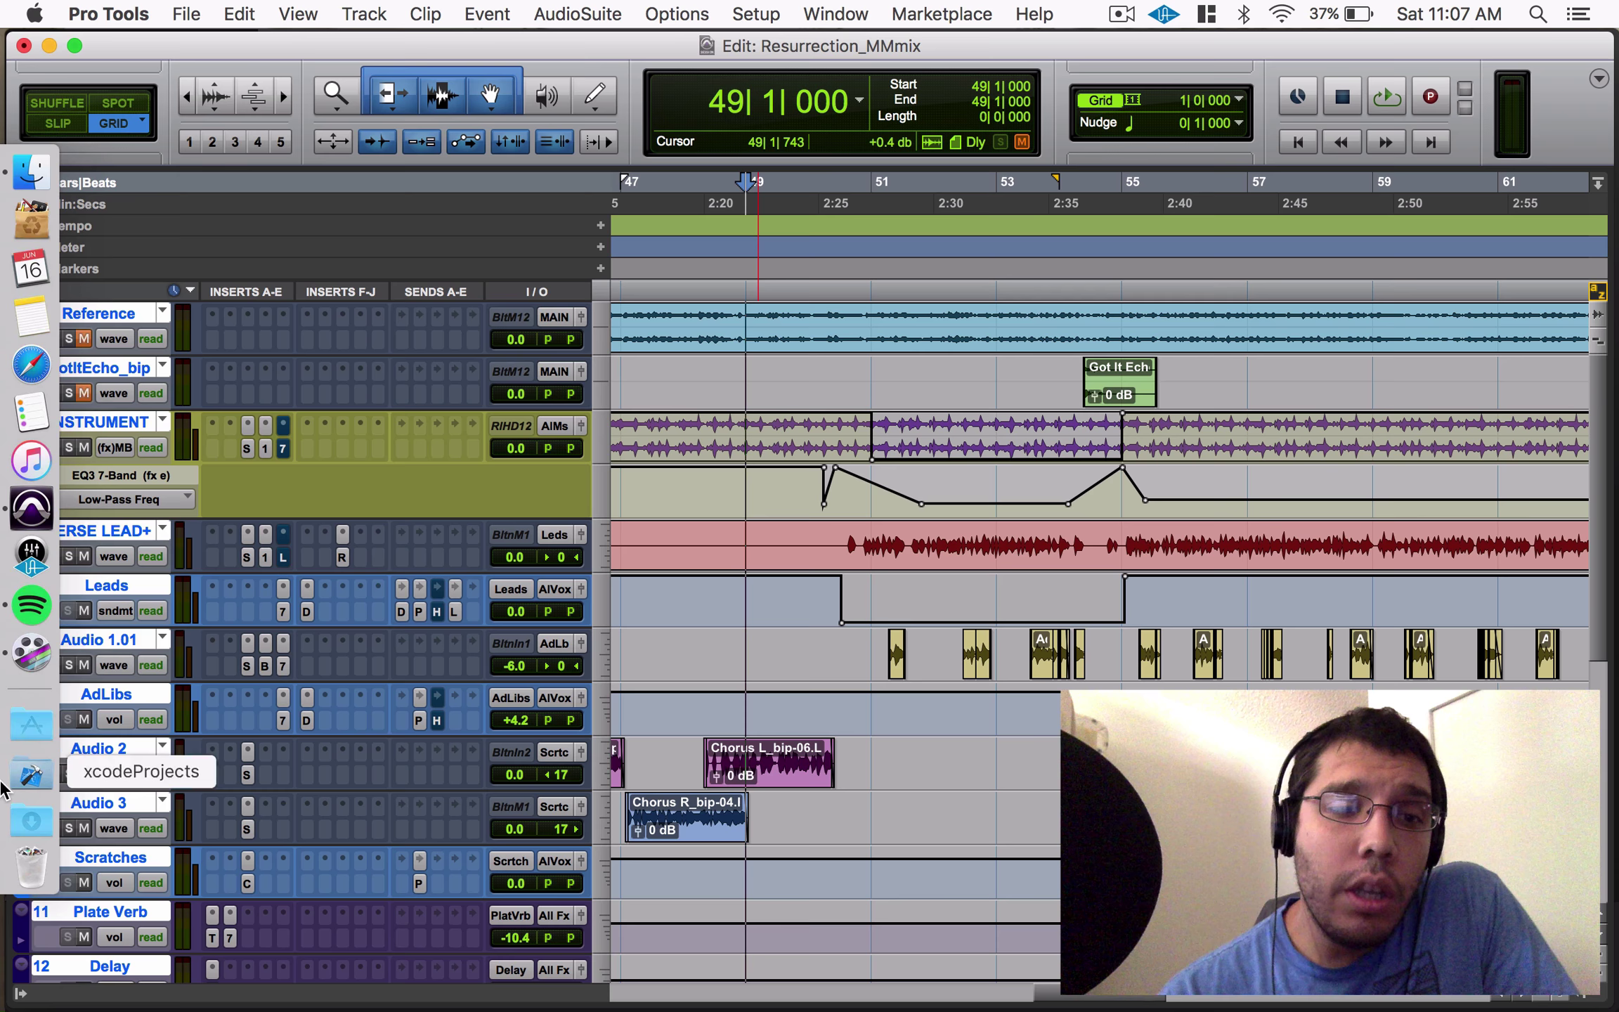
{"action": "right_click", "coordinate": [9, 603]}
{"action": "left_click", "coordinate": [116, 622]}
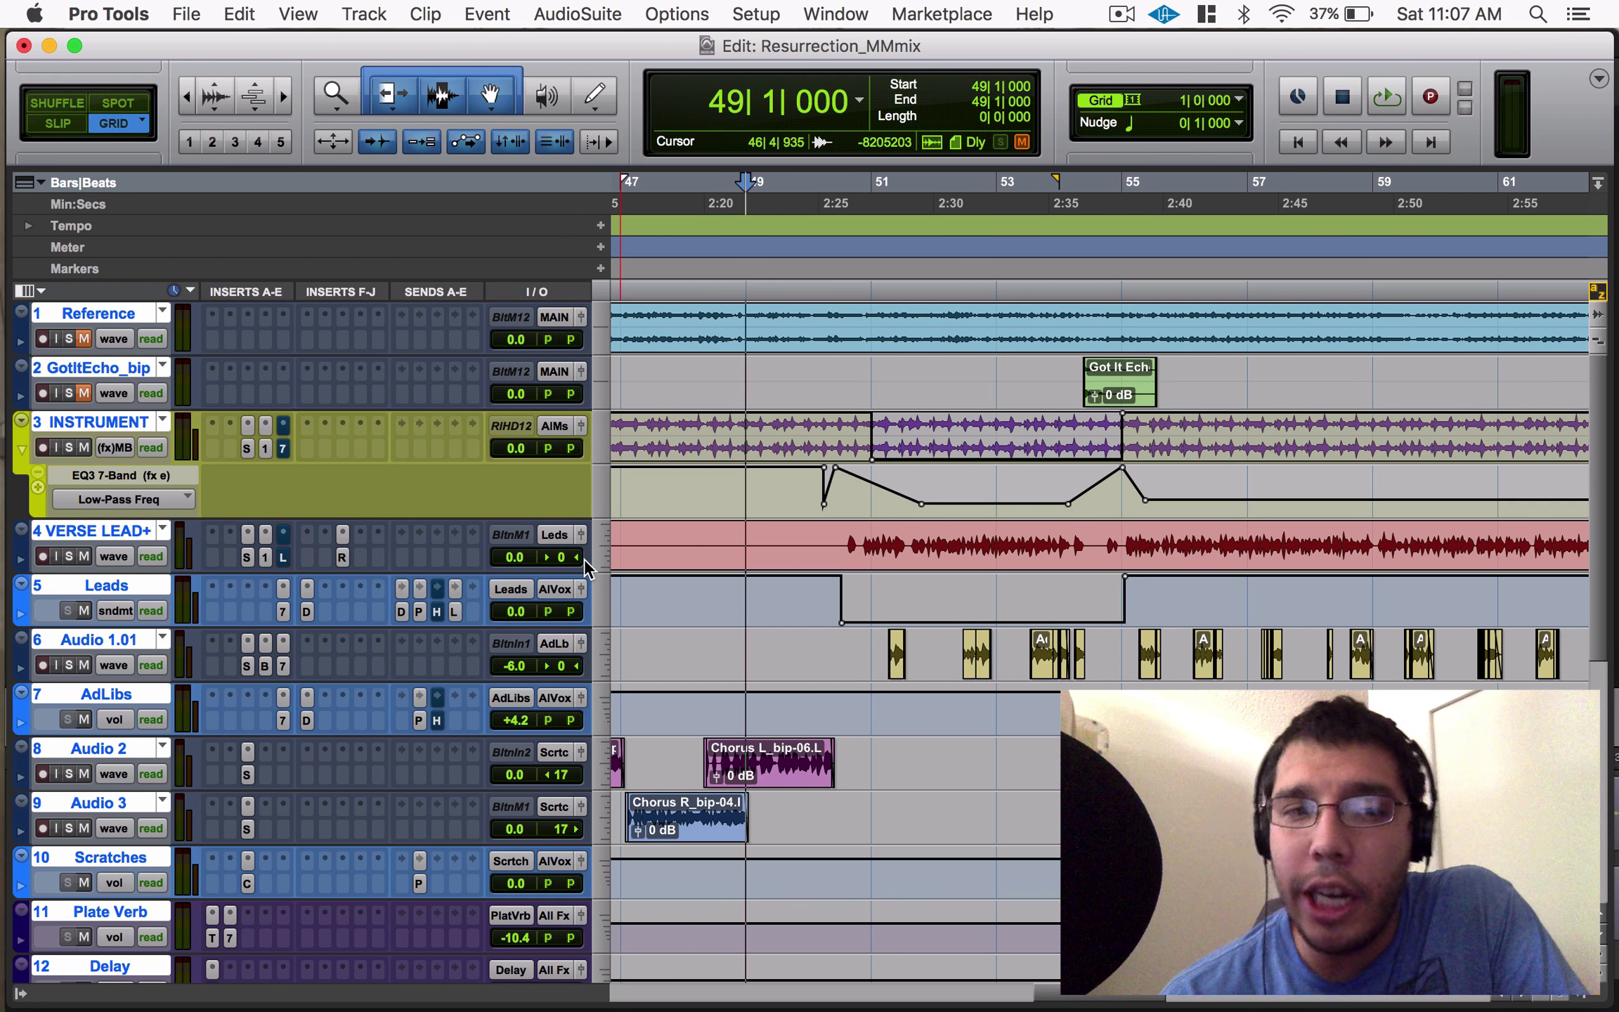
Remove the EQ3 7-Band insert and its automation lane from INSTRUMENT and close the clip splits at bars 51 and 55.
{"action": "left_click", "coordinate": [21, 450]}
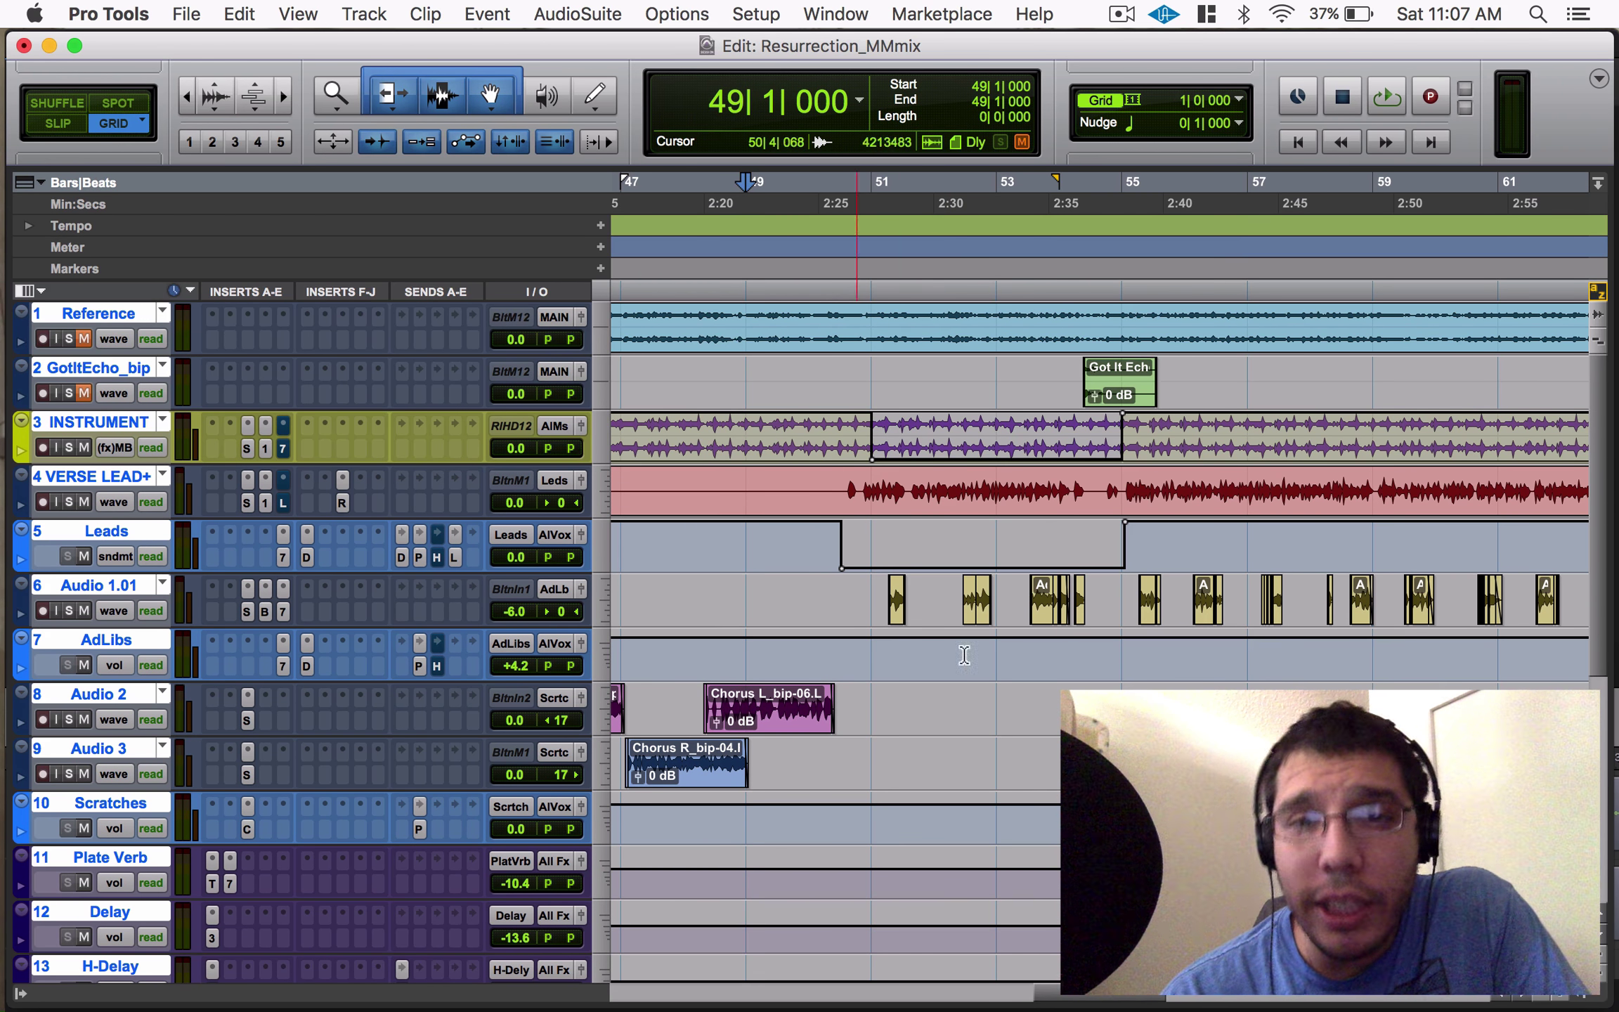
{"action": "left_click", "coordinate": [289, 432]}
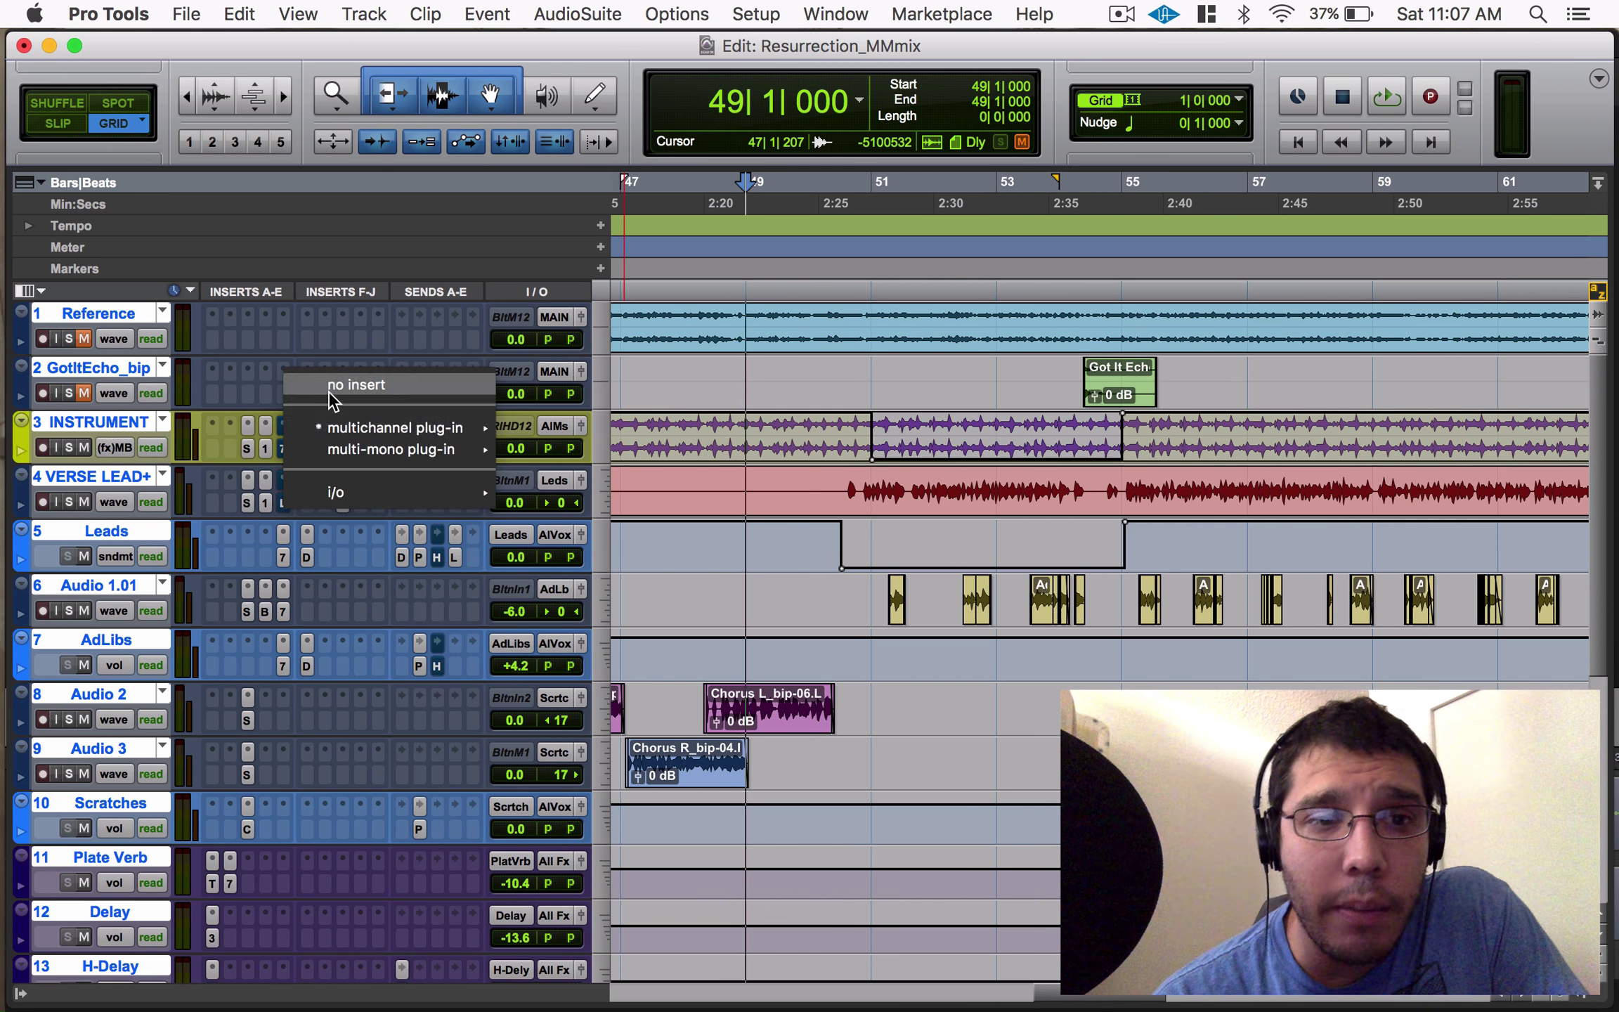
{"action": "left_click", "coordinate": [351, 384]}
{"action": "left_click", "coordinate": [1003, 463]}
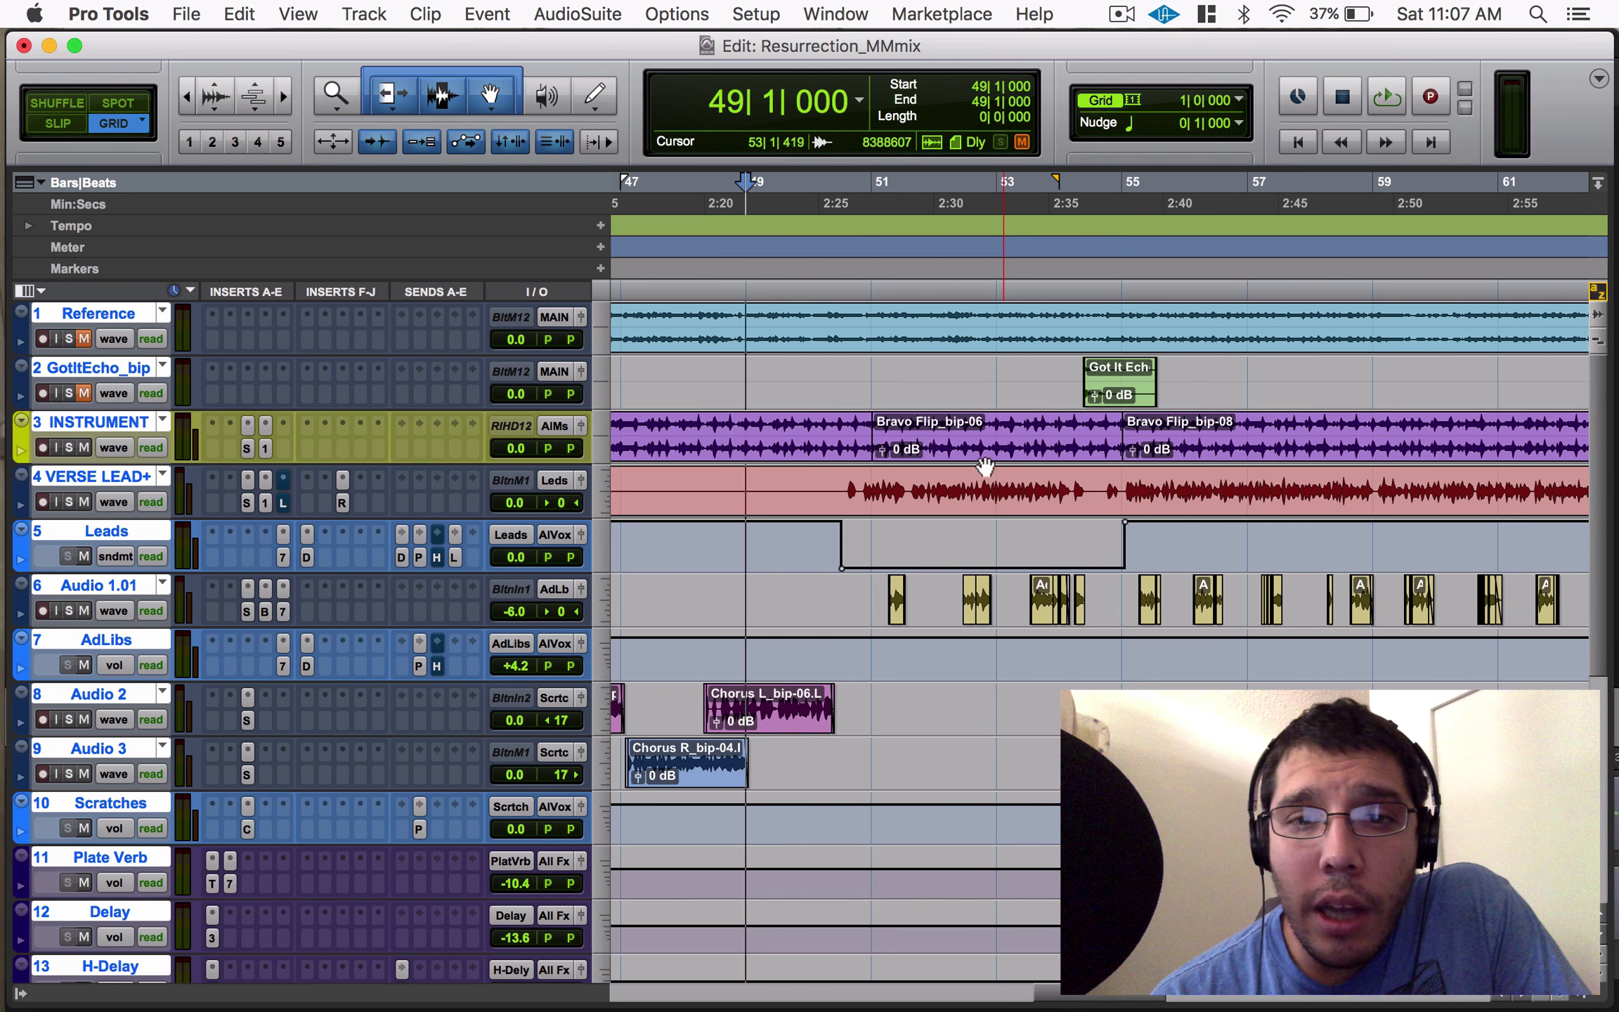
{"action": "left_click", "coordinate": [987, 453]}
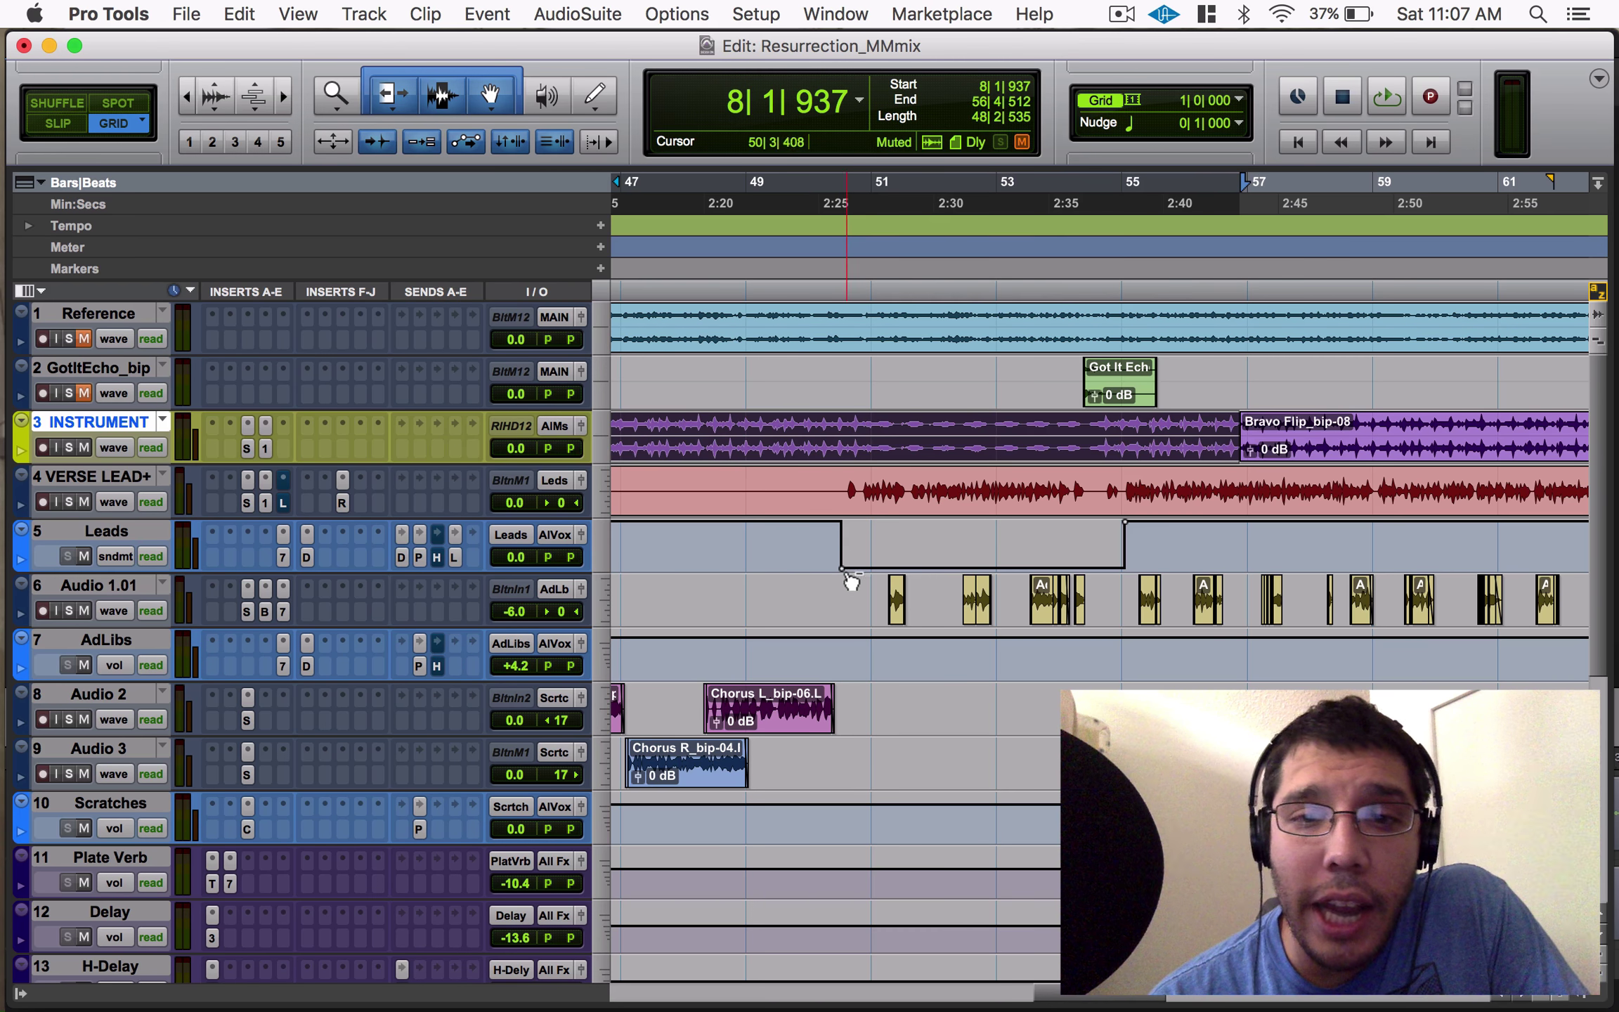
Delete the Delay send's mute breakpoint near 50|3 on Leads and heal the INSTRUMENT clip split within 56|2|184 to 59|1|785.
{"action": "left_click", "coordinate": [846, 574], "text": "alt"}
{"action": "left_click", "coordinate": [852, 554]}
{"action": "key", "text": "super+bracketleft"}
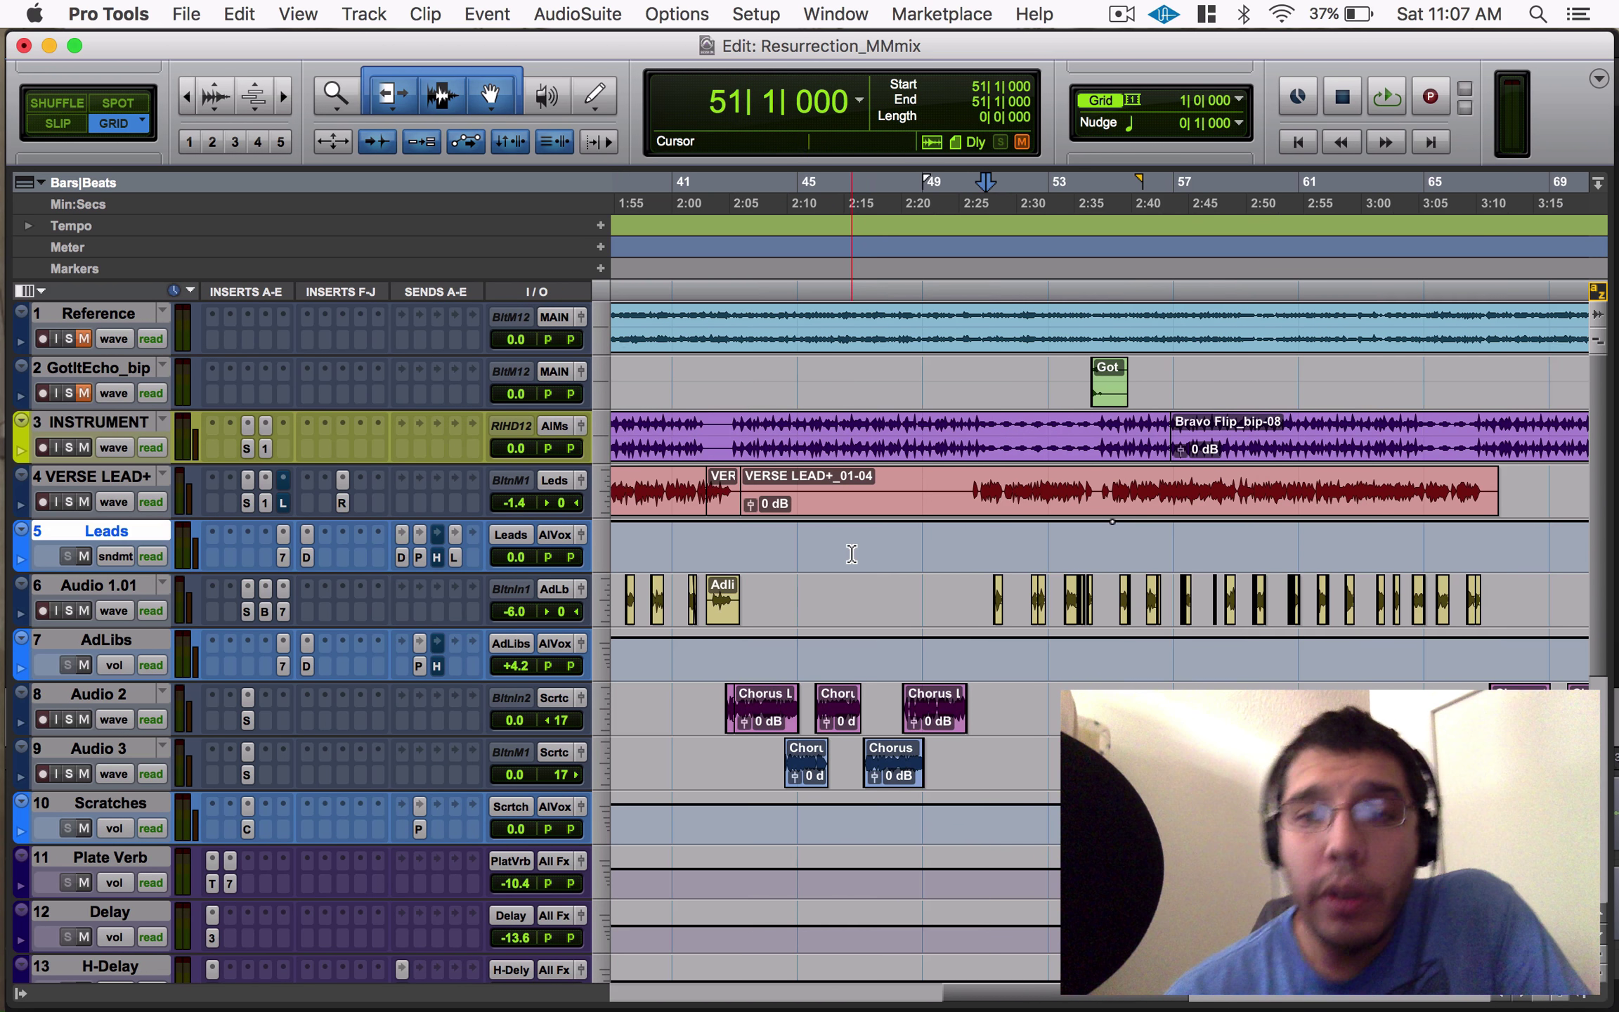
{"action": "left_click_drag", "start_coordinate": [1247, 421], "coordinate": [1156, 426]}
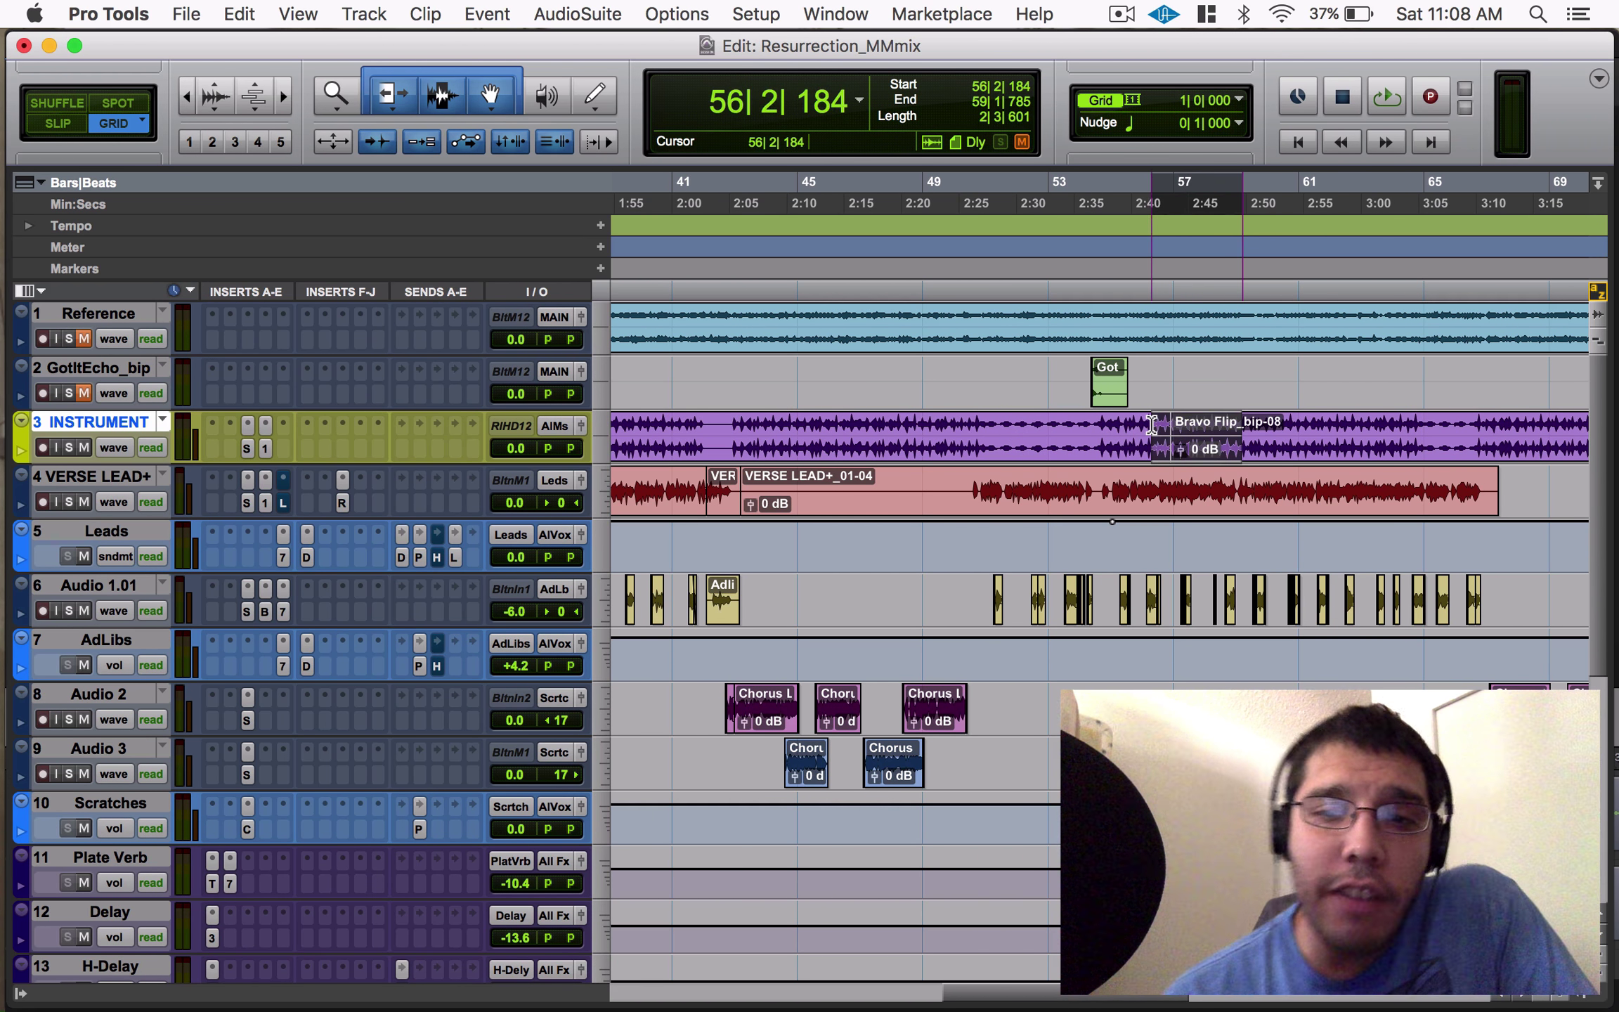
Select the first chorus clips on Audio 2 and Audio 3 from 18|4|800 to 27|3|682 and play them through.
{"action": "key", "text": "super+bracketleft"}
{"action": "key", "text": "super+bracketleft"}
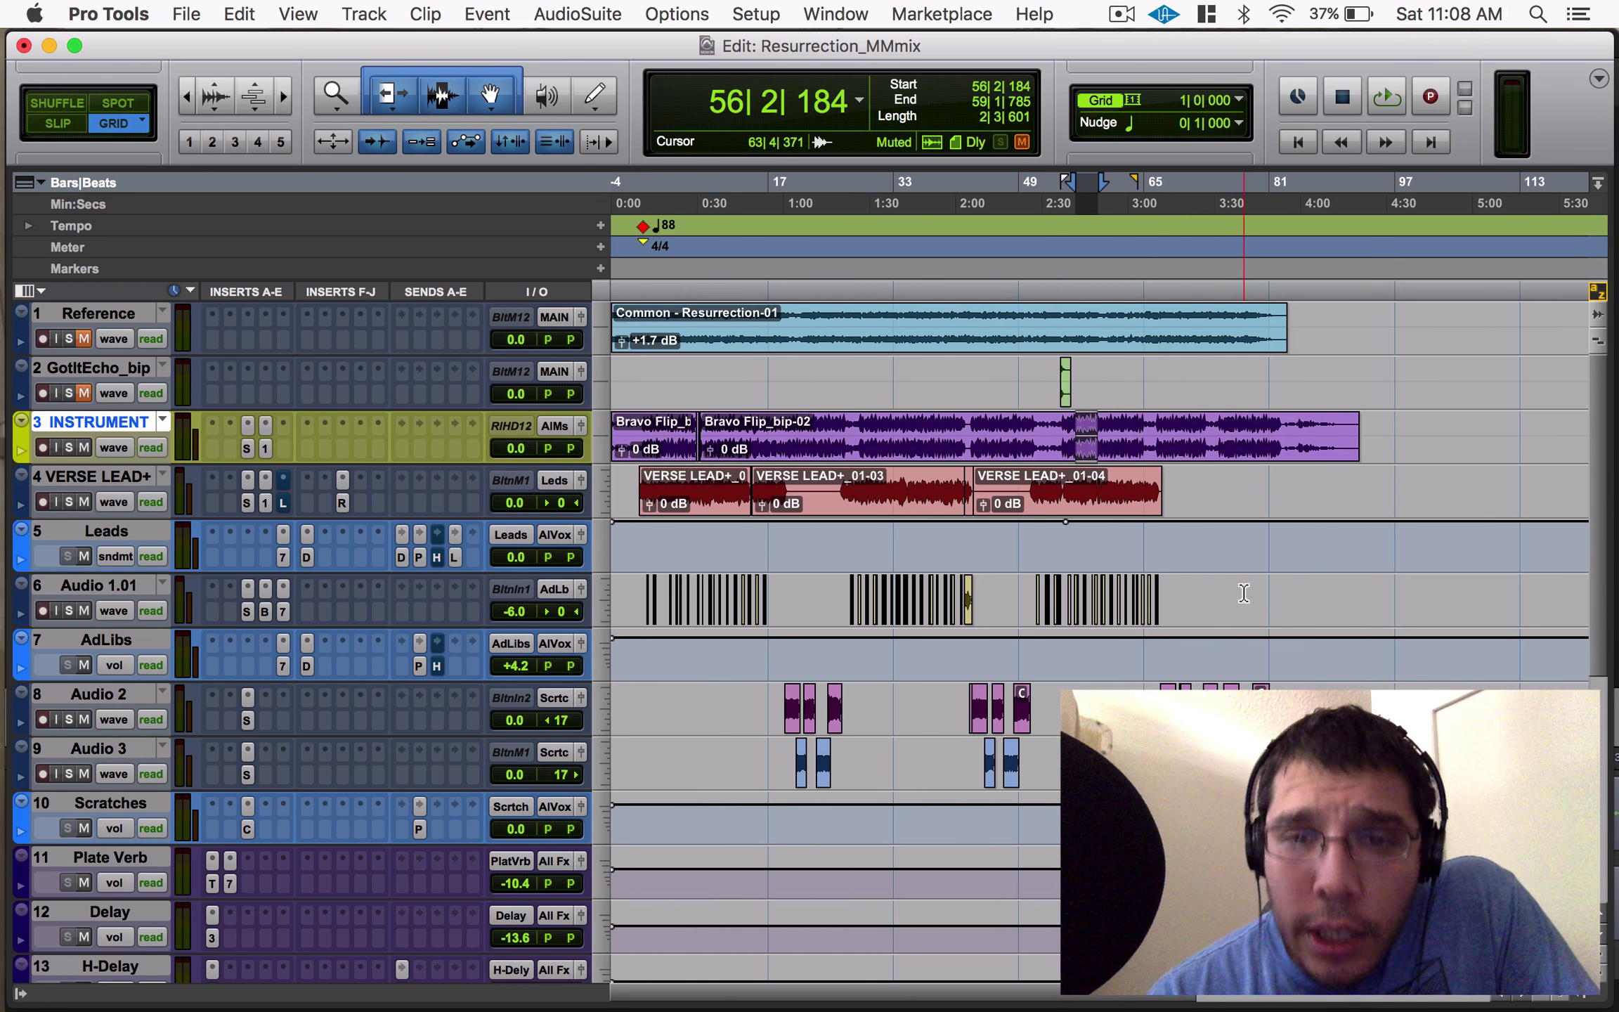
{"action": "scroll", "coordinate": [808, 654], "scroll_direction": "down", "scroll_amount": 1}
{"action": "left_click_drag", "start_coordinate": [784, 652], "coordinate": [856, 711]}
{"action": "key", "text": "super+bracketright"}
{"action": "key", "text": "super+bracketright"}
{"action": "key", "text": "super+bracketright"}
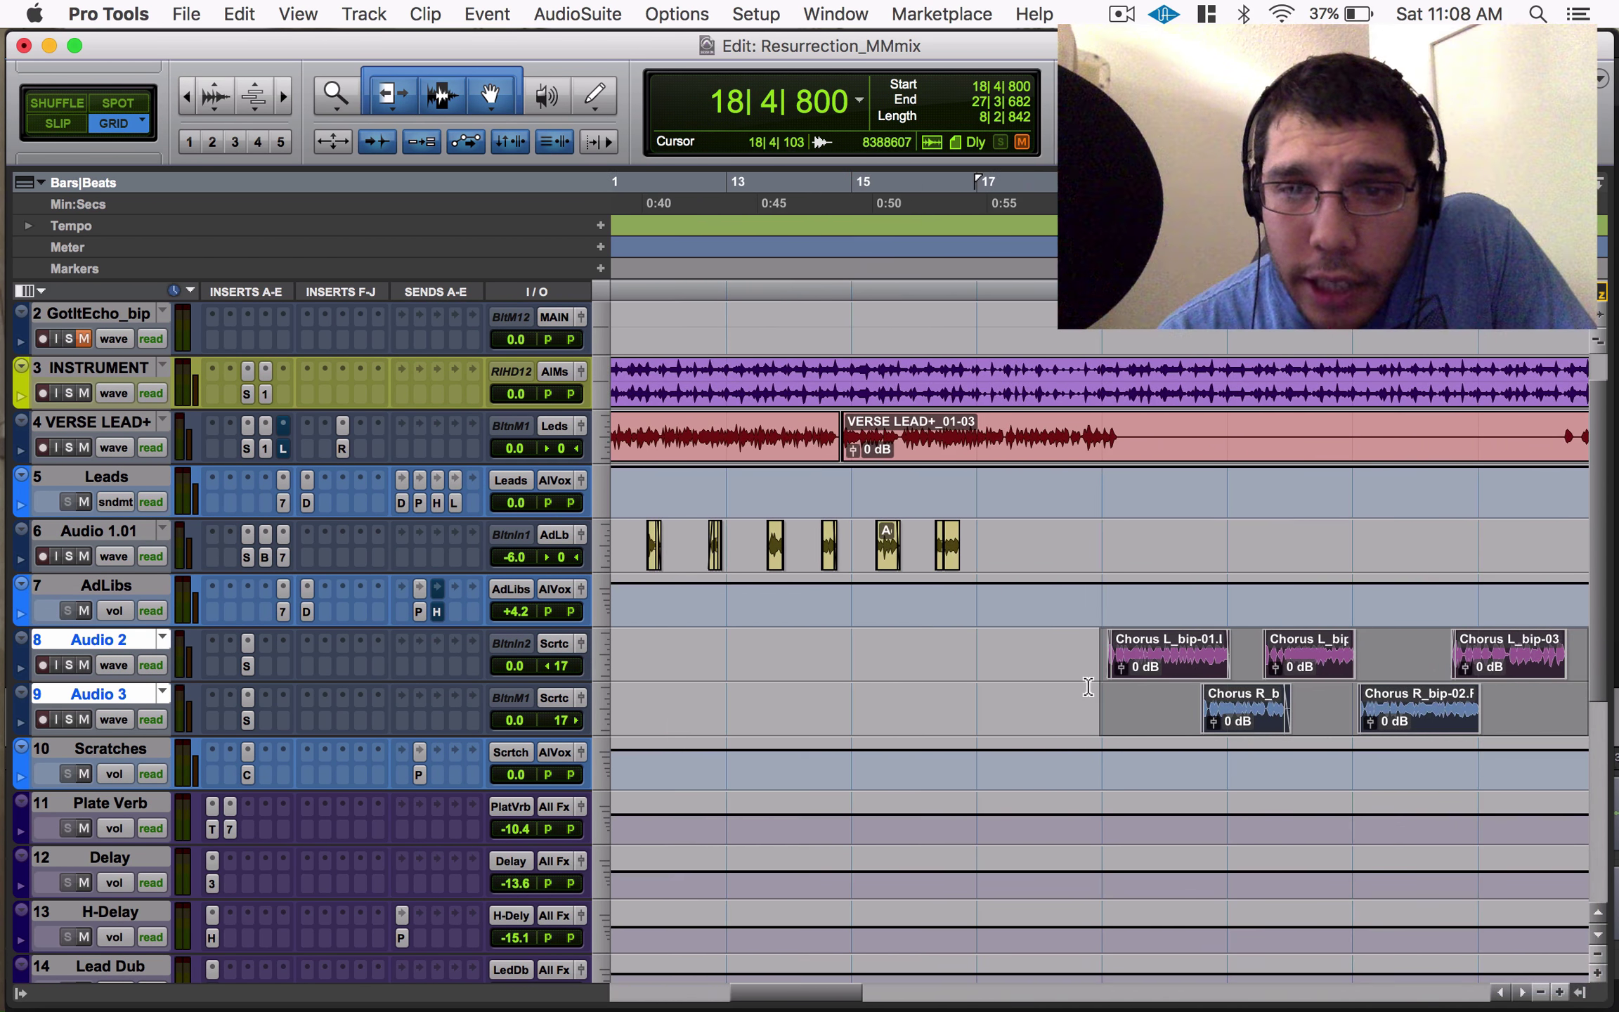
{"action": "key", "text": "space"}
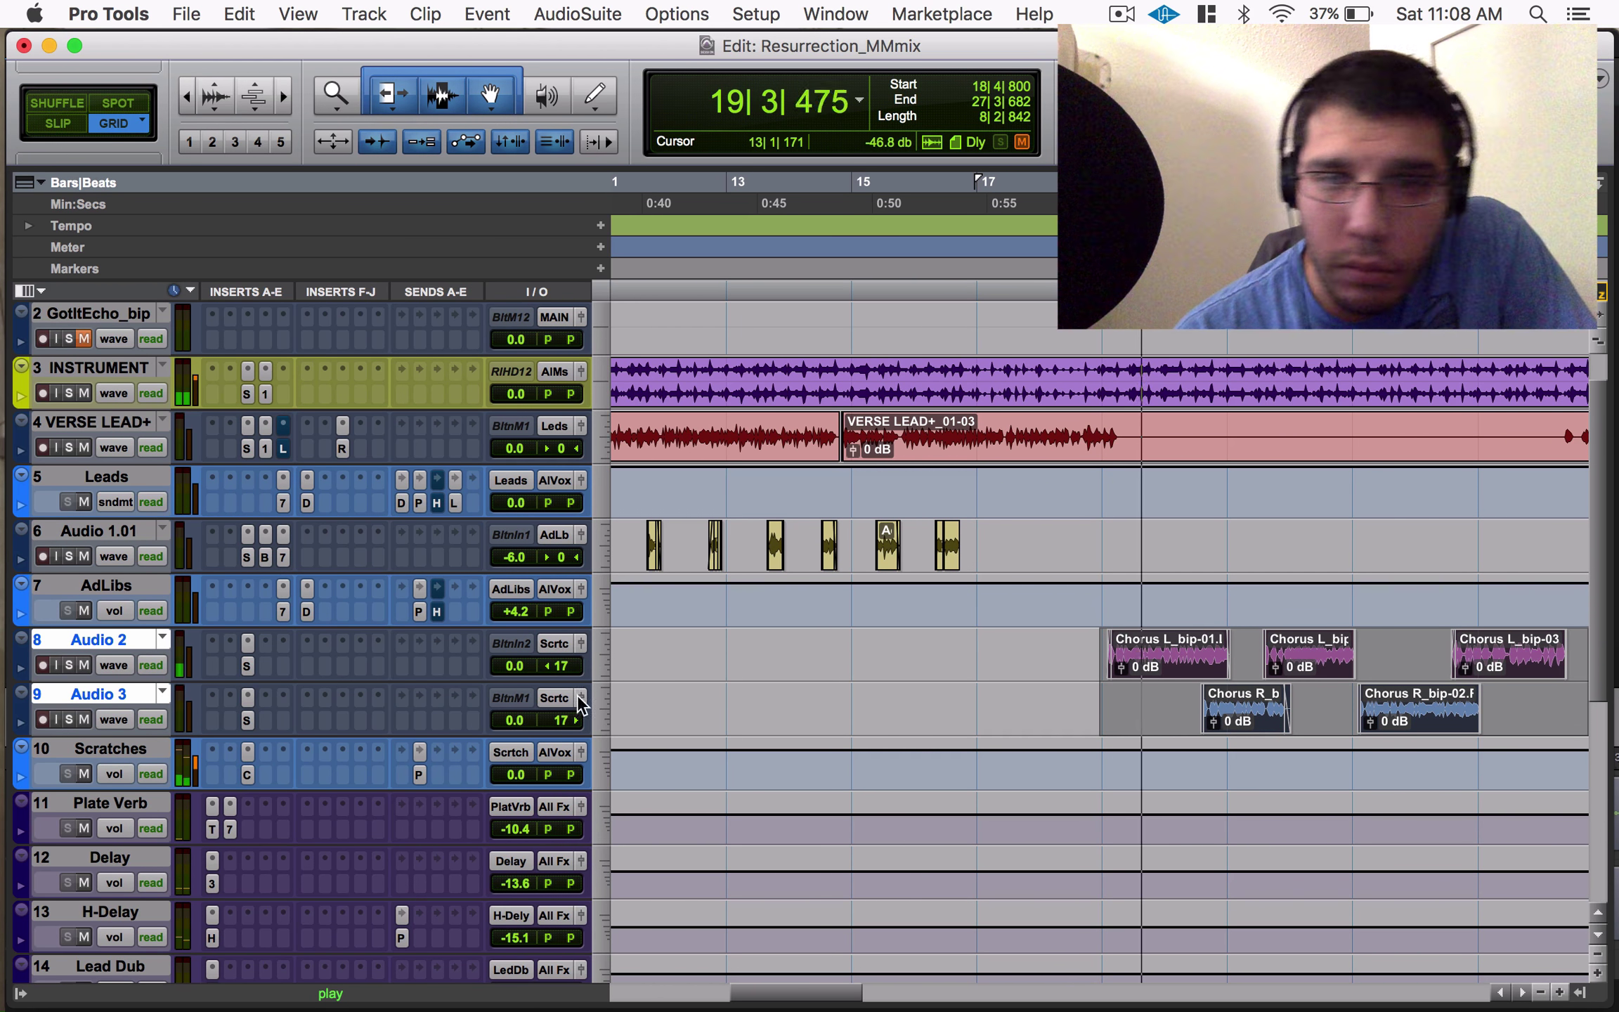
{"action": "scroll", "coordinate": [1233, 678], "scroll_direction": "right", "scroll_amount": 5}
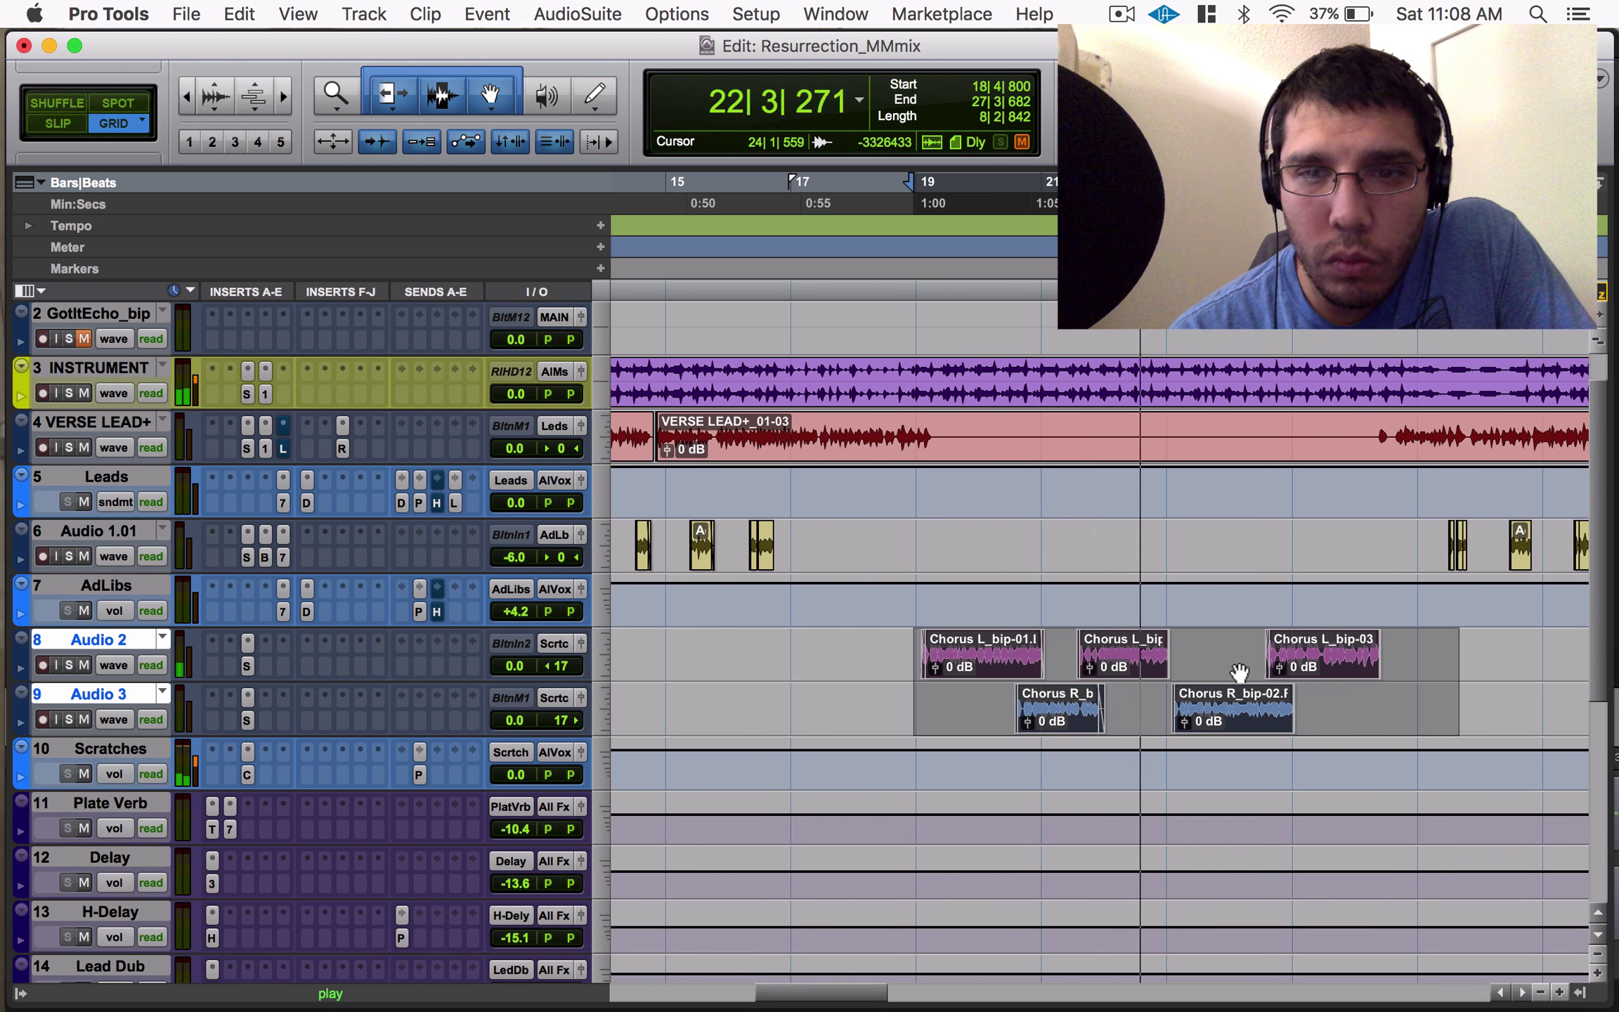
{"action": "scroll", "coordinate": [1239, 673], "scroll_direction": "right", "scroll_amount": 4}
{"action": "scroll", "coordinate": [1239, 673], "scroll_direction": "right", "scroll_amount": 3}
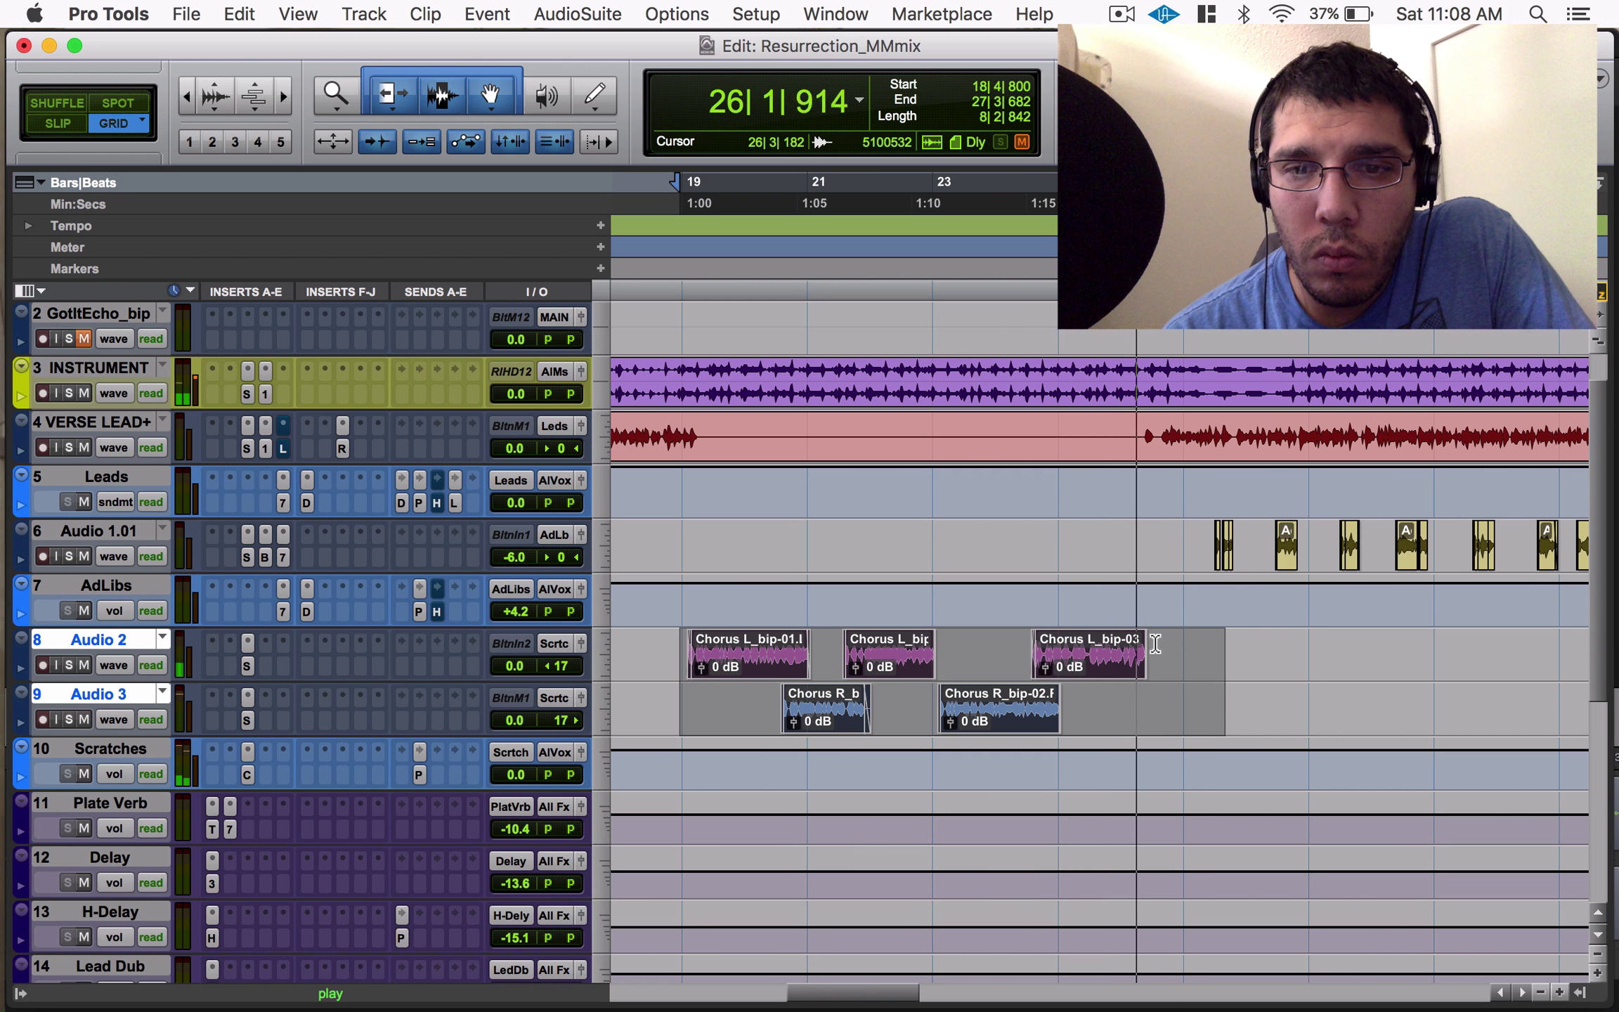
Select the closing phrase of the first chorus on Audio 2, from 25|4|776 to 26|3|008, and play it.
{"action": "left_click", "coordinate": [1153, 643]}
{"action": "key", "text": "super+]"}
{"action": "key", "text": "super+]"}
{"action": "key", "text": "super+]"}
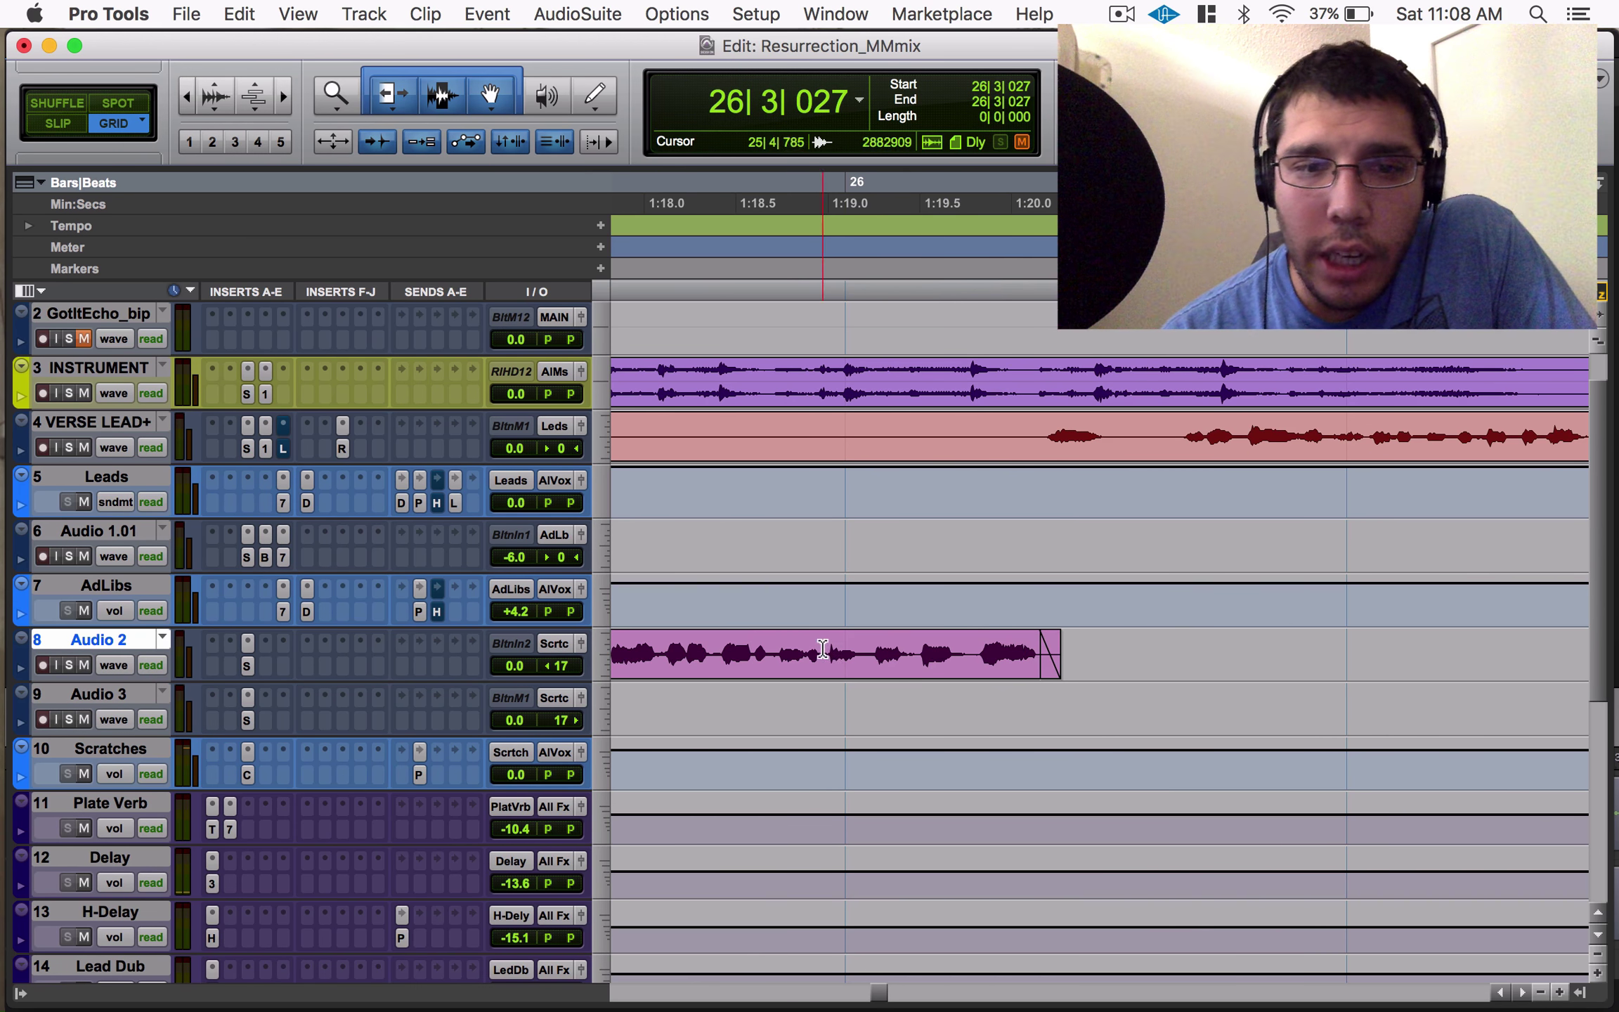
{"action": "left_click_drag", "start_coordinate": [823, 647], "coordinate": [1096, 675]}
{"action": "key", "text": "space"}
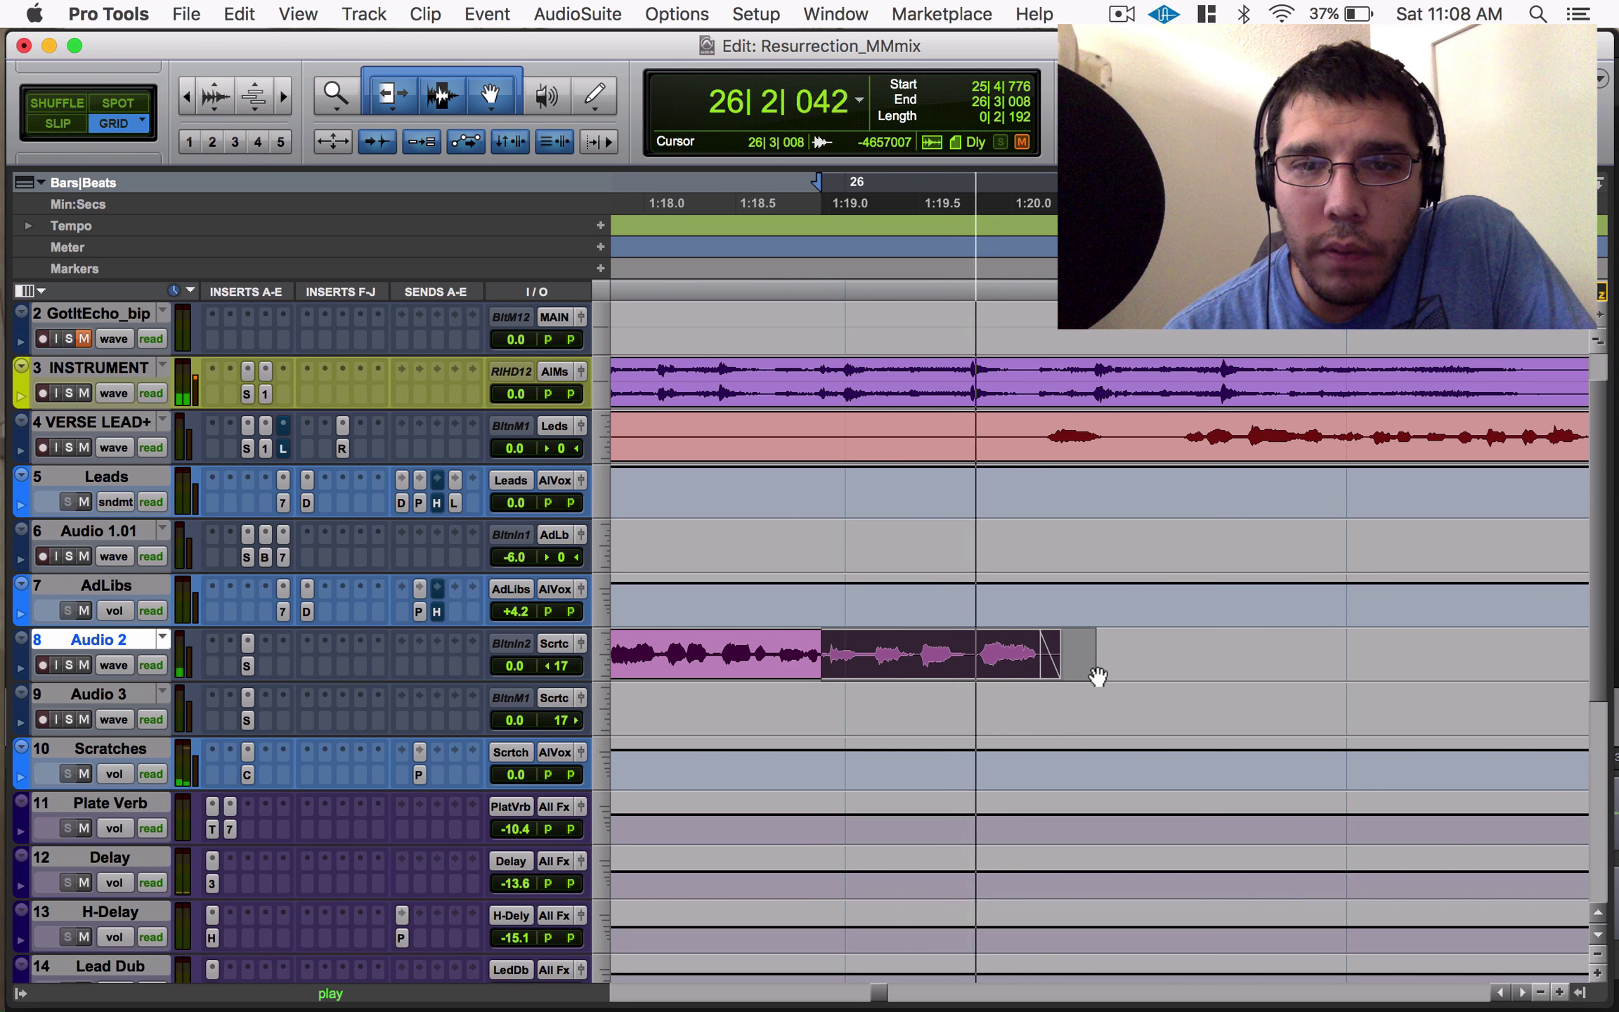
{"action": "key", "text": "super+["}
{"action": "key", "text": "super+["}
{"action": "key", "text": "super+["}
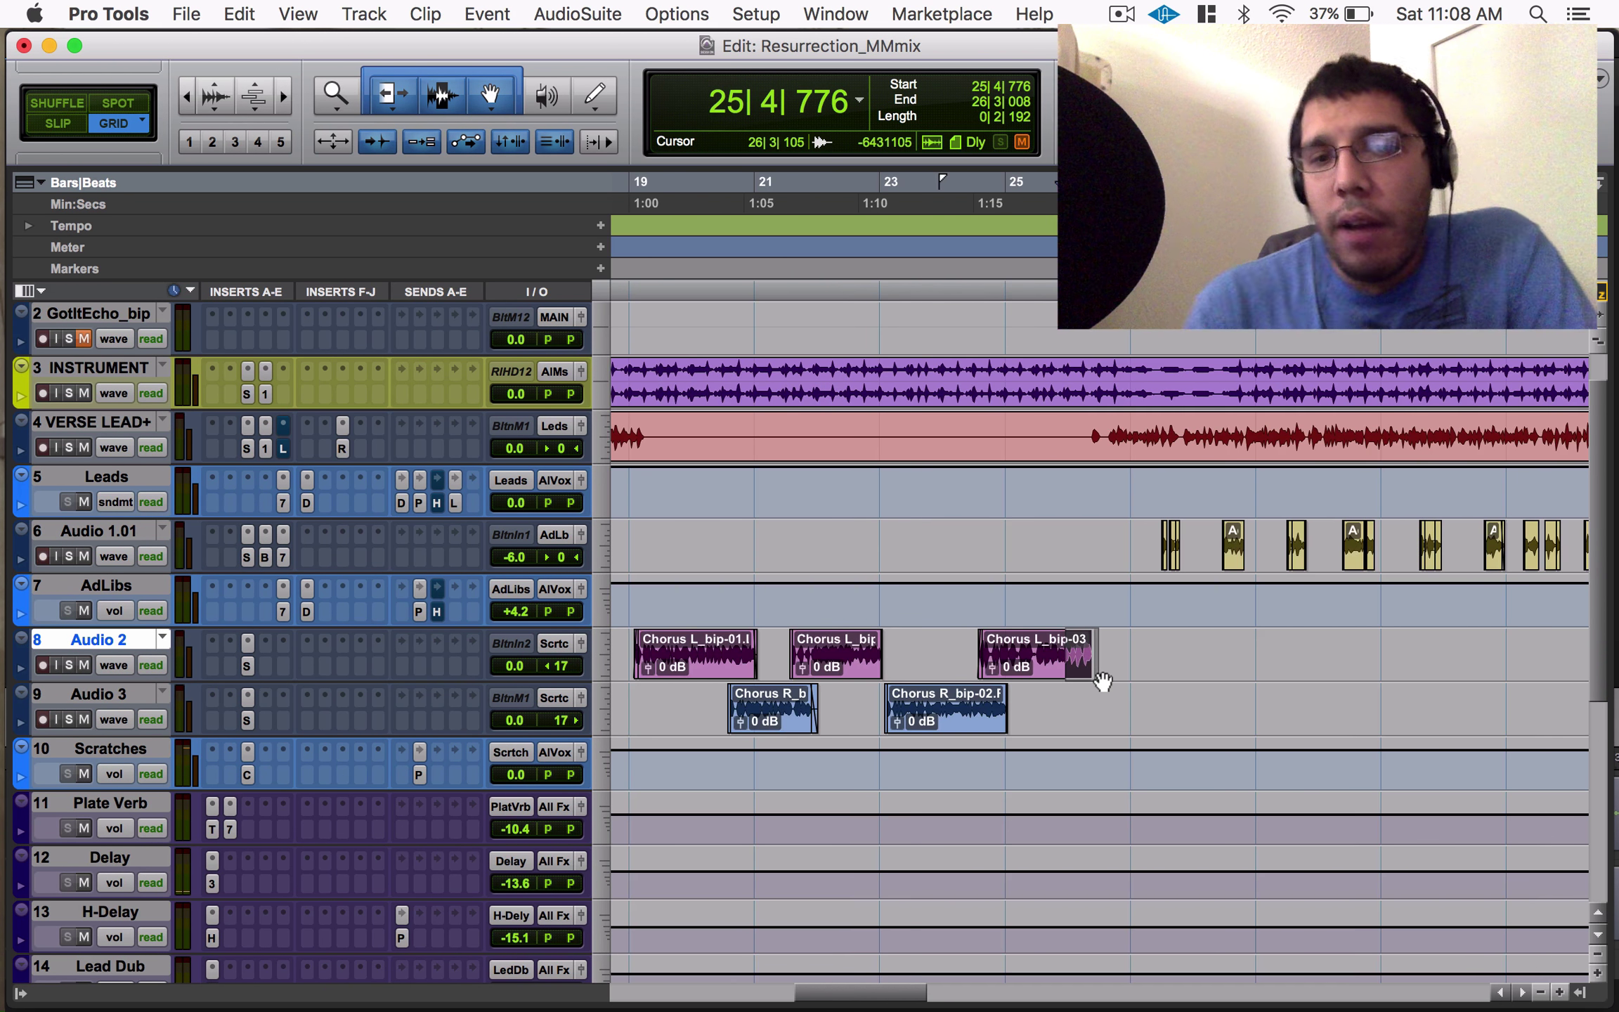
{"action": "key", "text": "super+]"}
{"action": "key", "text": "super+]"}
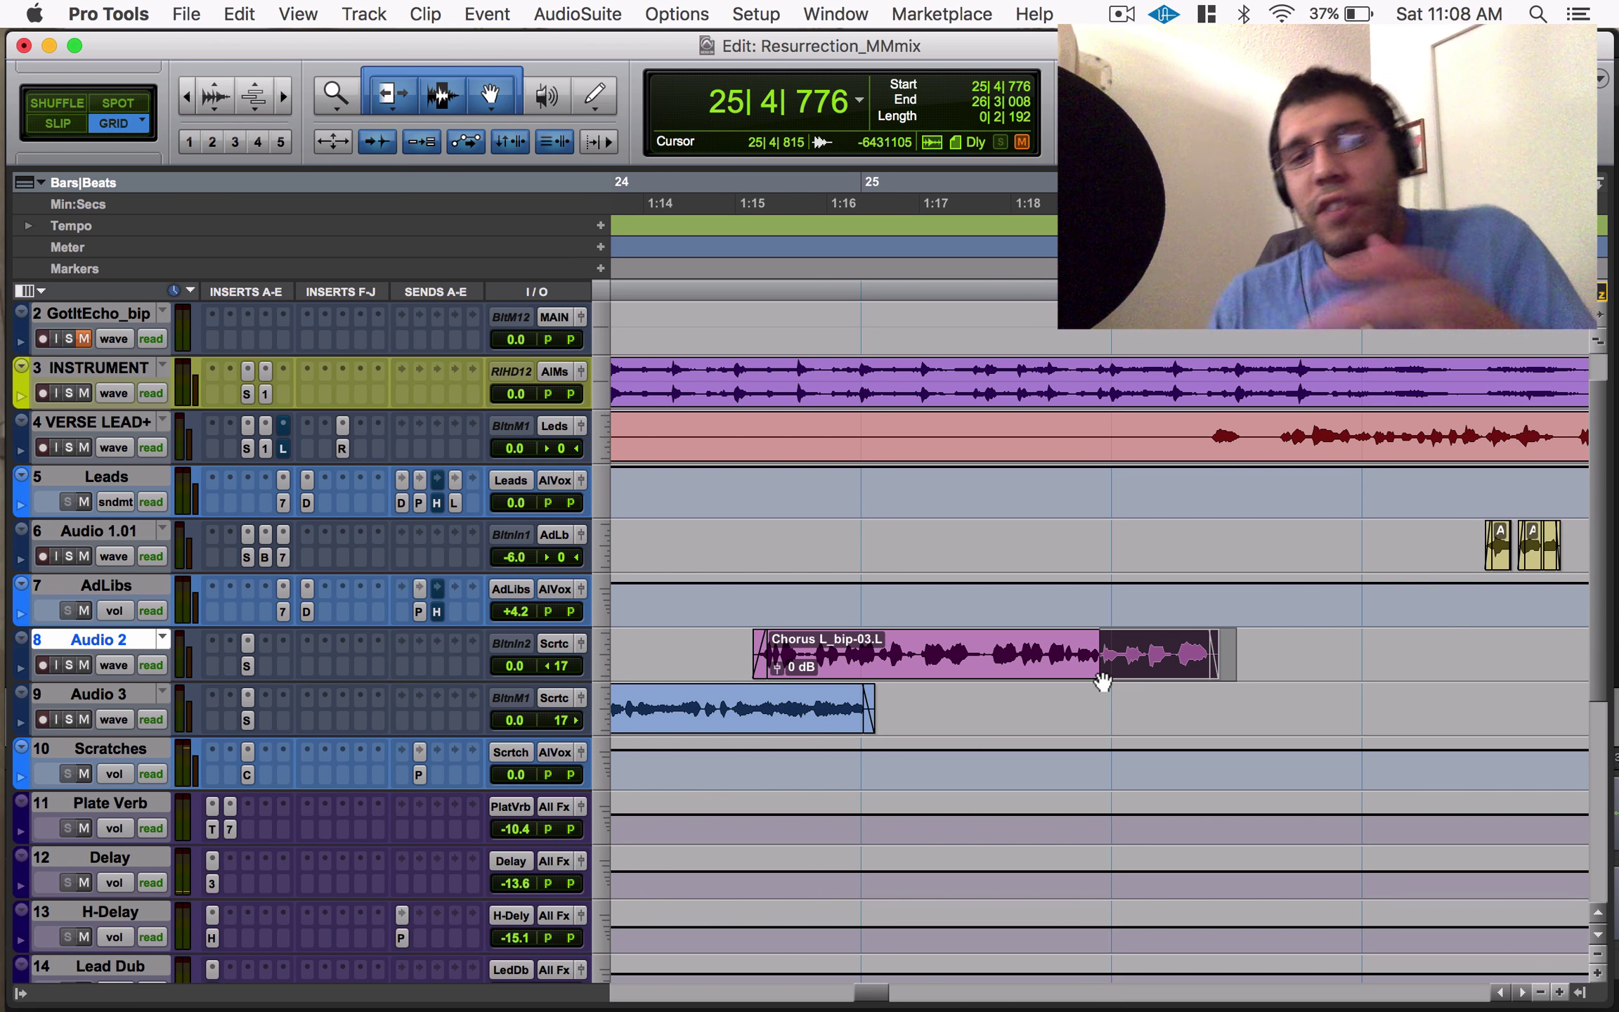
{"action": "key", "text": "super+["}
{"action": "key", "text": "super+["}
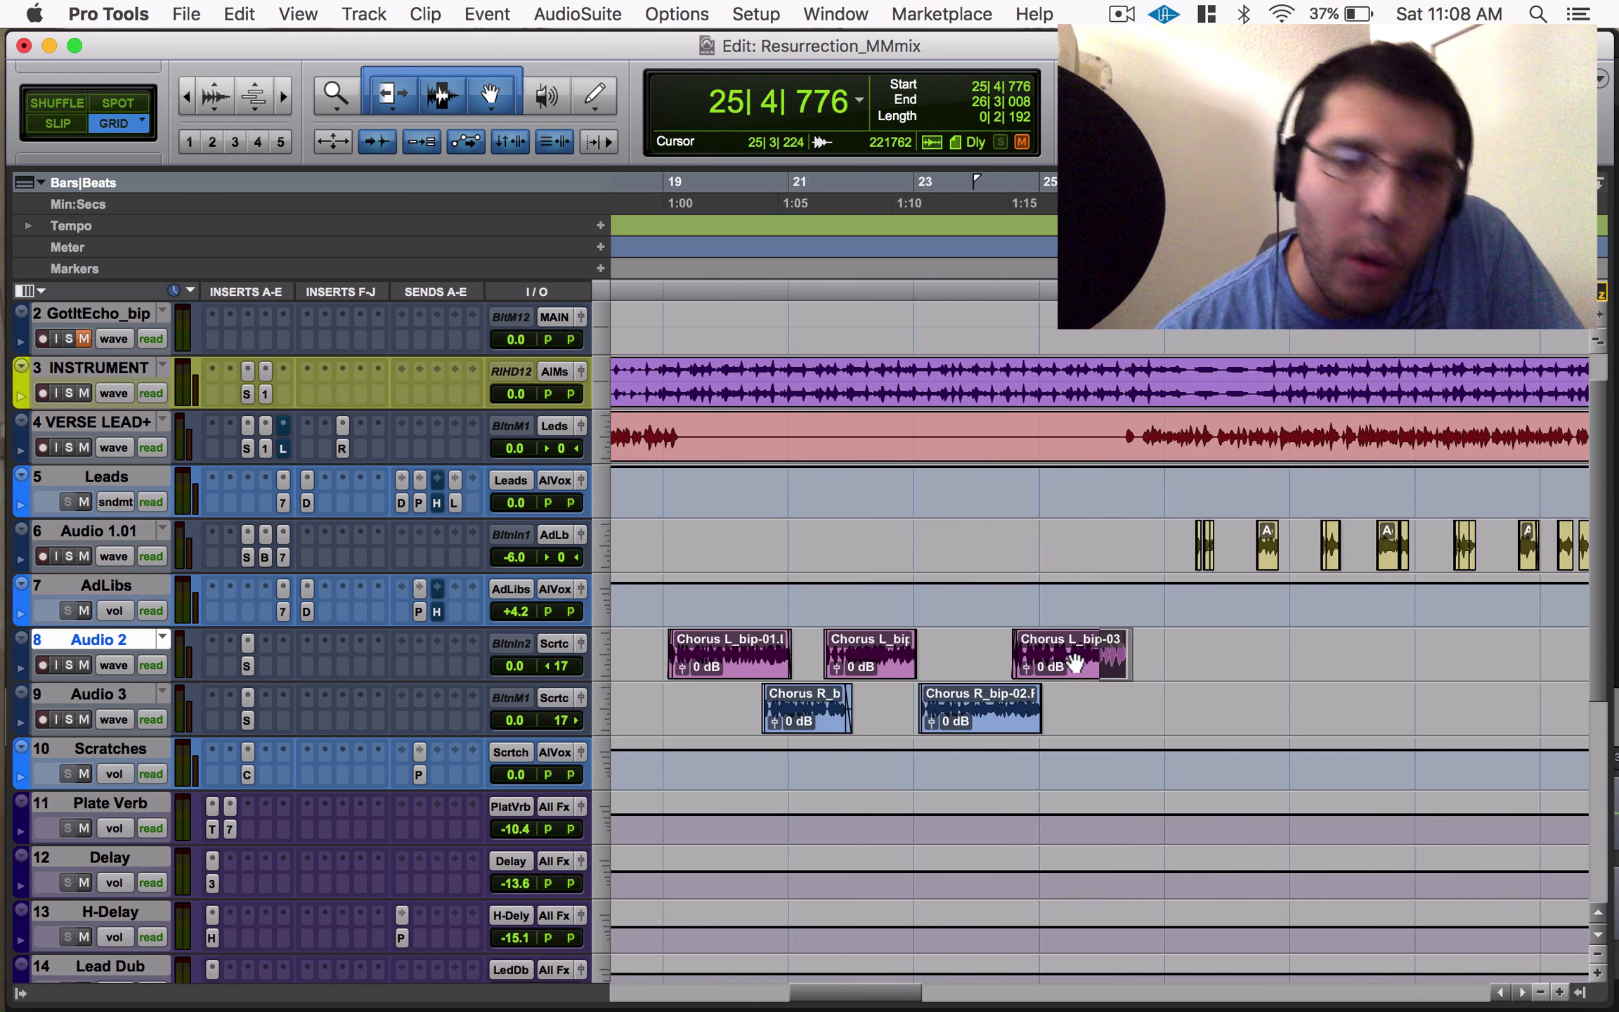
{"action": "key", "text": "super+["}
{"action": "key", "text": "super+["}
{"action": "key", "text": "super+]"}
{"action": "key", "text": "super+]"}
{"action": "key", "text": "super+]"}
{"action": "key", "text": "super+]"}
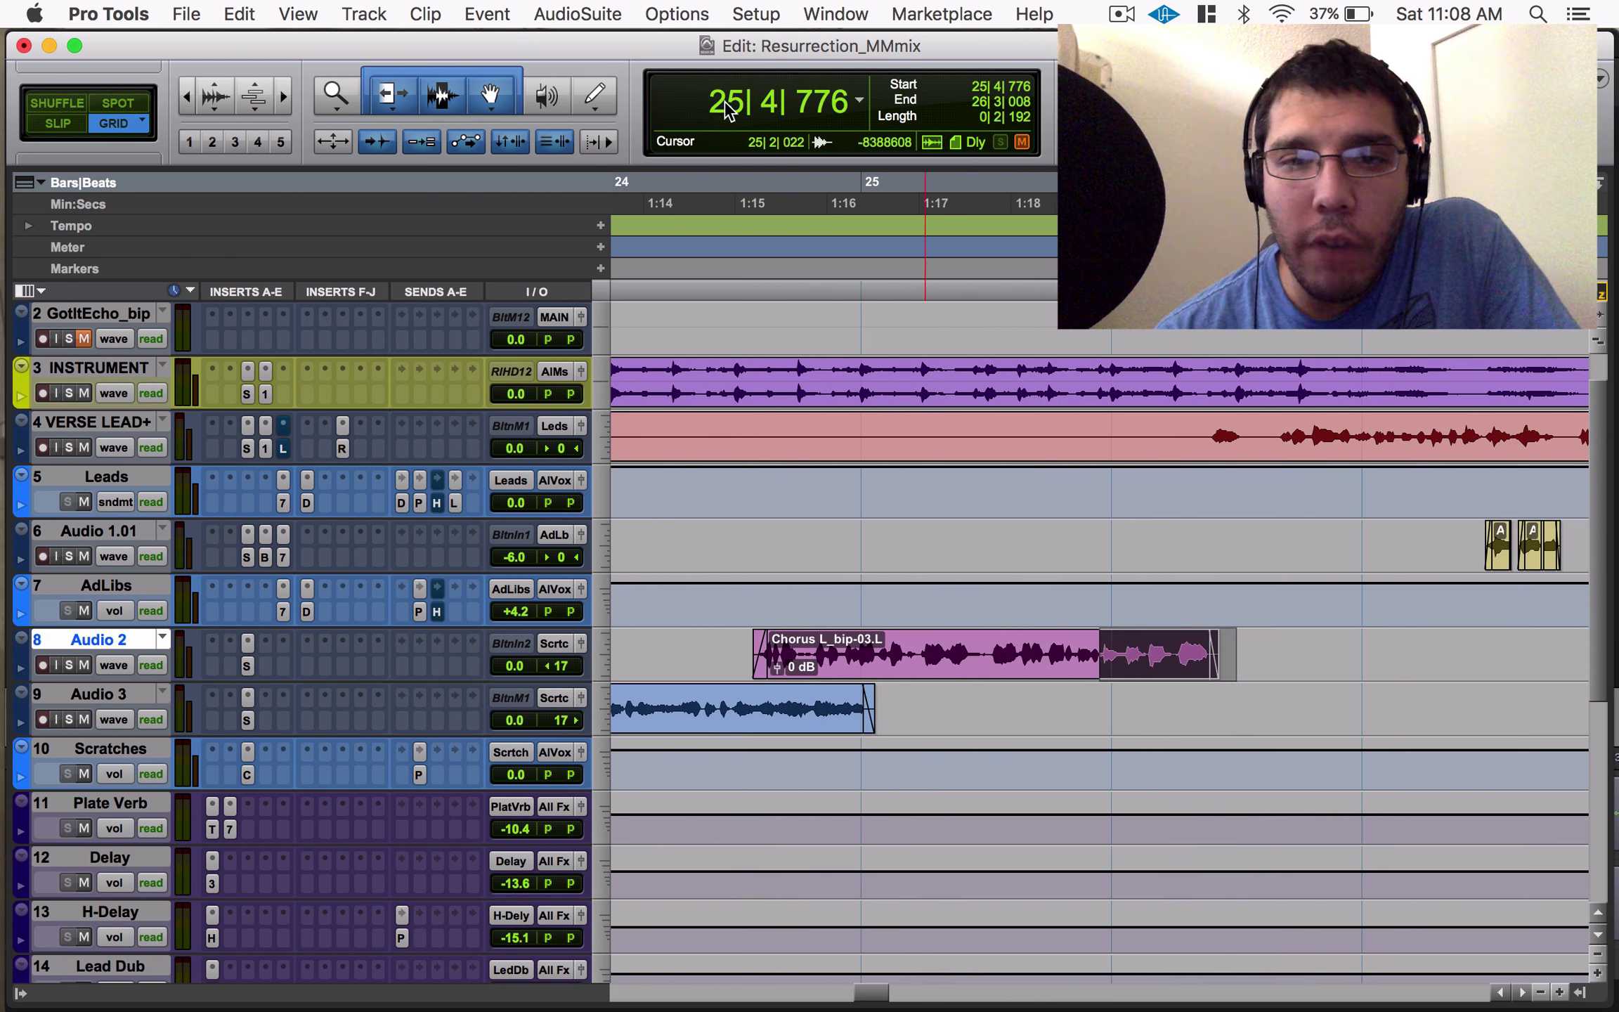
Play the first chorus's ending and the lead-in to the next verse from 24|1|249.
{"action": "left_click", "coordinate": [626, 194]}
{"action": "key", "text": "space"}
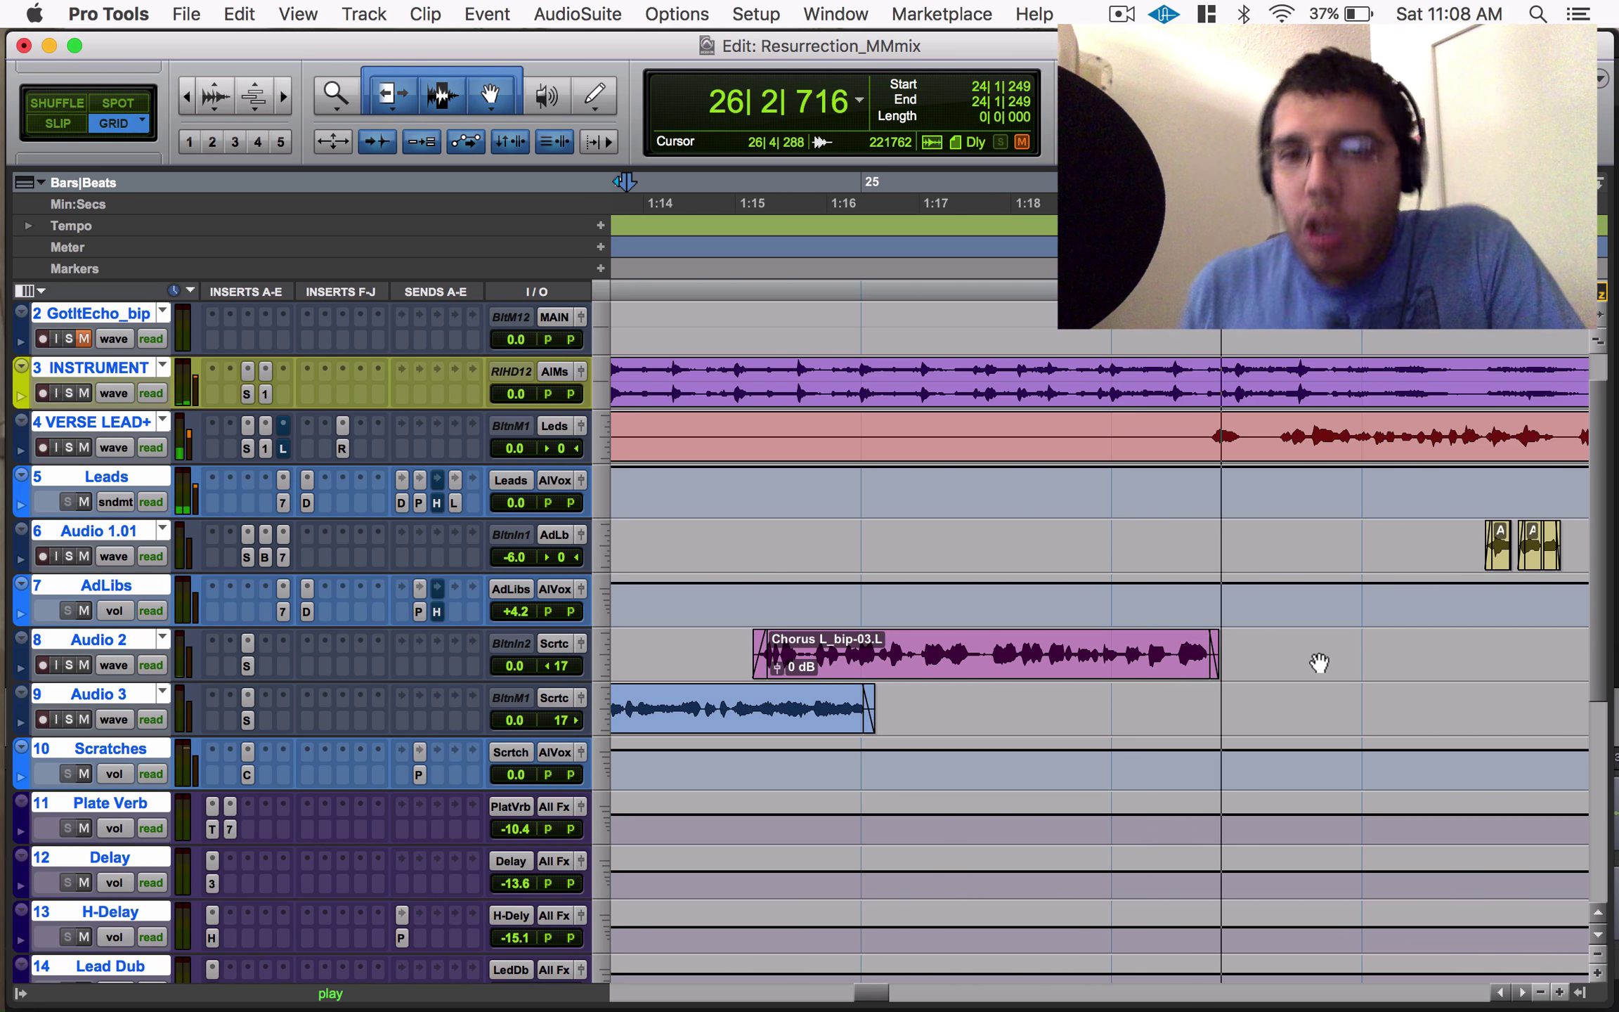
{"action": "key", "text": "space"}
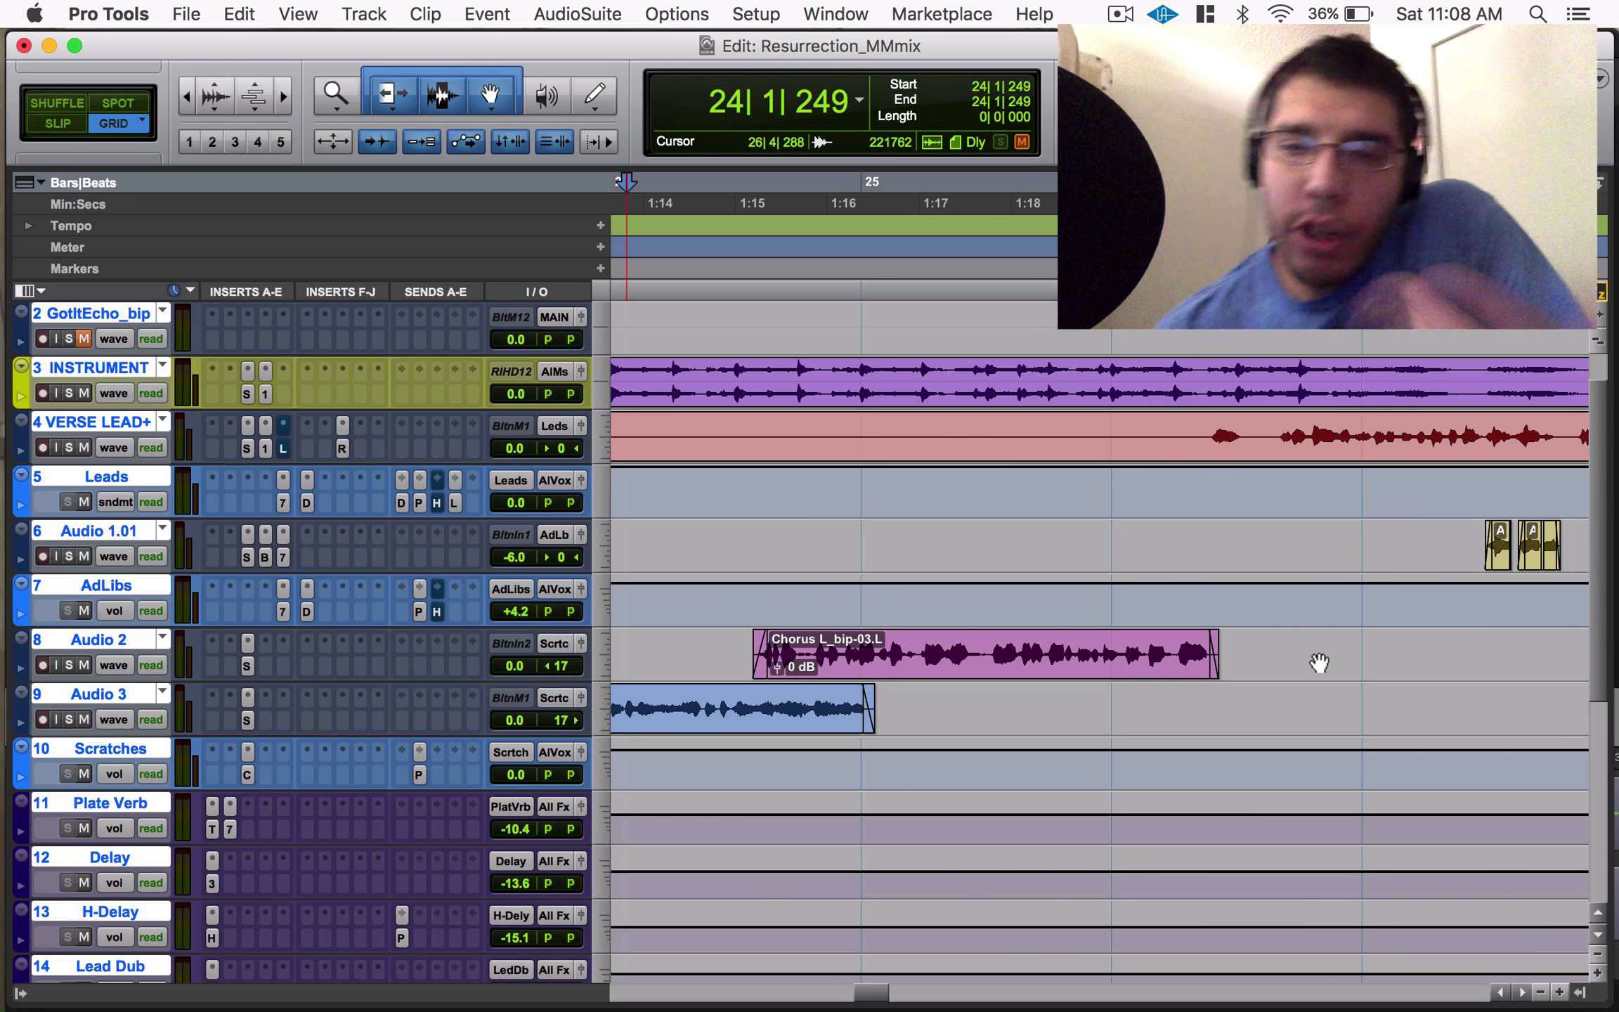
Select the closing phrase of the first chorus on Audio 2 from 25|4|776 to 26|2|716.
{"action": "left_click", "coordinate": [1098, 641]}
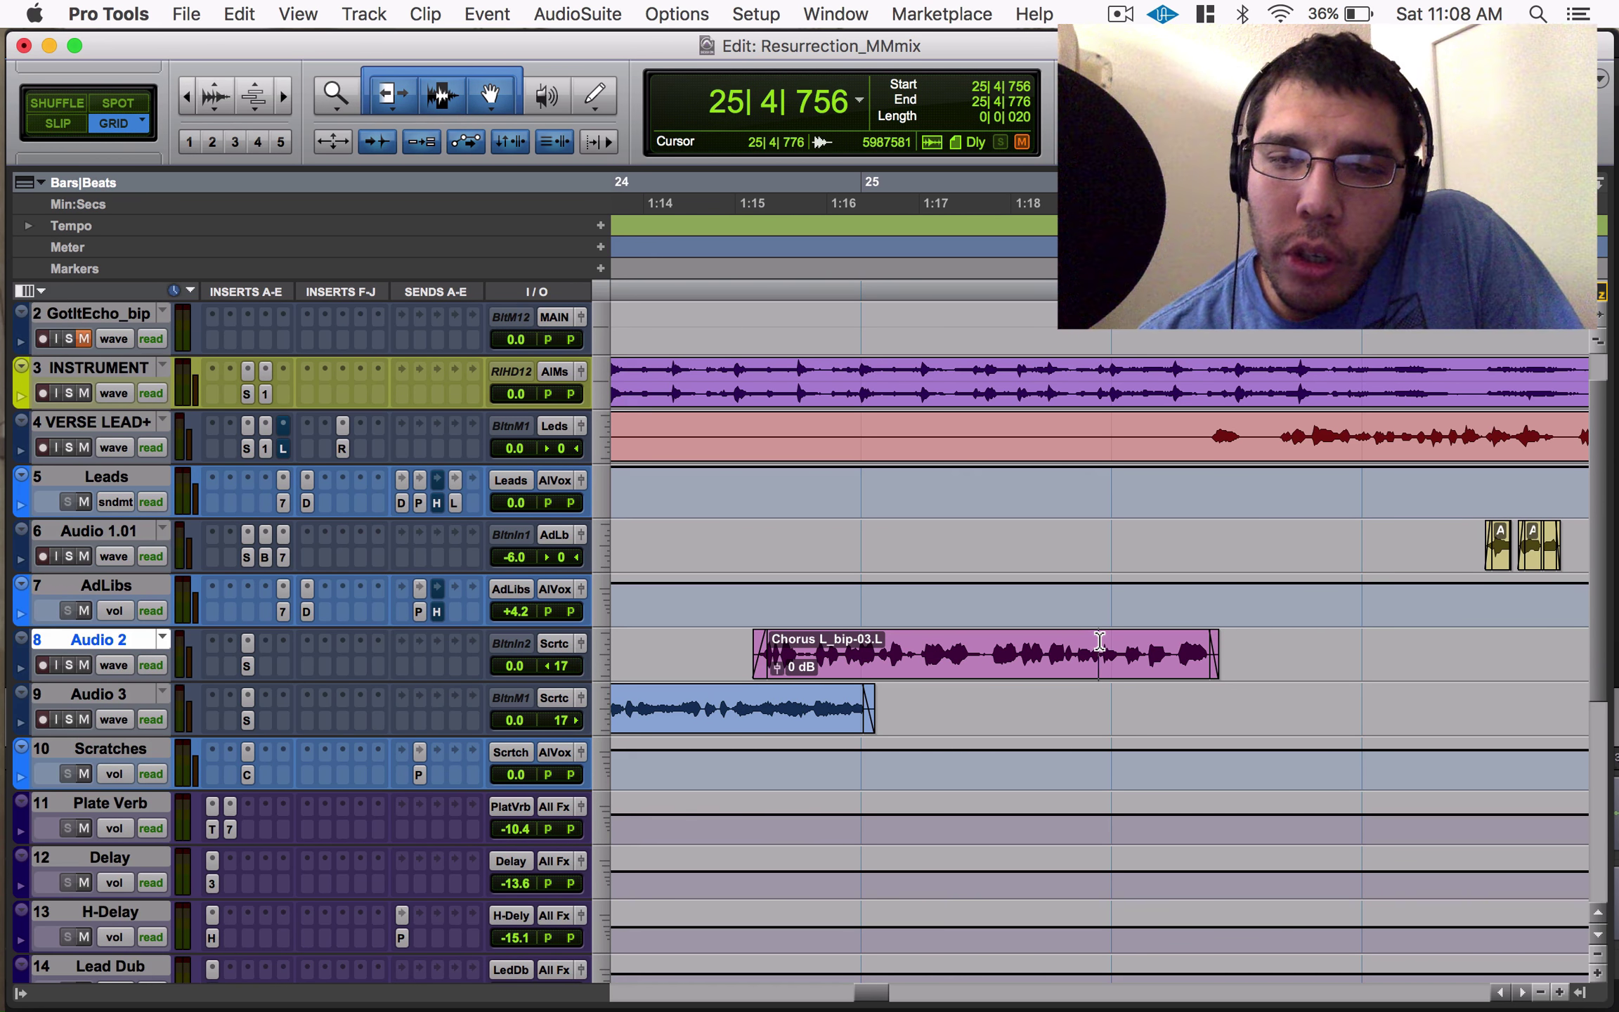
{"action": "left_click_drag", "start_coordinate": [1130, 641], "coordinate": [1218, 641]}
{"action": "scroll", "coordinate": [1303, 678], "scroll_direction": "right", "scroll_amount": 20}
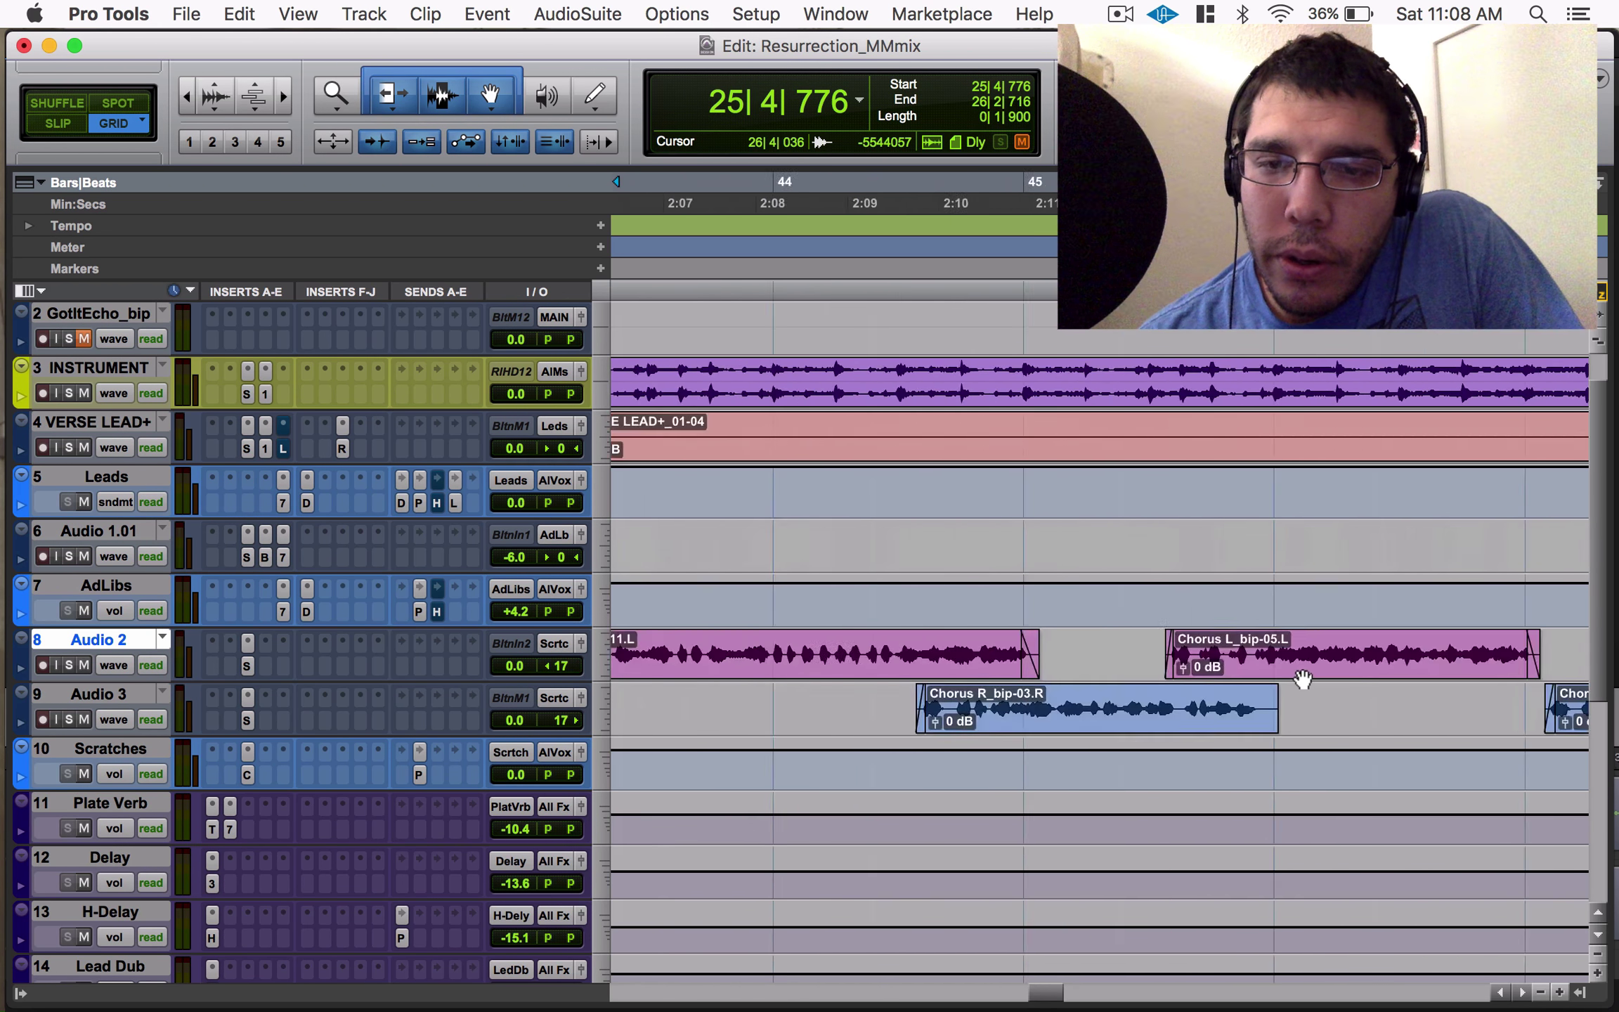
{"action": "scroll", "coordinate": [1303, 679], "scroll_direction": "left", "scroll_amount": 8}
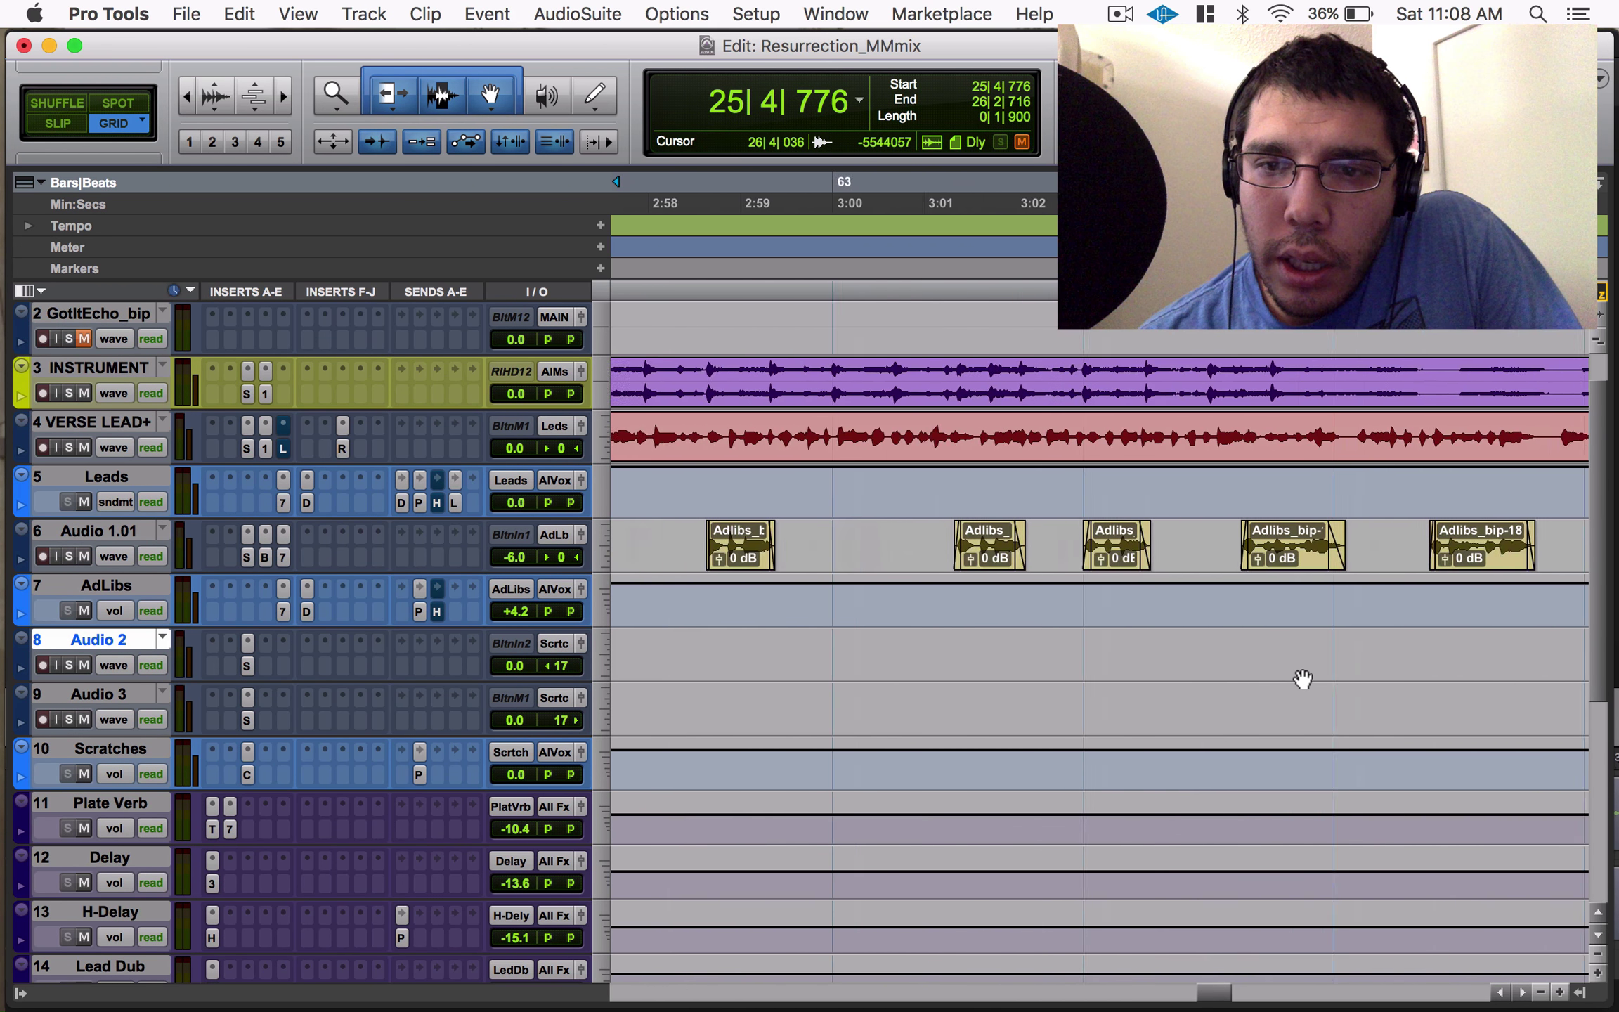
{"action": "scroll", "coordinate": [1302, 676], "scroll_direction": "left", "scroll_amount": 15}
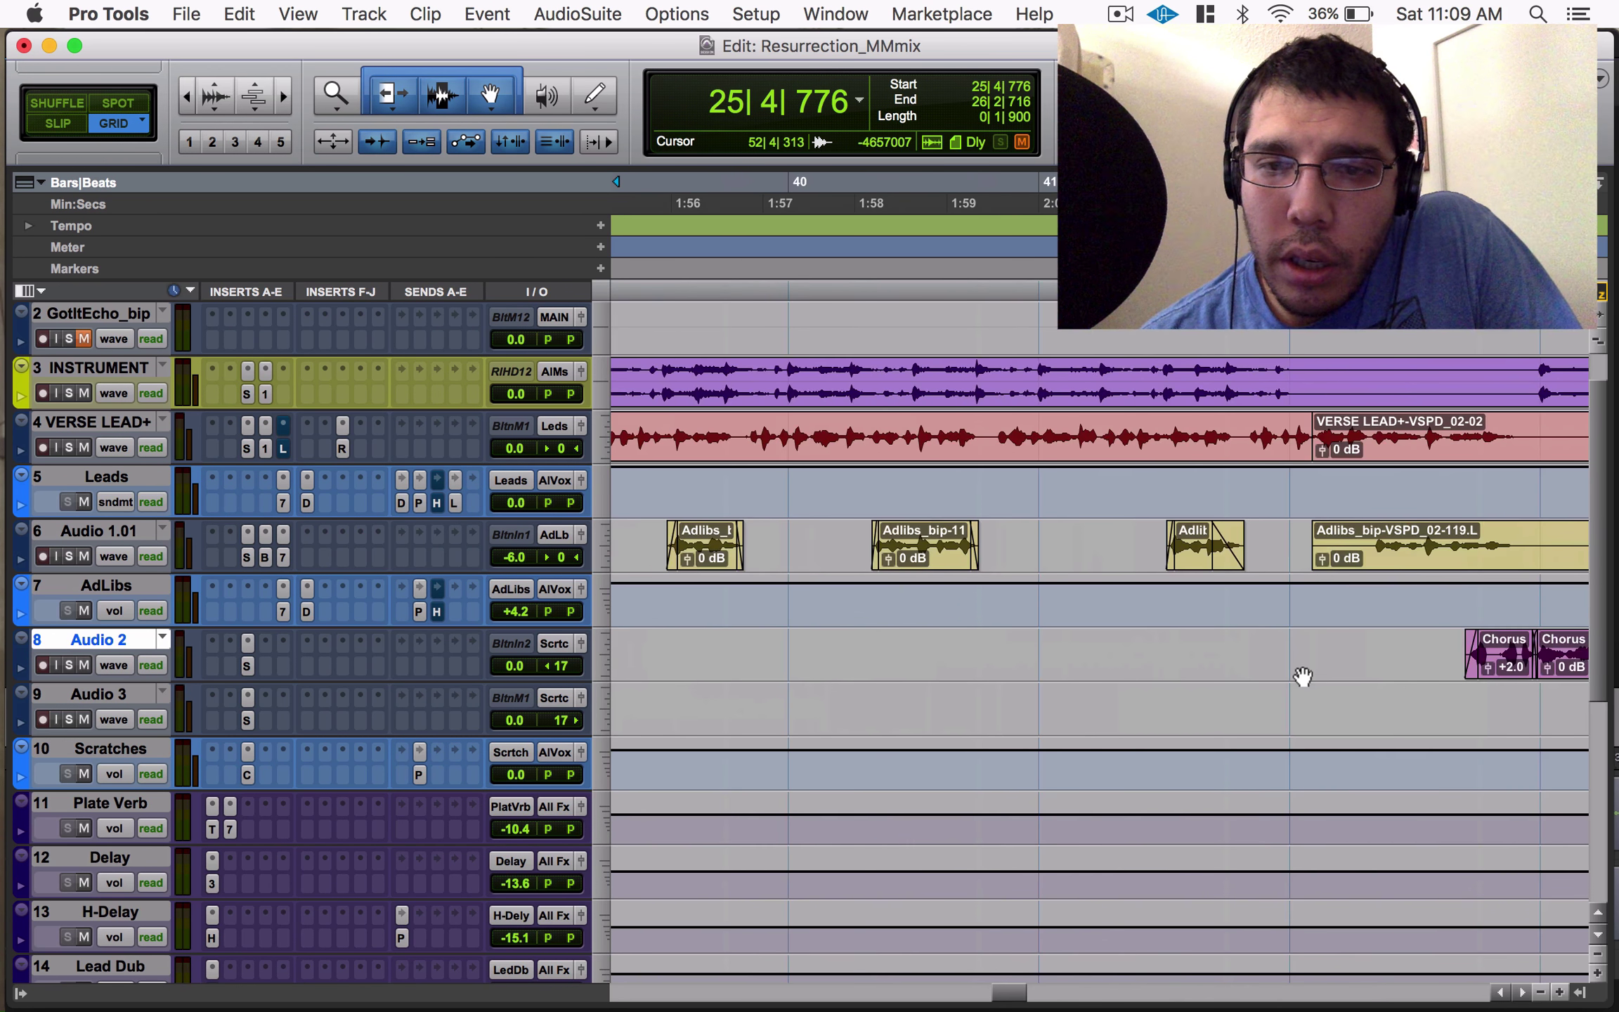
{"action": "scroll", "coordinate": [1302, 677], "scroll_direction": "right", "scroll_amount": 2}
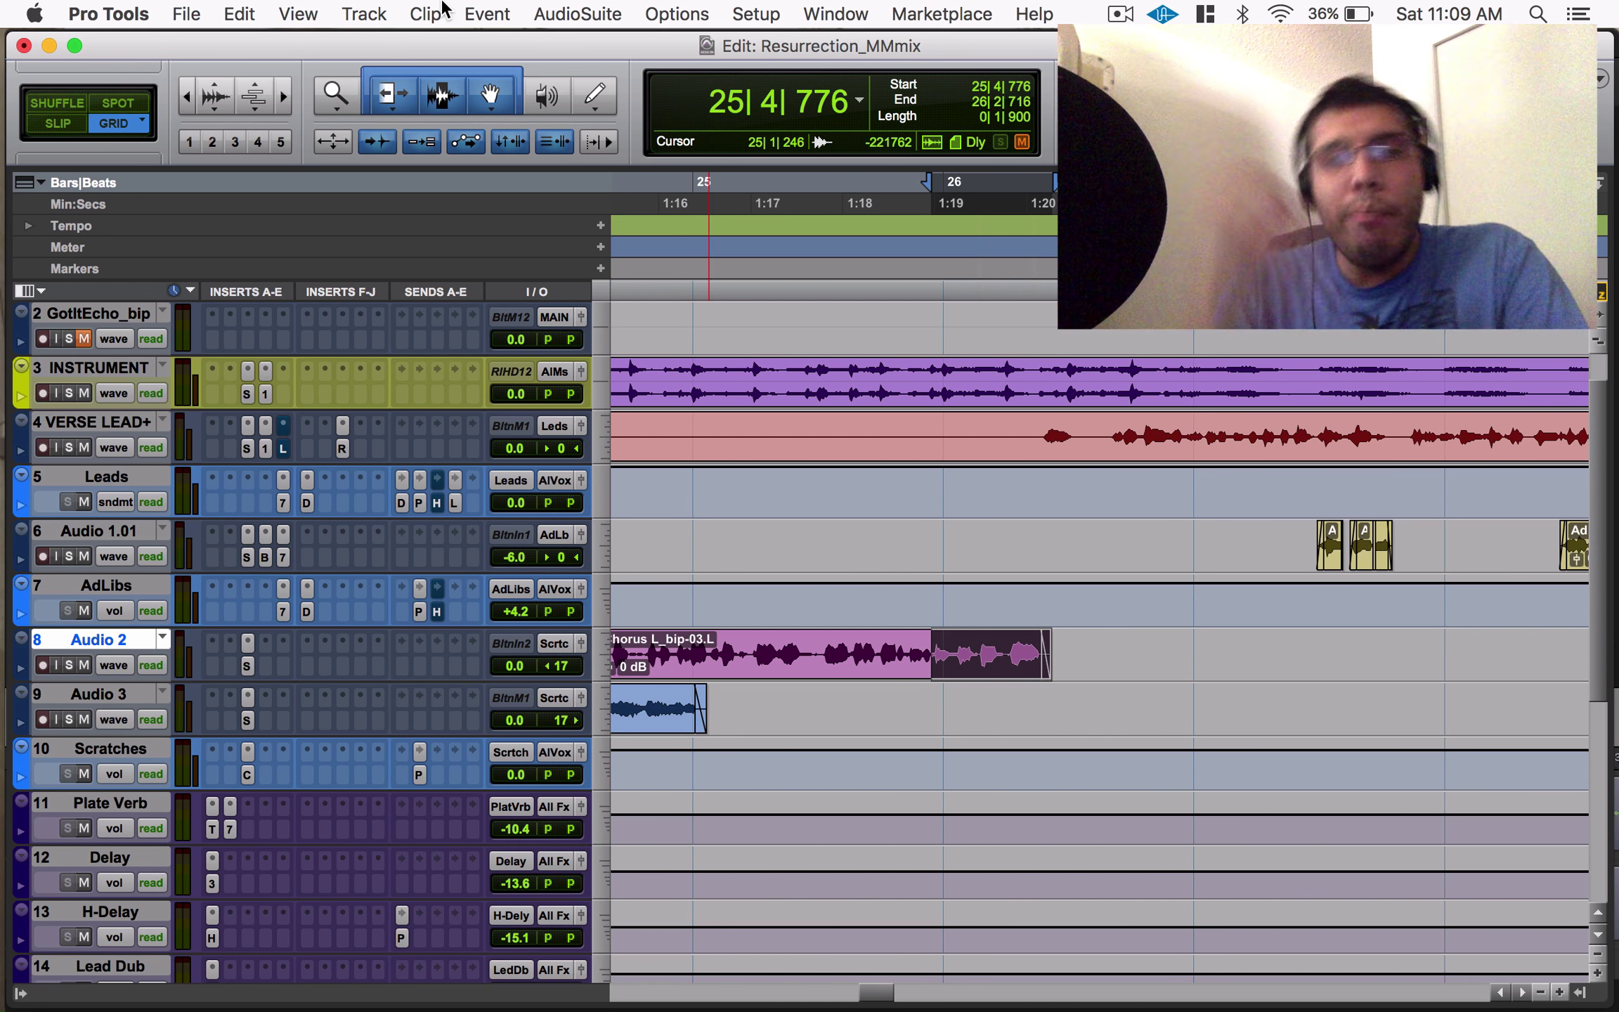
Open the Vari-Fi AudioSuite pitch-shift effect for the selected phrase and preview its Slow Down setting.
{"action": "left_click", "coordinate": [569, 15]}
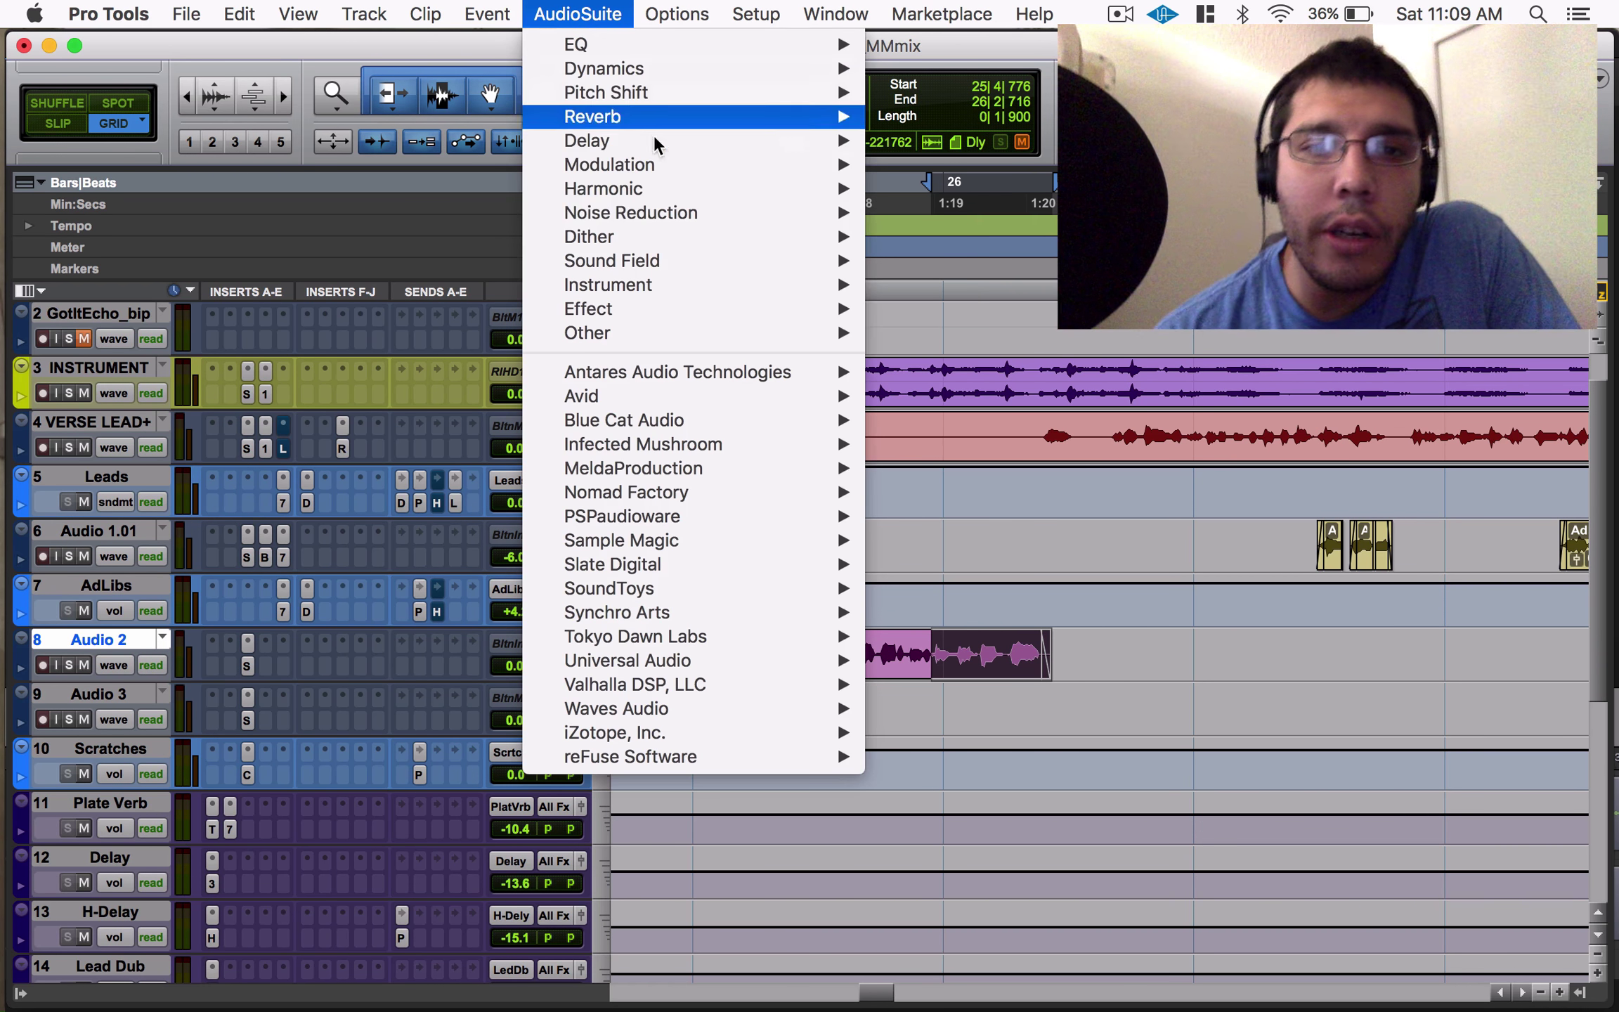
{"action": "mouse_move", "coordinate": [654, 96]}
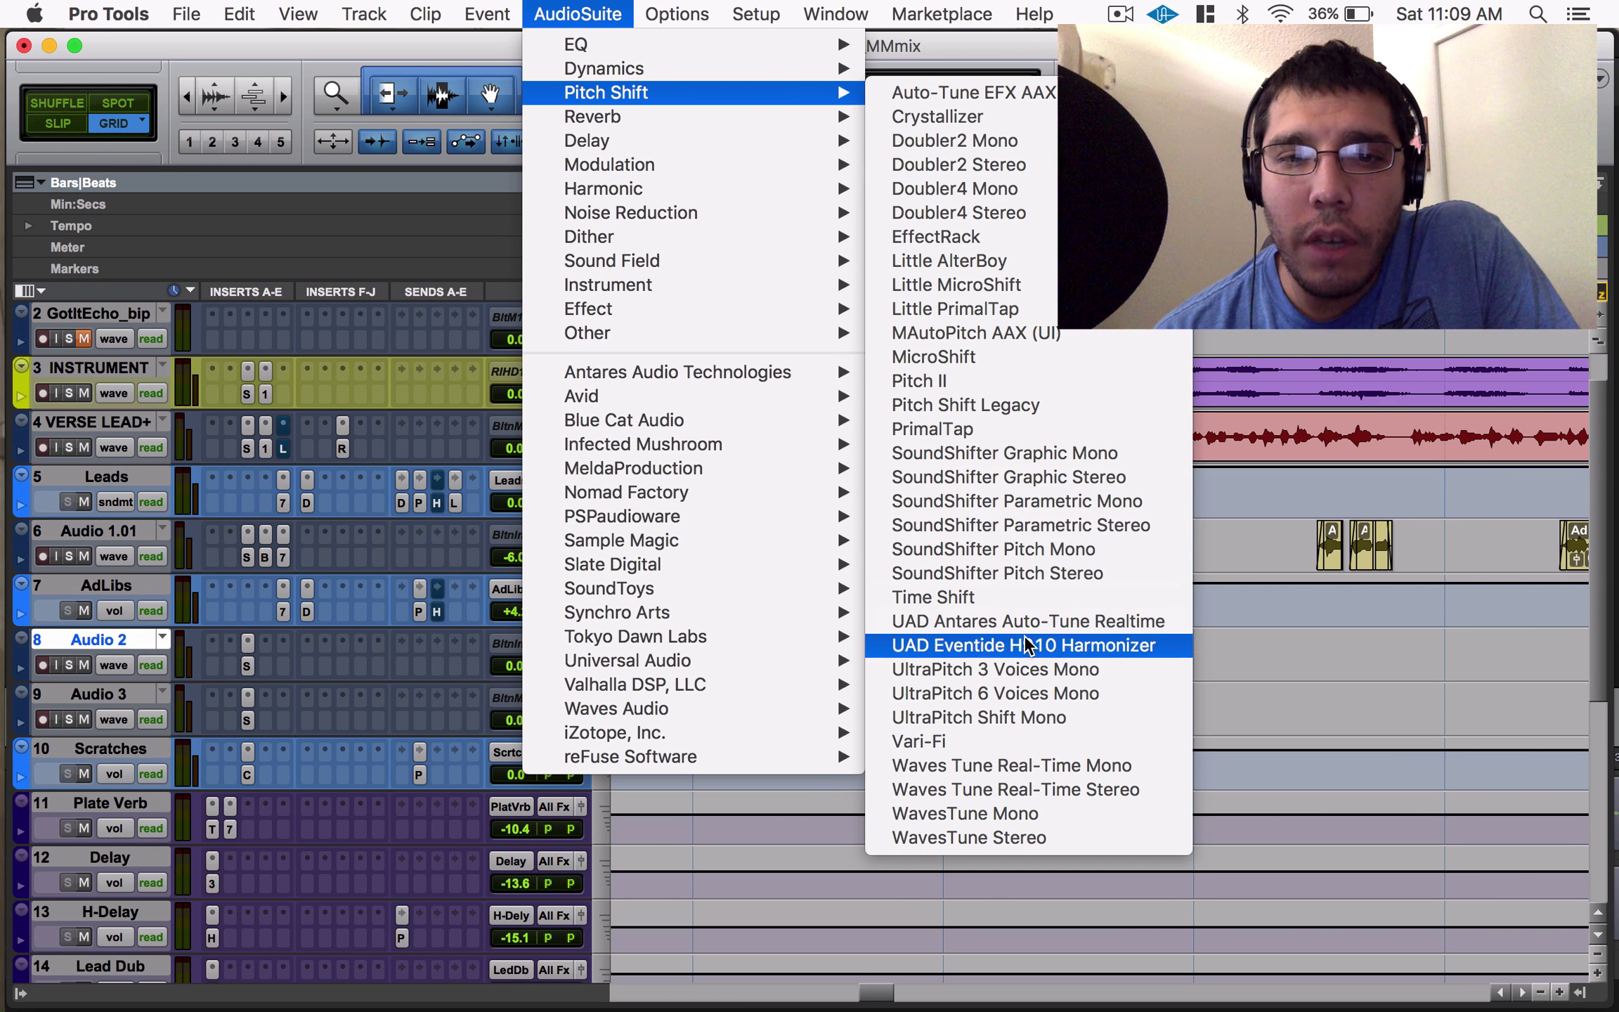
{"action": "left_click", "coordinate": [942, 741]}
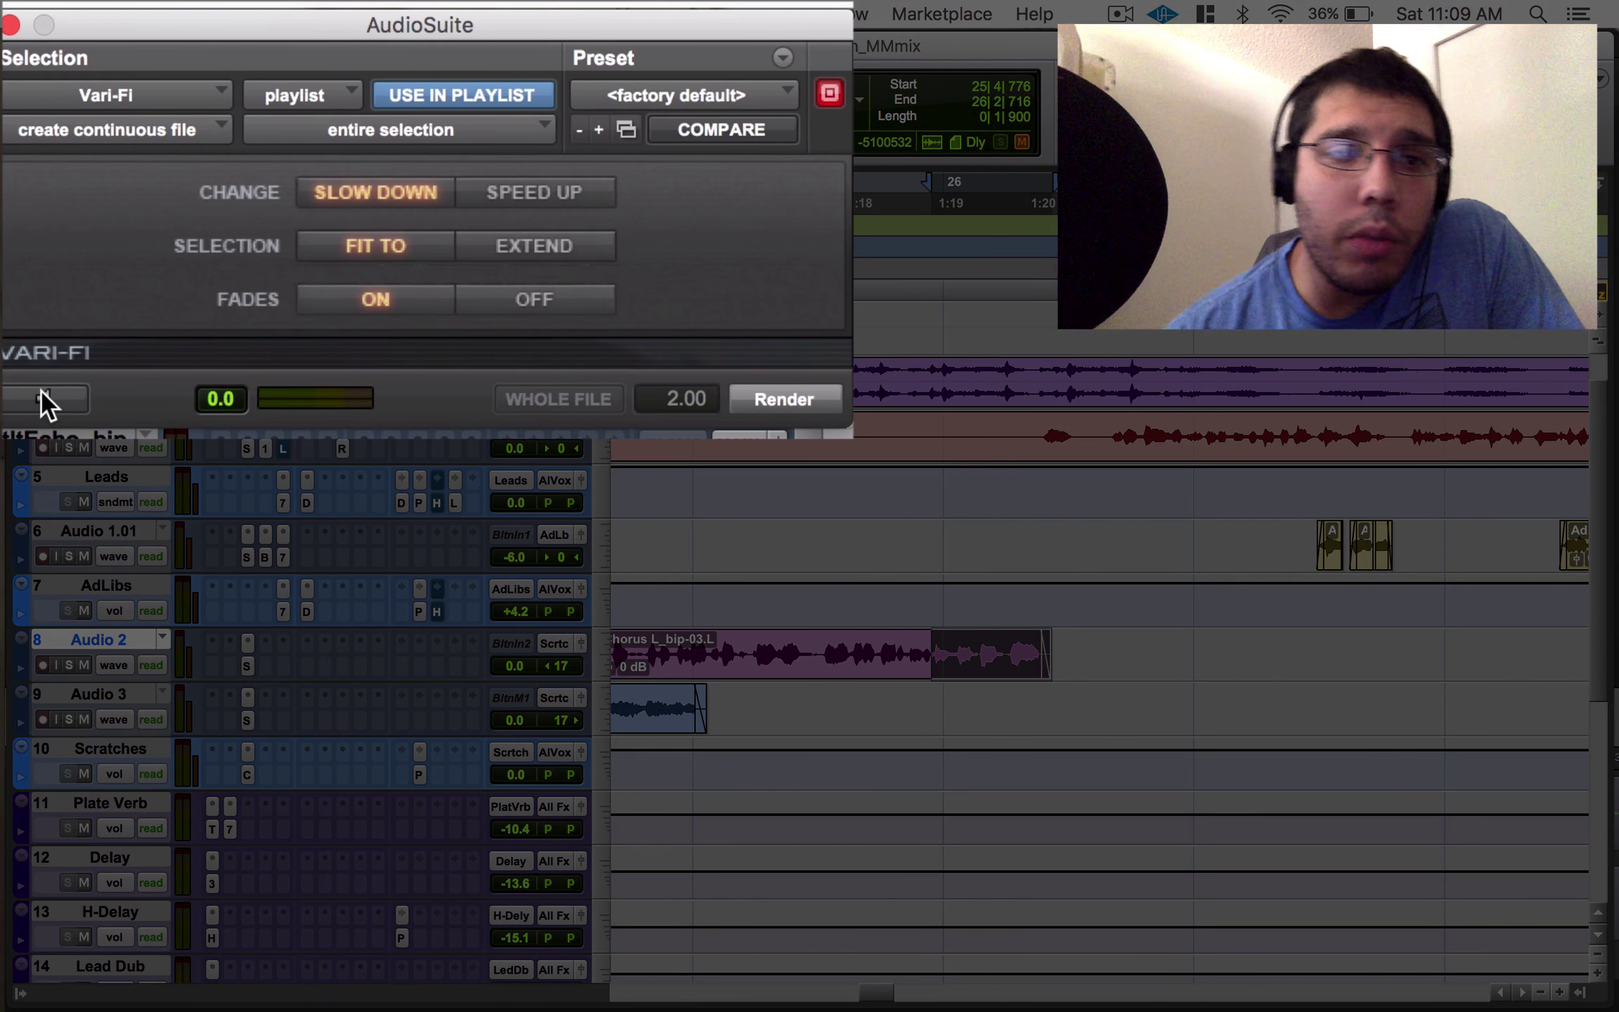
{"action": "left_click", "coordinate": [95, 289]}
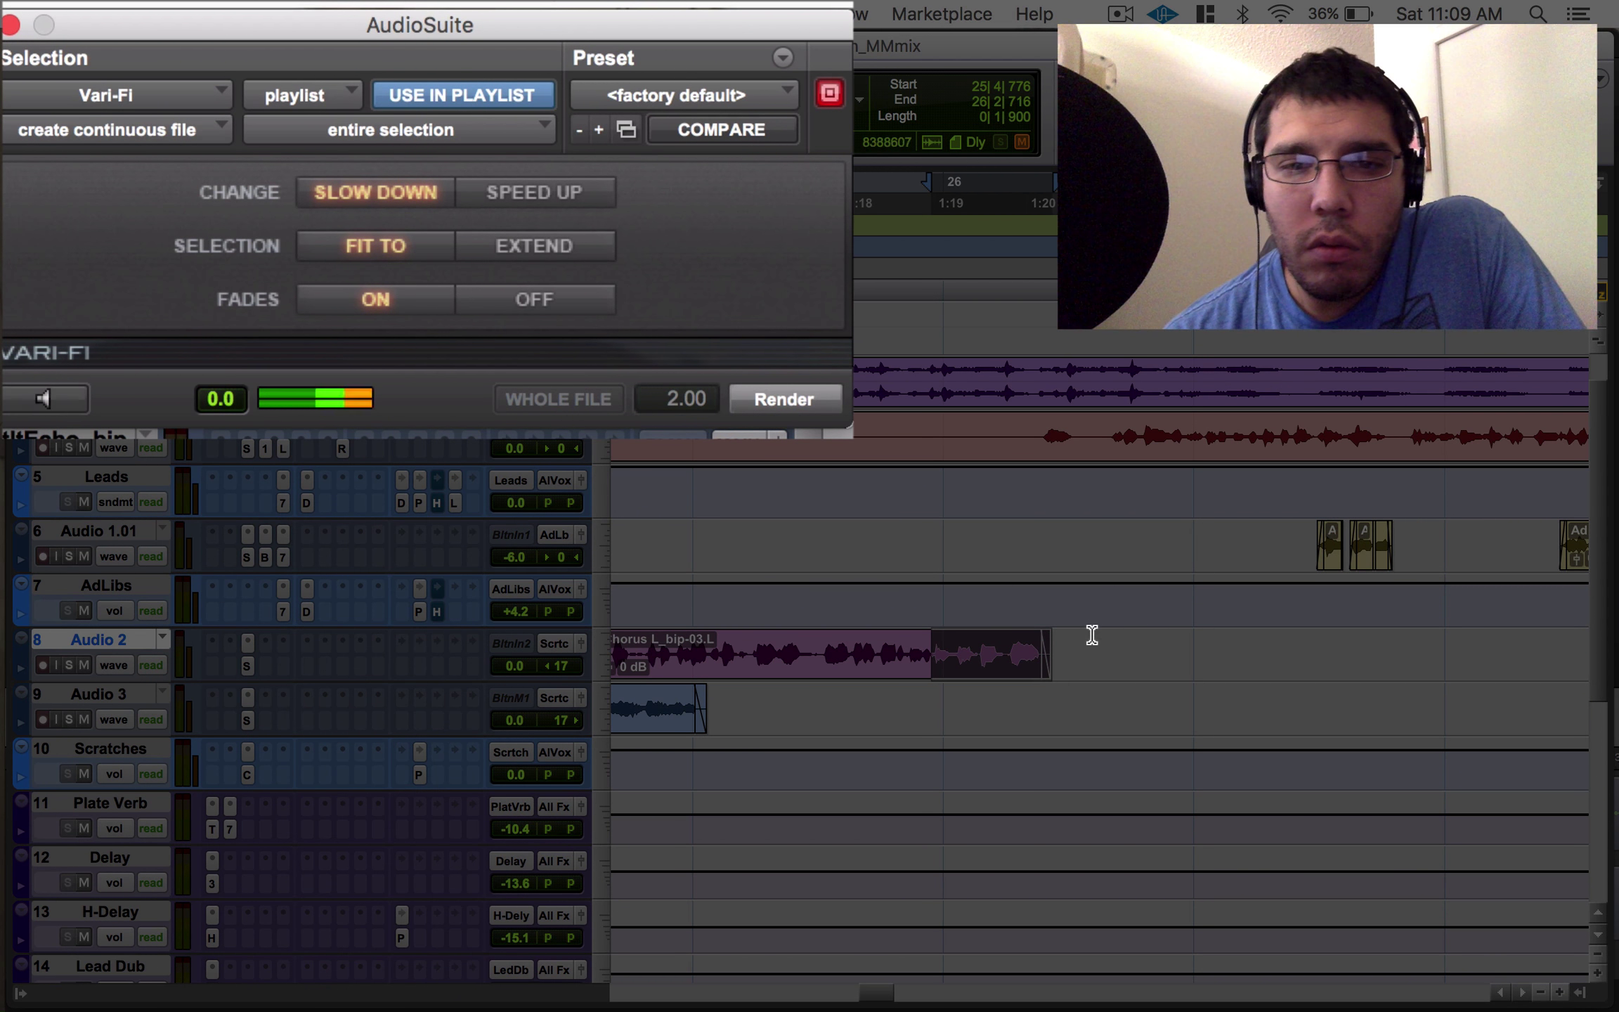
Extend the Audio 2 selection to end at 26|3|531 and render the Vari-Fi slow-down on it.
{"action": "left_click", "coordinate": [1129, 636], "text": "shift"}
{"action": "left_click", "coordinate": [57, 404]}
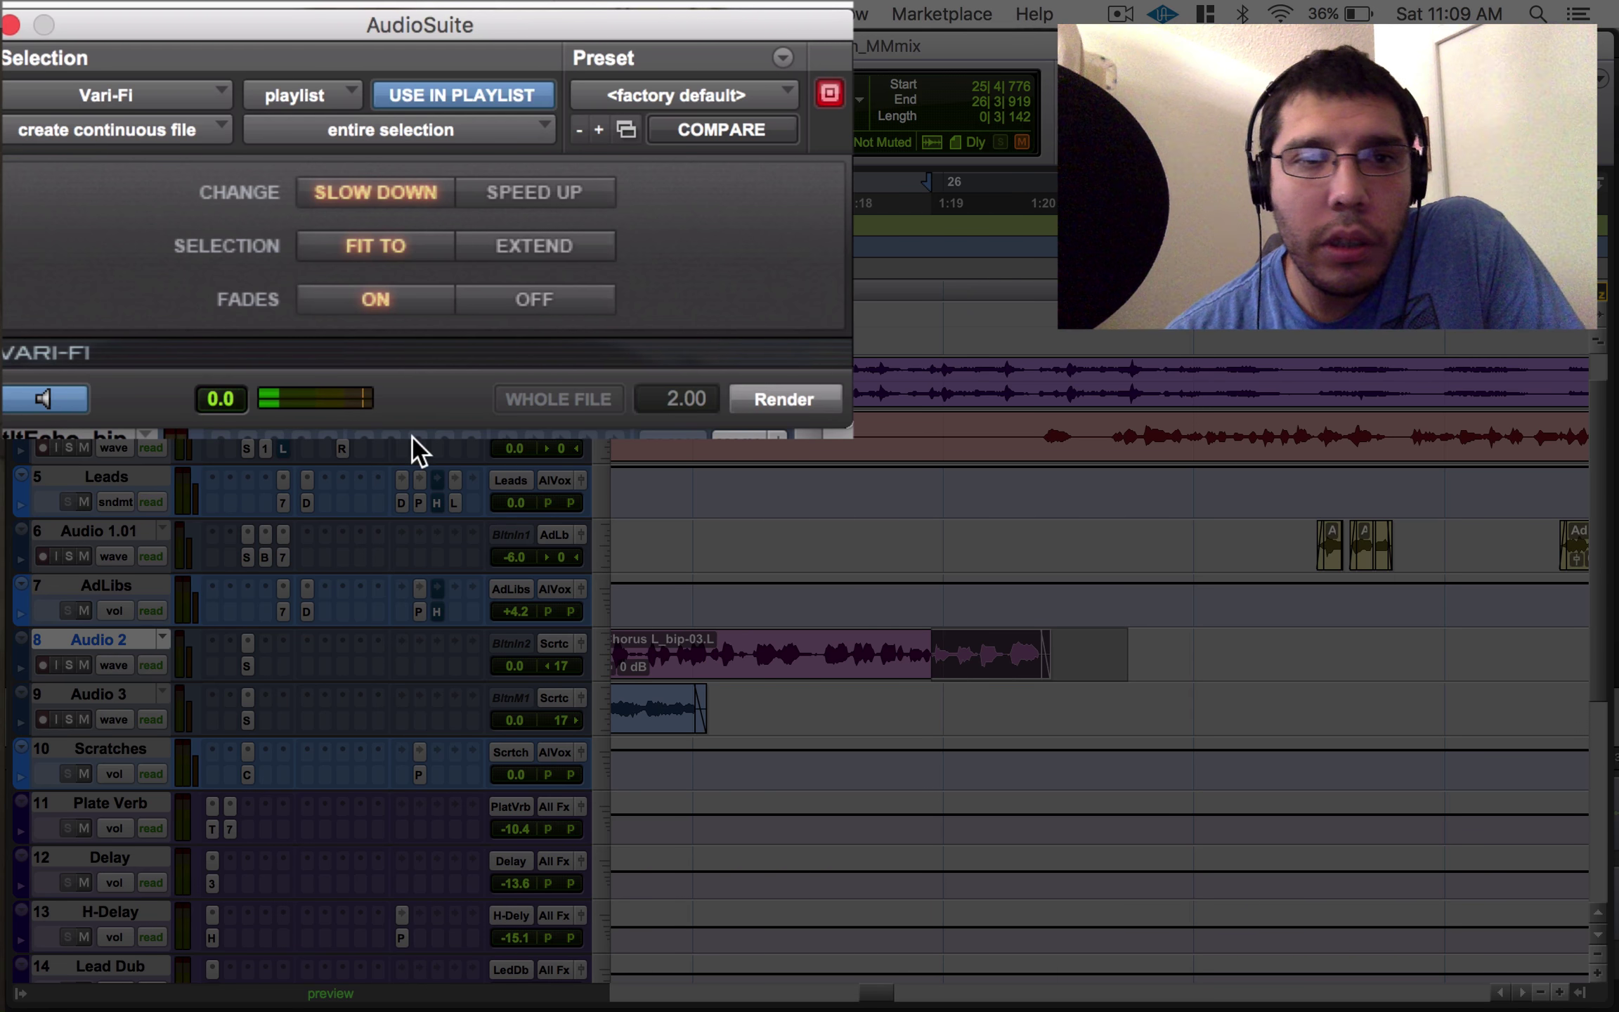
{"action": "left_click", "coordinate": [1102, 648], "text": "shift"}
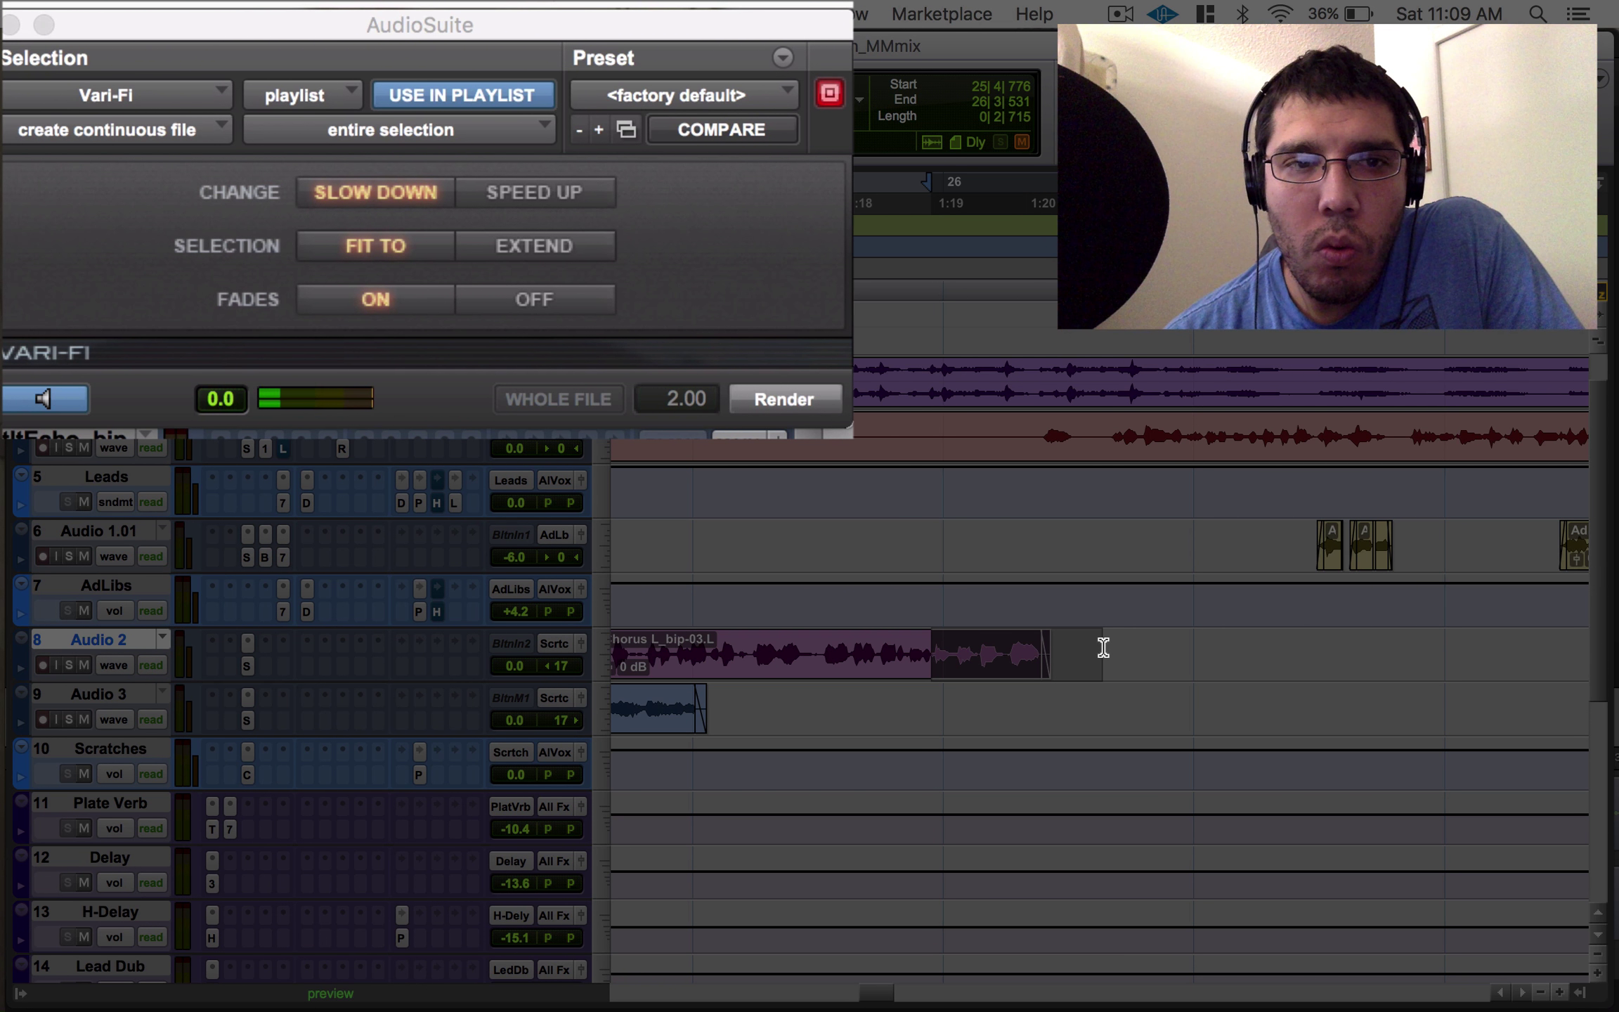
{"action": "left_click", "coordinate": [833, 404]}
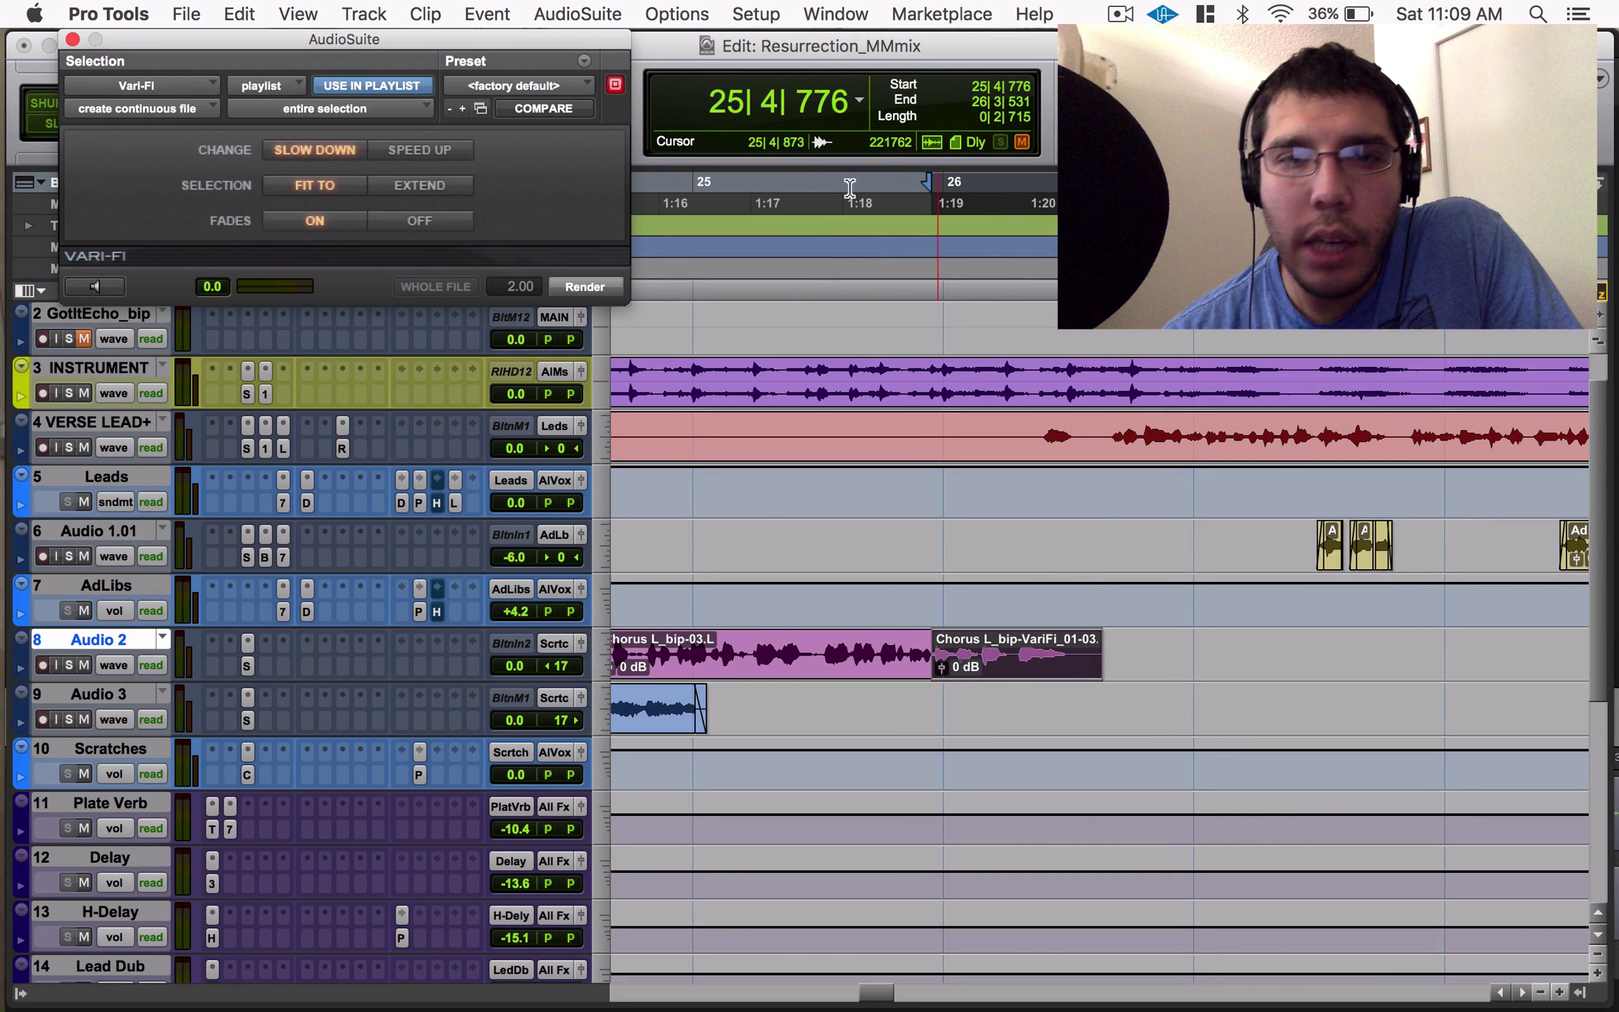
Render the same Vari-Fi slow-down on the INSTRUMENT track from 25|4|776 to 26|3|531.
{"action": "left_click", "coordinate": [690, 187]}
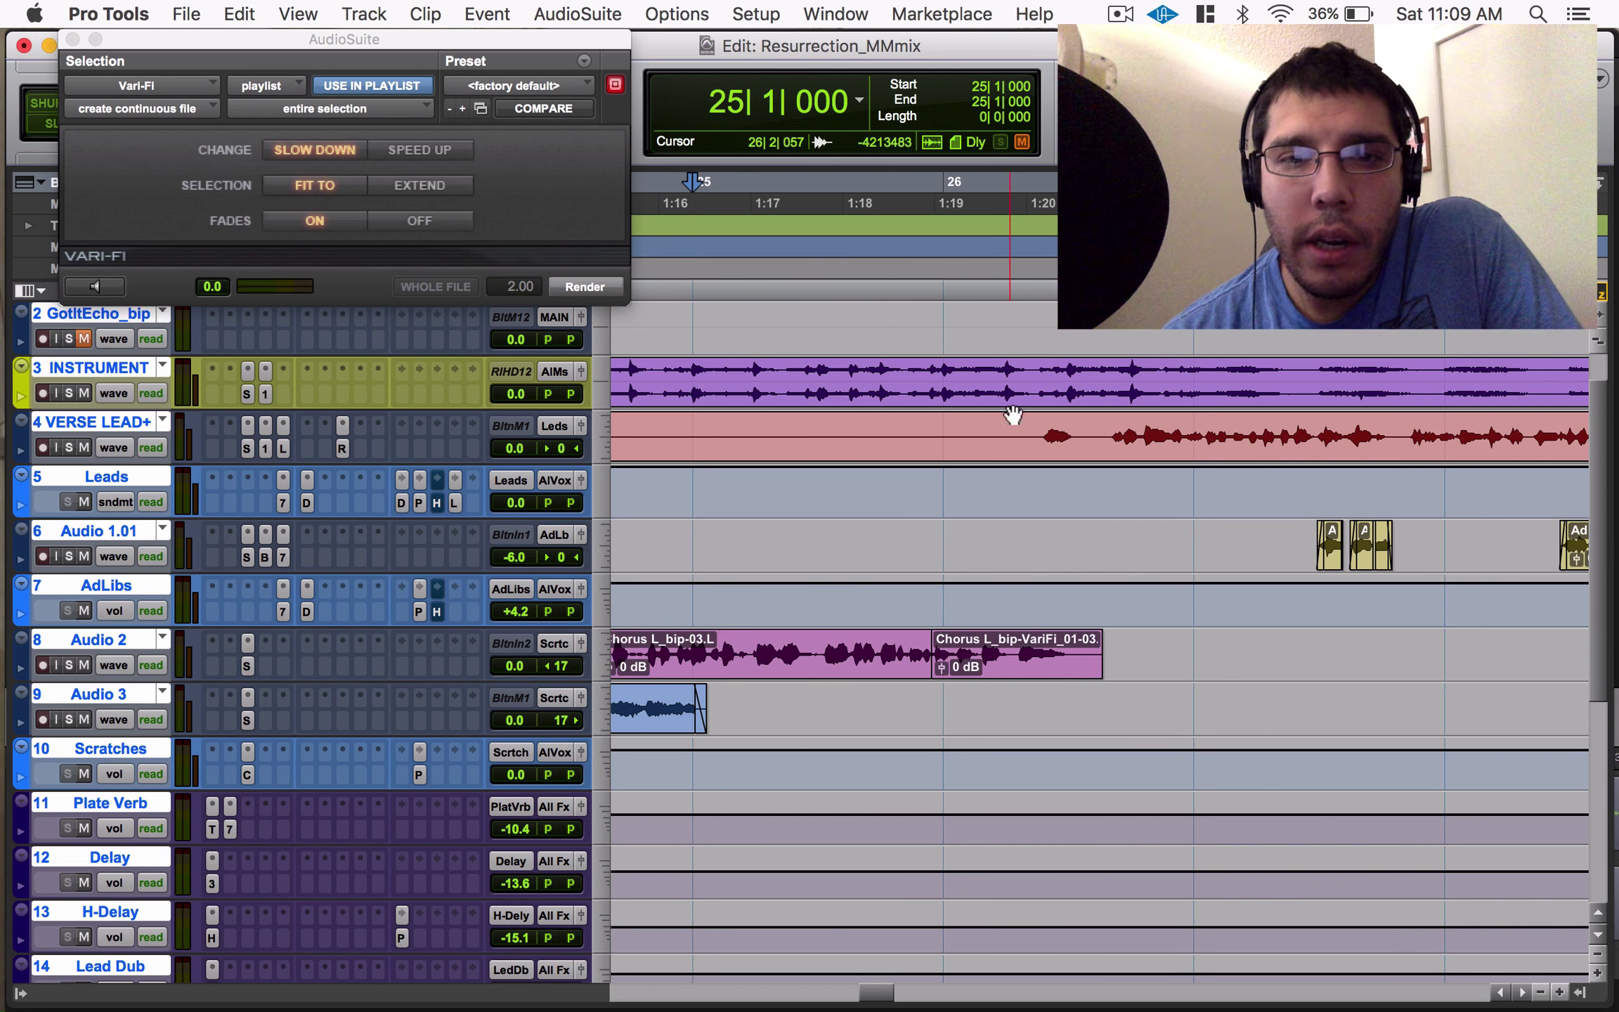
{"action": "left_click", "coordinate": [1046, 677]}
{"action": "key", "text": "p"}
{"action": "key", "text": "p"}
{"action": "key", "text": "p"}
{"action": "key", "text": "p"}
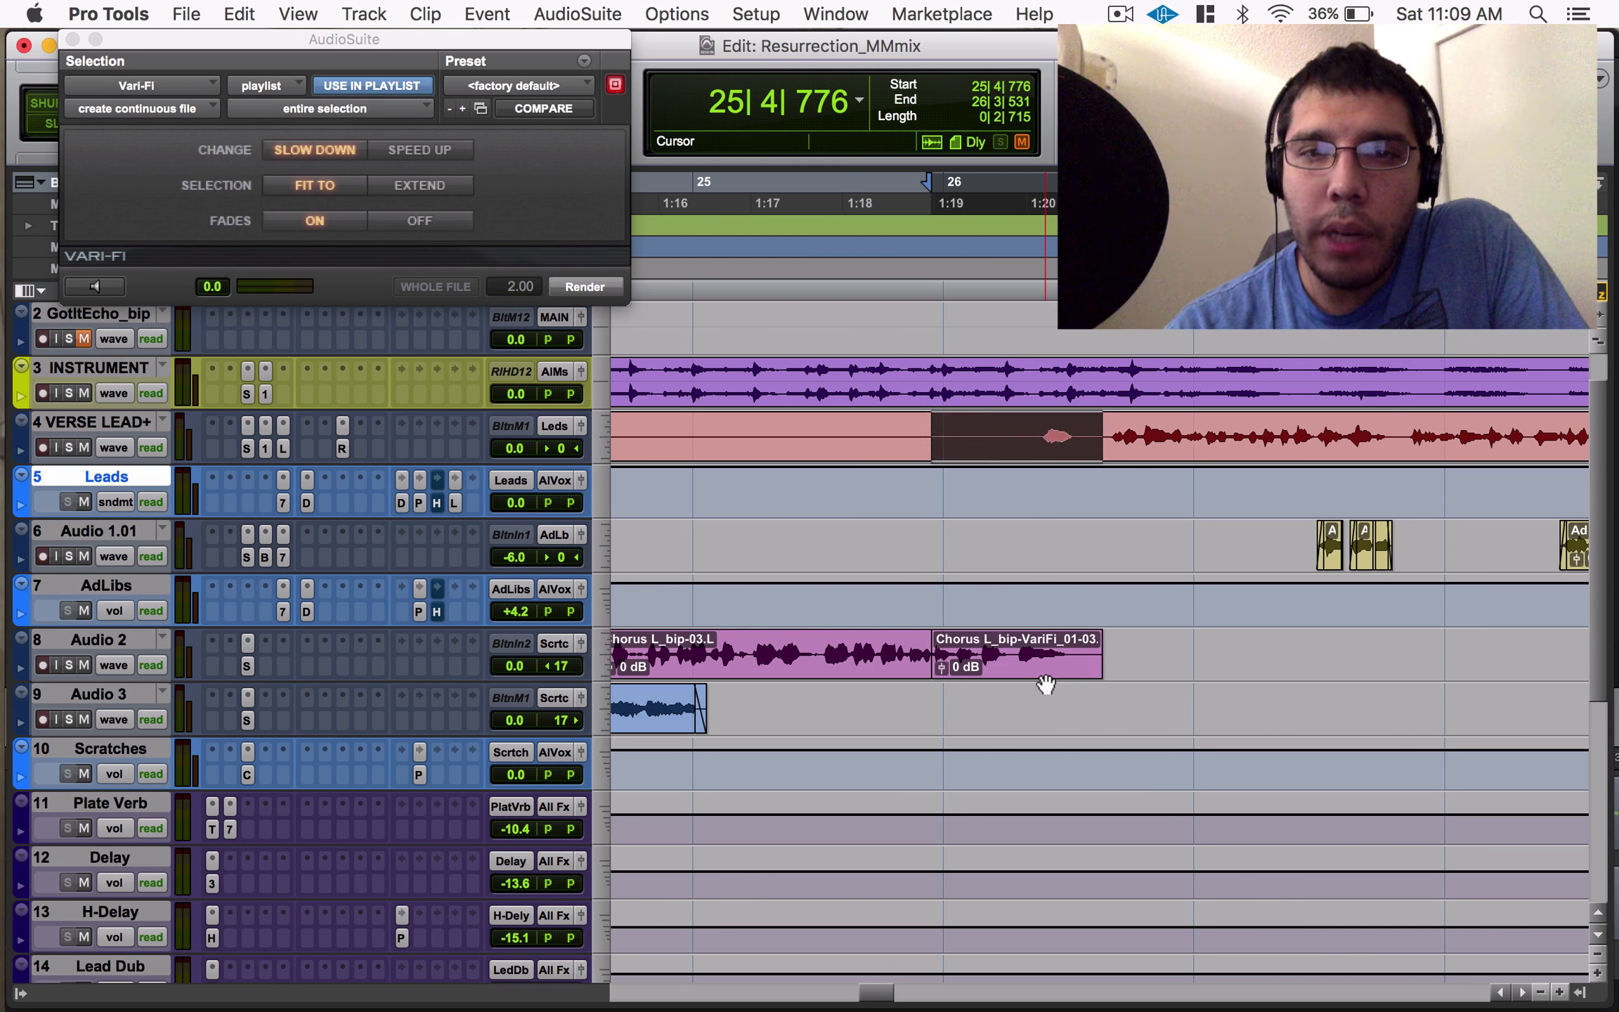
{"action": "left_click", "coordinate": [587, 286]}
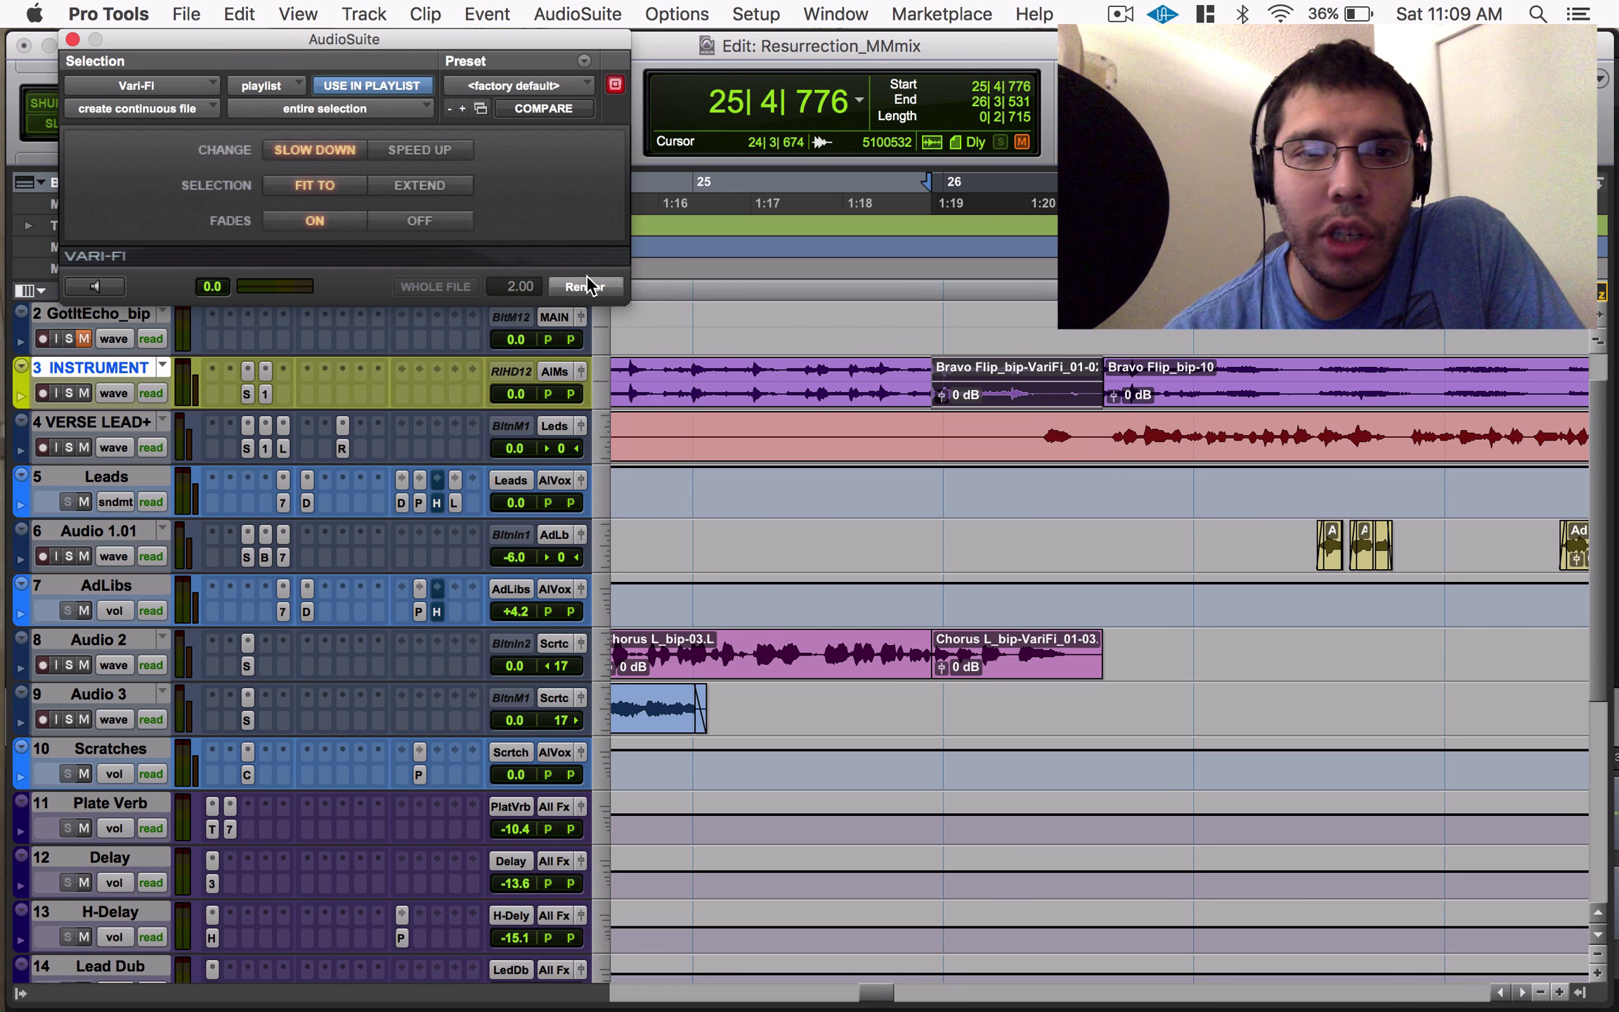
Trim the start of the INSTRUMENT clip following the slow-down to 26|3|957 and play the transition from 25|1|000.
{"action": "left_click", "coordinate": [1123, 374]}
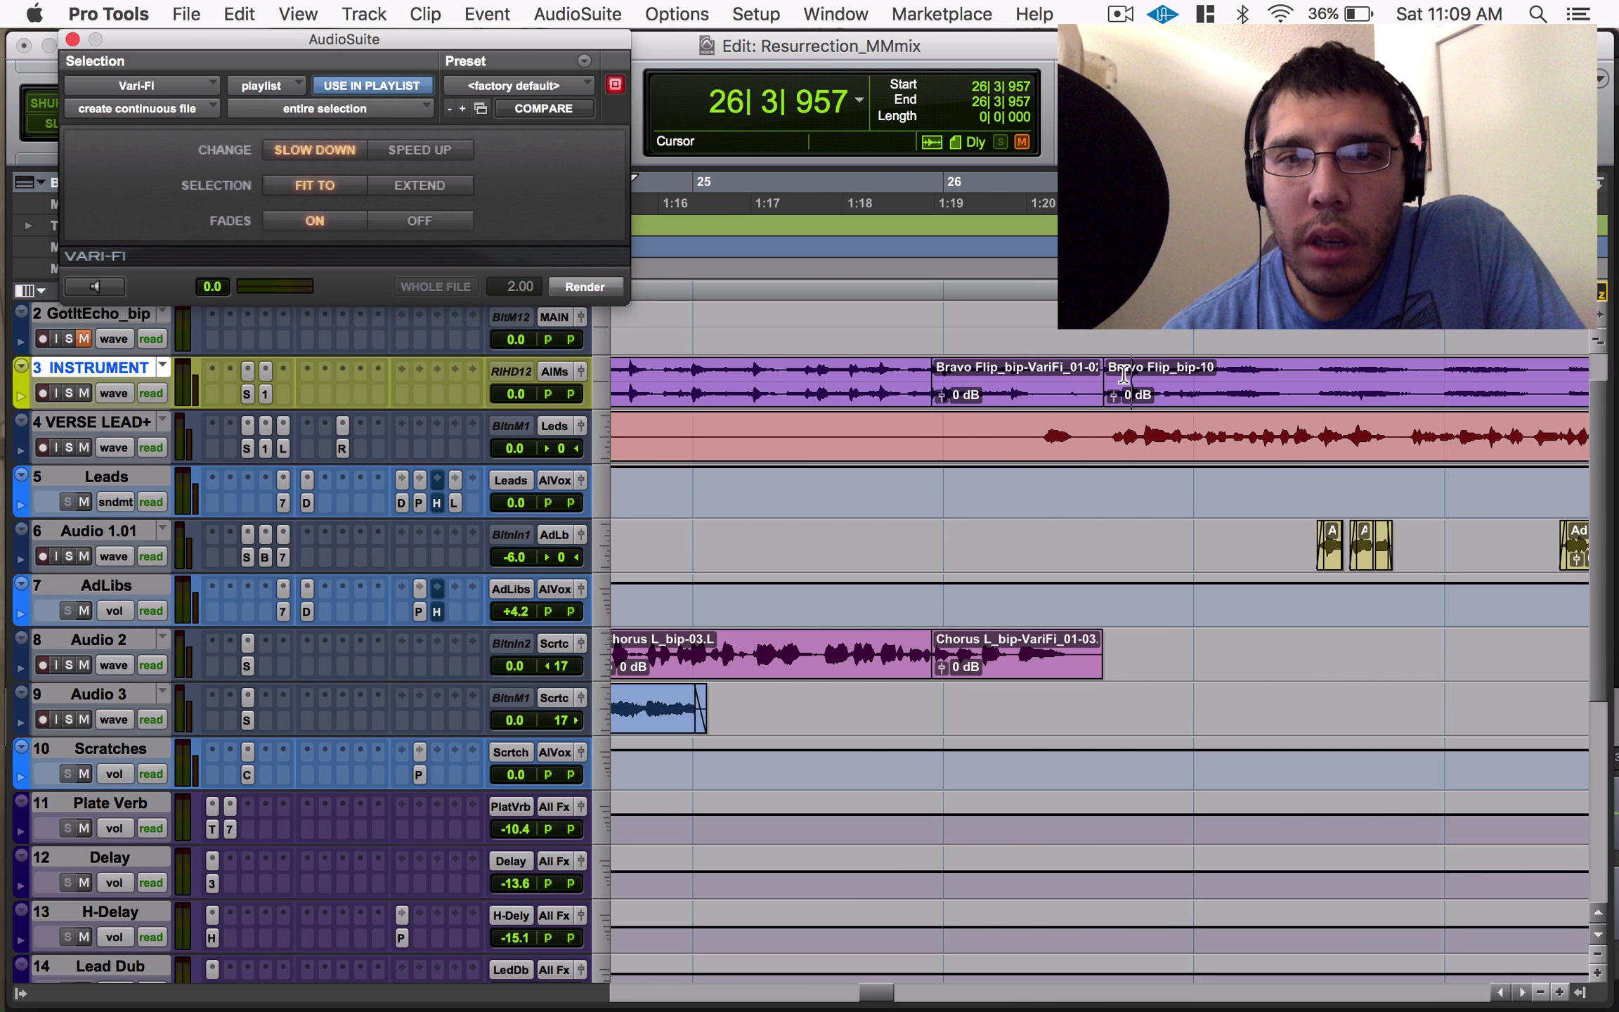
{"action": "key", "text": "a"}
{"action": "left_click", "coordinate": [714, 220]}
{"action": "key", "text": "space"}
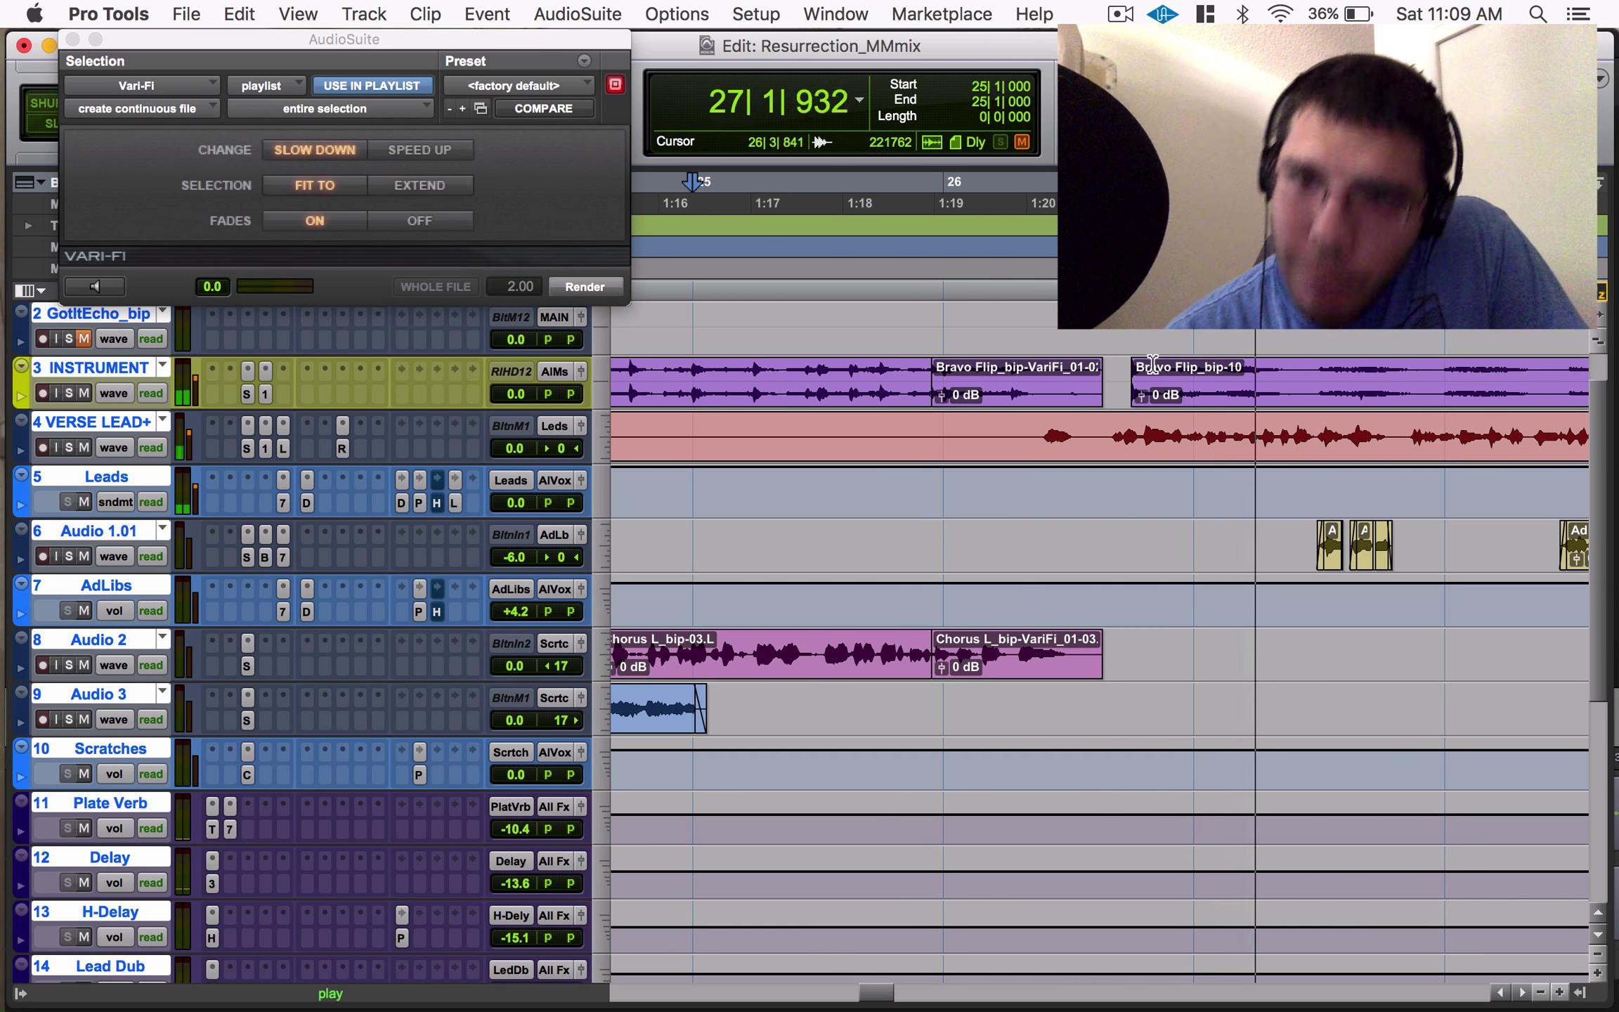
{"action": "key", "text": "space"}
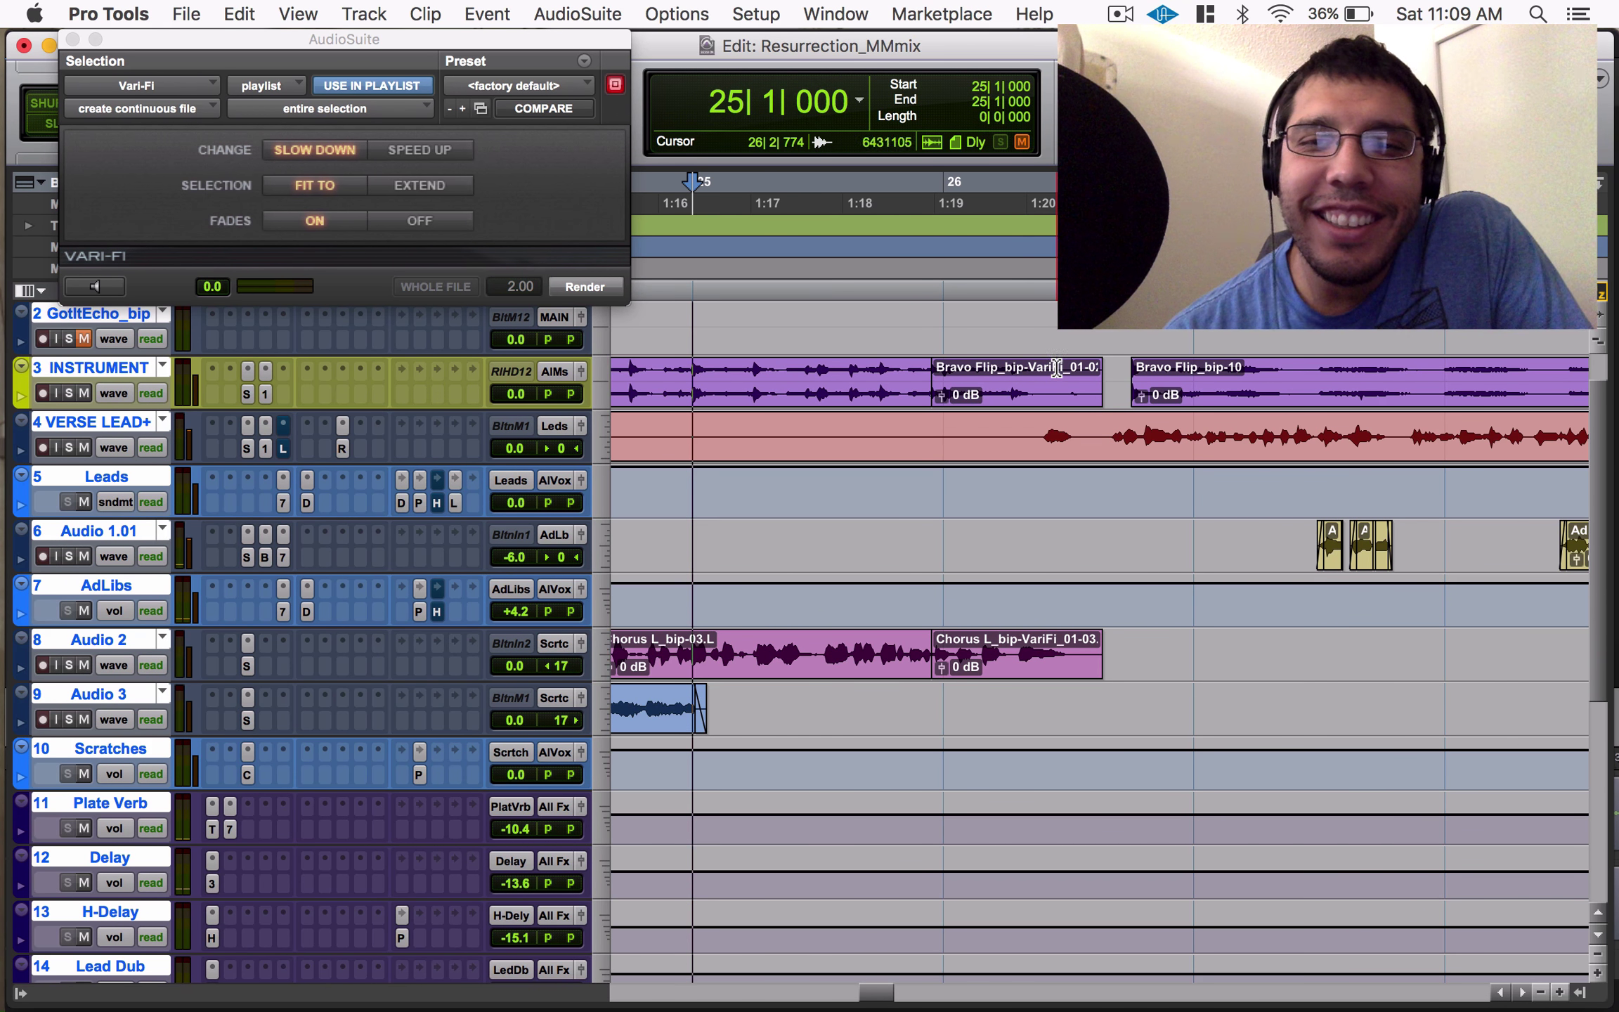
Trim the end of the slowed INSTRUMENT clip to about 26|2|774 and play the transition from 25|1|129.
{"action": "left_click", "coordinate": [1055, 383]}
{"action": "key", "text": "s"}
{"action": "left_click", "coordinate": [703, 181]}
{"action": "key", "text": "space"}
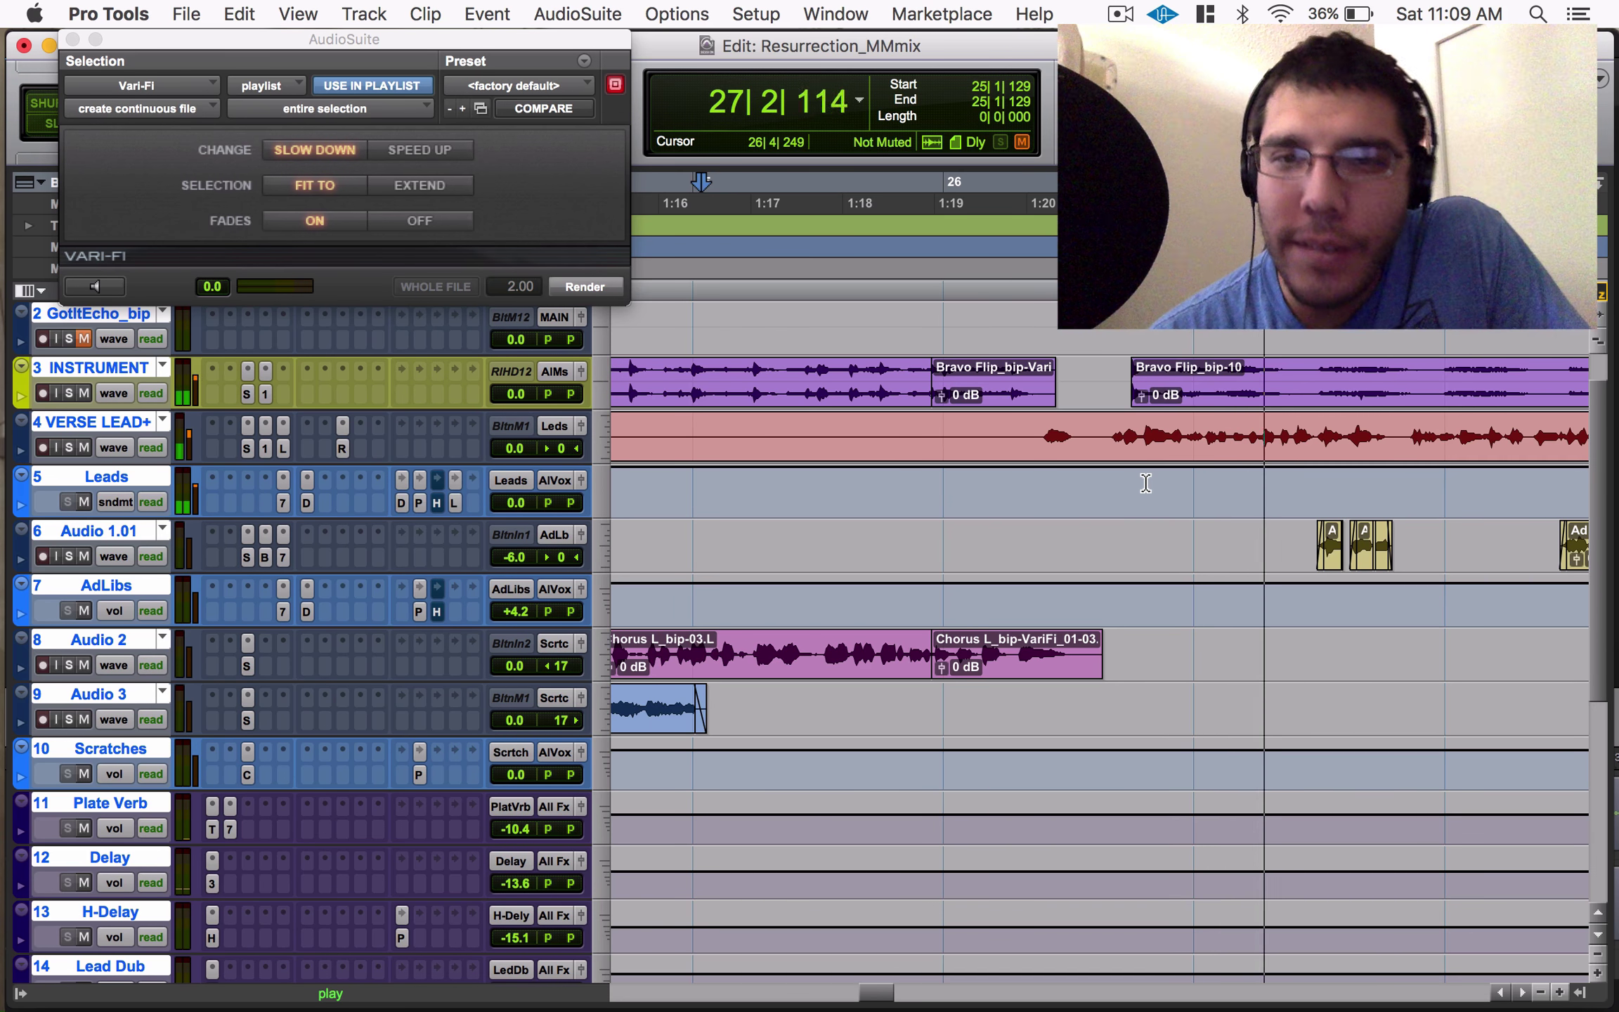
{"action": "key", "text": "space"}
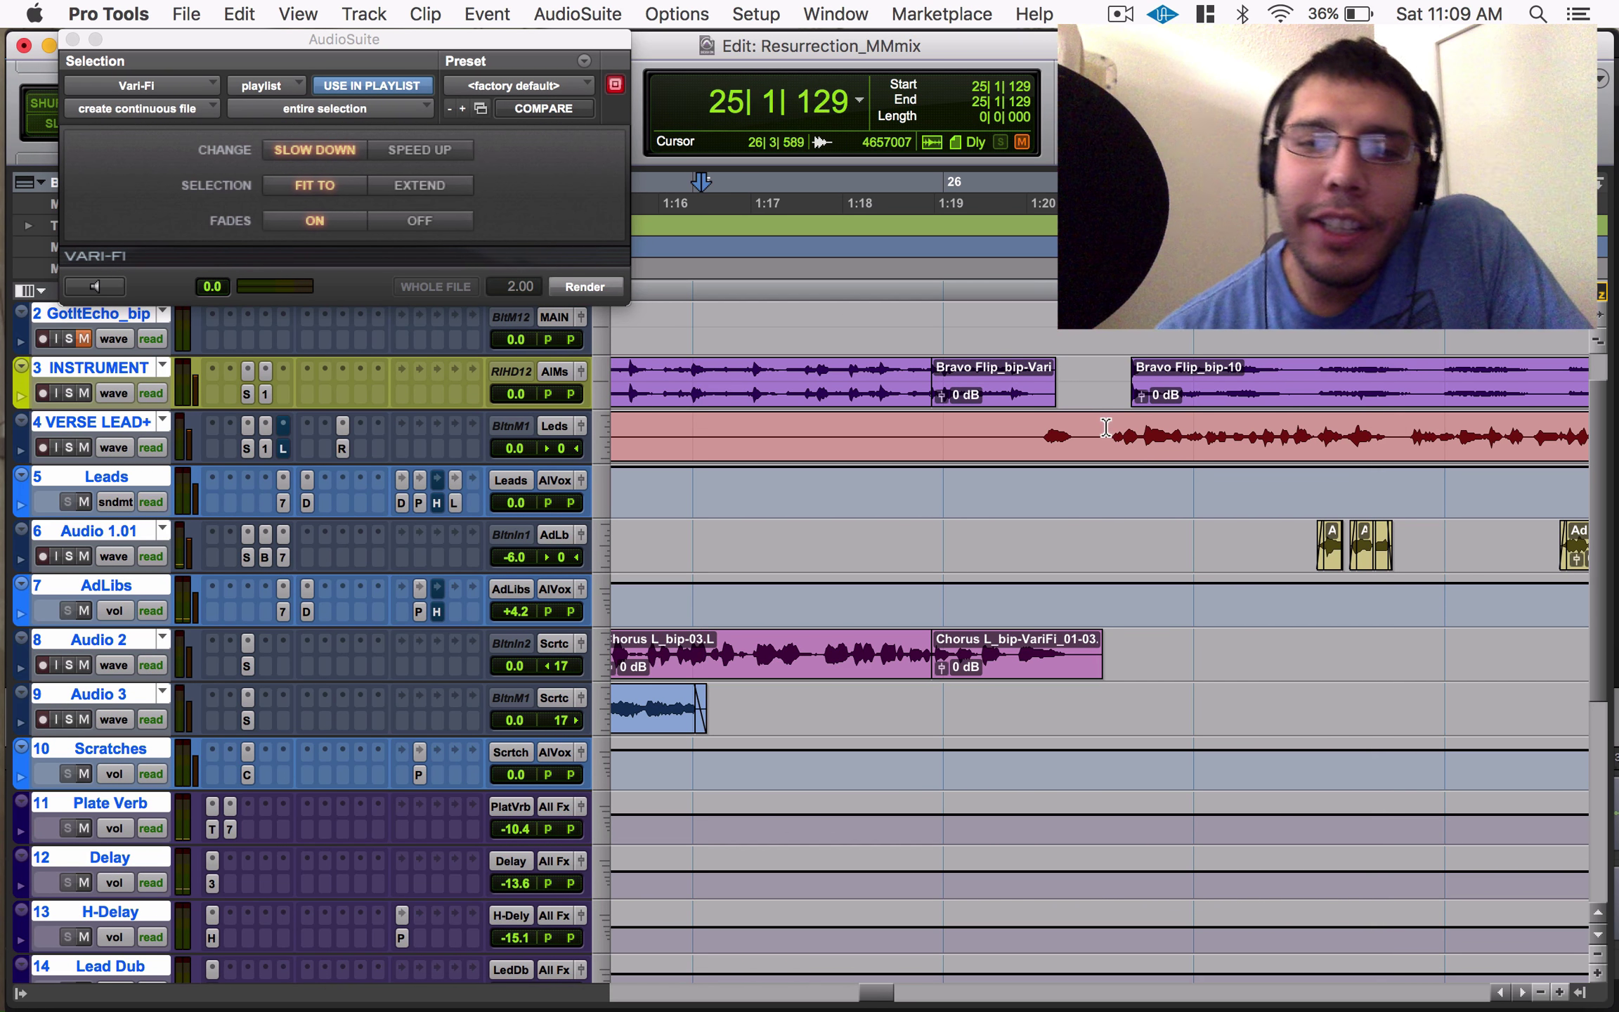
Split the VERSE LEAD+ clip just after the slowed chorus phrase and select the INSTRUMENT clip starting at 26|3|957.
{"action": "left_click", "coordinate": [1105, 427]}
{"action": "double_click", "coordinate": [1290, 397]}
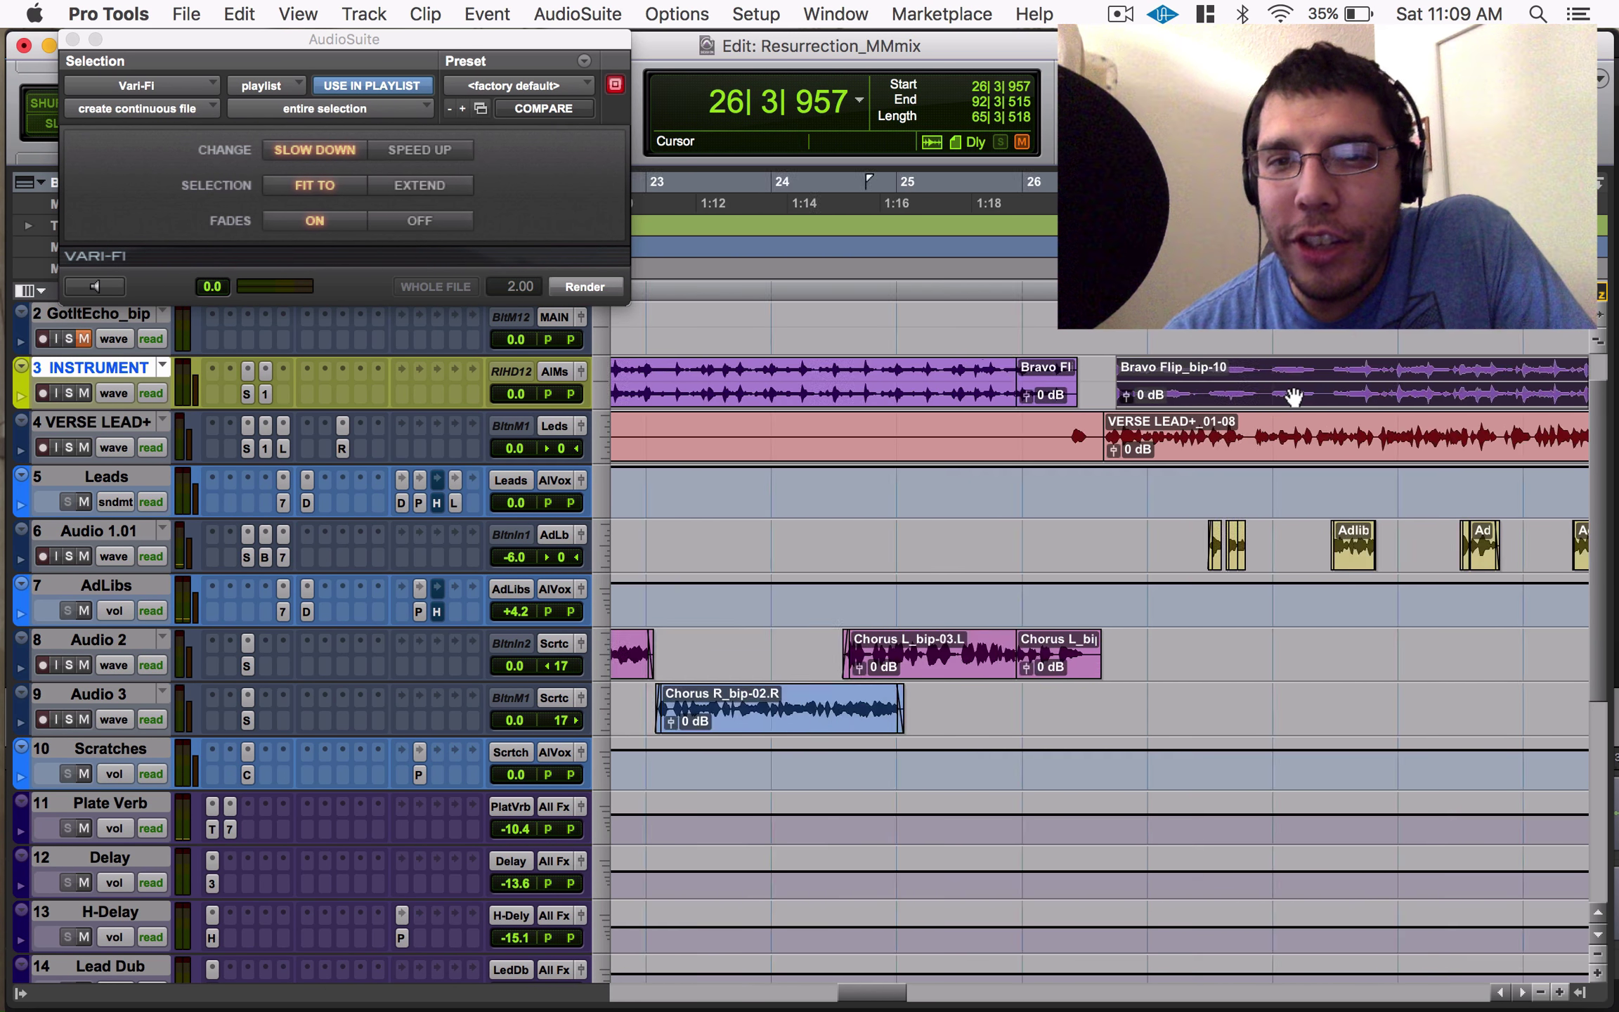
{"action": "key", "text": "super+bracketleft"}
{"action": "key", "text": "super+bracketleft"}
{"action": "key", "text": "super+bracketleft"}
{"action": "key", "text": "super+bracketleft"}
{"action": "key", "text": "super+bracketleft"}
Shift the clips after the slow-down later around a 3/4 meter change at bar 26 and play from 25|1|000.
{"action": "left_click", "coordinate": [584, 286]}
{"action": "left_click", "coordinate": [786, 205]}
{"action": "key", "text": "space"}
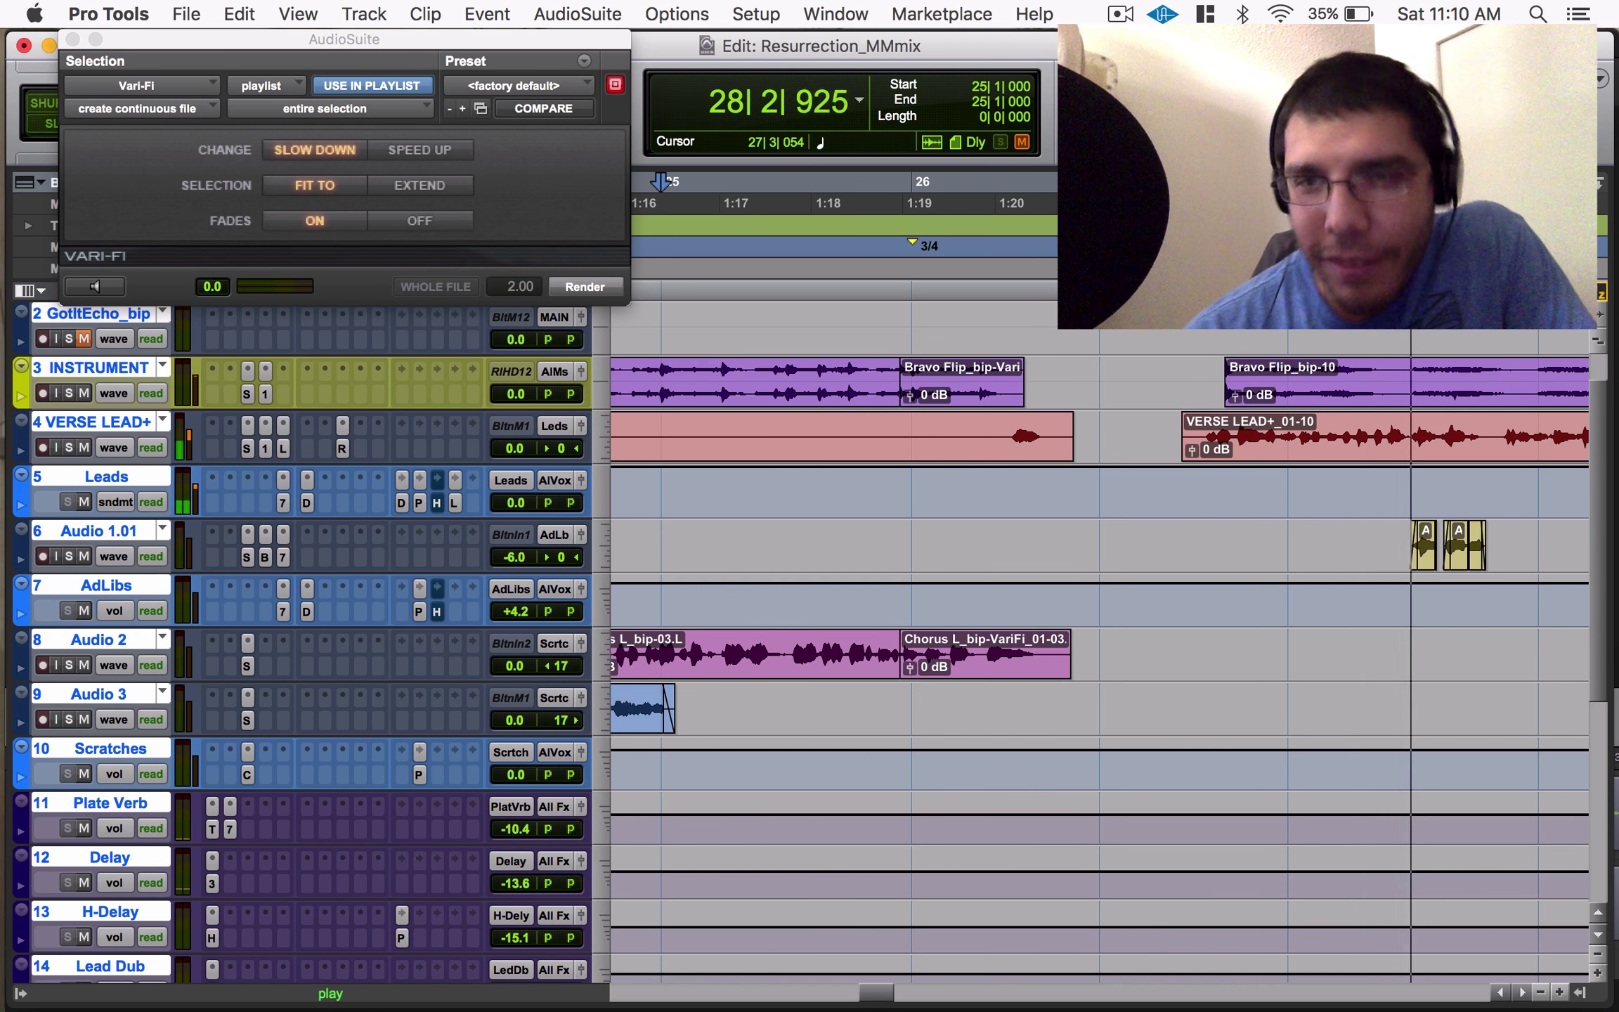
Listen to the slowed chorus ending and its gap into the next verse again from 25|1|000.
{"action": "key", "text": "super+bracketleft"}
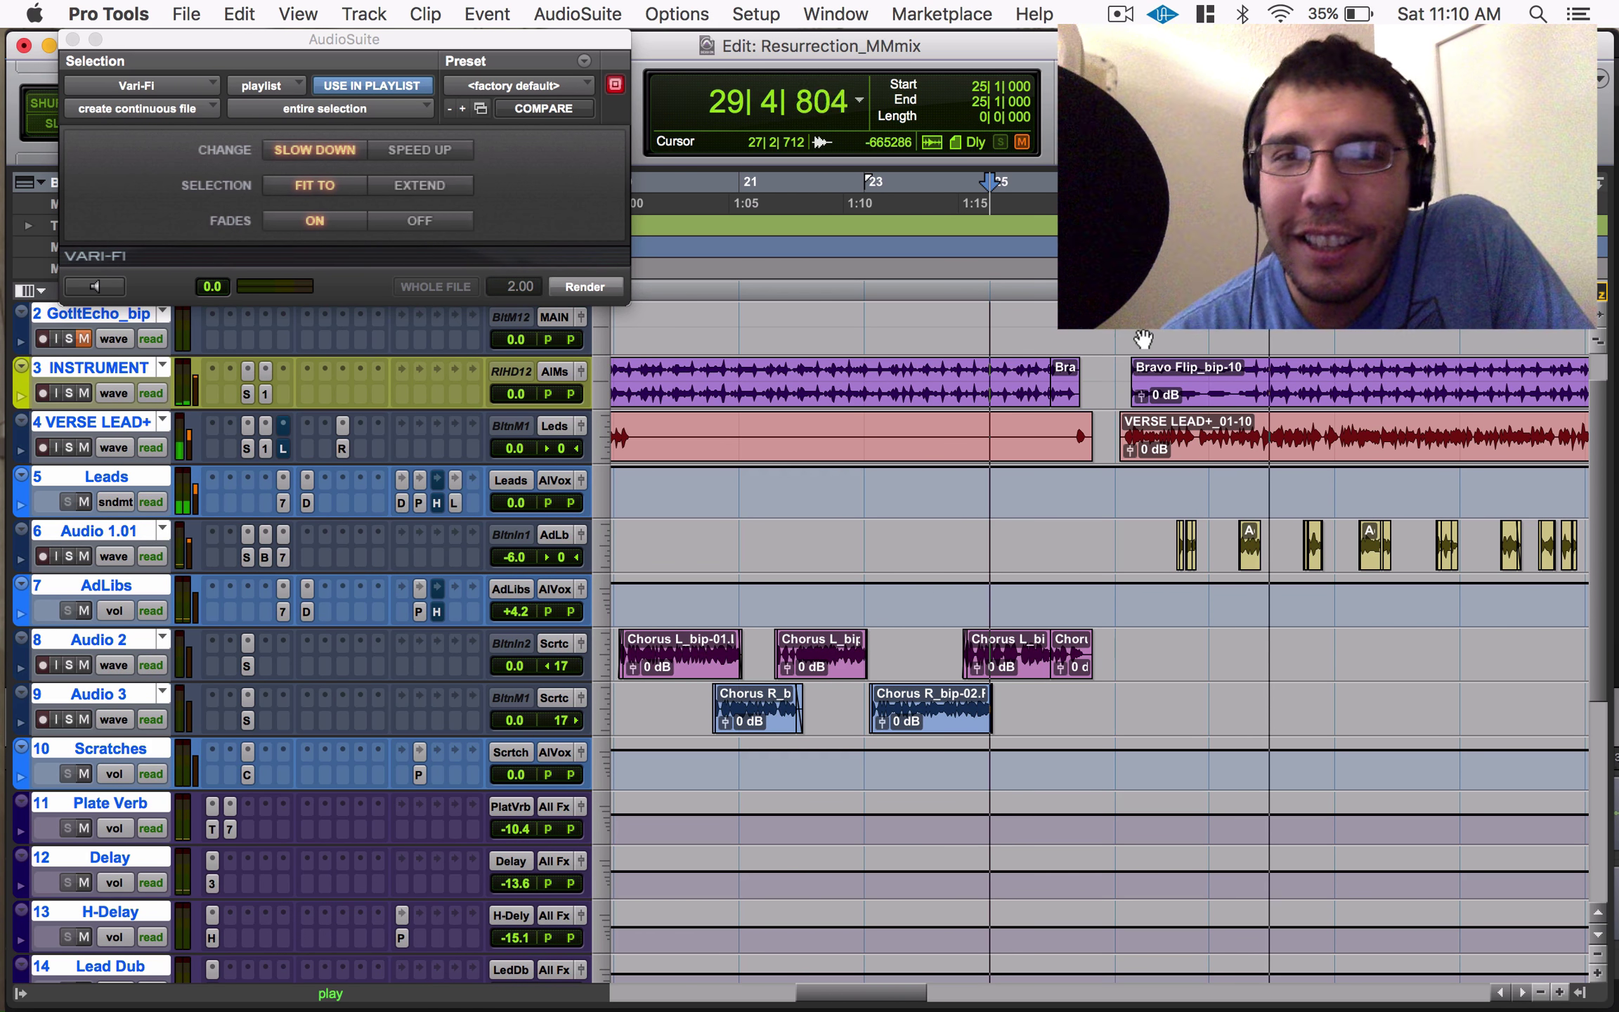
{"action": "key", "text": "super+bracketleft"}
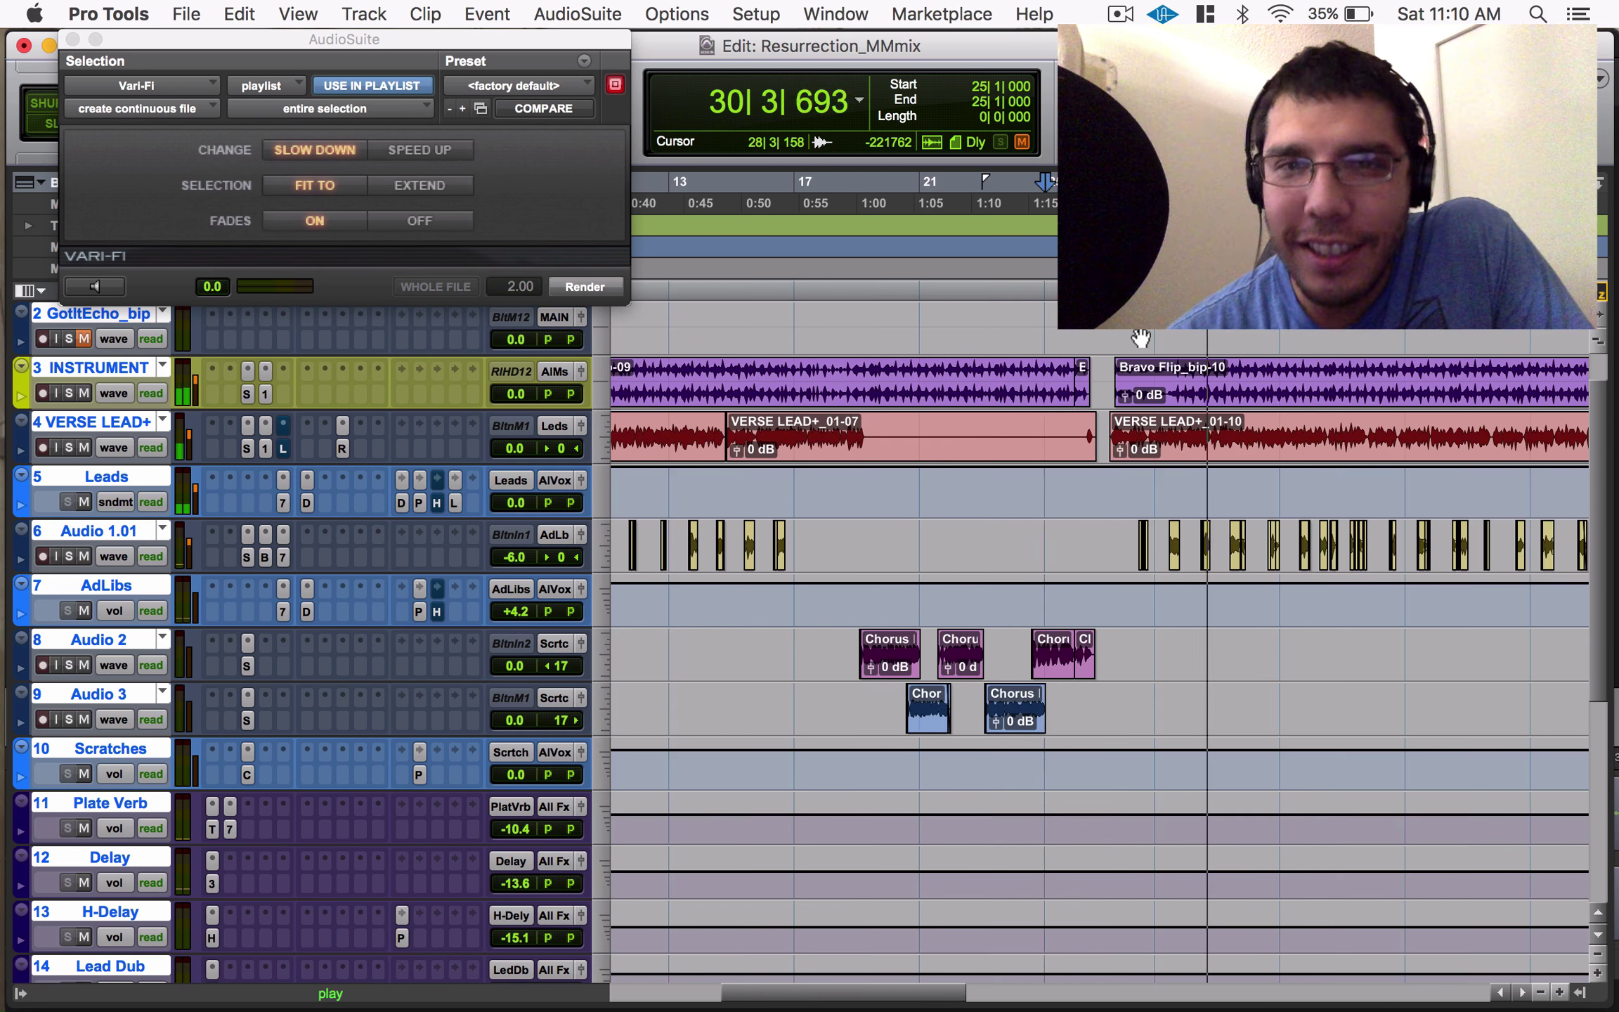
{"action": "key", "text": "super+bracketright"}
{"action": "key", "text": "space"}
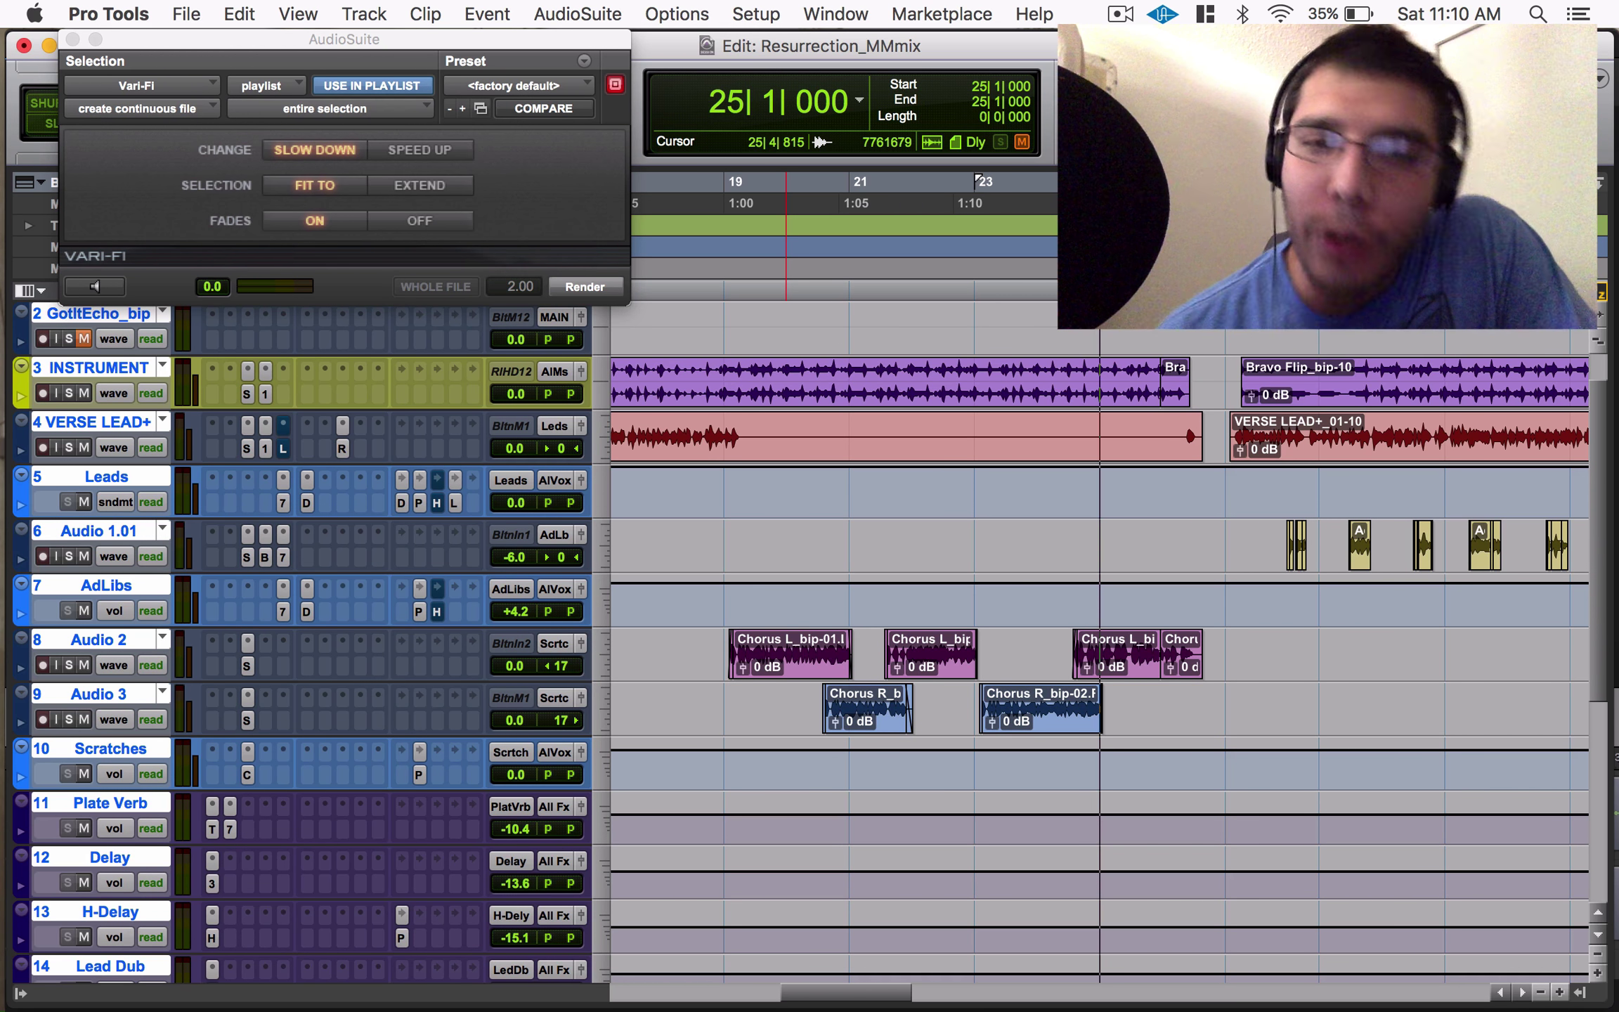
{"action": "key", "text": "super+bracketright"}
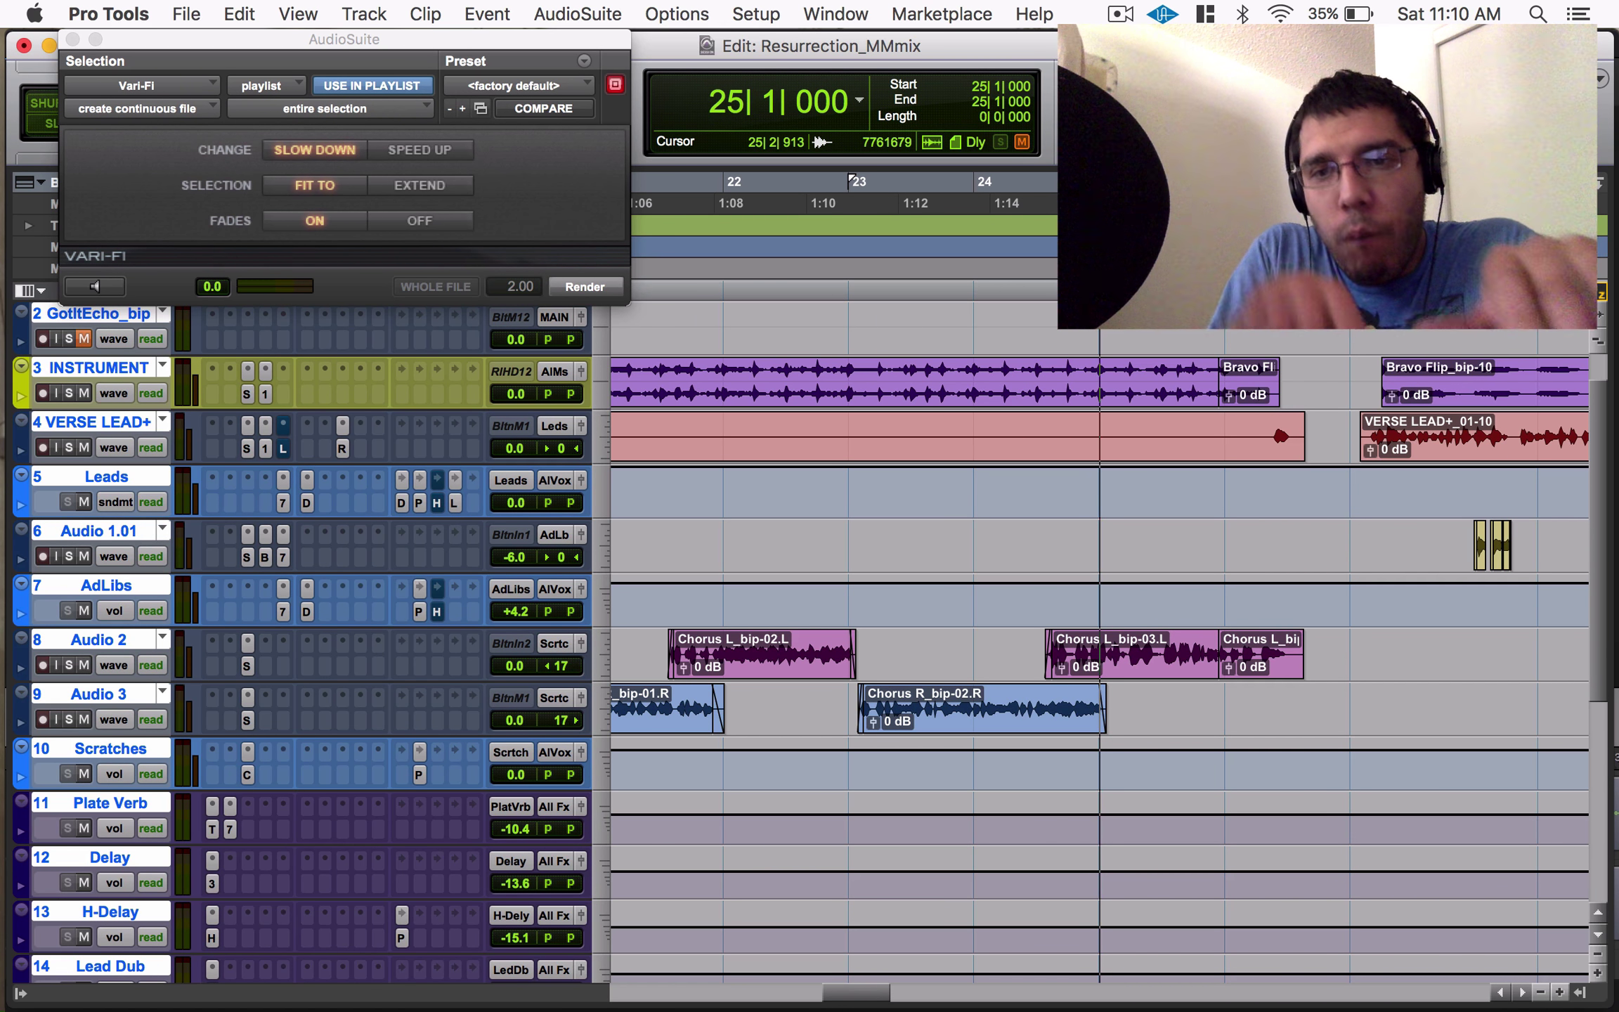
{"action": "key", "text": "space"}
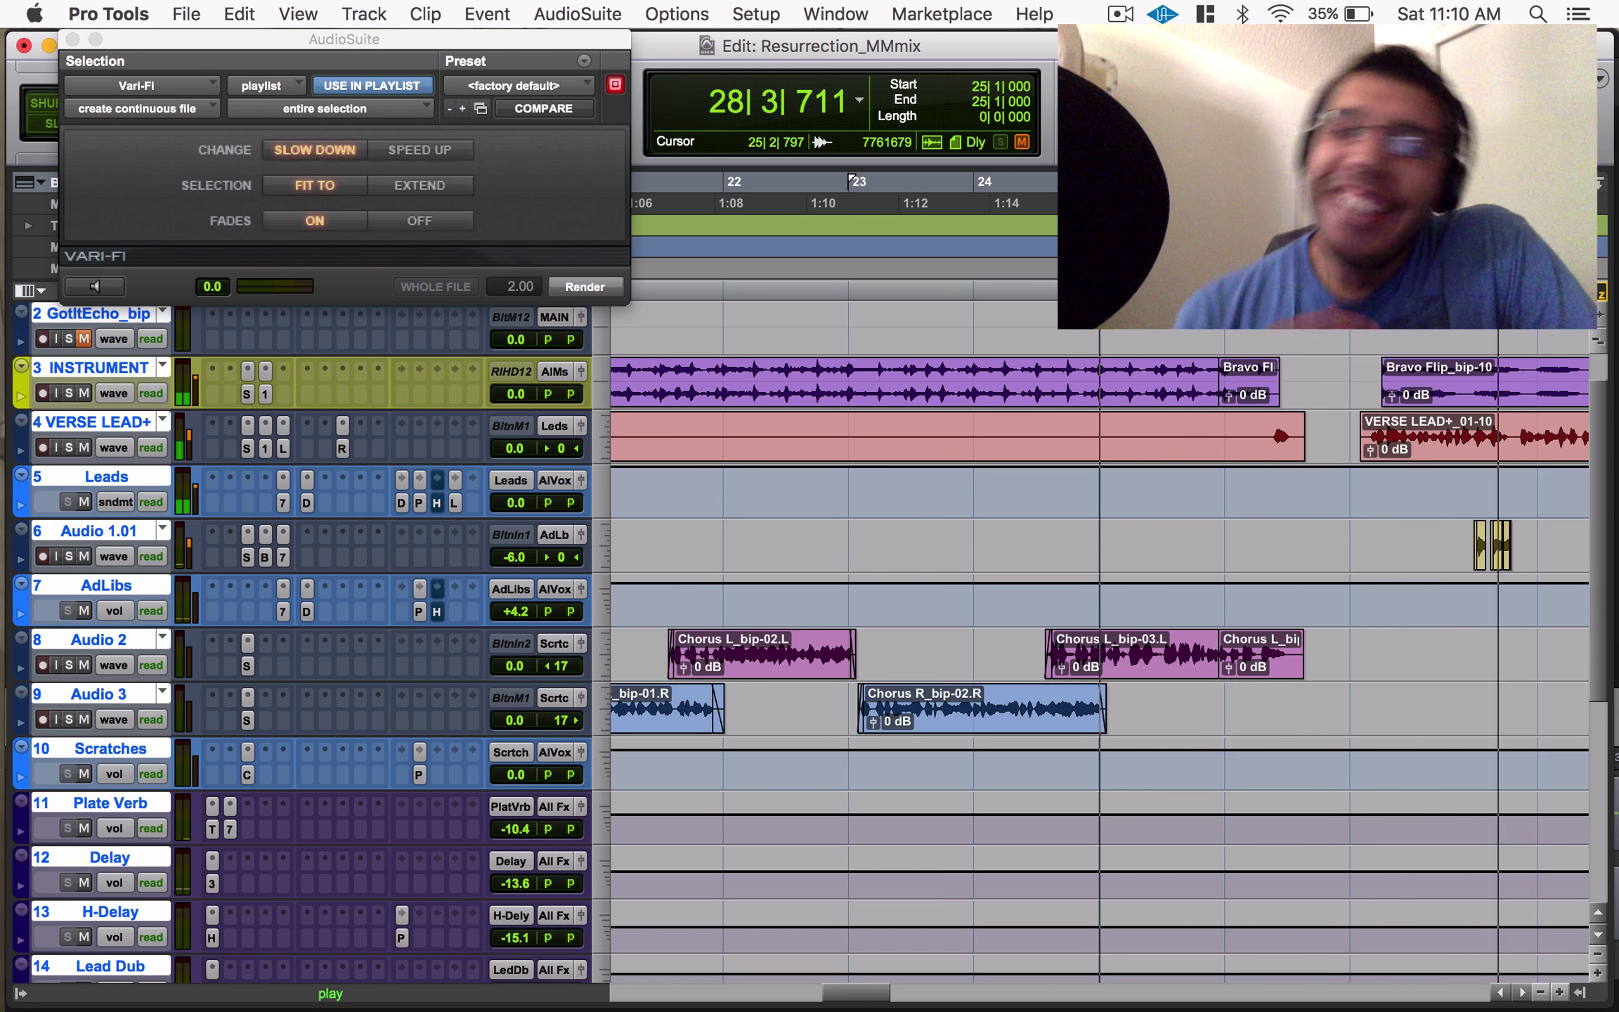
{"action": "key", "text": "space"}
Find the slowed VERSE LEAD+ and ad-lib clips before the second chorus and play them from 43|1|000.
{"action": "key", "text": "super+bracketleft"}
{"action": "key", "text": "super+bracketleft"}
{"action": "key", "text": "super+bracketleft"}
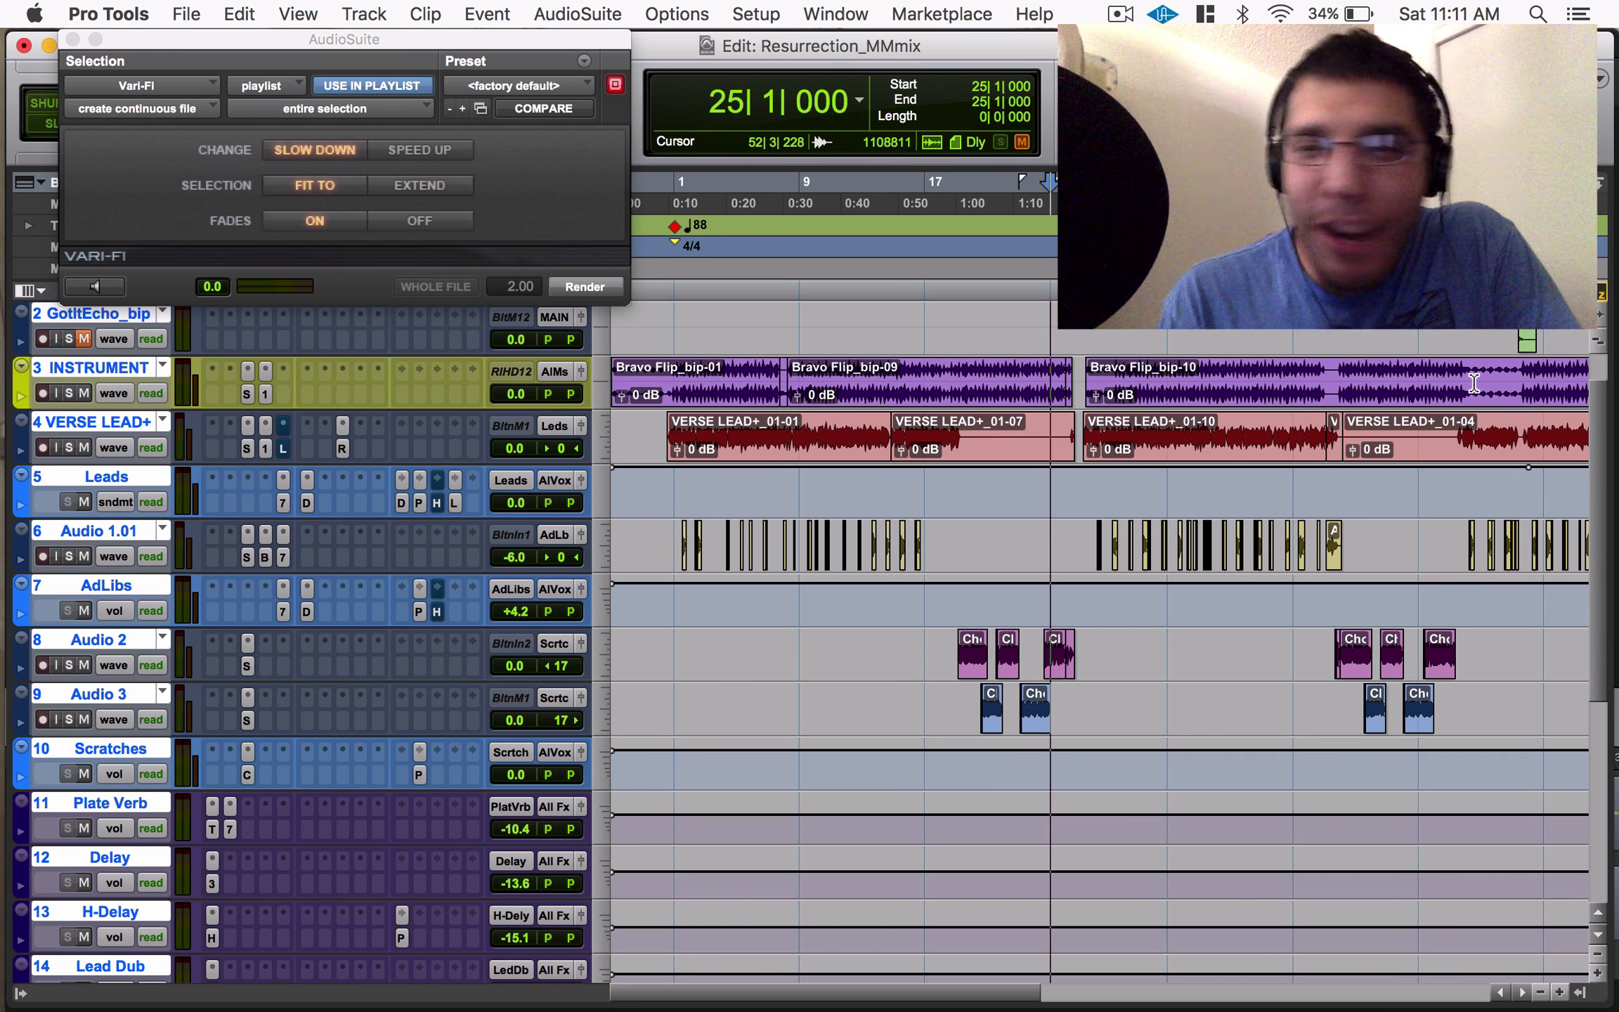
{"action": "left_click", "coordinate": [1349, 383]}
{"action": "key", "text": "super+bracketright"}
{"action": "key", "text": "super+bracketright"}
{"action": "key", "text": "super+bracketright"}
{"action": "key", "text": "super+bracketright"}
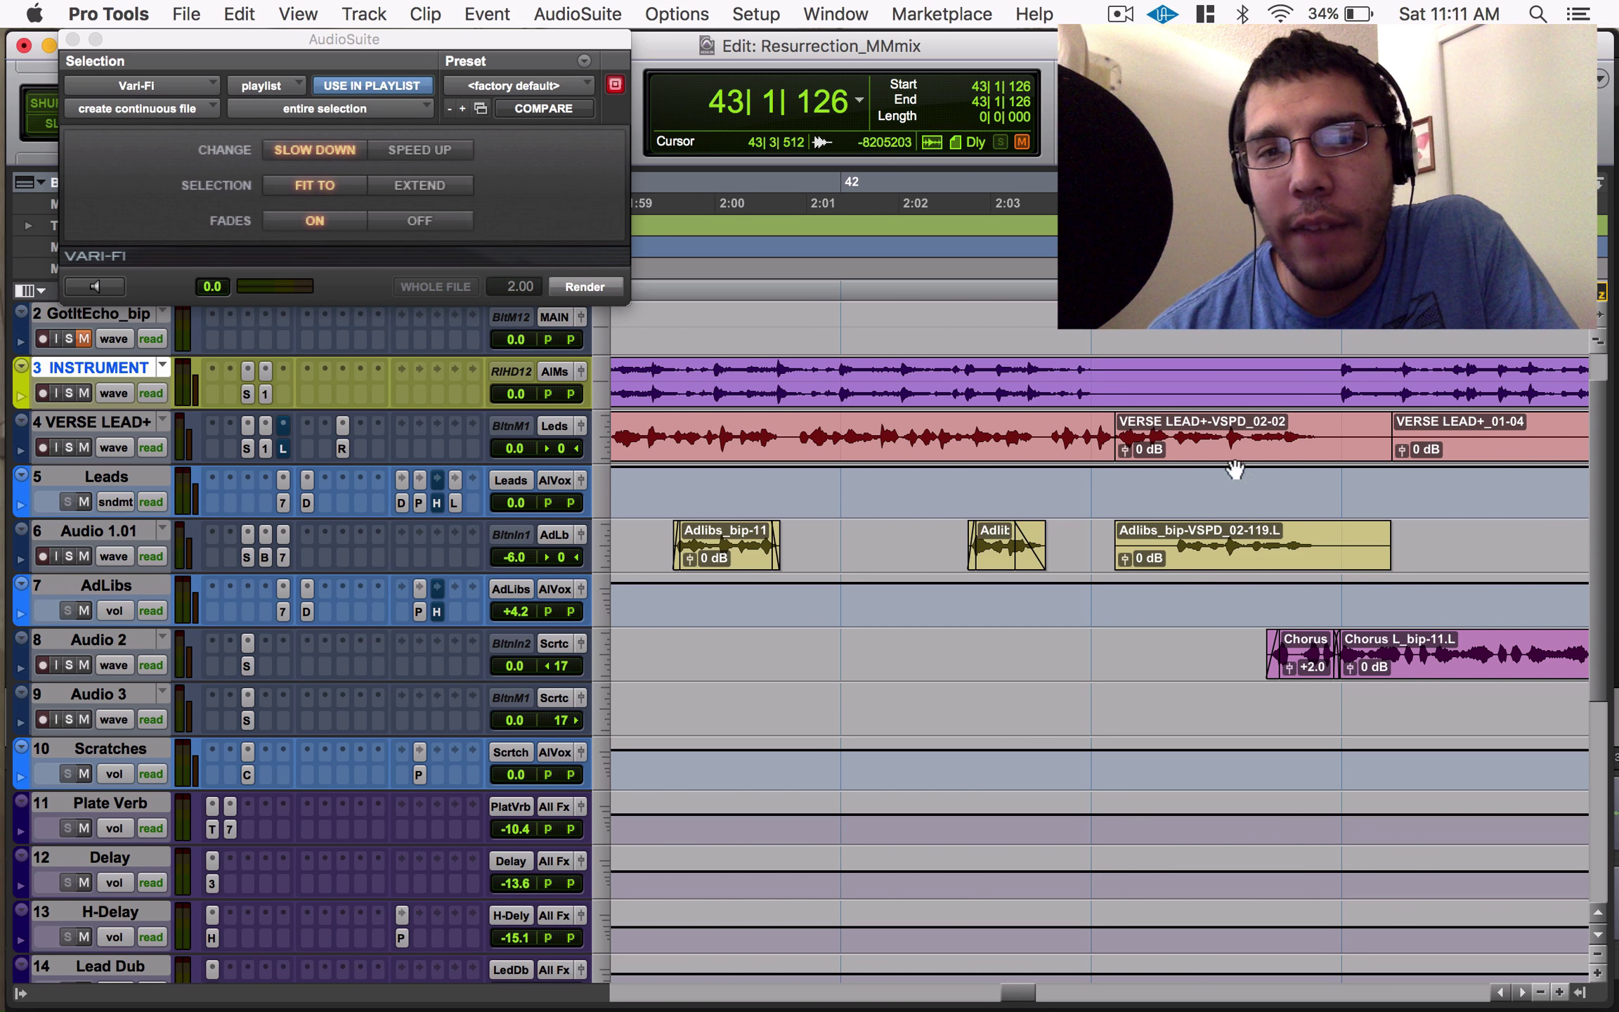
{"action": "left_click", "coordinate": [1092, 435]}
{"action": "key", "text": "space"}
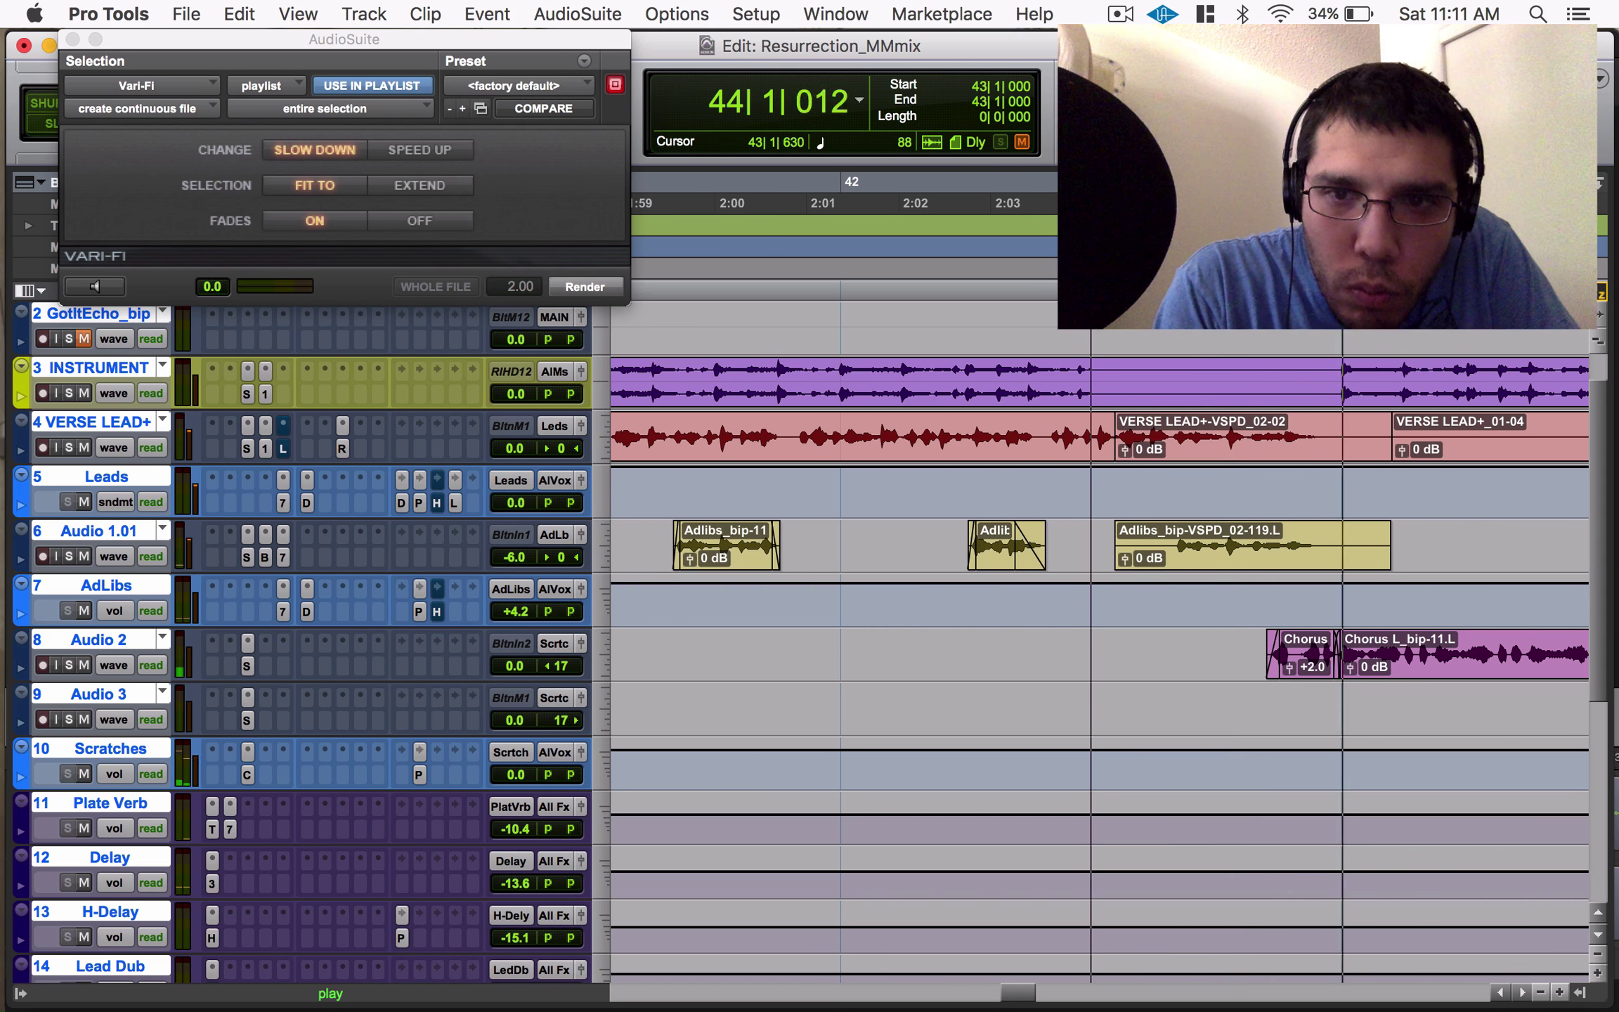
{"action": "key", "text": "r"}
{"action": "key", "text": "r"}
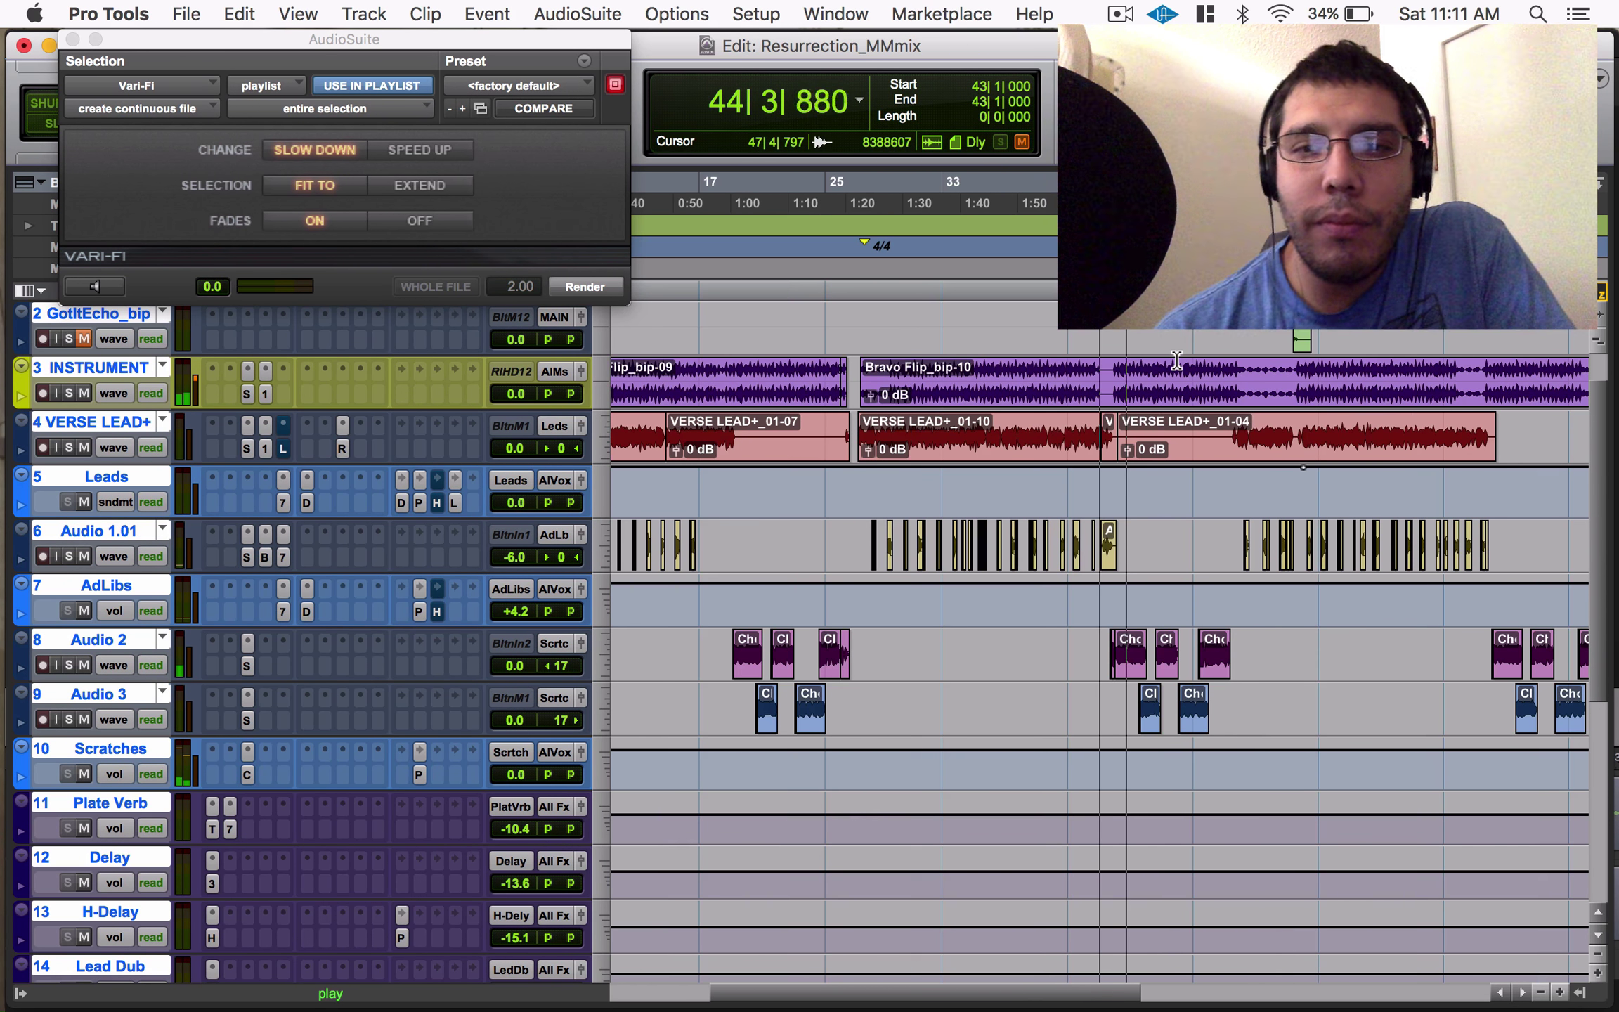
{"action": "key", "text": "space"}
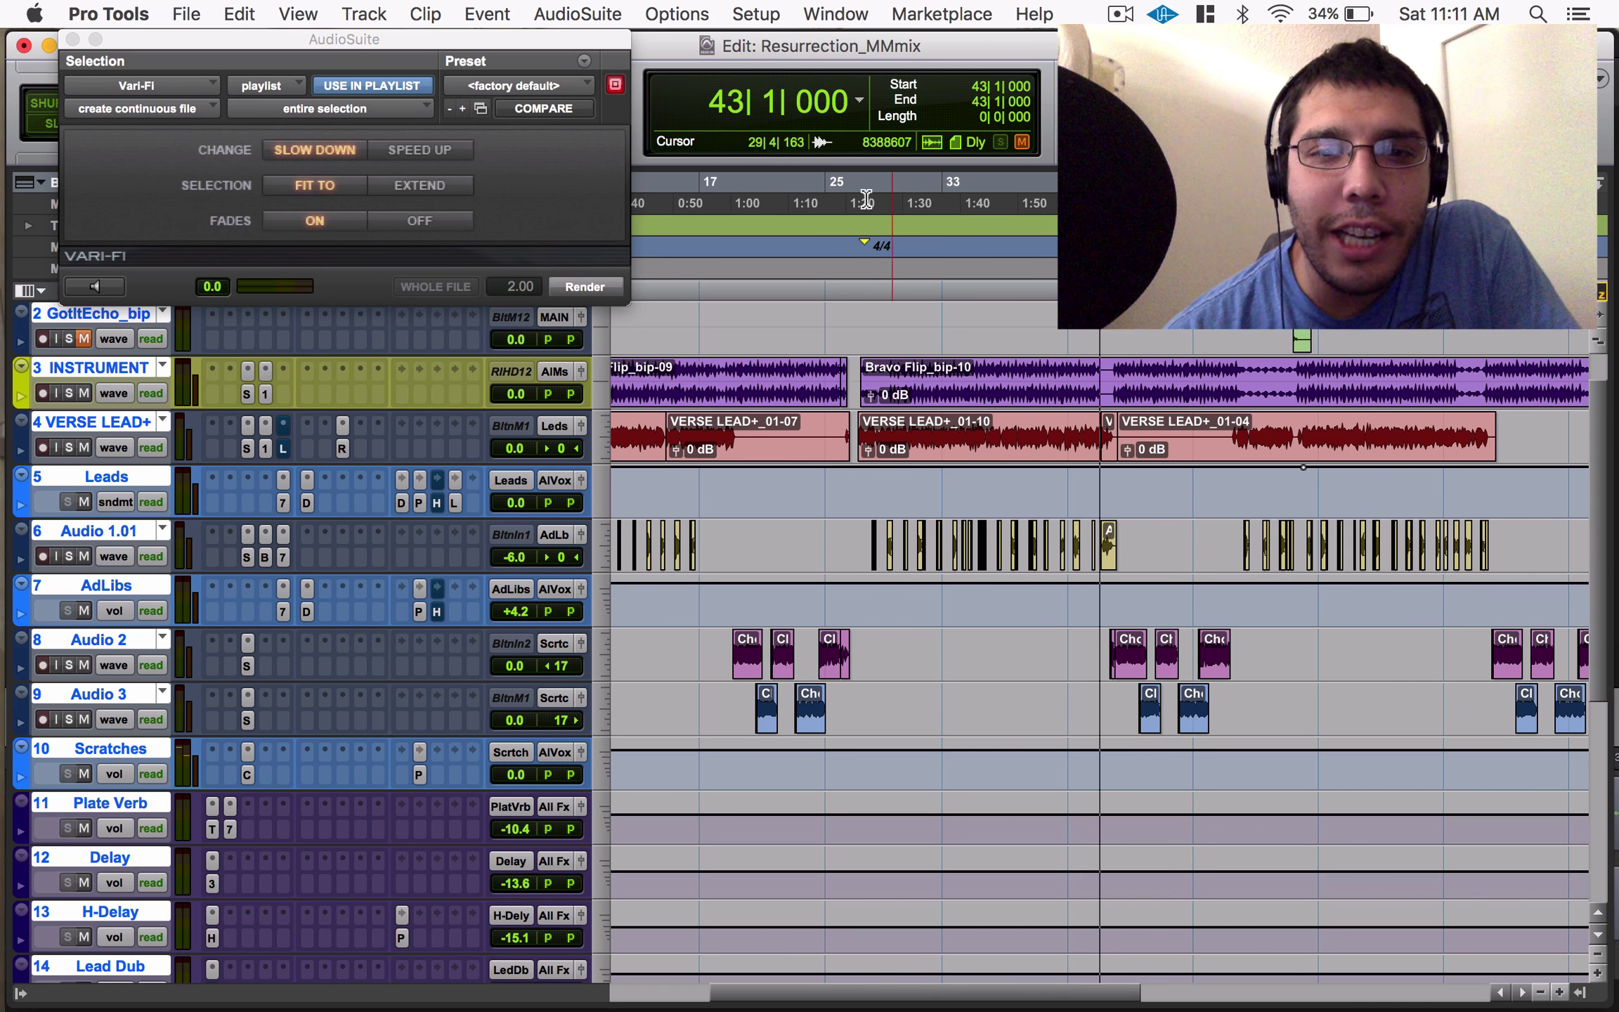
Return to the first chorus's ending and play the transition from 25|3|612.
{"action": "left_click", "coordinate": [835, 183]}
{"action": "key", "text": "t"}
{"action": "key", "text": "t"}
{"action": "key", "text": "t"}
{"action": "key", "text": "space"}
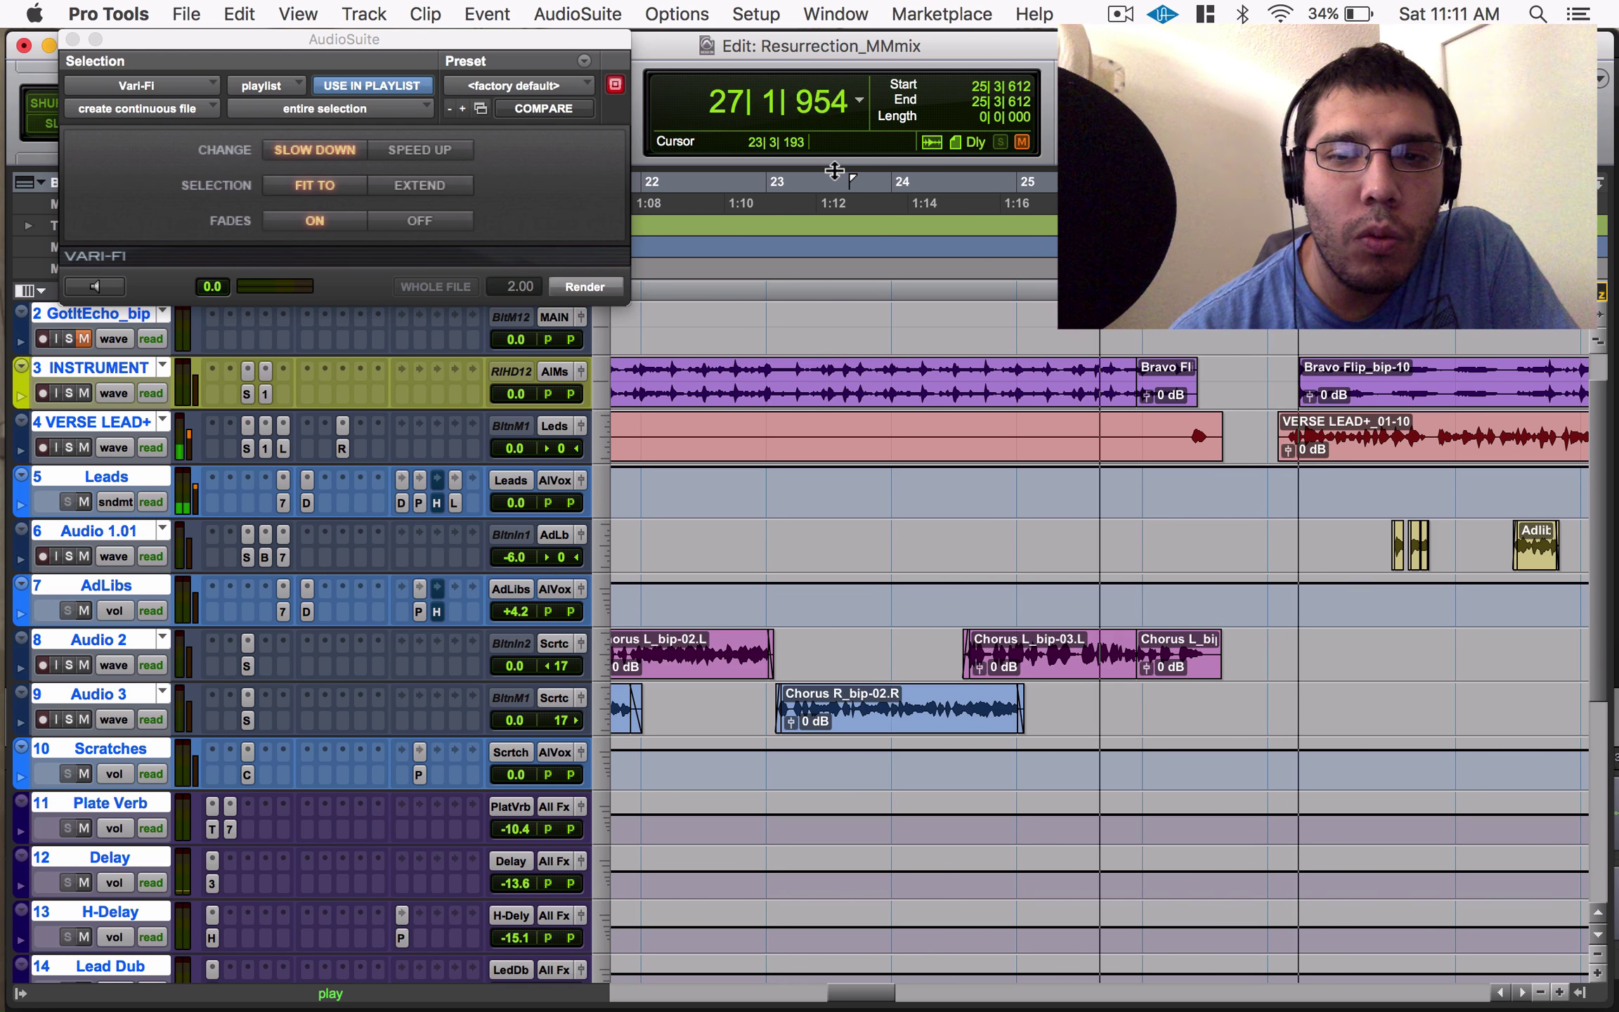
Stop the transition playback, return to the song's start and save the session.
{"action": "key", "text": "r"}
{"action": "key", "text": "r"}
{"action": "key", "text": "r"}
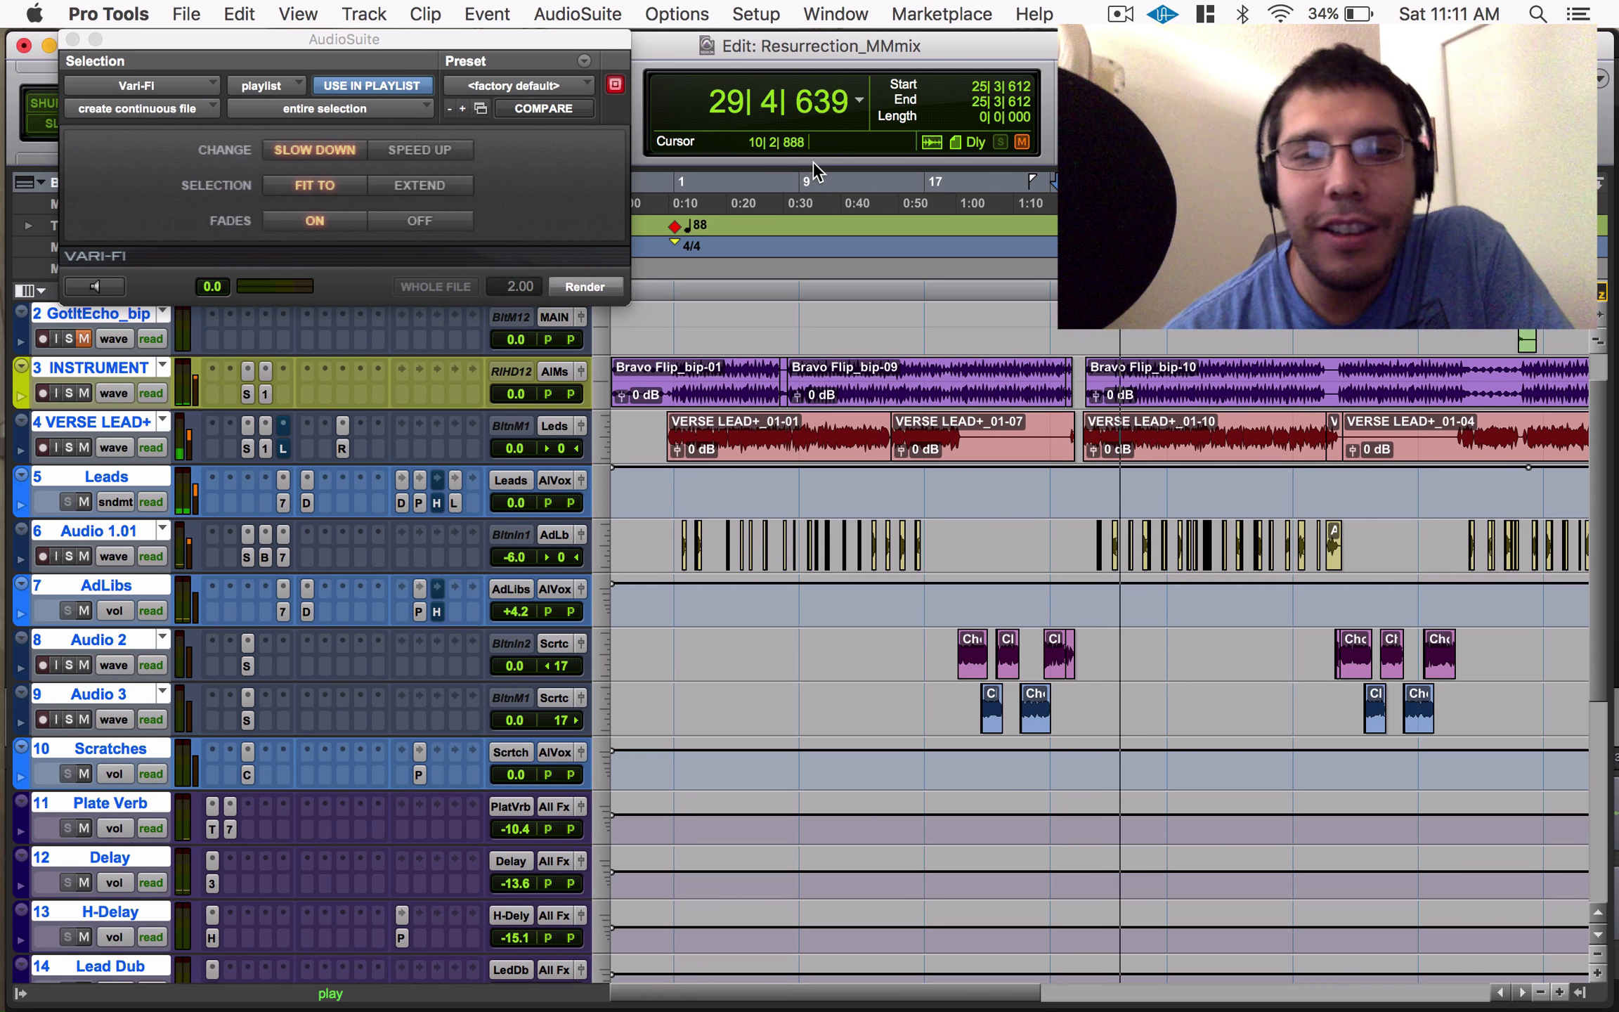
{"action": "key", "text": "Return"}
{"action": "key", "text": "super+s"}
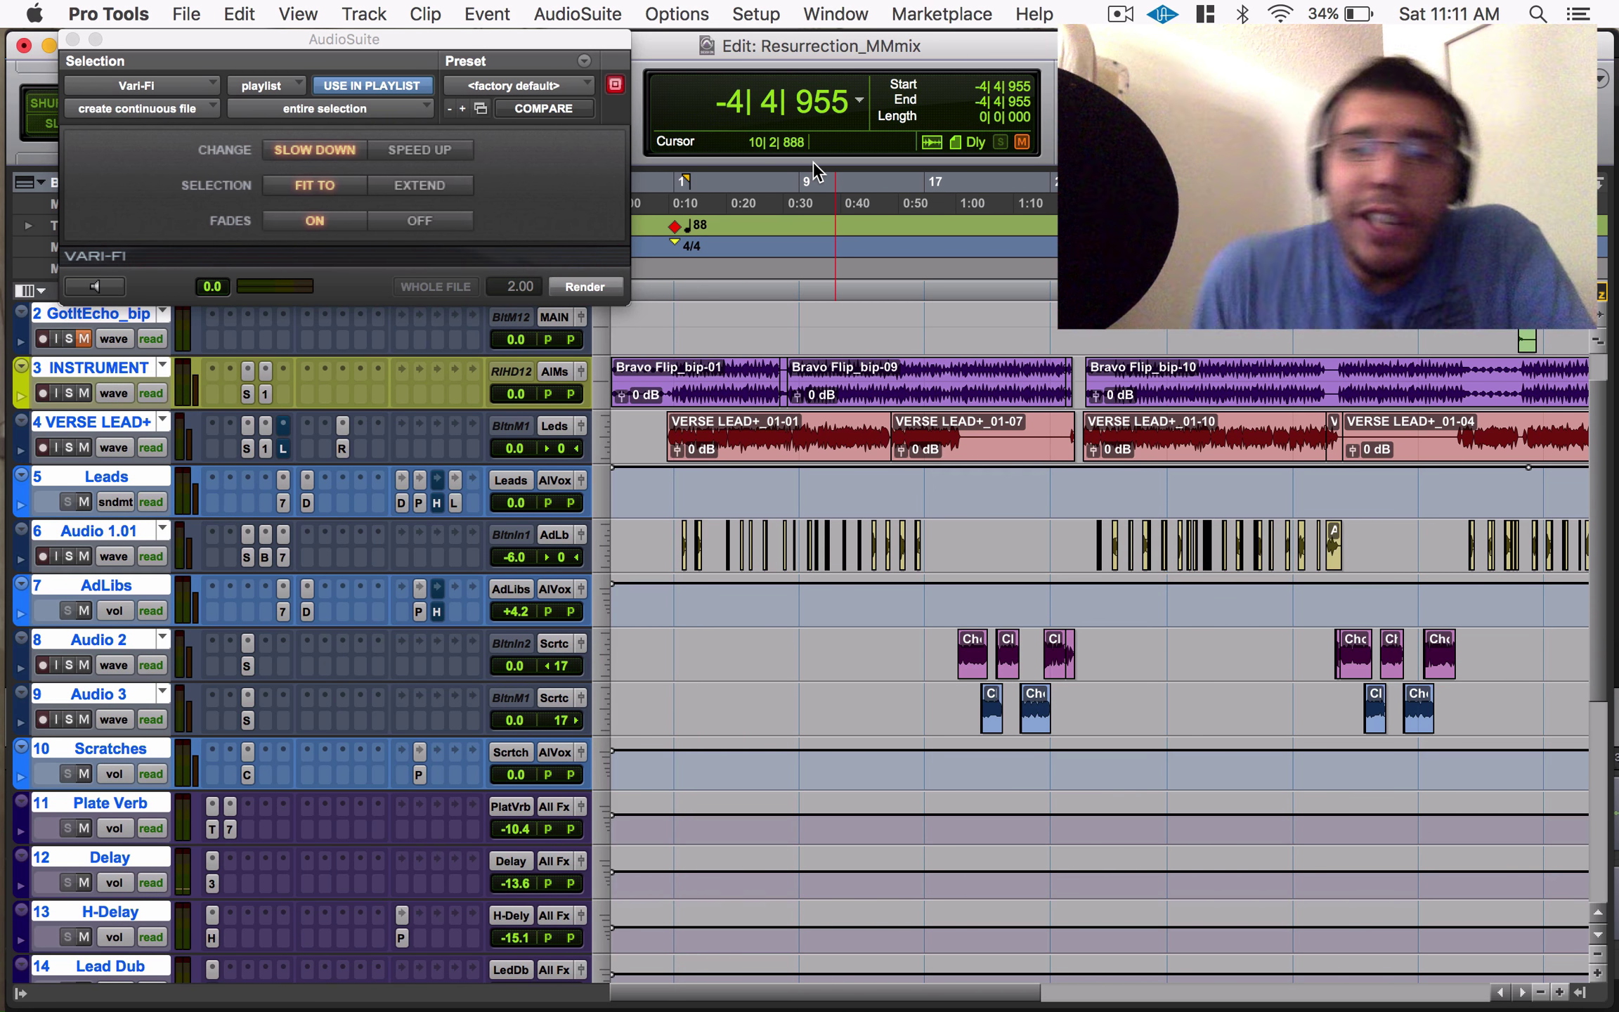
Select the INSTRUMENT clip that follows the pause and close the Vari-Fi window.
{"action": "scroll", "coordinate": [1408, 407], "scroll_direction": "up", "scroll_amount": 6}
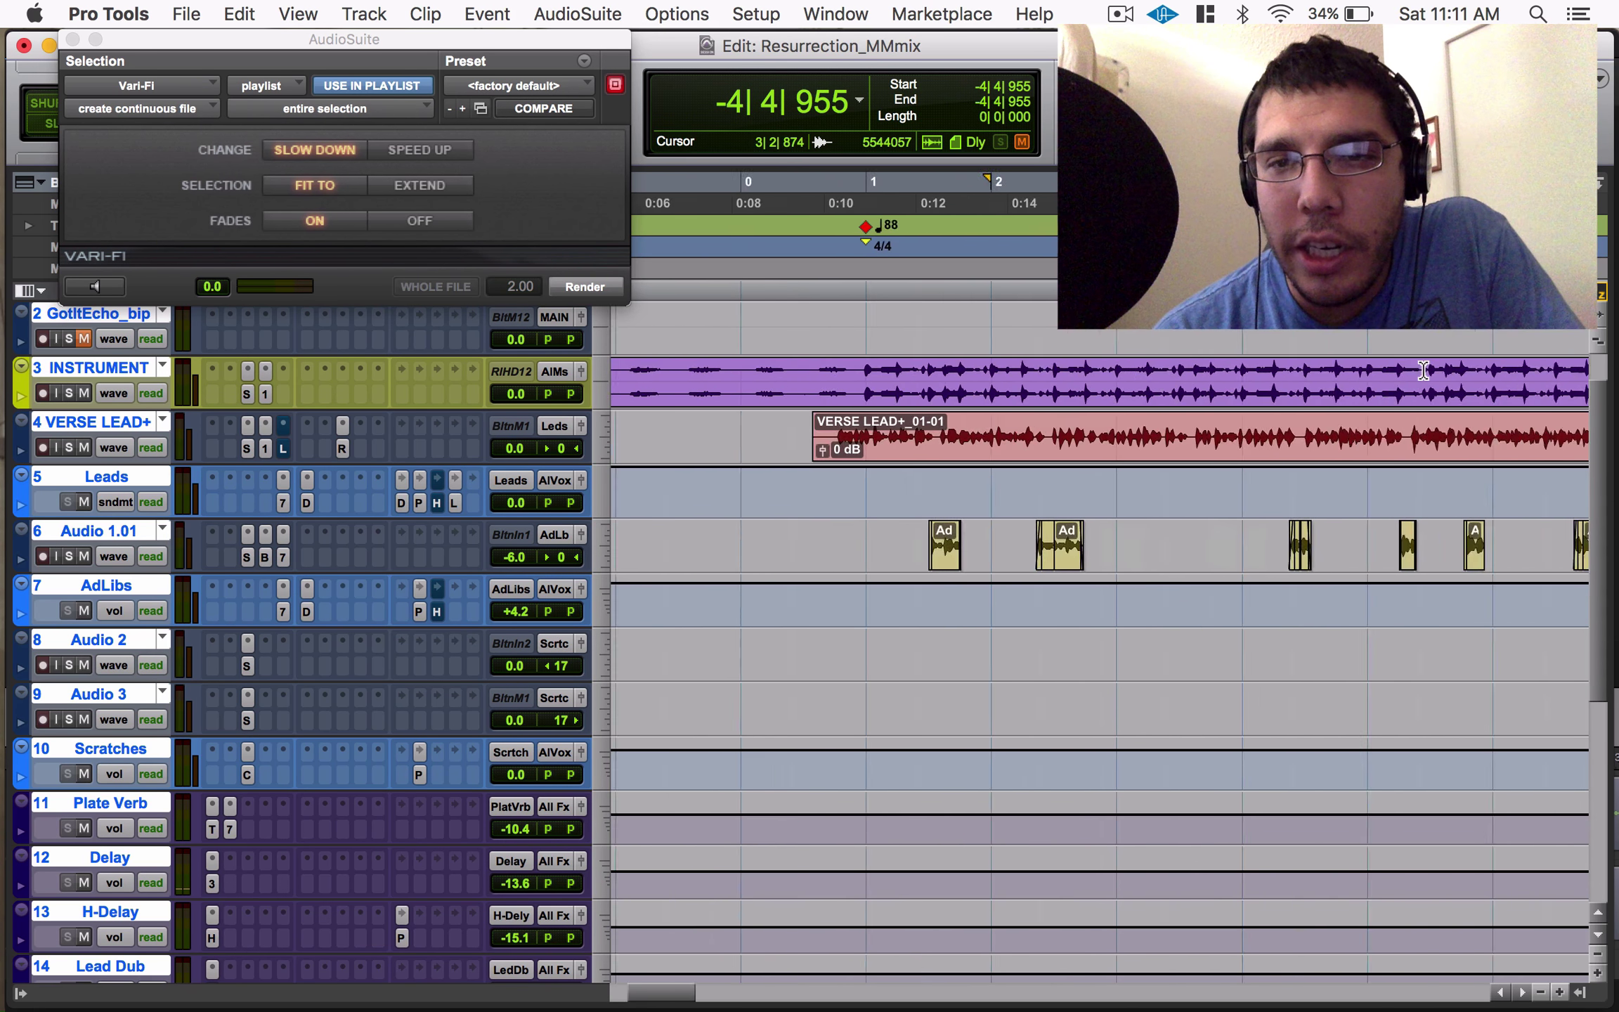
{"action": "scroll", "coordinate": [1408, 407], "scroll_direction": "up", "scroll_amount": 1}
{"action": "scroll", "coordinate": [1408, 407], "scroll_direction": "right", "scroll_amount": 15}
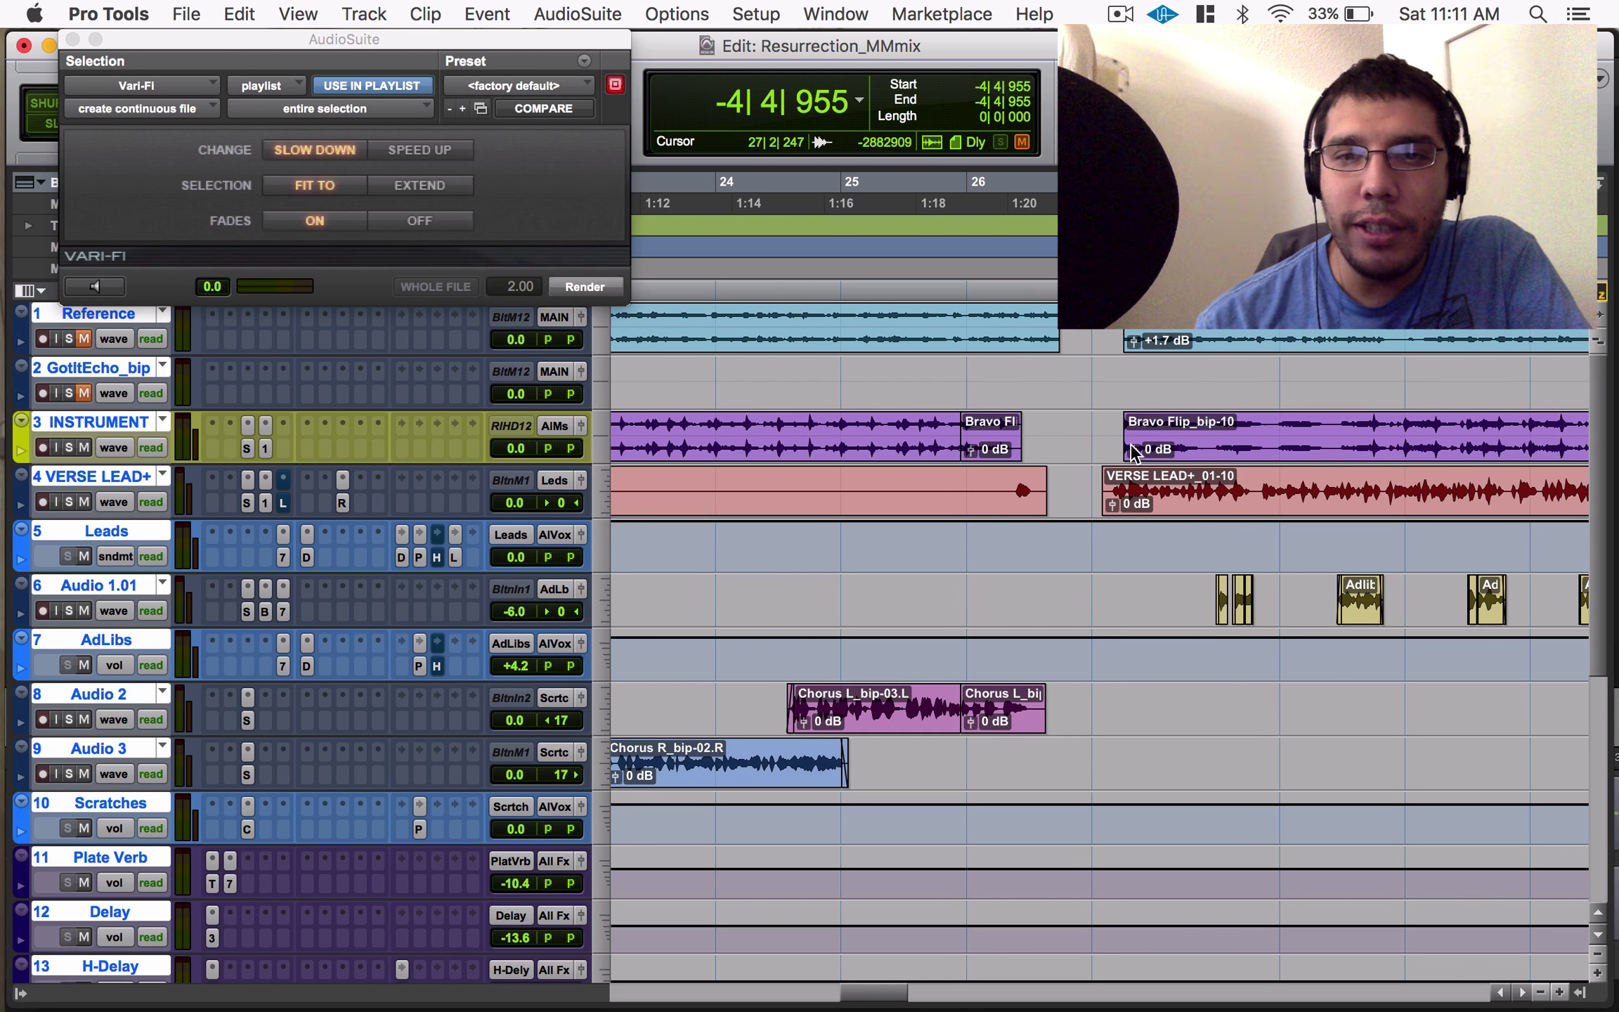
{"action": "left_click_drag", "start_coordinate": [1132, 453], "coordinate": [907, 450]}
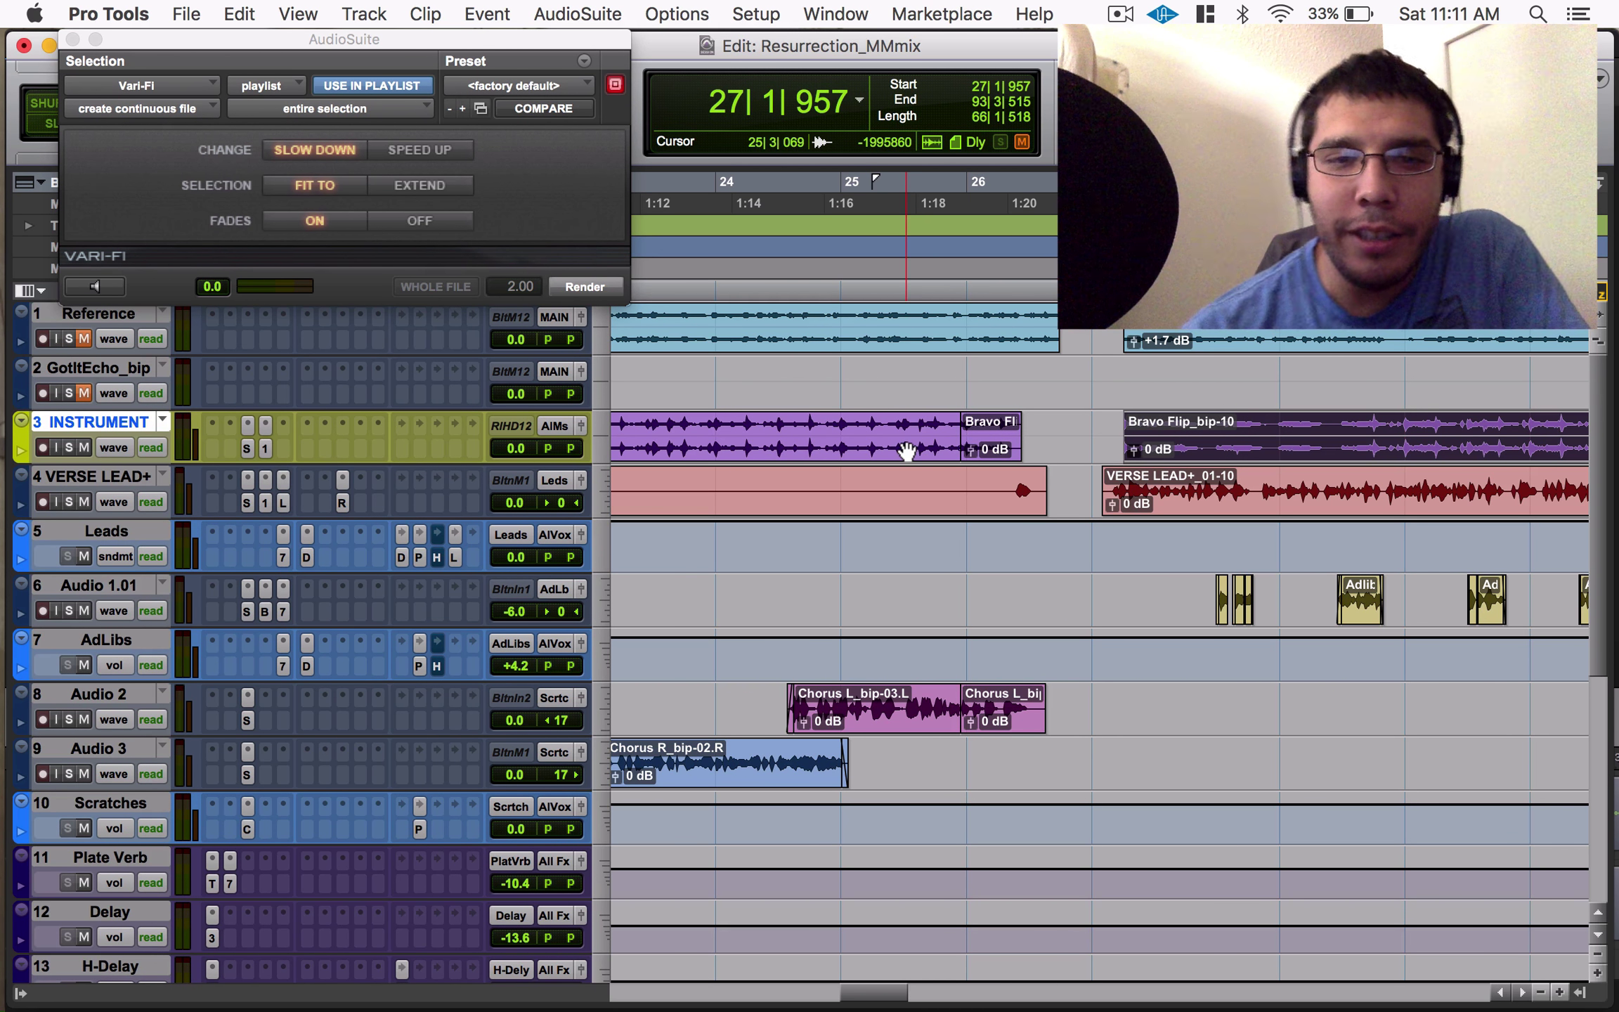
{"action": "left_click", "coordinate": [73, 40]}
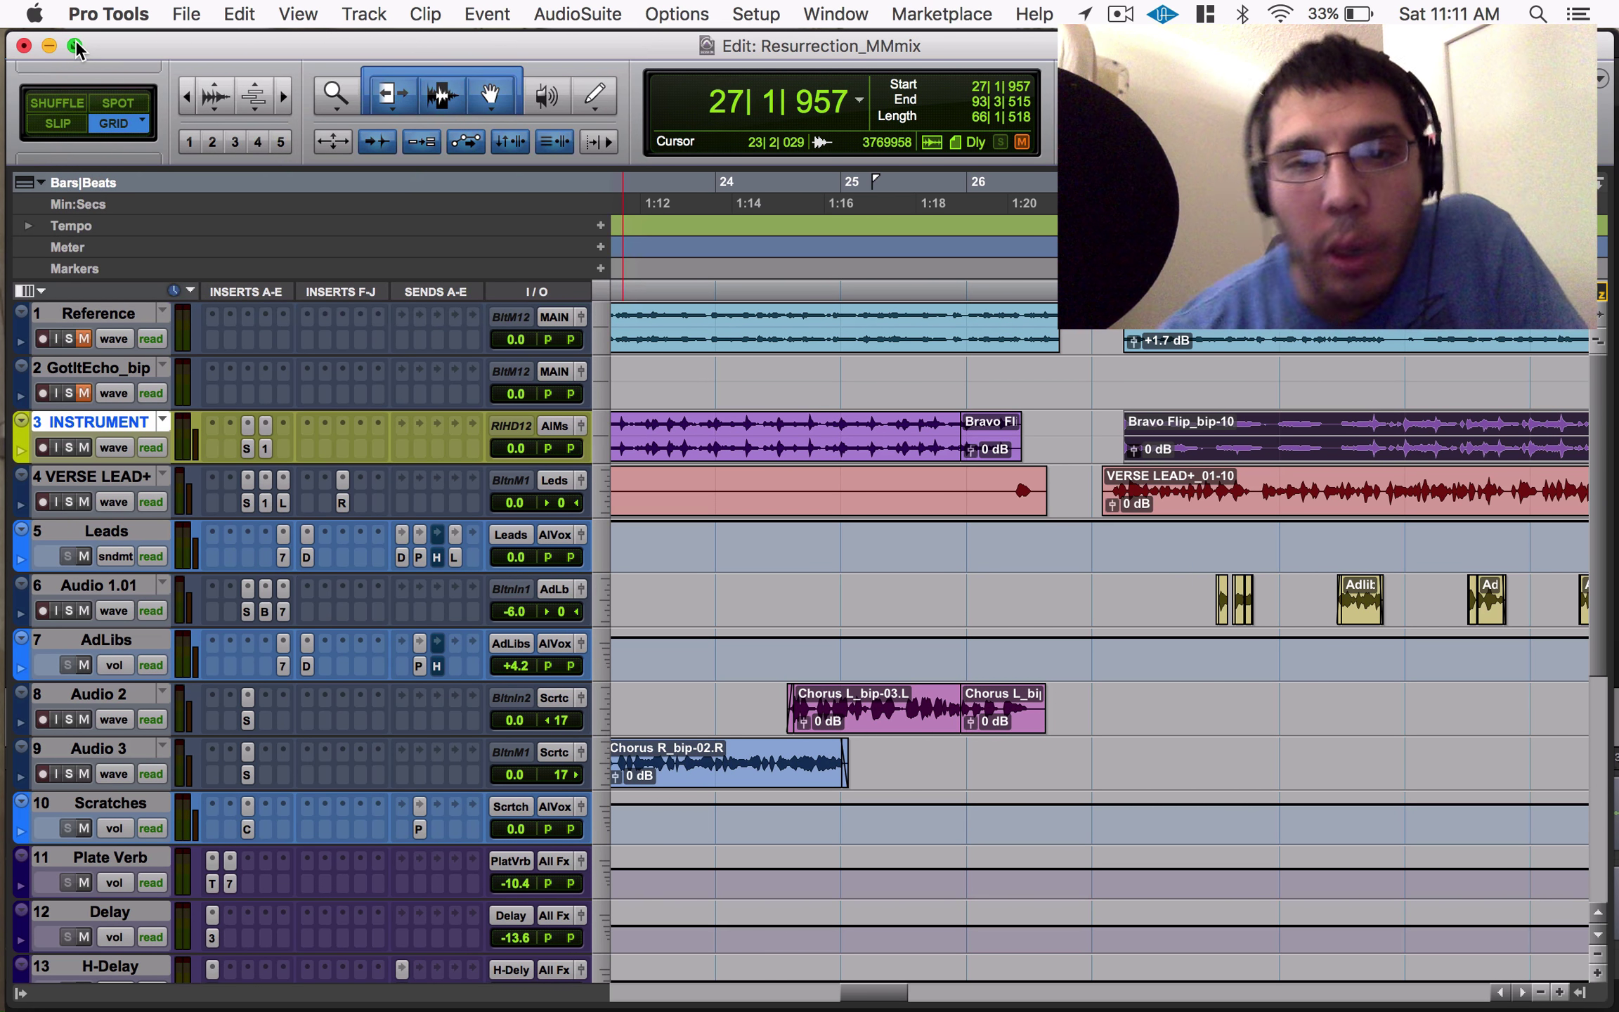
Examine the rest of the arrangement from the first verse through the outro for the next place to add interest.
{"action": "key", "text": "r"}
{"action": "key", "text": "r"}
{"action": "key", "text": "r"}
{"action": "key", "text": "r"}
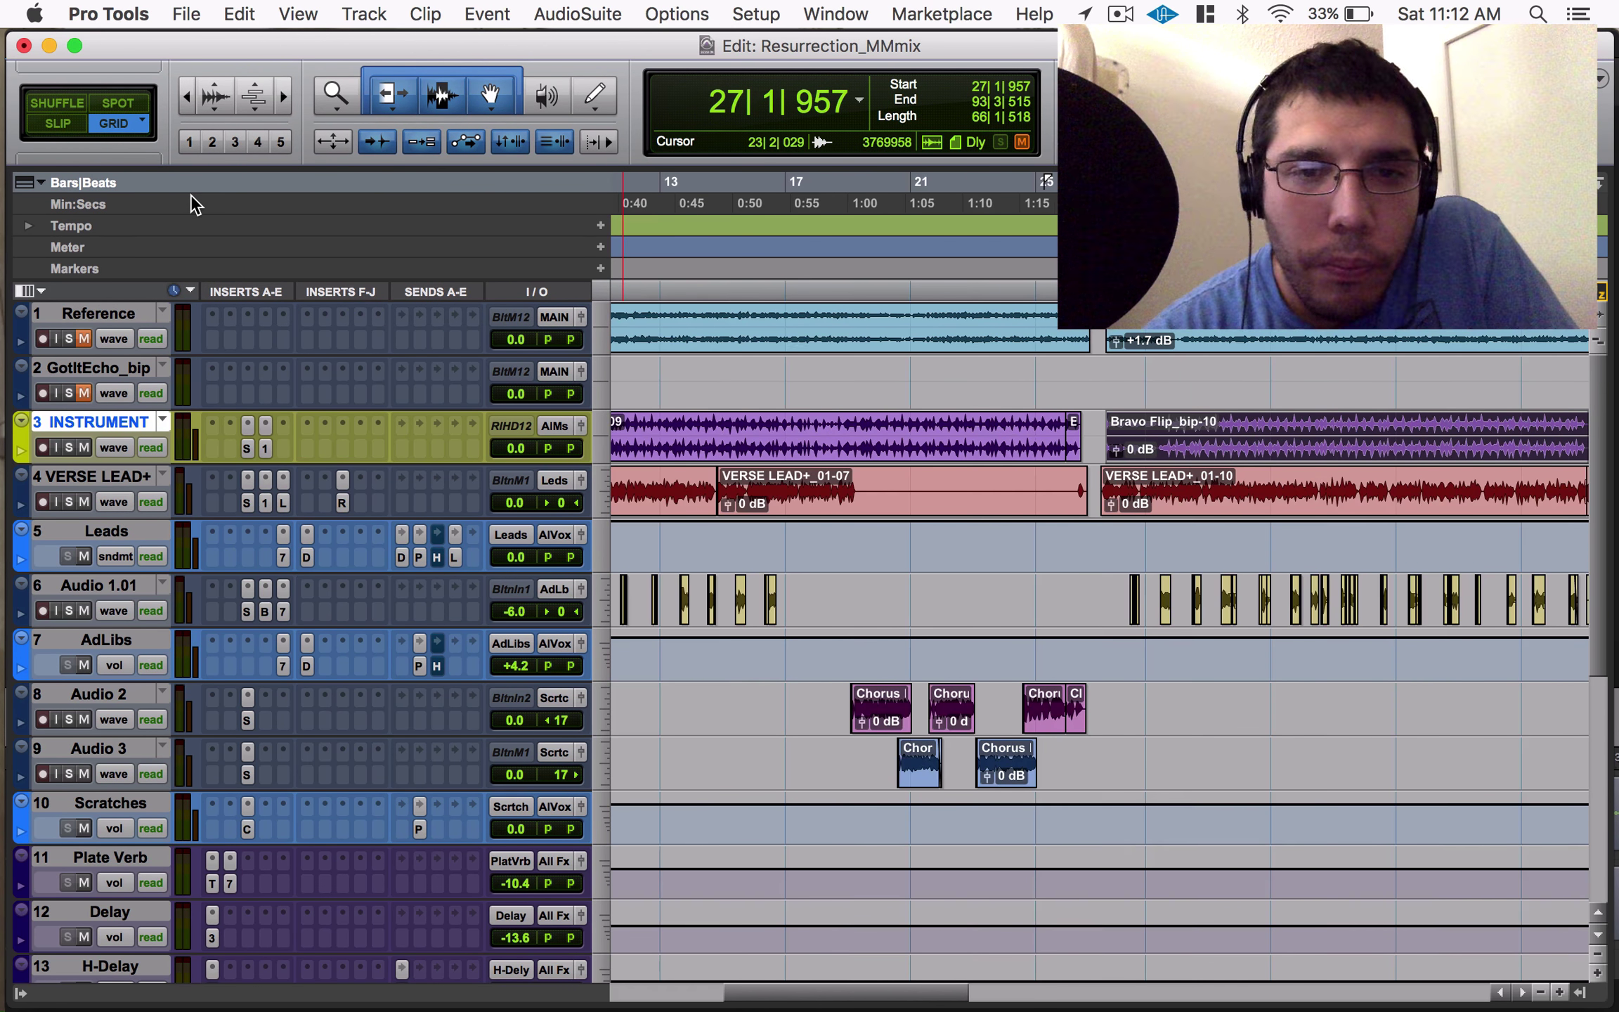
{"action": "scroll", "coordinate": [809, 482], "scroll_direction": "down", "scroll_amount": 2}
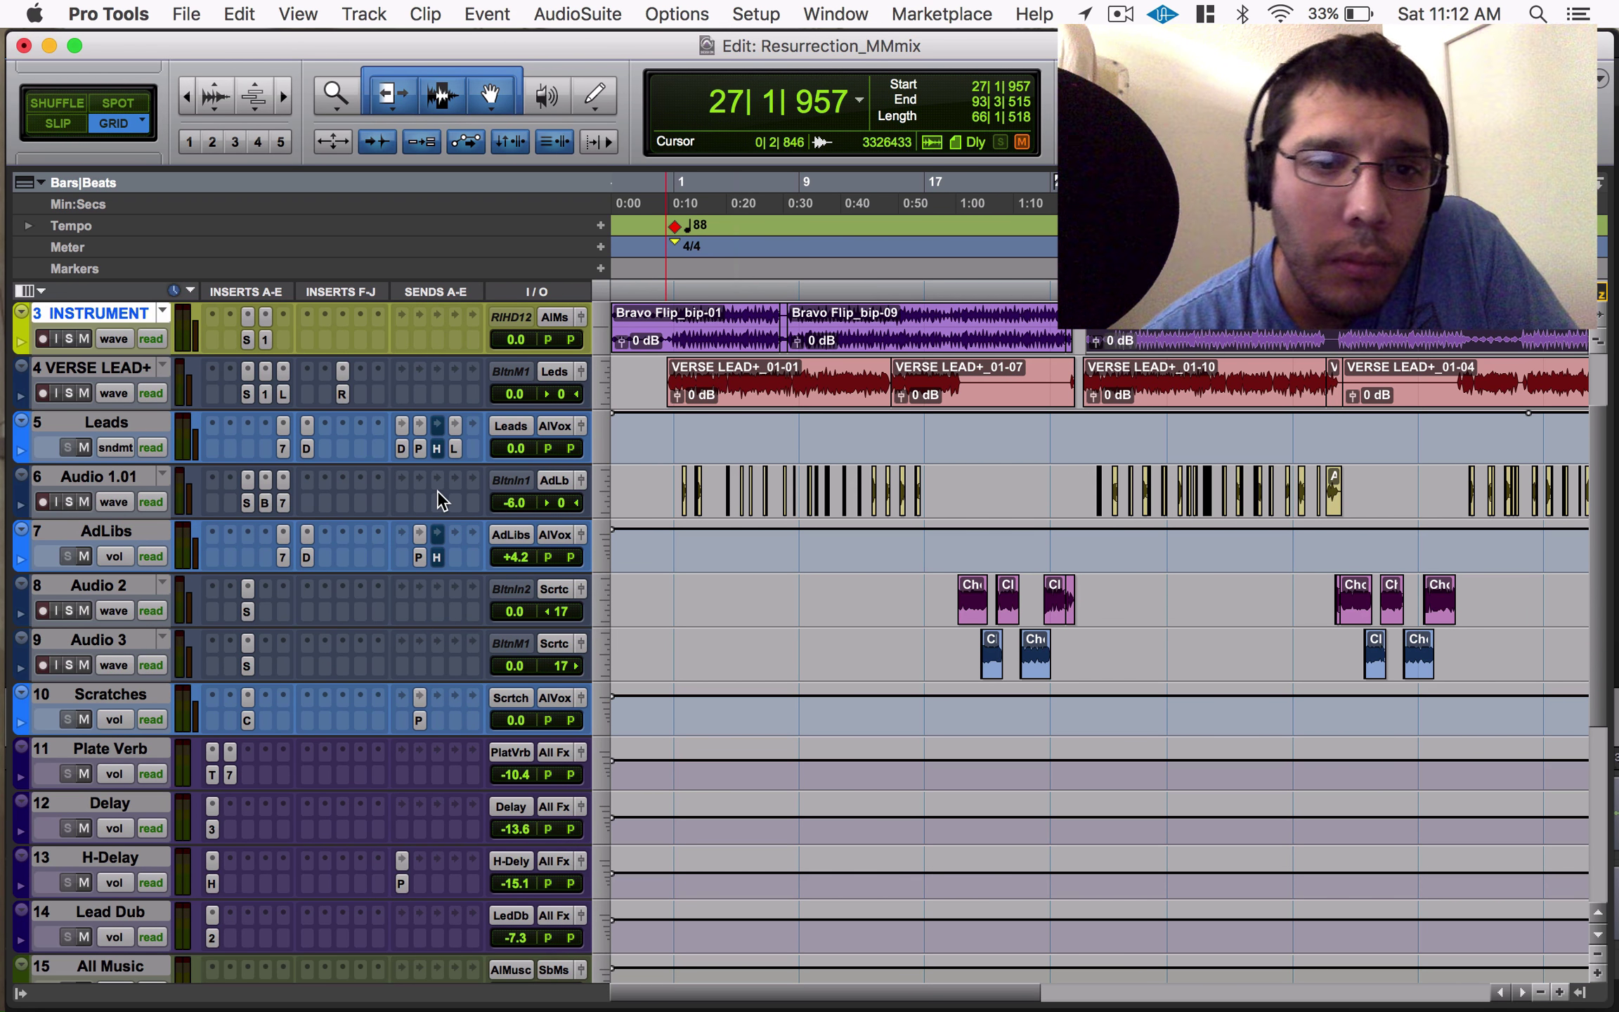
{"action": "key", "text": "t"}
{"action": "scroll", "coordinate": [1050, 526], "scroll_direction": "right", "scroll_amount": 10}
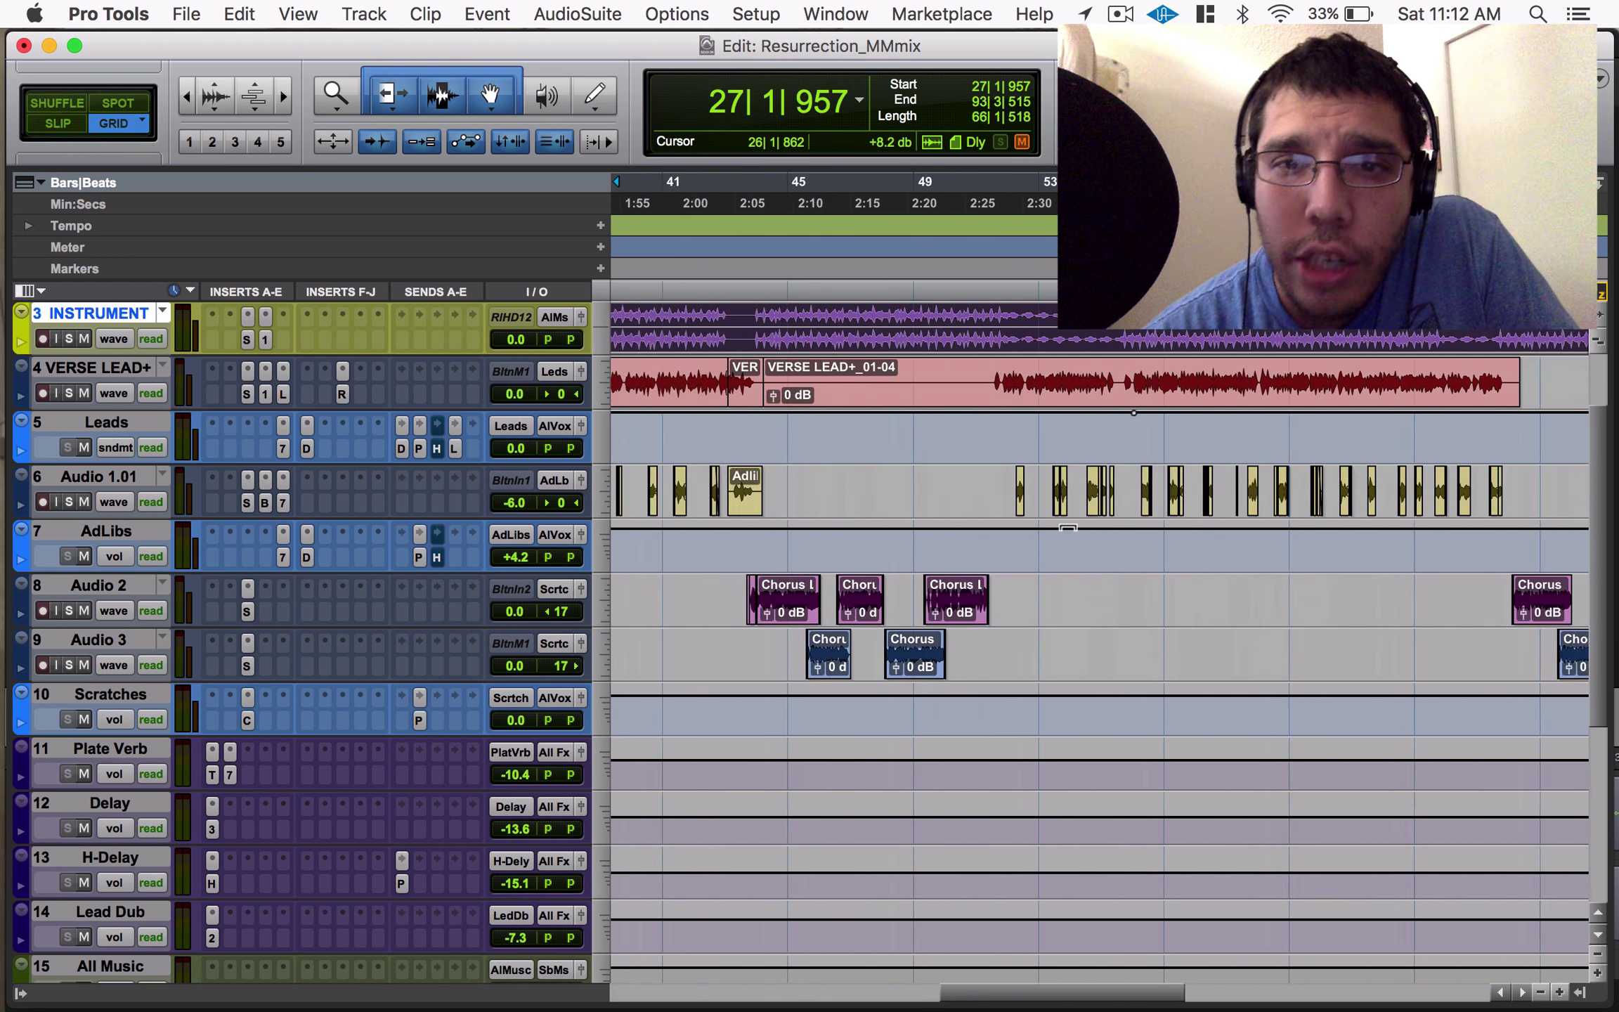
{"action": "scroll", "coordinate": [1067, 526], "scroll_direction": "up", "scroll_amount": 2}
{"action": "key", "text": "r"}
{"action": "key", "text": "r"}
{"action": "key", "text": "r"}
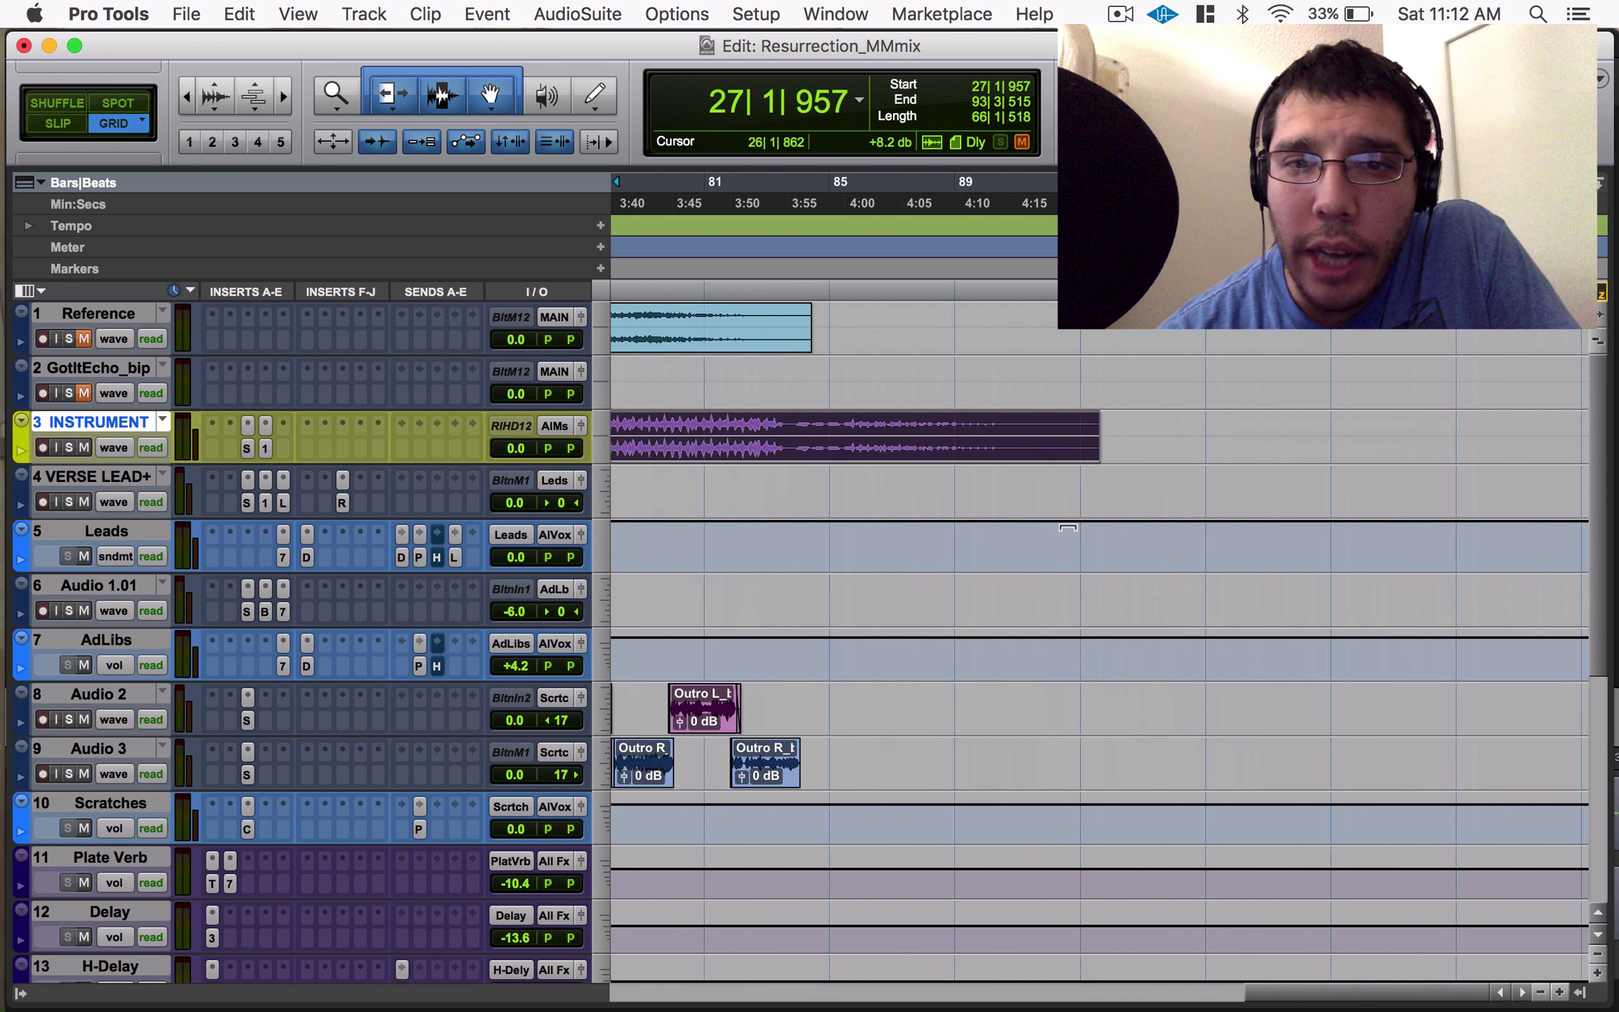
{"action": "scroll", "coordinate": [1100, 523], "scroll_direction": "down", "scroll_amount": 1}
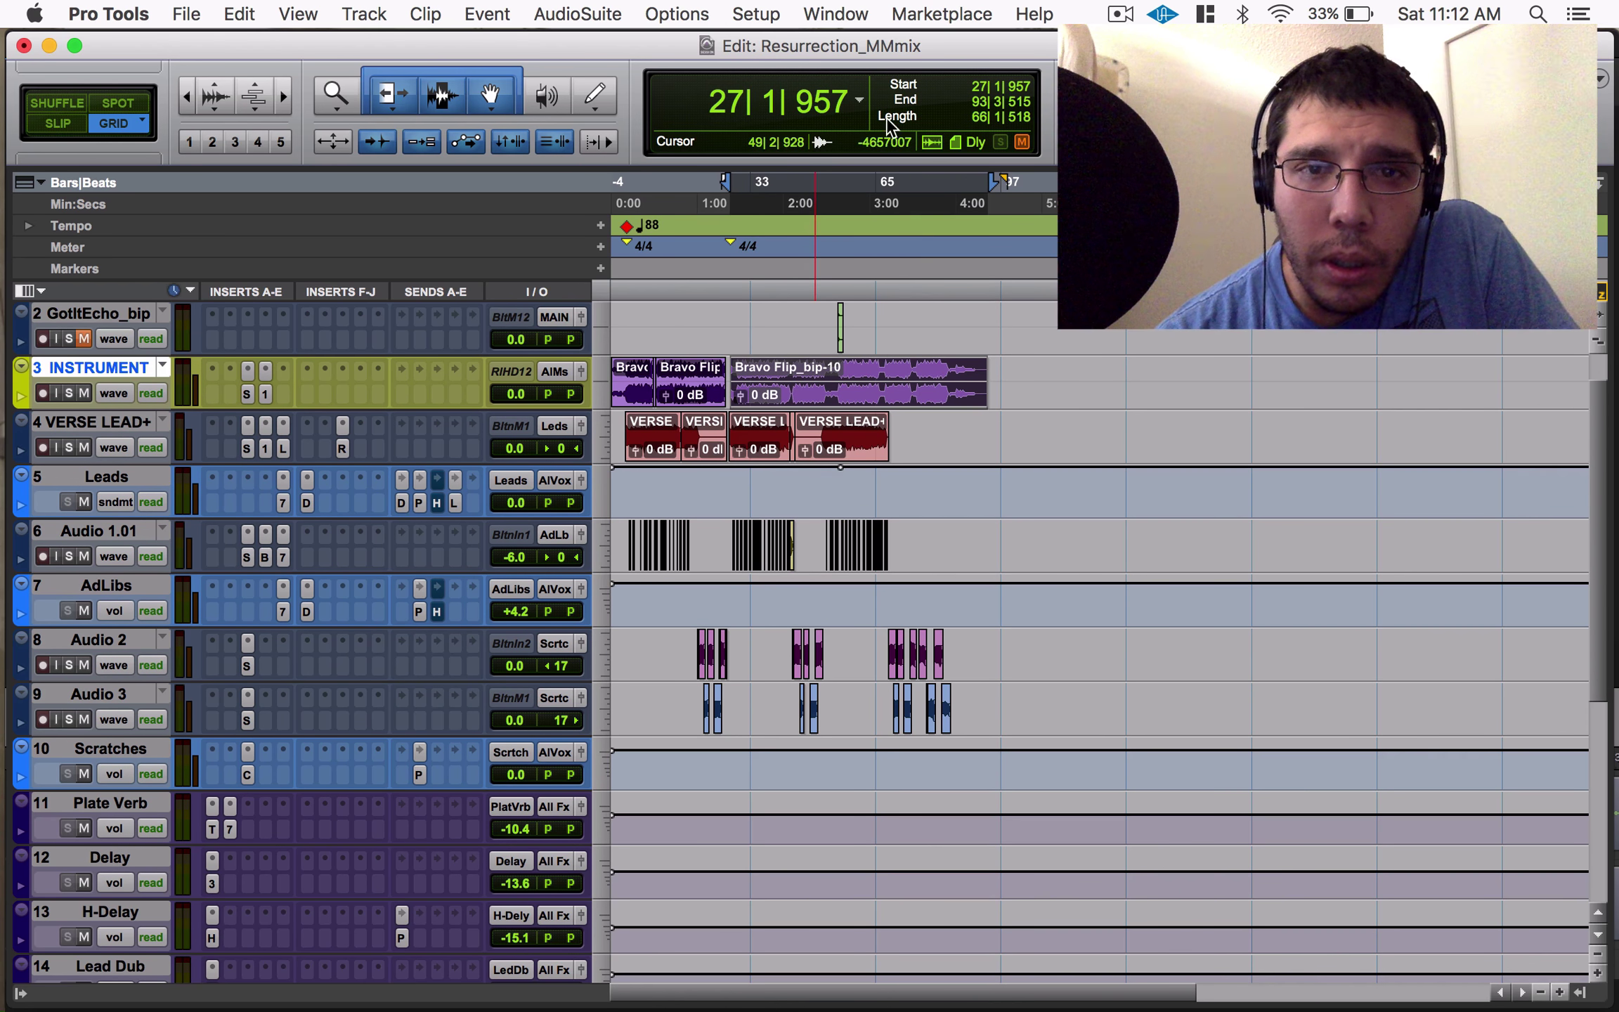
{"action": "key", "text": "t"}
{"action": "key", "text": "t"}
{"action": "scroll", "coordinate": [970, 534], "scroll_direction": "down", "scroll_amount": 2}
{"action": "scroll", "coordinate": [1005, 619], "scroll_direction": "right", "scroll_amount": 3}
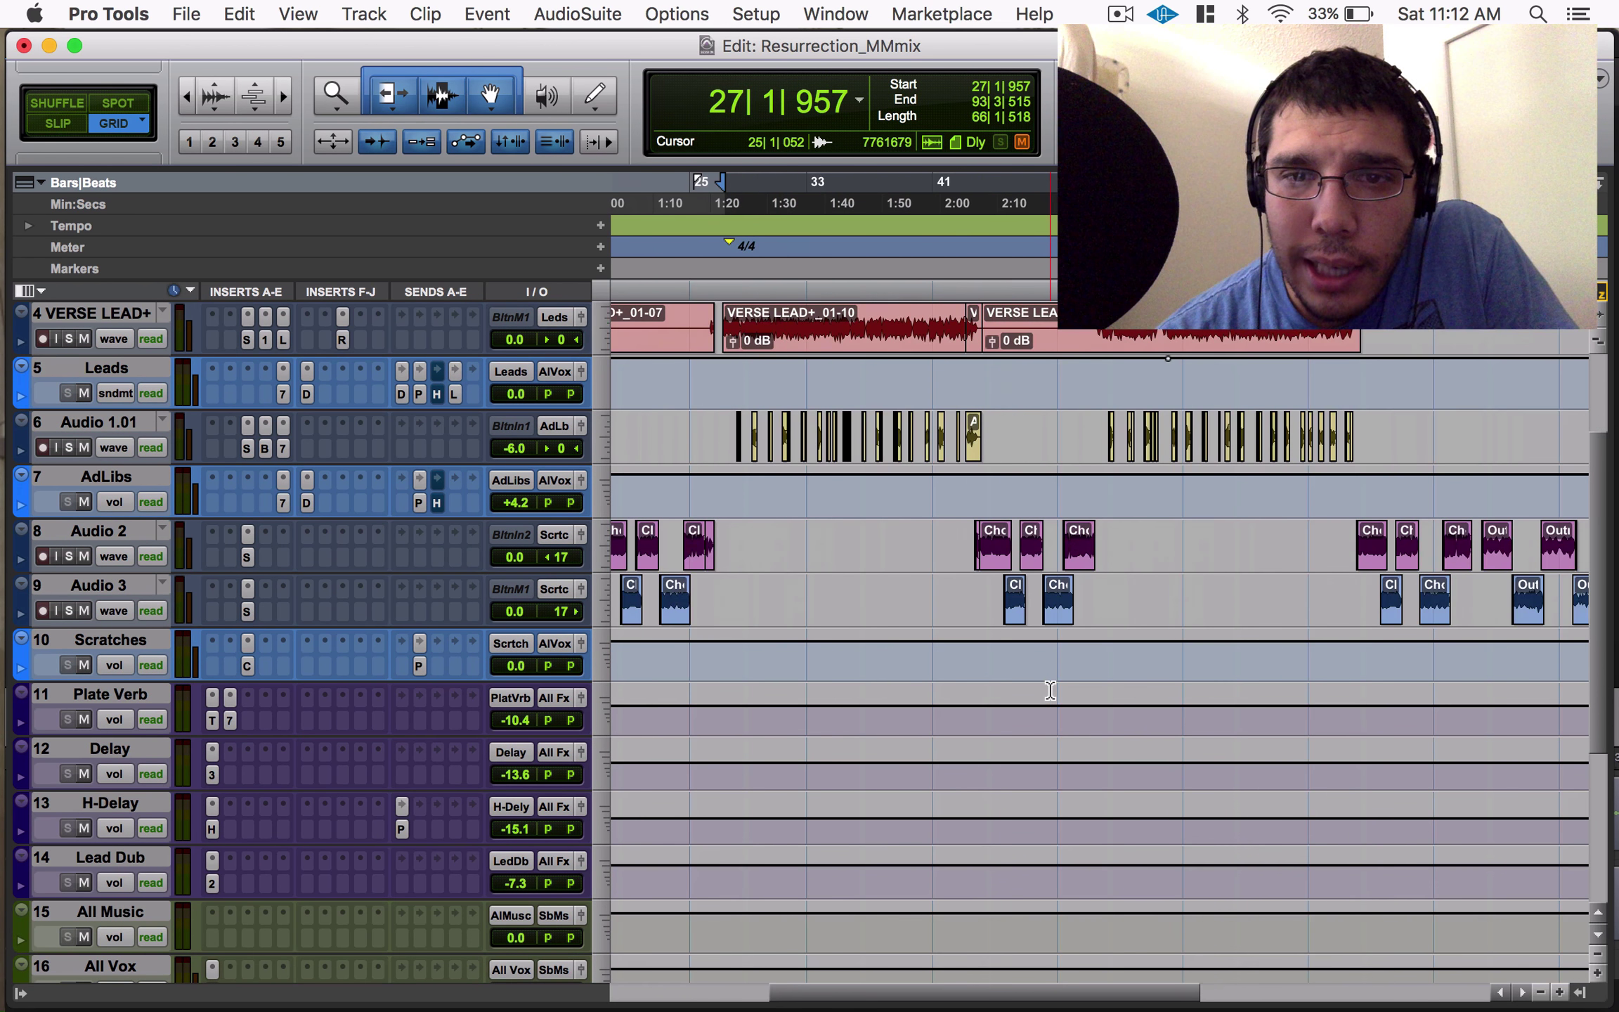
Play the end of the last verse into the final chorus from 66|4|072.
{"action": "left_click", "coordinate": [1125, 204]}
{"action": "key", "text": "space"}
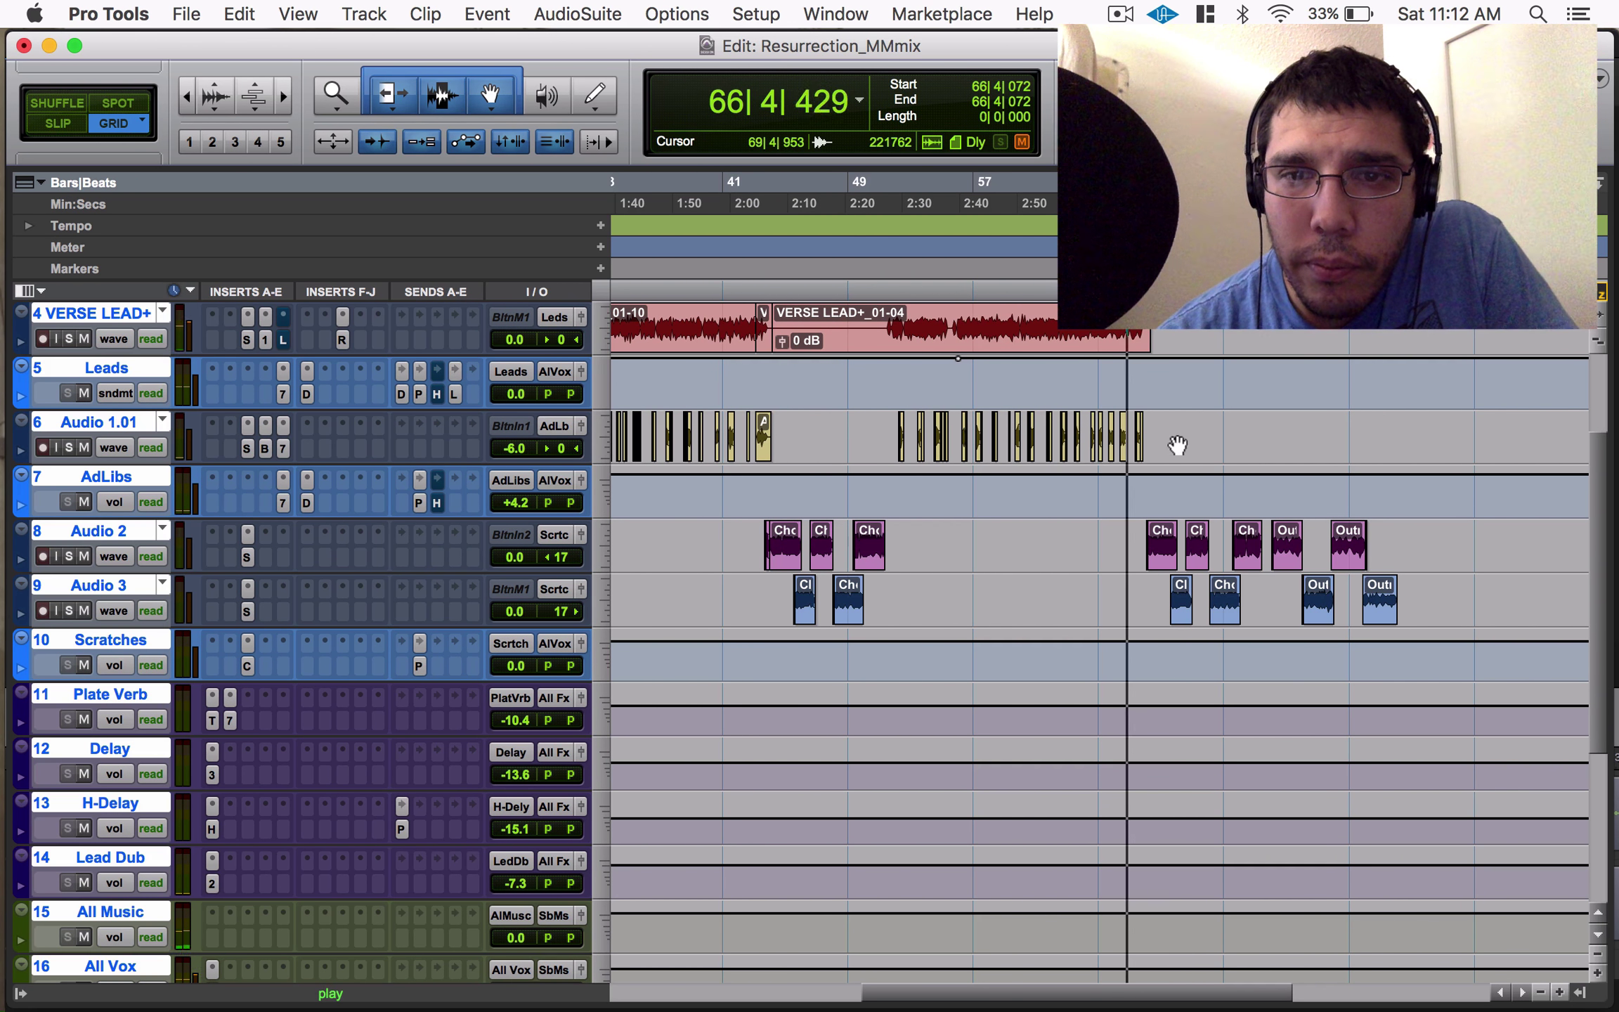
{"action": "key", "text": "t"}
{"action": "scroll", "coordinate": [1175, 445], "scroll_direction": "up", "scroll_amount": 2}
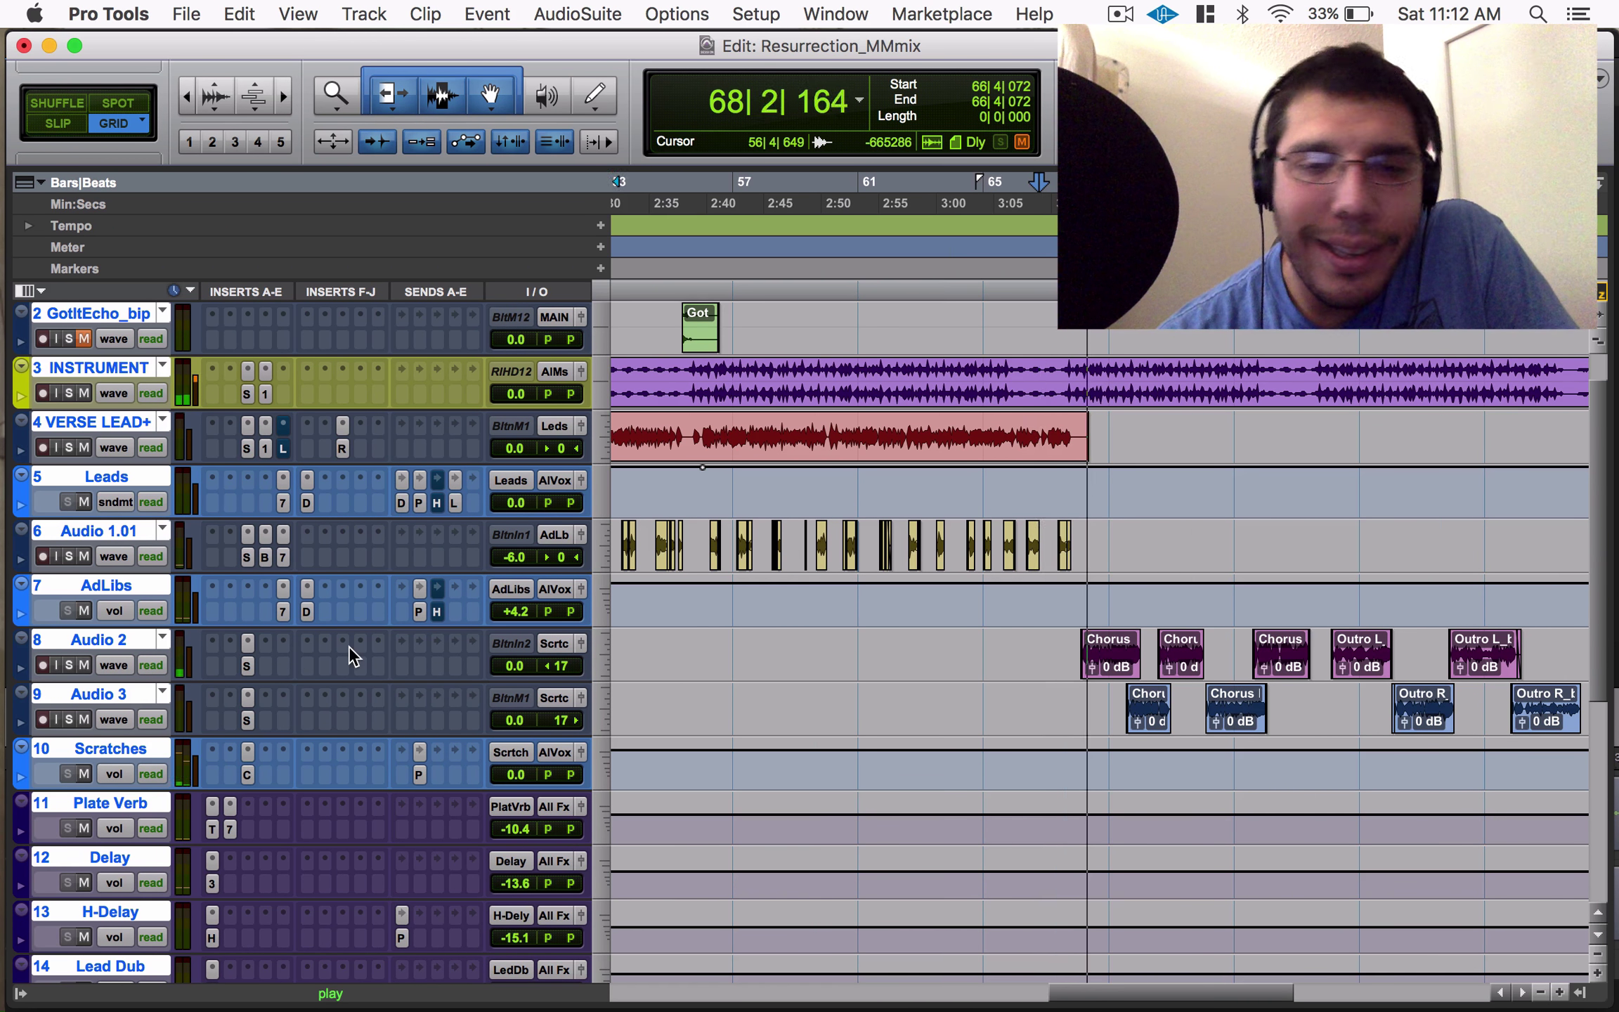
Locate the outro scratches after the final chorus and select the Audio 2 range from 75|4|932 to 85|2|104.
{"action": "left_click", "coordinate": [950, 641]}
{"action": "key", "text": "t"}
{"action": "key", "text": "t"}
{"action": "key", "text": "r"}
{"action": "key", "text": "r"}
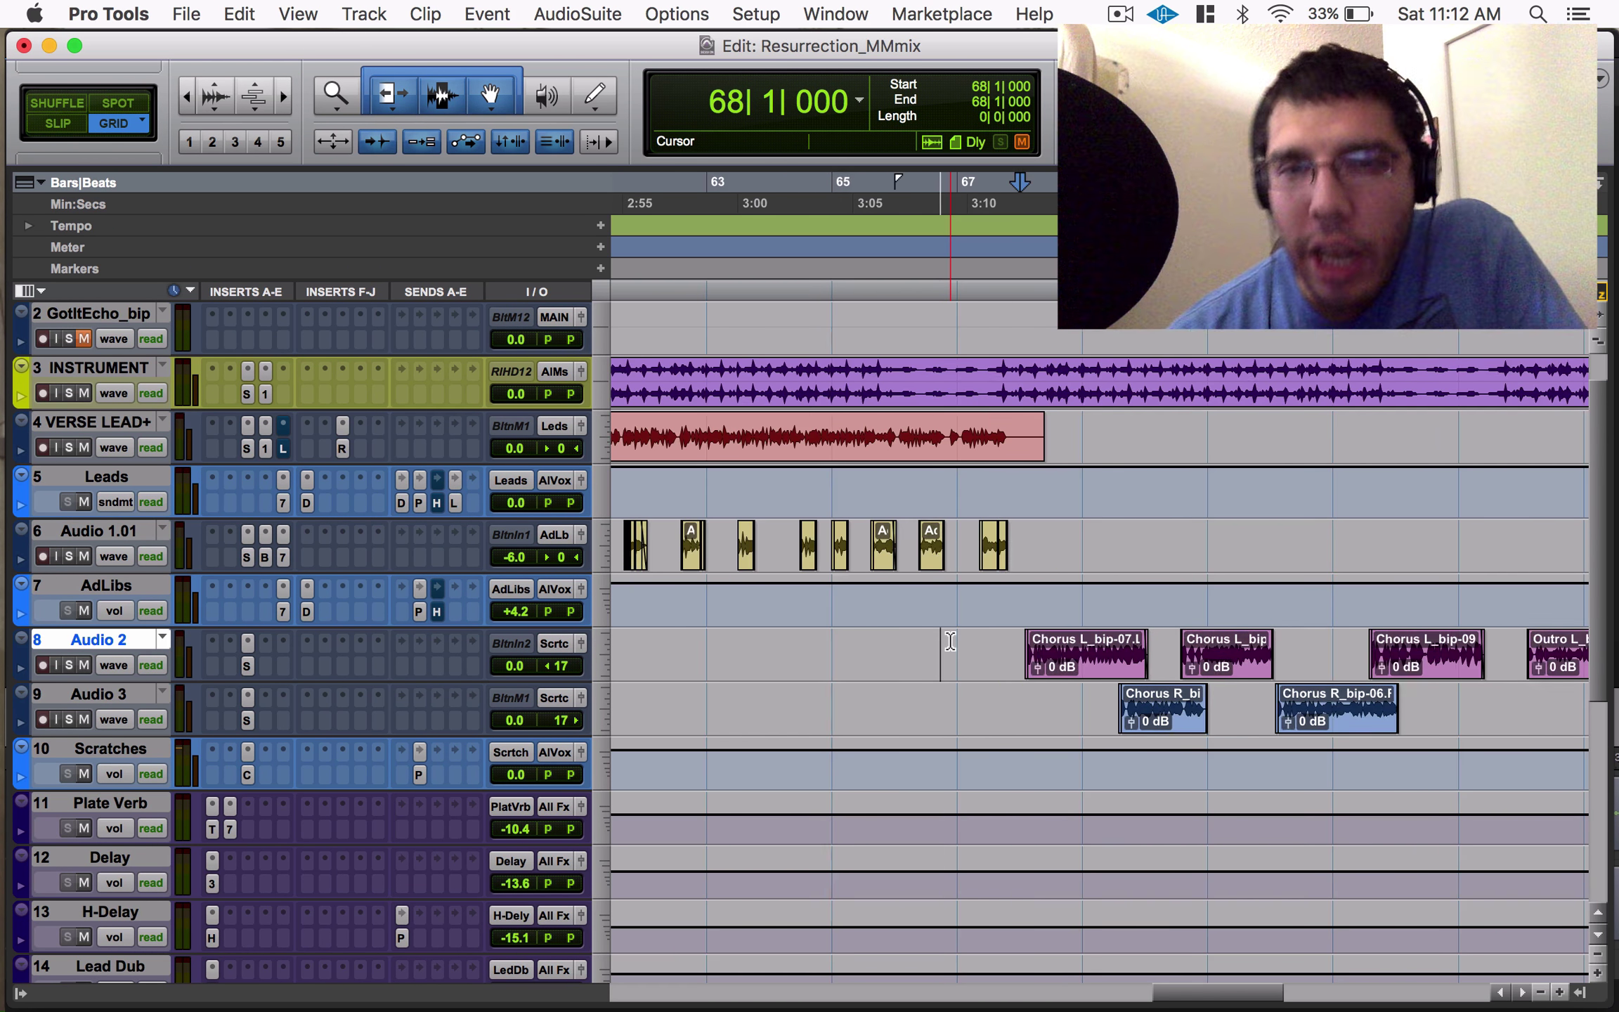
{"action": "key", "text": "r"}
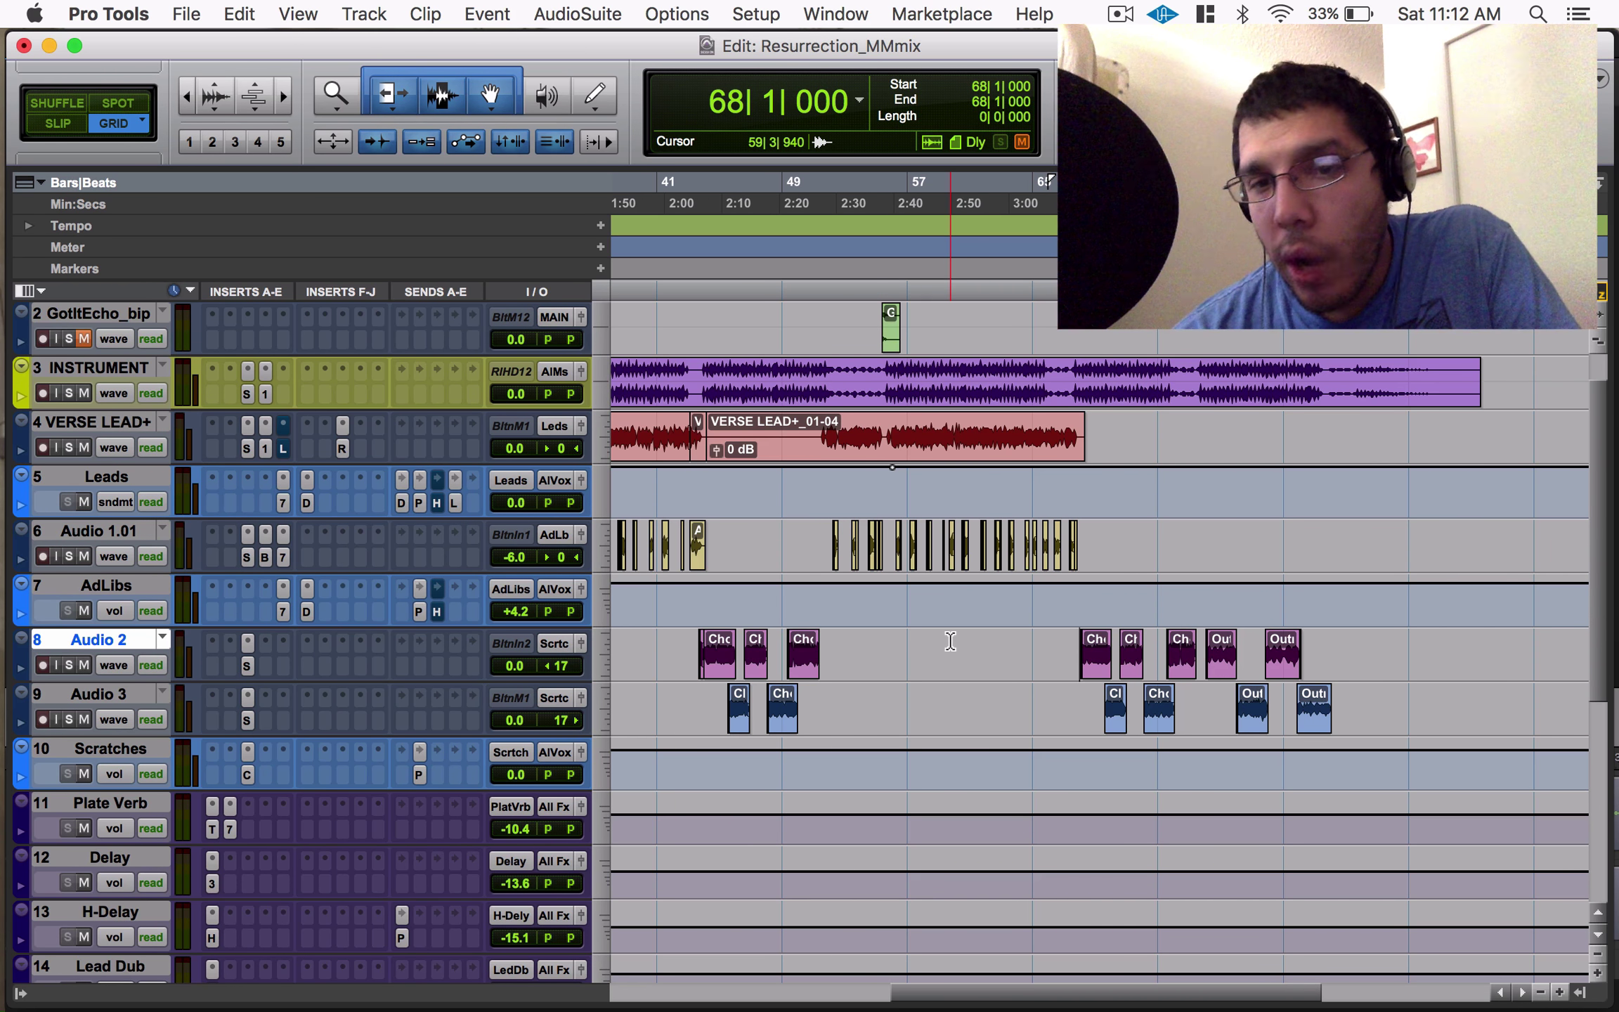
{"action": "key", "text": "t"}
{"action": "key", "text": "t"}
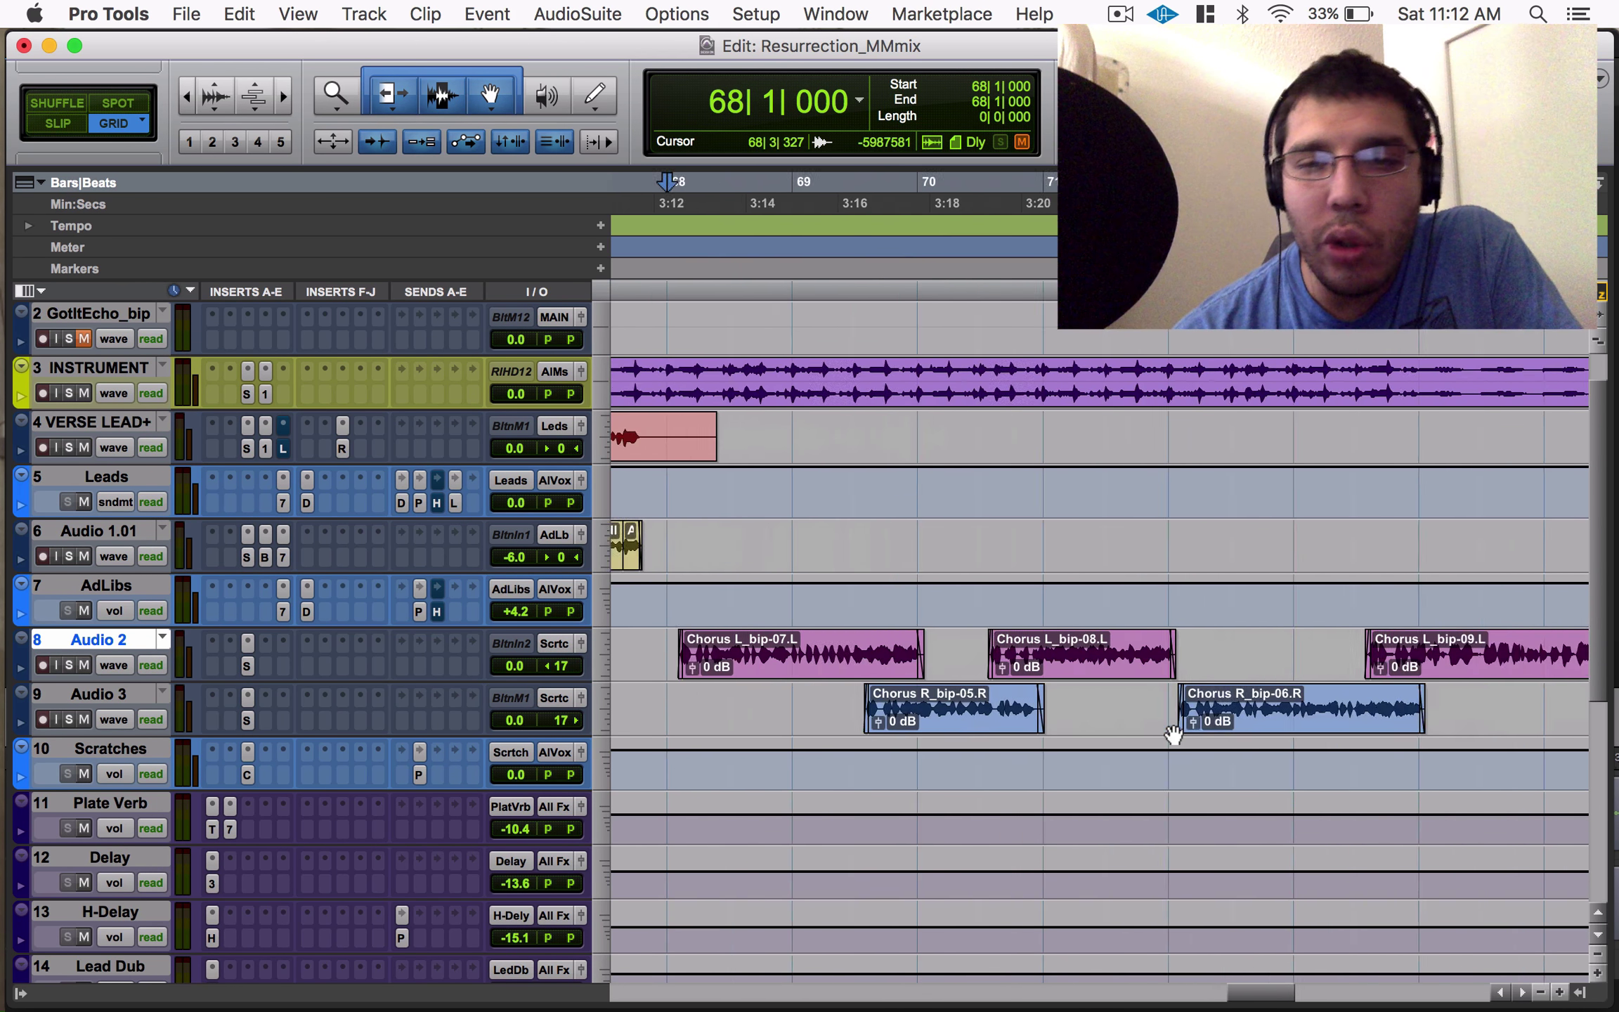
{"action": "left_click_drag", "start_coordinate": [1312, 656], "coordinate": [1203, 686]}
{"action": "key", "text": "r"}
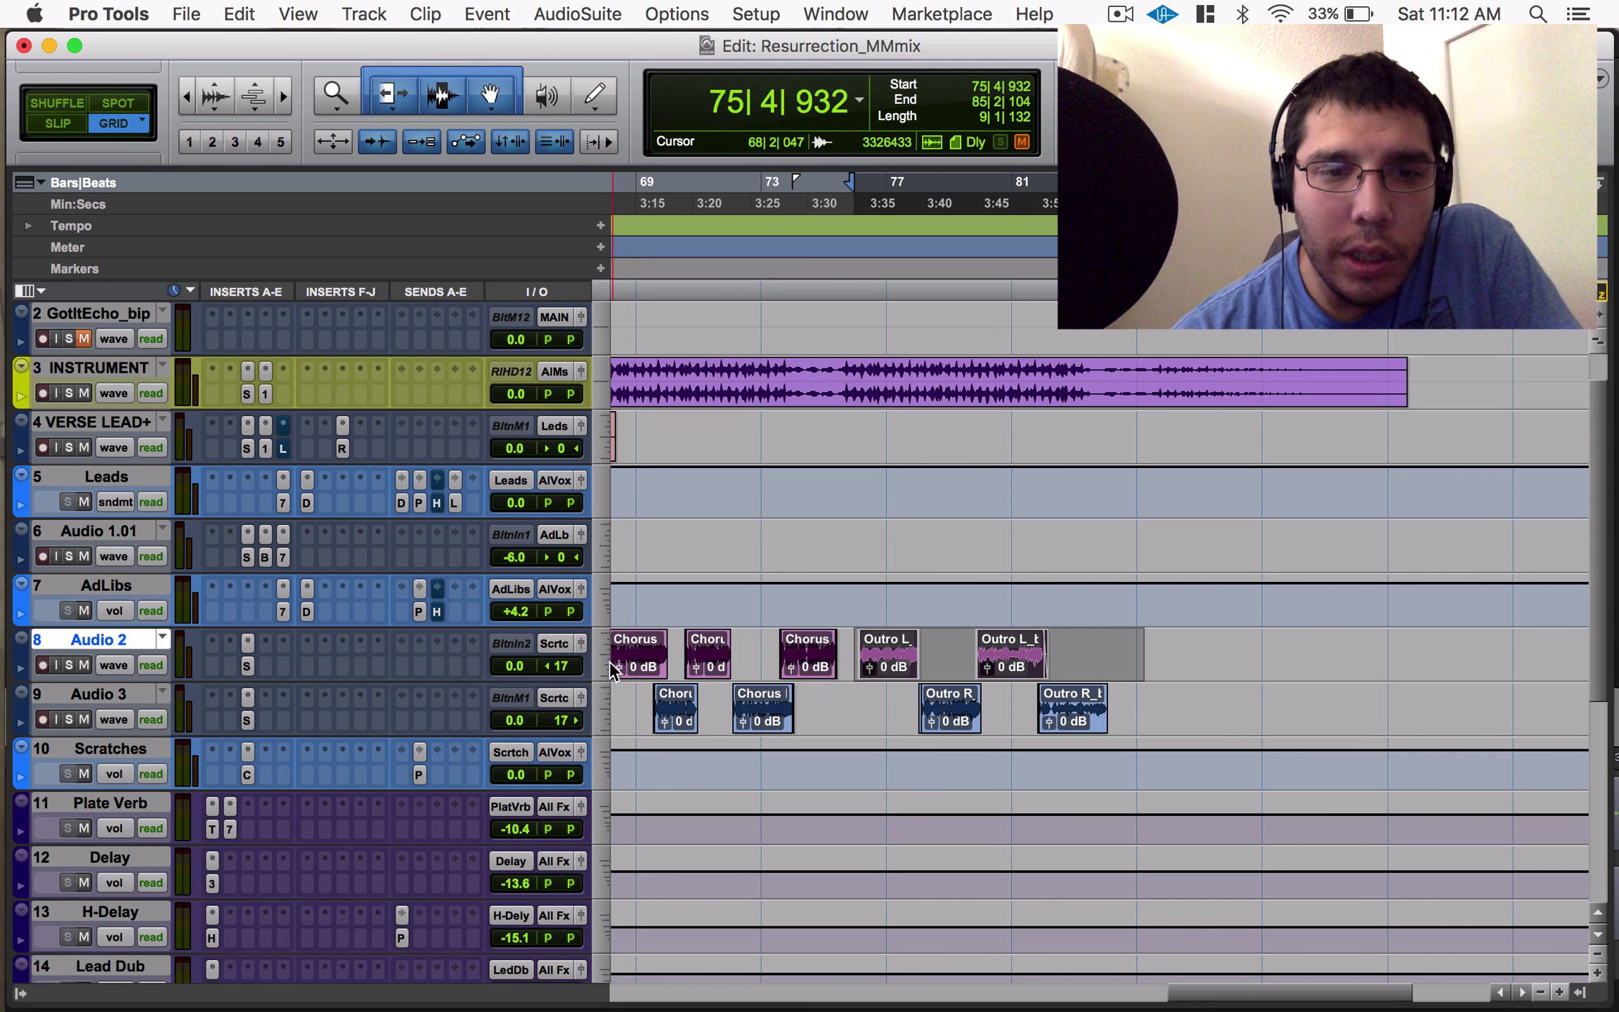
Insert a stereo EQ3 7-Band on the Scratches track after its existing plug-in.
{"action": "left_click", "coordinate": [269, 762]}
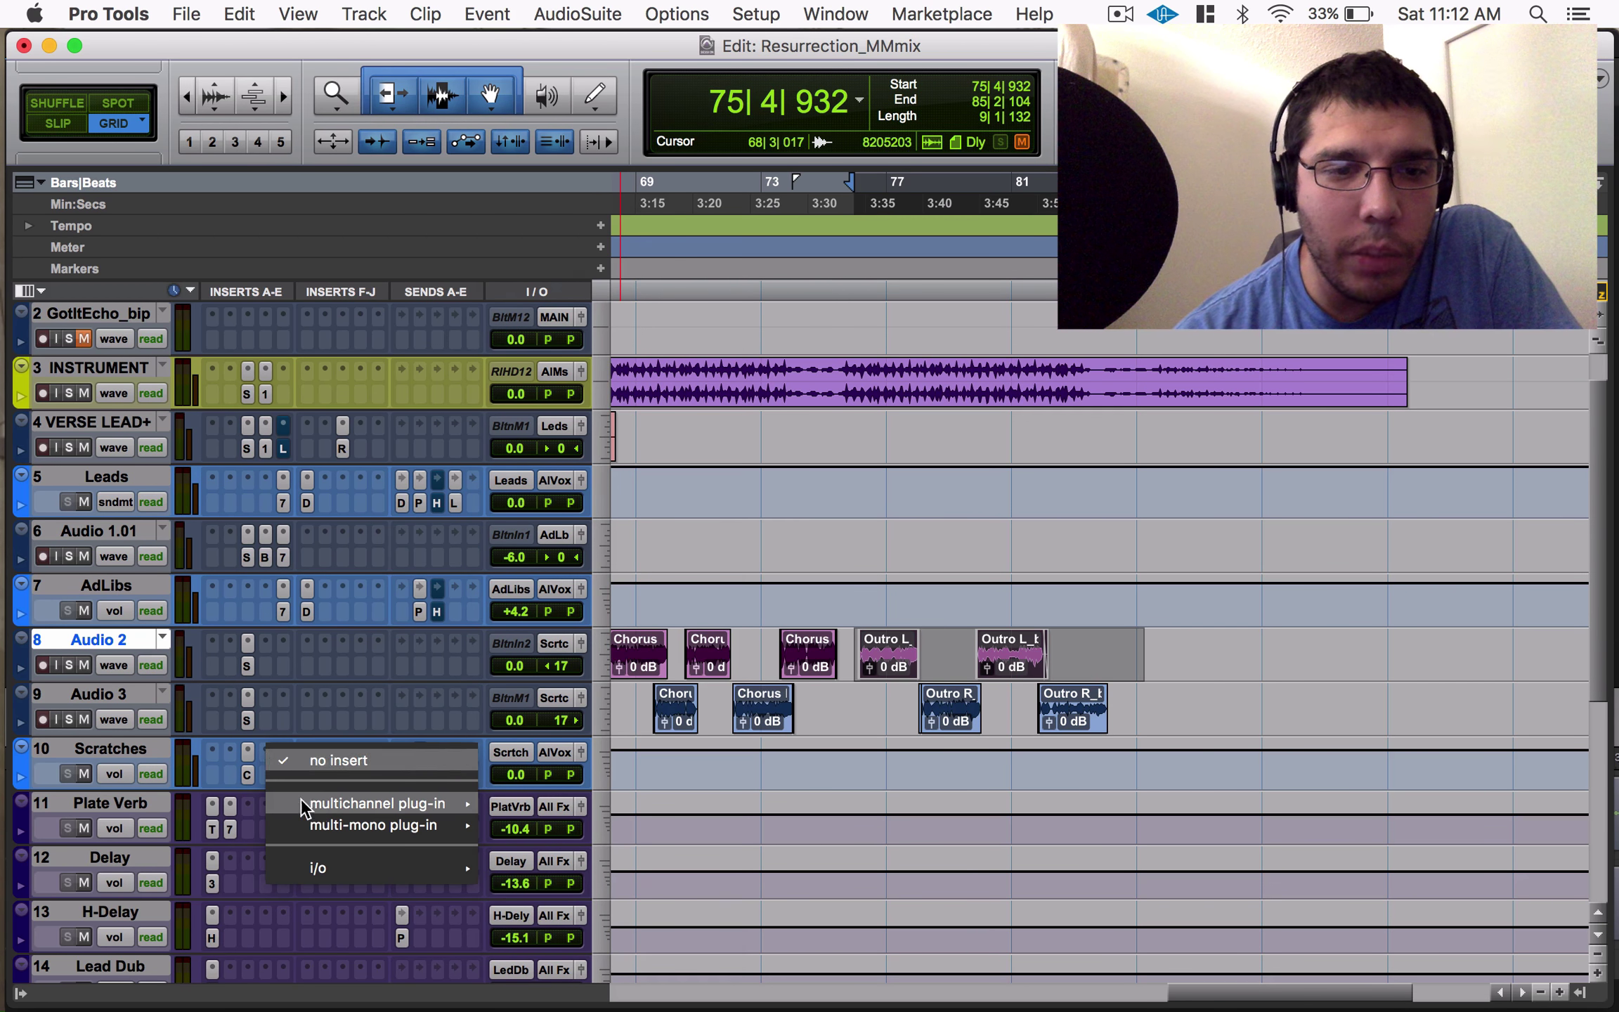
{"action": "mouse_move", "coordinate": [365, 803]}
{"action": "mouse_move", "coordinate": [691, 235]}
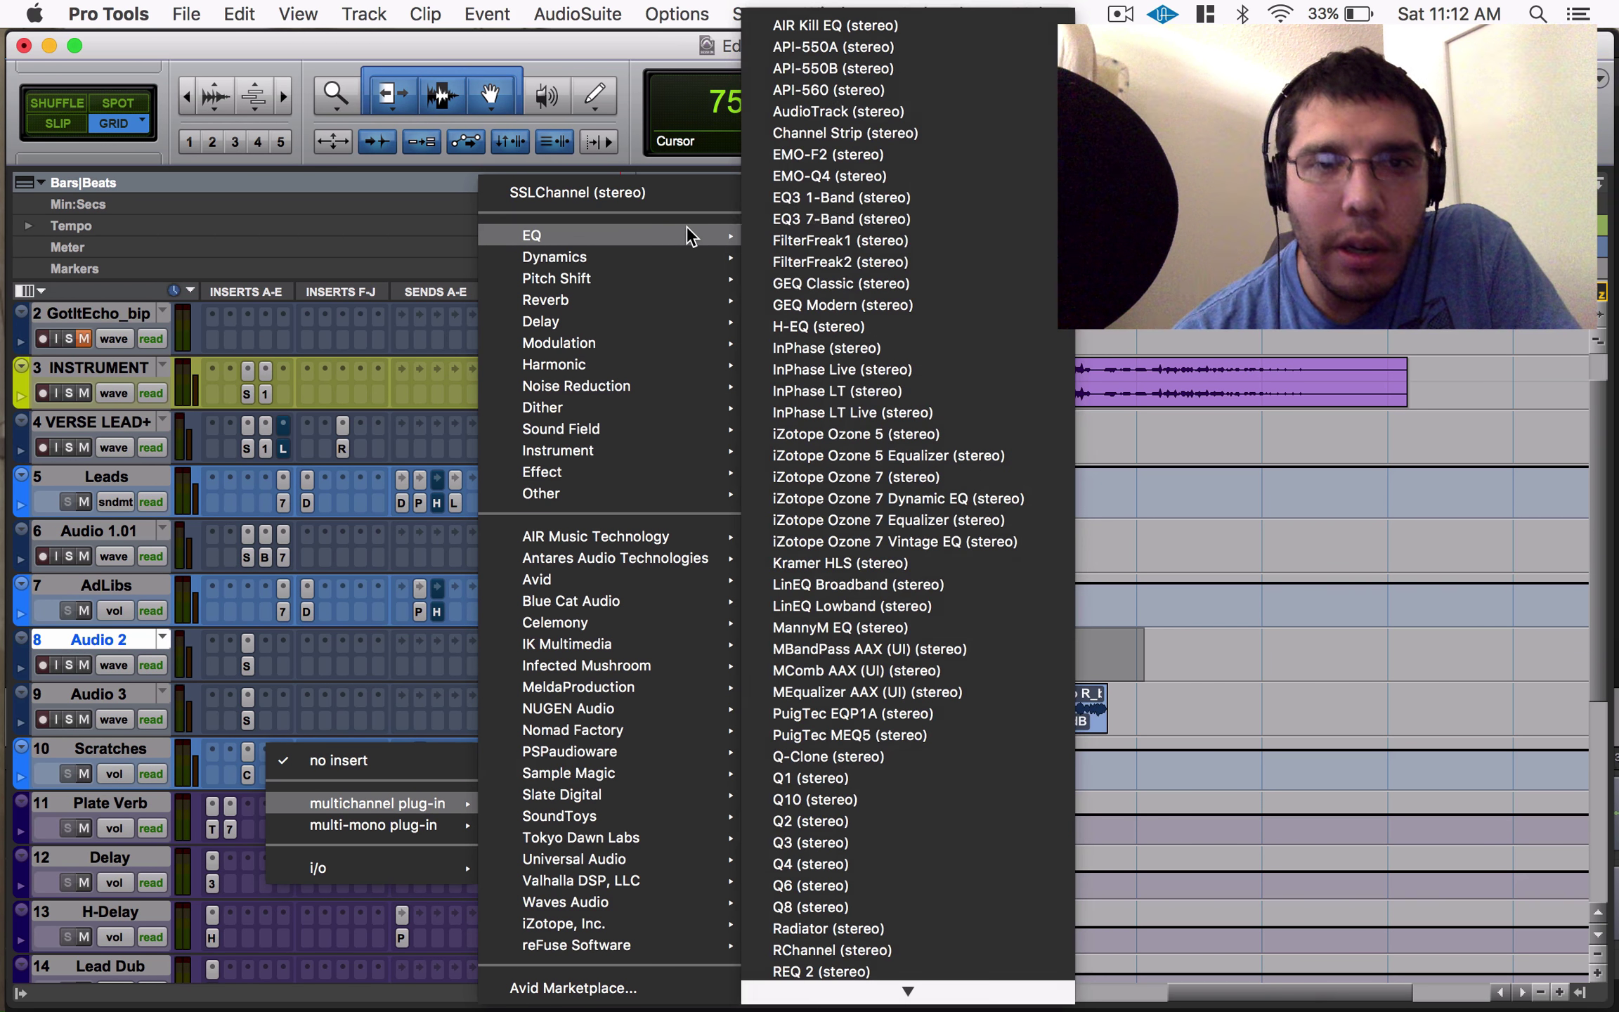
{"action": "left_click", "coordinate": [938, 219]}
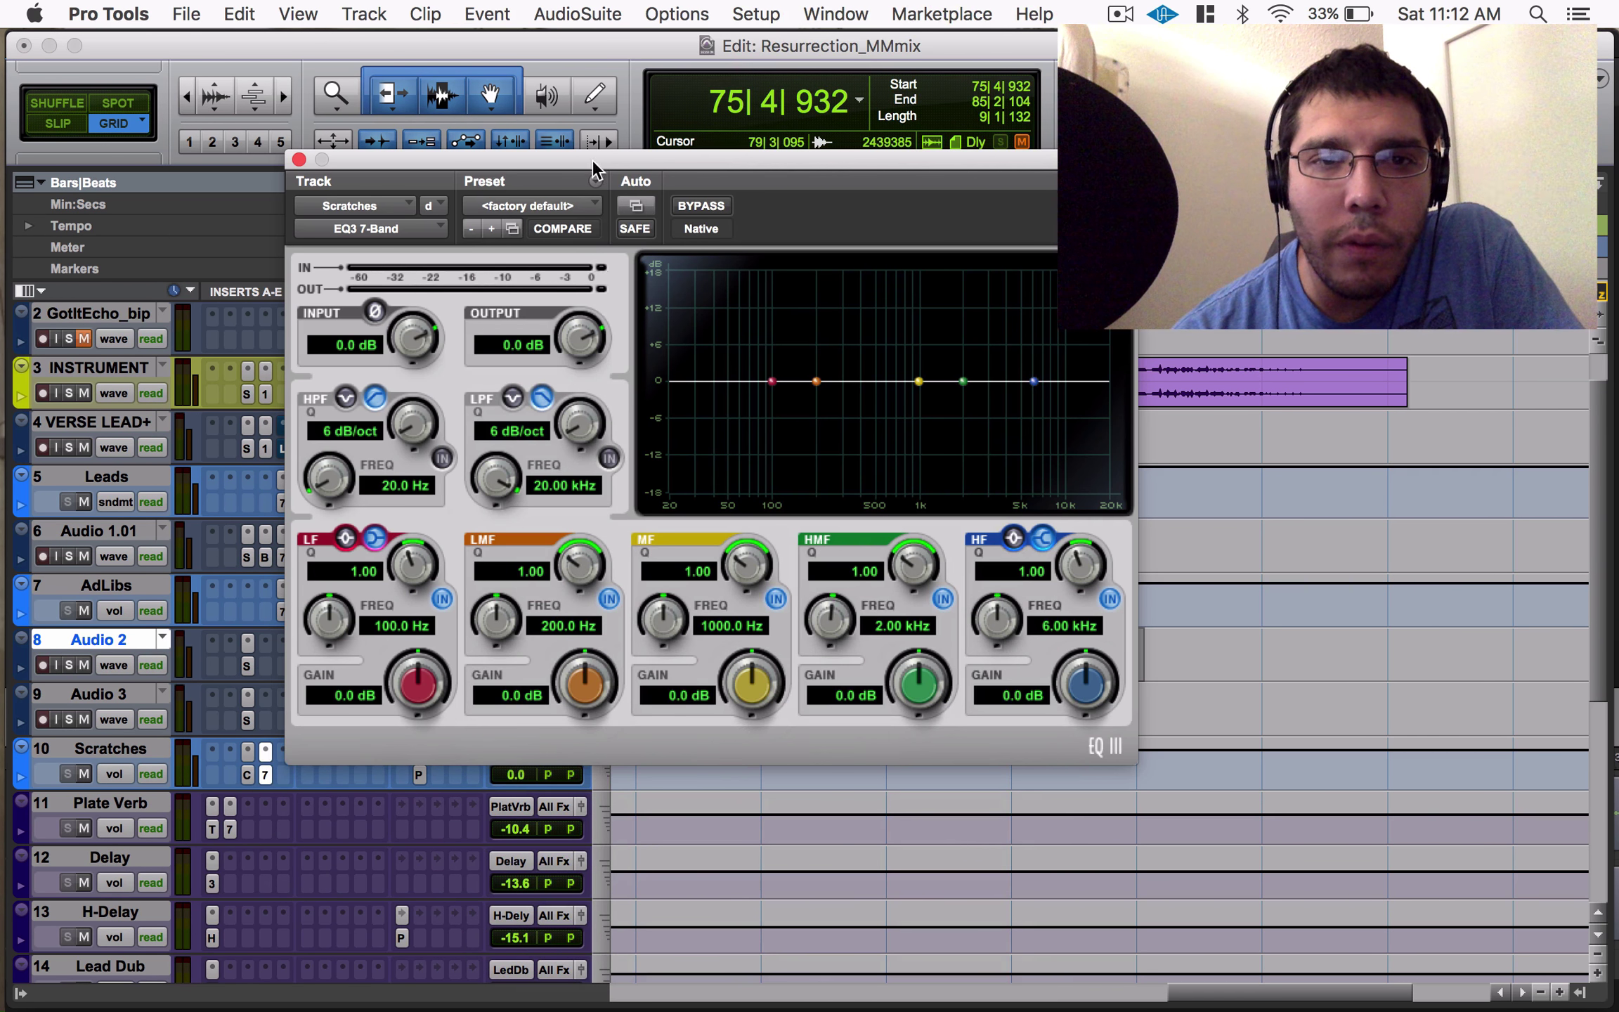
Load the Transistor Radio special-effects preset in the Scratches track's EQ.
{"action": "left_click", "coordinate": [573, 205]}
{"action": "scroll", "coordinate": [573, 211], "scroll_direction": "up", "scroll_amount": 5}
{"action": "mouse_move", "coordinate": [594, 182]}
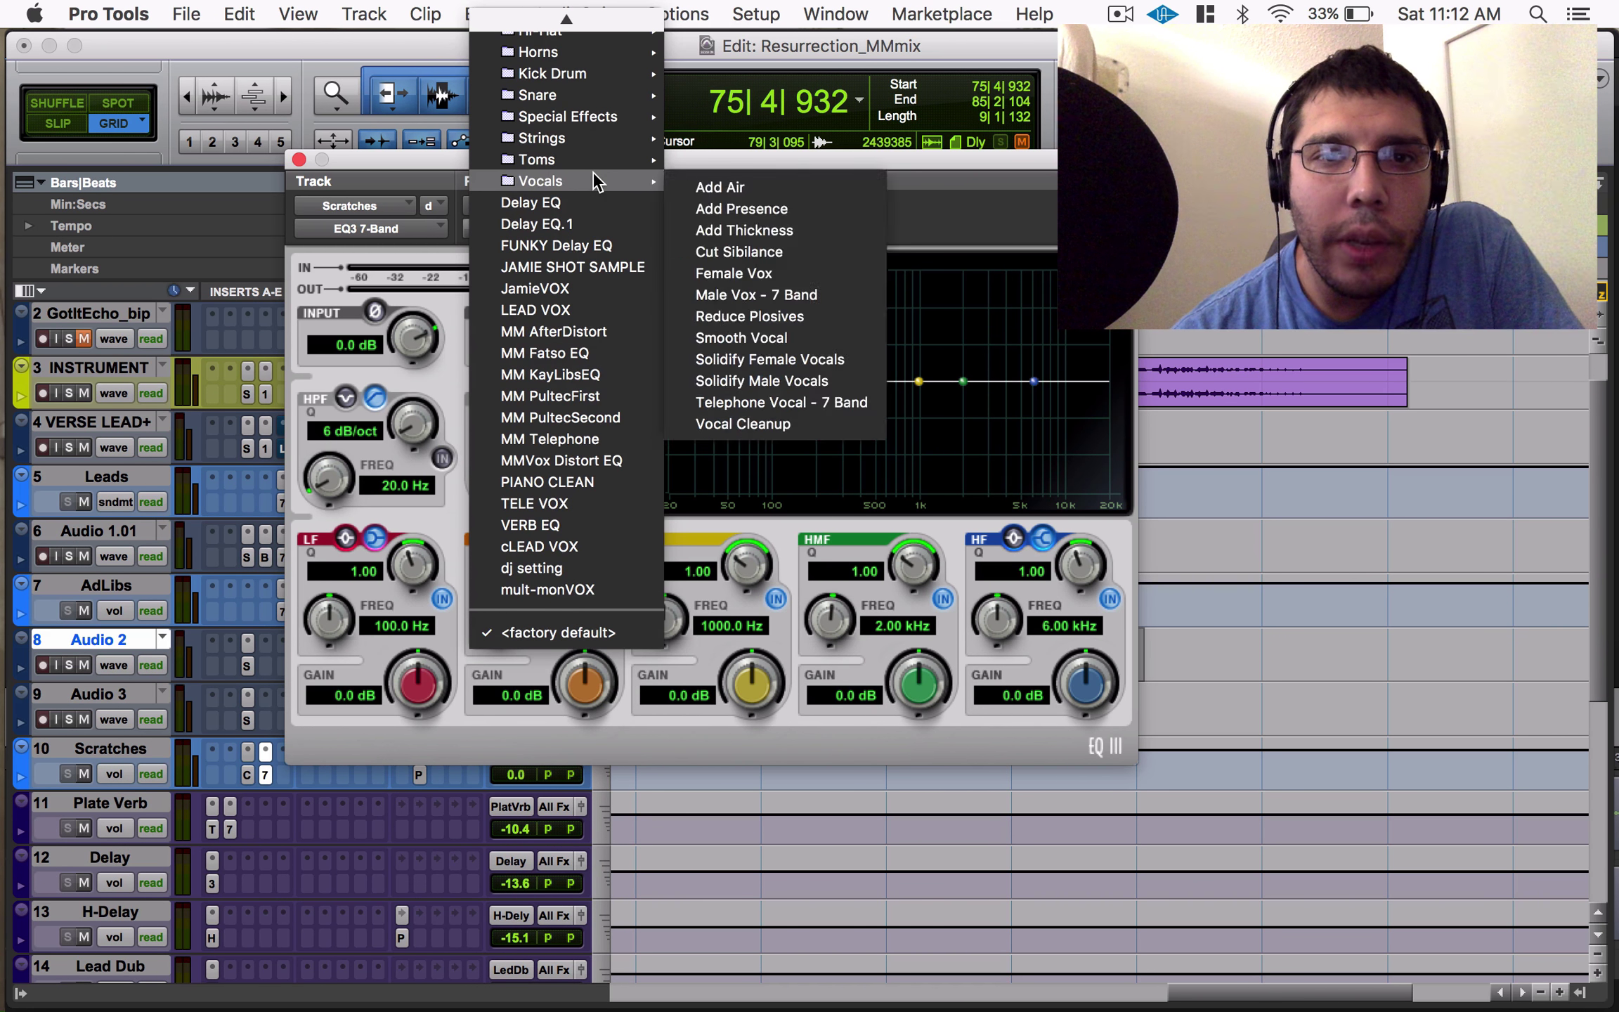
{"action": "mouse_move", "coordinate": [598, 115]}
{"action": "left_click", "coordinate": [796, 317]}
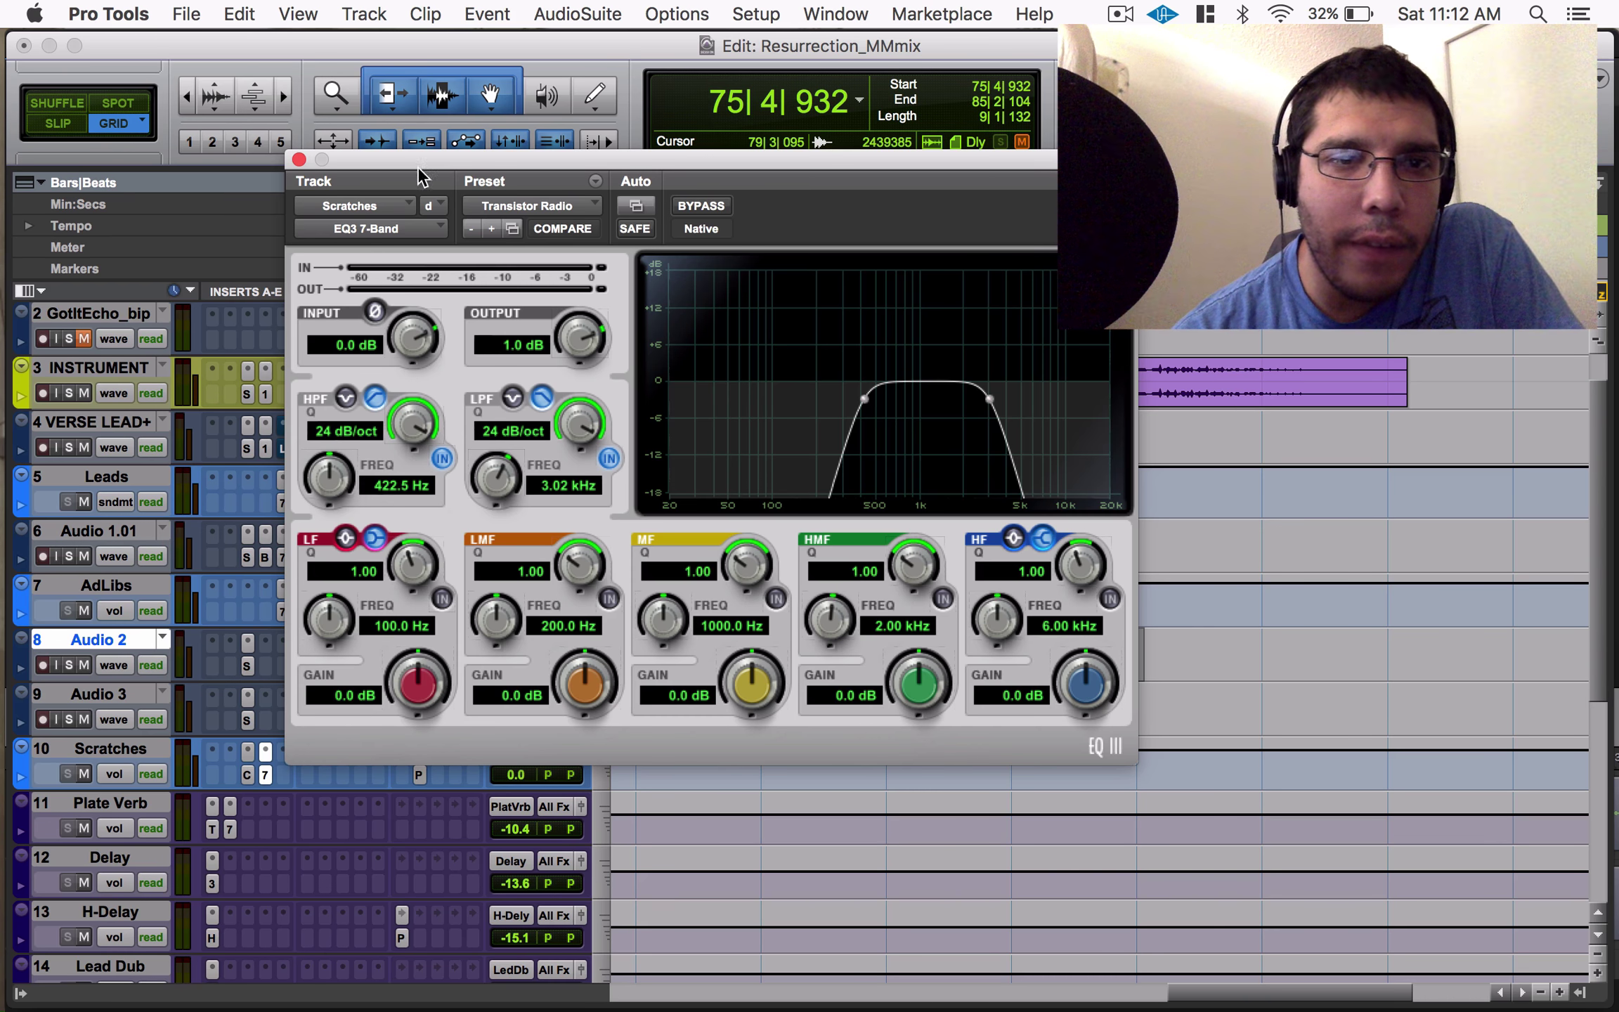
Look through the EQ's telephone and other presets, keep Transistor Radio and close the EQ window.
{"action": "left_click", "coordinate": [552, 214]}
{"action": "mouse_move", "coordinate": [596, 207]}
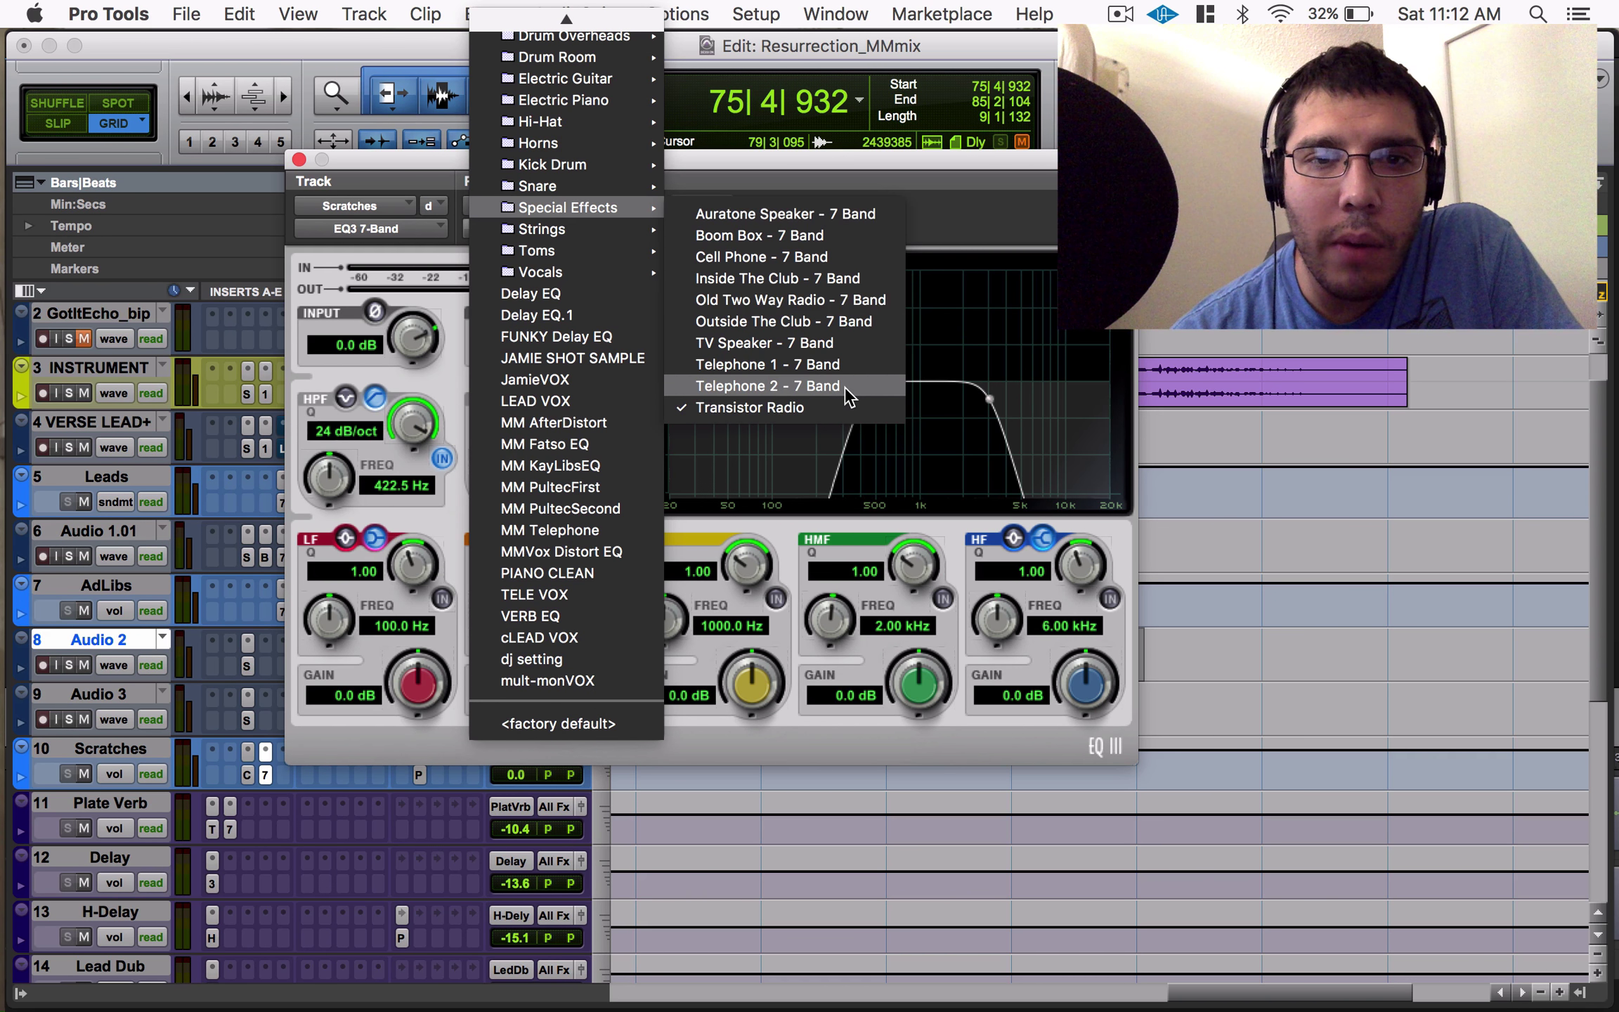
{"action": "left_click", "coordinate": [1047, 163]}
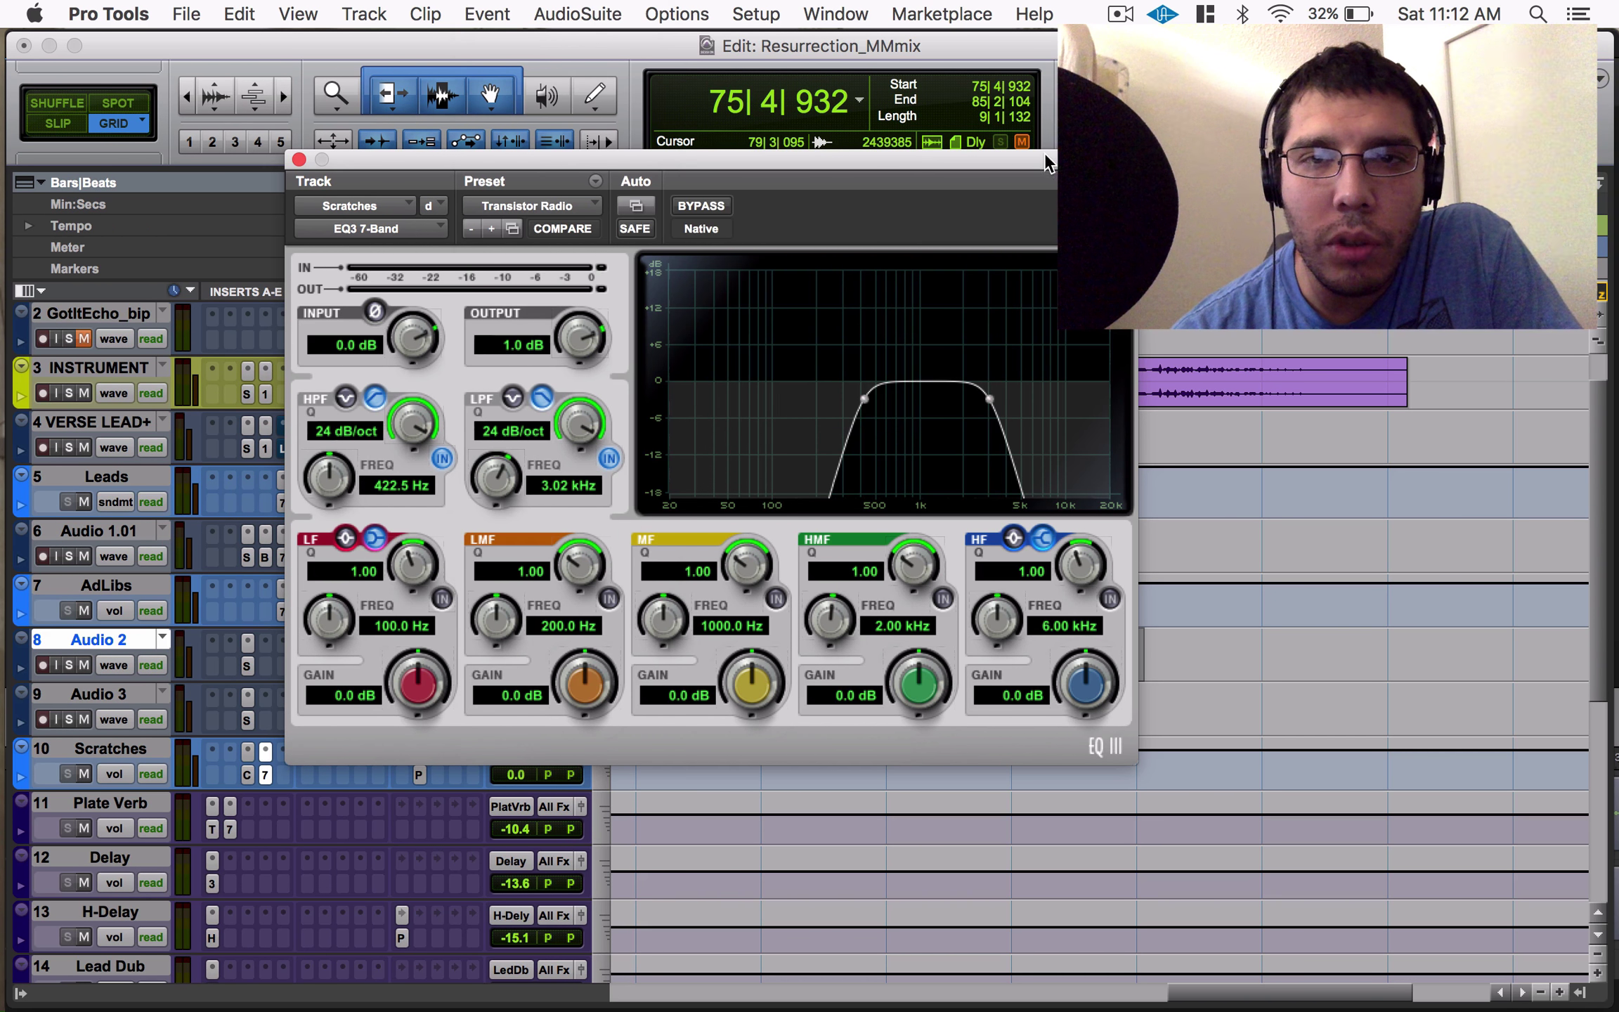
{"action": "left_click", "coordinate": [562, 206]}
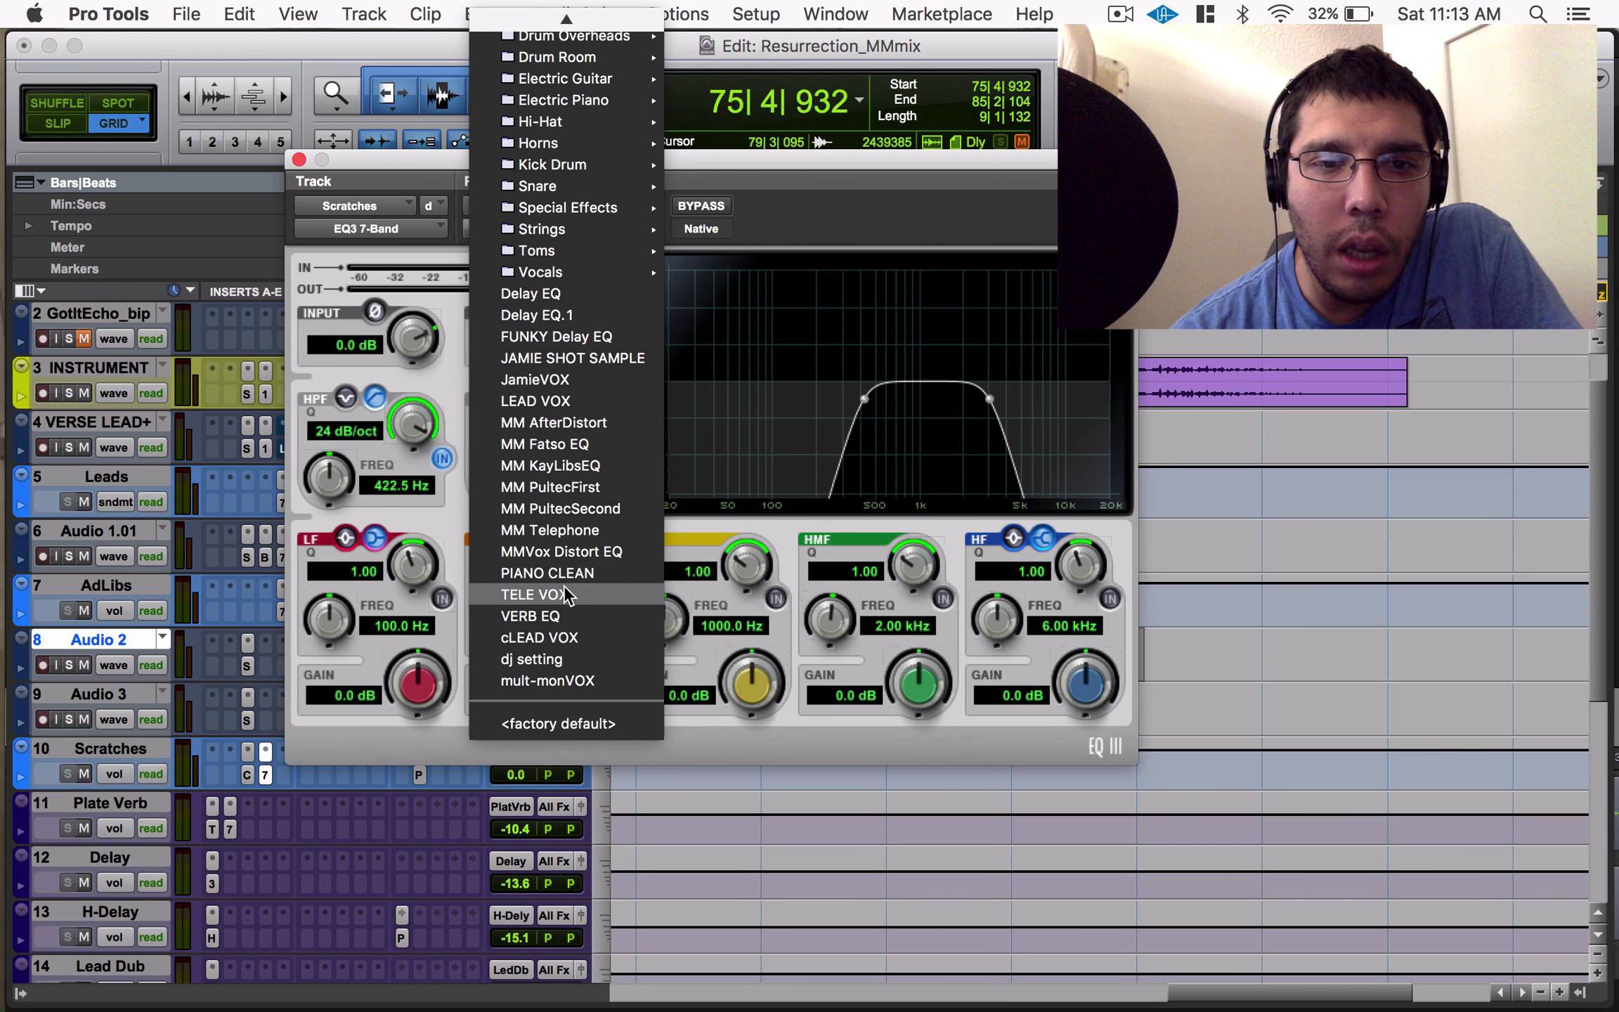
{"action": "key", "text": "Escape"}
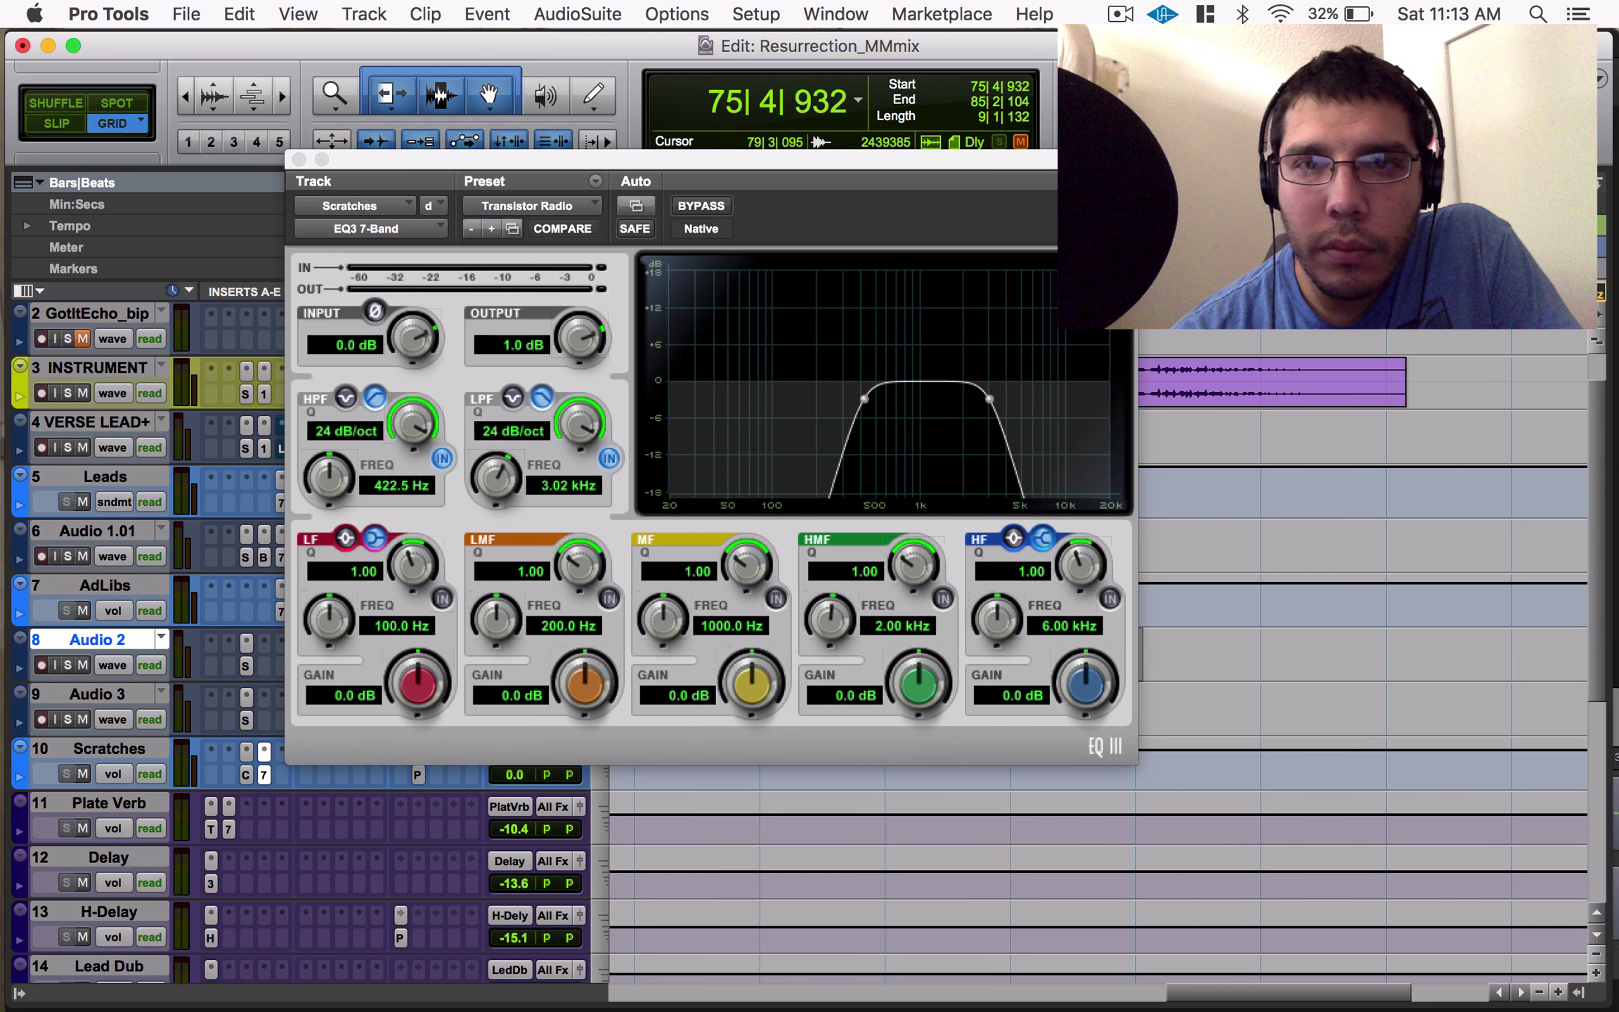
{"action": "left_click", "coordinate": [299, 159]}
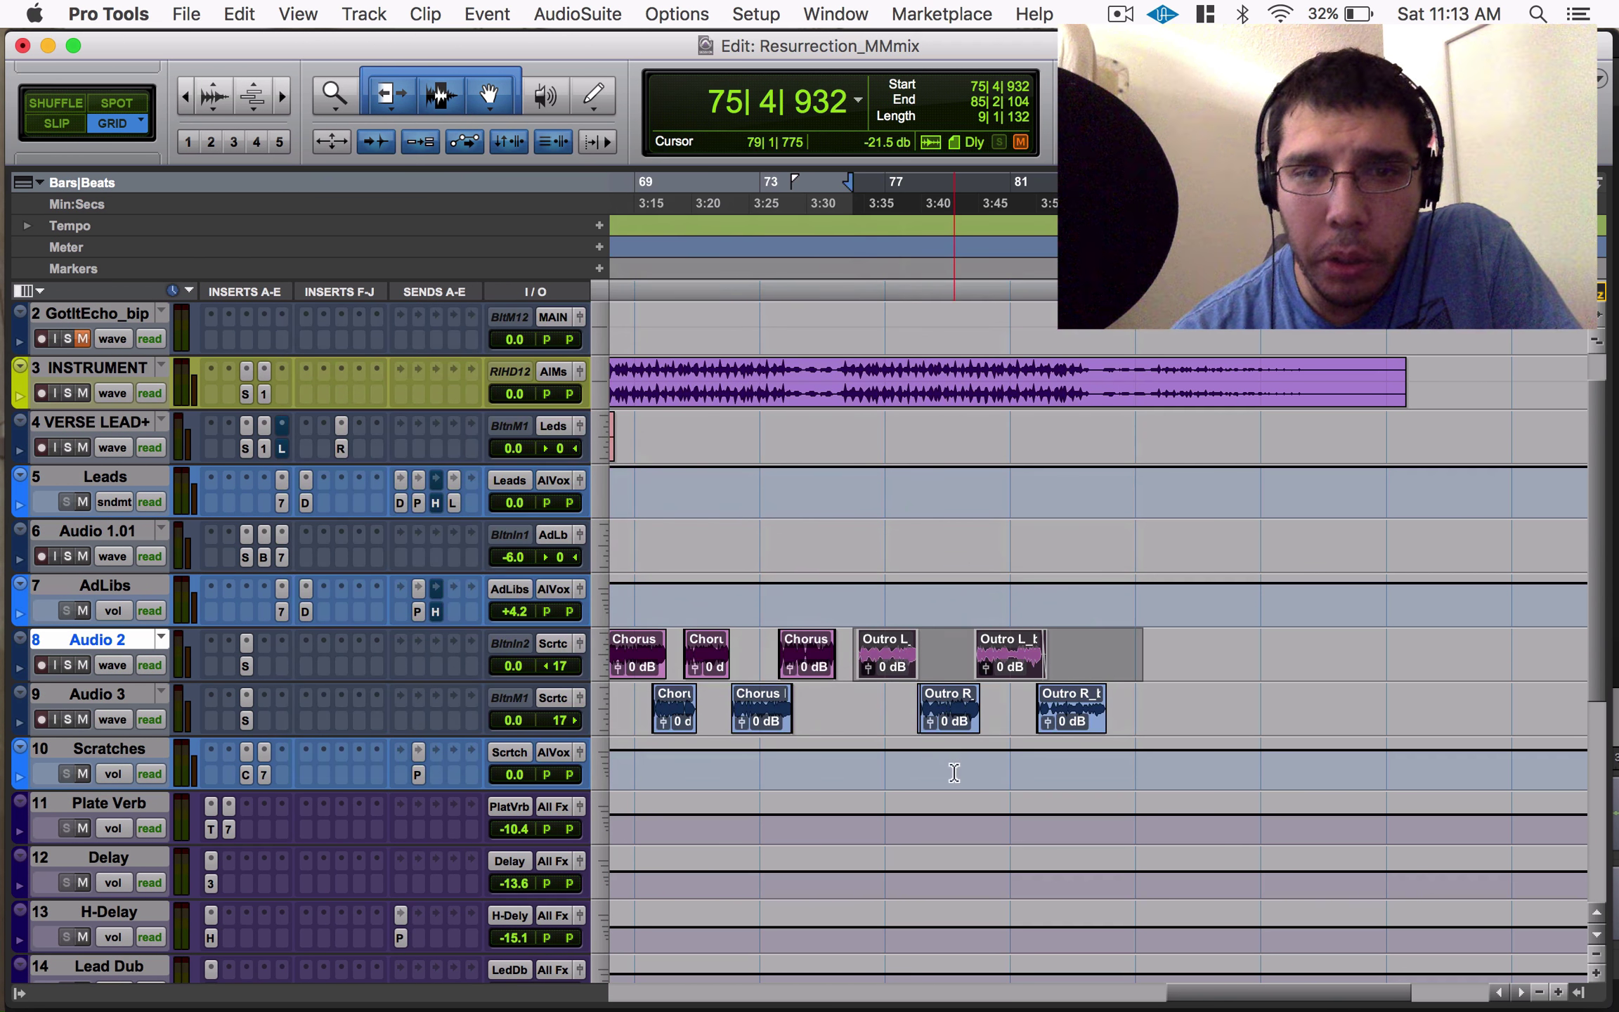
Play the outro scratches from 75|4|932 and raise the Scratches EQ's high-pass frequency to 521.1 Hz.
{"action": "key", "text": "space"}
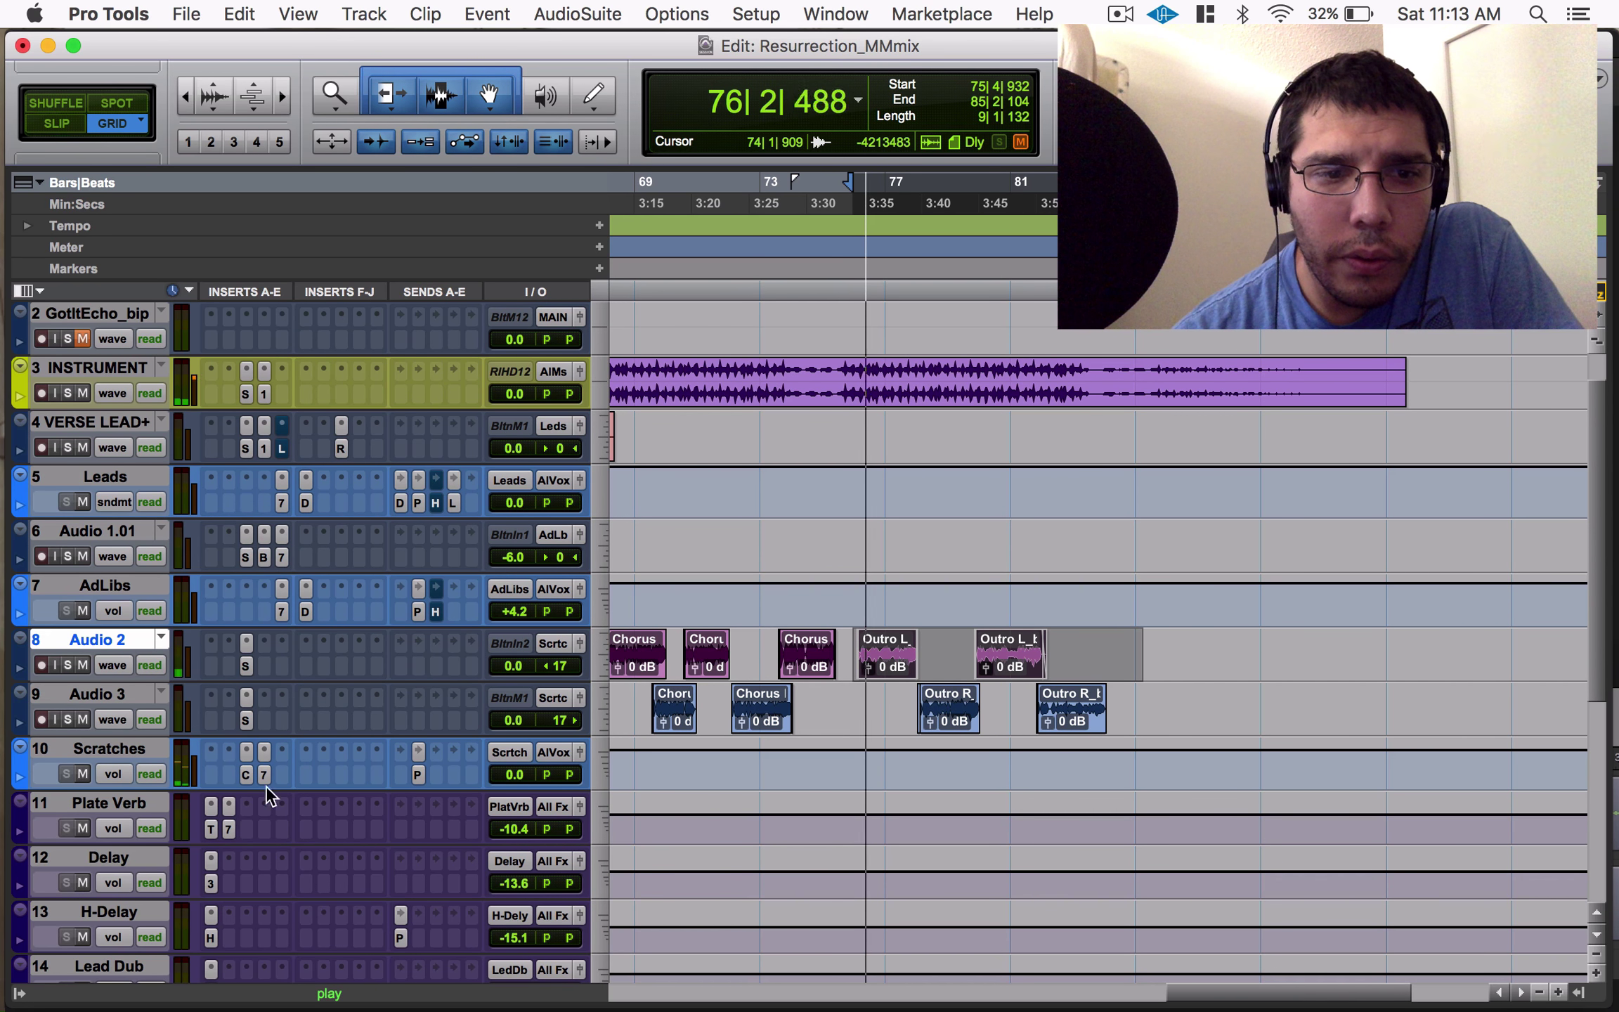
{"action": "scroll", "coordinate": [838, 189], "scroll_direction": "left", "scroll_amount": 5}
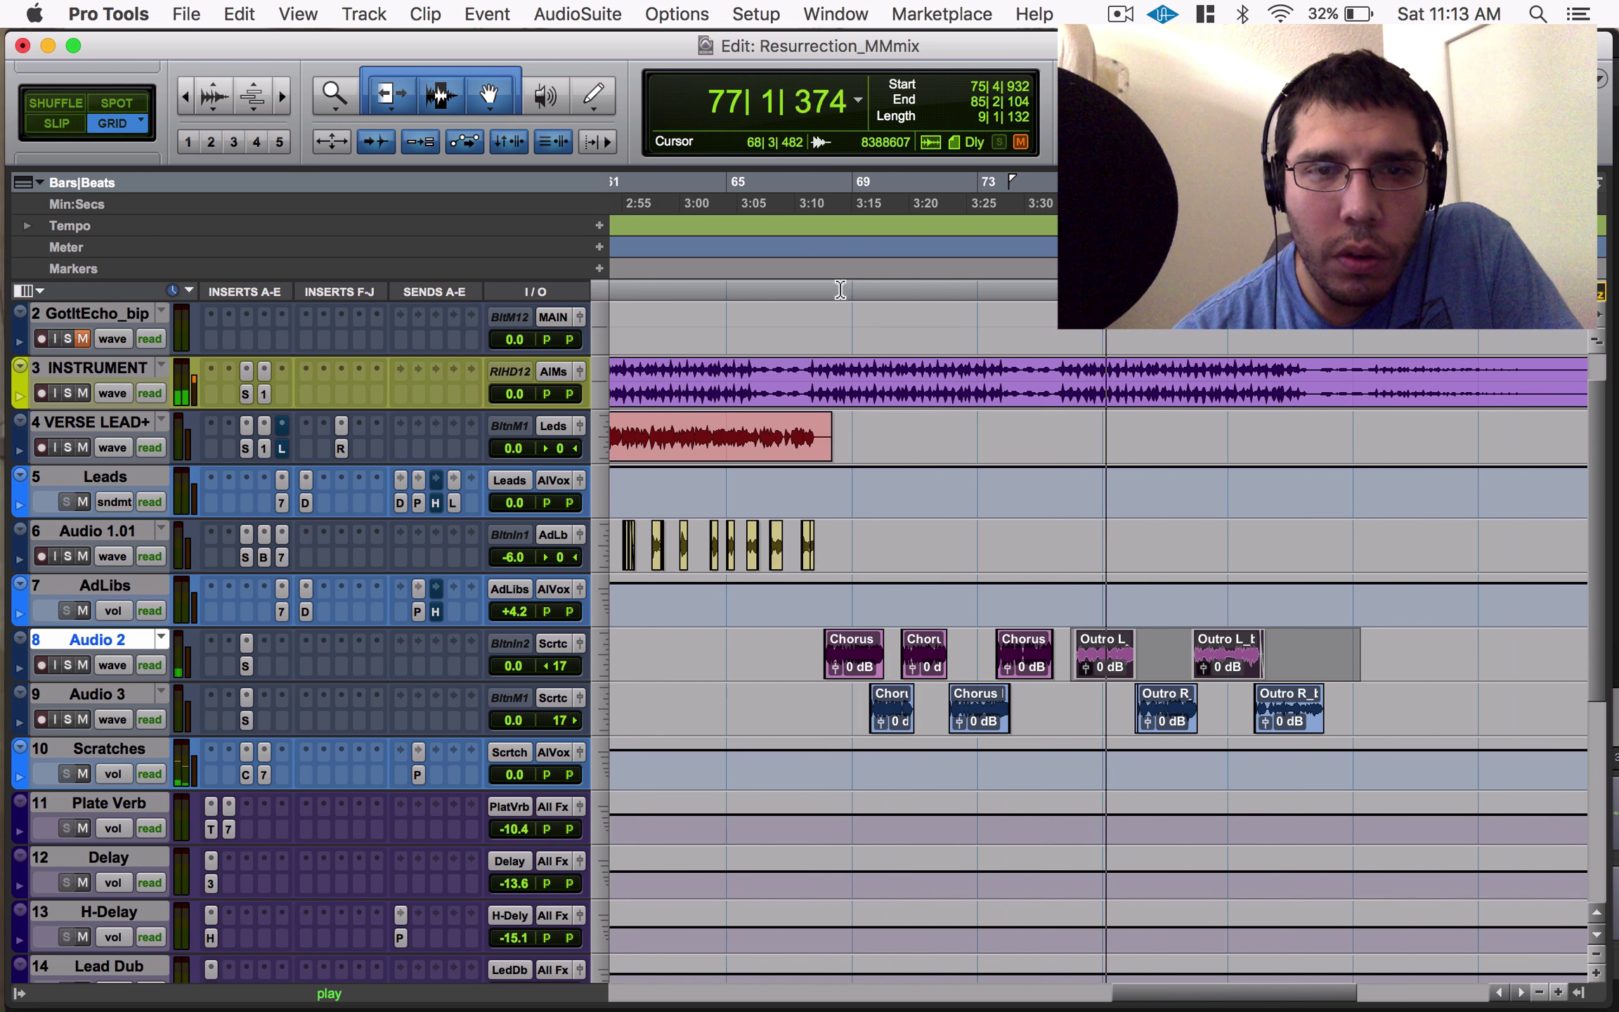
{"action": "left_click", "coordinate": [266, 775]}
{"action": "left_click_drag", "start_coordinate": [322, 485], "coordinate": [322, 463]}
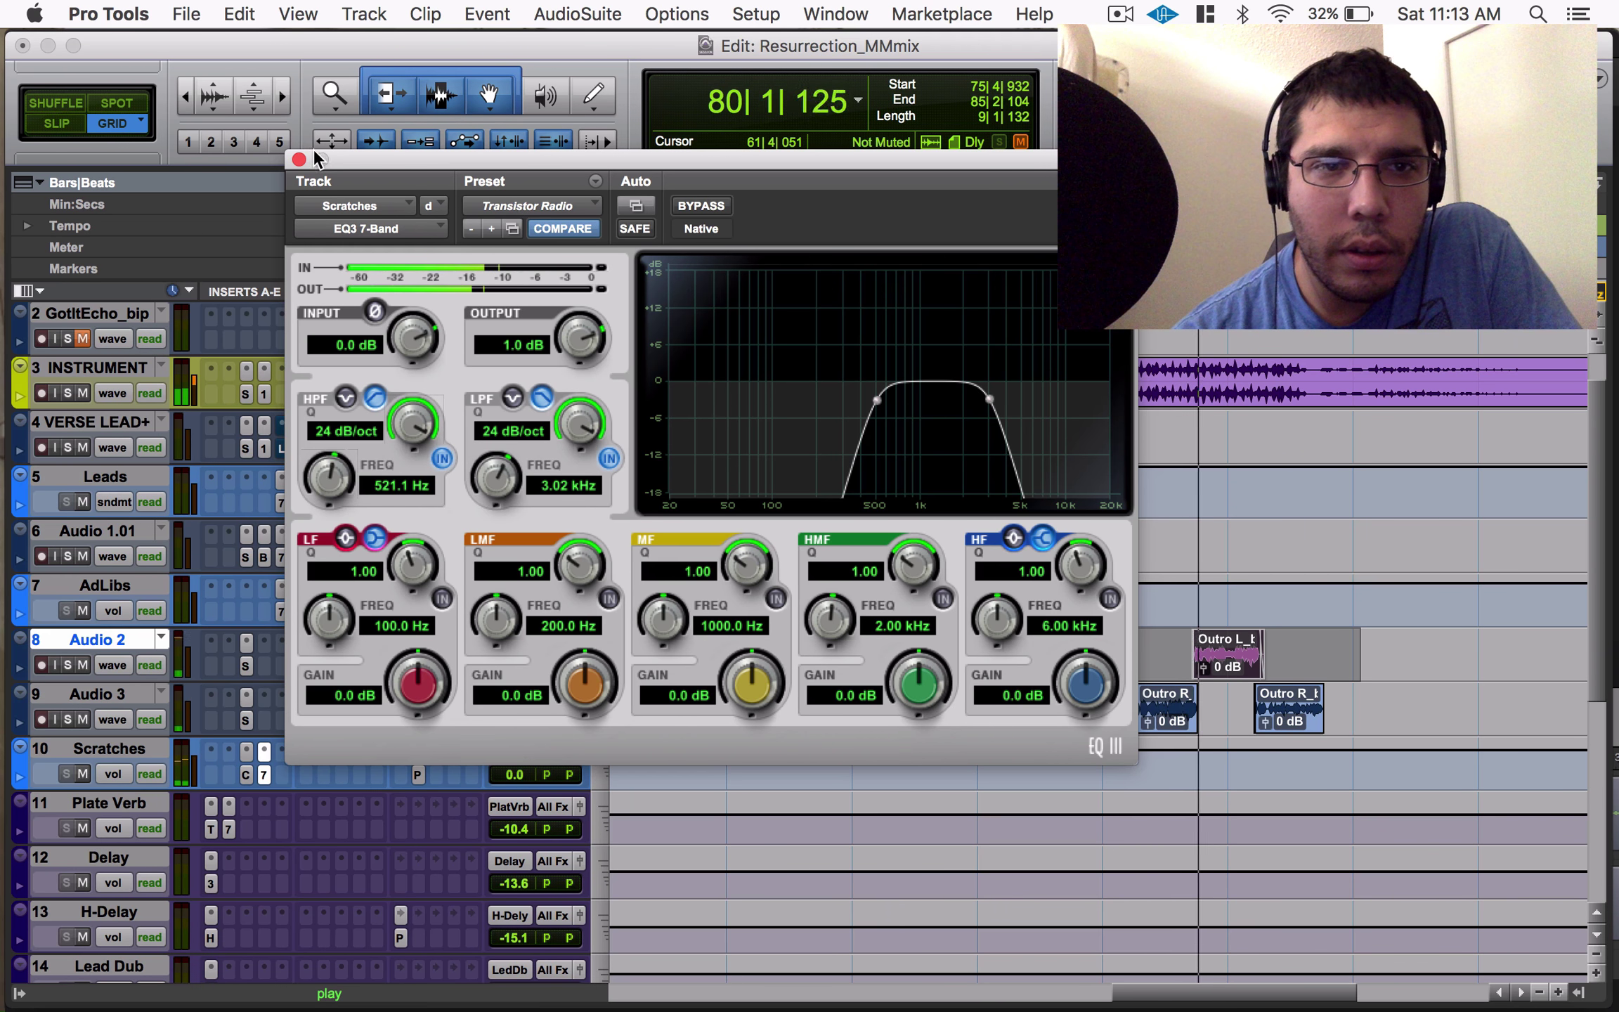
{"action": "left_click", "coordinate": [299, 161]}
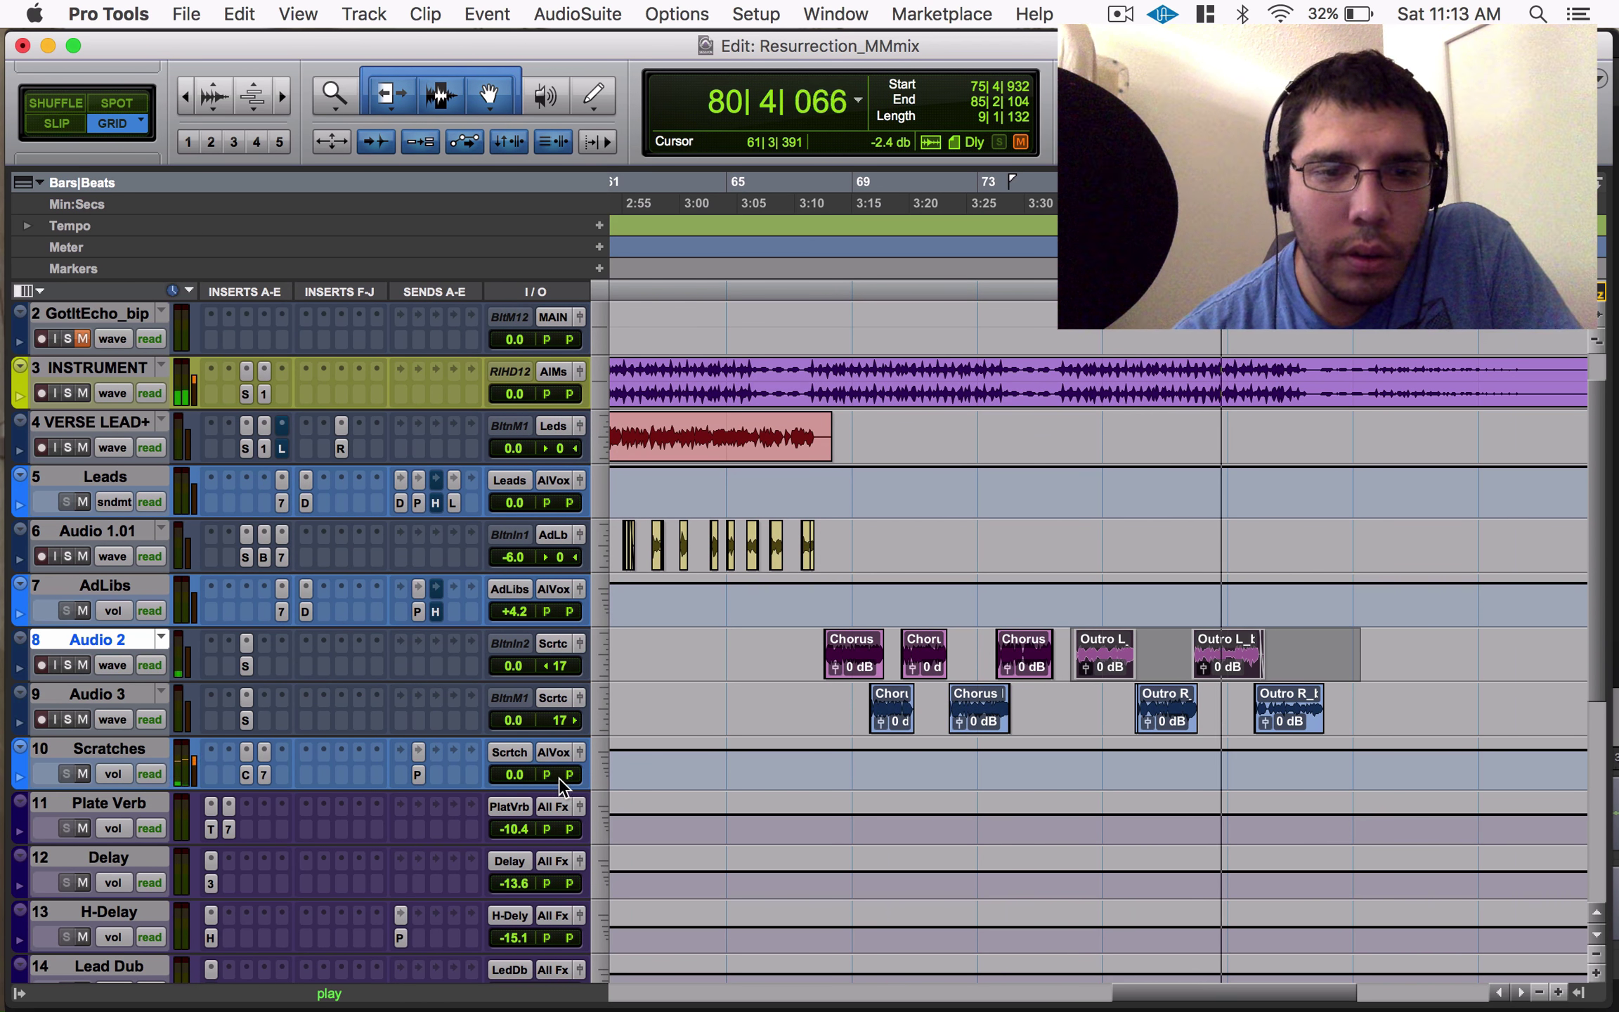
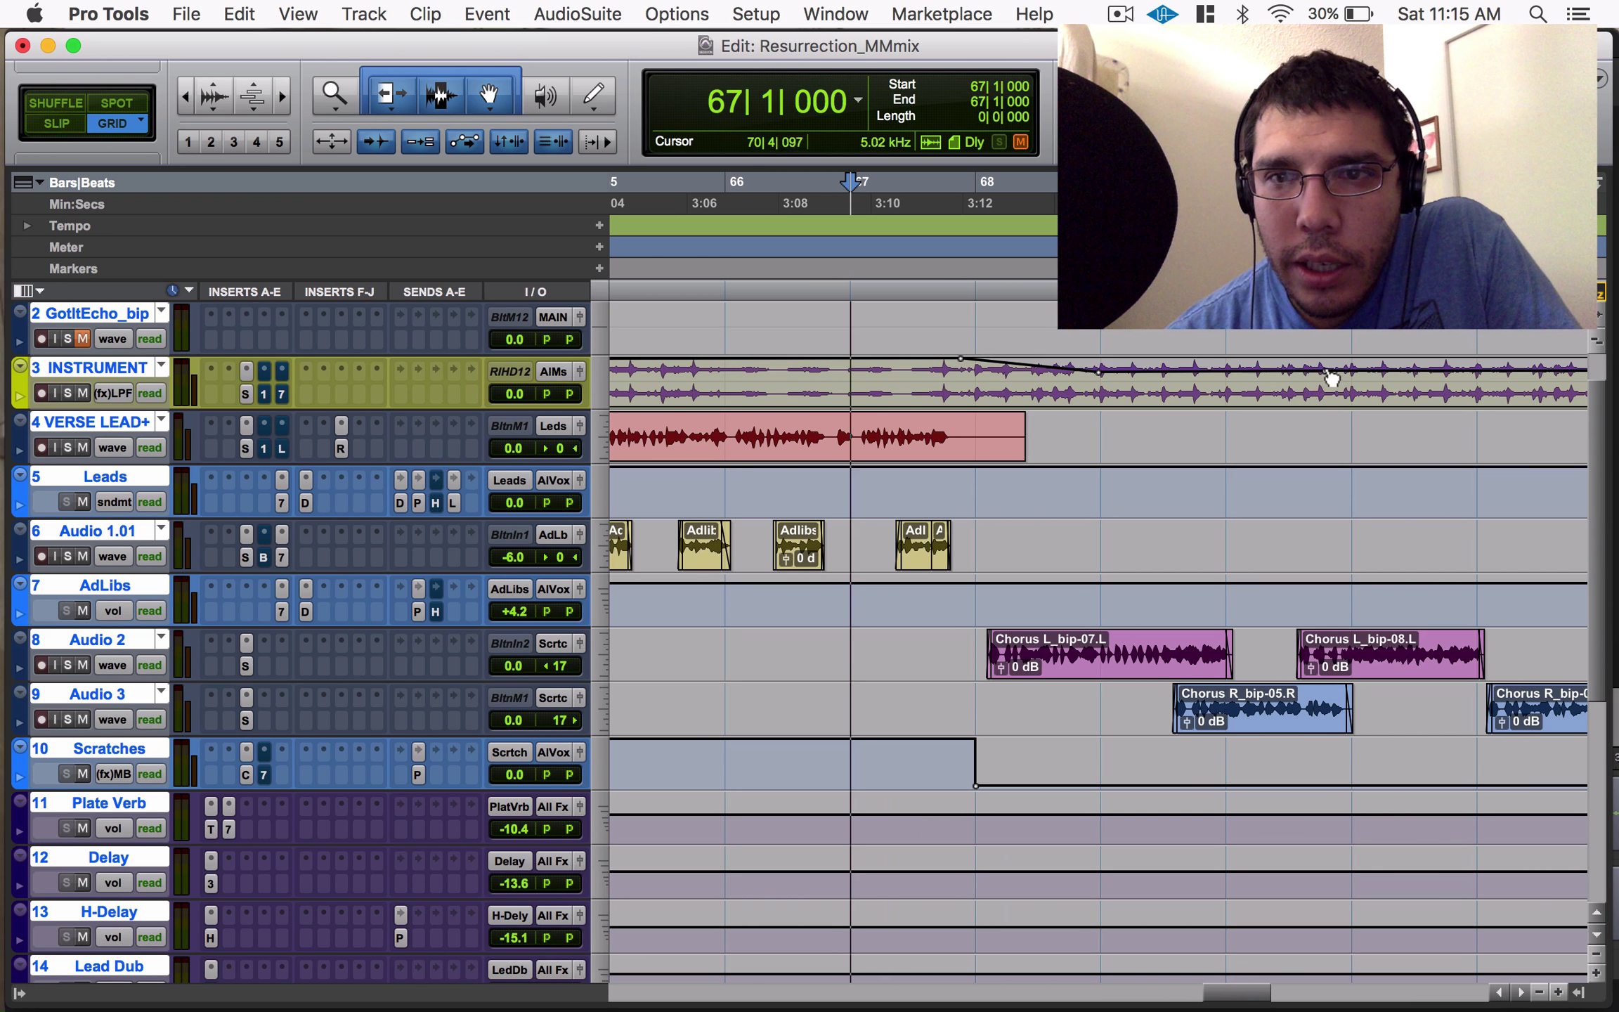
Play from 67|1|000 and show the EQ's high-pass filter automation on the INSTRUMENT track.
{"action": "key", "text": "space"}
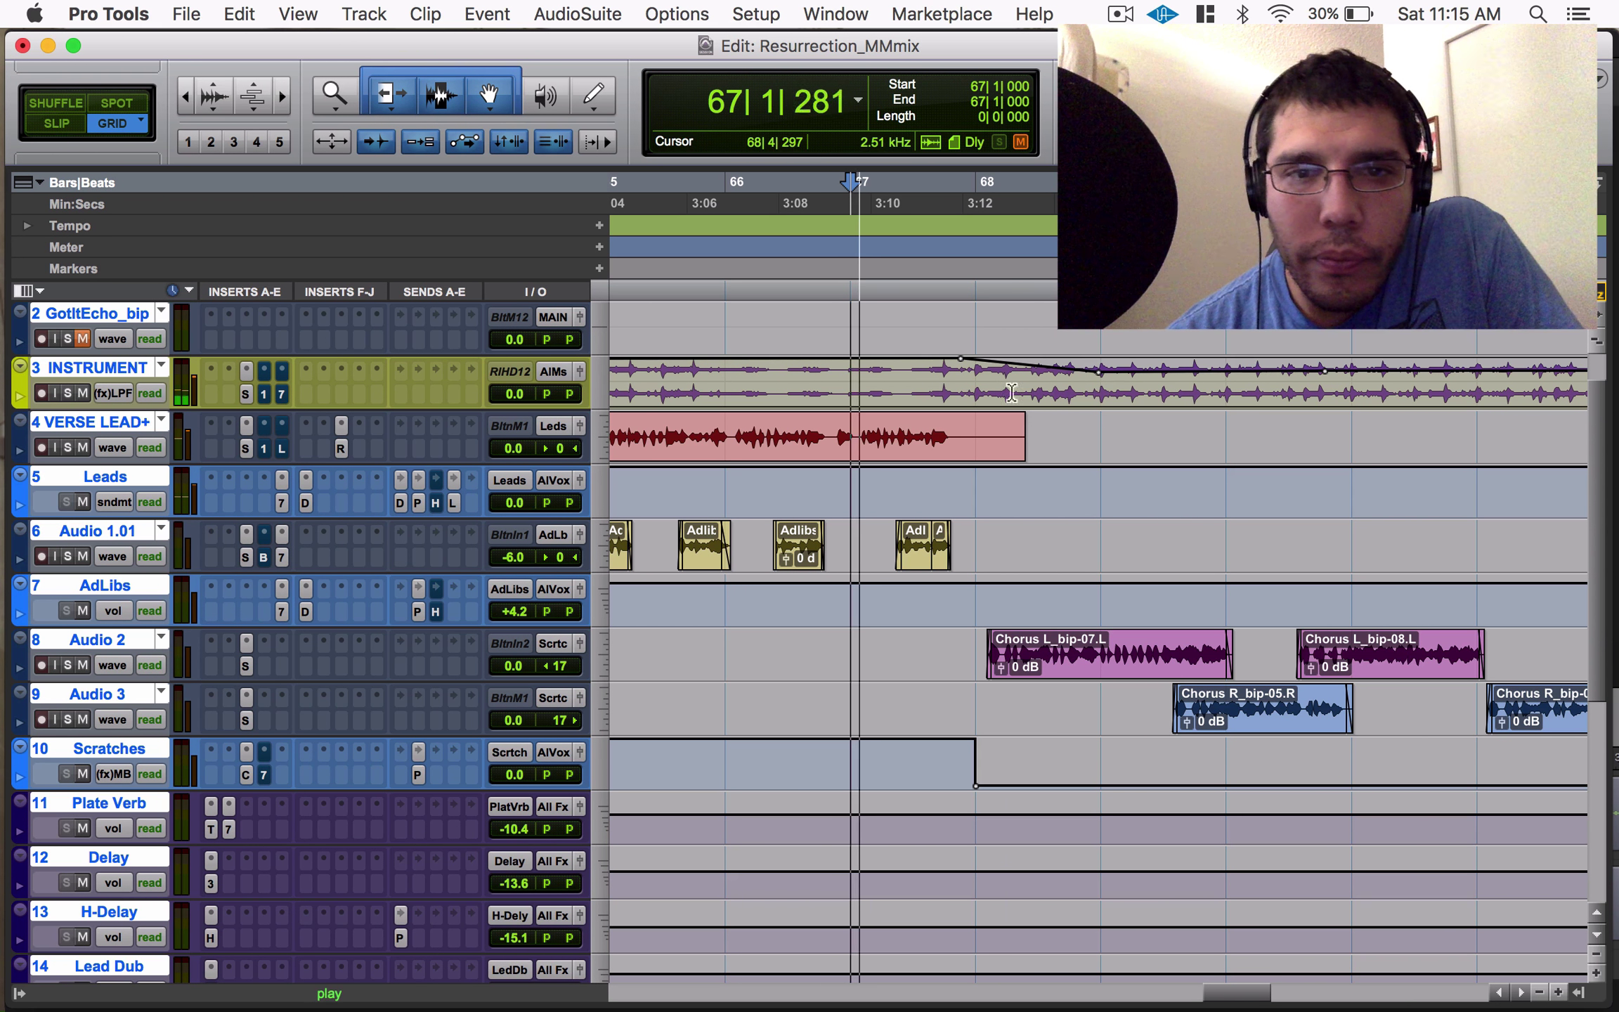
{"action": "left_click", "coordinate": [110, 398]}
{"action": "mouse_move", "coordinate": [267, 395]}
{"action": "left_click", "coordinate": [366, 448]}
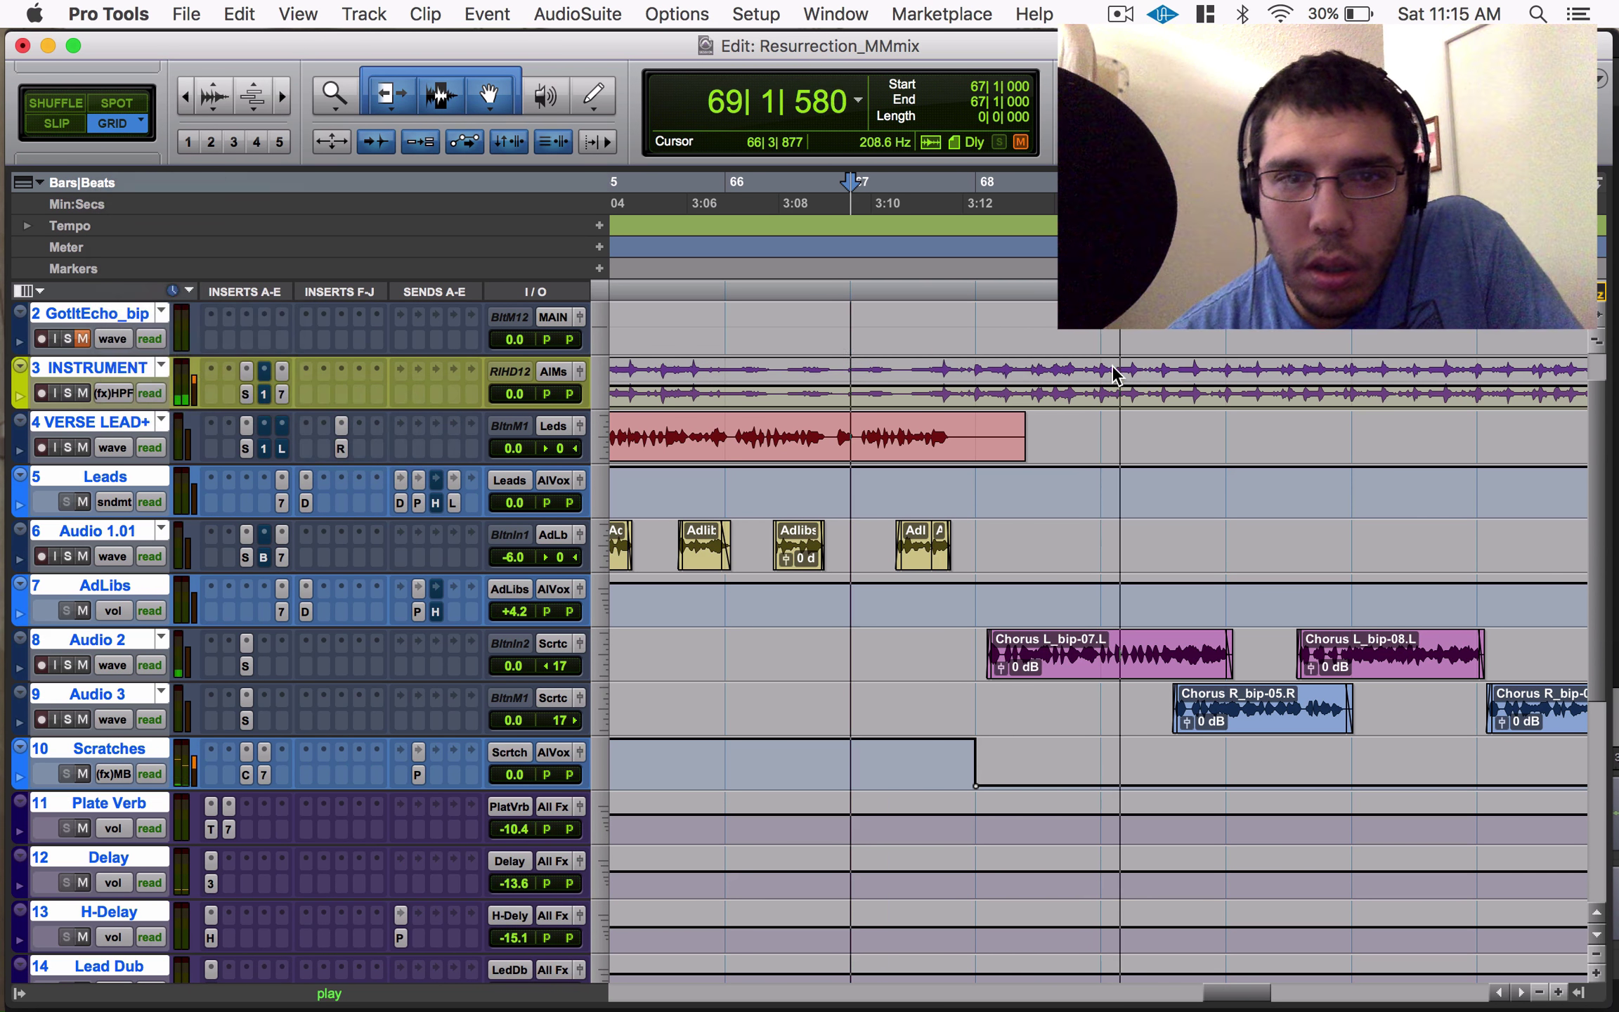
Add breakpoints to the INSTRUMENT track's high-pass automation so the frequency ramps up from 68|1|000 into the last chorus, and play it.
{"action": "key", "text": "space"}
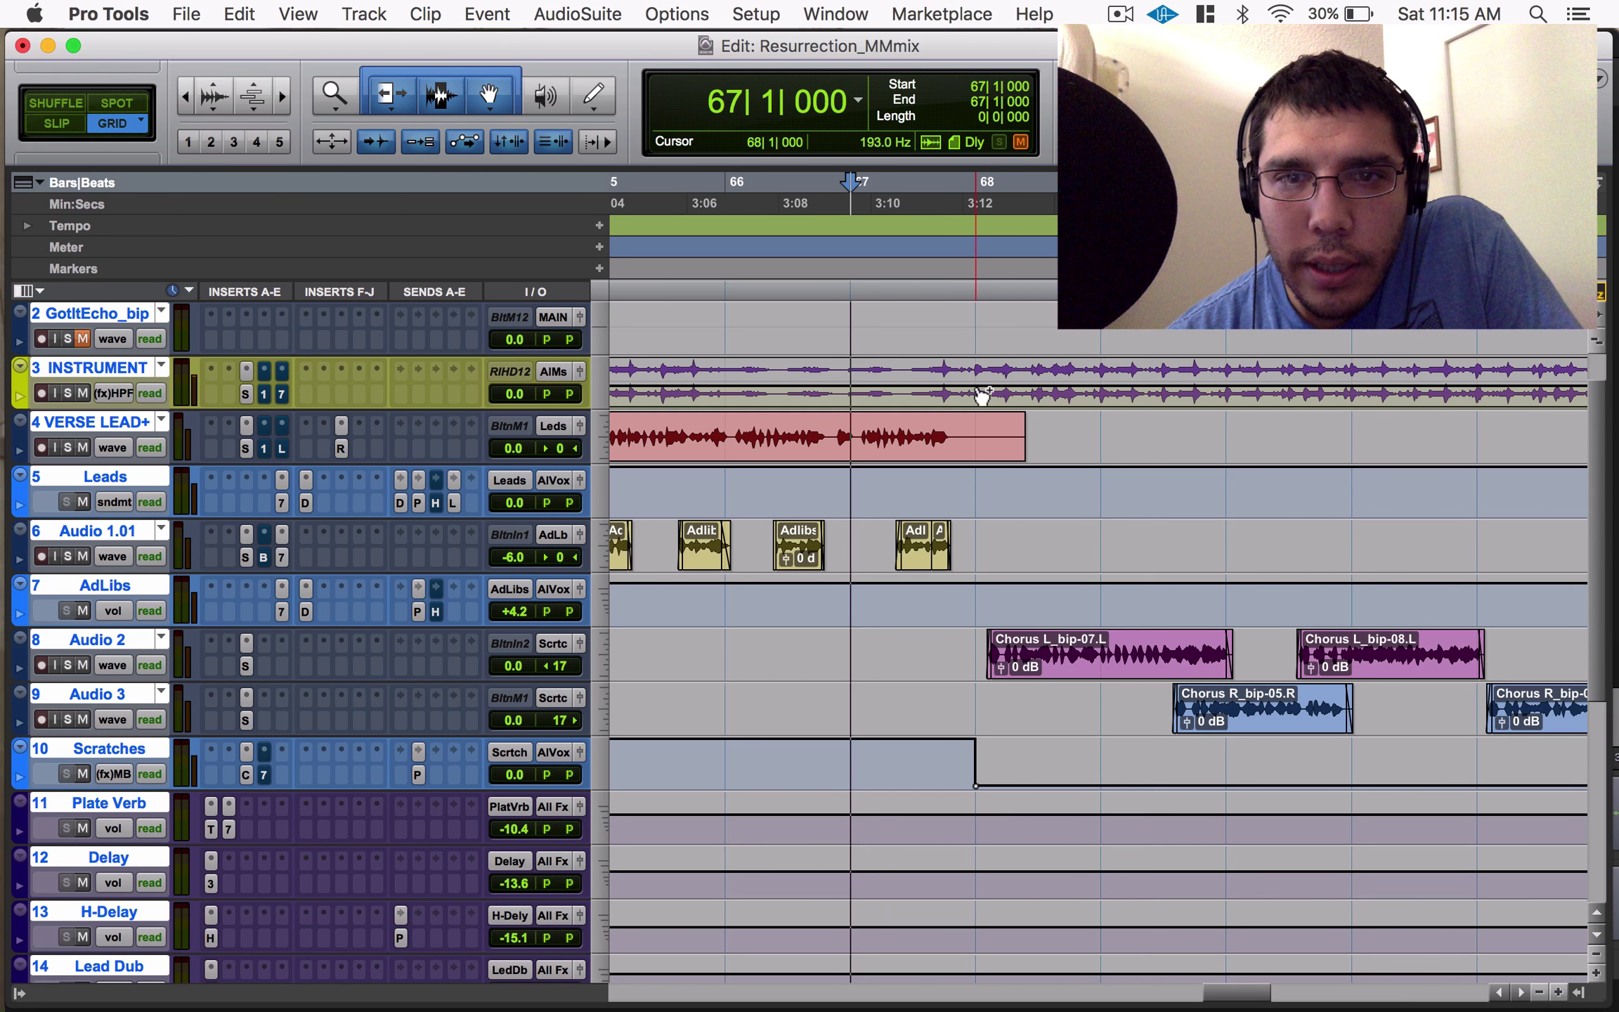
{"action": "left_click", "coordinate": [1205, 387]}
{"action": "left_click_drag", "start_coordinate": [975, 387], "coordinate": [976, 405]}
{"action": "key", "text": "space"}
Switch the INSTRUMENT track to waveform view, then to the 7-band EQ's Master Bypass automation.
{"action": "left_click", "coordinate": [113, 393]}
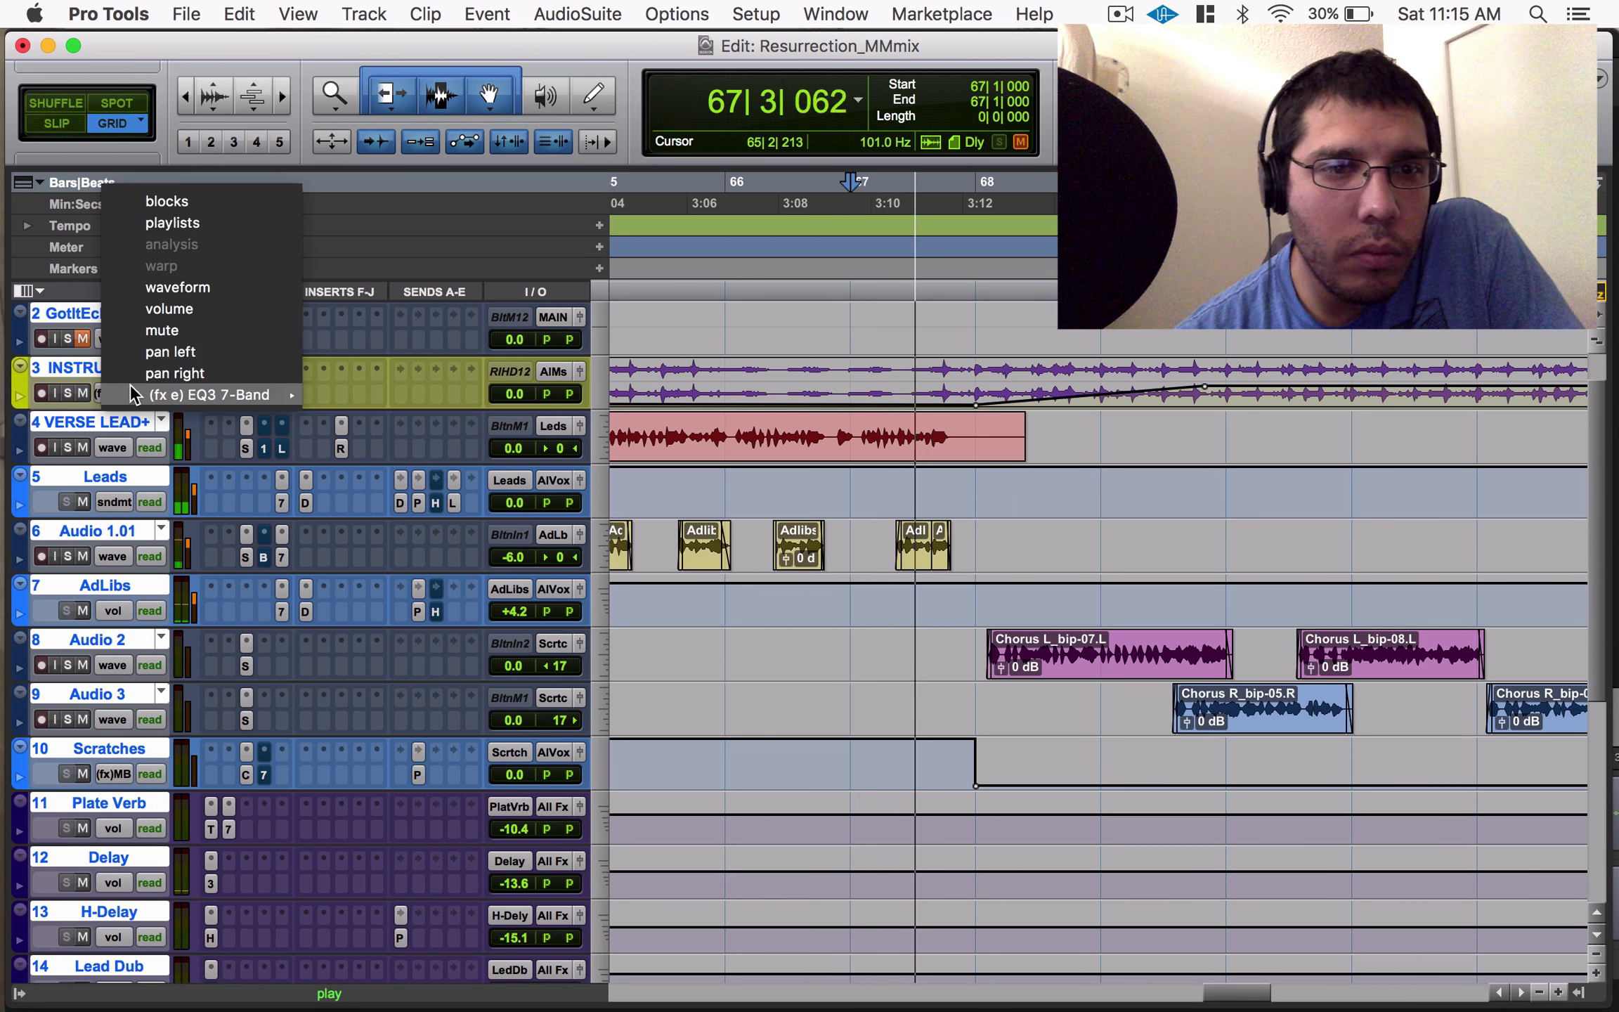
{"action": "left_click", "coordinate": [180, 288]}
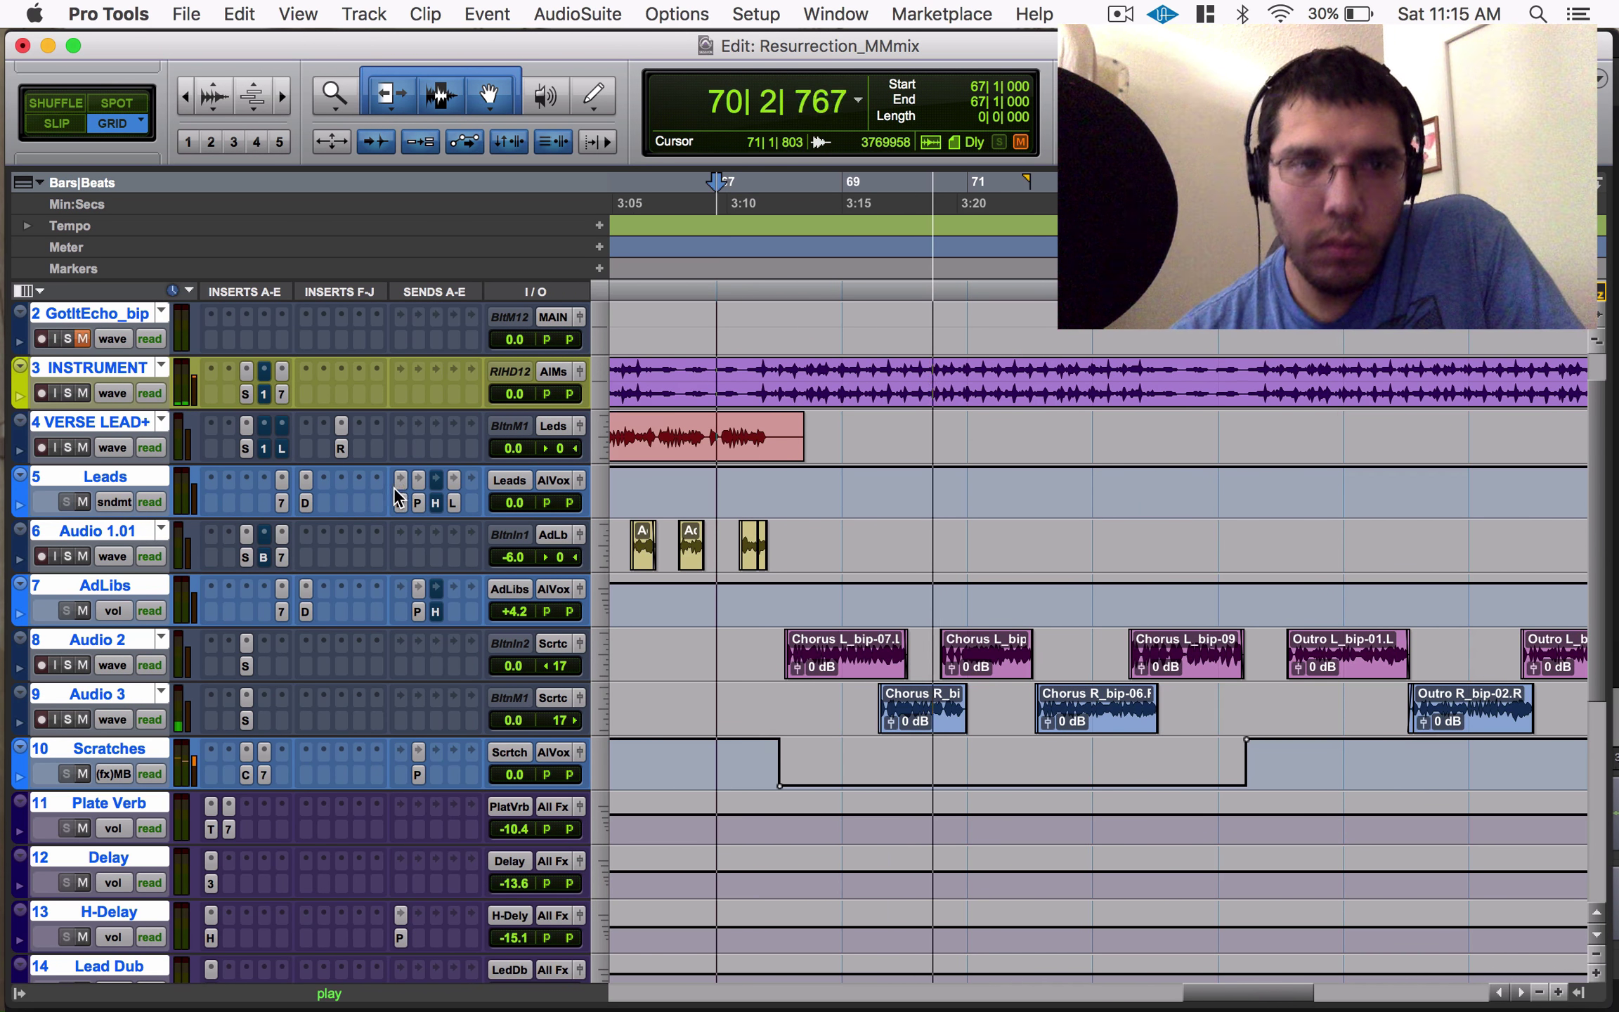
{"action": "key", "text": "r"}
{"action": "left_click", "coordinate": [131, 397]}
{"action": "mouse_move", "coordinate": [253, 502]}
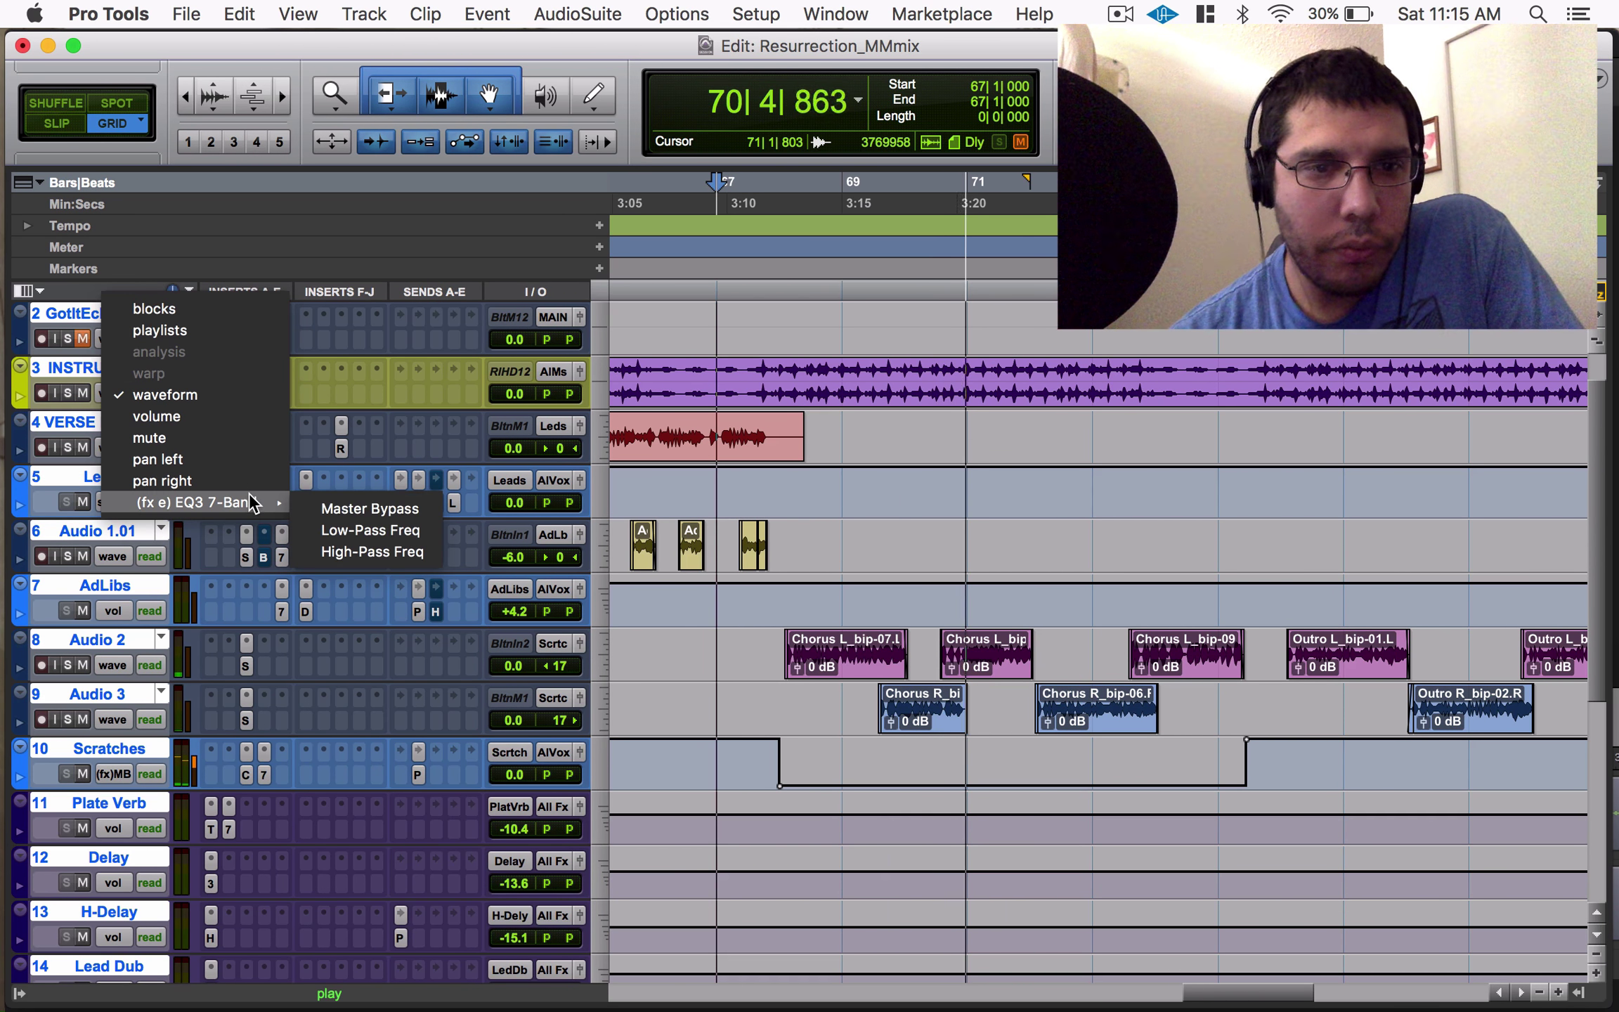
{"action": "left_click", "coordinate": [359, 508]}
{"action": "key", "text": "r"}
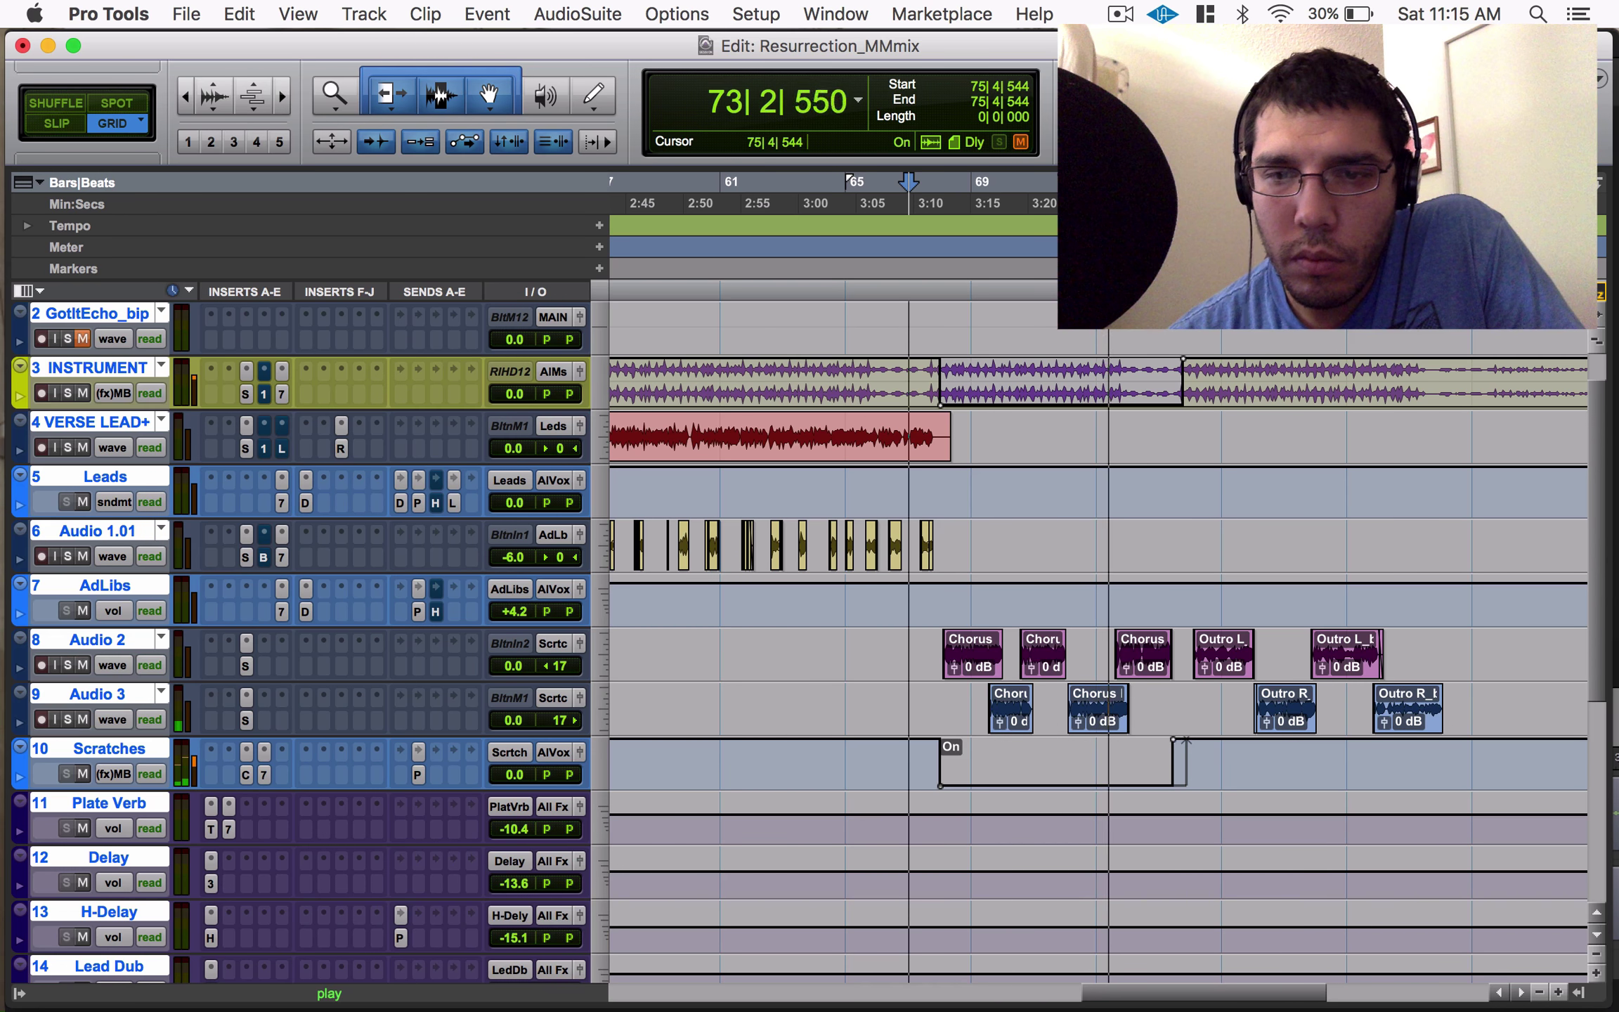
Try to move the end of the Scratches EQ's bypassed-off section to 75|4|544, near the INSTRUMENT automation's end, and stop playback.
{"action": "left_click_drag", "start_coordinate": [1174, 756], "coordinate": [1186, 771]}
{"action": "key", "text": "t"}
{"action": "key", "text": "t"}
{"action": "scroll", "coordinate": [1186, 772], "scroll_direction": "up", "scroll_amount": 2}
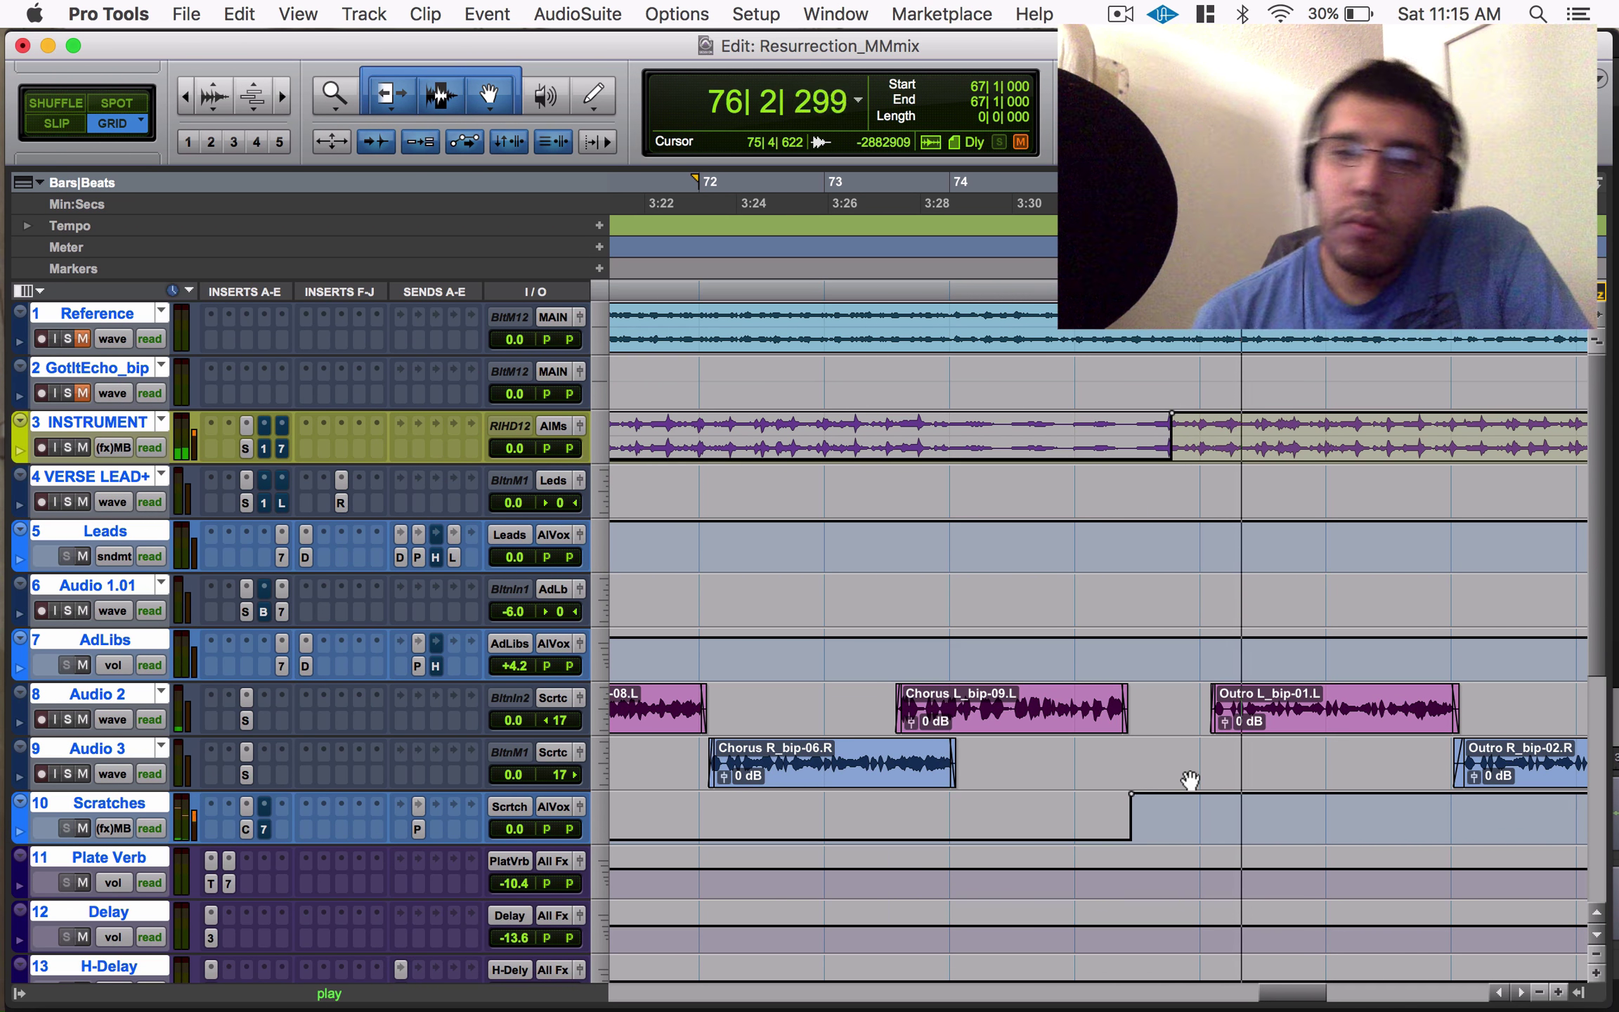
{"action": "key", "text": "space"}
{"action": "scroll", "coordinate": [1156, 517], "scroll_direction": "up", "scroll_amount": 5}
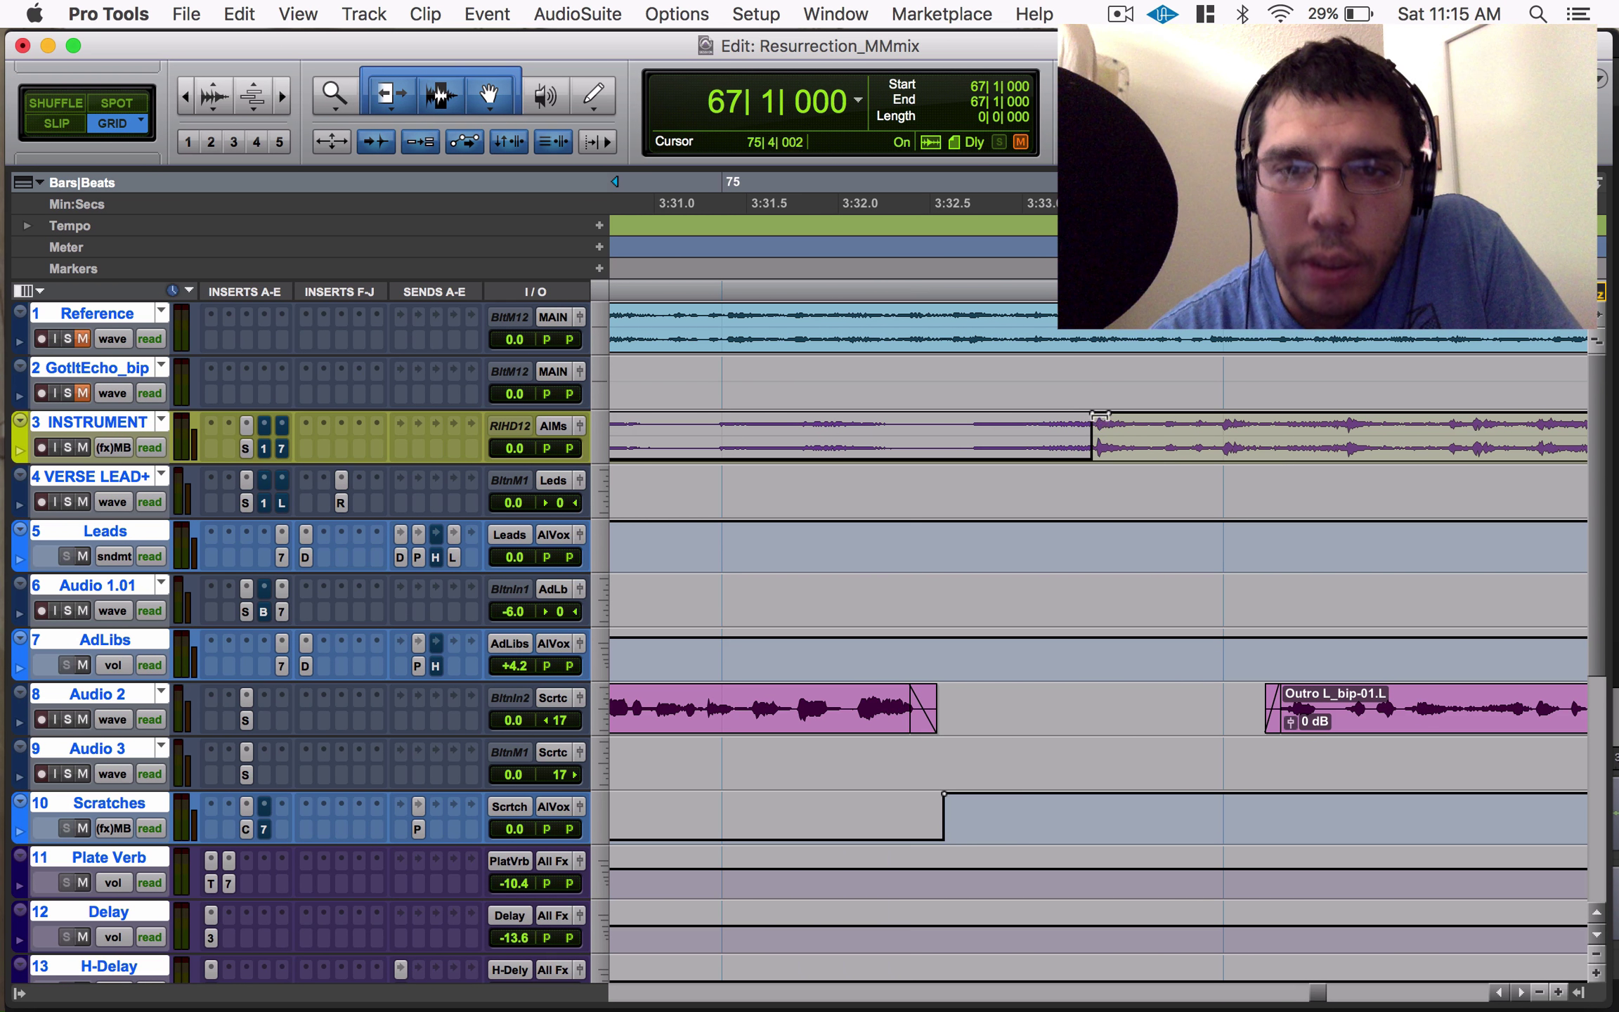
{"action": "scroll", "coordinate": [1098, 418], "scroll_direction": "down", "scroll_amount": 3}
Play the end of the last chorus from 75|1|000 and the end of the outro from 83|1|000.
{"action": "left_click", "coordinate": [1058, 184]}
{"action": "scroll", "coordinate": [1097, 418], "scroll_direction": "down", "scroll_amount": 2}
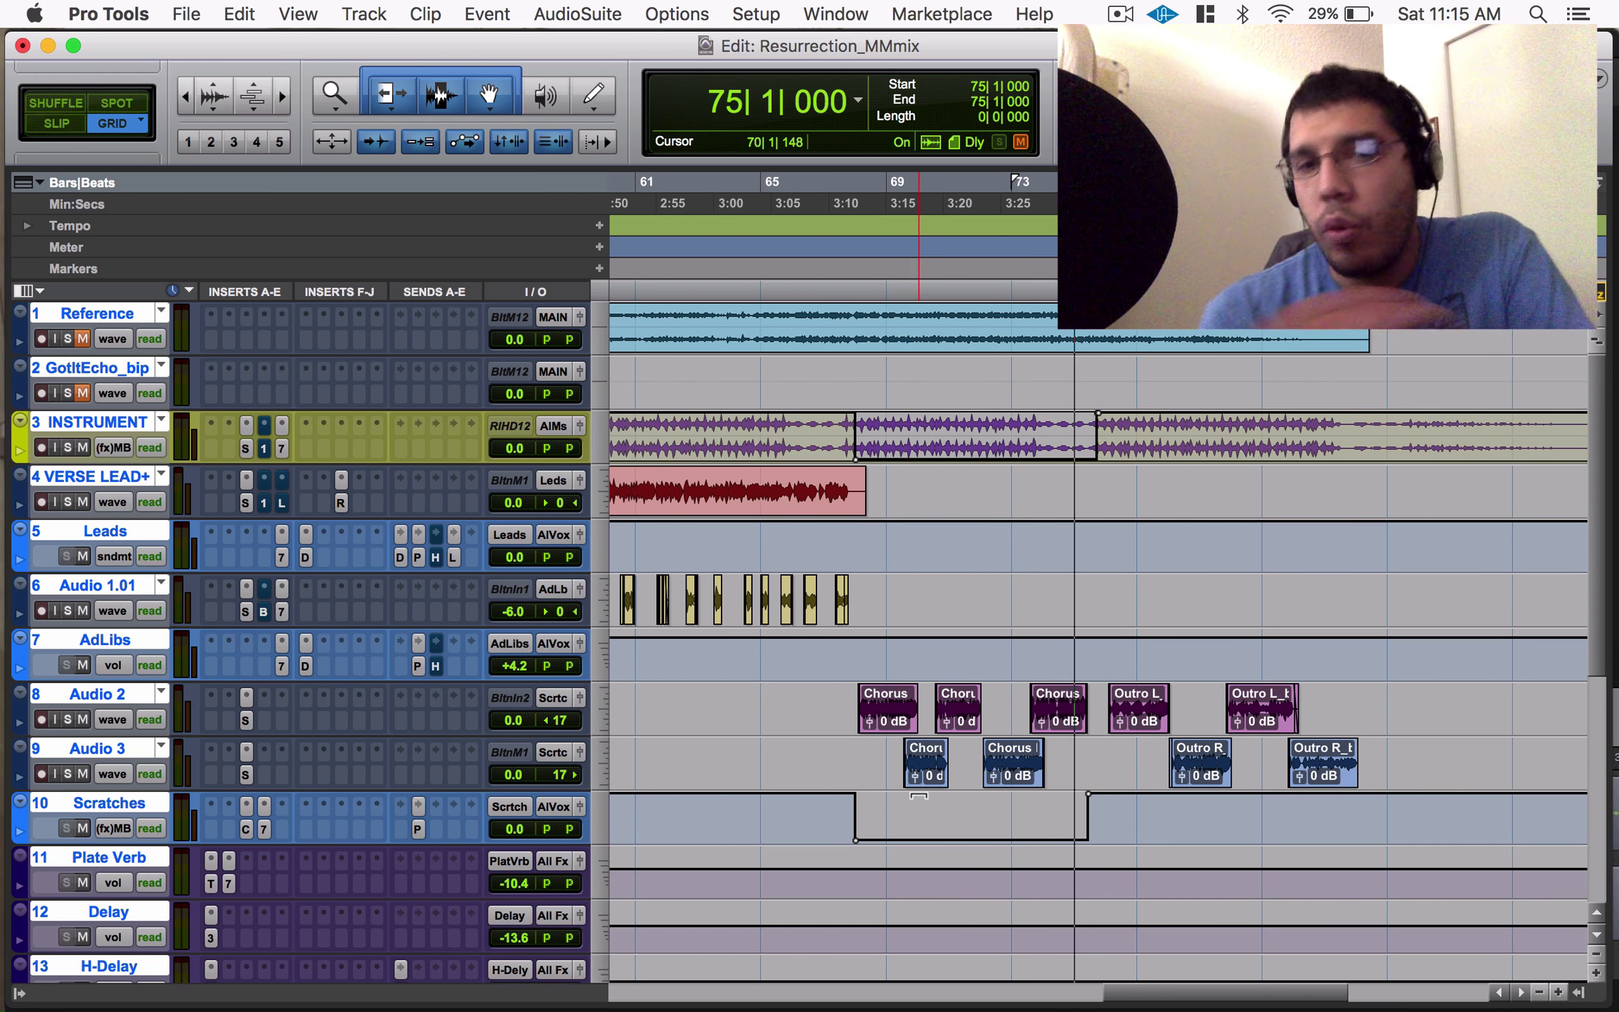
{"action": "key", "text": "space"}
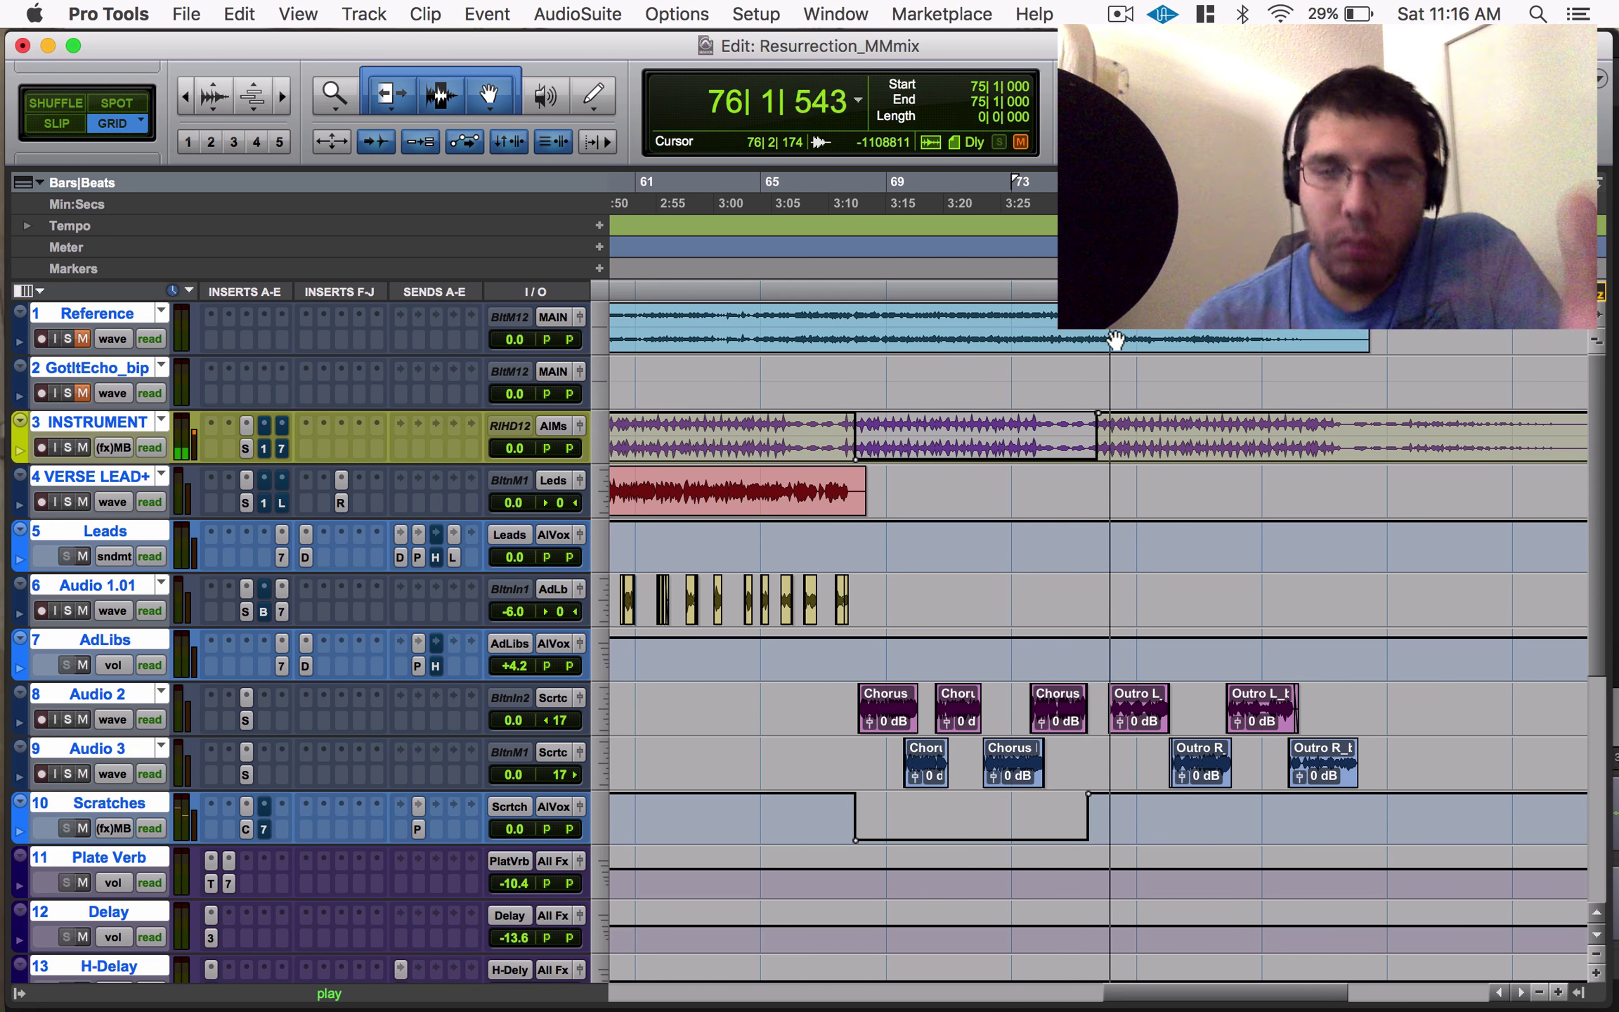
{"action": "key", "text": "space"}
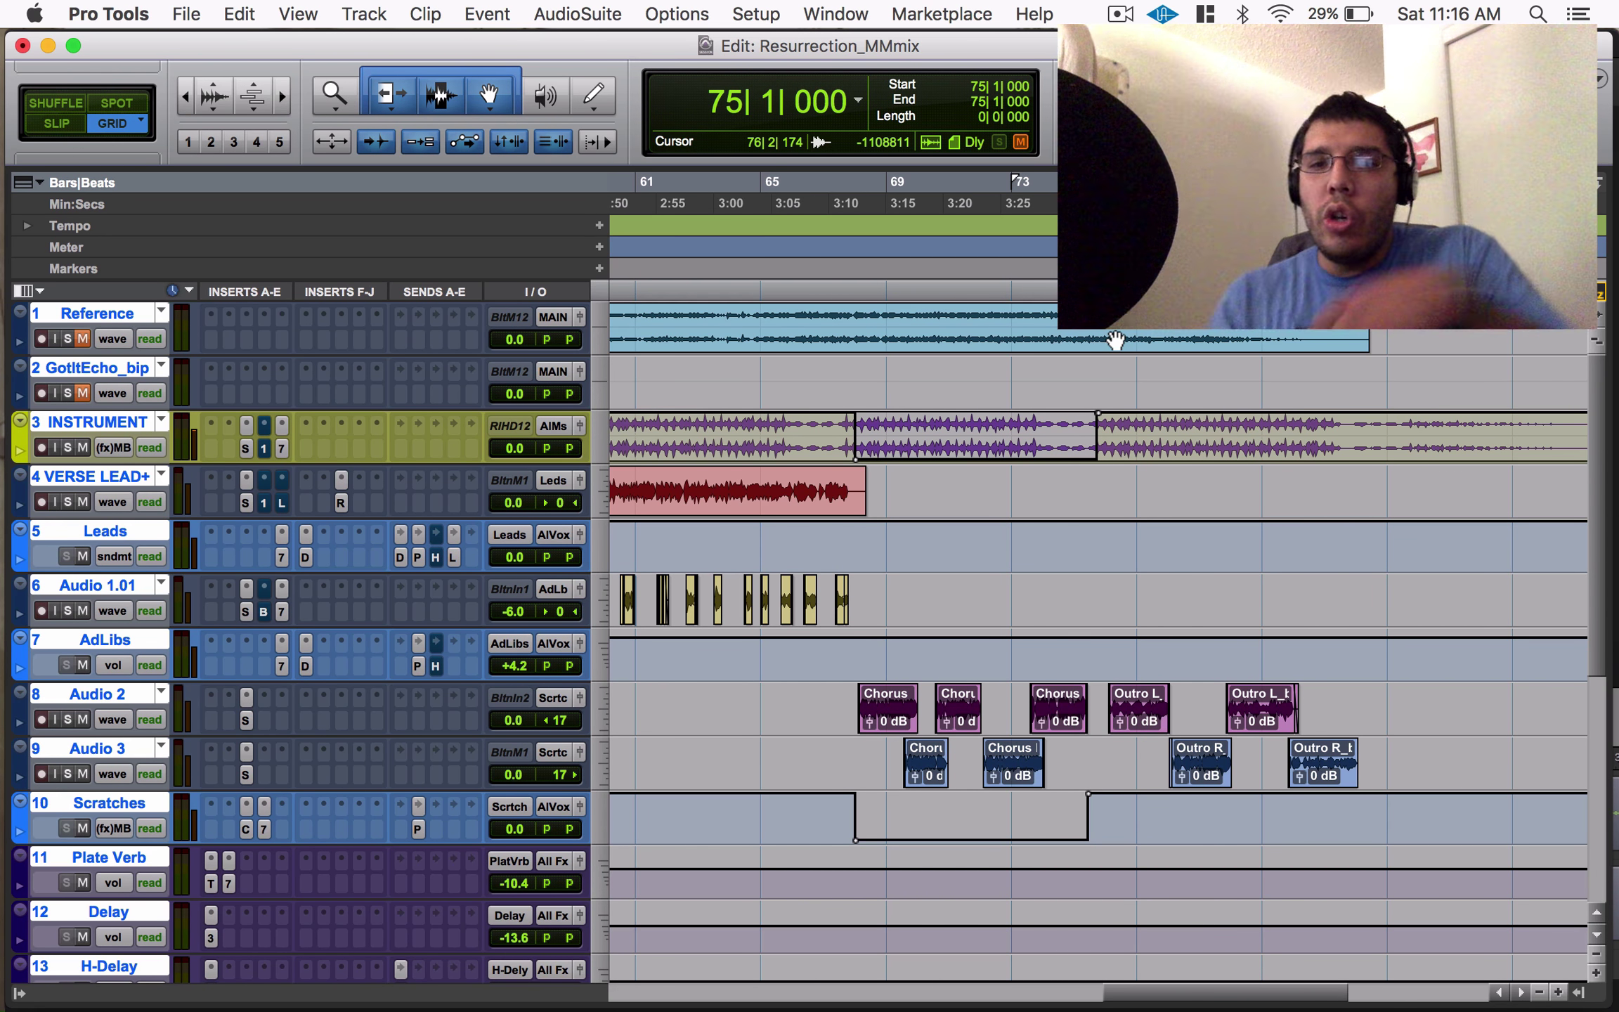
{"action": "left_click", "coordinate": [1324, 844]}
{"action": "key", "text": "space"}
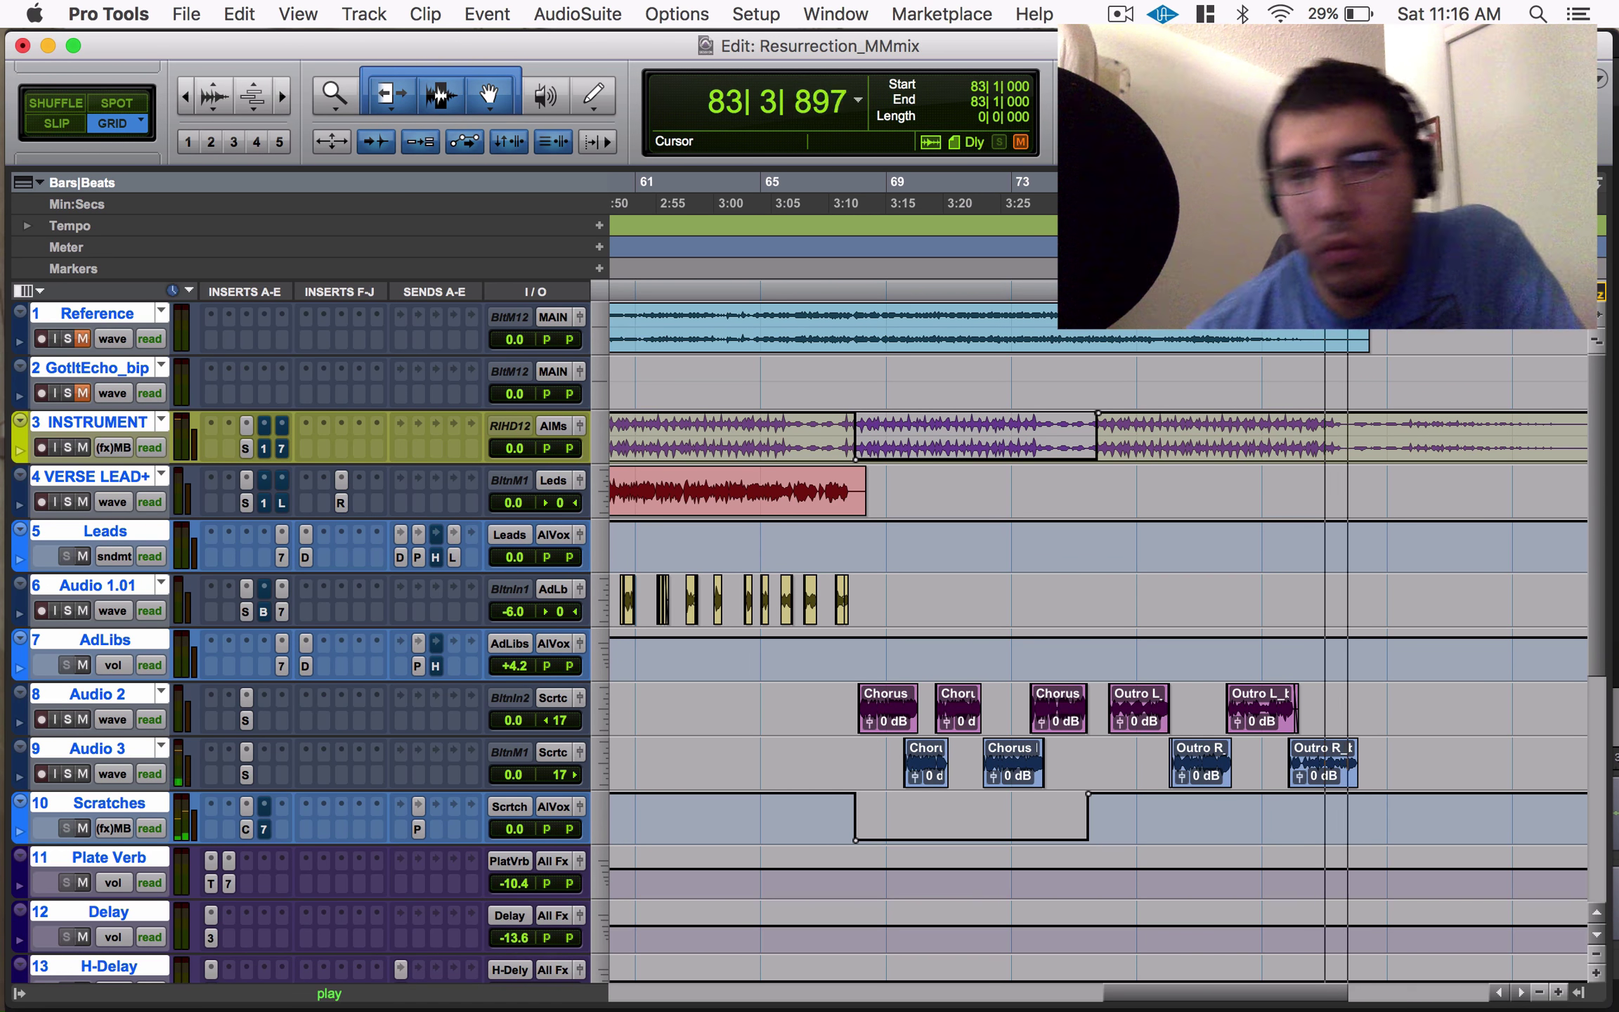
{"action": "key", "text": "space"}
Open the 7-band EQ on the Audio 1.01 ad-lib track to review its settings, and close it.
{"action": "key", "text": "super+bracketleft"}
{"action": "key", "text": "super+bracketleft"}
{"action": "key", "text": "super+bracketleft"}
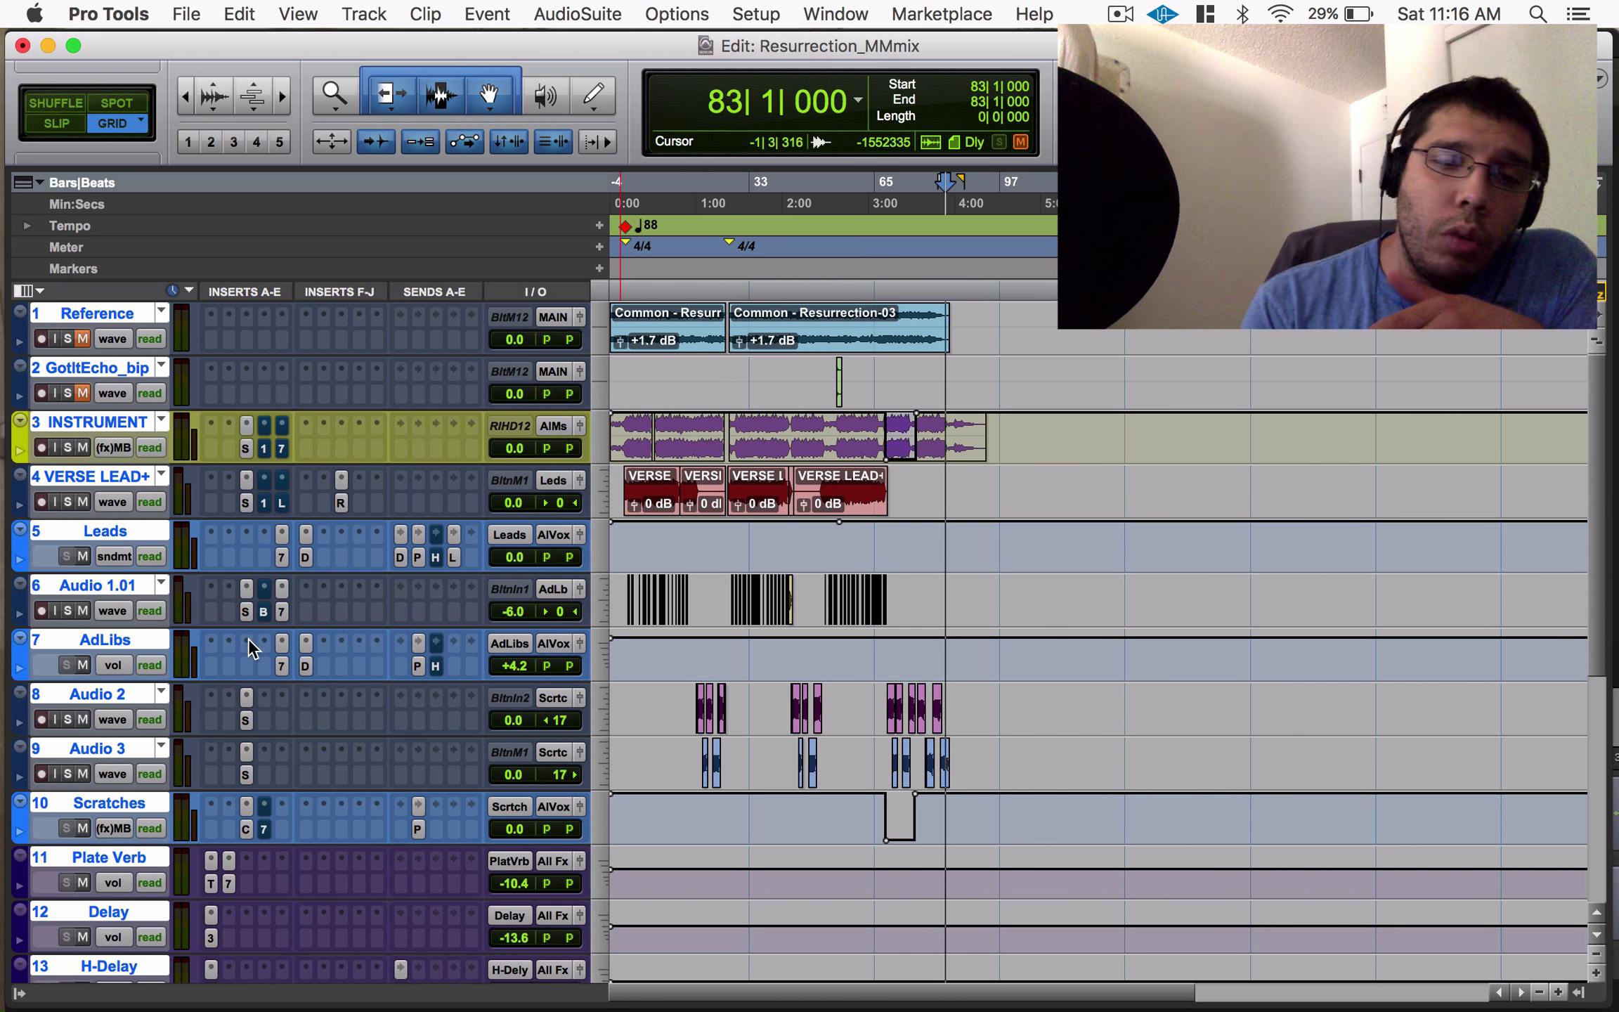
{"action": "left_click", "coordinate": [262, 609]}
{"action": "left_click", "coordinate": [281, 611]}
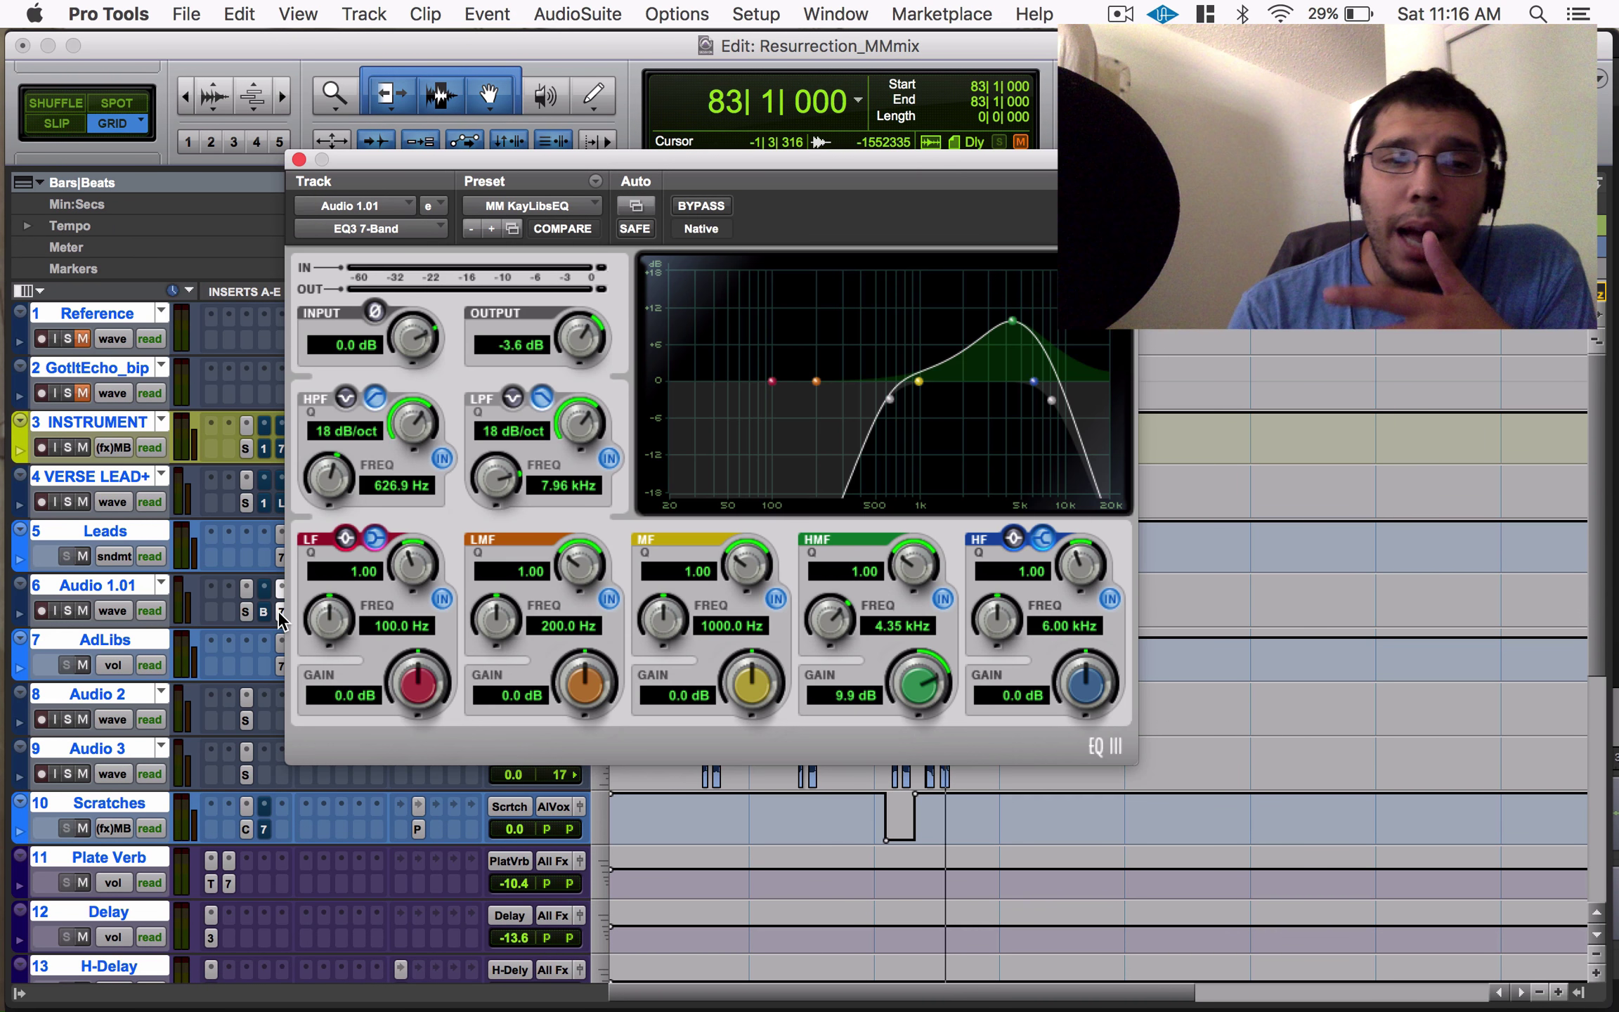
{"action": "left_click", "coordinate": [298, 160]}
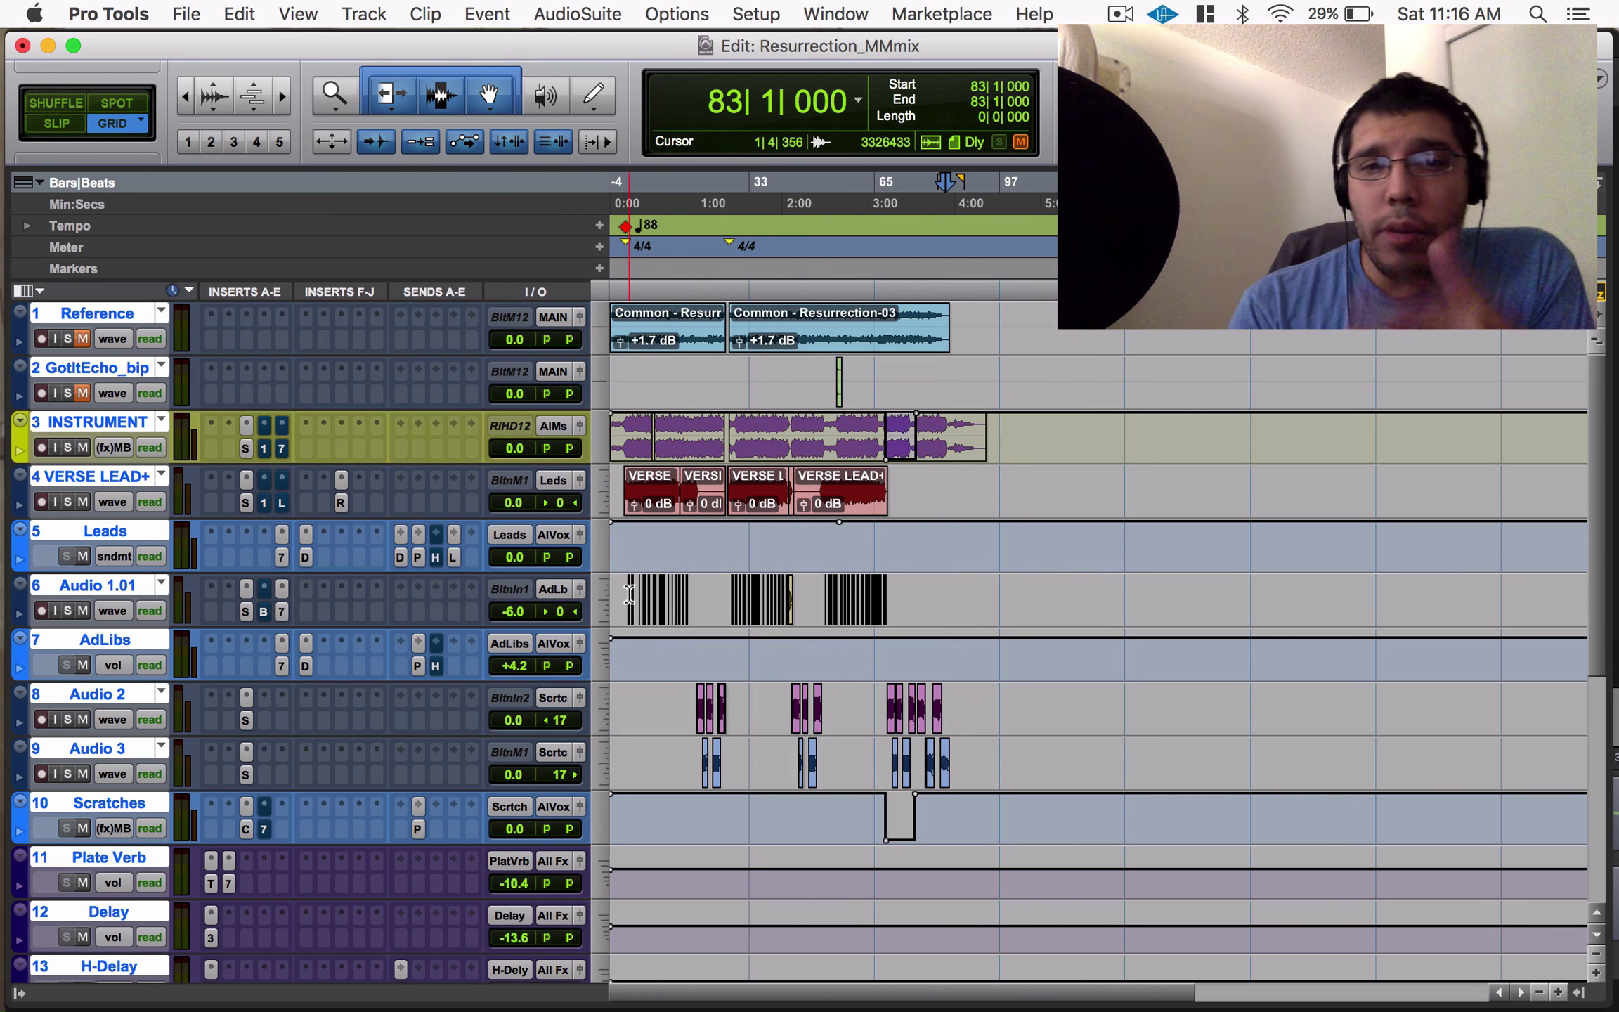
Examine the ad-lib clips on Audio 1.01 across the first verse, starting from 2|1|000.
{"action": "left_click", "coordinate": [630, 594]}
{"action": "key", "text": "super+bracketright"}
{"action": "key", "text": "super+bracketright"}
{"action": "key", "text": "super+bracketright"}
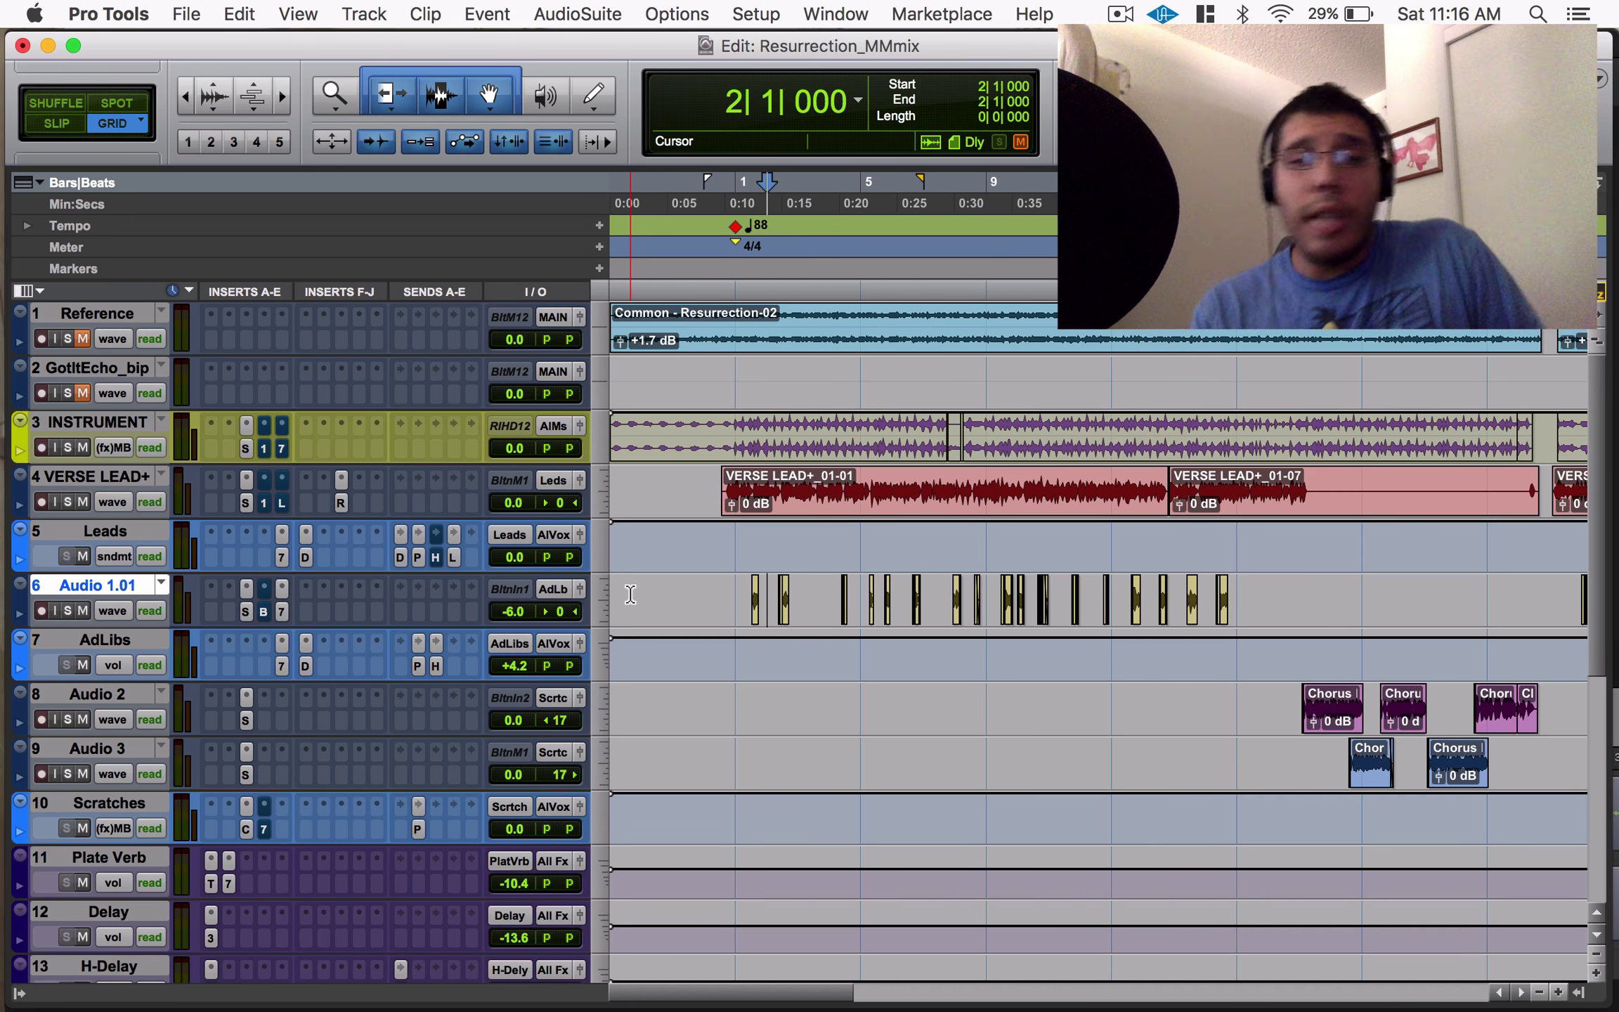
{"action": "key", "text": "super+bracketleft"}
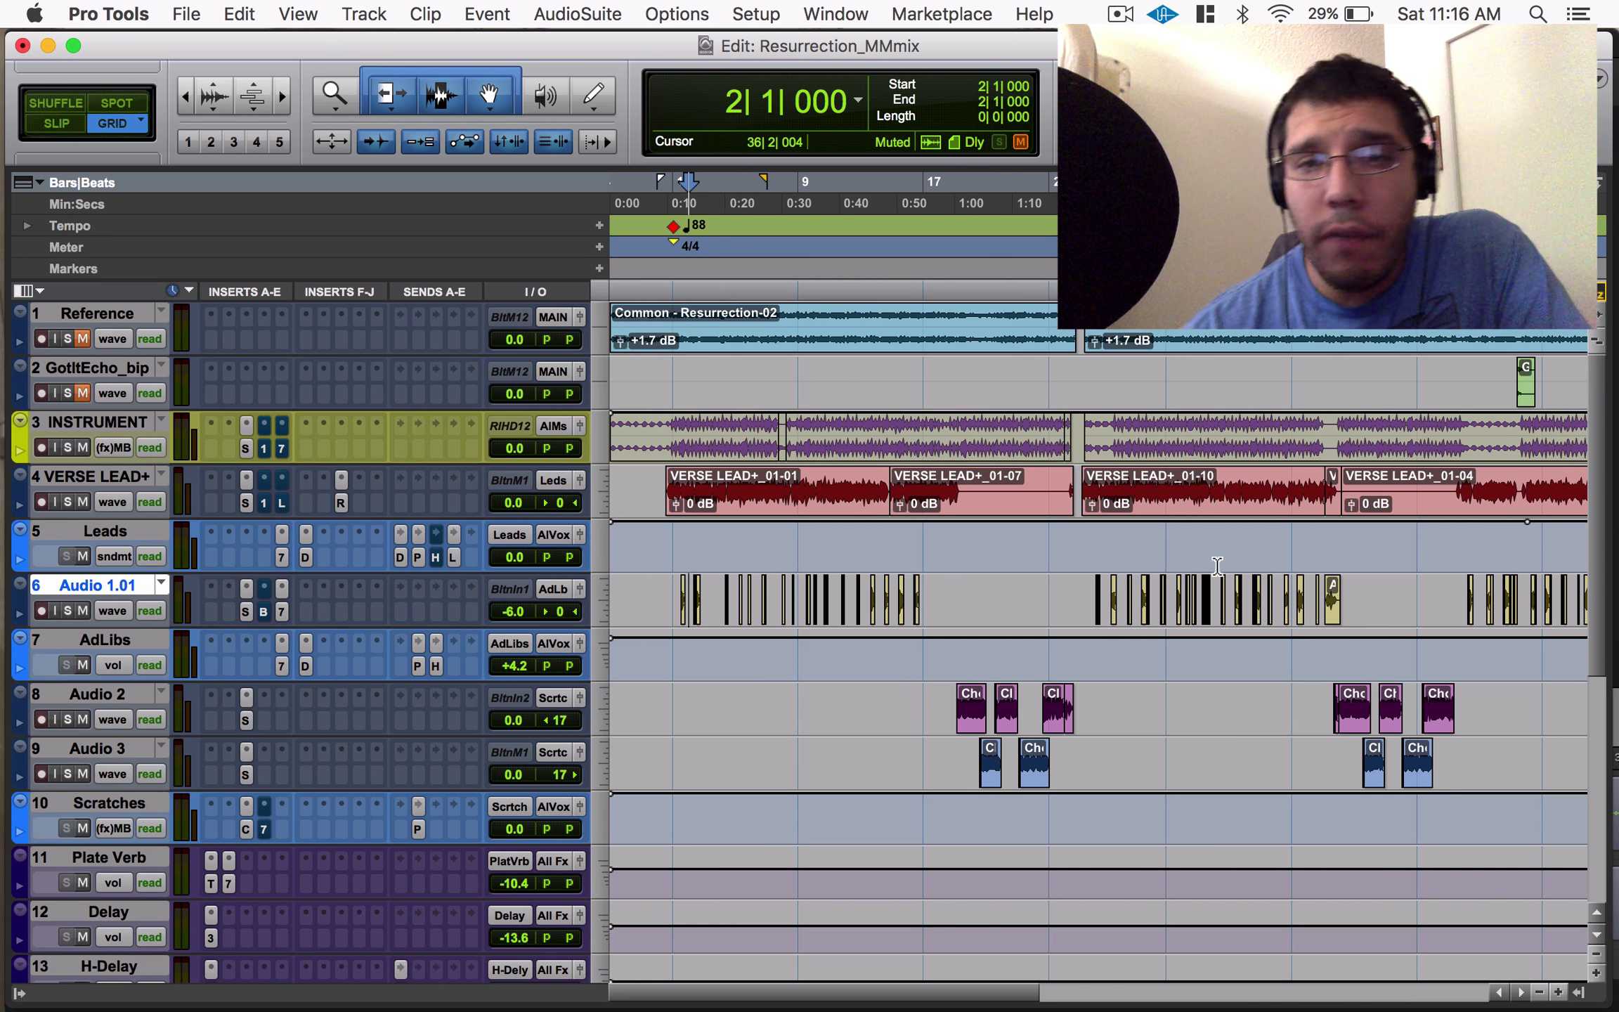
Locate the slowed ending of the first chorus, try to play it from 26|1|000 and dismiss the error dialog.
{"action": "left_click", "coordinate": [1057, 434]}
{"action": "key", "text": "super+bracketright"}
{"action": "key", "text": "super+bracketright"}
{"action": "key", "text": "super+bracketright"}
{"action": "key", "text": "super+bracketright"}
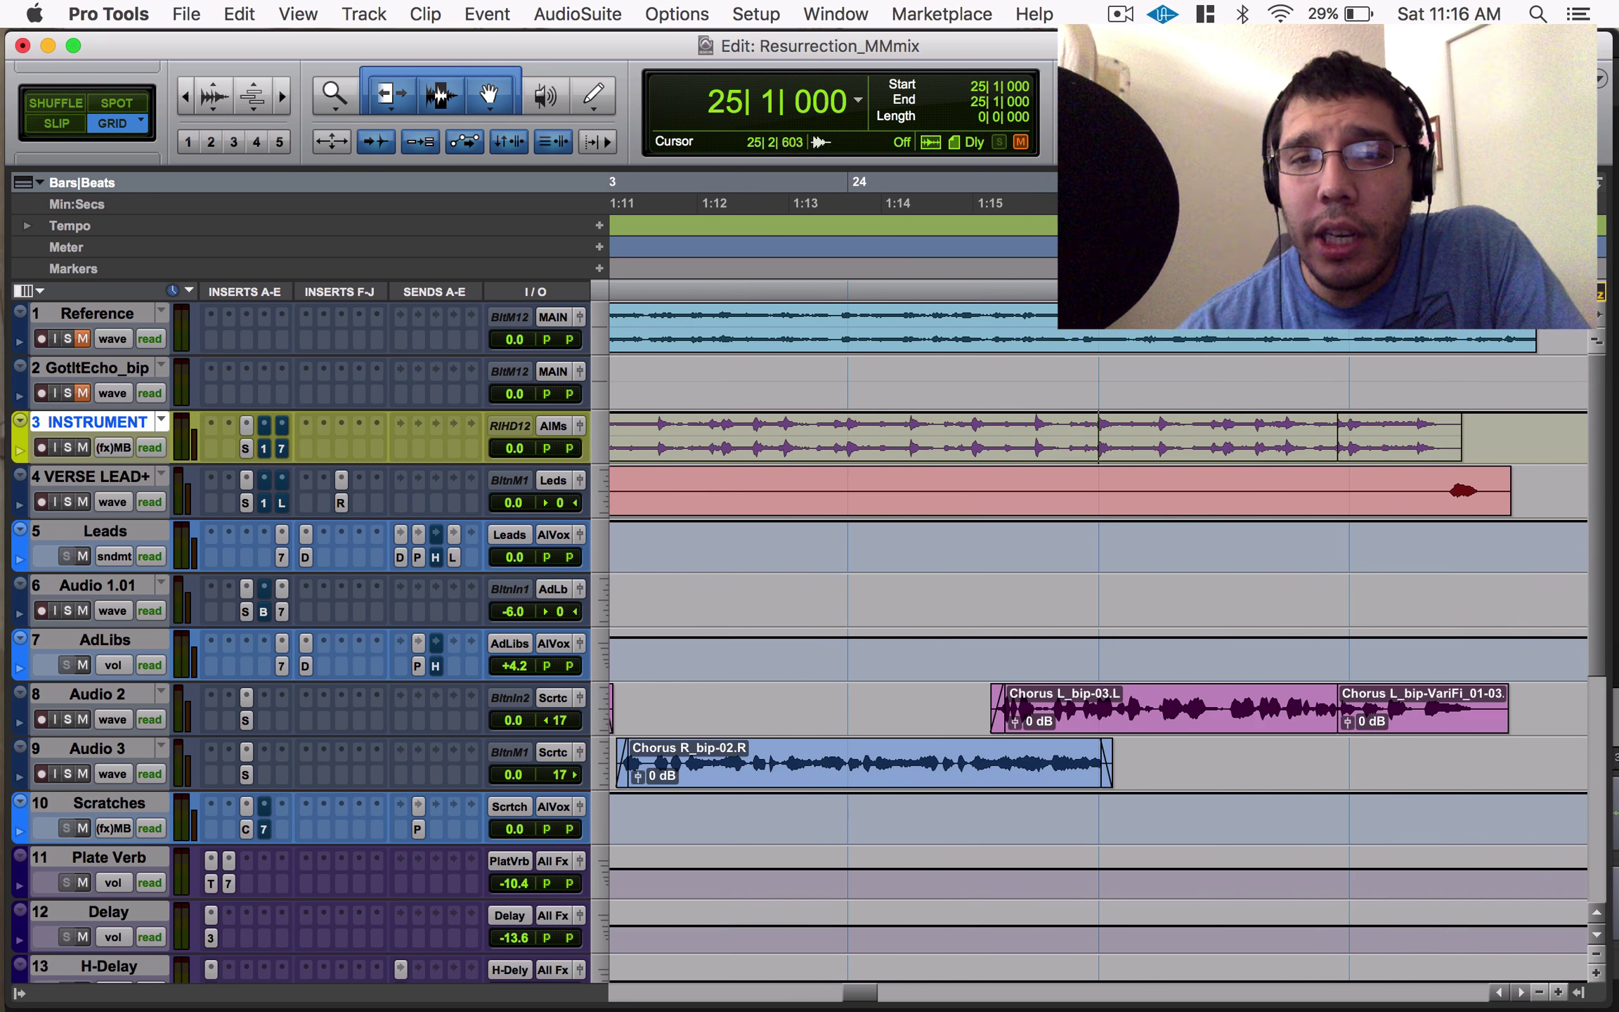
{"action": "key", "text": "space"}
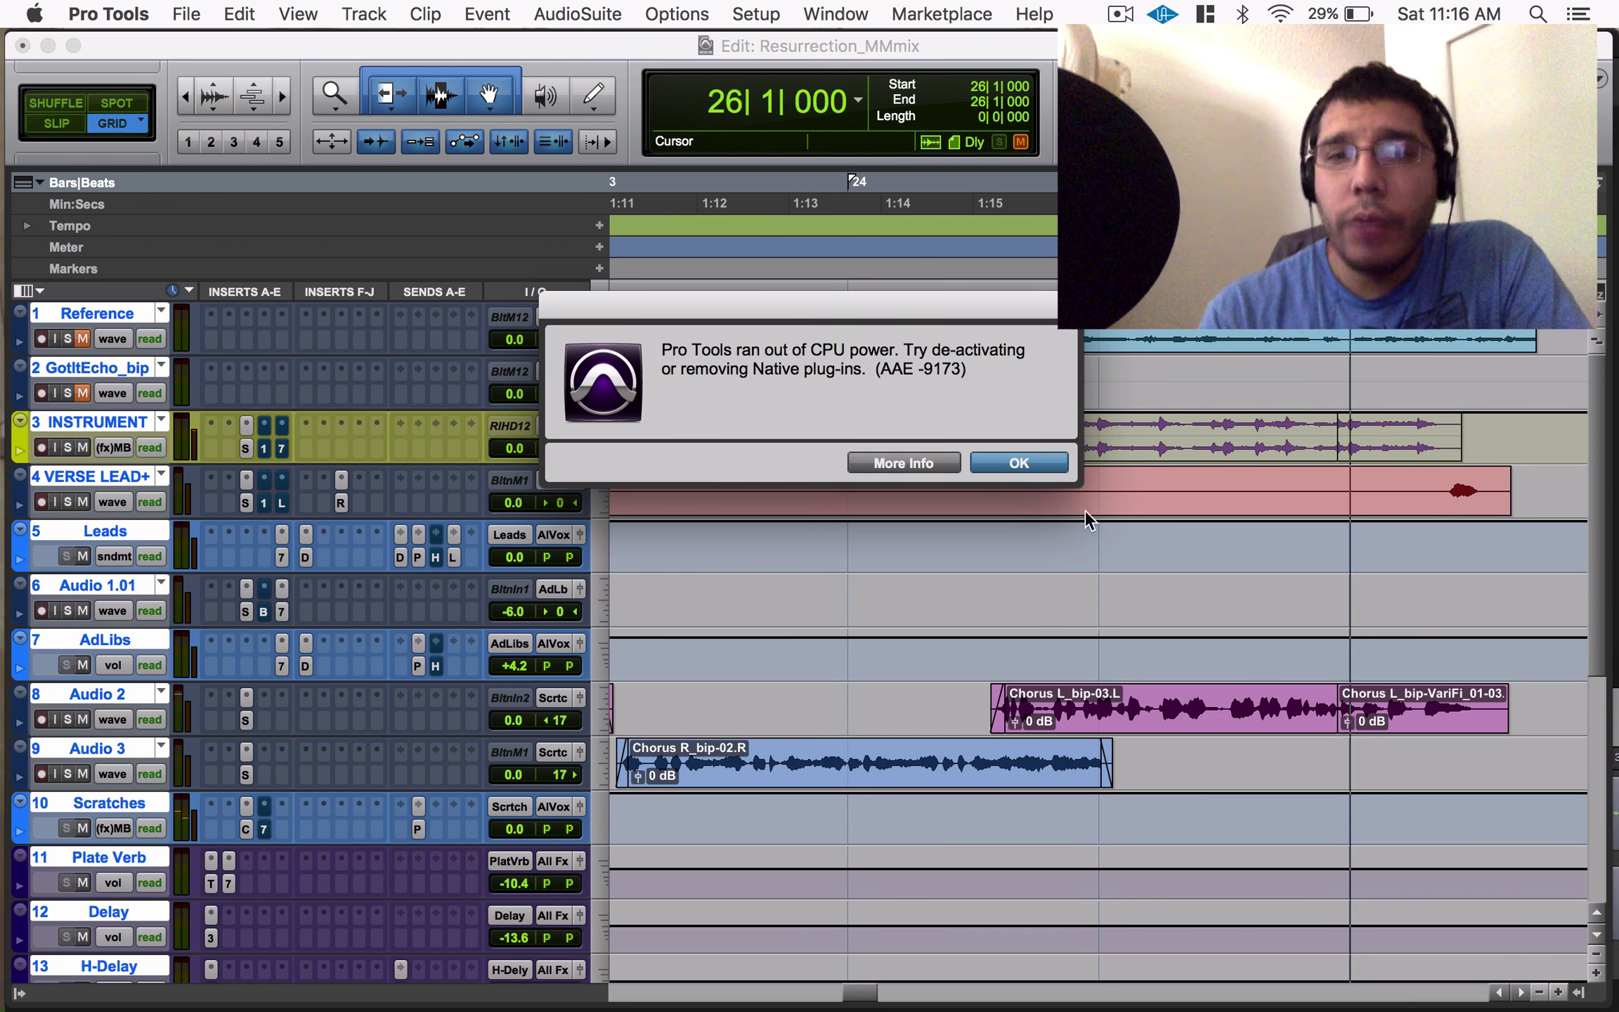
{"action": "left_click", "coordinate": [1018, 462]}
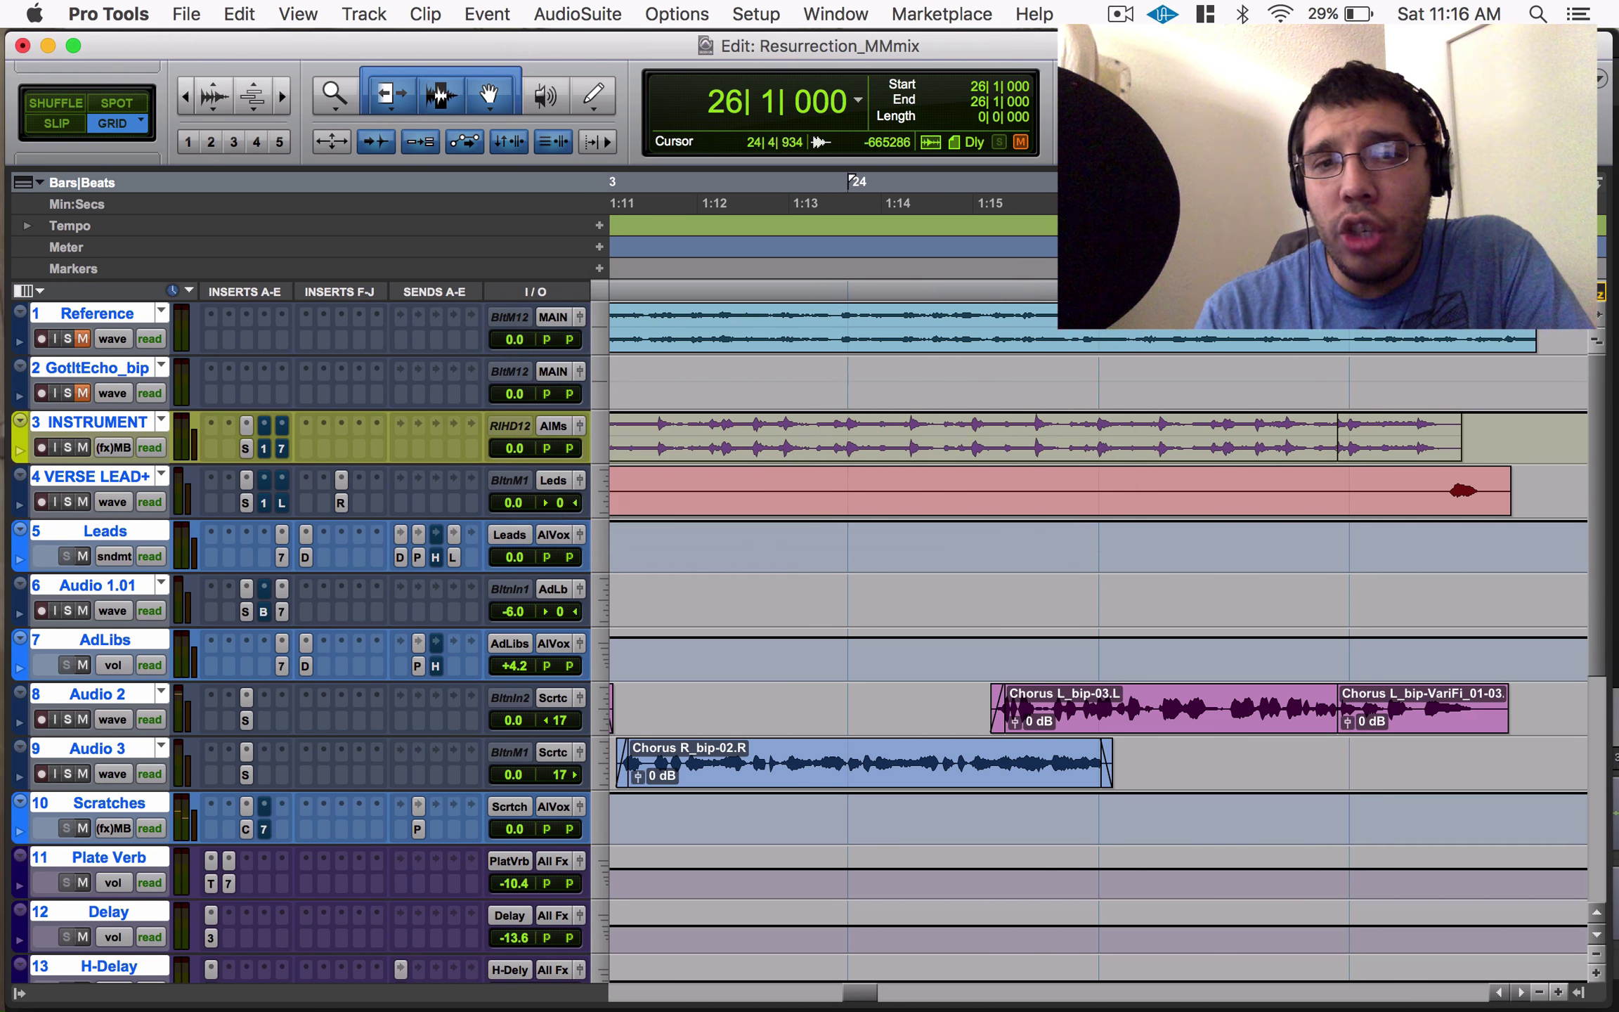
Play from 24|1|000 through the slowed first-chorus ending into the second verse.
{"action": "left_click", "coordinate": [834, 225]}
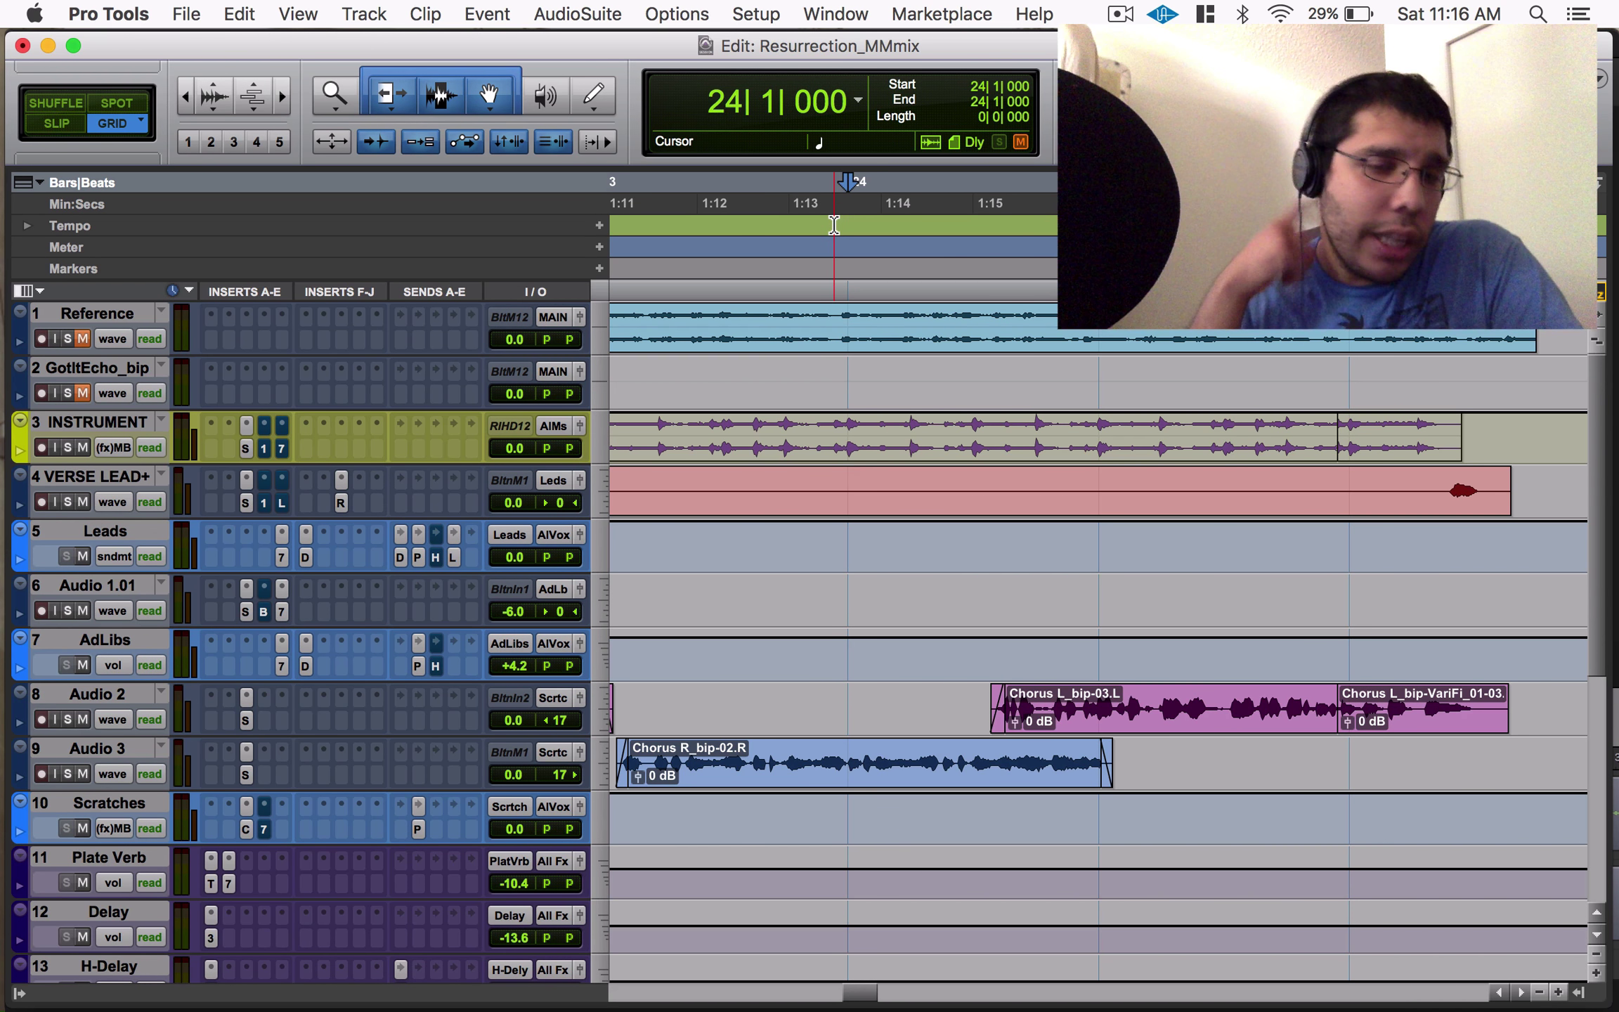
{"action": "key", "text": "space"}
{"action": "key", "text": "super+bracketleft"}
{"action": "key", "text": "super+bracketleft"}
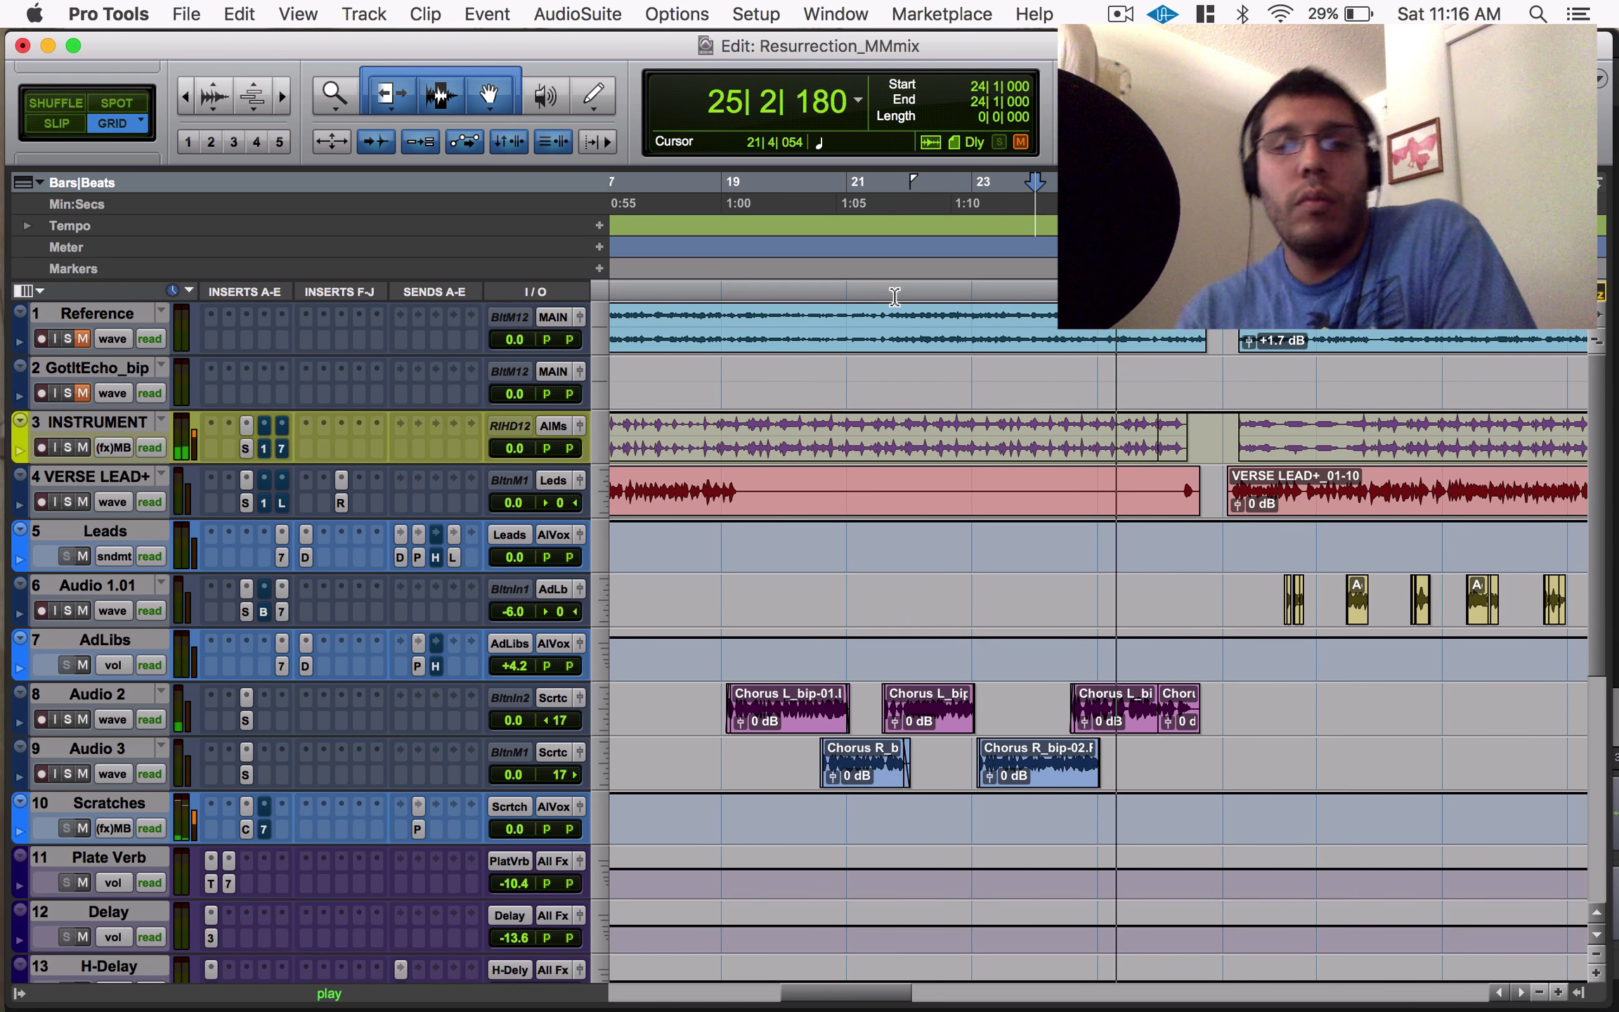
{"action": "key", "text": "super+bracketleft"}
{"action": "key", "text": "super+bracketleft"}
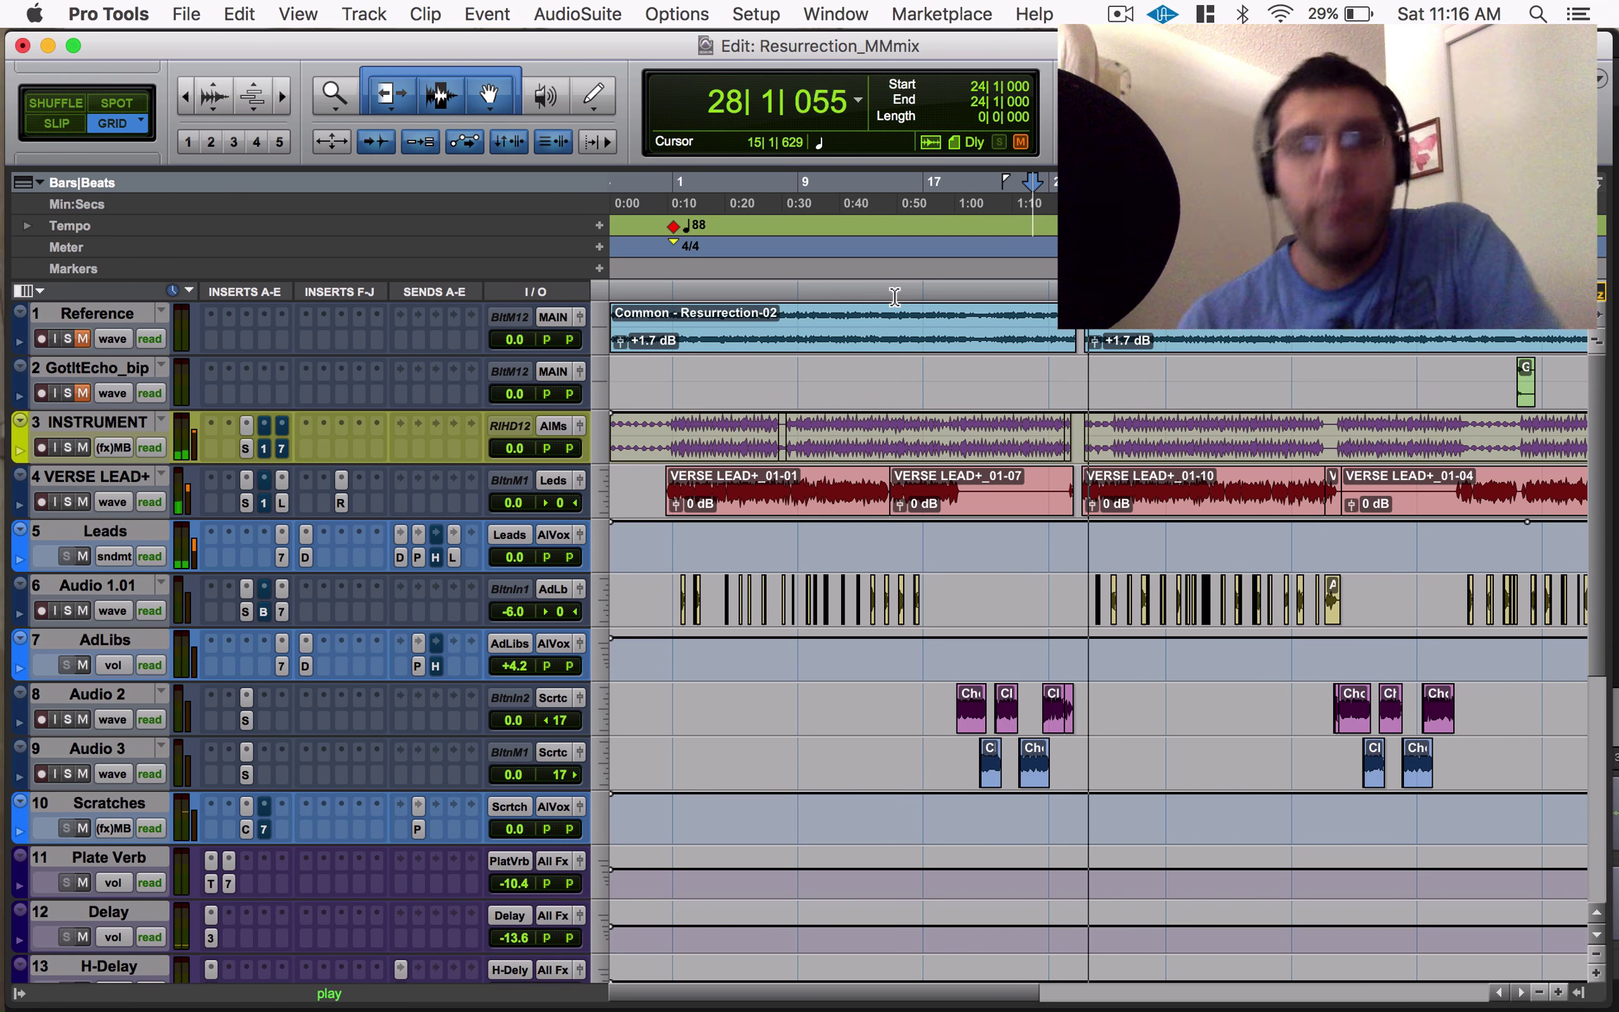
{"action": "scroll", "coordinate": [1095, 522], "scroll_direction": "right", "scroll_amount": 5}
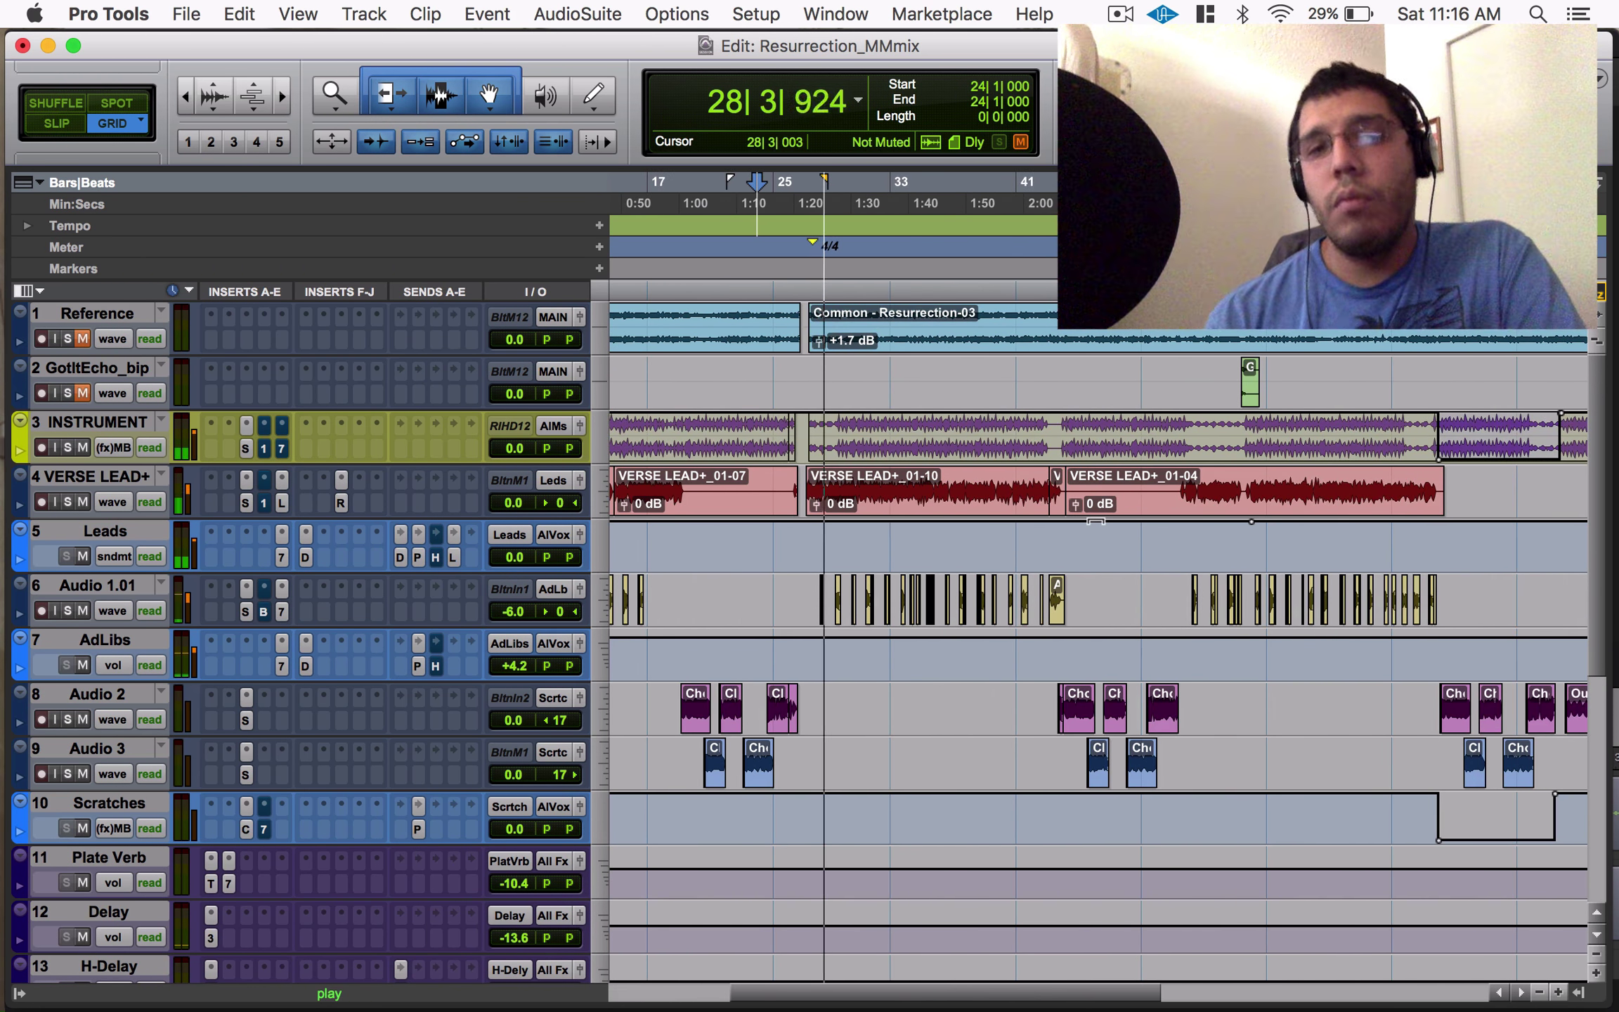
{"action": "key", "text": "space"}
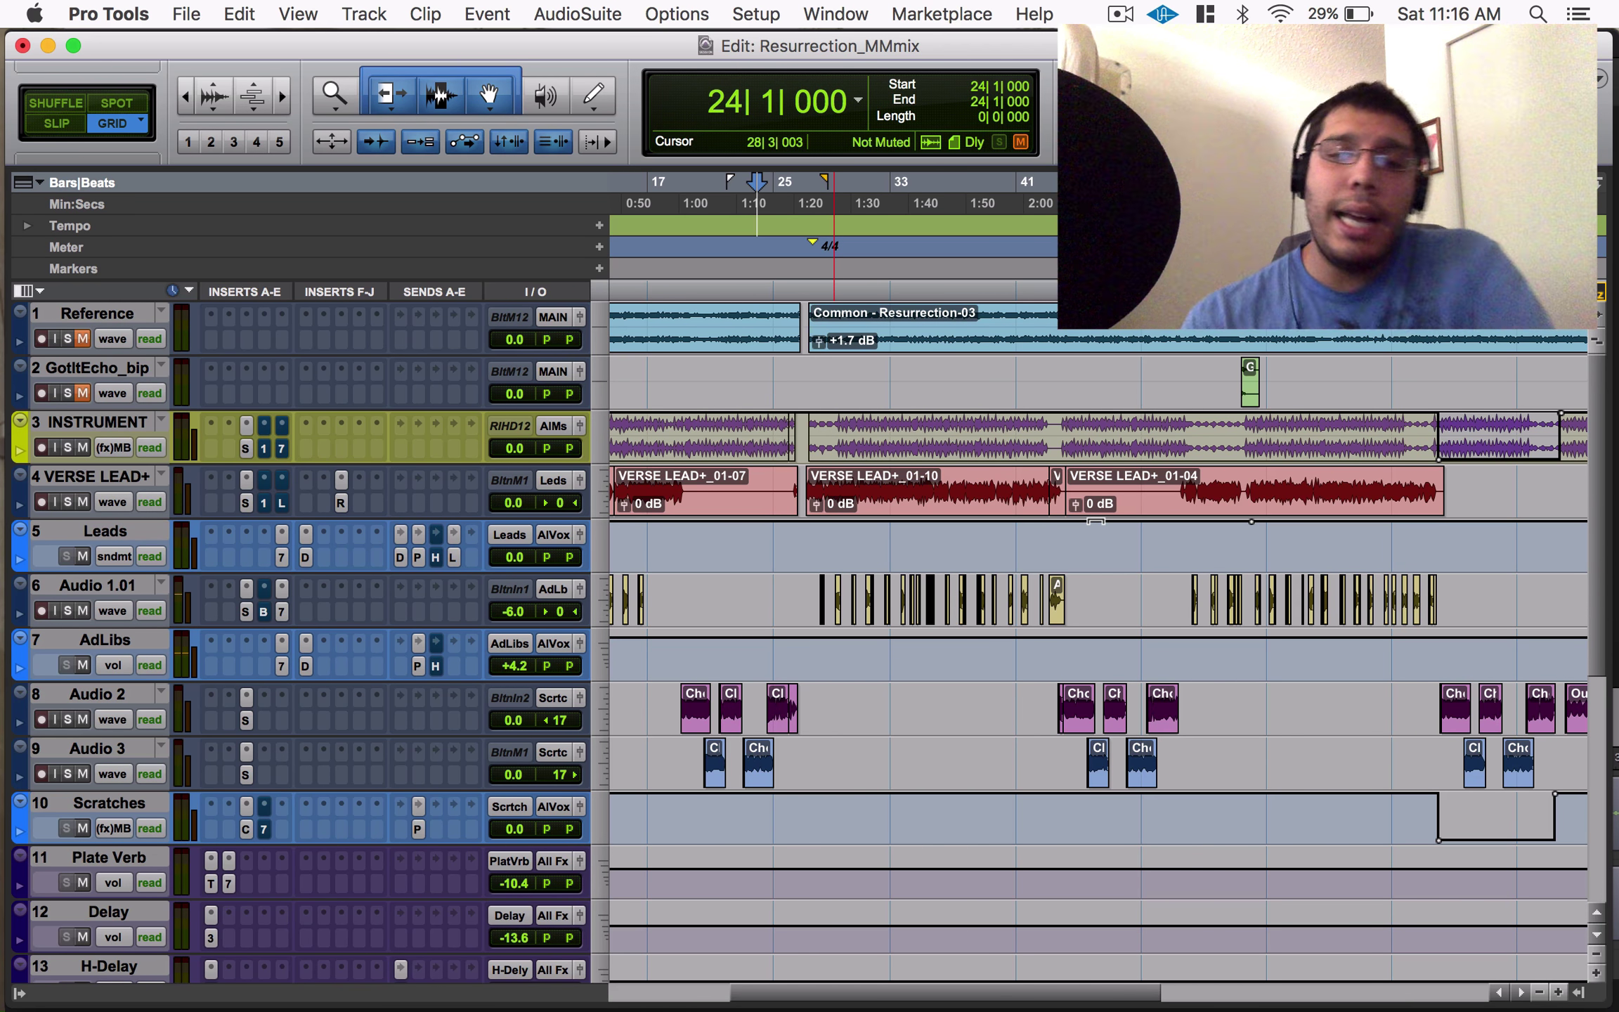
Play the transition into the last chorus from 67|1|000 and the filtered chorus from 68|1|000.
{"action": "scroll", "coordinate": [1293, 650], "scroll_direction": "right", "scroll_amount": 5}
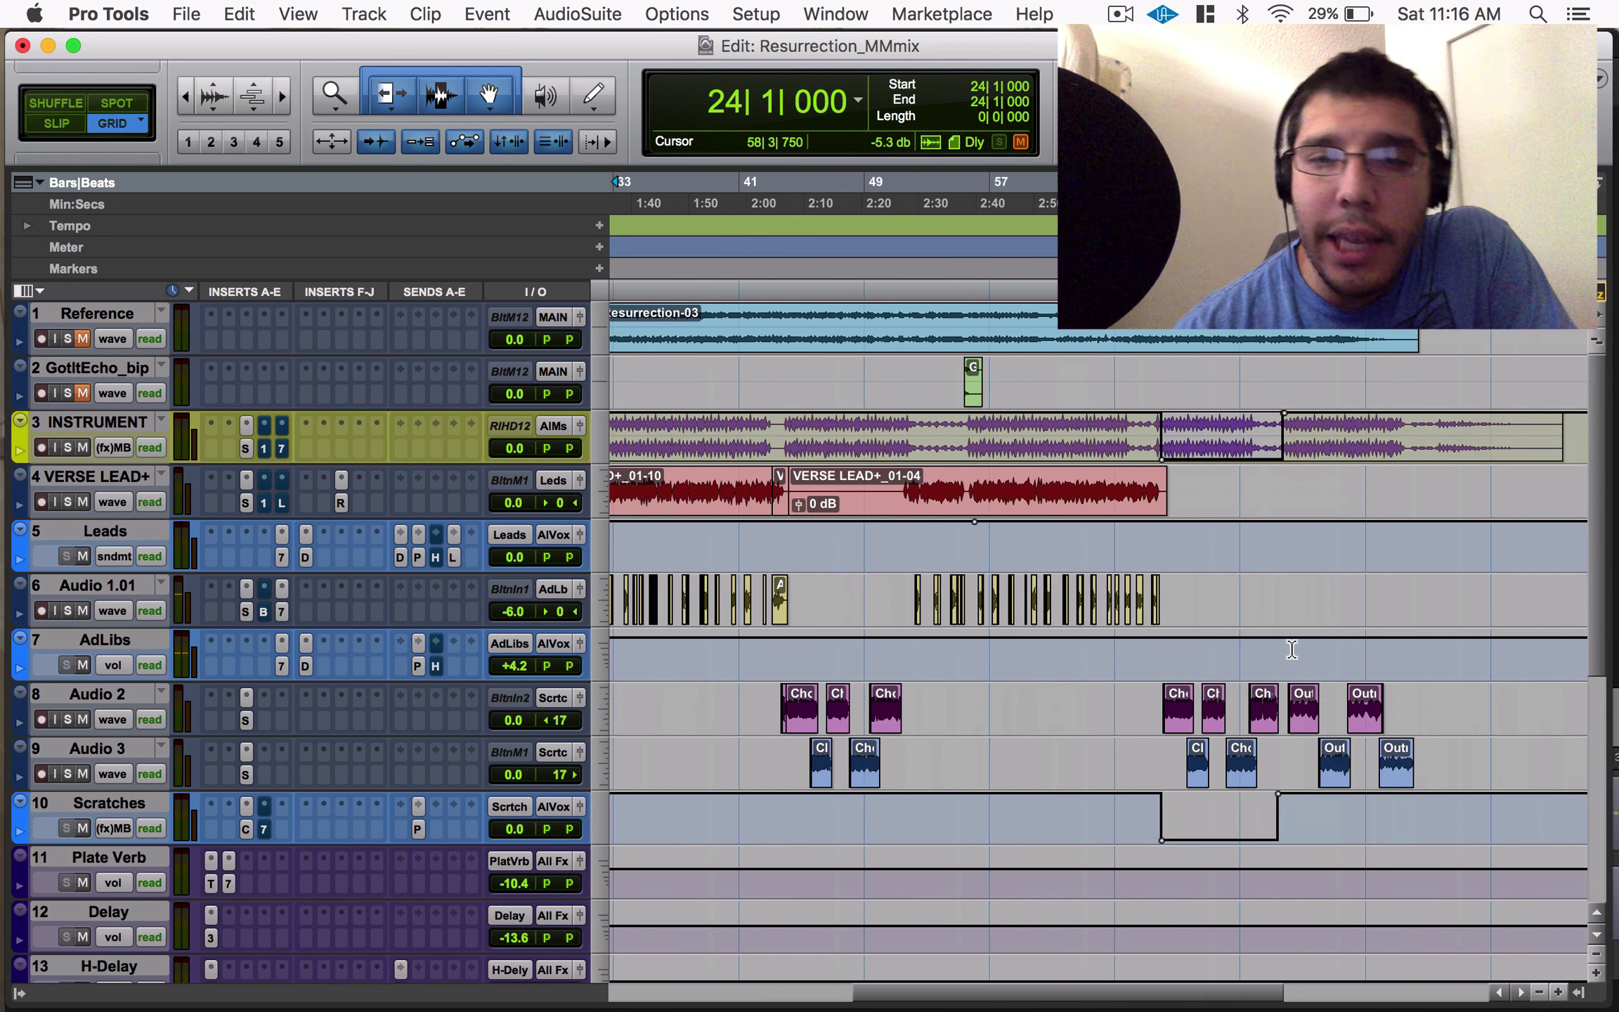
{"action": "left_click", "coordinate": [1143, 358]}
{"action": "key", "text": "space"}
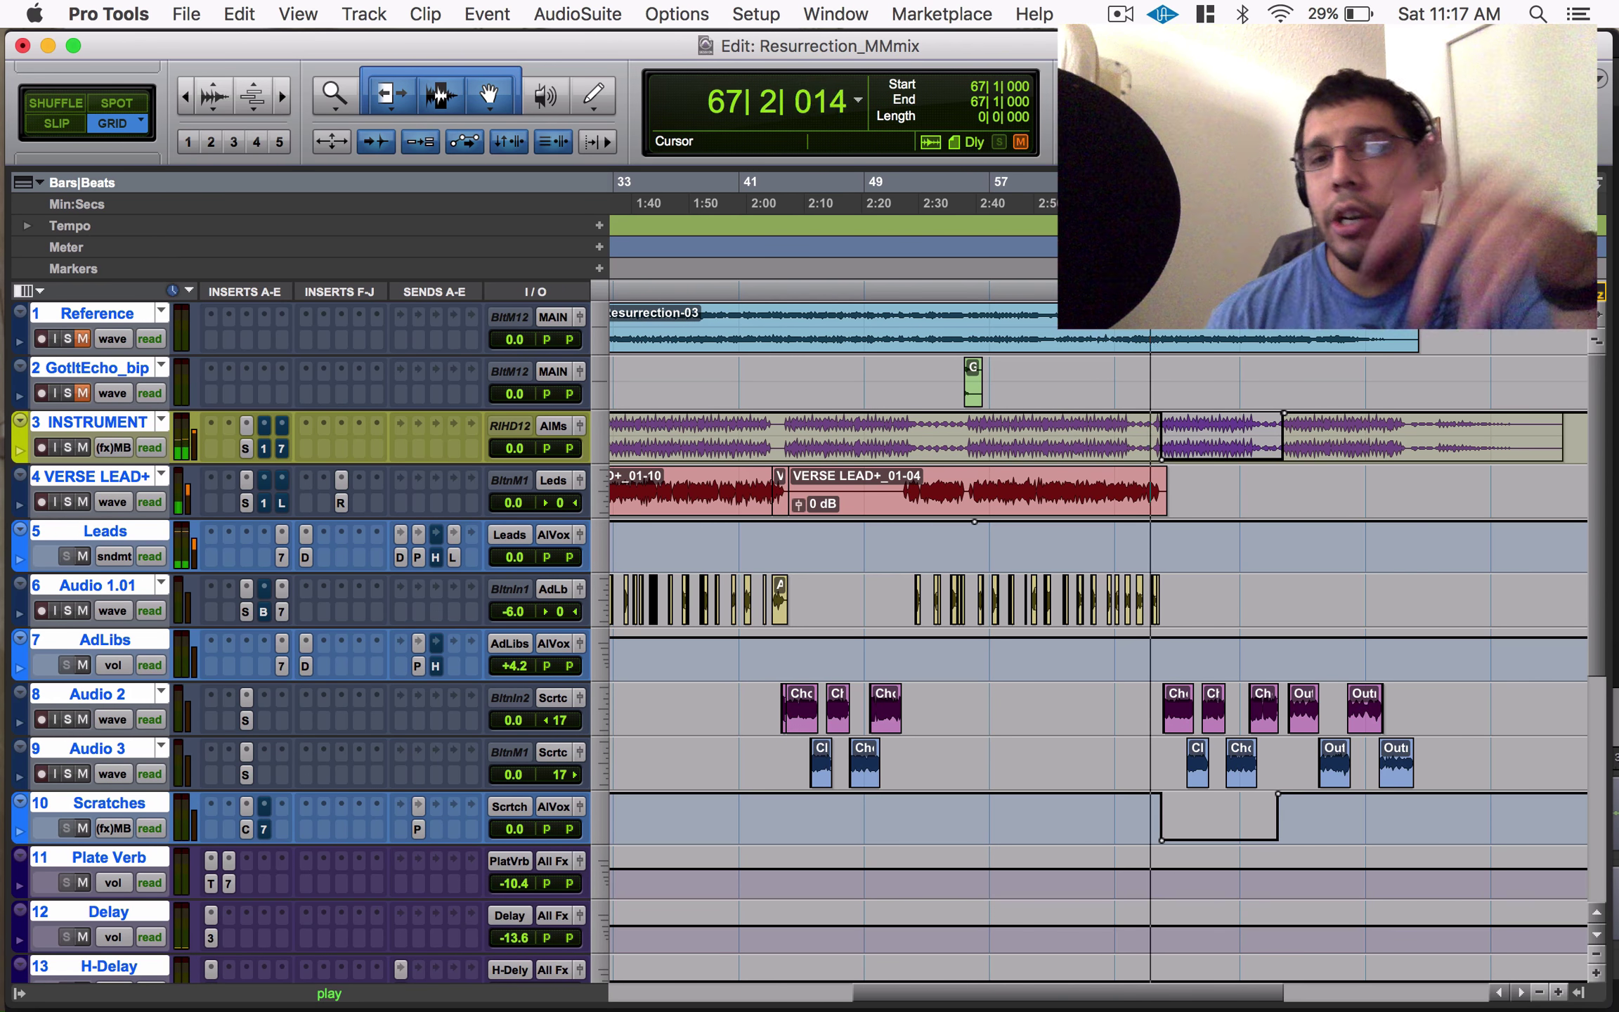
{"action": "key", "text": "space"}
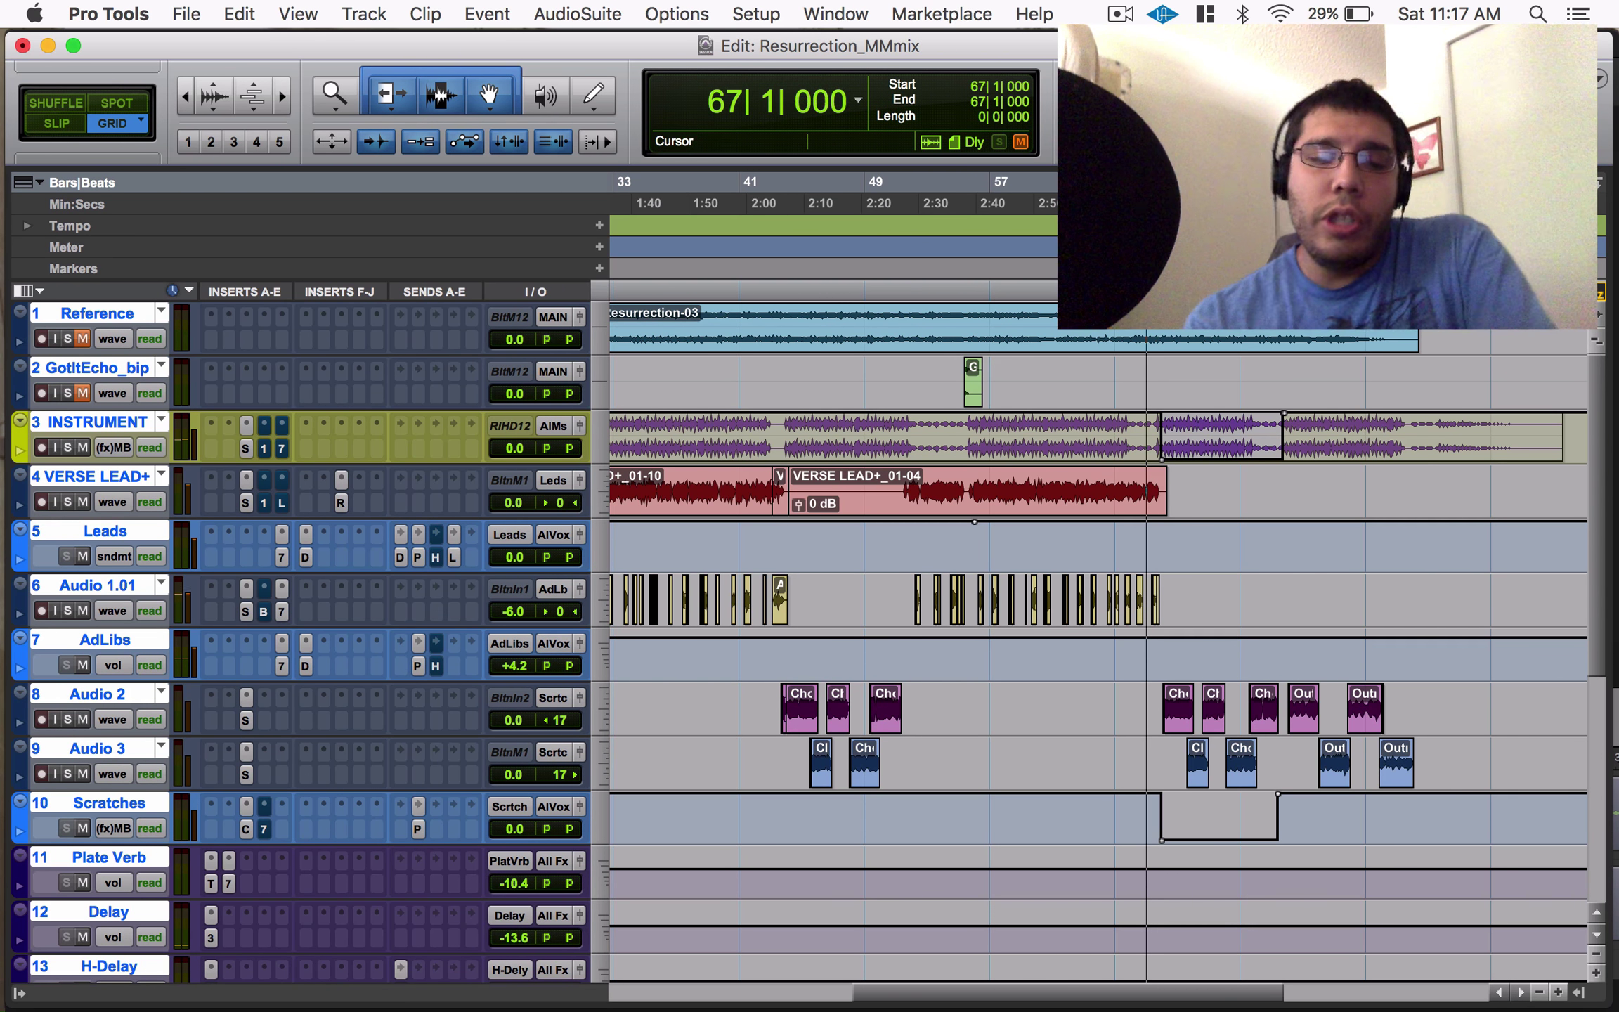
{"action": "key", "text": "super+bracketright"}
{"action": "key", "text": "super+bracketright"}
{"action": "left_click", "coordinate": [1161, 492]}
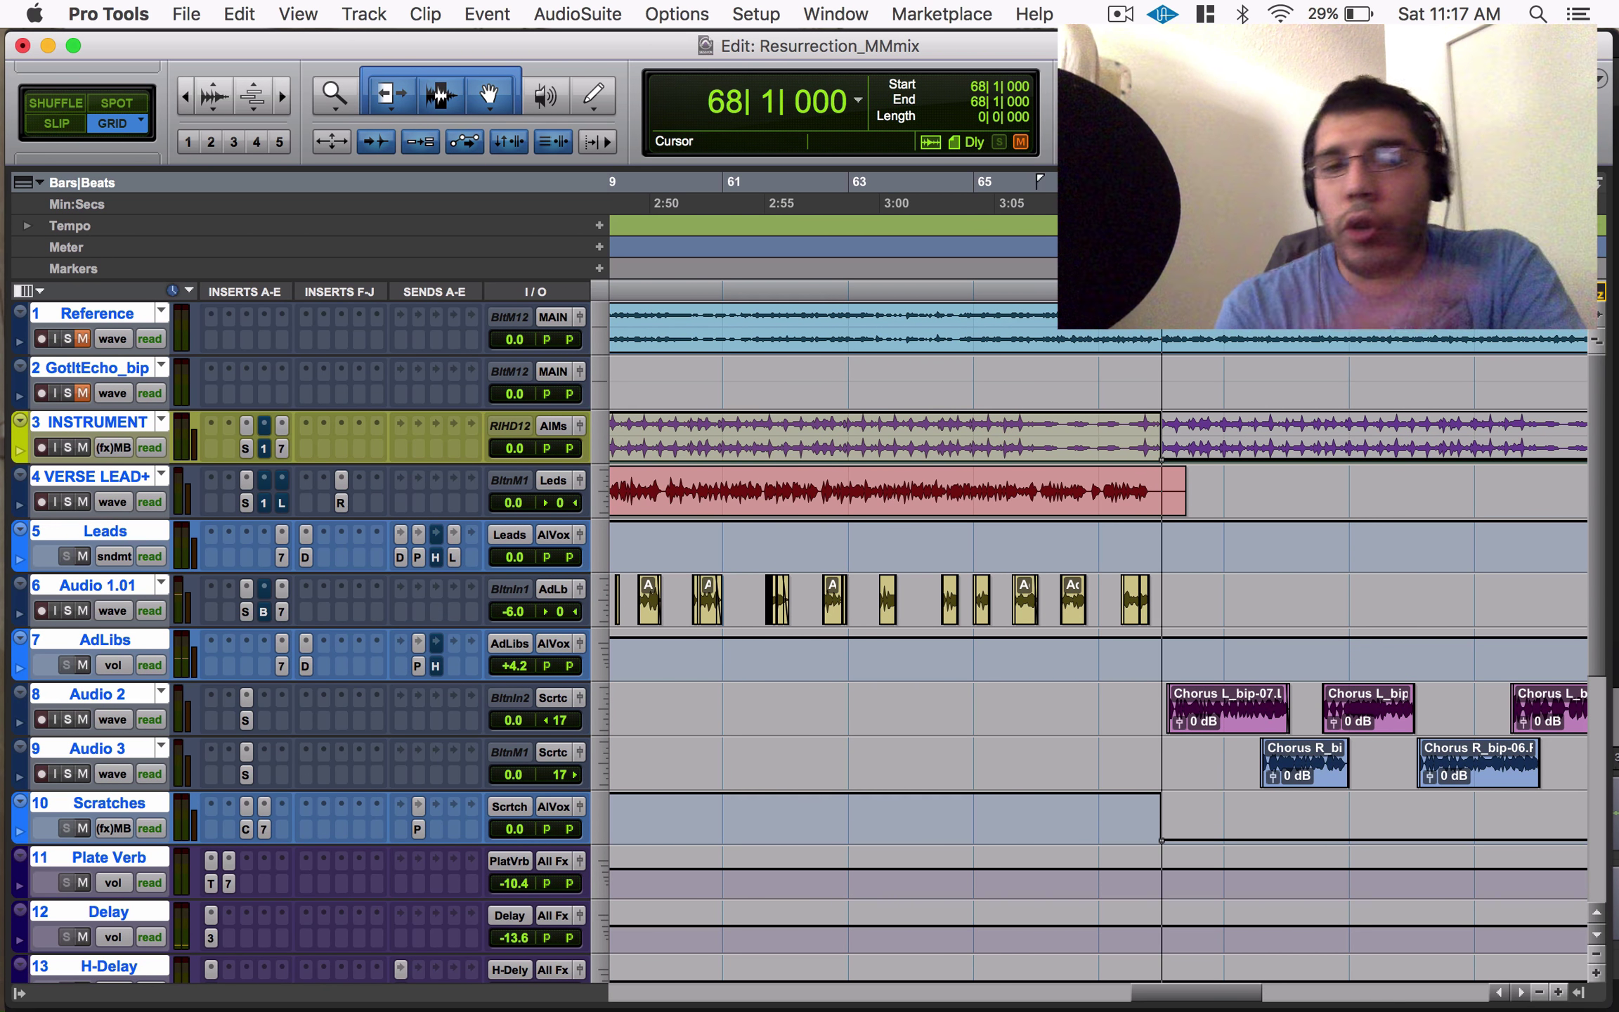
{"action": "key", "text": "ctrl+space"}
{"action": "key", "text": "space"}
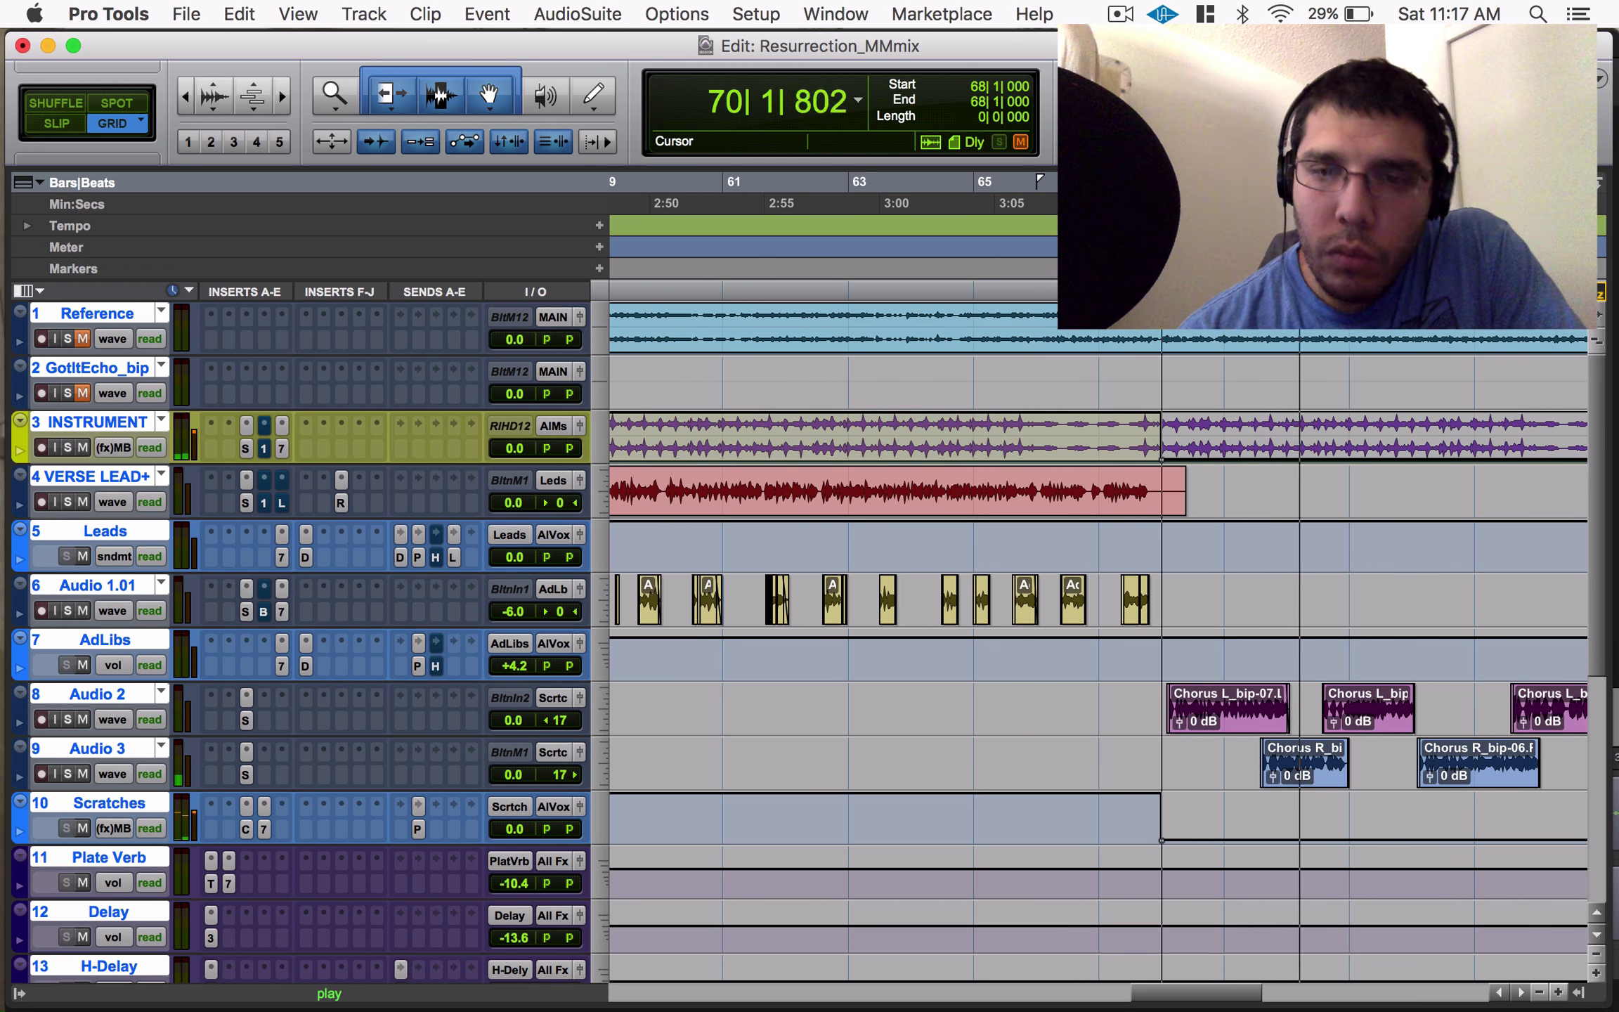
{"action": "key", "text": "space"}
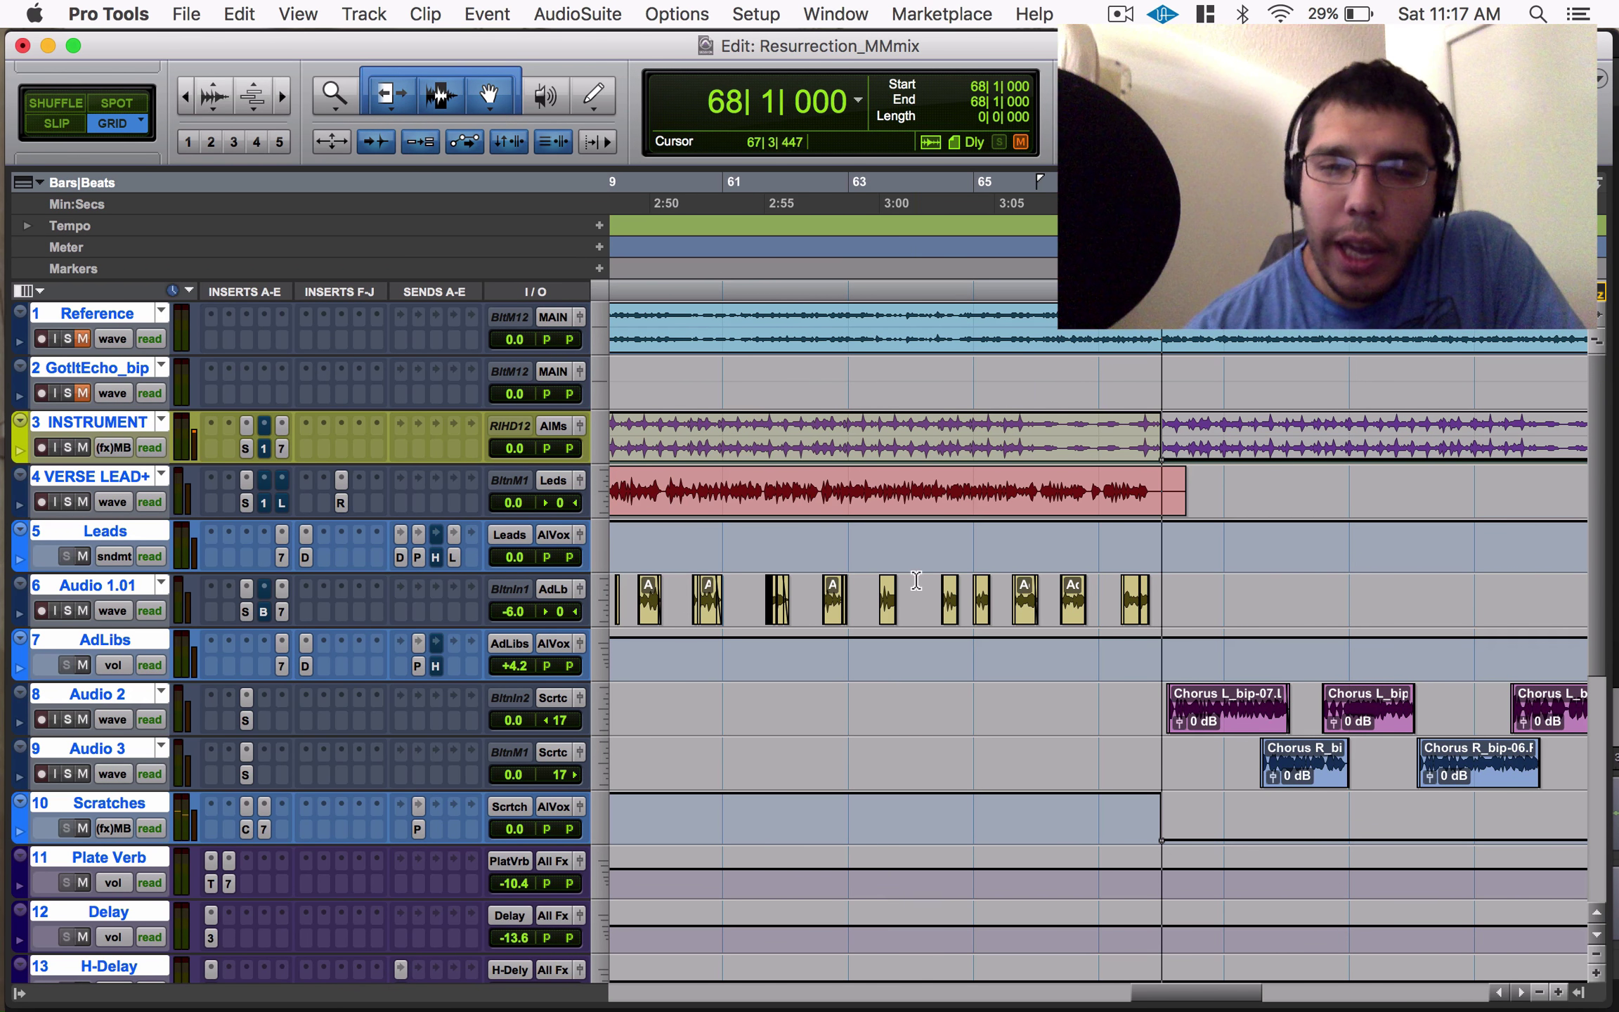
Select the short vocal fragment from 27|2|286 to 27|2|654 near the start of the second verse on the VERSE LEAD+ track.
{"action": "scroll", "coordinate": [842, 739], "scroll_direction": "left", "scroll_amount": 15}
{"action": "scroll", "coordinate": [843, 738], "scroll_direction": "down", "scroll_amount": 1}
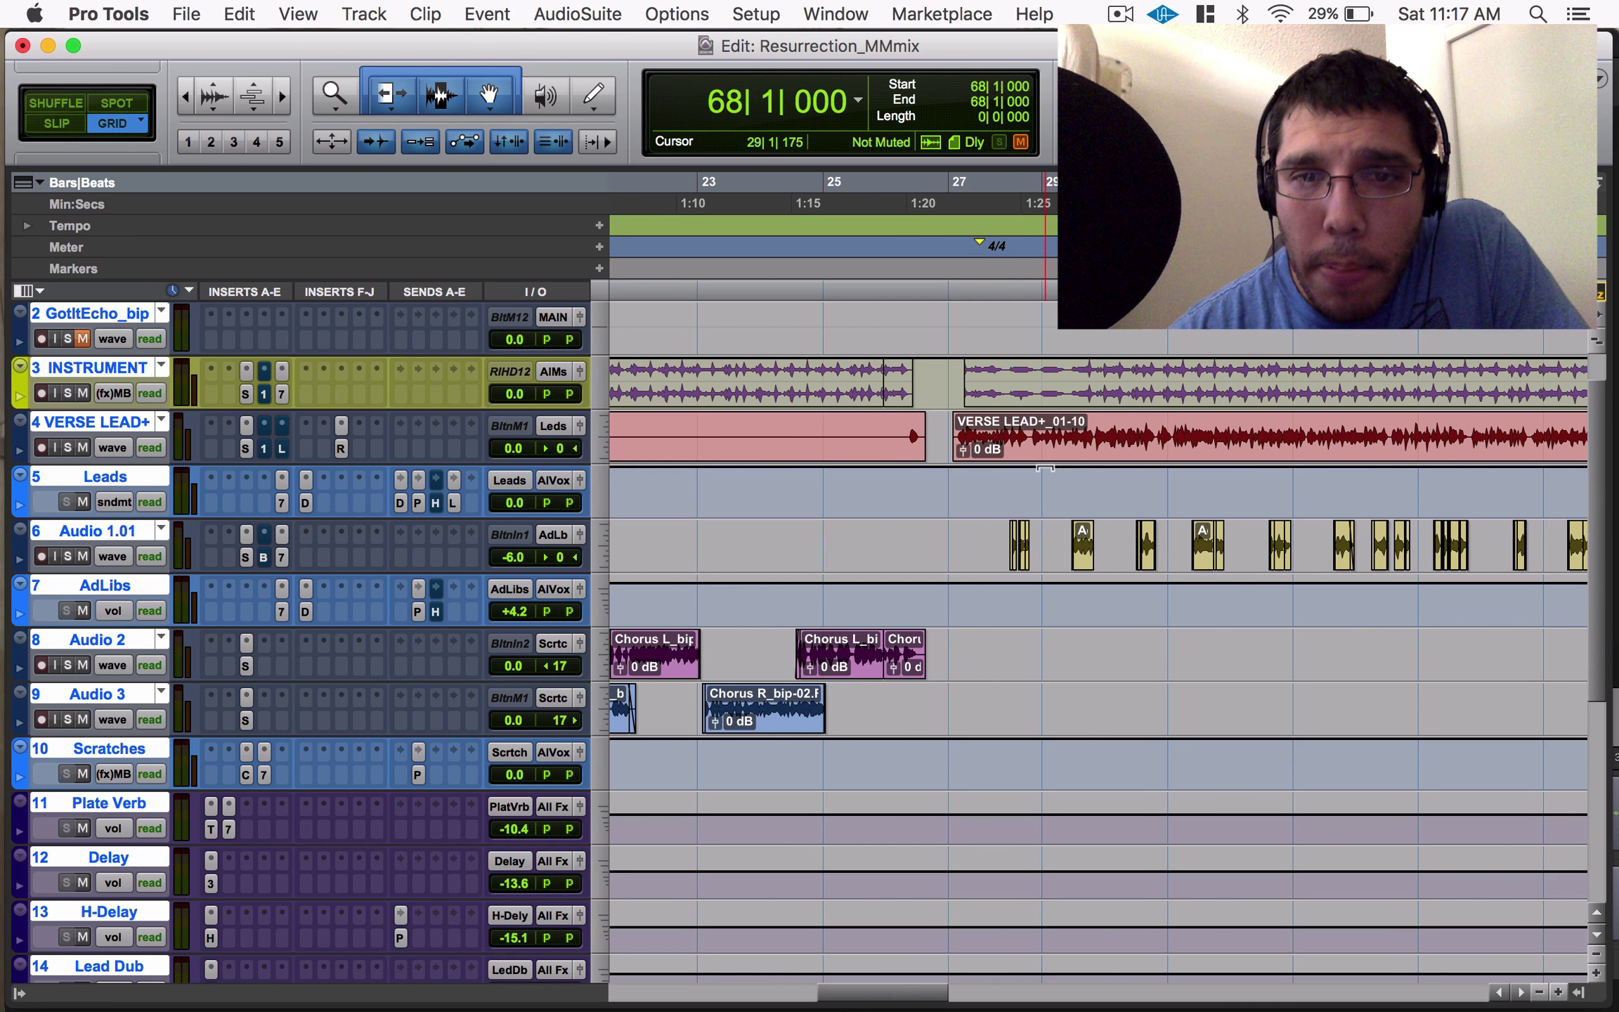
{"action": "scroll", "coordinate": [1045, 468], "scroll_direction": "up", "scroll_amount": 1}
{"action": "scroll", "coordinate": [997, 511], "scroll_direction": "up", "scroll_amount": 4}
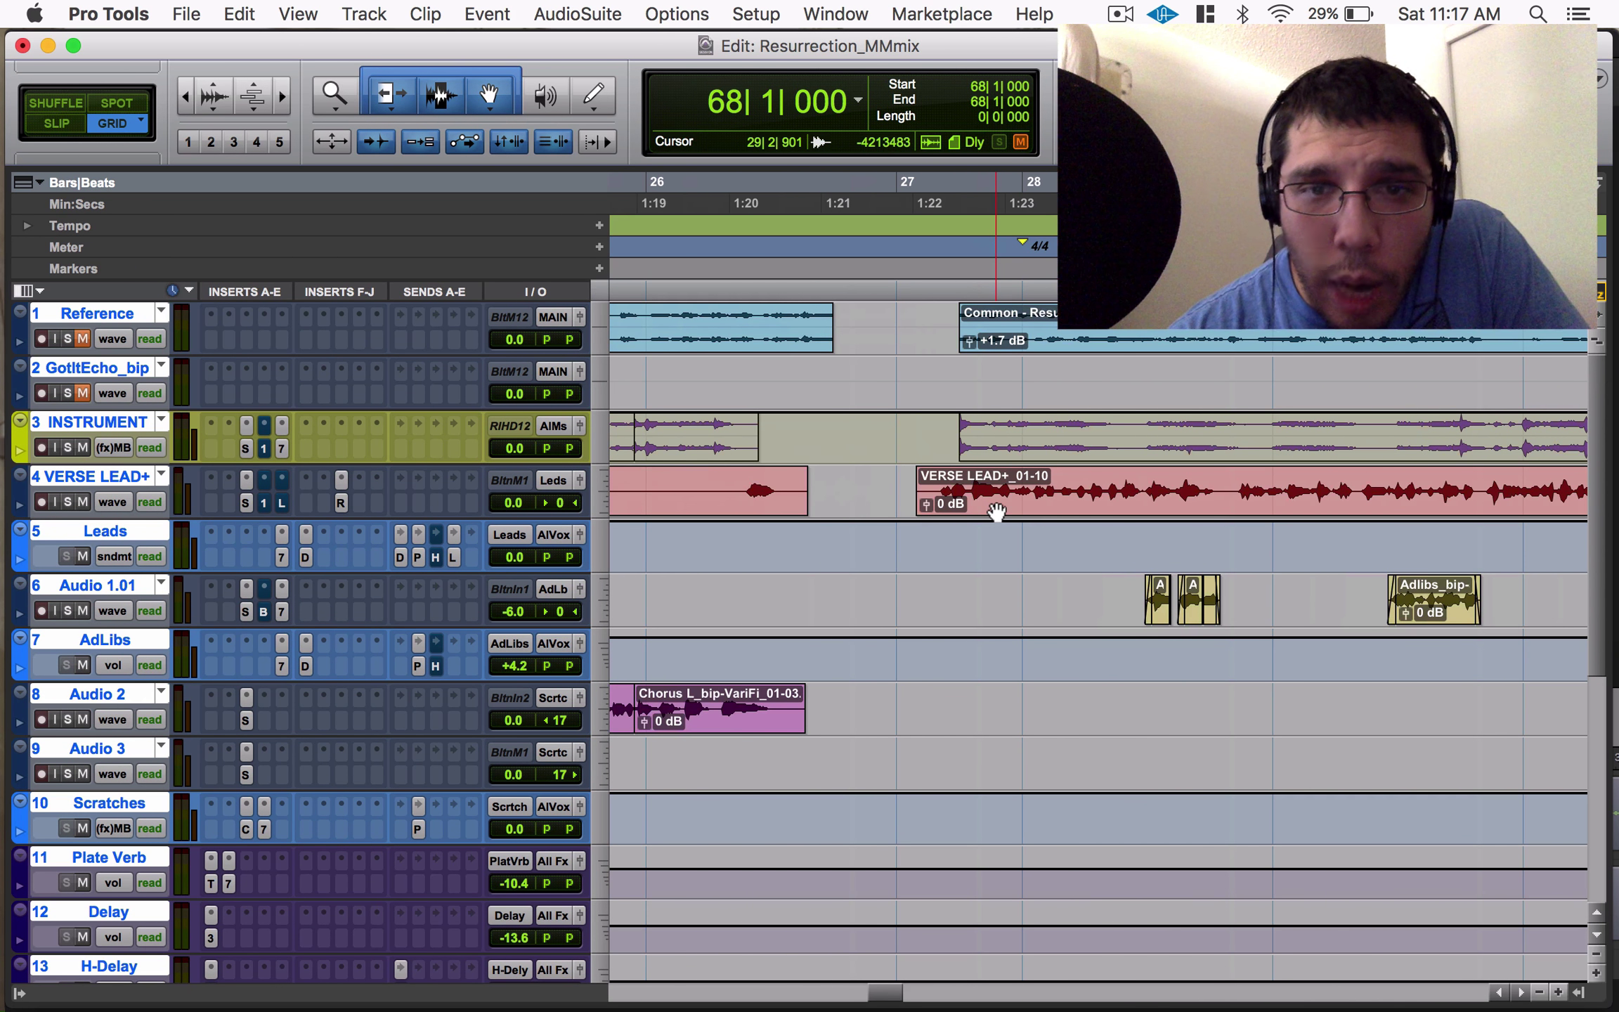
{"action": "scroll", "coordinate": [1115, 562], "scroll_direction": "up", "scroll_amount": 3}
{"action": "left_click_drag", "start_coordinate": [1101, 485], "coordinate": [1150, 492]}
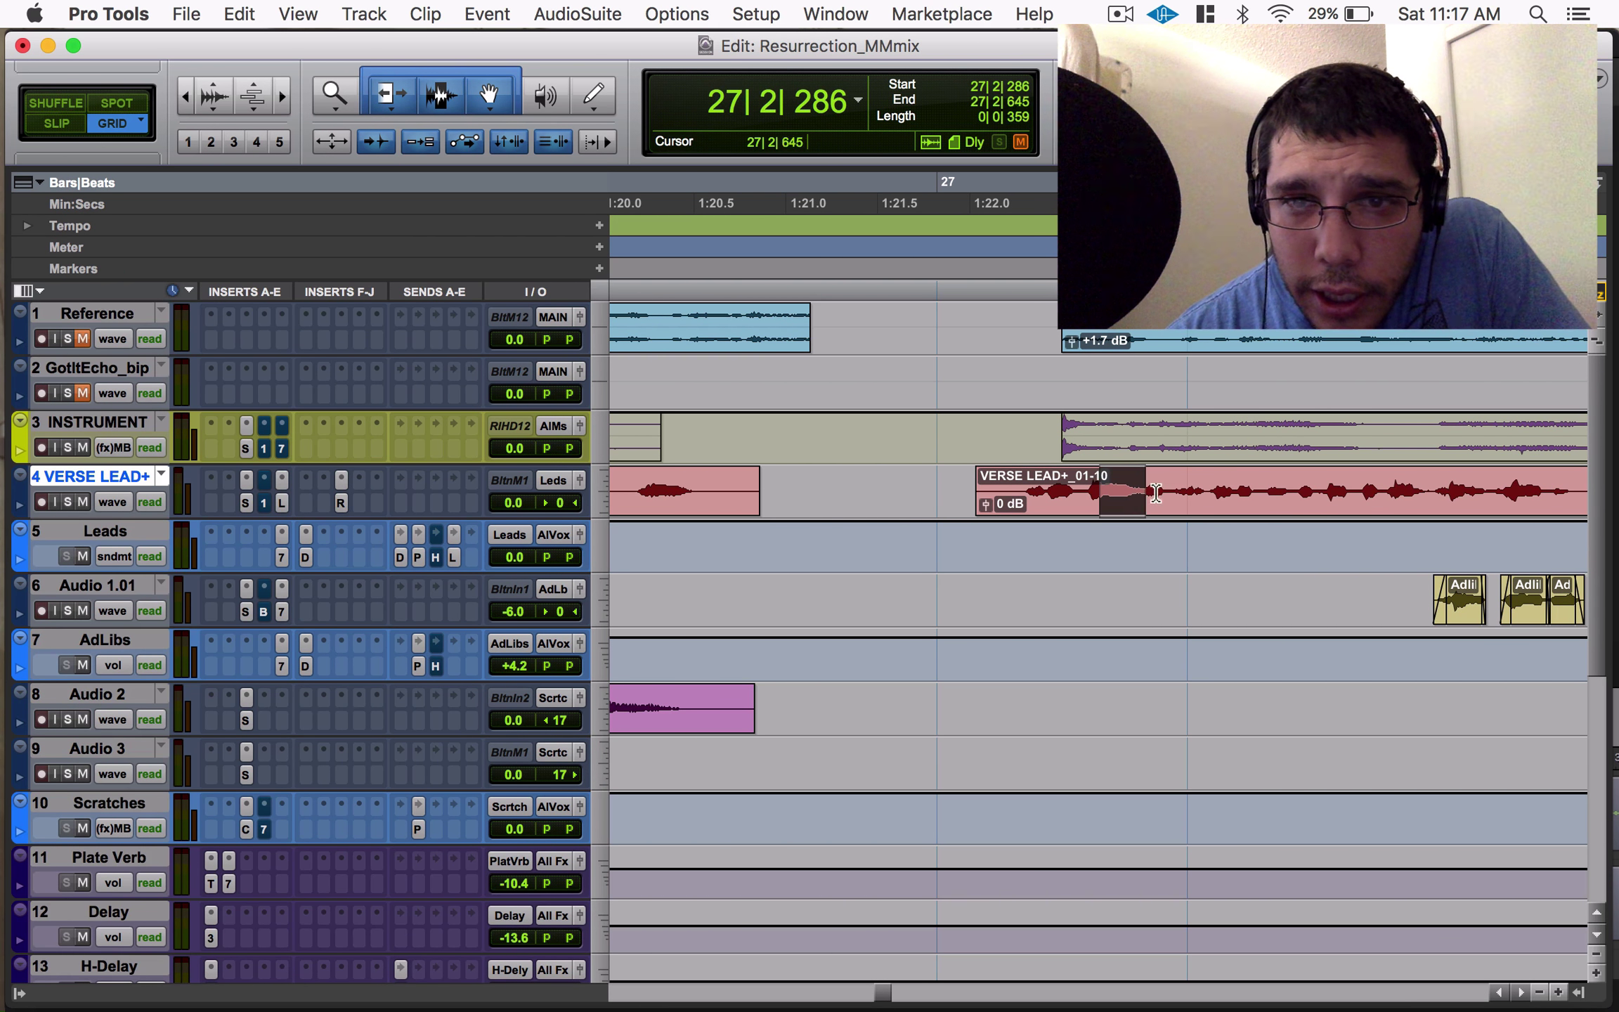
Solo the VERSE LEAD+ track and play the selected vocal fragment on its own.
{"action": "scroll", "coordinate": [696, 474], "scroll_direction": "left", "scroll_amount": 3}
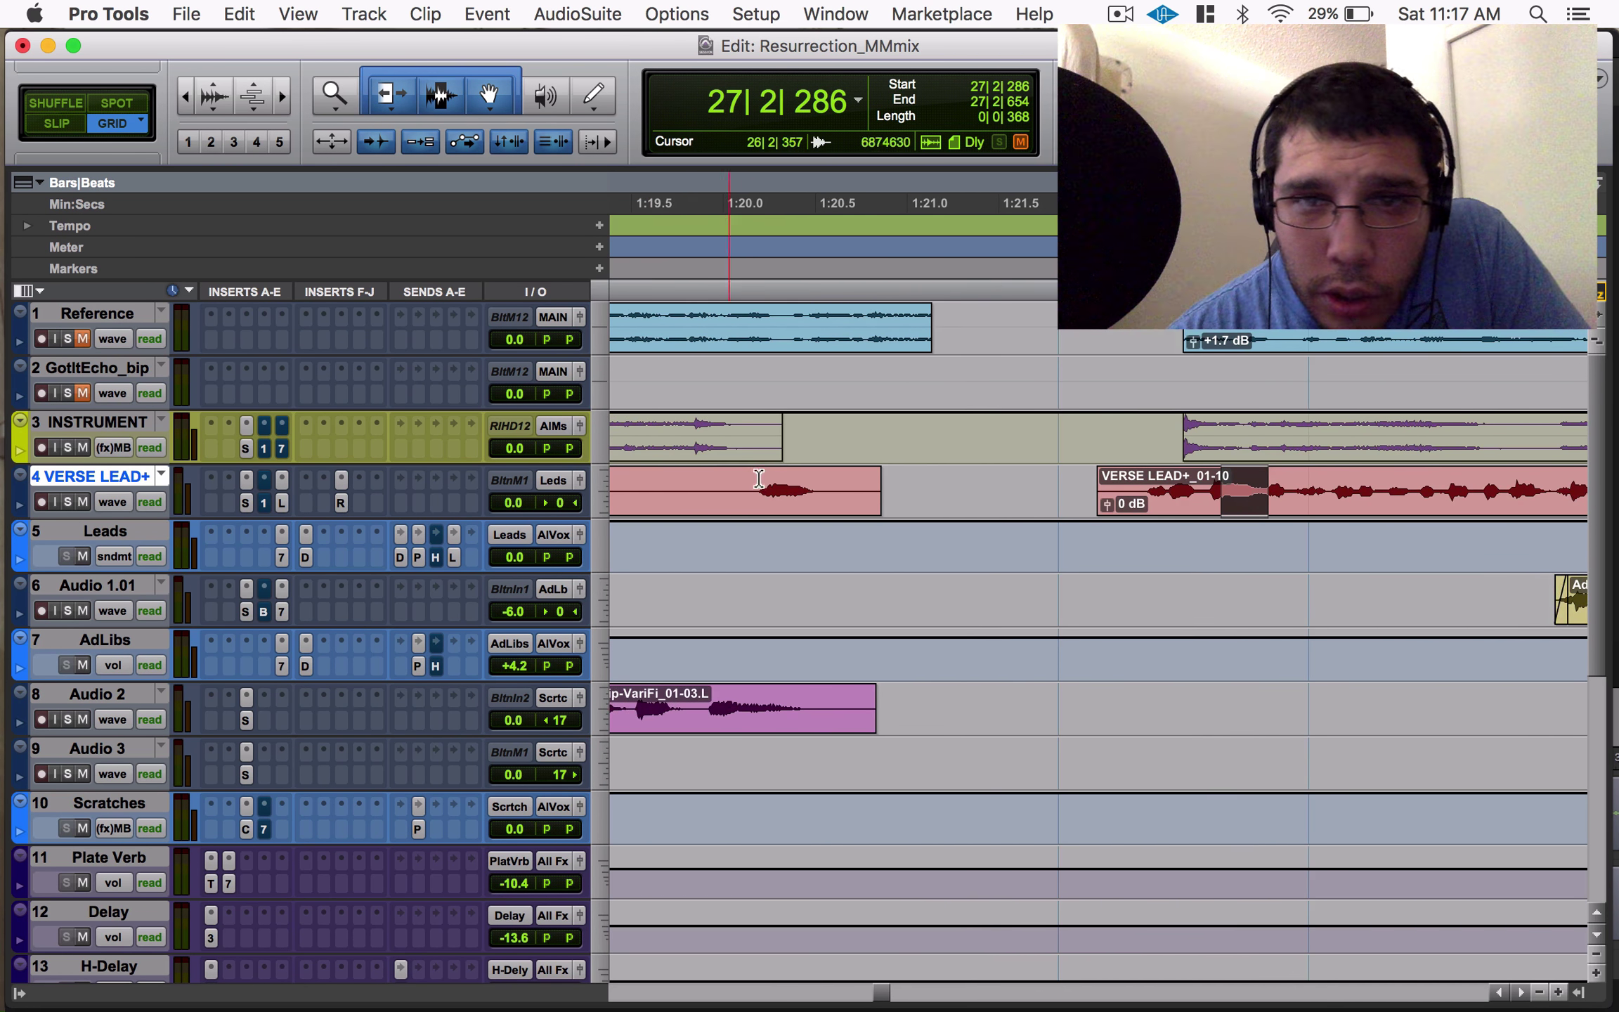
{"action": "left_click", "coordinate": [66, 498]}
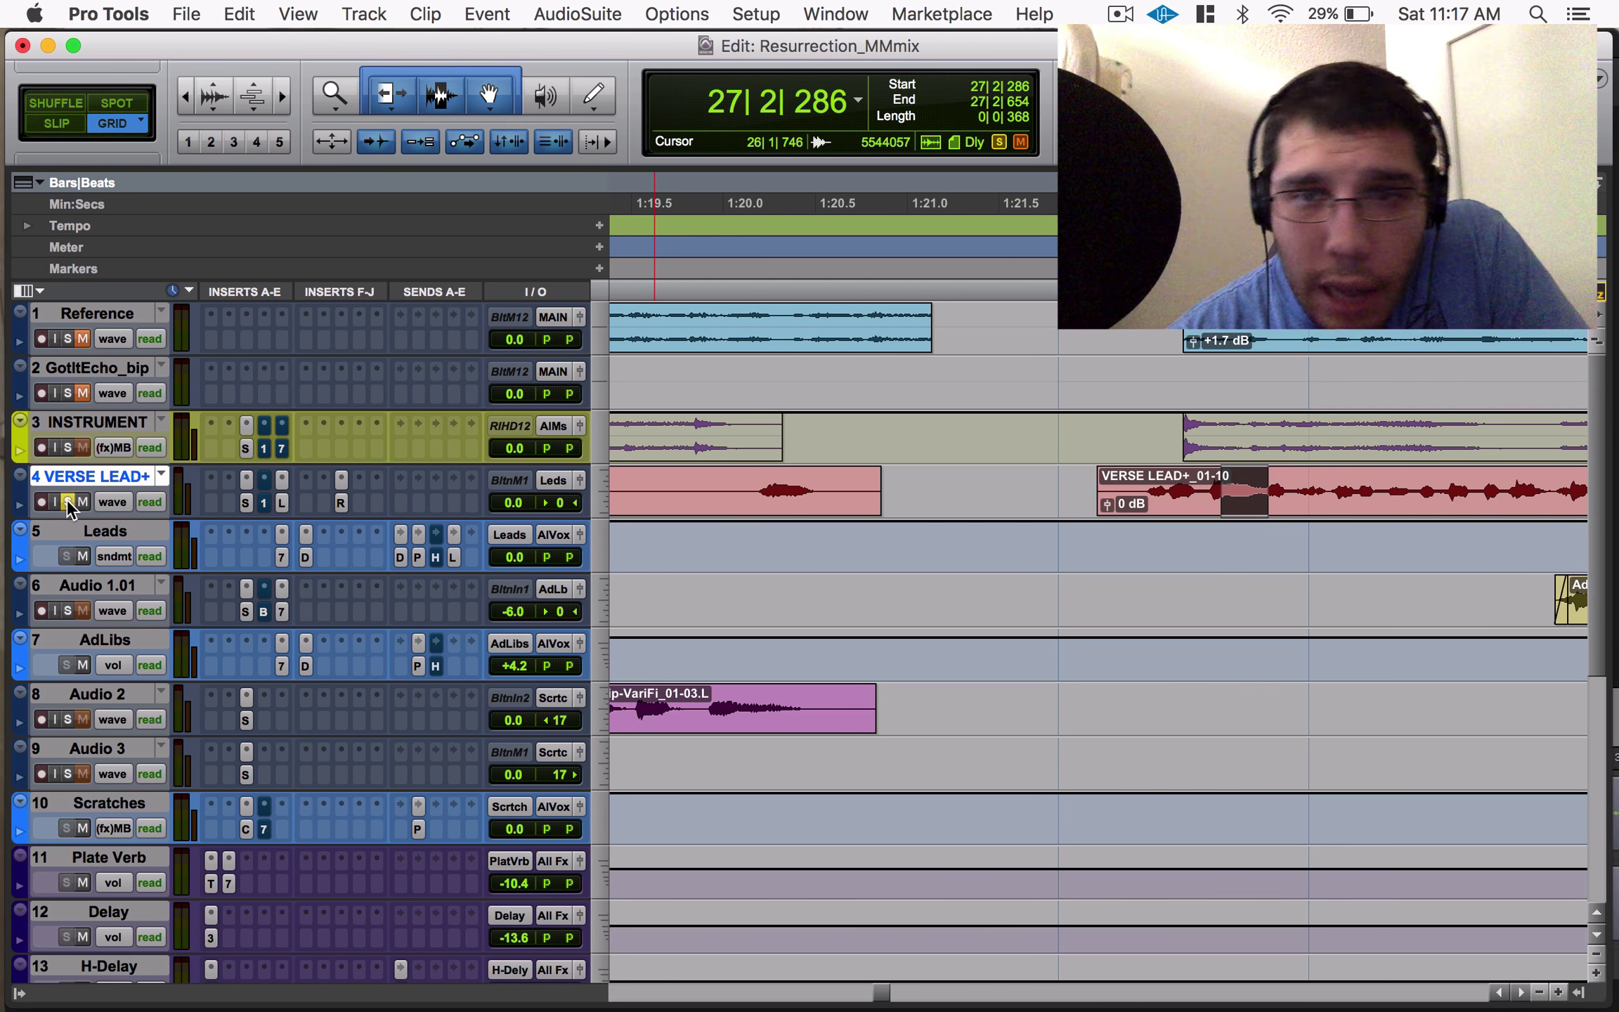
{"action": "key", "text": "space"}
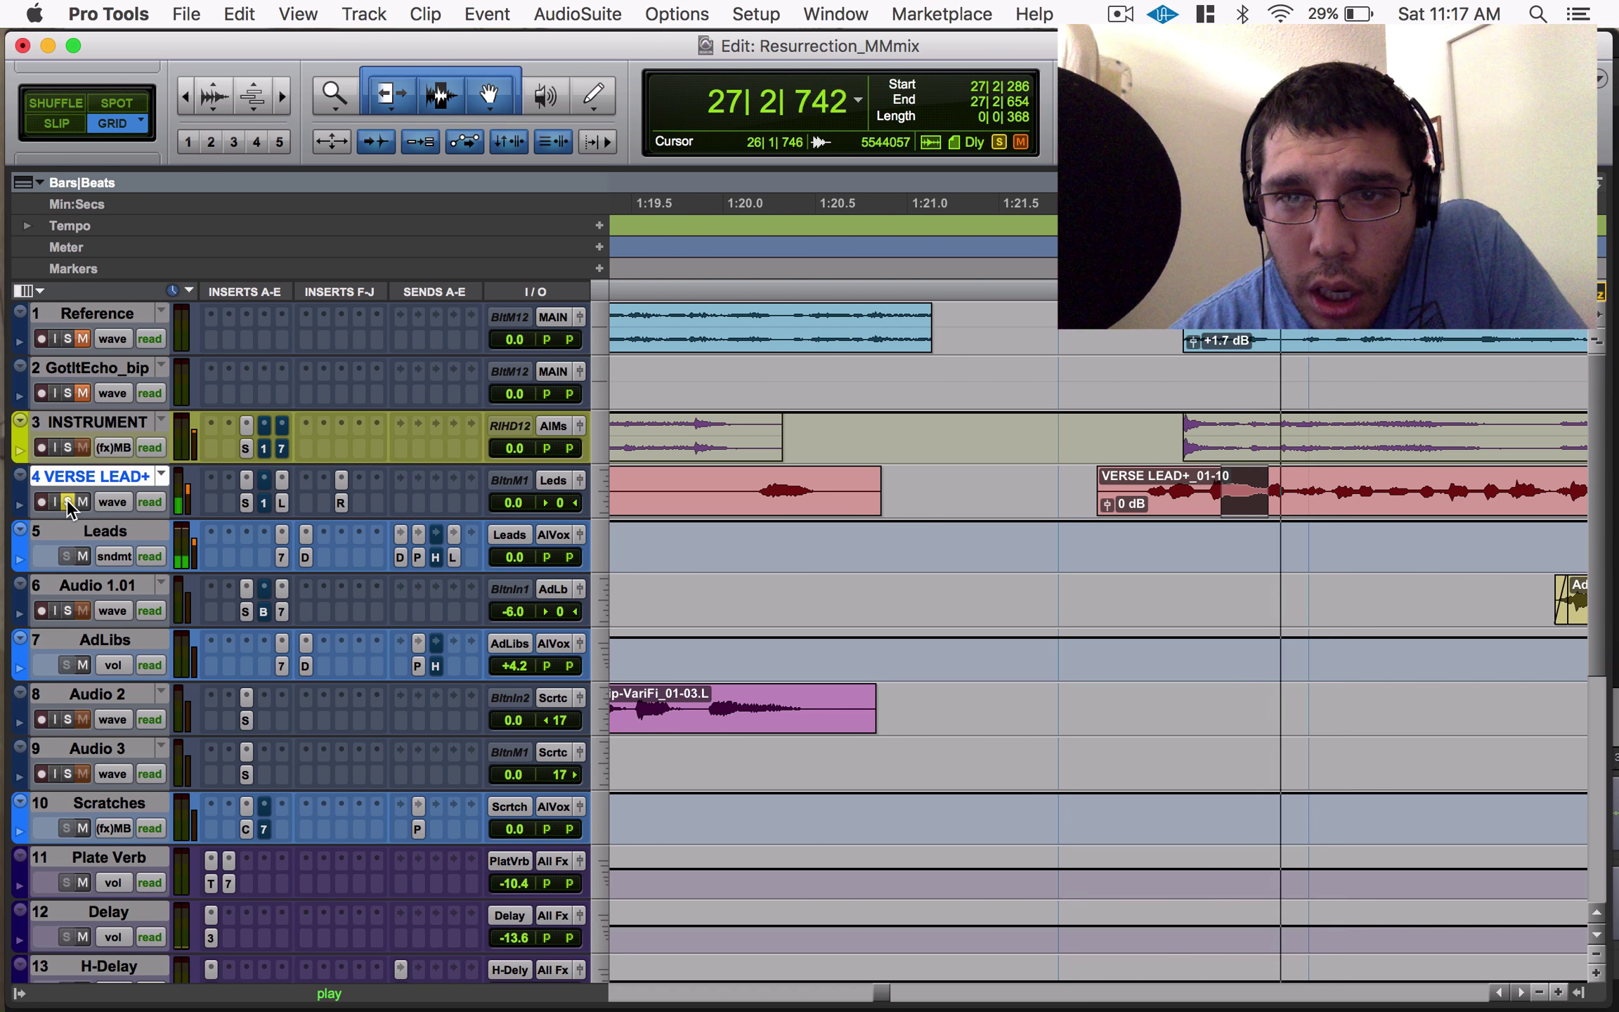
{"action": "key", "text": "space"}
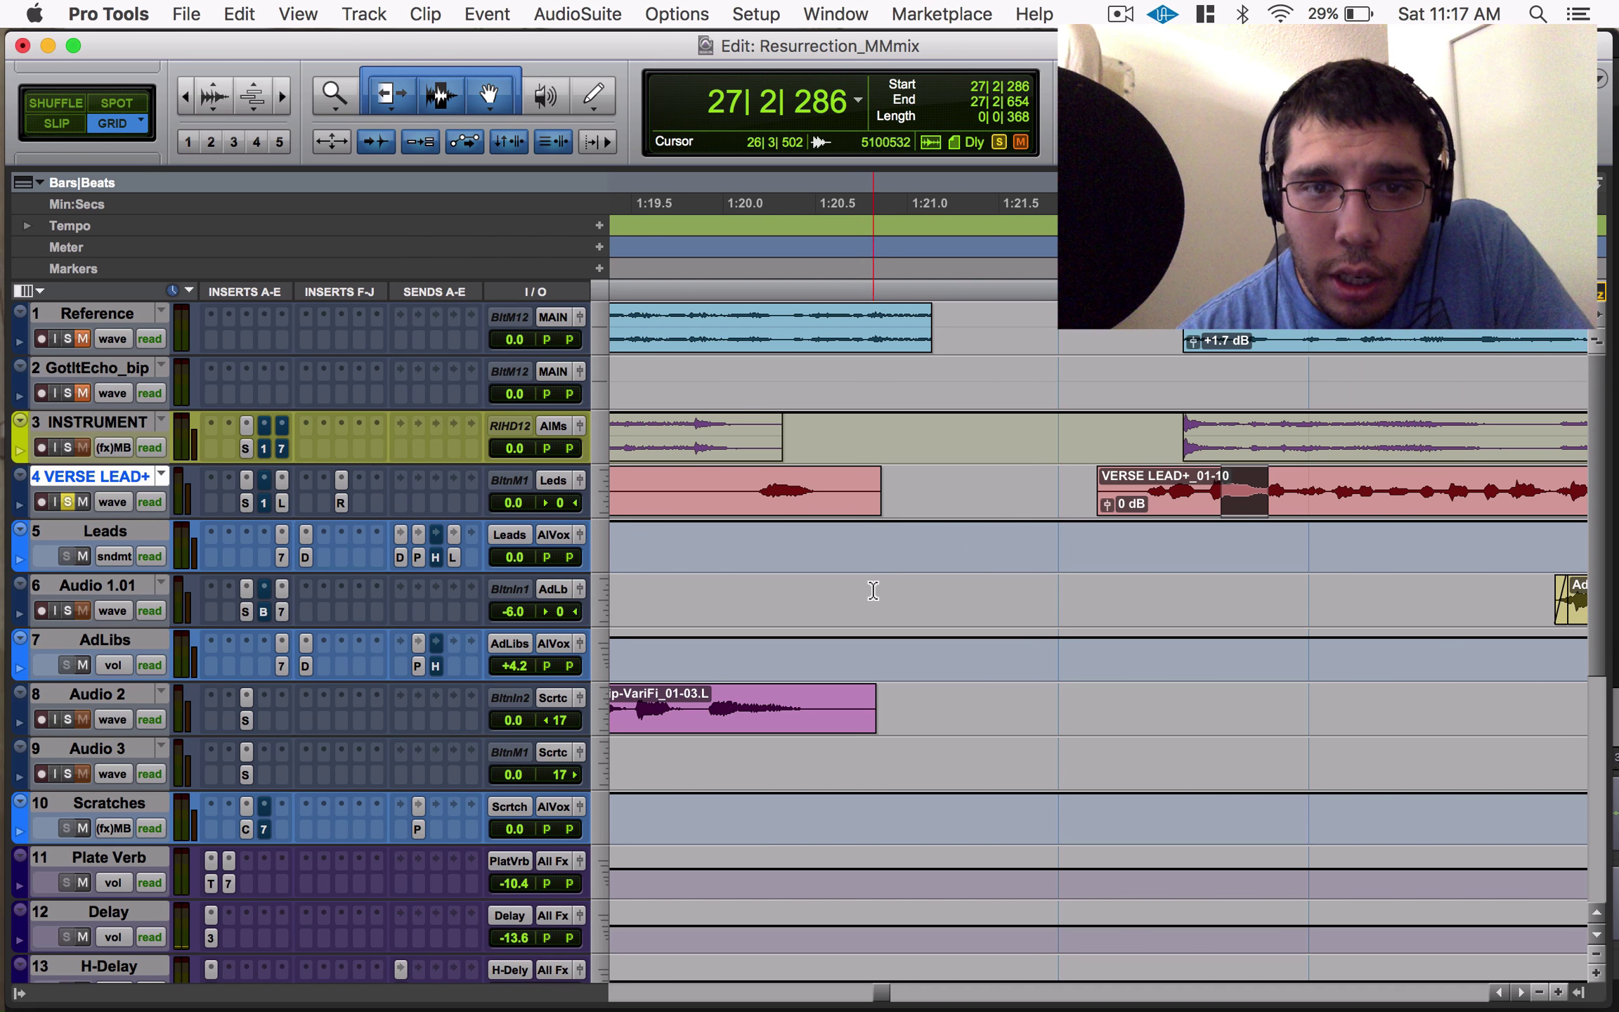
Copy the vocal fragment to Audio 1.01 at 26|4|685, accepting the automation mismatch.
{"action": "left_click", "coordinate": [1022, 595]}
{"action": "key", "text": "super+v"}
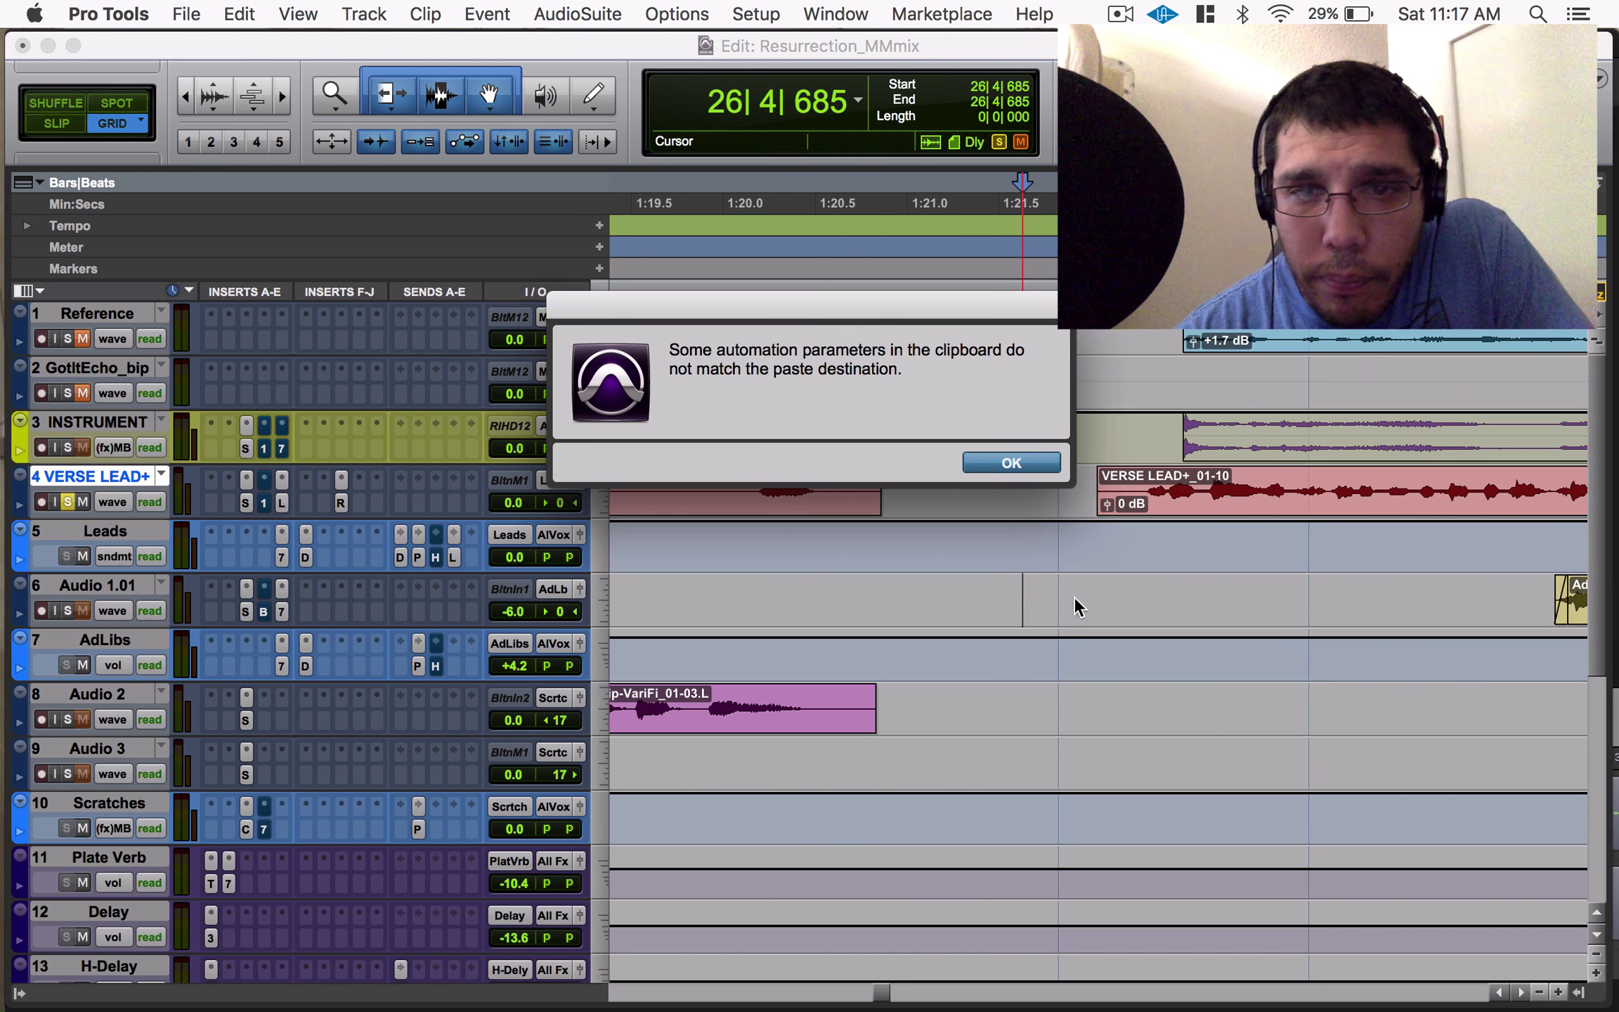
{"action": "left_click", "coordinate": [1026, 462]}
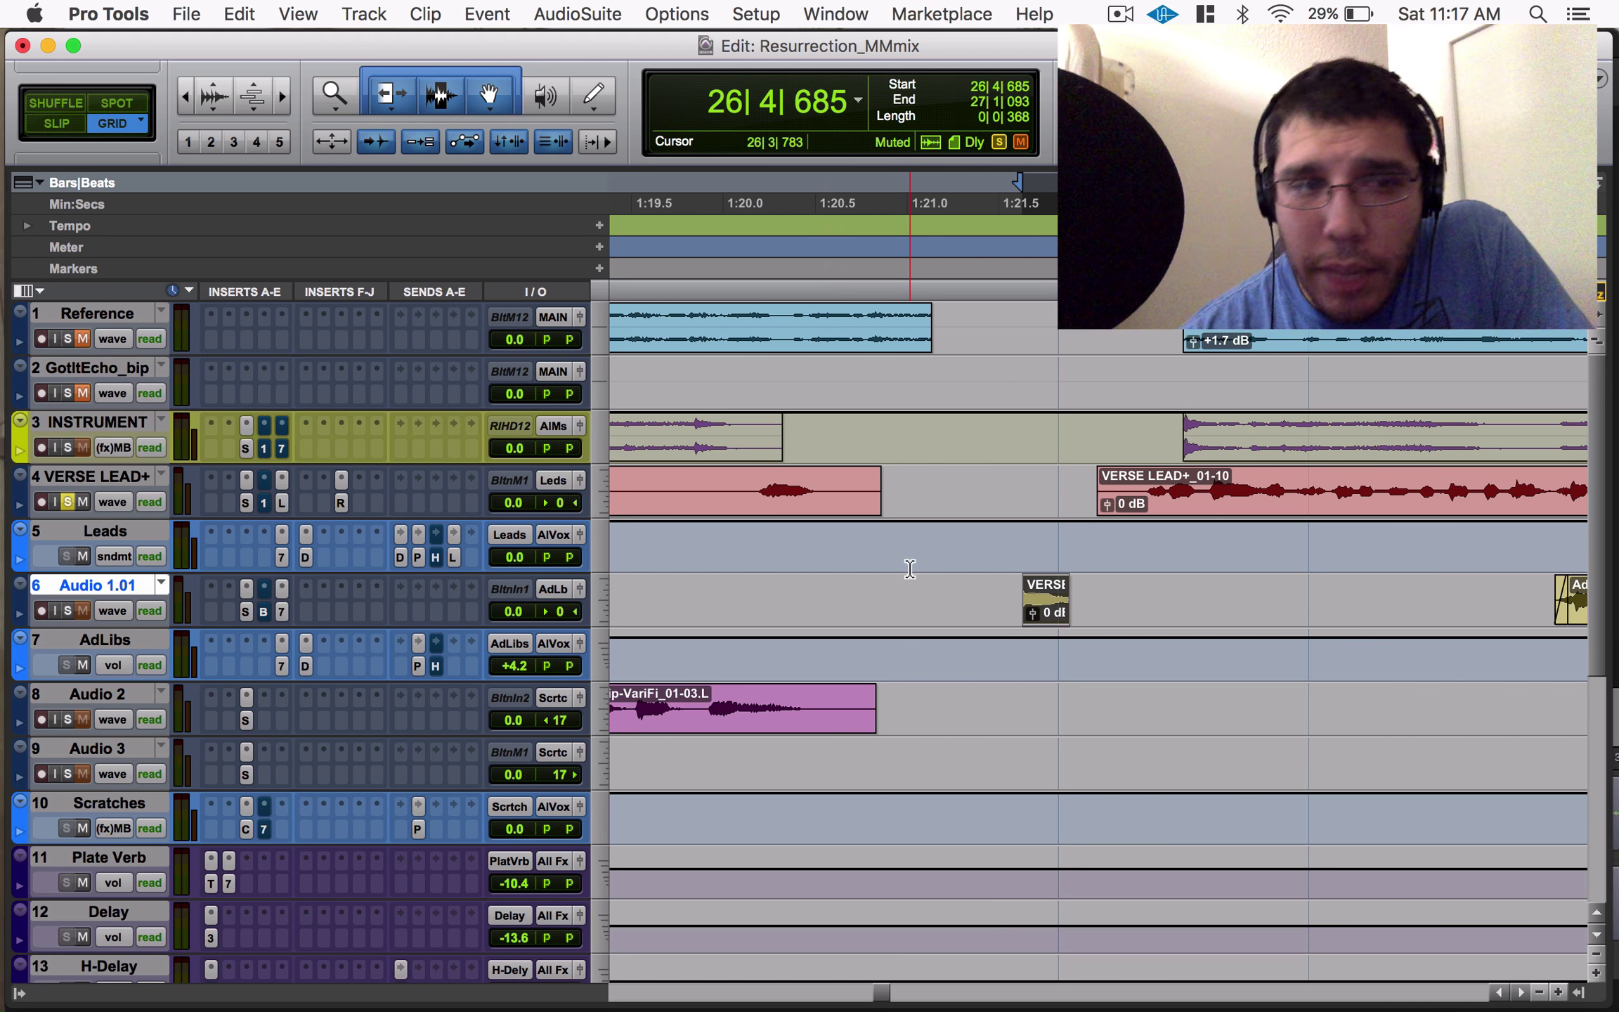
Extend the pasted fragment's selection to 28|2|246 and render D-Verb over it with 0.0 dB input gain and the Church algorithm.
{"action": "left_click", "coordinate": [1309, 597], "text": "shift"}
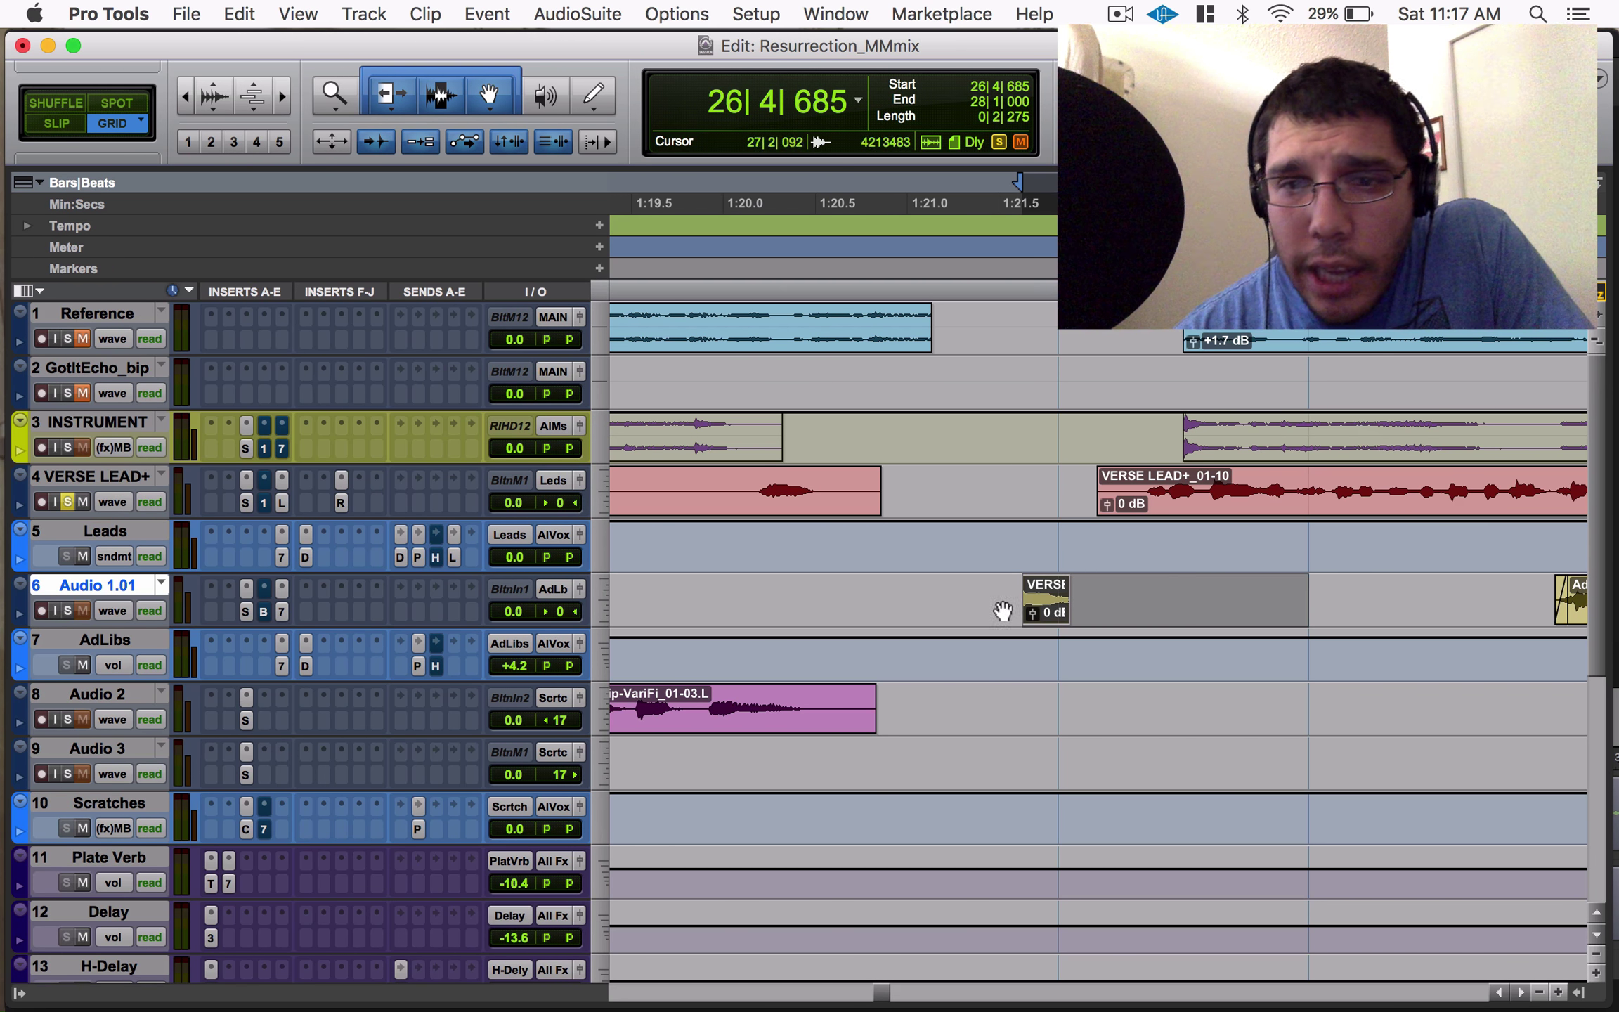
{"action": "left_click", "coordinate": [1465, 578], "text": "shift"}
{"action": "left_click", "coordinate": [641, 12]}
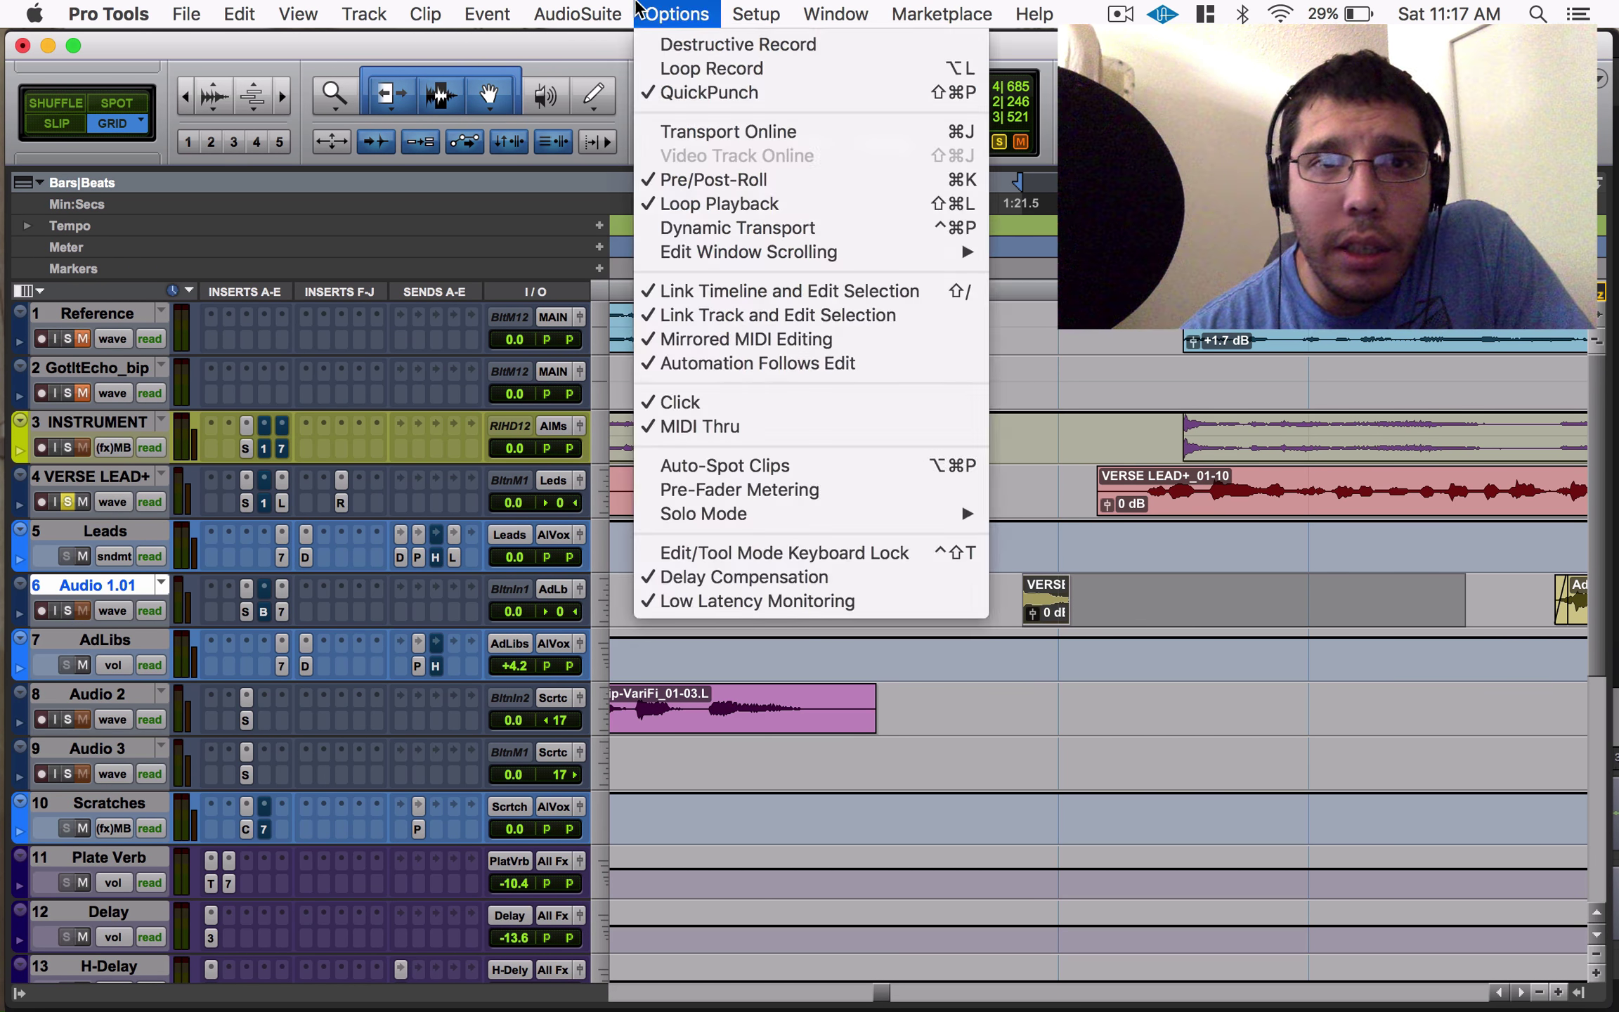
{"action": "mouse_move", "coordinate": [601, 117]}
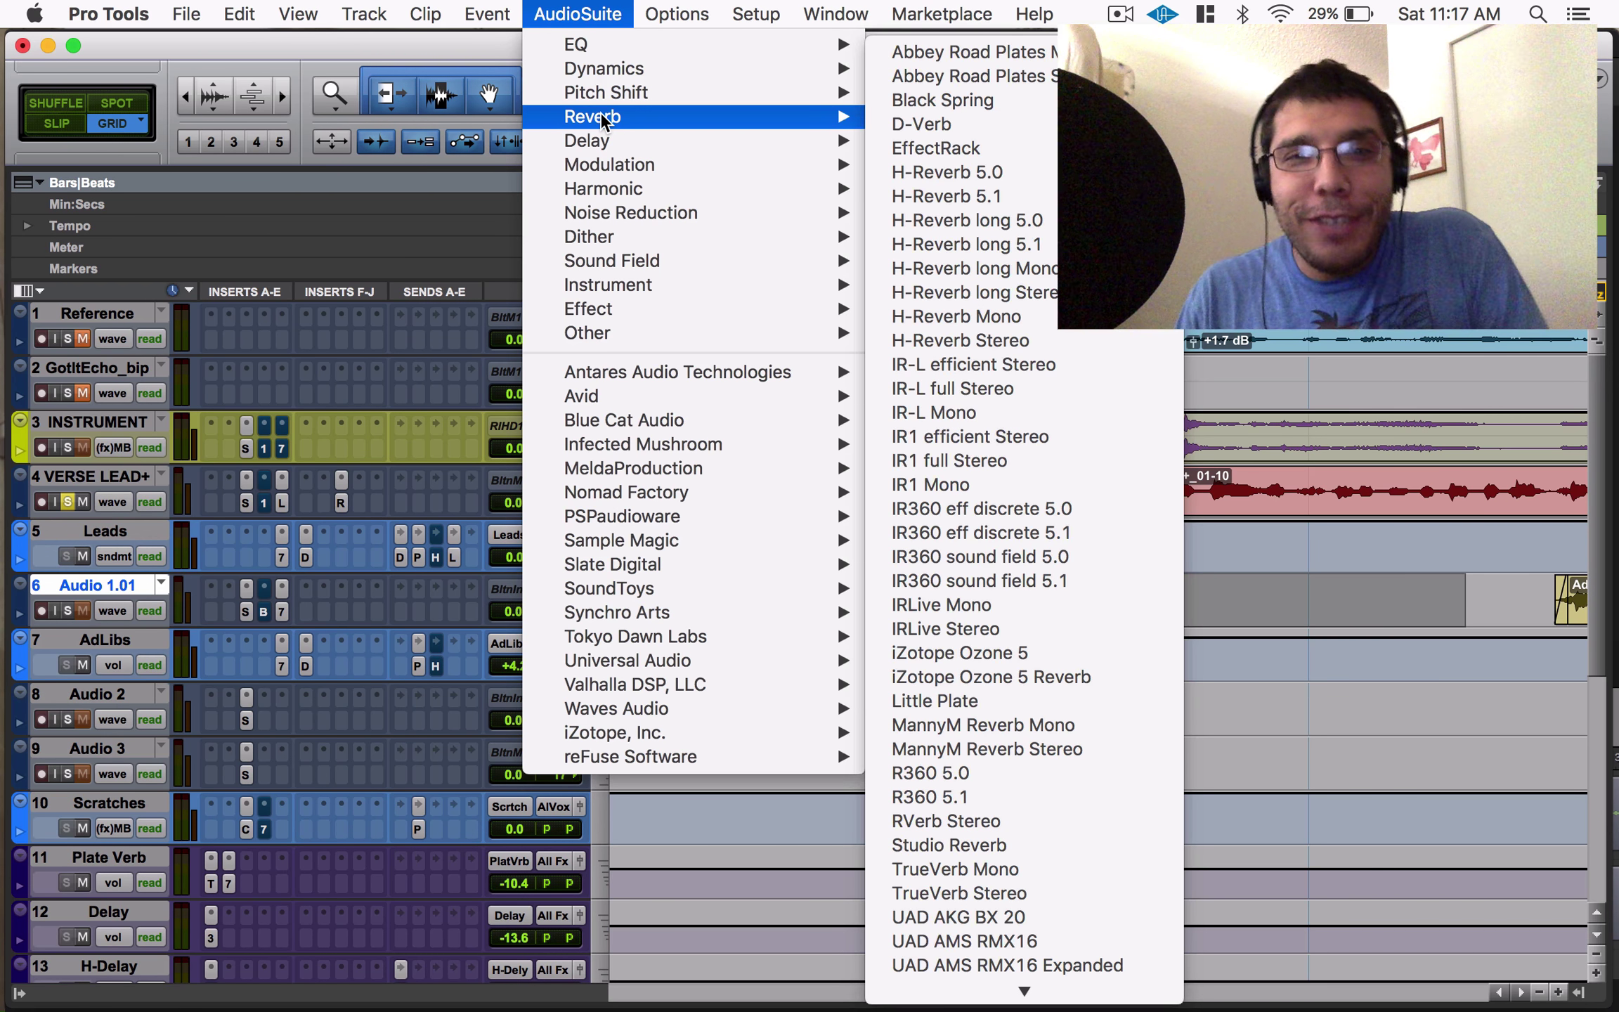
{"action": "left_click", "coordinate": [957, 127]}
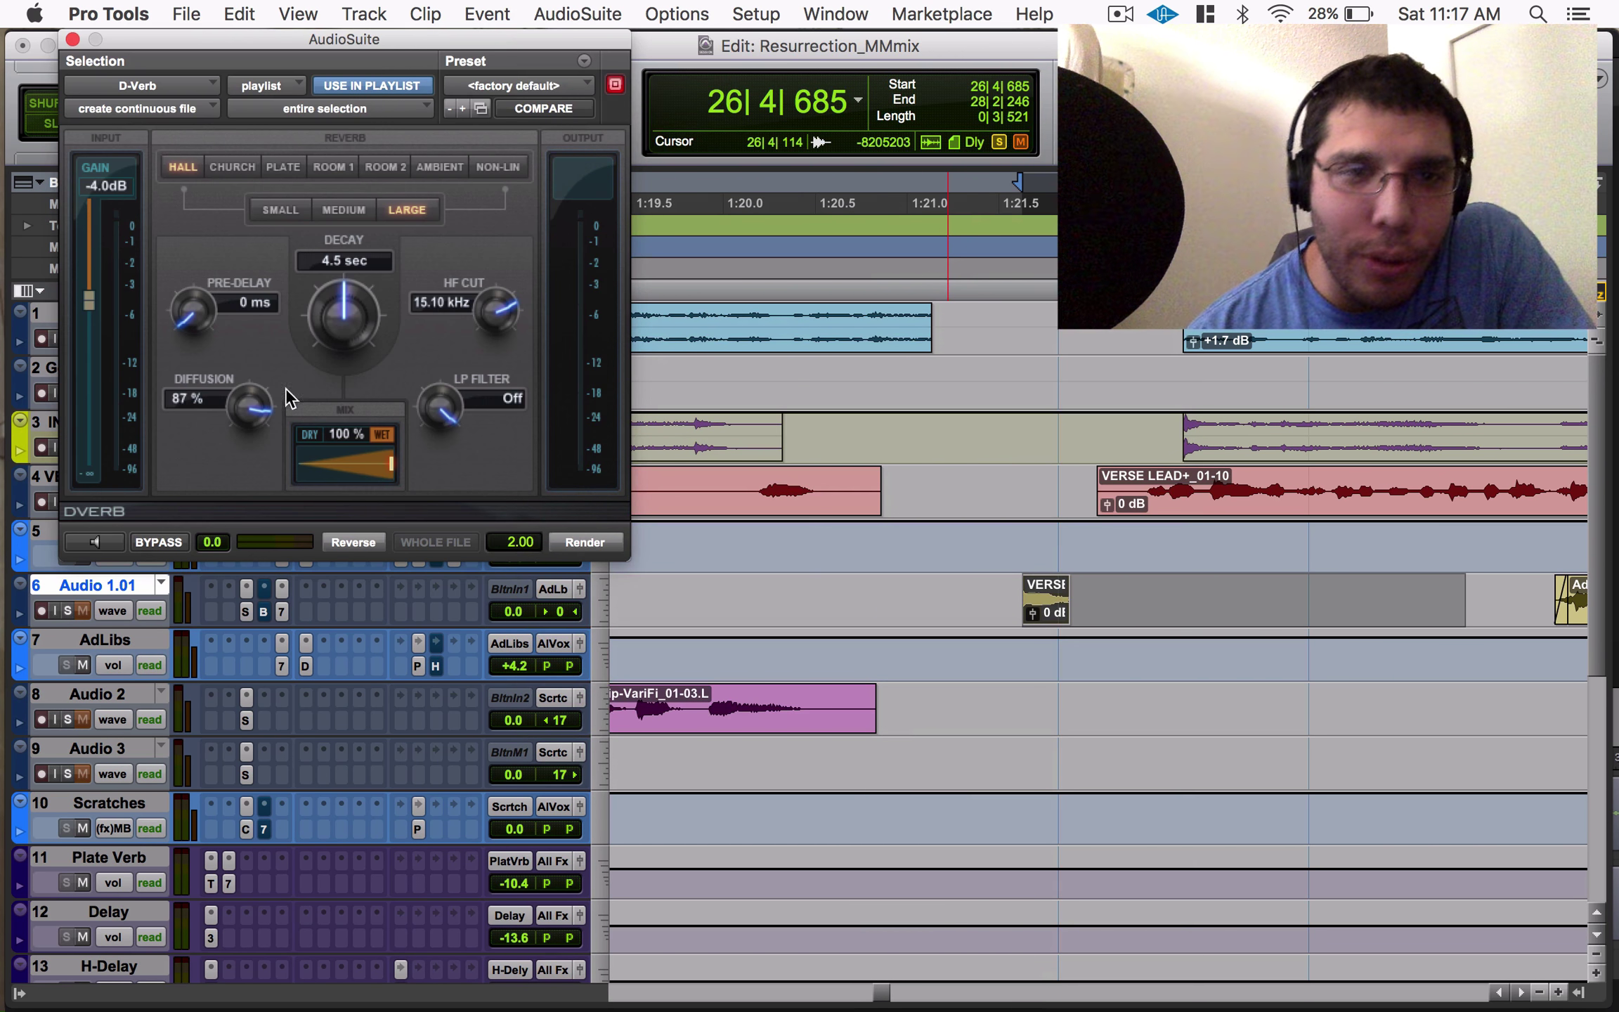
{"action": "left_click", "coordinate": [375, 465]}
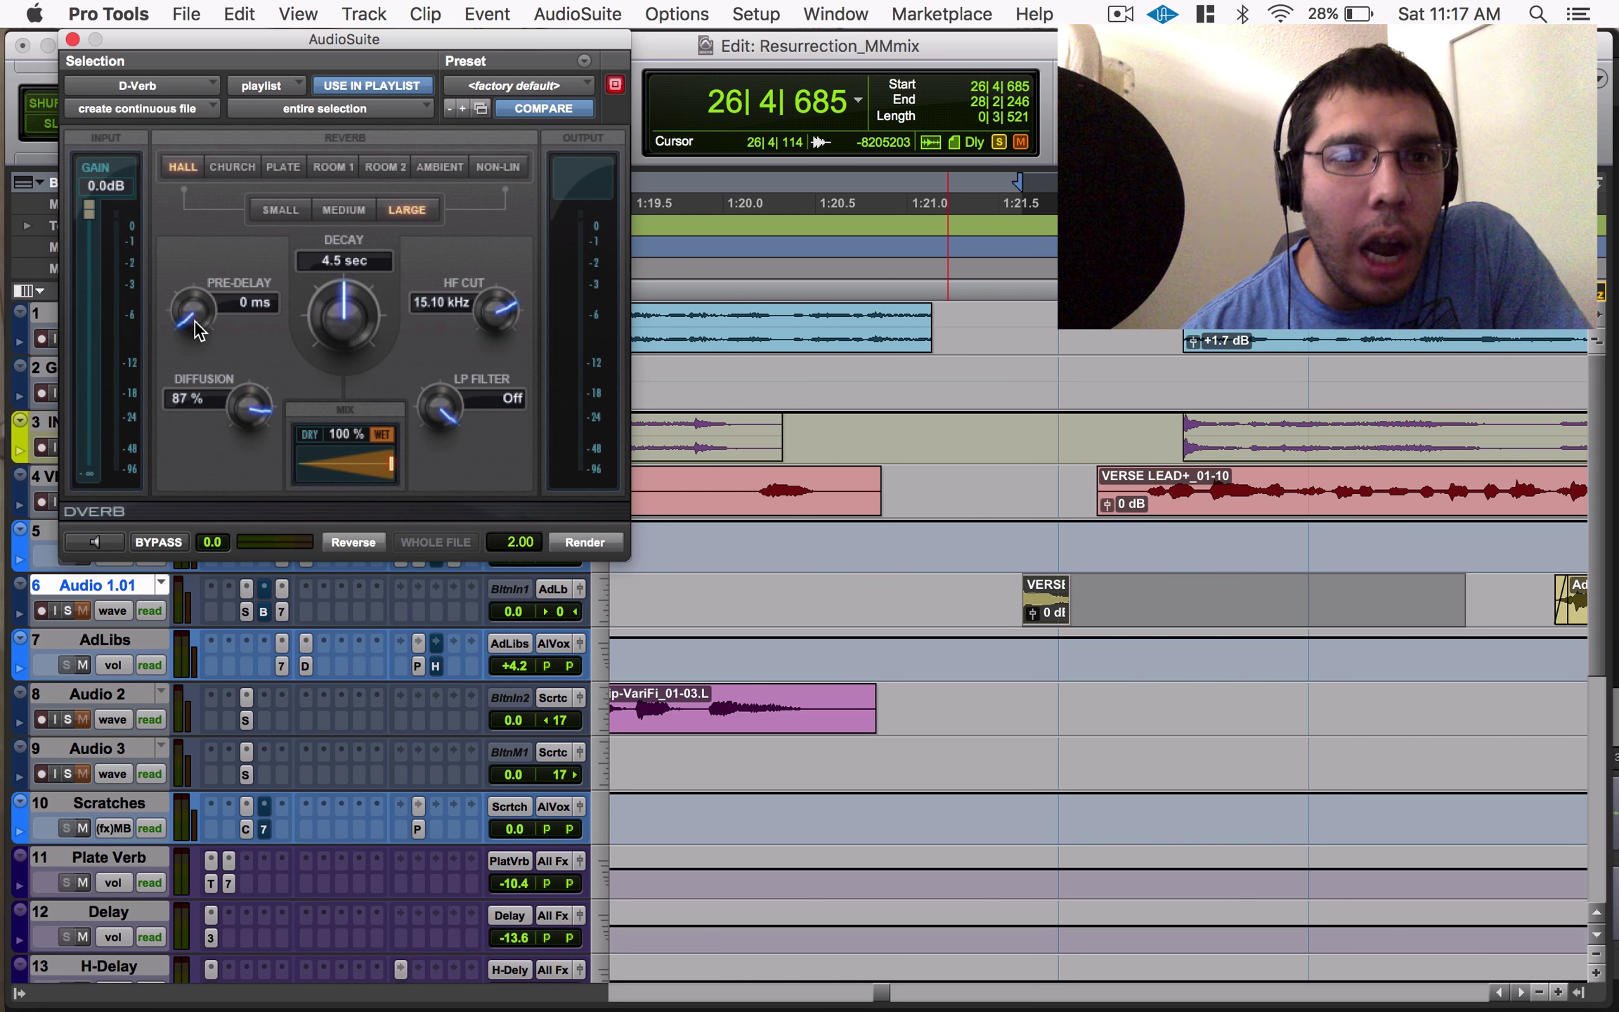
{"action": "left_click", "coordinate": [231, 167]}
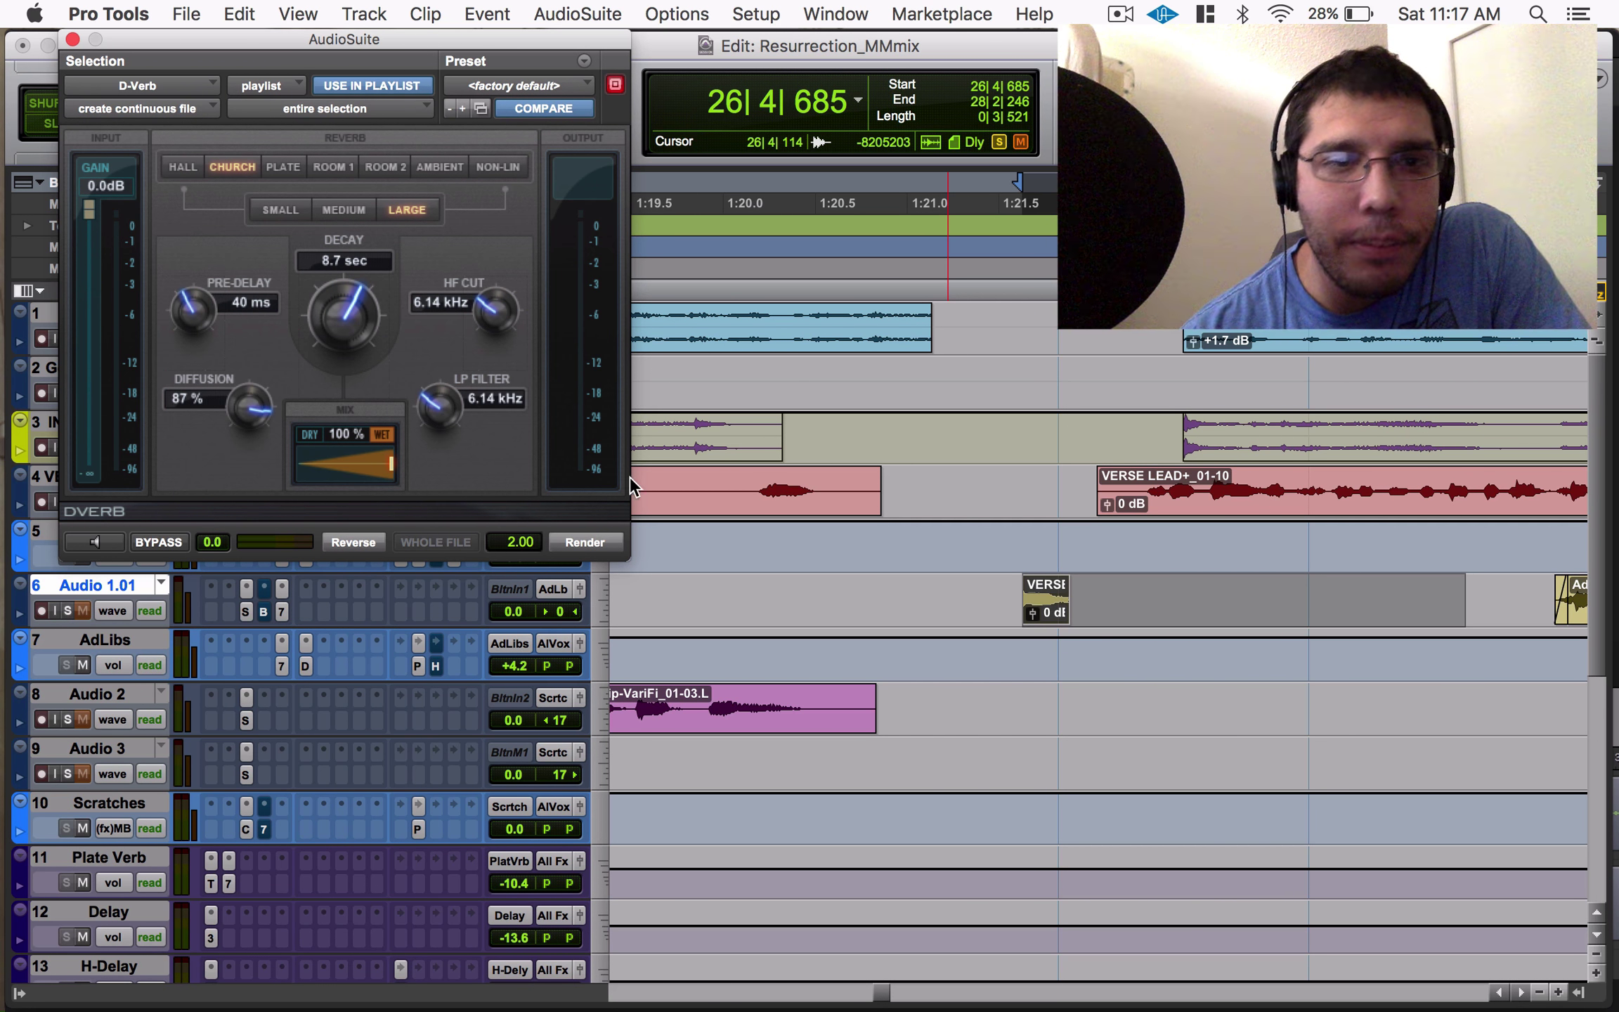
{"action": "left_click", "coordinate": [586, 543]}
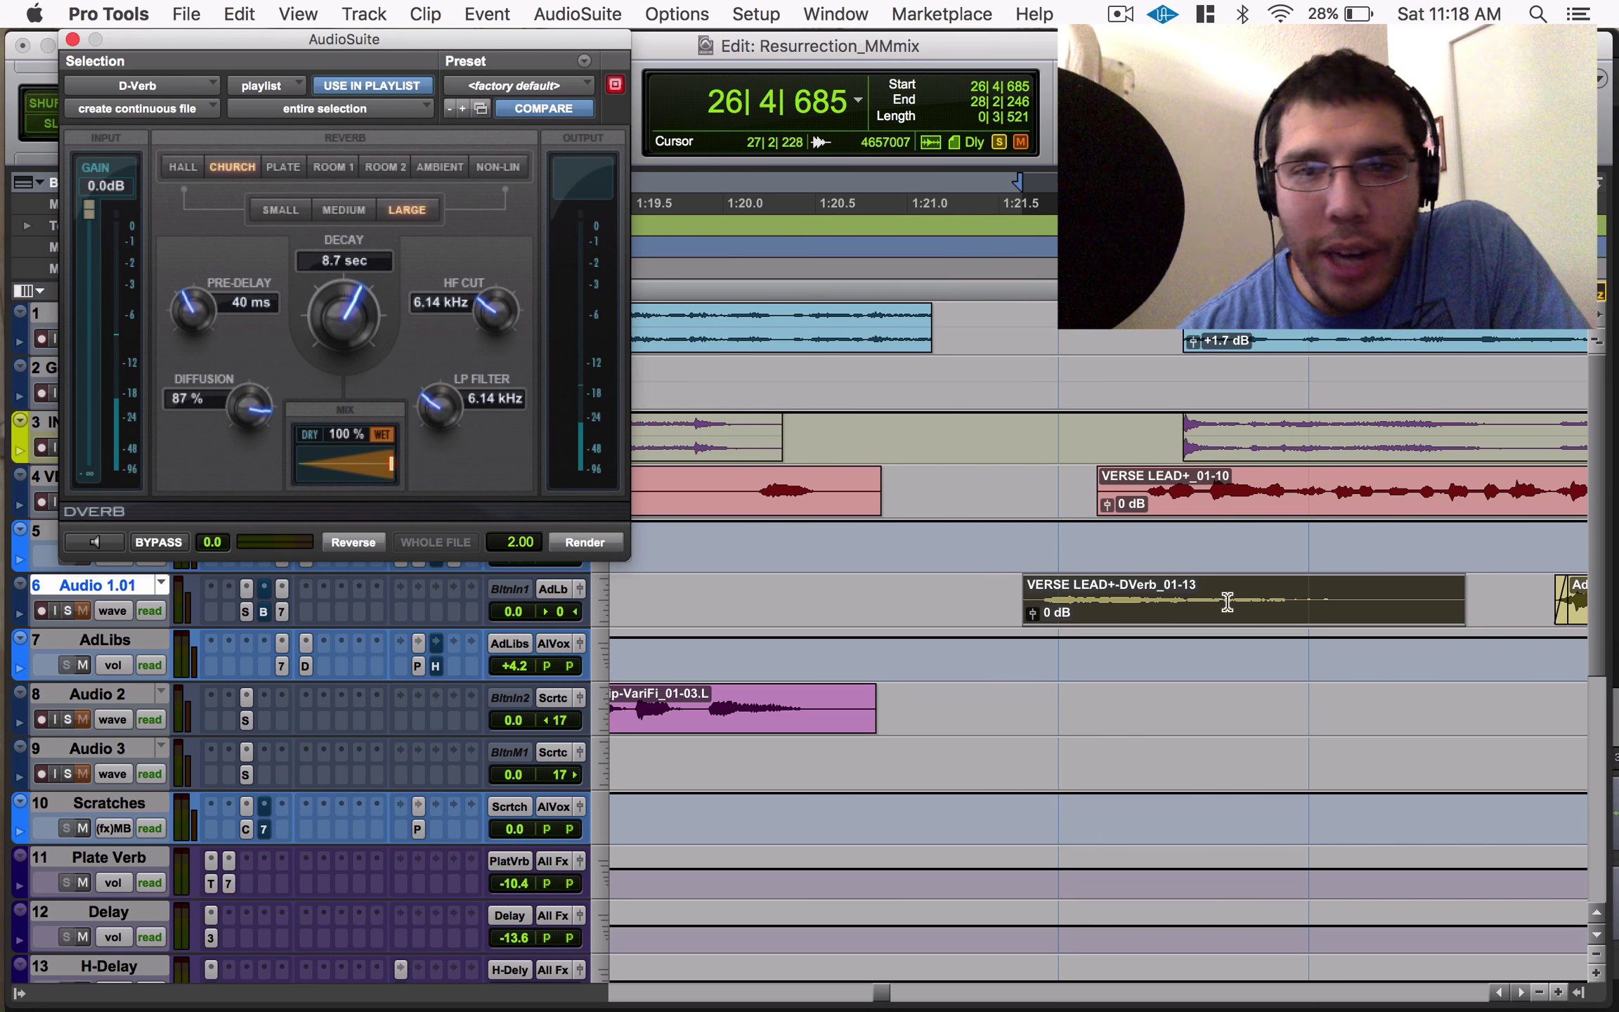
{"action": "left_click", "coordinate": [73, 40]}
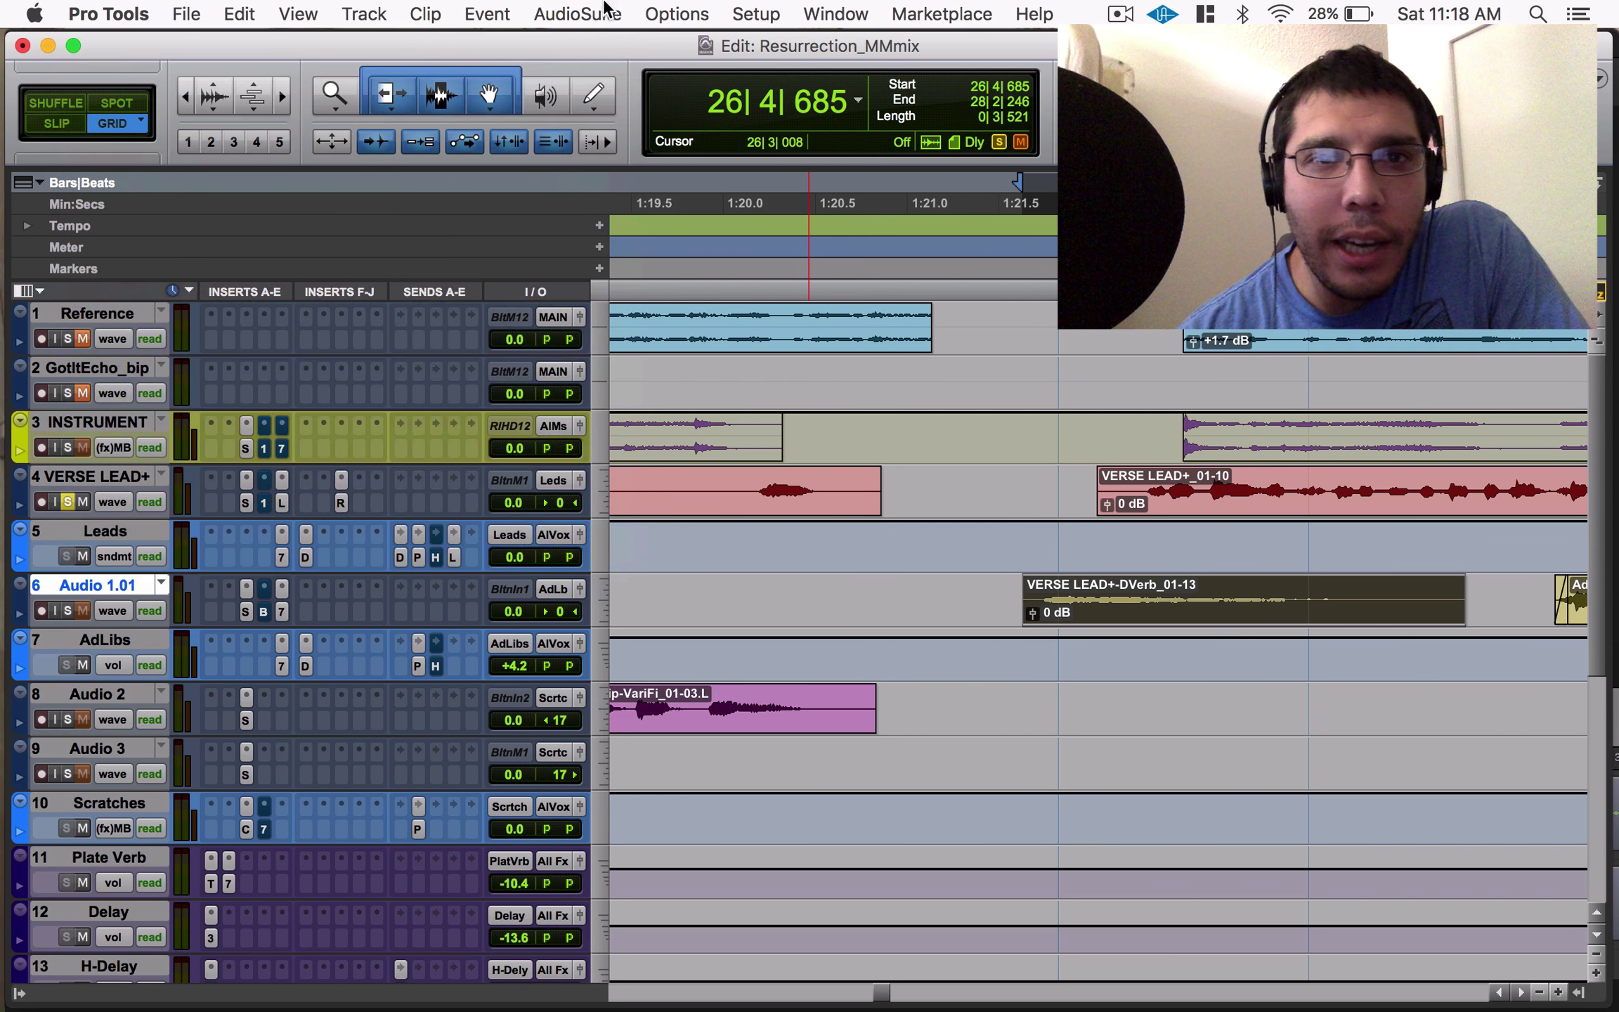
Render the reverberated vocal clip on Audio 1.01 in reverse with the AudioSuite Reverse process.
{"action": "left_click", "coordinate": [578, 14]}
{"action": "mouse_move", "coordinate": [642, 334]}
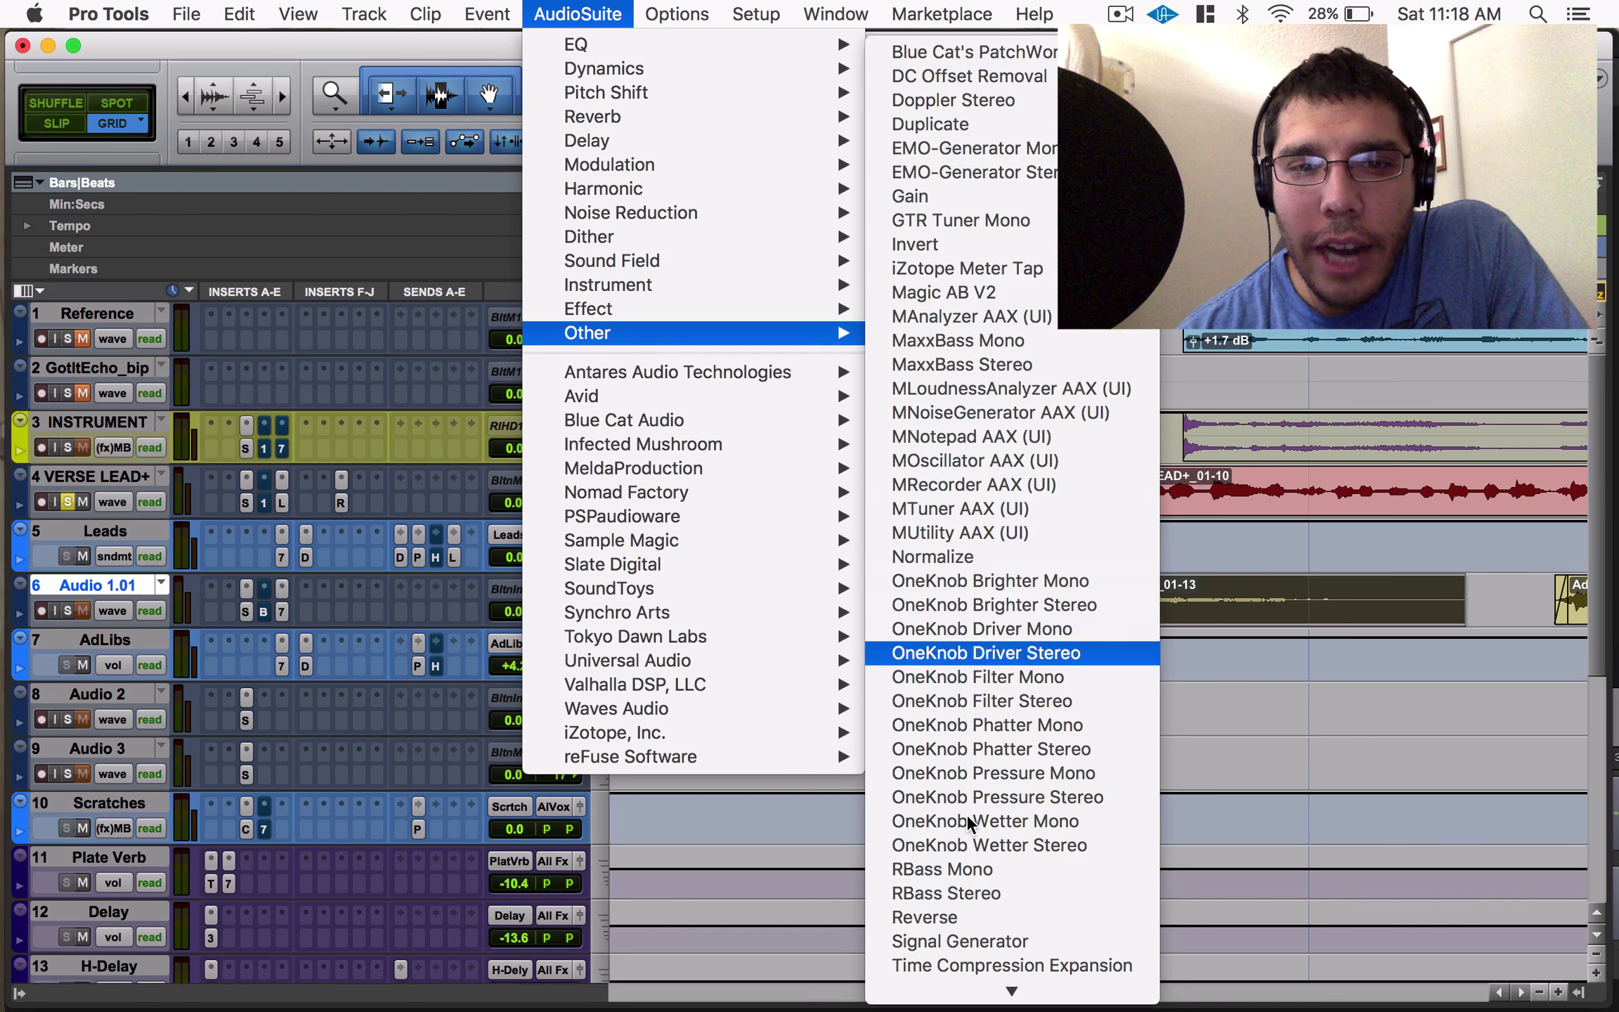
{"action": "left_click", "coordinate": [942, 917]}
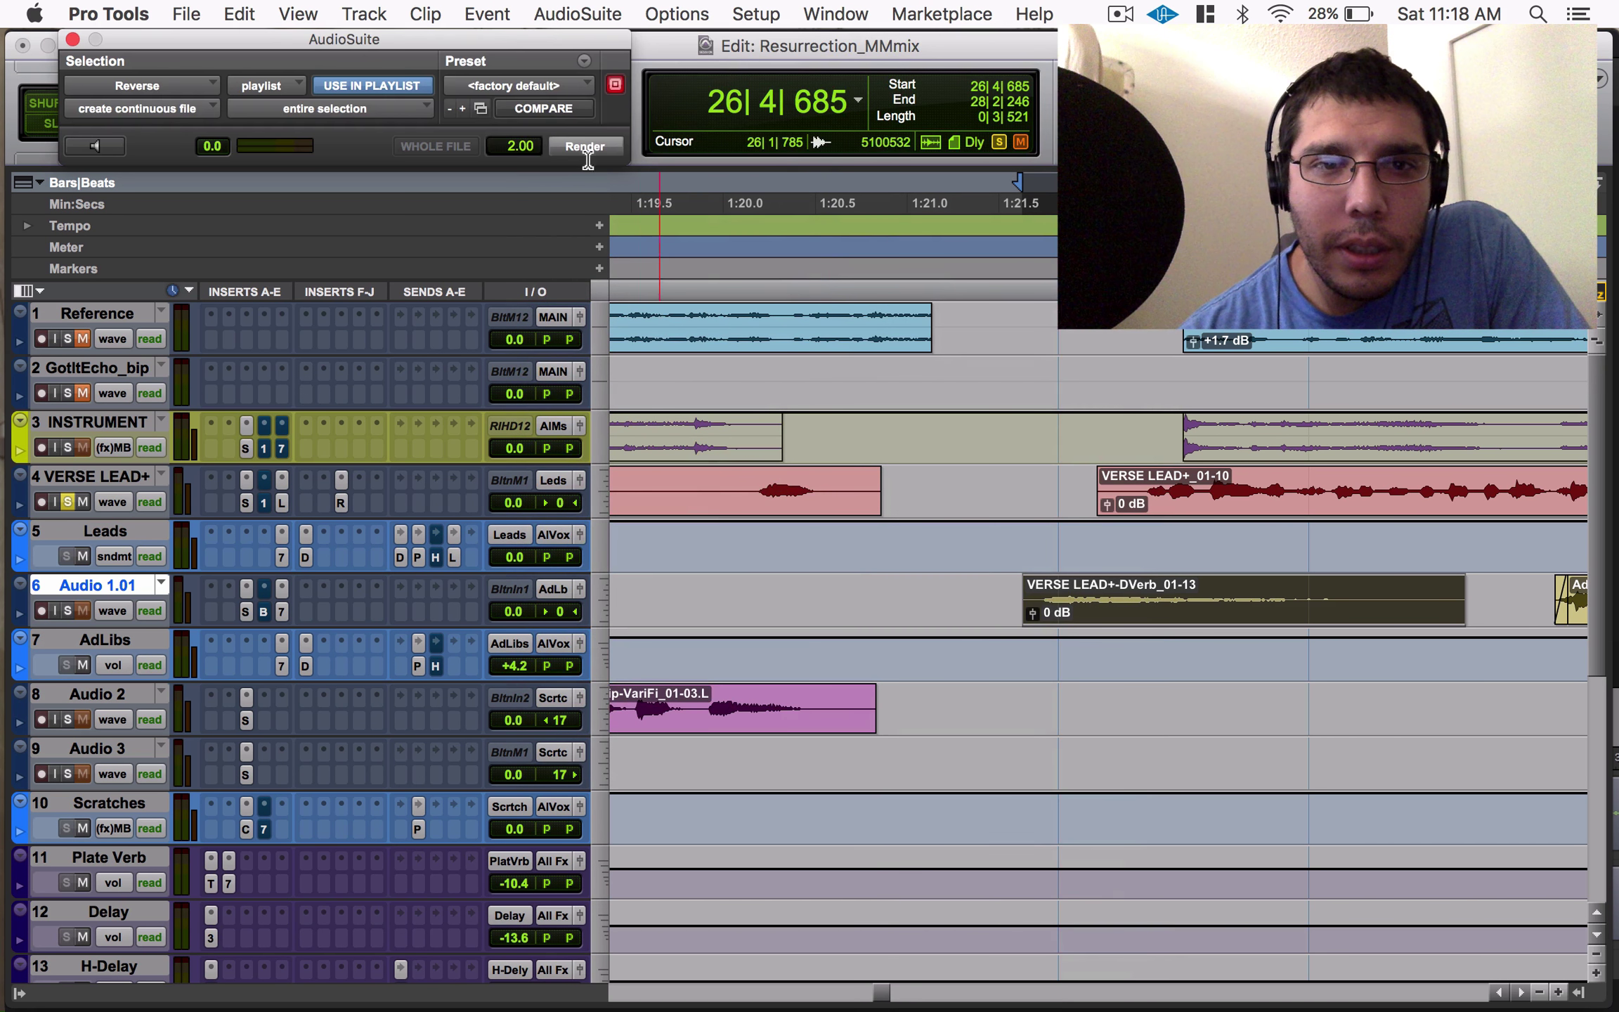
{"action": "left_click", "coordinate": [585, 146]}
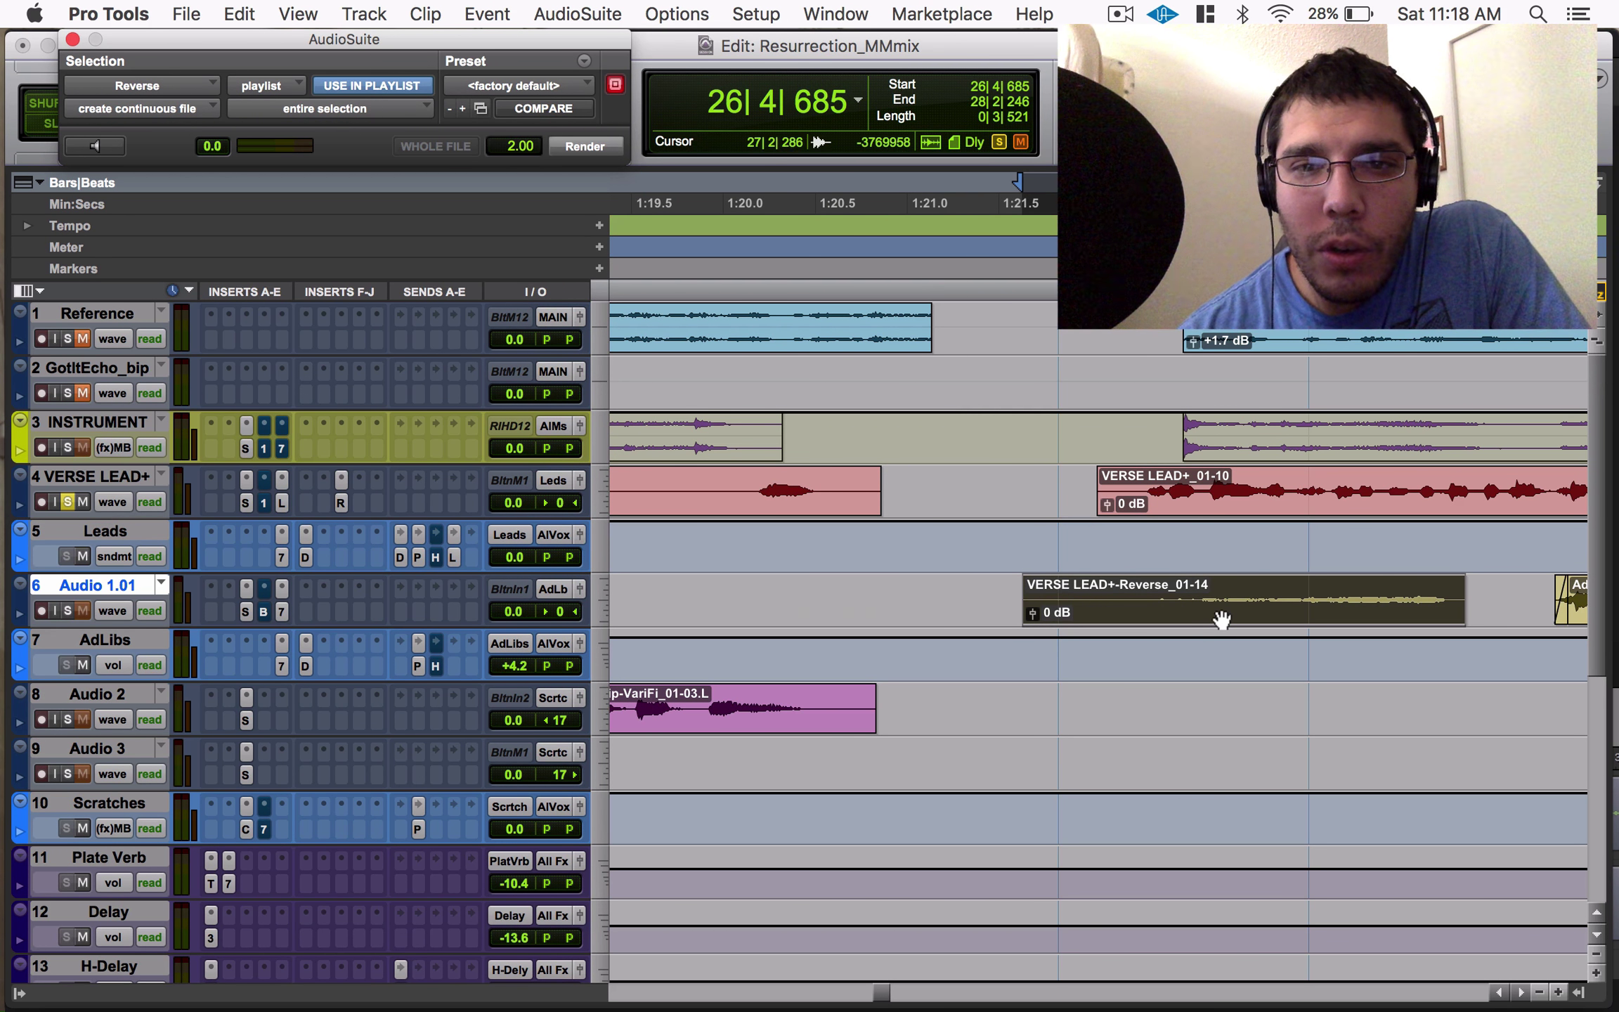
Move the reversed reverb clip earlier so it swells into the second verse, trim its start and add a long fade-in.
{"action": "left_click_drag", "start_coordinate": [1221, 620], "coordinate": [1137, 589]}
{"action": "left_click", "coordinate": [905, 583]}
{"action": "key", "text": "a"}
Unsolo the VERSE LEAD+ track and play the reversed reverb swell in the full mix from 26|2|435.
{"action": "left_click", "coordinate": [739, 582]}
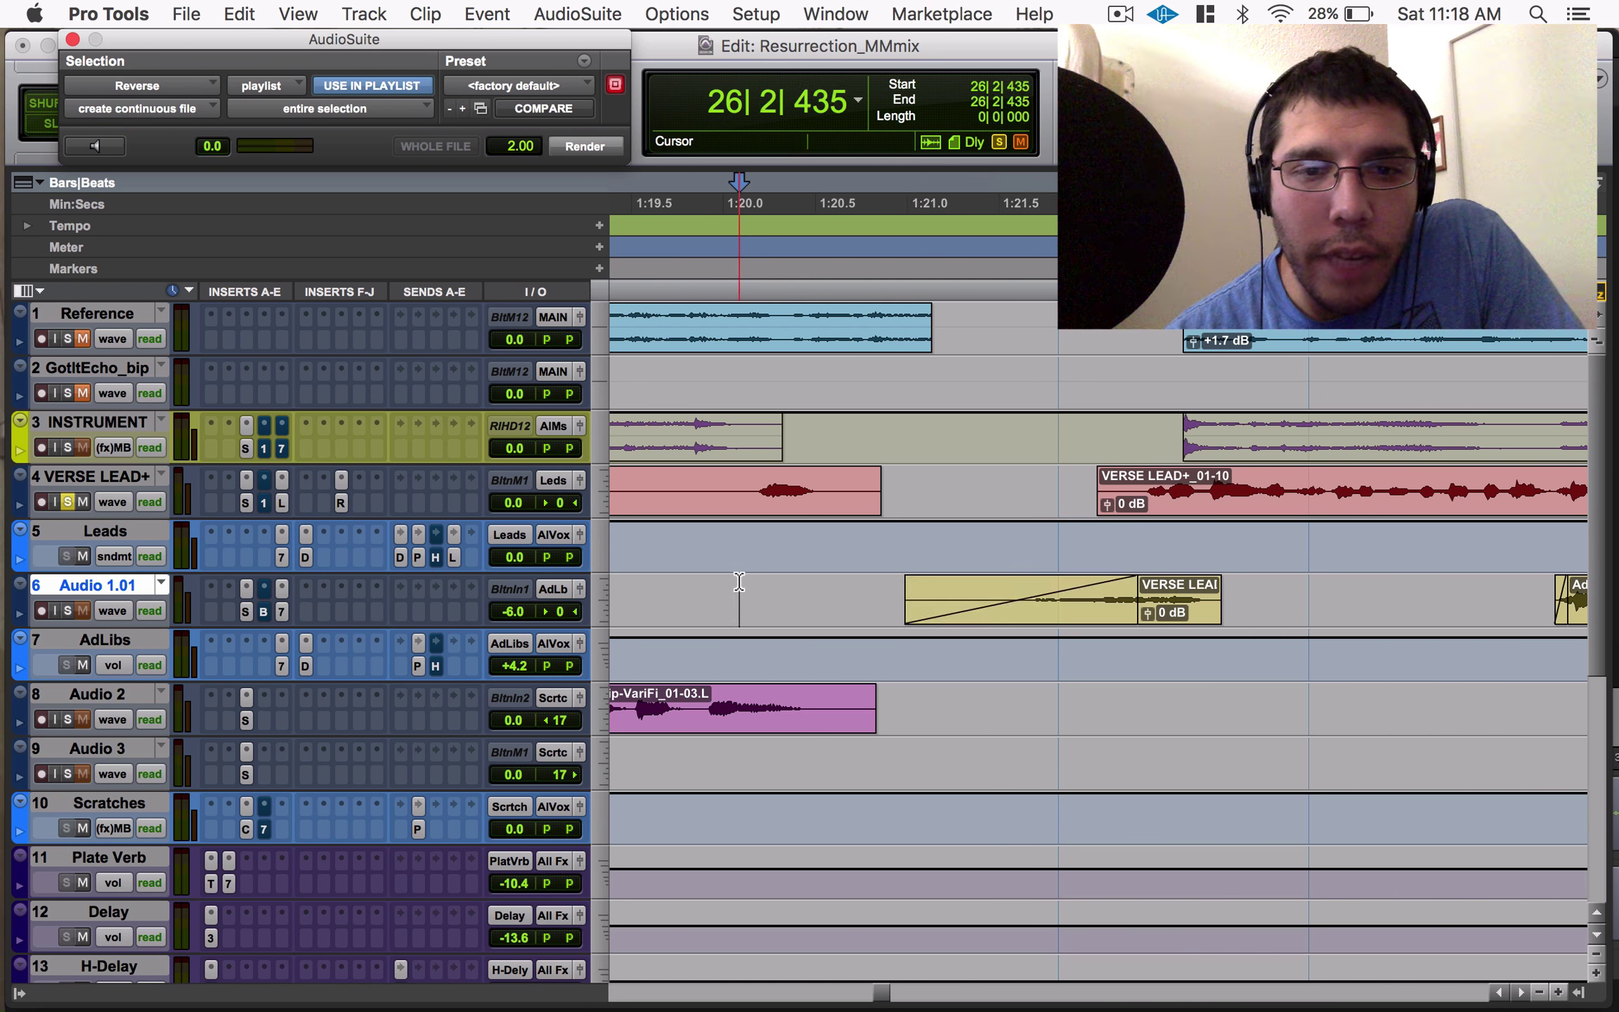
{"action": "left_click", "coordinate": [66, 499]}
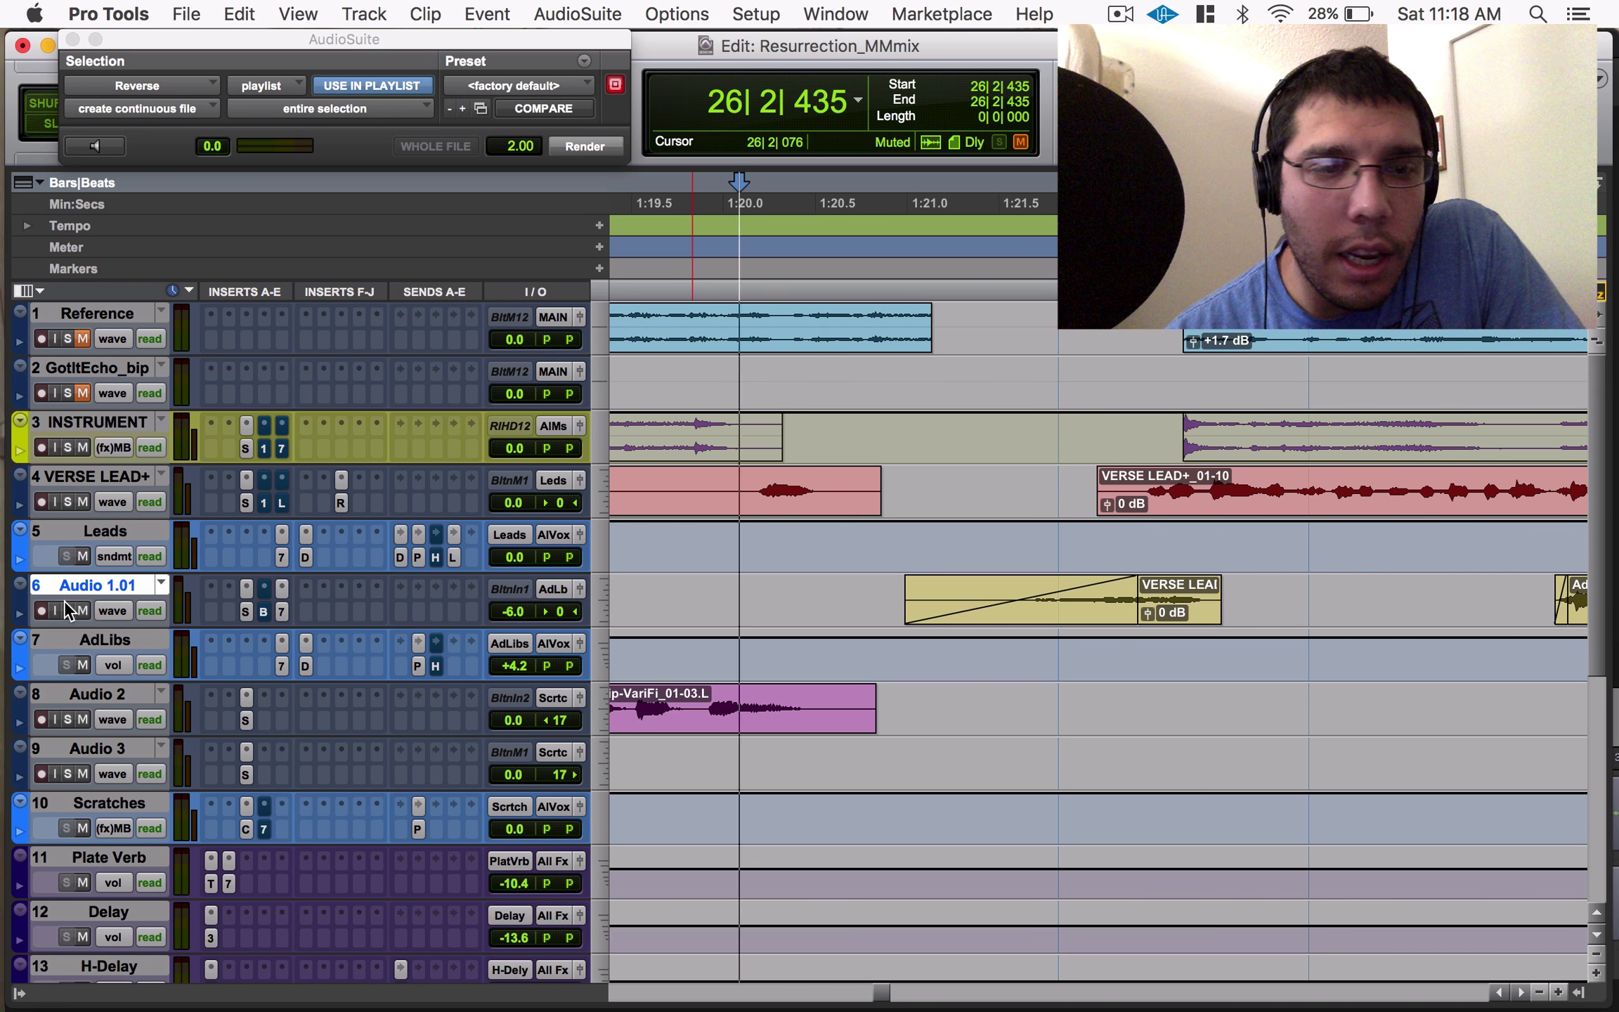
{"action": "key", "text": "space"}
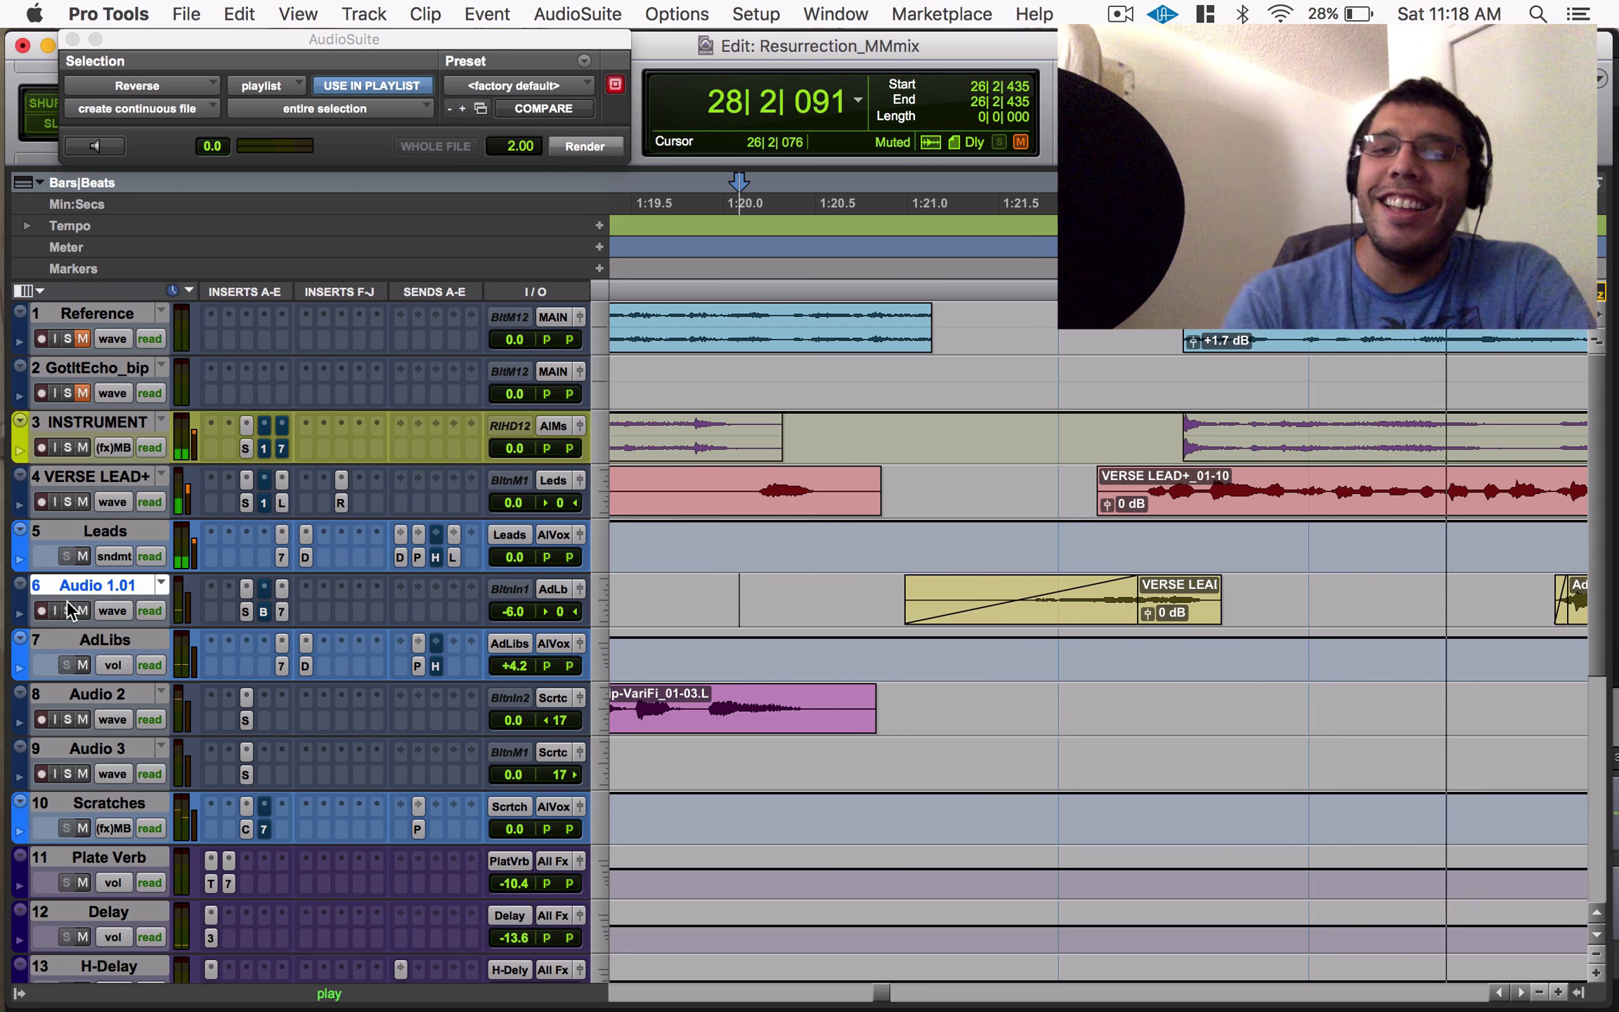
{"action": "key", "text": "space"}
Shift the reversed reverb clip slightly earlier and place a copy on Audio 1.01 at the start of the first verse, ending around bar 1.
{"action": "mouse_move", "coordinate": [1194, 630]}
{"action": "left_mouse_down"}
{"action": "mouse_move", "coordinate": [1156, 618]}
{"action": "mouse_move", "coordinate": [1169, 627]}
{"action": "left_mouse_up"}
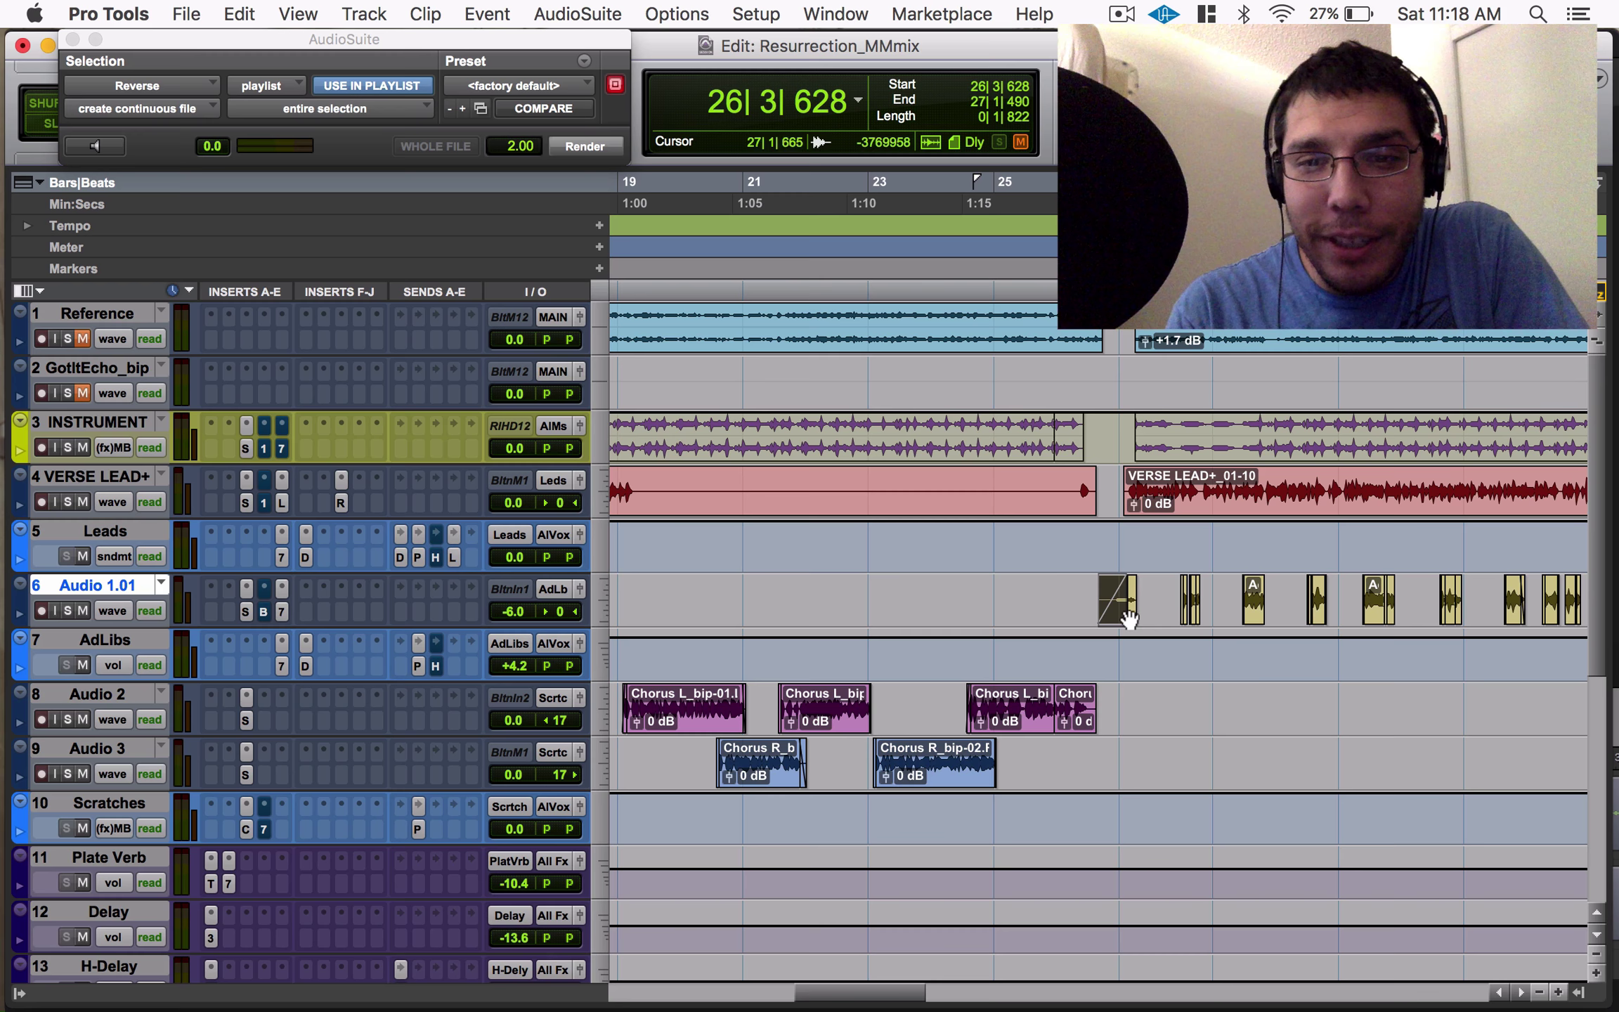
{"action": "key", "text": "Return"}
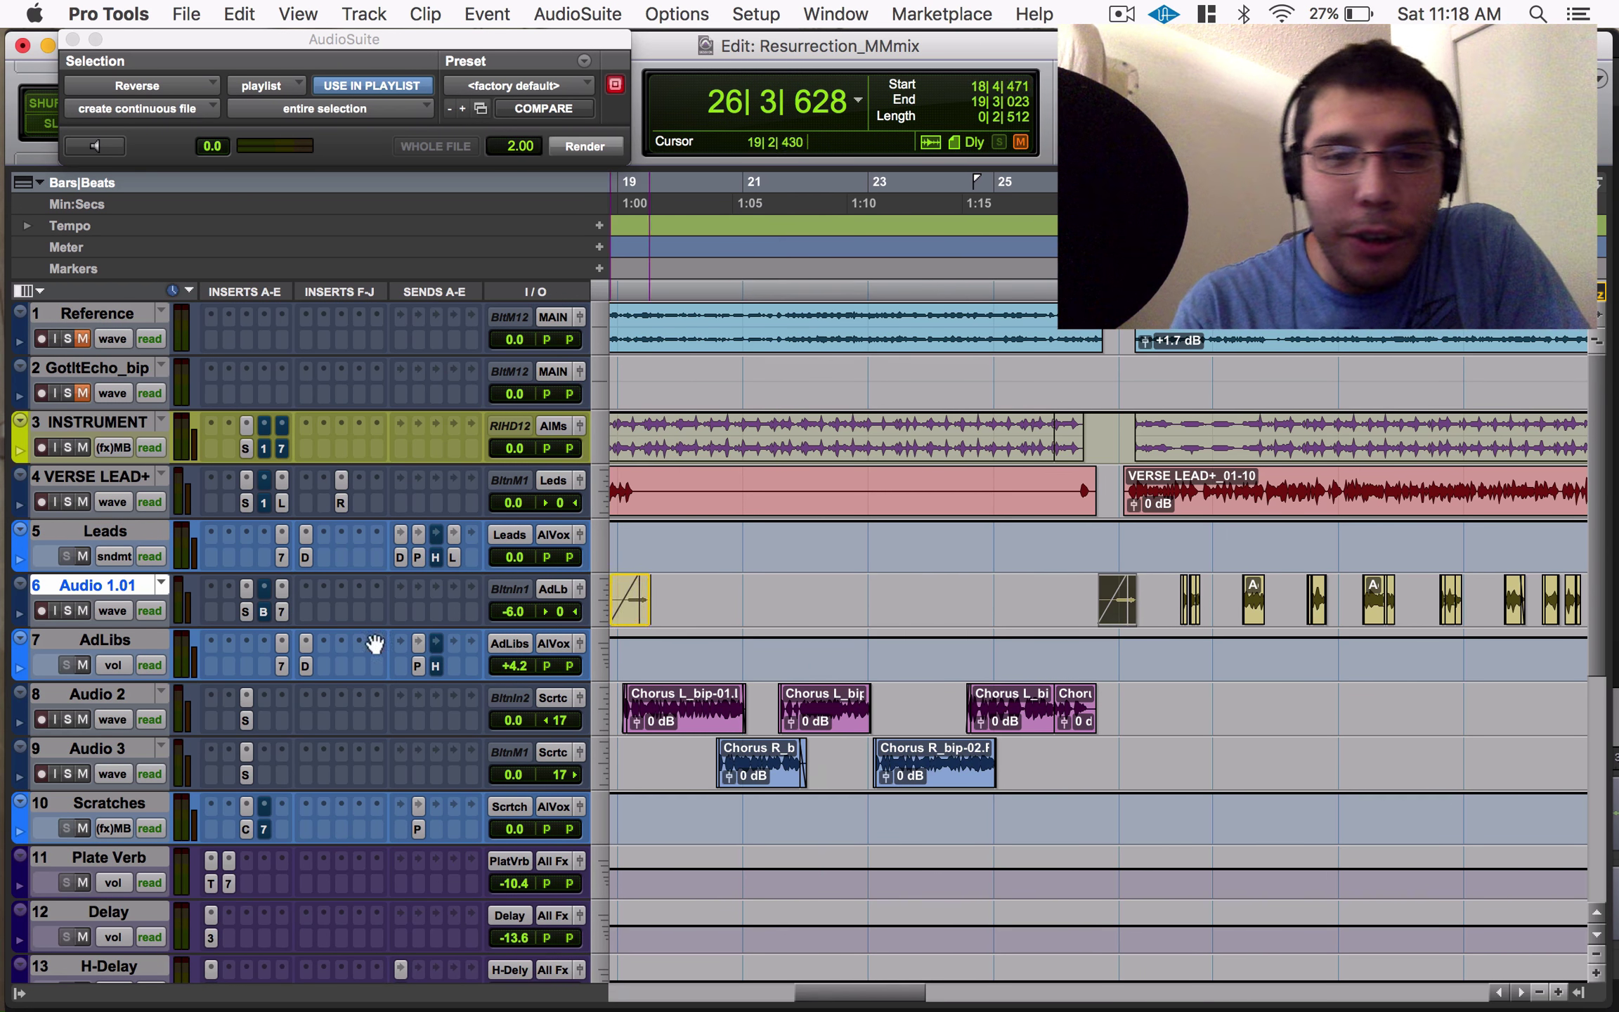
{"action": "left_click_drag", "start_coordinate": [641, 610], "coordinate": [851, 612]}
Play the copied reverse reverb swell into the first verse from -1|3|858.
{"action": "left_click", "coordinate": [781, 582]}
{"action": "key", "text": "space"}
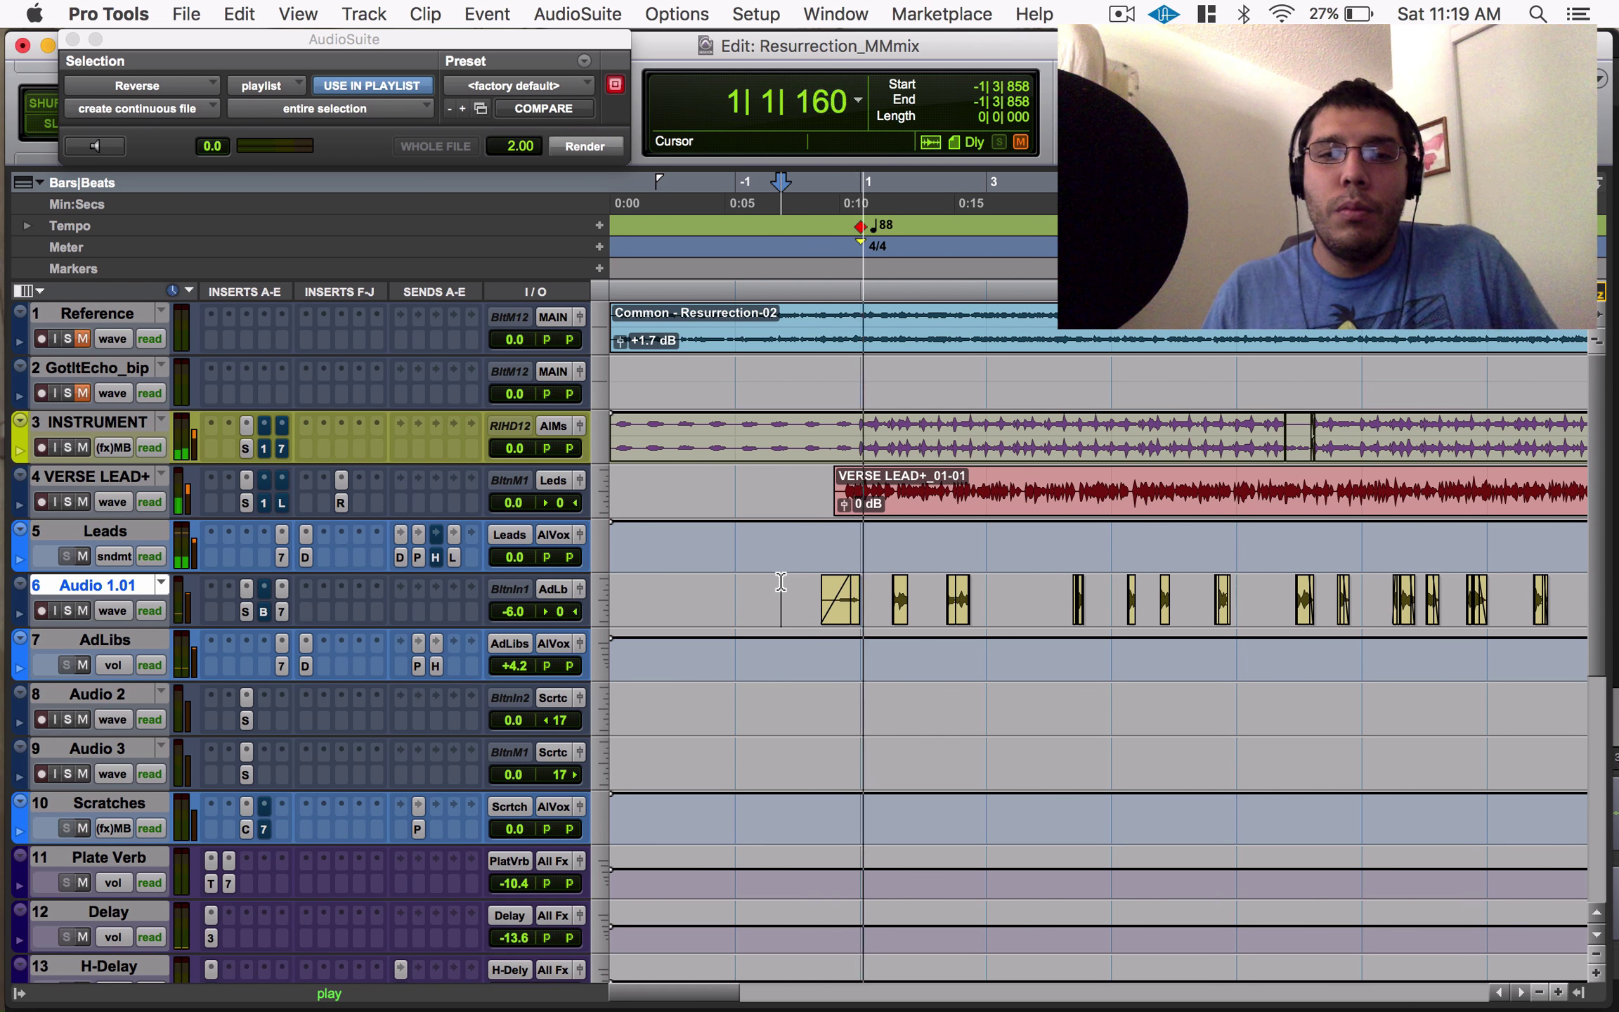
{"action": "key", "text": "space"}
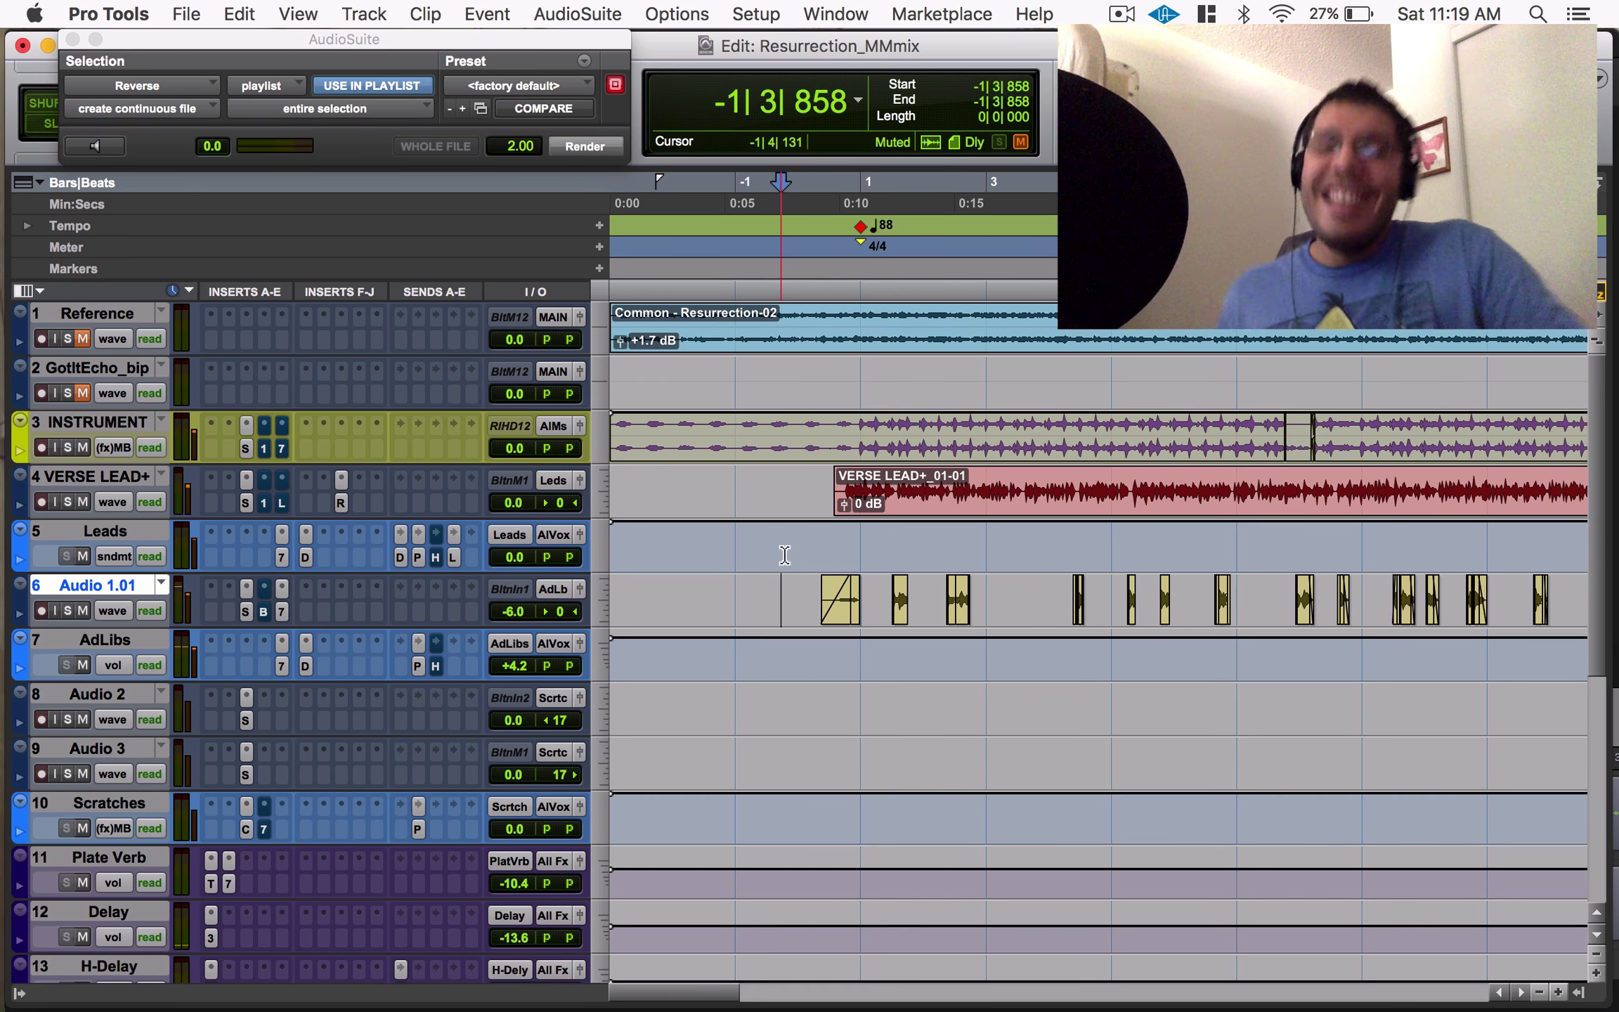